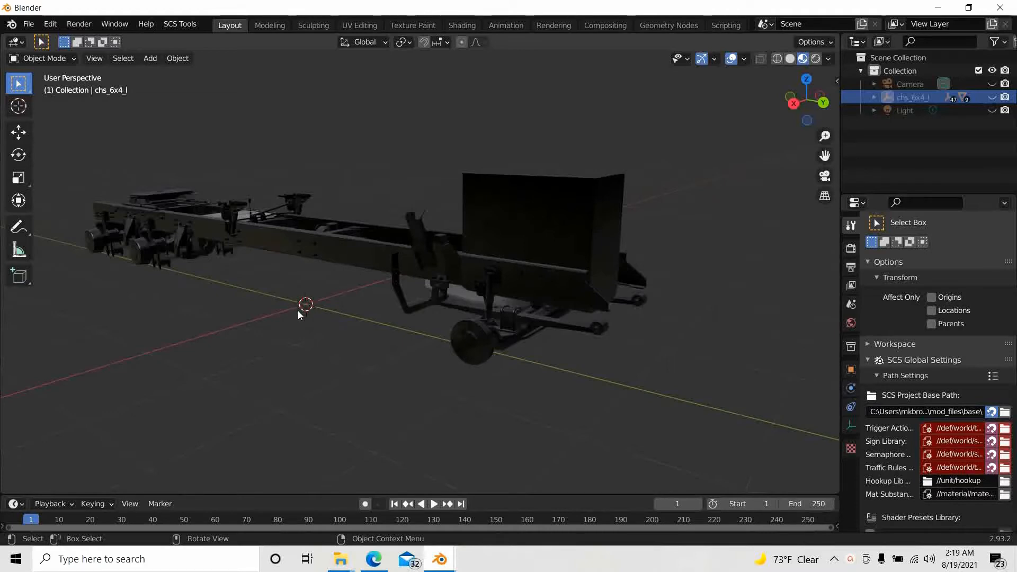
pyautogui.moveTo(427, 297); pyautogui.dragTo(395, 303, button='middle')
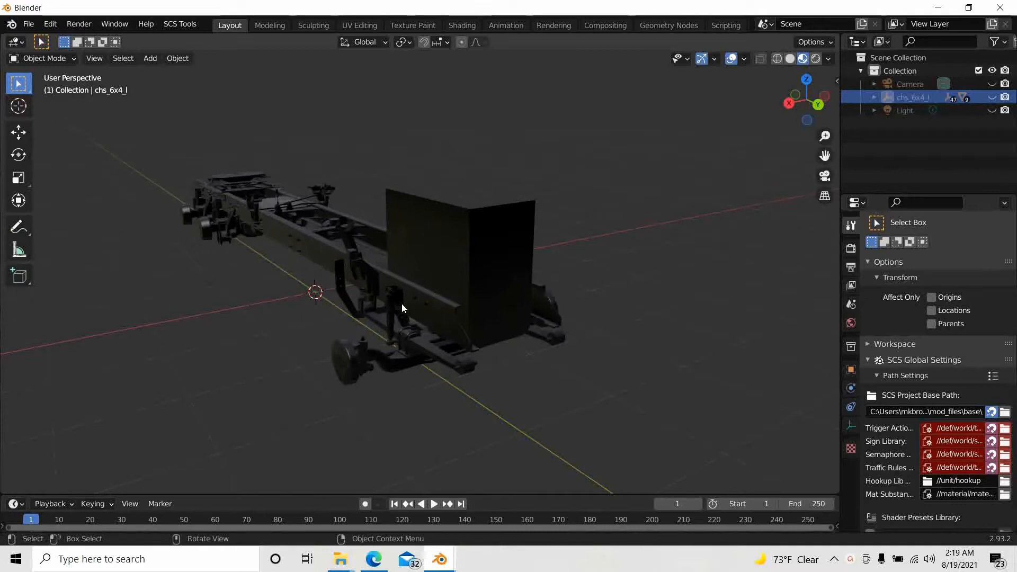
pyautogui.moveTo(402, 303); pyautogui.dragTo(427, 304, button='middle')
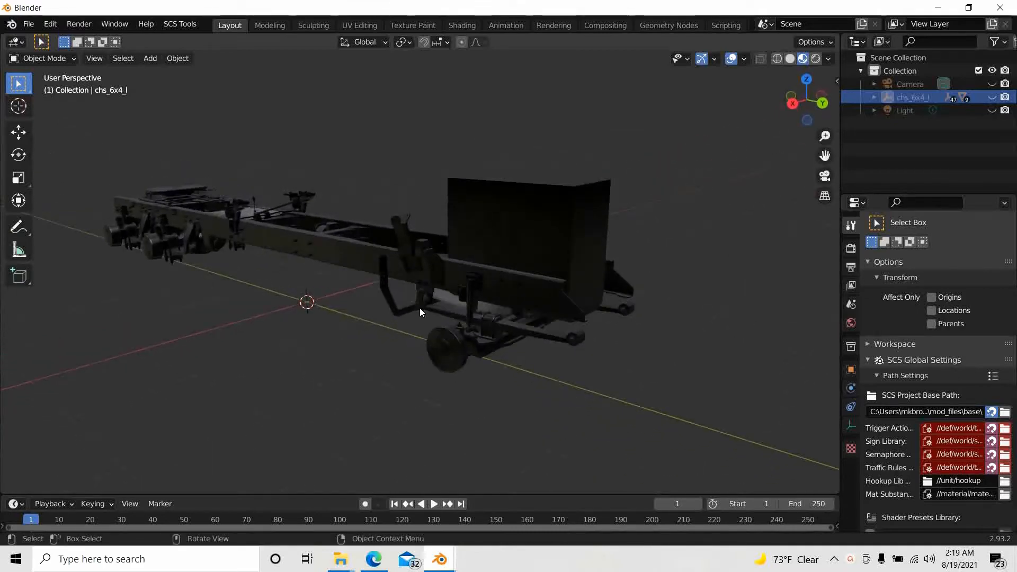
pyautogui.keyDown('shift'); pyautogui.moveTo(359, 319); pyautogui.dragTo(428, 335, button='middle'); pyautogui.keyUp('shift')
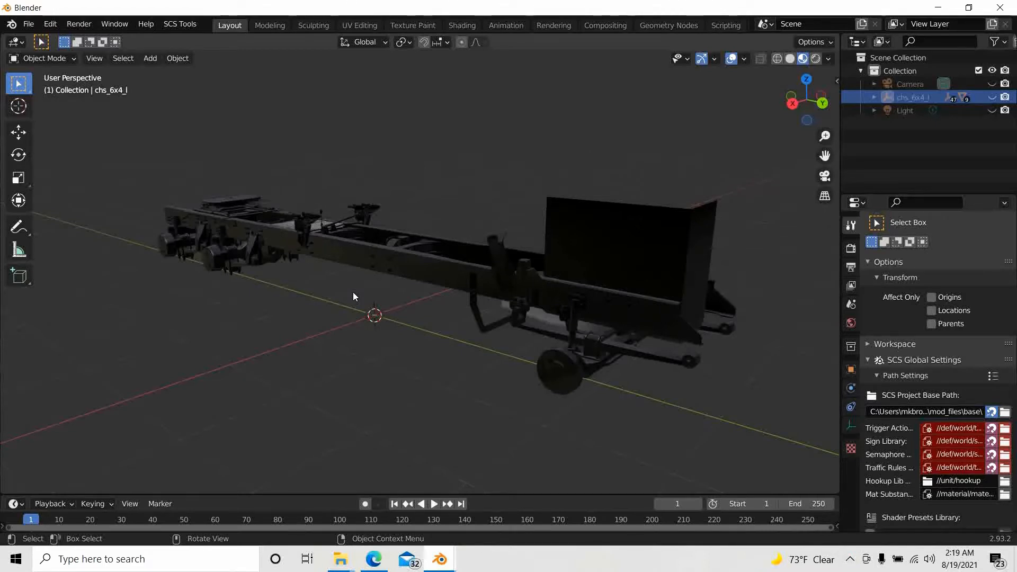
pyautogui.moveTo(327, 308); pyautogui.dragTo(376, 310, button='middle')
pyautogui.moveTo(266, 318); pyautogui.dragTo(317, 297, button='middle')
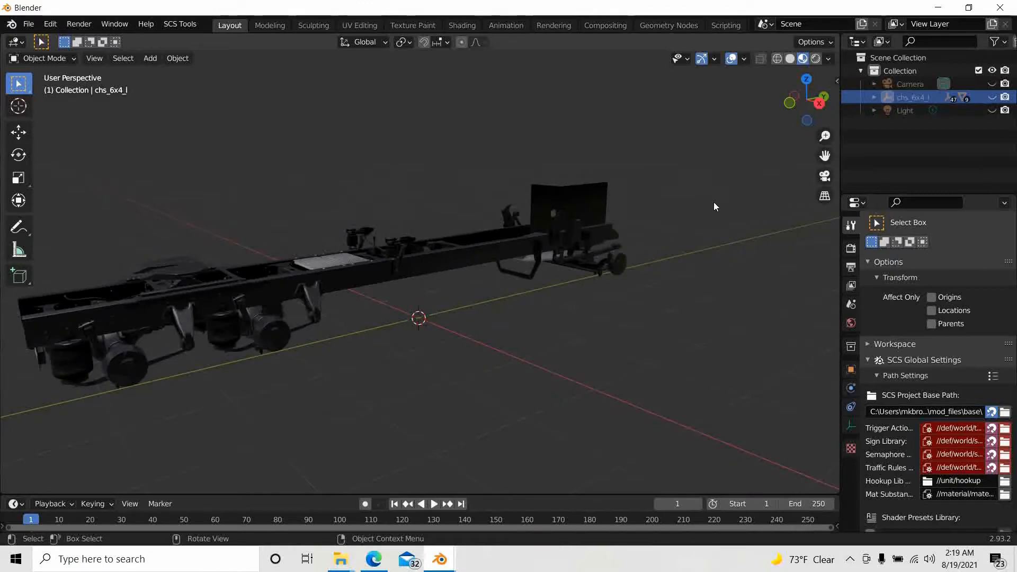
pyautogui.moveTo(713, 206); pyautogui.dragTo(551, 212, button='middle')
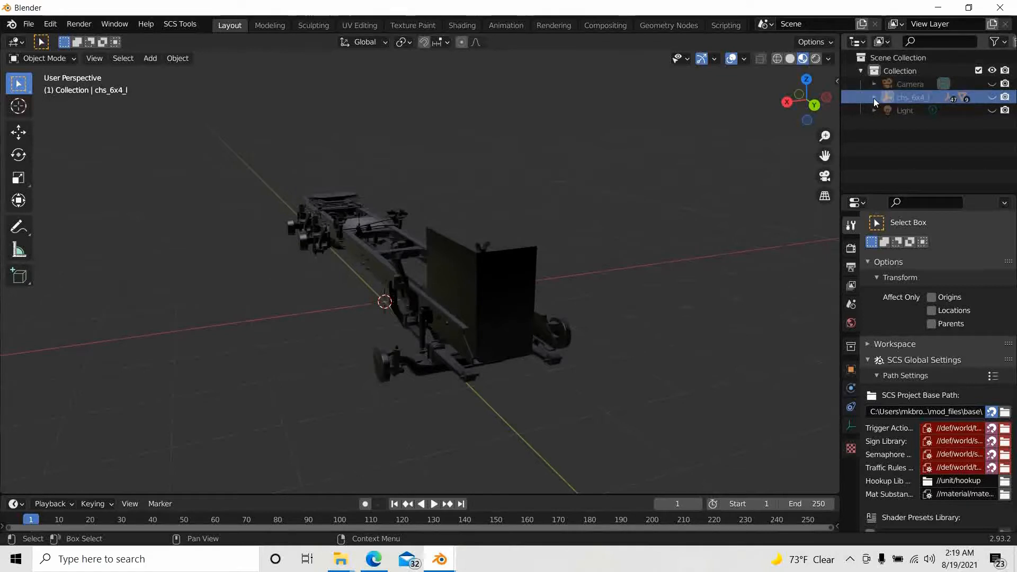
# - Expand the chs_6x4_l hierarchy and look through its child locators and mesh pieces
pyautogui.click(874, 97)
pyautogui.scroll(-2, 911, 107)
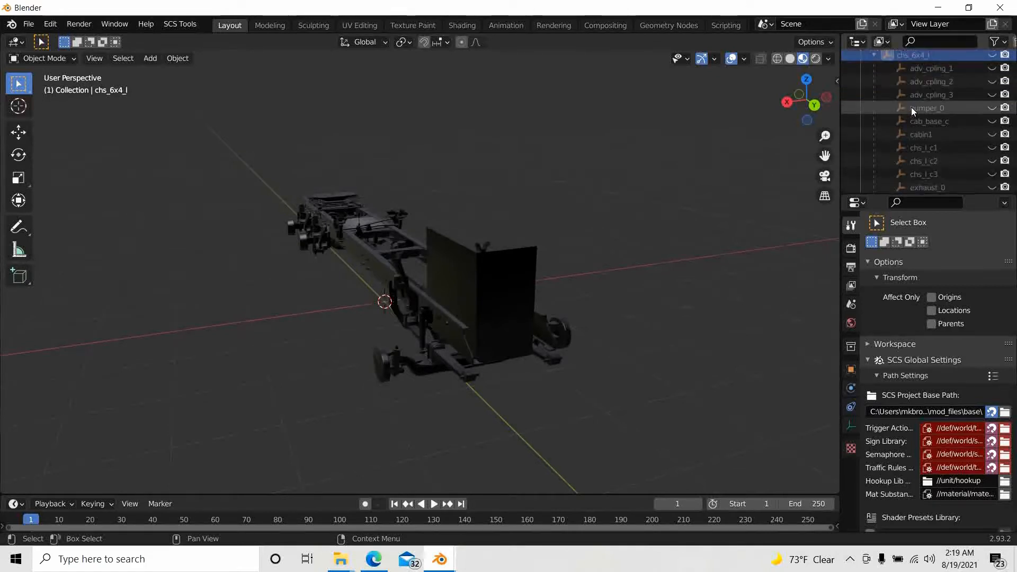
pyautogui.scroll(2, 911, 107)
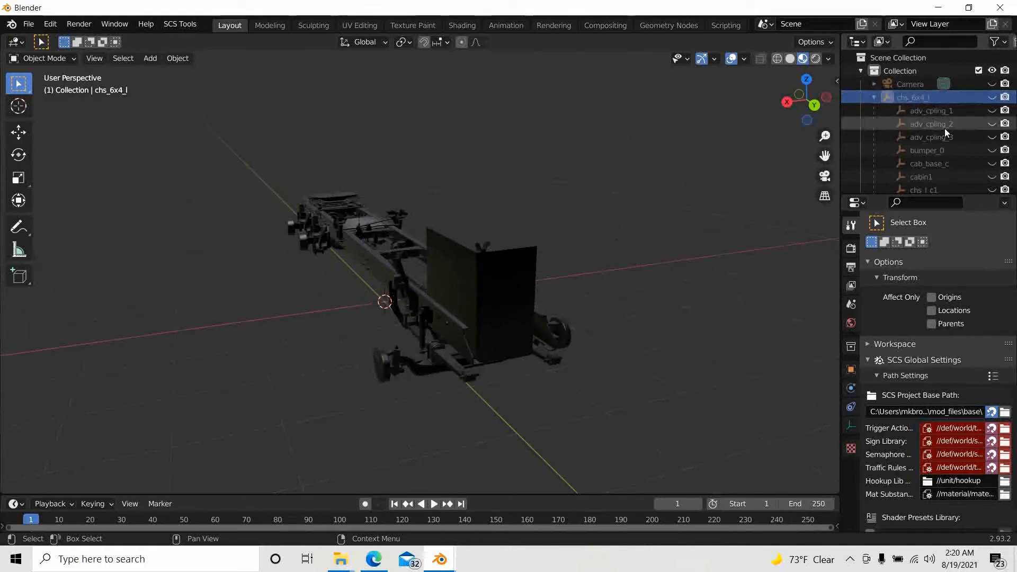
pyautogui.scroll(-3, 944, 128)
pyautogui.scroll(-12, 923, 103)
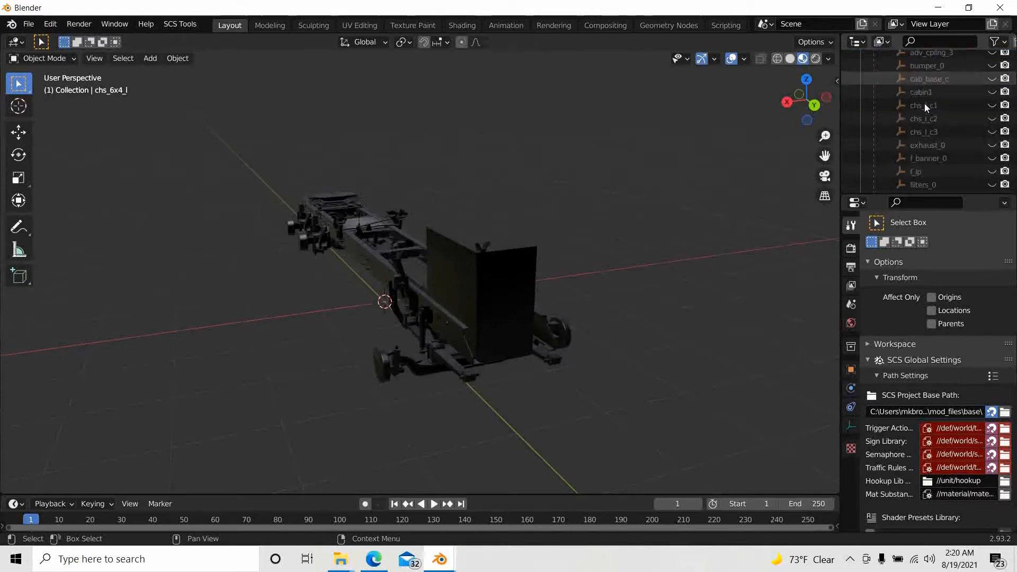
pyautogui.scroll(-12, 924, 104)
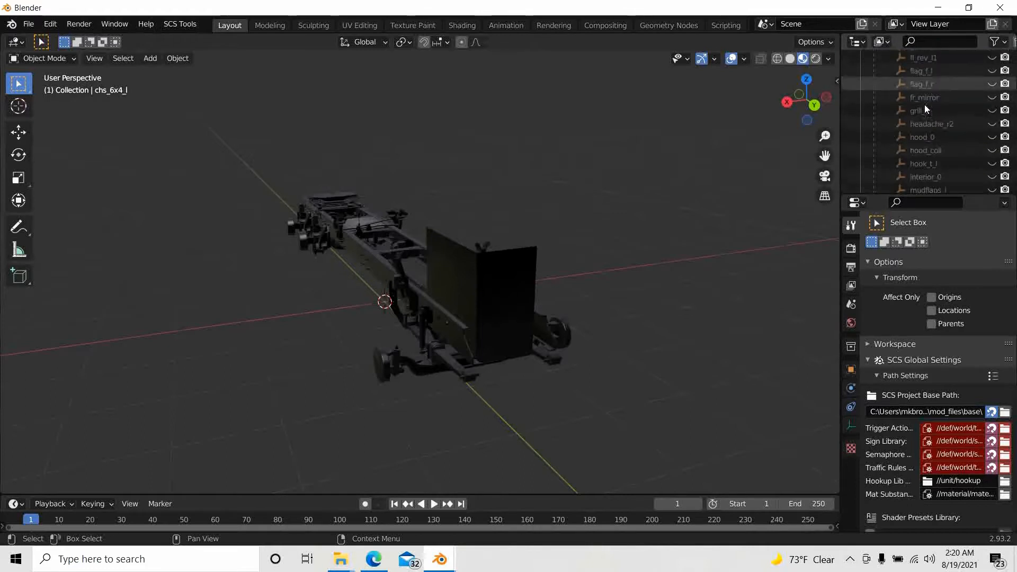
pyautogui.scroll(5, 926, 109)
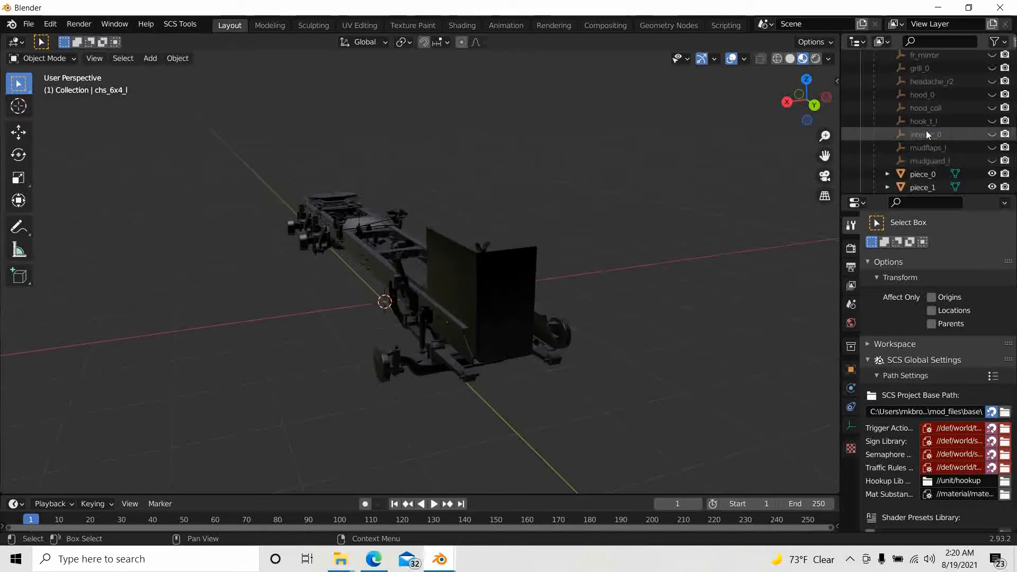
pyautogui.scroll(5, 925, 131)
pyautogui.scroll(10, 926, 131)
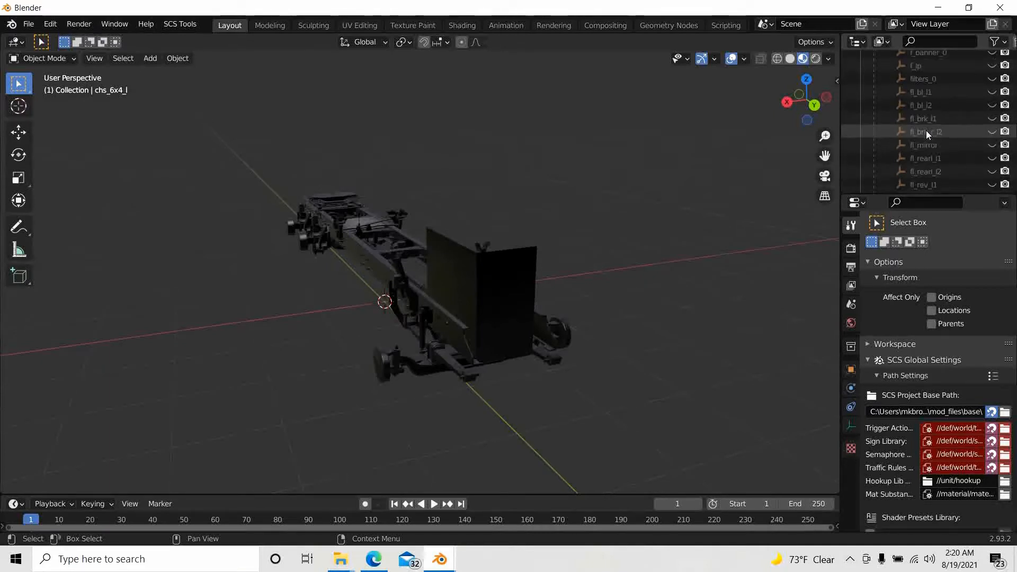
pyautogui.scroll(-15, 920, 84)
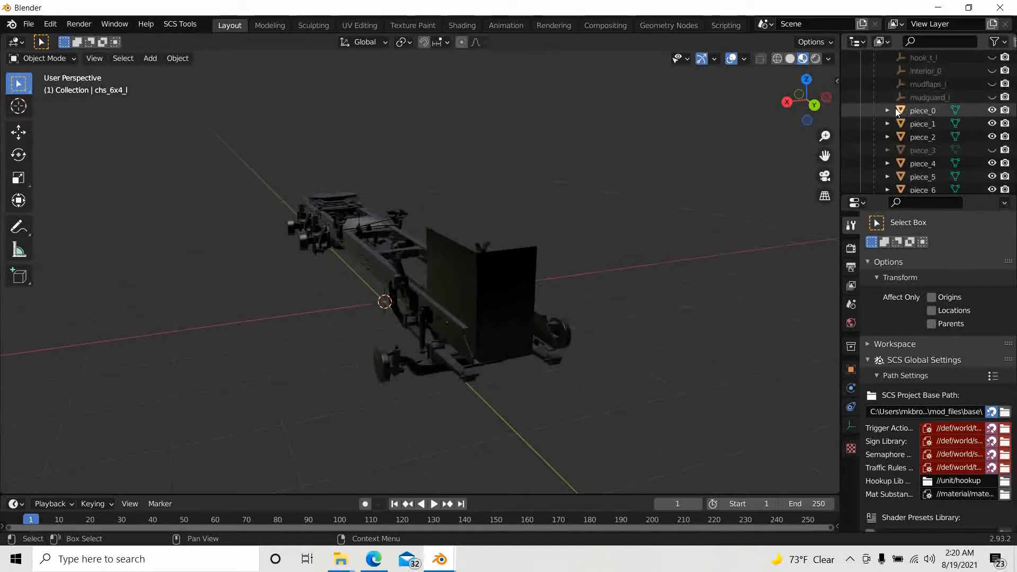
pyautogui.scroll(-3, 927, 110)
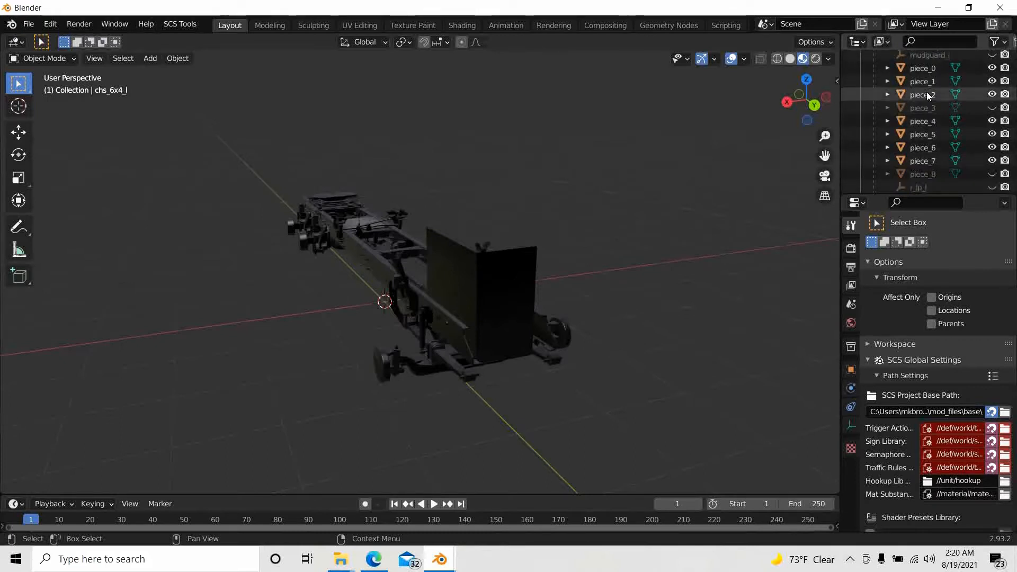
# - Temporarily hide piece_0 to check which chassis parts belong to it, and show it again
pyautogui.click(955, 67)
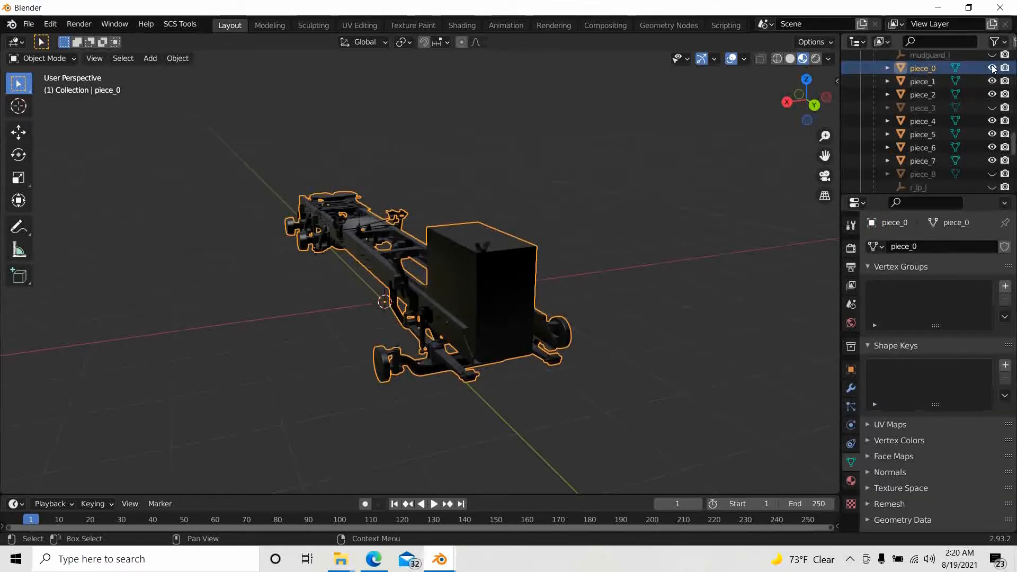
pyautogui.press('h')
pyautogui.moveTo(580, 273); pyautogui.dragTo(608, 261, button='middle')
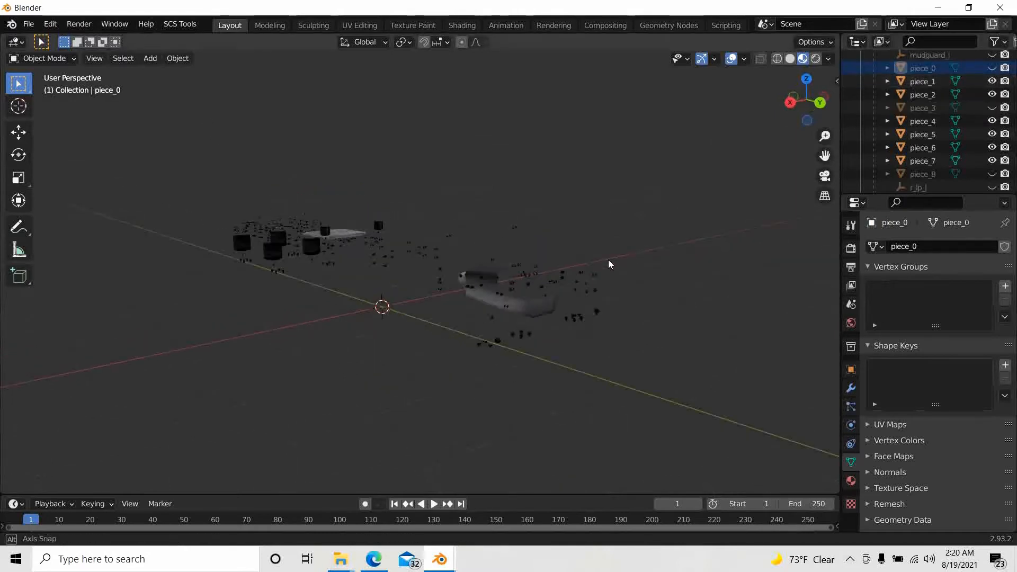
pyautogui.click(991, 68)
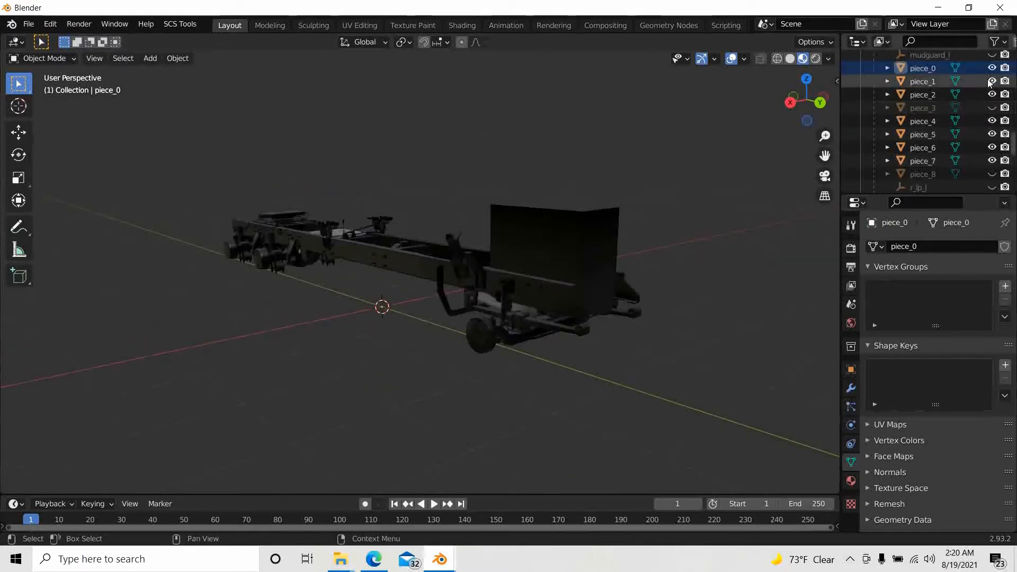
# - Hide piece_1, piece_2, piece_4, piece_5, piece_6 and piece_7, leaving only piece_0 visible
pyautogui.click(992, 81)
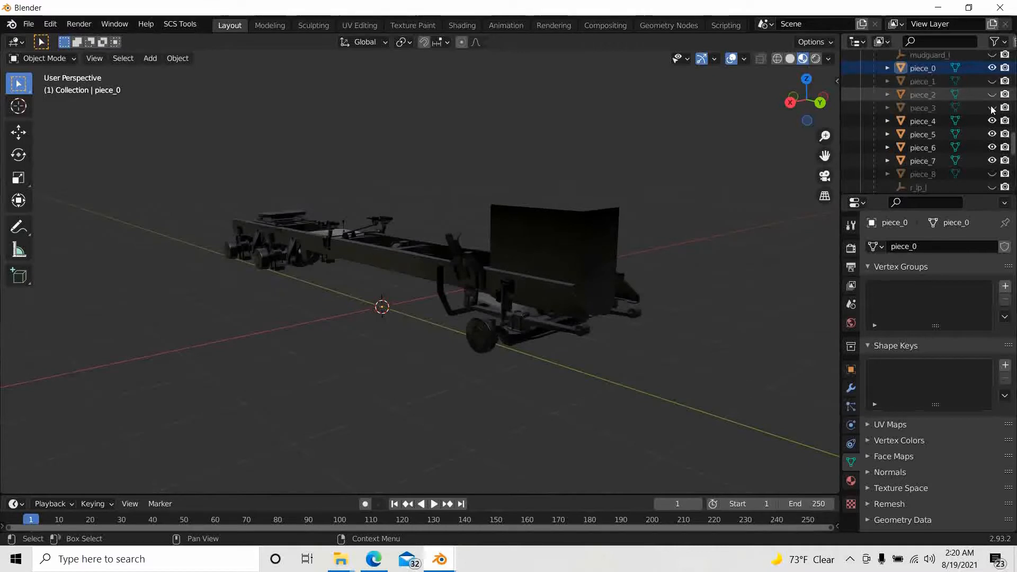
pyautogui.click(991, 94)
pyautogui.click(991, 121)
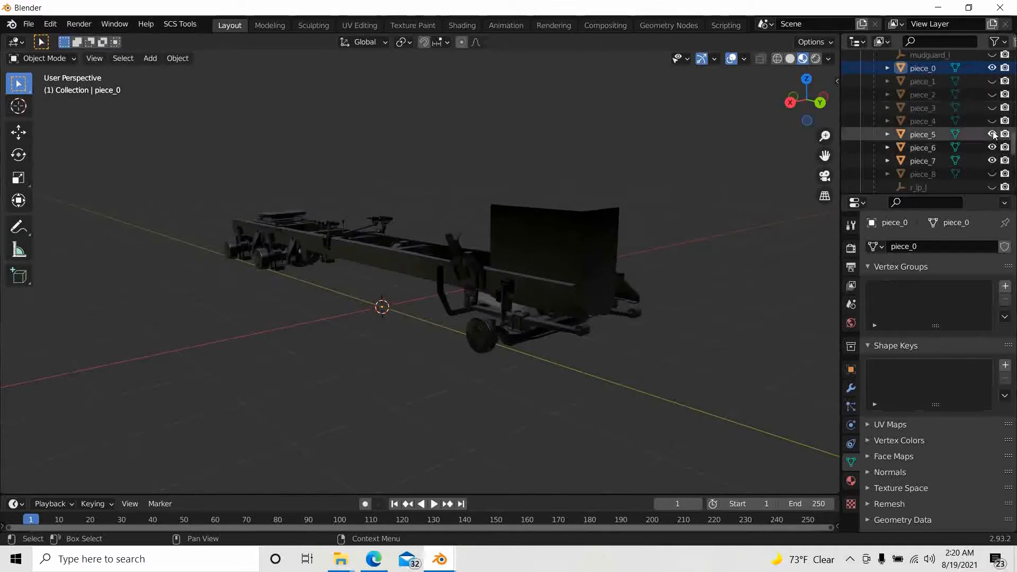
pyautogui.click(991, 134)
pyautogui.click(991, 147)
pyautogui.click(991, 160)
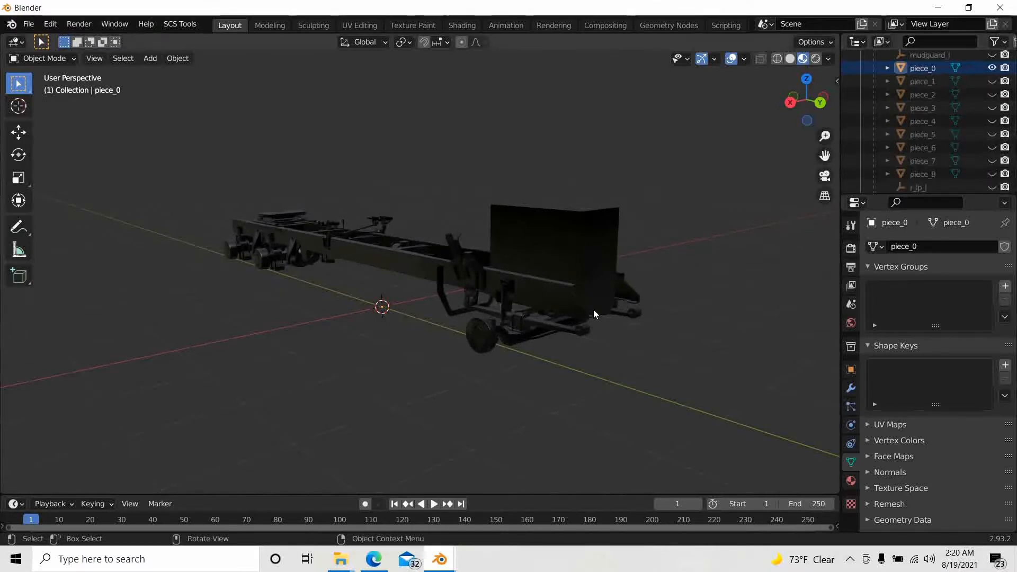
# - Select the piece_0 chassis mesh and enter Edit Mode on it
pyautogui.moveTo(587, 309); pyautogui.dragTo(649, 310, button='middle')
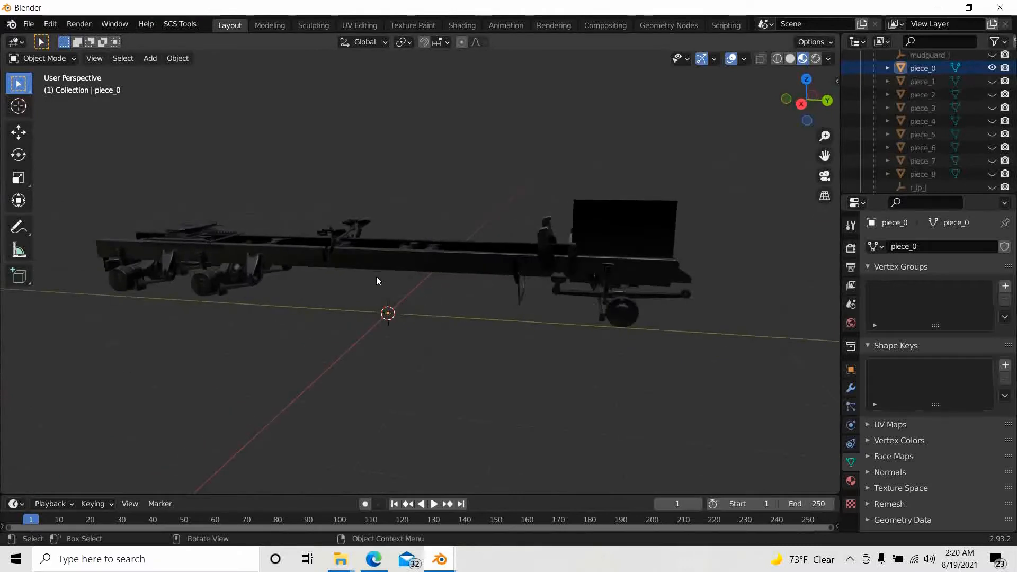
pyautogui.moveTo(376, 275); pyautogui.dragTo(486, 275, button='middle')
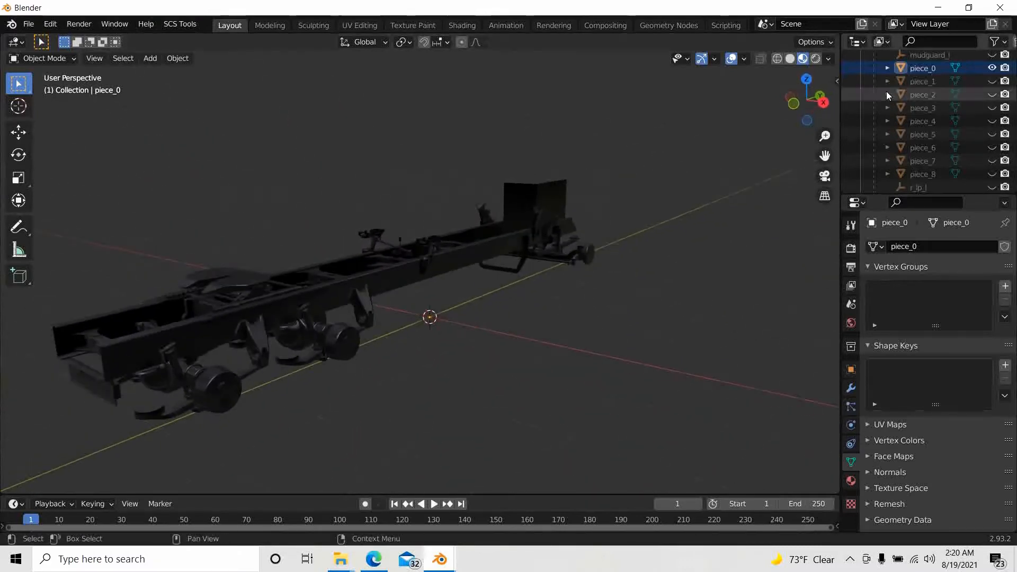
pyautogui.click(920, 69)
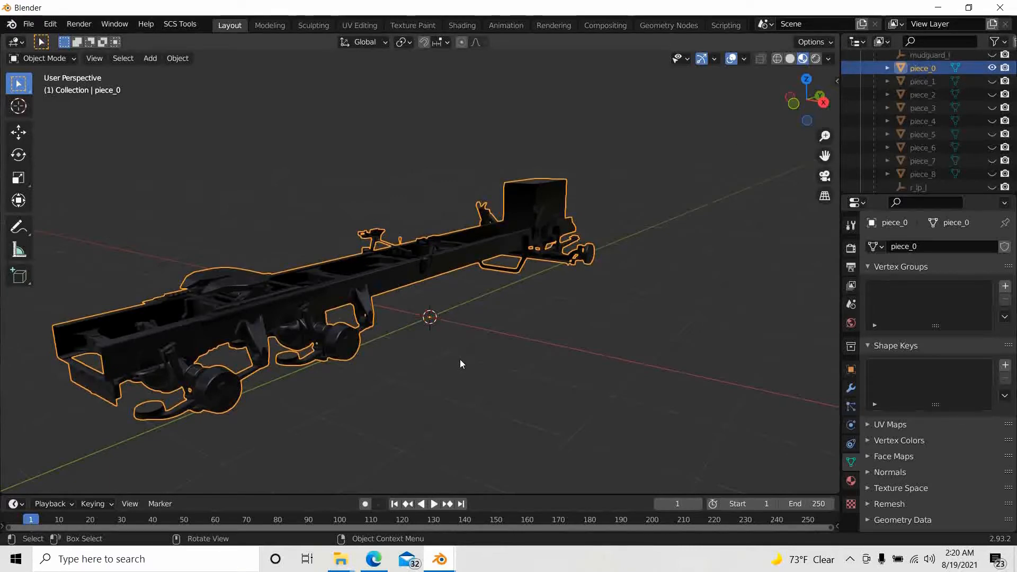
pyautogui.press('Tab')
# - Show the chassis in the right orthographic view, closely framed on the rear end of the frame and its rearmost axle
pyautogui.moveTo(460, 363); pyautogui.dragTo(361, 354, button='middle')
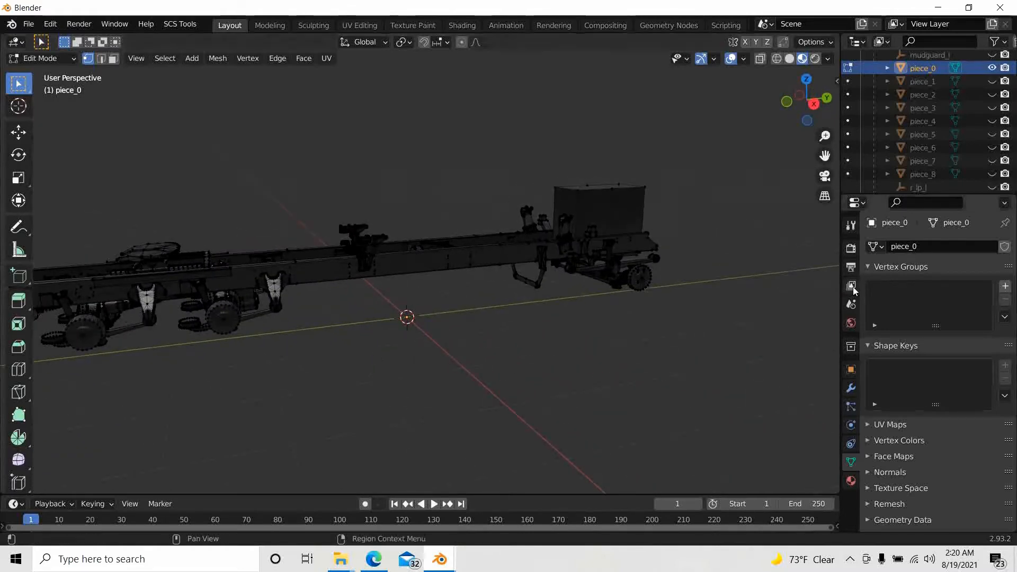
pyautogui.moveTo(583, 318); pyautogui.dragTo(542, 343, button='middle')
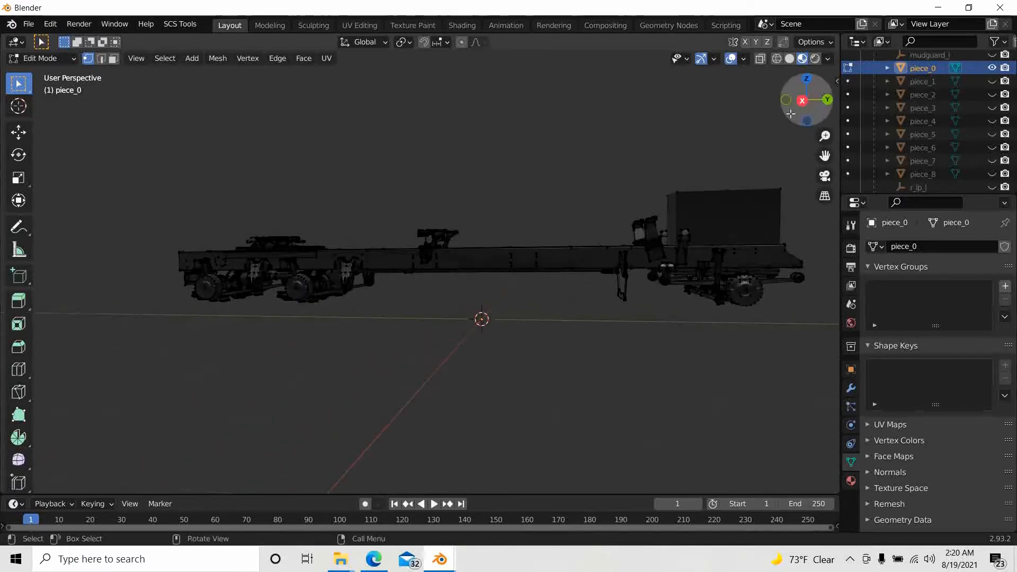
pyautogui.click(802, 101)
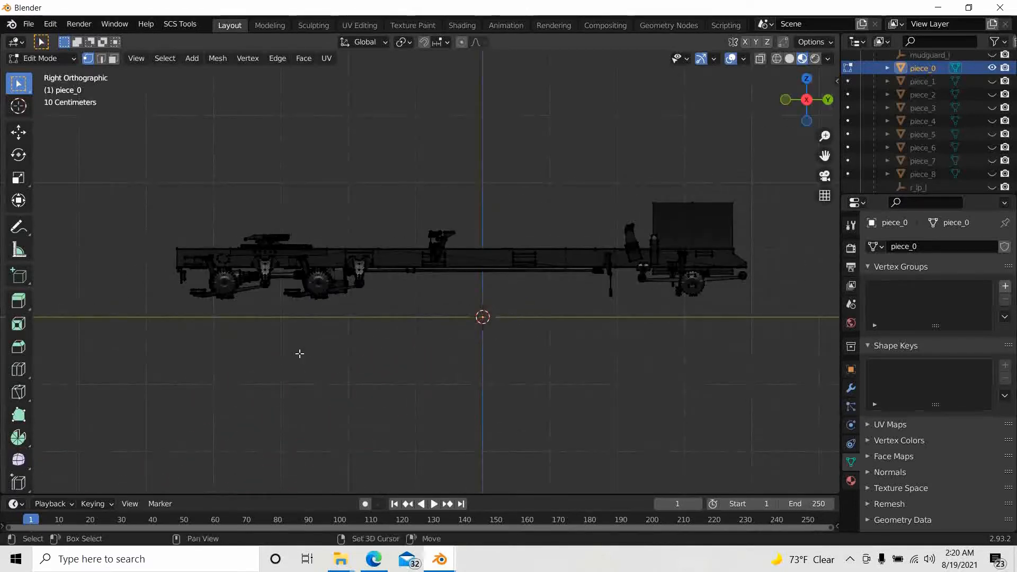
pyautogui.keyDown('shift'); pyautogui.moveTo(299, 353); pyautogui.dragTo(367, 354, button='middle'); pyautogui.keyUp('shift')
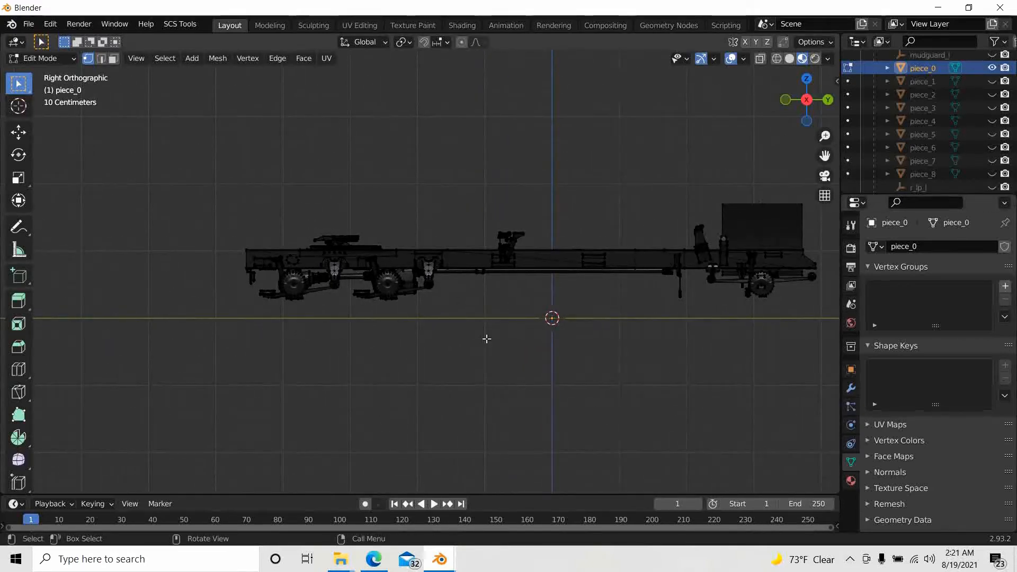
pyautogui.scroll(5, 310, 319)
pyautogui.keyDown('shift'); pyautogui.moveTo(313, 352); pyautogui.dragTo(649, 373, button='middle'); pyautogui.keyUp('shift')
pyautogui.scroll(4, 650, 372)
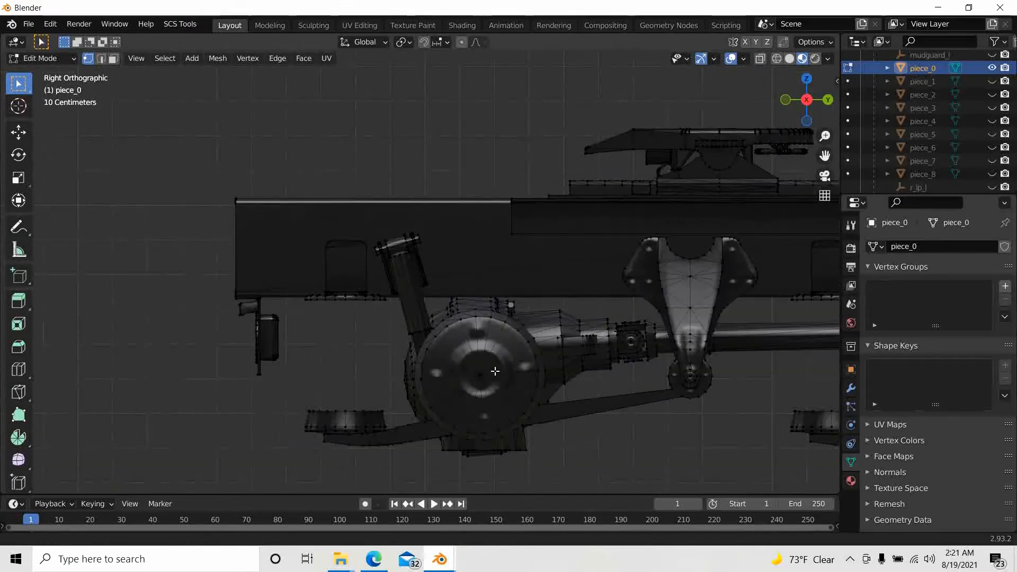
pyautogui.keyDown('shift'); pyautogui.moveTo(494, 370); pyautogui.dragTo(443, 368, button='middle'); pyautogui.keyUp('shift')
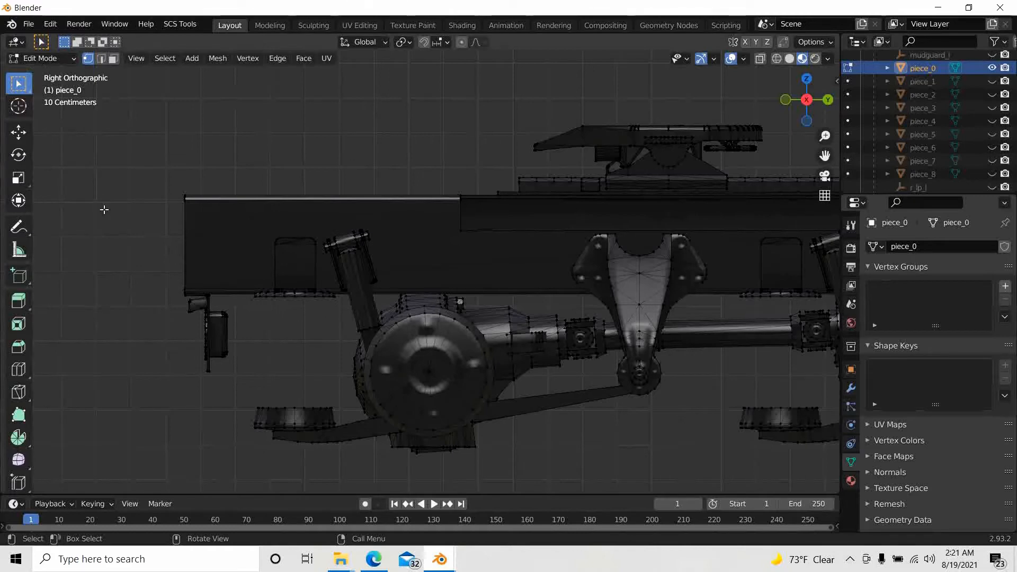
# - Leave and re-enter Edit Mode, try the face and edge selection modes, and return to vertex selection
pyautogui.press('Tab')
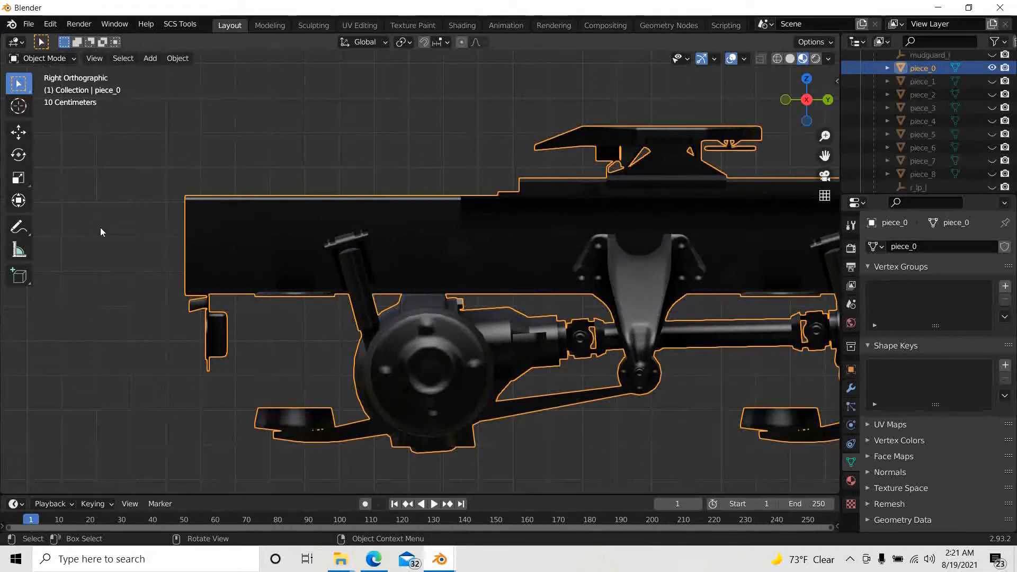
pyautogui.press('Tab')
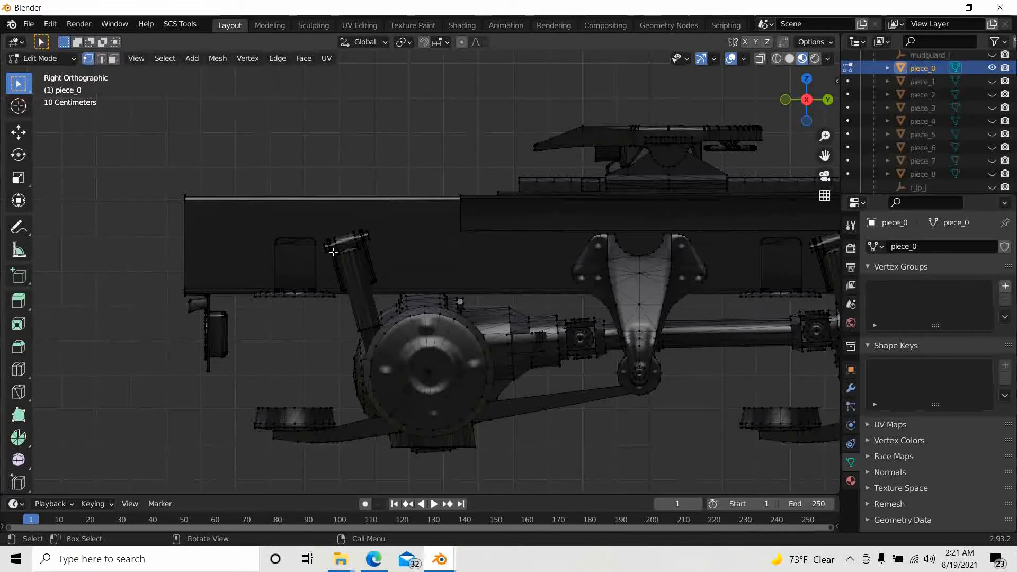
pyautogui.click(113, 60)
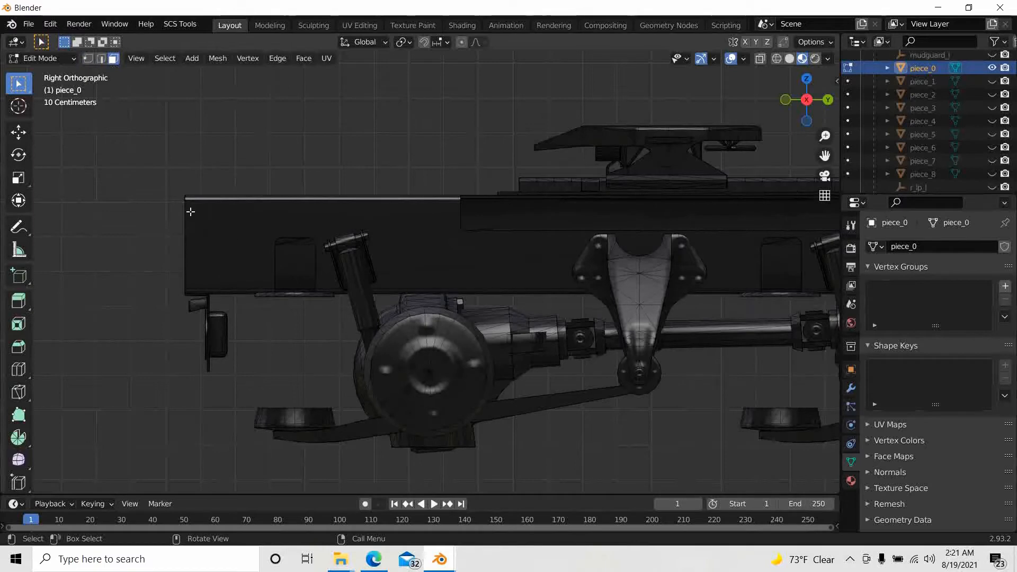
pyautogui.click(102, 59)
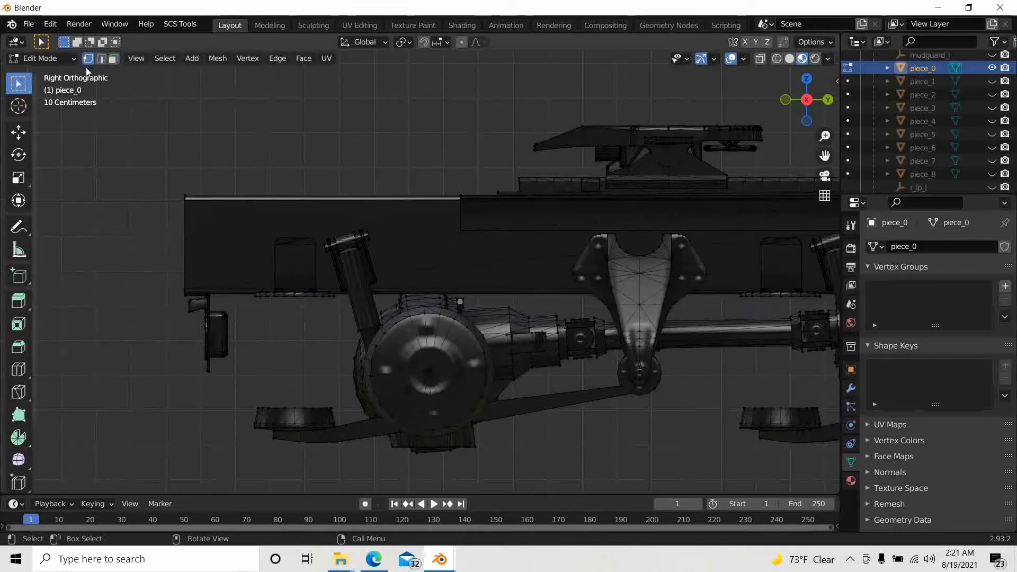
pyautogui.click(87, 59)
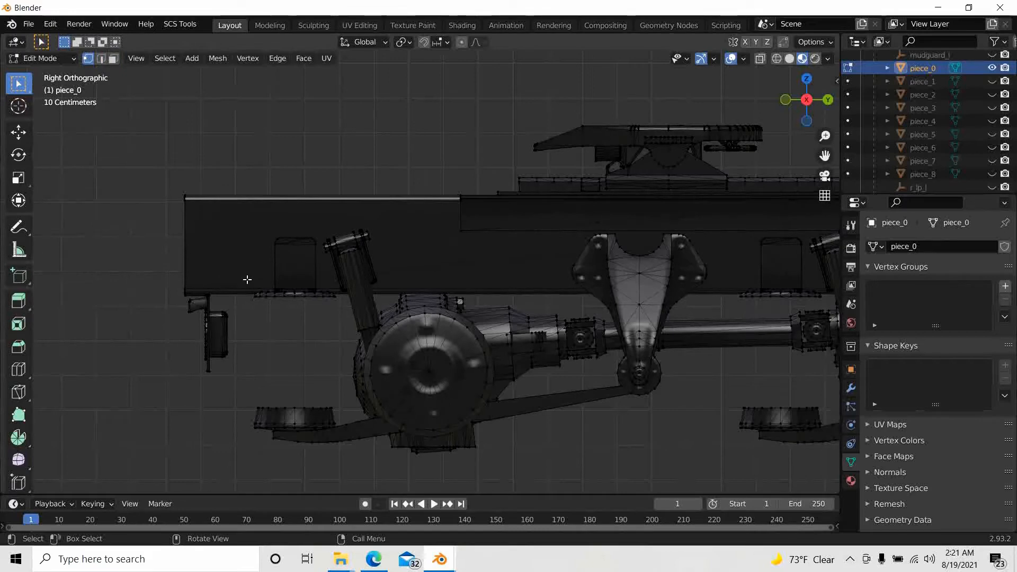
# - Turn on X-ray display for the piece_0 mesh at the rear of the frame
pyautogui.click(760, 58)
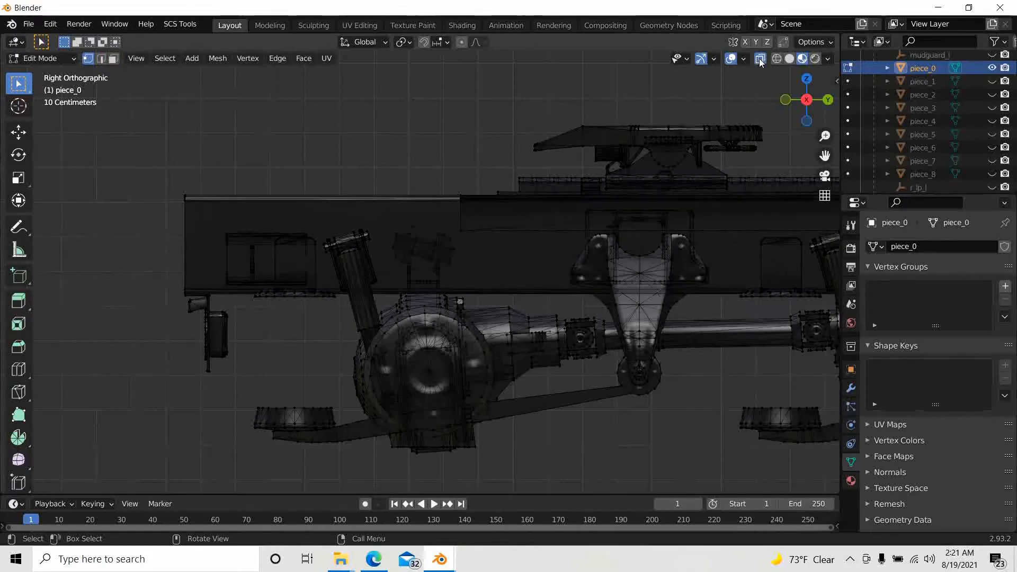
pyautogui.scroll(2, 282, 224)
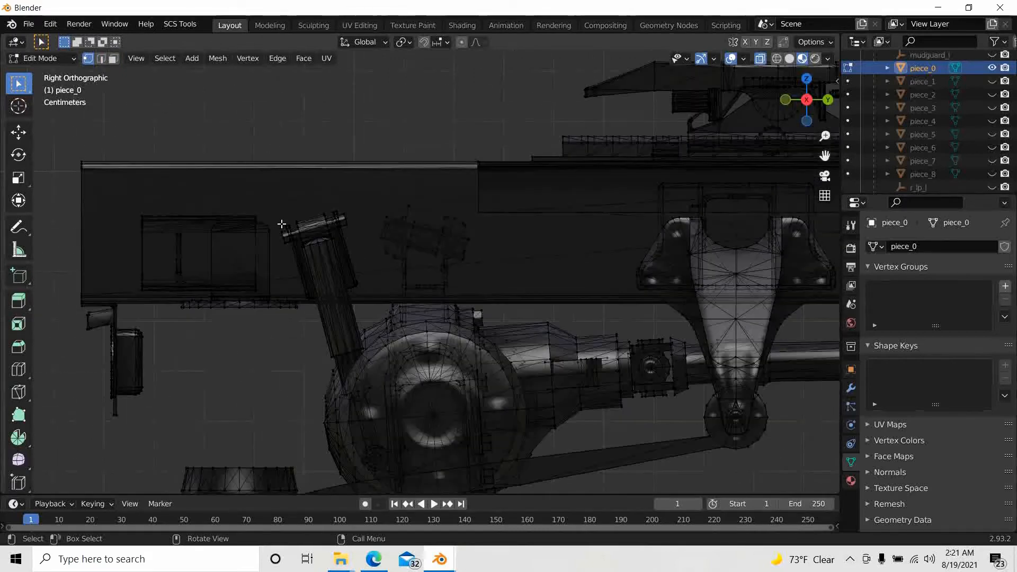
# - Switch the chassis mesh to wireframe shading and frame the rear end of the rail closely in the side view
pyautogui.click(776, 58)
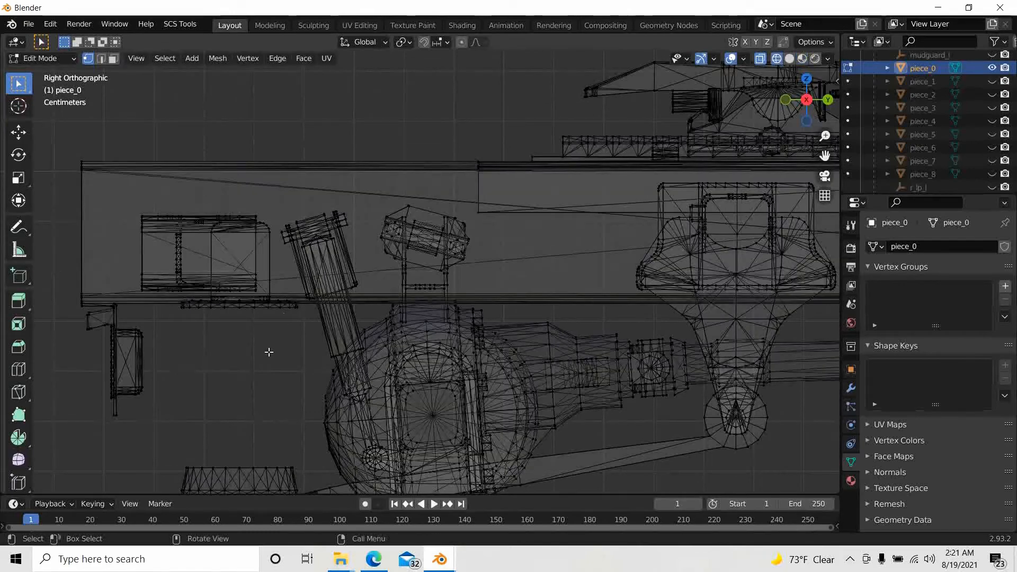
pyautogui.keyDown('shift'); pyautogui.moveTo(268, 352); pyautogui.dragTo(256, 295, button='middle'); pyautogui.keyUp('shift')
pyautogui.scroll(5, 256, 296)
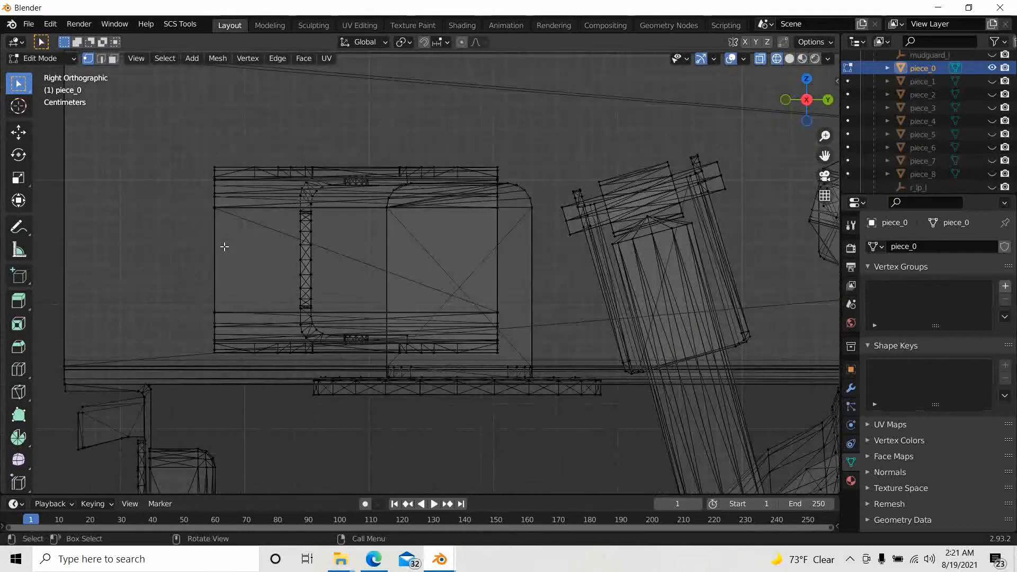
pyautogui.keyDown('shift'); pyautogui.moveTo(223, 245); pyautogui.dragTo(525, 274, button='middle'); pyautogui.keyUp('shift')
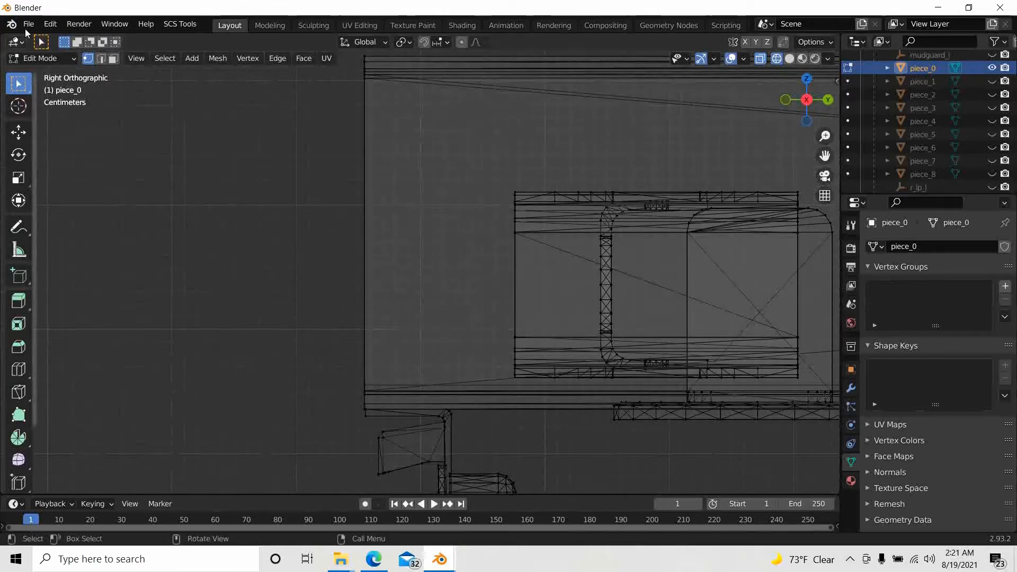
# - Select the two end vertices of the rail's upper flange, then switch to edge selection and select the edges crossing that flange
pyautogui.moveTo(408, 168); pyautogui.dragTo(476, 349, button='middle')
pyautogui.scroll(1, 365, 100)
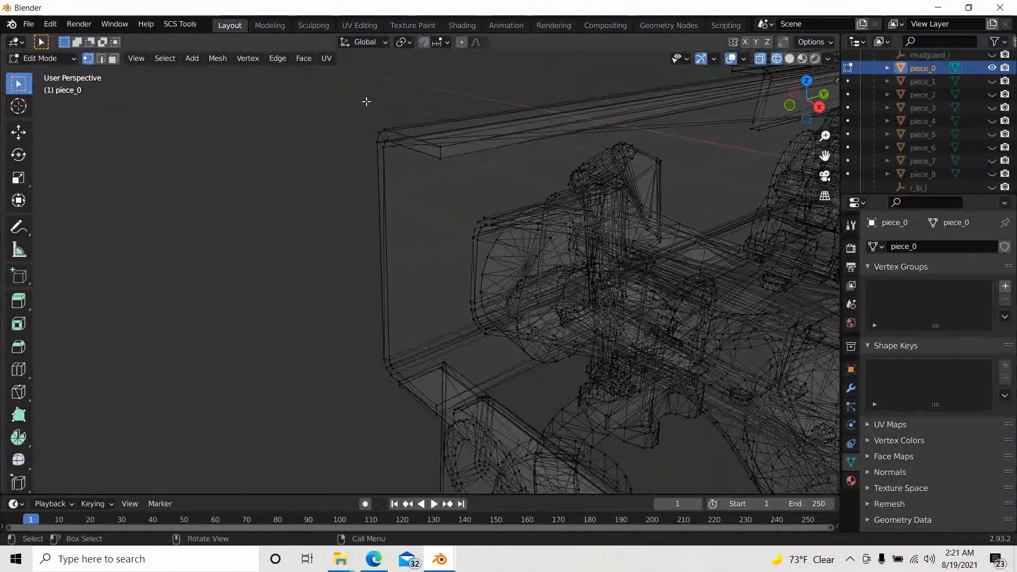
pyautogui.scroll(1, 409, 163)
pyautogui.scroll(2, 393, 147)
pyautogui.scroll(1, 413, 406)
pyautogui.scroll(-2, 418, 125)
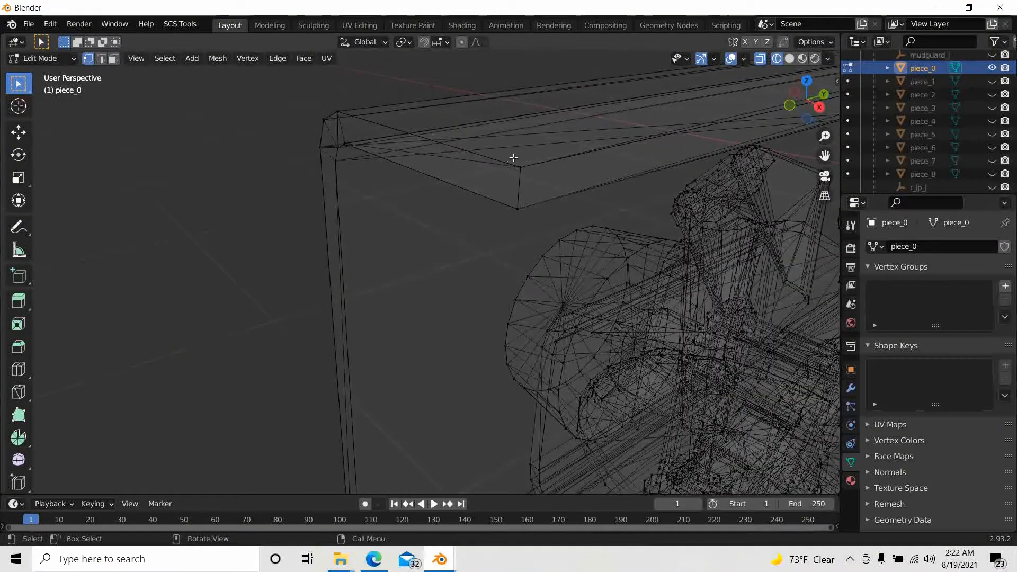
pyautogui.moveTo(510, 153); pyautogui.dragTo(533, 229)
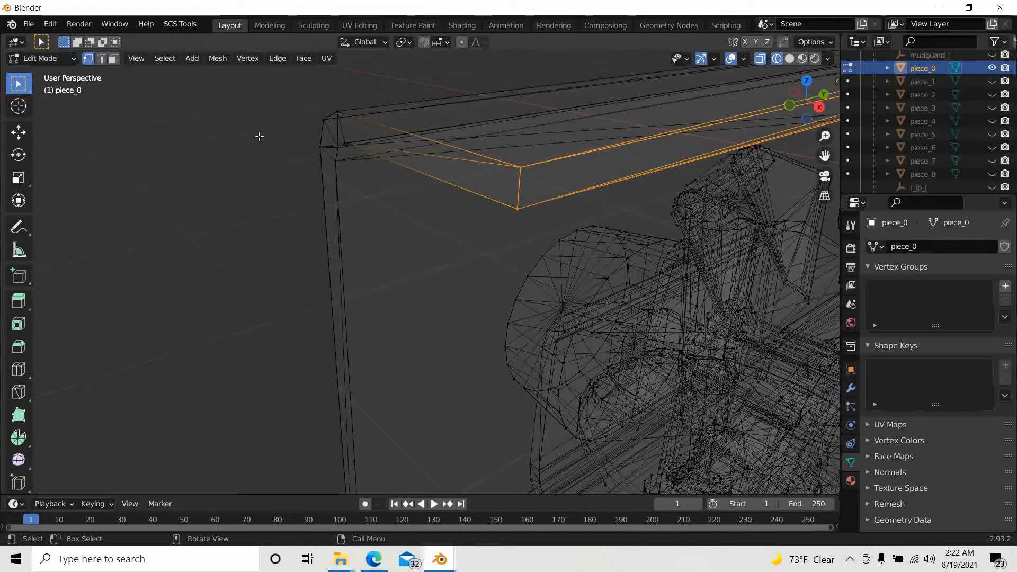
pyautogui.click(101, 59)
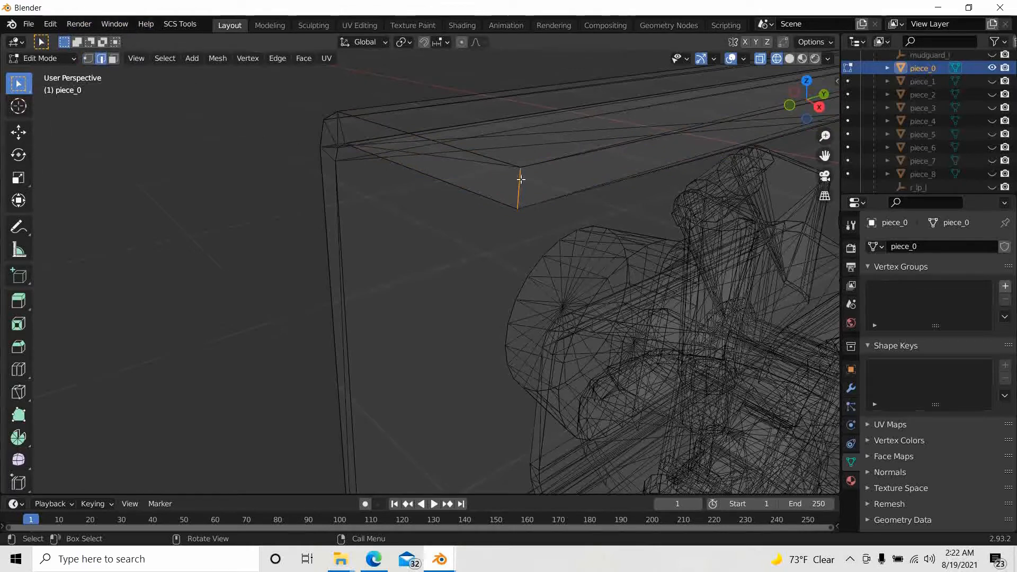
pyautogui.moveTo(379, 114); pyautogui.dragTo(469, 207)
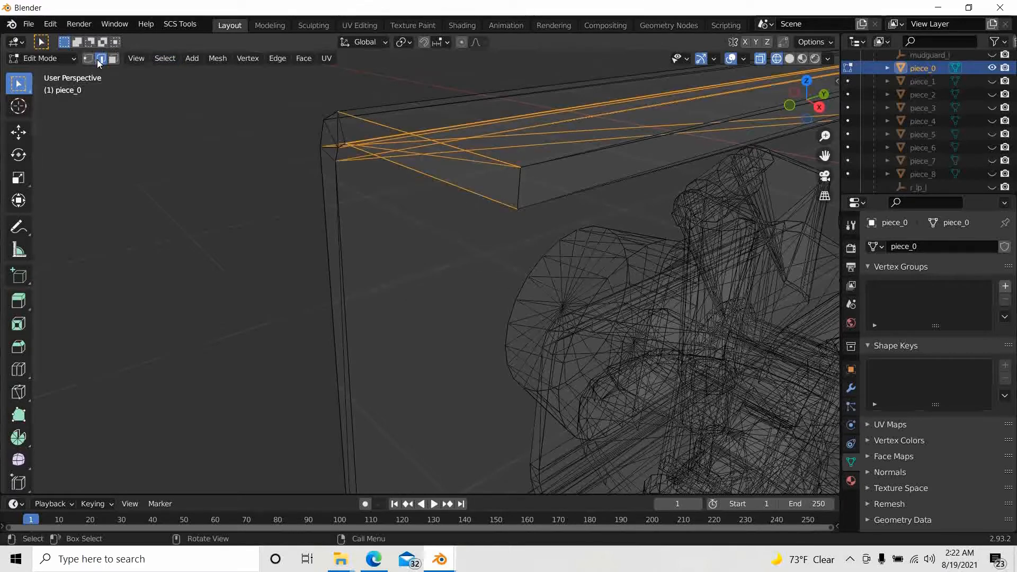
# - Enable face selection, alternate between solid and wireframe shading, and turn X-ray off in wireframe
pyautogui.click(113, 59)
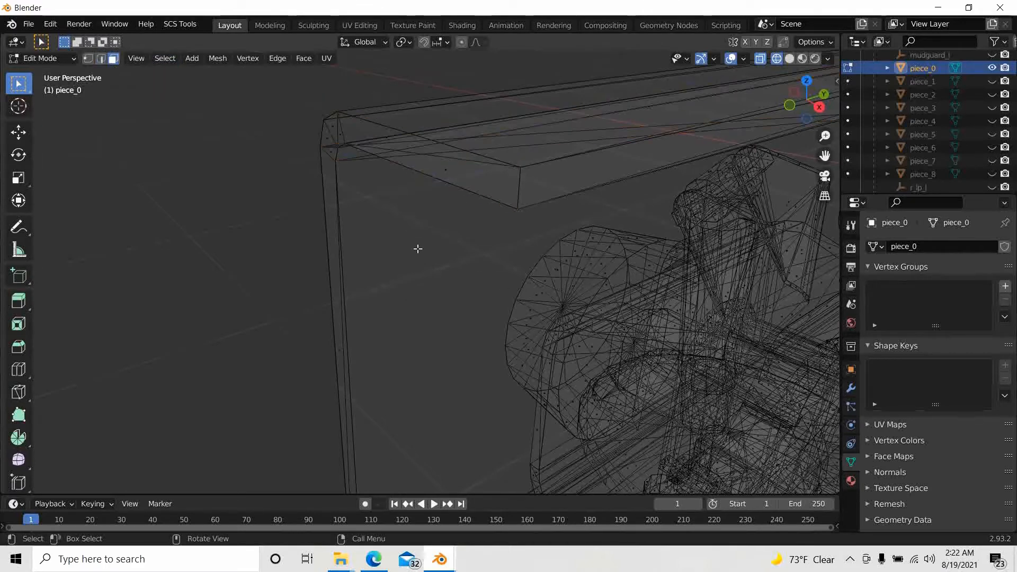
pyautogui.moveTo(417, 248); pyautogui.dragTo(524, 201, button='middle')
pyautogui.click(789, 58)
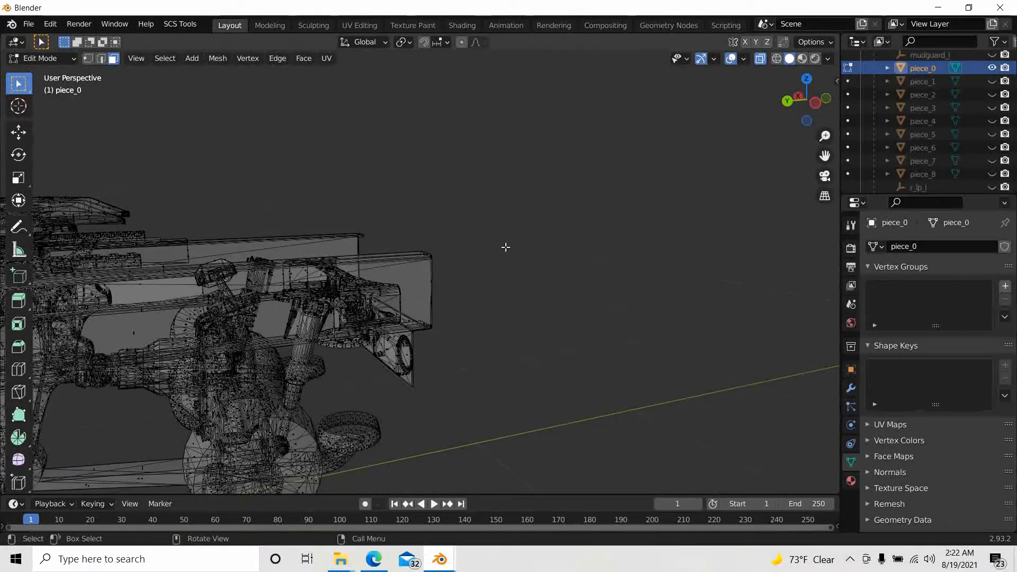
pyautogui.scroll(5, 596, 229)
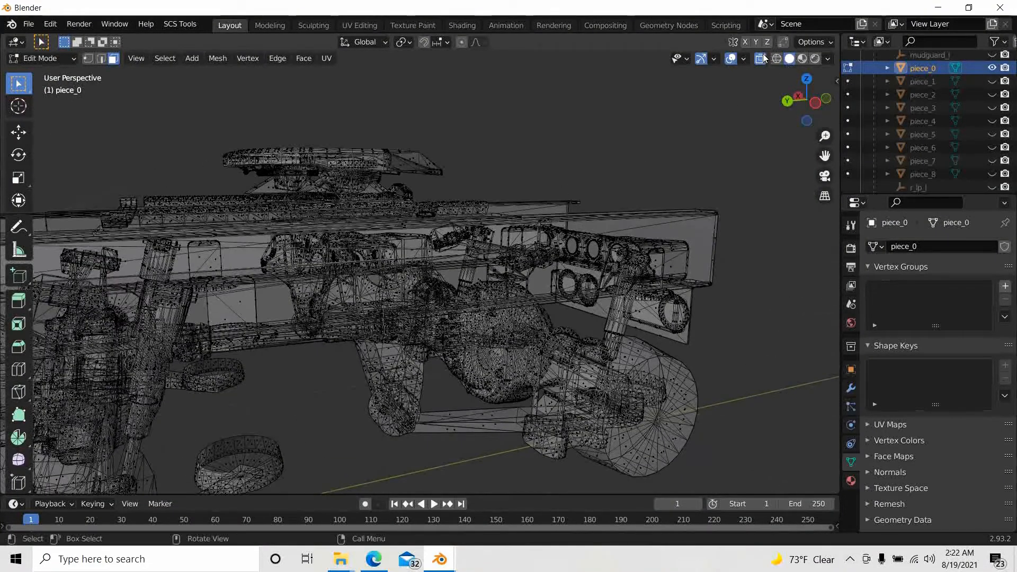
pyautogui.click(776, 60)
pyautogui.click(759, 60)
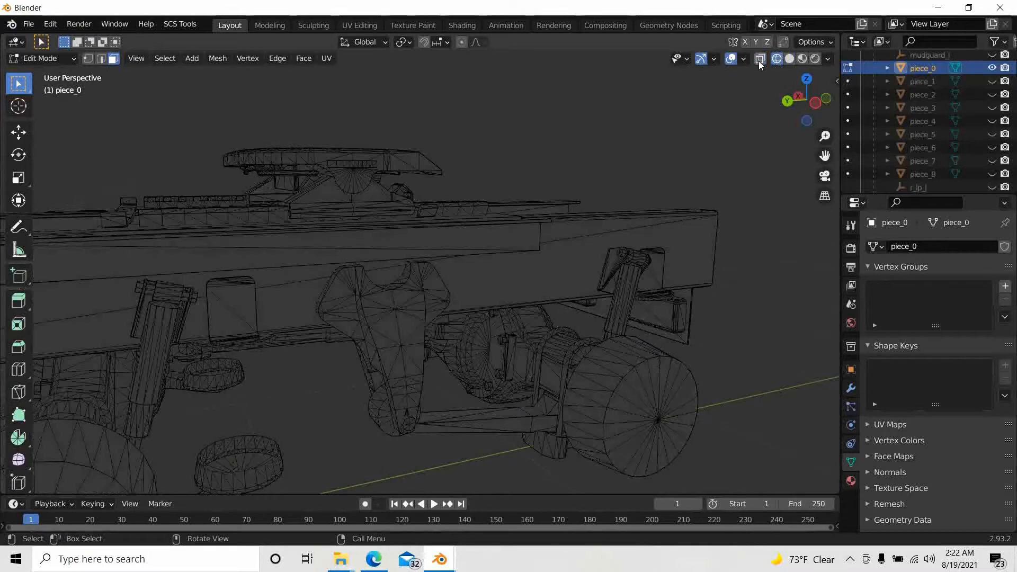
pyautogui.click(789, 59)
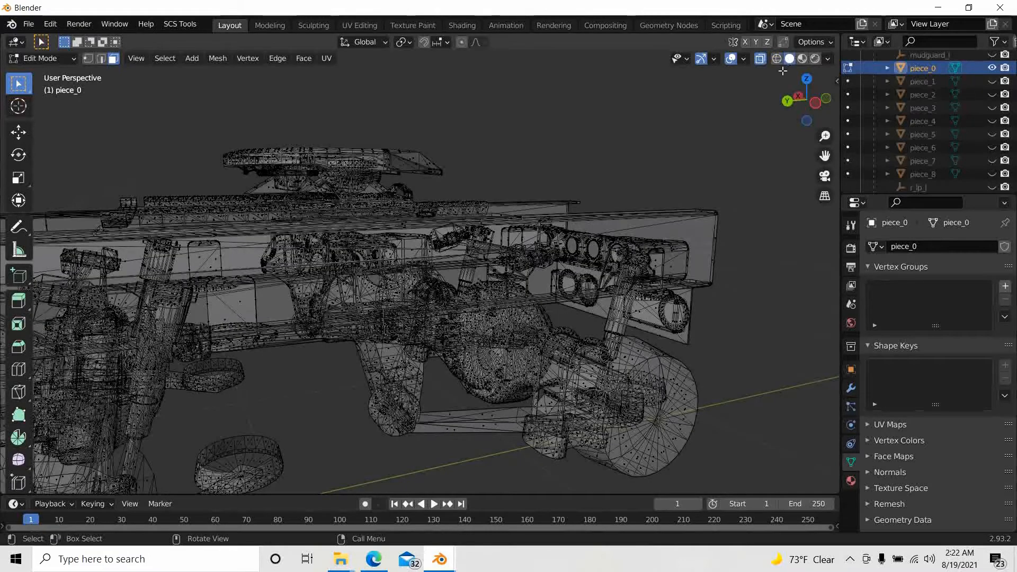
pyautogui.click(774, 59)
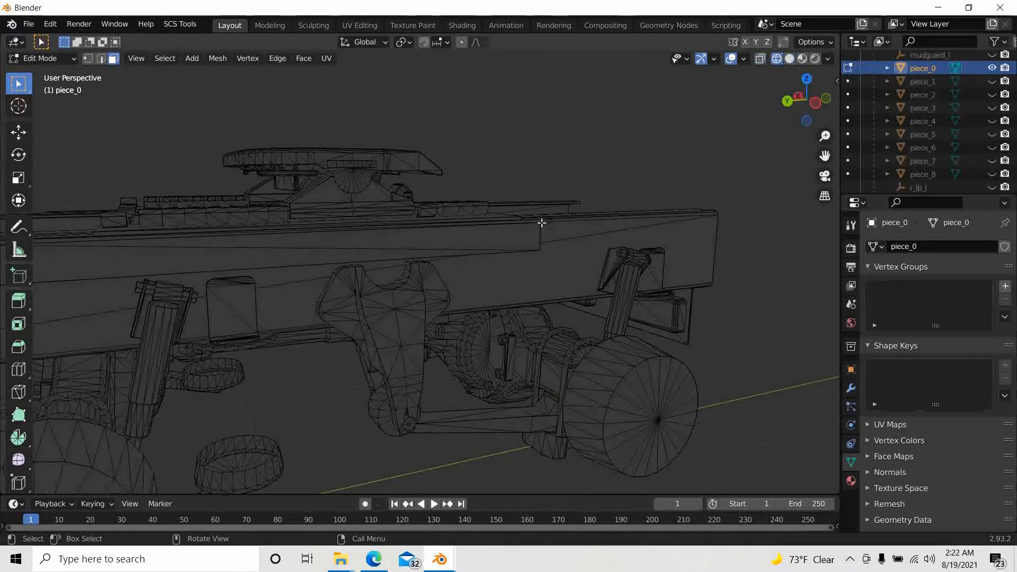
# - Select the two long triangular faces on the outer side of the frame rail's middle section
pyautogui.scroll(-1, 474, 230)
pyautogui.keyDown('shift'); pyautogui.moveTo(474, 230); pyautogui.dragTo(708, 154, button='middle'); pyautogui.keyUp('shift')
pyautogui.scroll(-4, 376, 225)
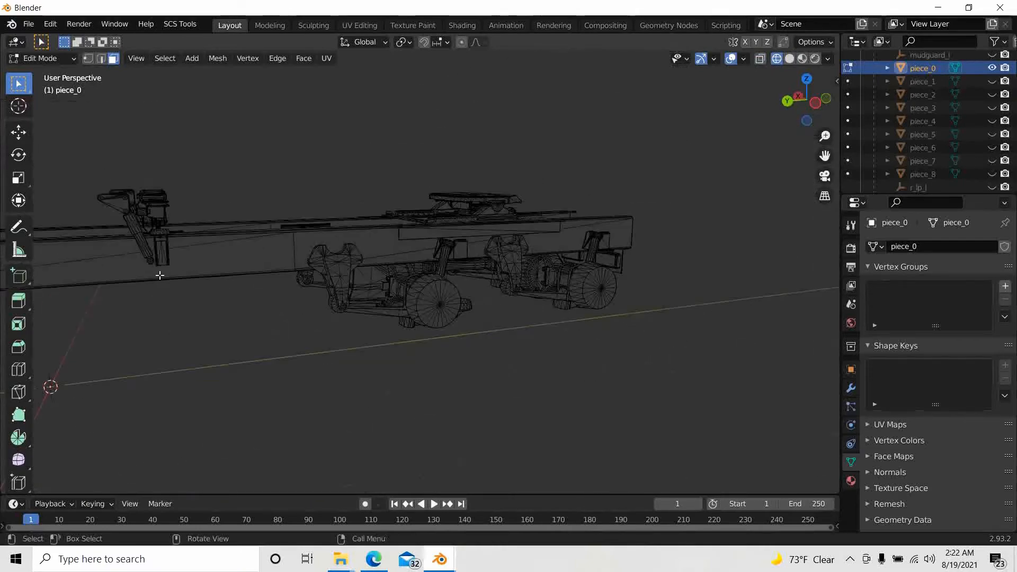
pyautogui.moveTo(159, 275); pyautogui.dragTo(405, 228, button='middle')
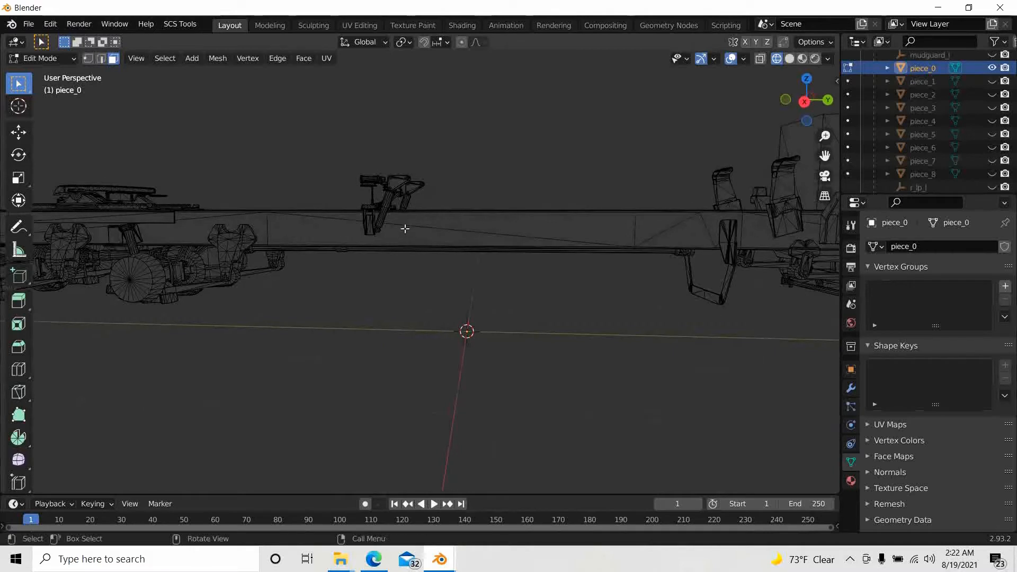
pyautogui.moveTo(401, 218); pyautogui.dragTo(553, 237)
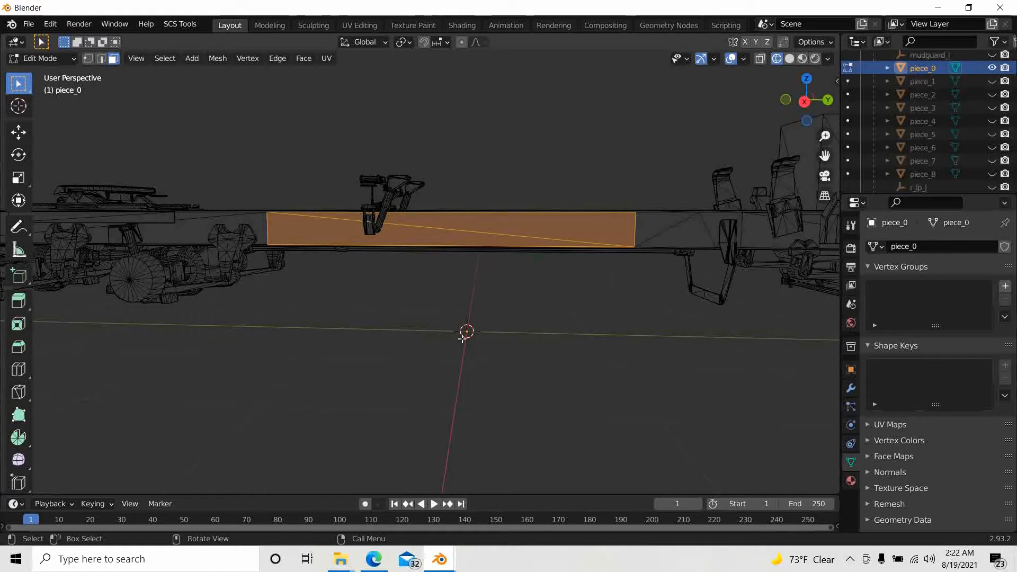
pyautogui.moveTo(463, 337); pyautogui.dragTo(405, 322, button='middle')
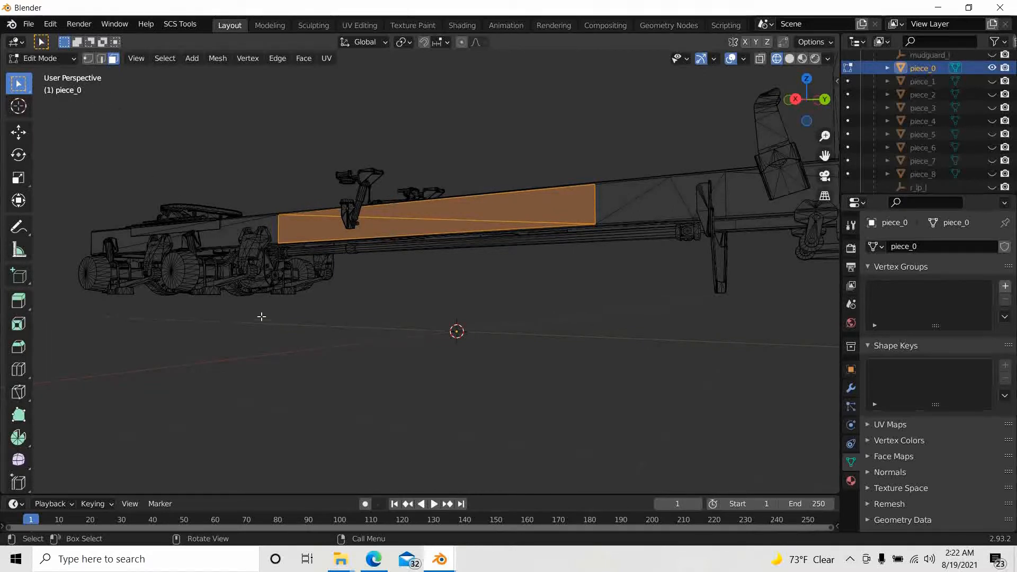
# - Show the rear end of the frame close up in the right orthographic view with wireframe X-ray turned on
pyautogui.click(795, 100)
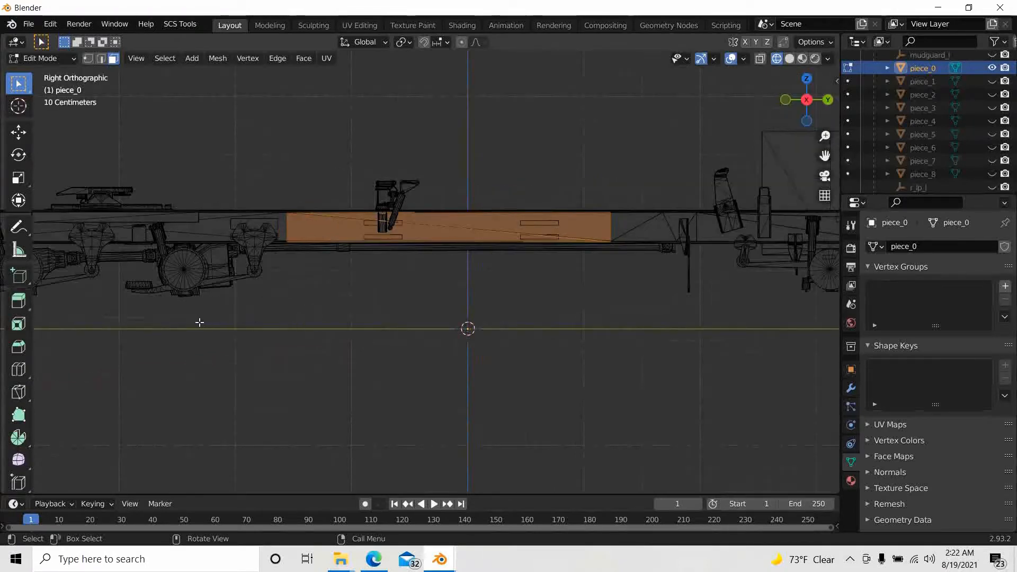
pyautogui.keyDown('shift'); pyautogui.moveTo(197, 322); pyautogui.dragTo(506, 337, button='middle'); pyautogui.keyUp('shift')
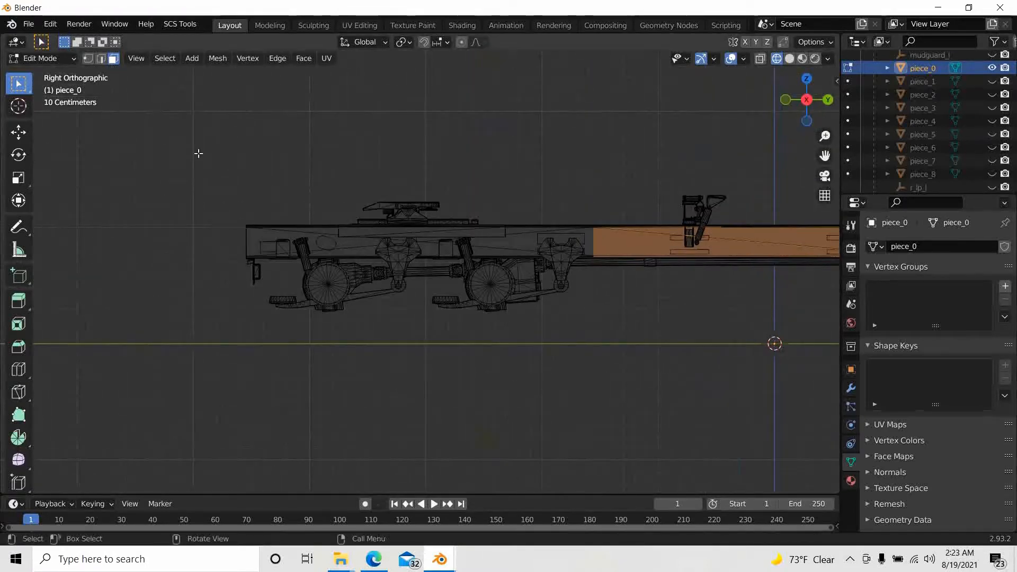
pyautogui.scroll(3, 314, 290)
pyautogui.scroll(3, 472, 320)
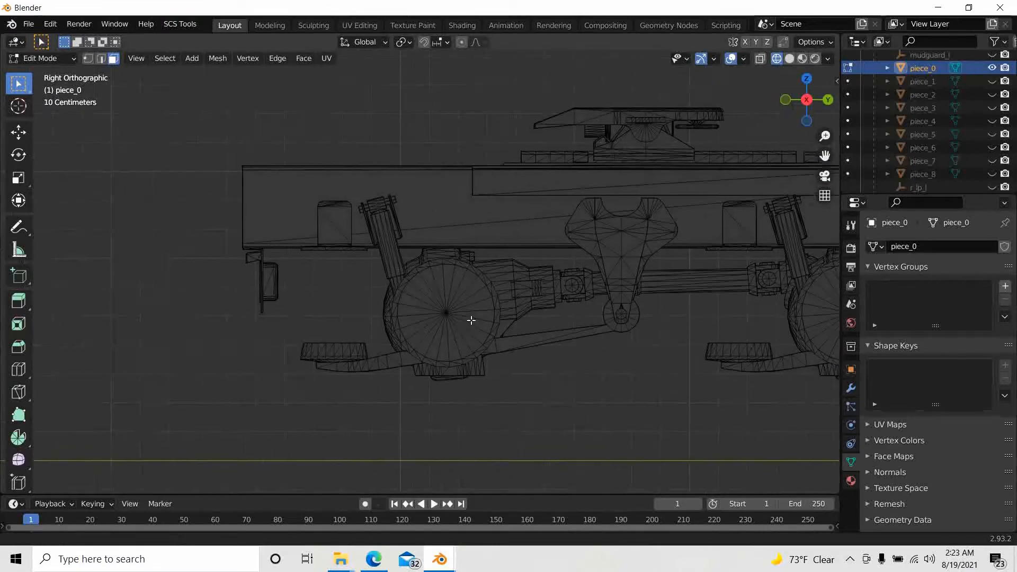
pyautogui.click(760, 59)
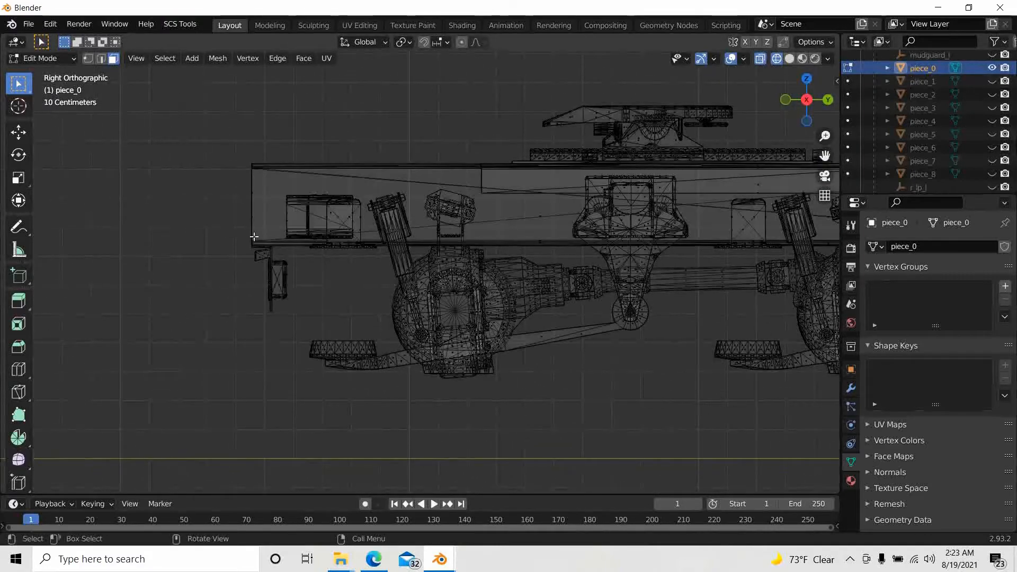
pyautogui.scroll(3, 240, 284)
pyautogui.scroll(4, 349, 304)
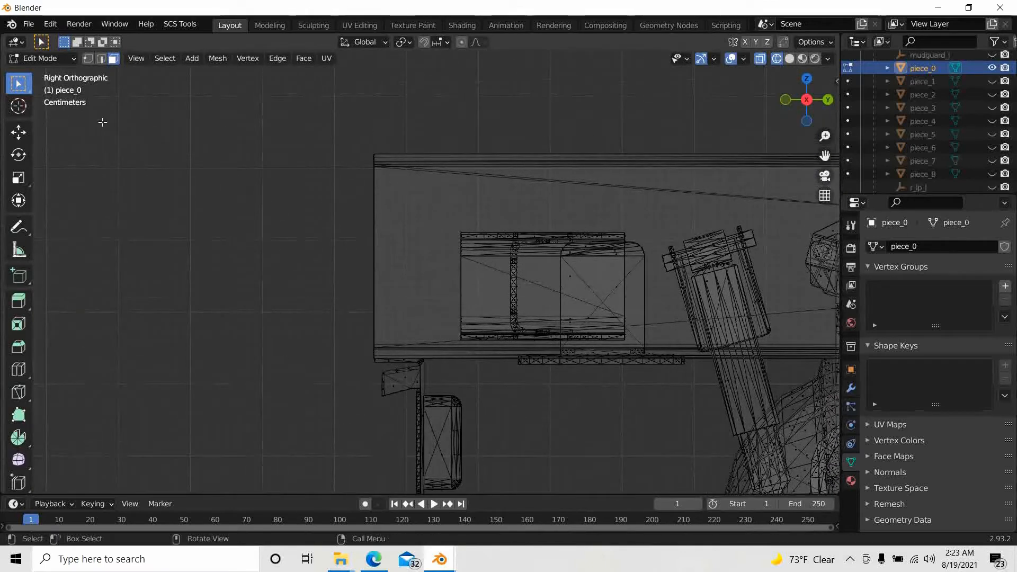
# - Return to vertex selection in the right view, use solid shading without X-ray, and box-select the vertices along the frame's rear edge
pyautogui.click(87, 59)
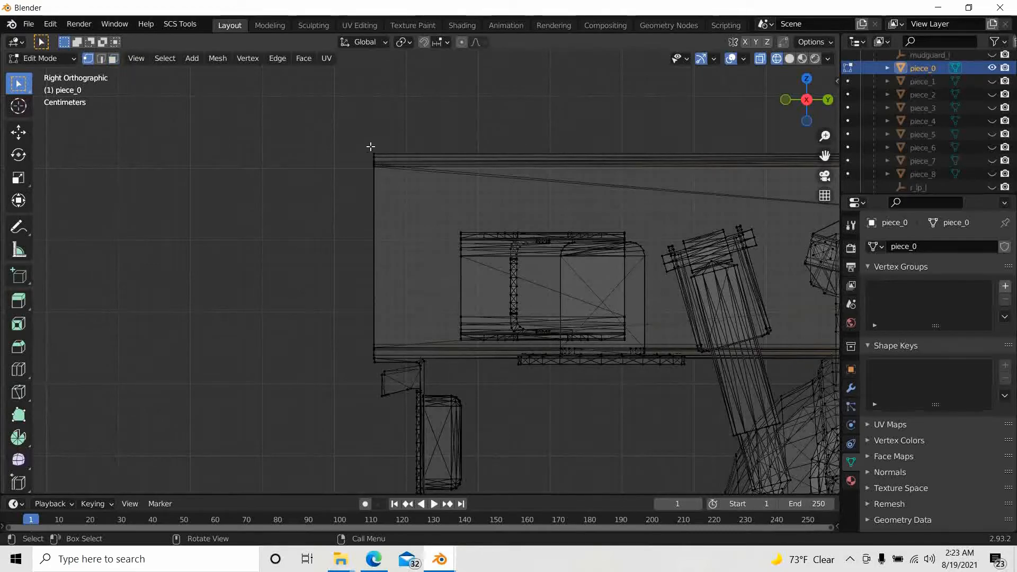
pyautogui.moveTo(401, 252); pyautogui.dragTo(435, 261, button='middle')
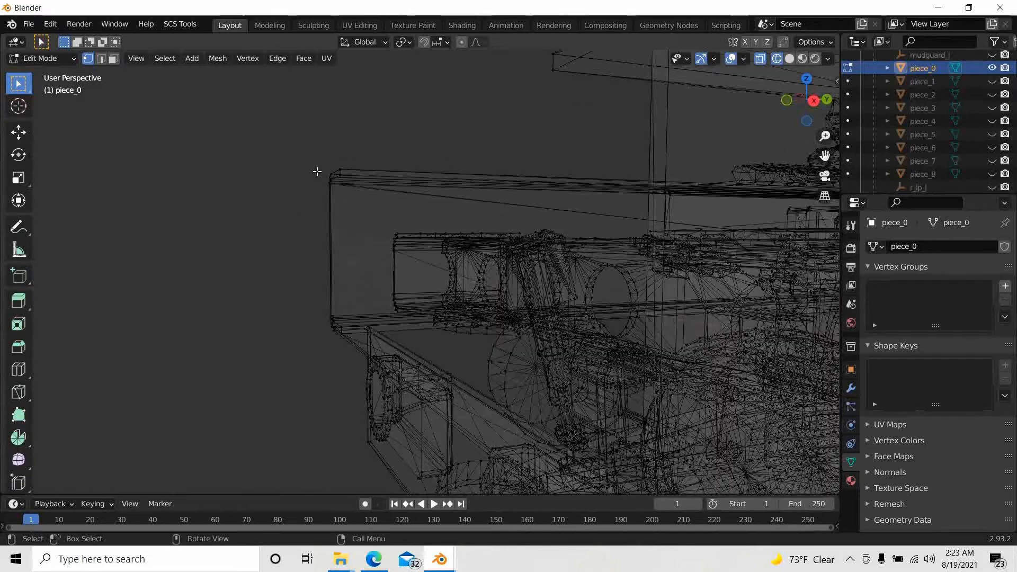
pyautogui.click(793, 100)
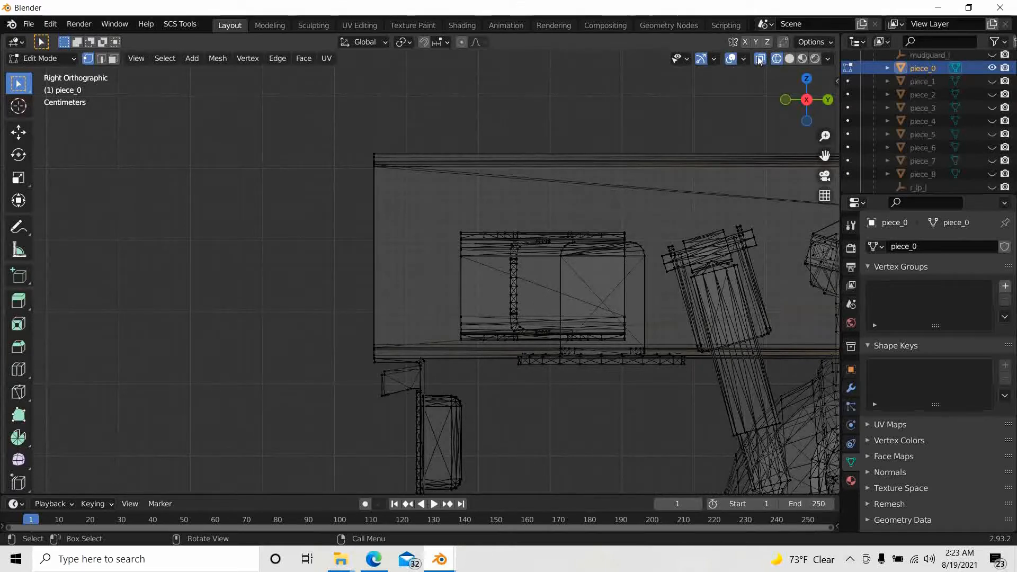
pyautogui.click(789, 59)
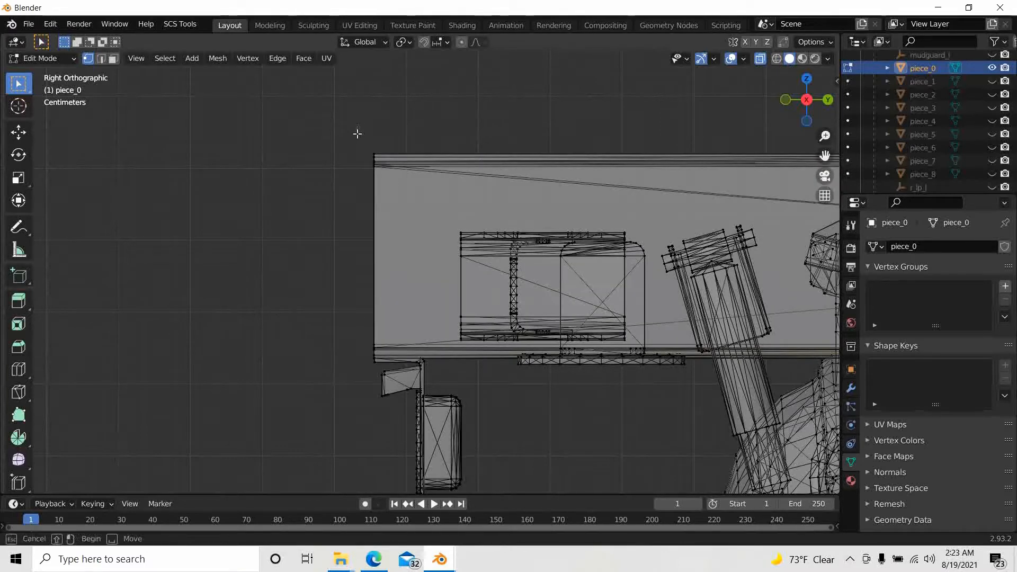
pyautogui.moveTo(358, 127); pyautogui.dragTo(383, 372)
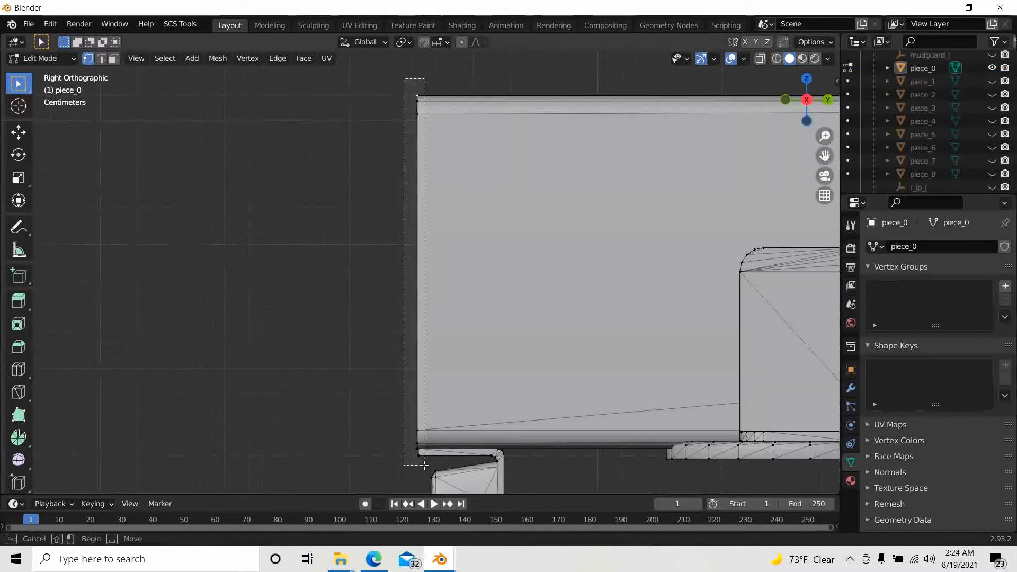
pyautogui.moveTo(424, 465); pyautogui.dragTo(423, 465)
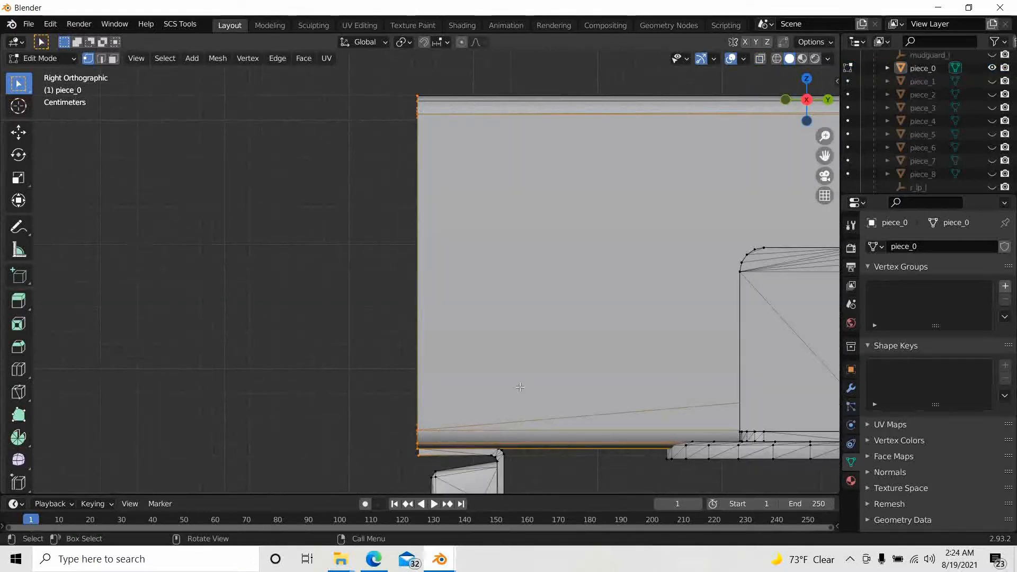
# - Inspect from behind which vertices are selected on the two frame rails, and return to the right orthographic view
pyautogui.moveTo(498, 424); pyautogui.dragTo(782, 263, button='middle')
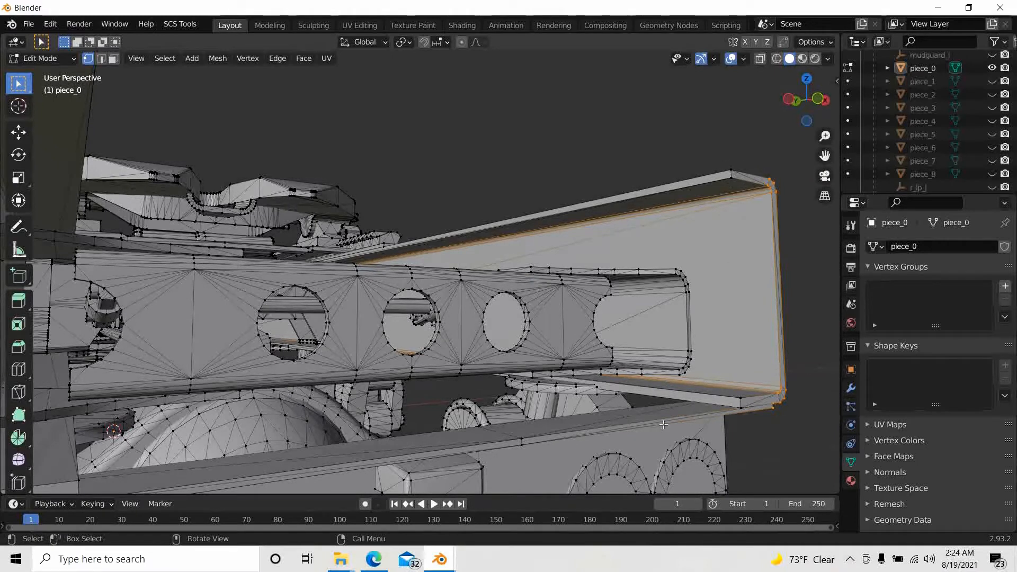
pyautogui.moveTo(368, 450); pyautogui.dragTo(302, 197, button='middle')
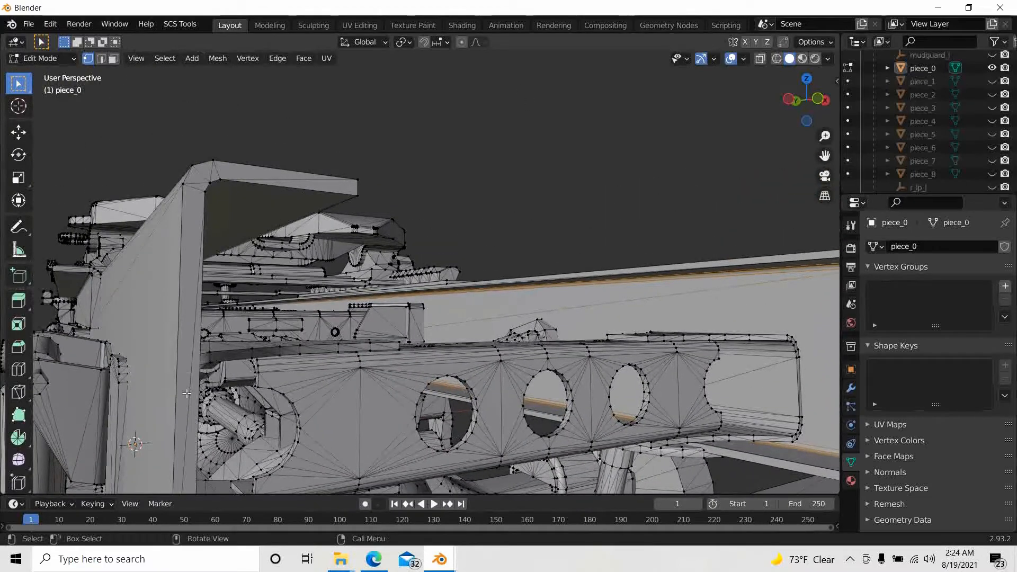
pyautogui.scroll(-4, 288, 281)
pyautogui.keyDown('shift'); pyautogui.moveTo(342, 279); pyautogui.dragTo(277, 199, button='middle'); pyautogui.keyUp('shift')
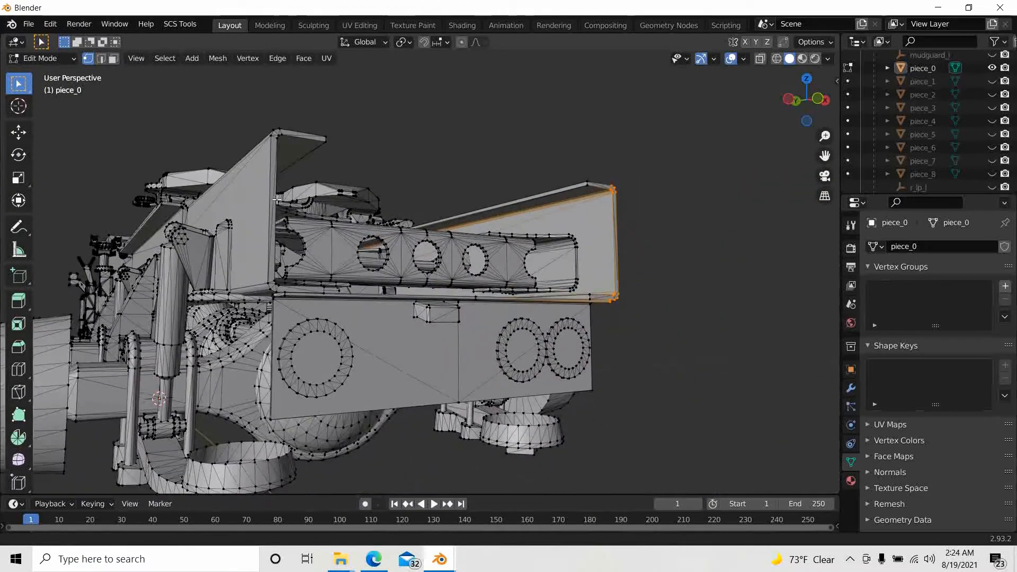
pyautogui.moveTo(508, 377); pyautogui.dragTo(341, 388, button='middle')
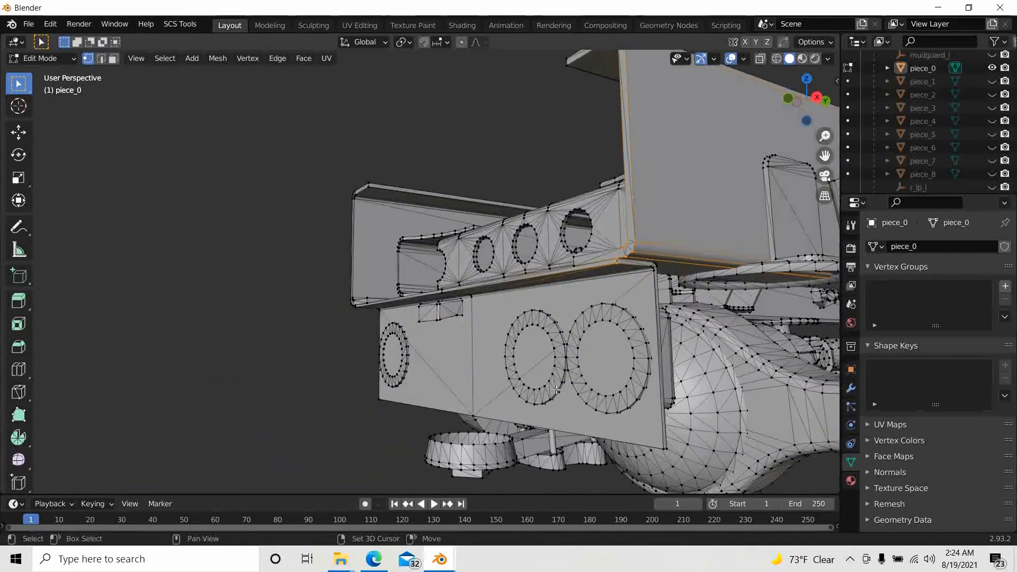
pyautogui.moveTo(556, 390); pyautogui.dragTo(553, 316, button='middle')
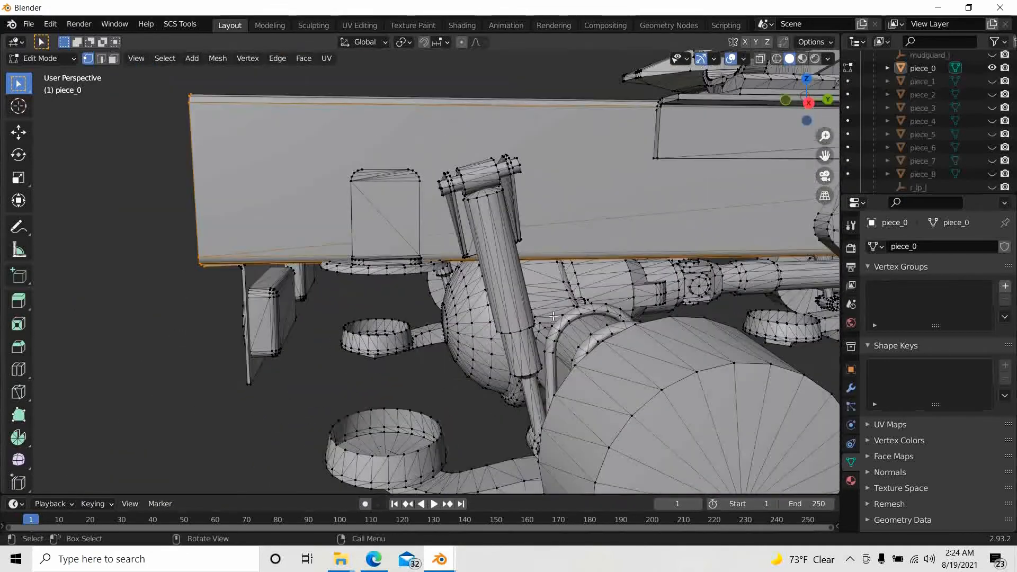
pyautogui.click(808, 104)
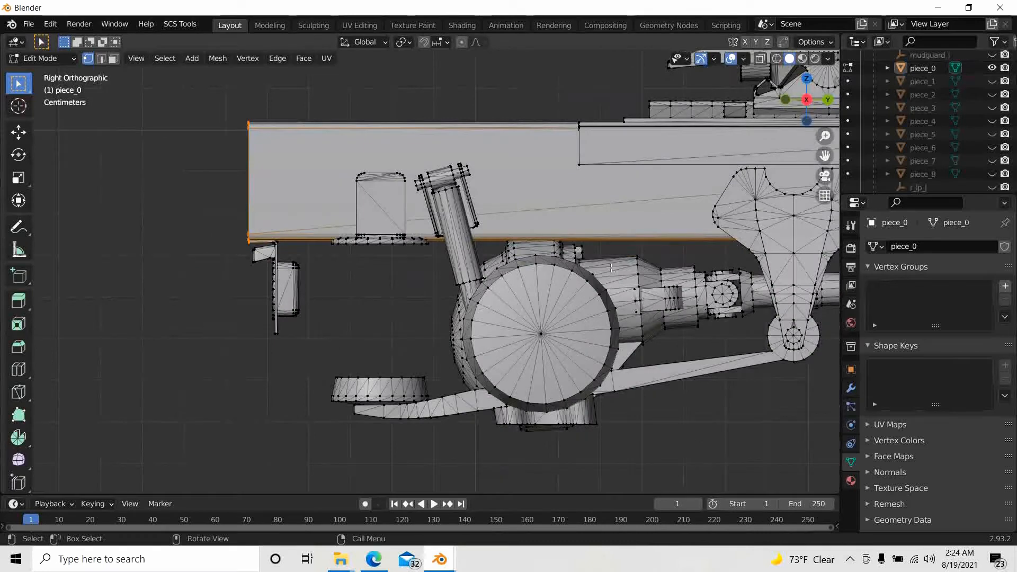
# - Turn on X-ray and box-select all vertices along the rear end of both frame rails in the right view
pyautogui.keyDown('shift'); pyautogui.moveTo(610, 268); pyautogui.dragTo(627, 268, button='middle'); pyautogui.keyUp('shift')
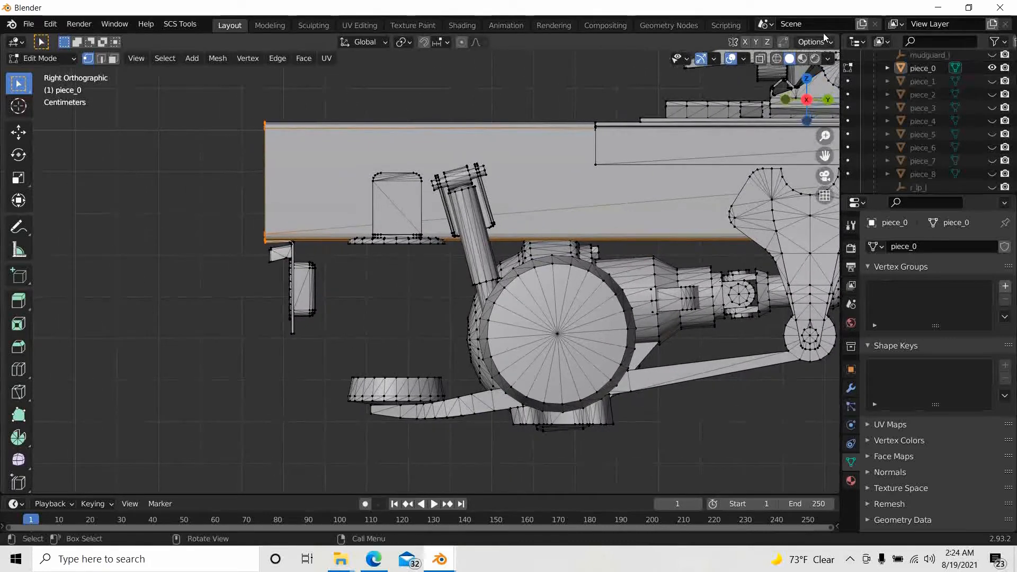
pyautogui.click(761, 58)
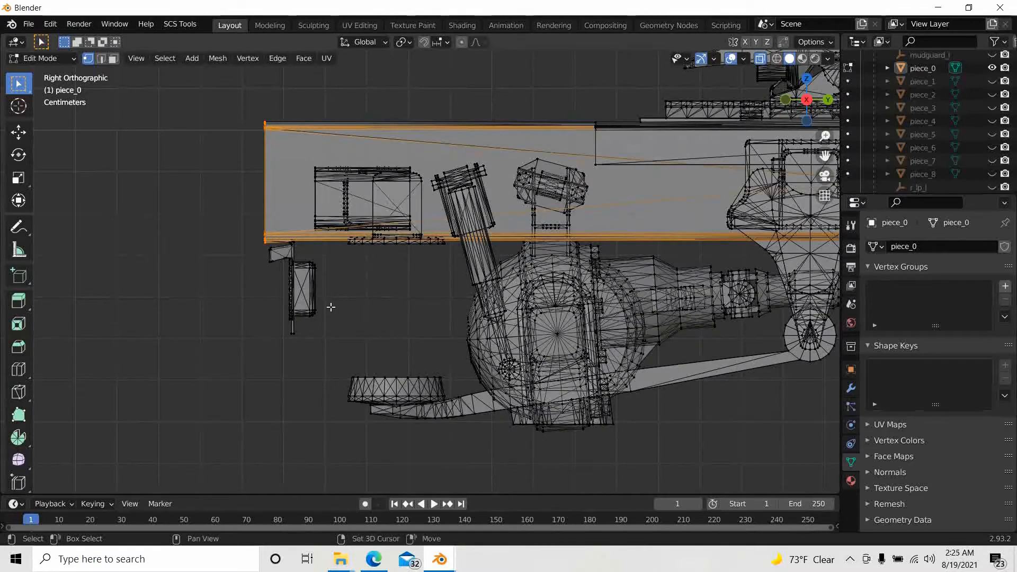
pyautogui.keyDown('shift'); pyautogui.moveTo(331, 306); pyautogui.dragTo(420, 354, button='middle'); pyautogui.keyUp('shift')
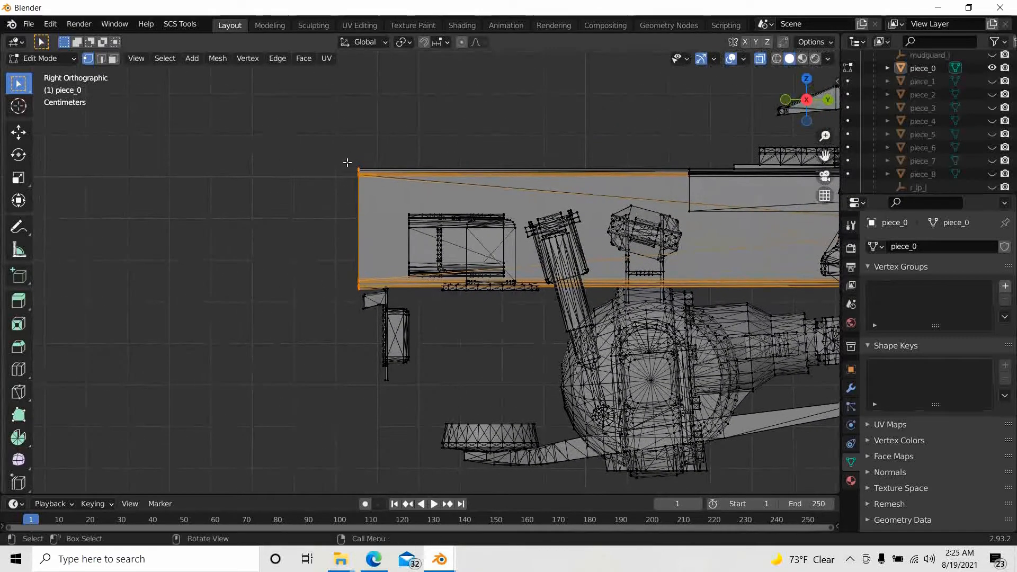
pyautogui.moveTo(347, 149); pyautogui.dragTo(364, 295)
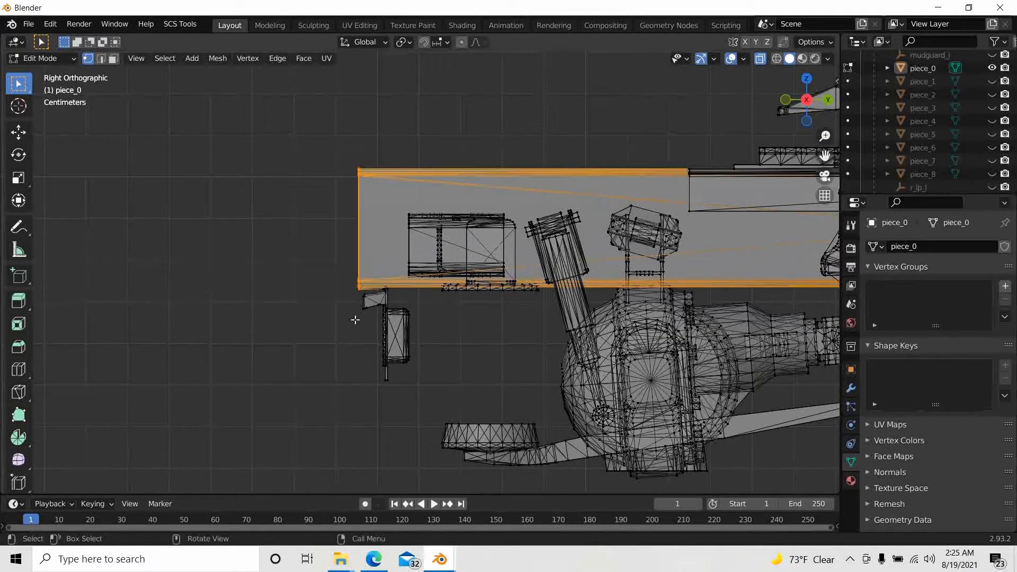
pyautogui.moveTo(332, 347); pyautogui.dragTo(381, 278, button='middle')
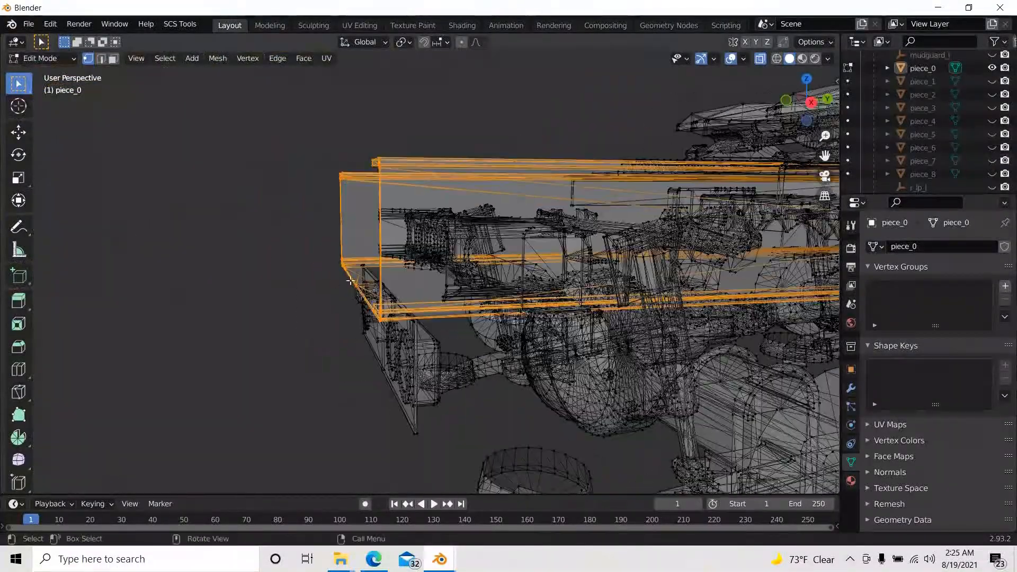
# - Examine up close in the right orthographic view which vertices are selected at the frame's lower rear corner
pyautogui.click(810, 102)
pyautogui.scroll(4, 291, 237)
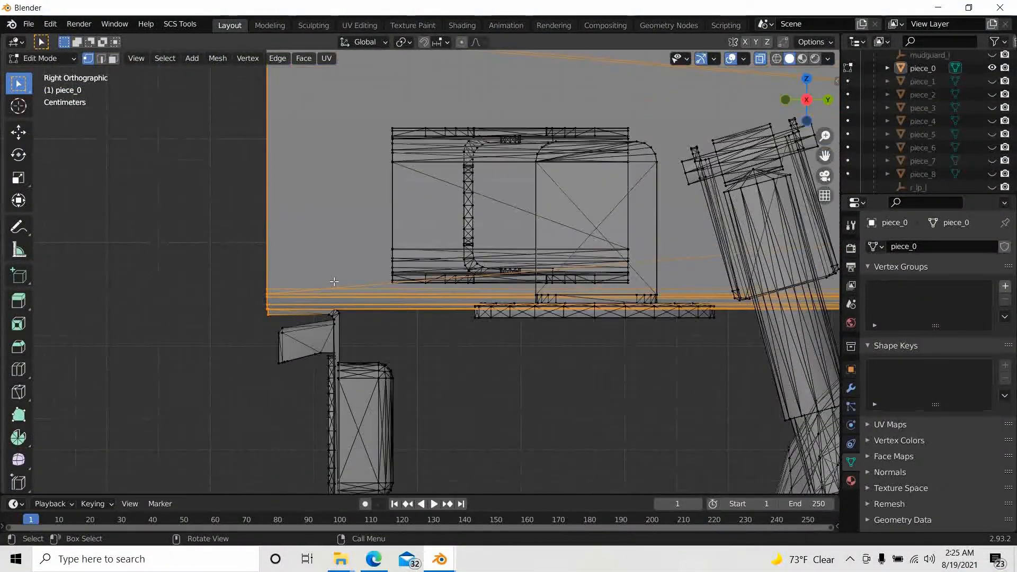
pyautogui.scroll(5, 413, 254)
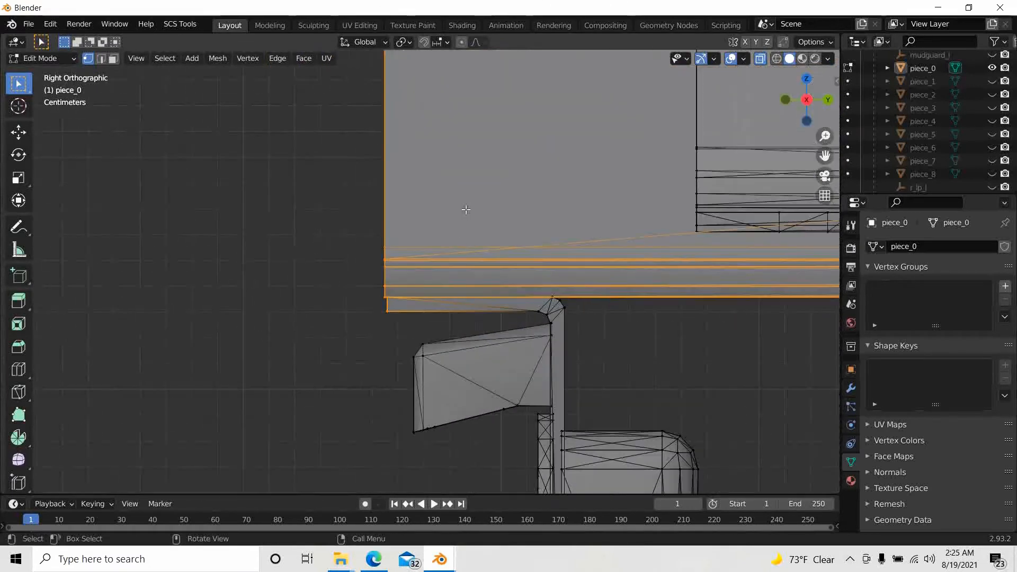
pyautogui.scroll(4, 466, 209)
pyautogui.keyDown('shift'); pyautogui.moveTo(465, 210); pyautogui.dragTo(440, 479, button='middle'); pyautogui.keyUp('shift')
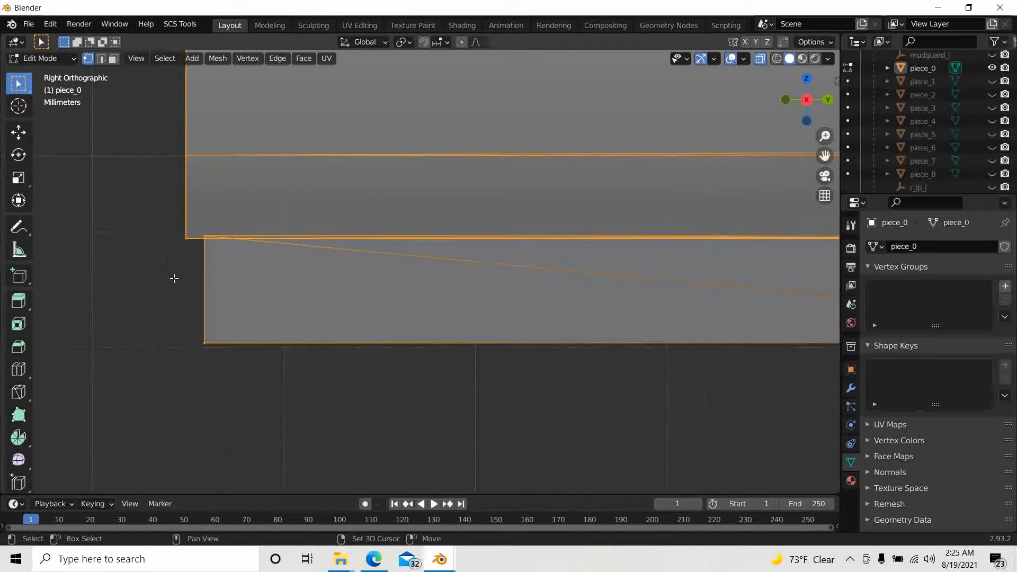
pyautogui.scroll(-4, 375, 314)
pyautogui.scroll(-5, 375, 313)
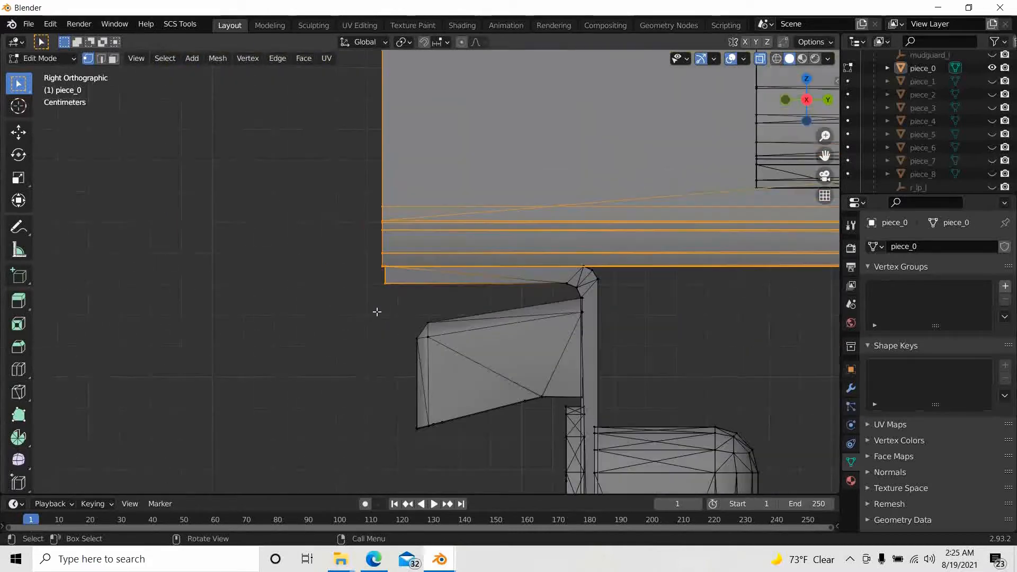
pyautogui.keyDown('shift'); pyautogui.moveTo(372, 344); pyautogui.dragTo(349, 113, button='middle'); pyautogui.keyUp('shift')
pyautogui.scroll(-10, 475, 118)
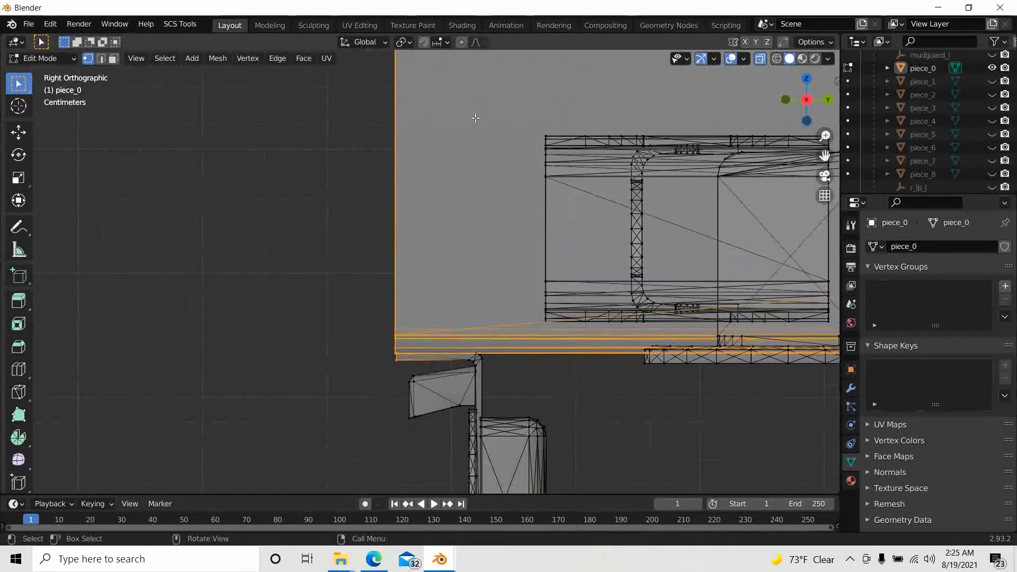
pyautogui.keyDown('shift'); pyautogui.moveTo(440, 175); pyautogui.dragTo(199, 123, button='middle'); pyautogui.keyUp('shift')
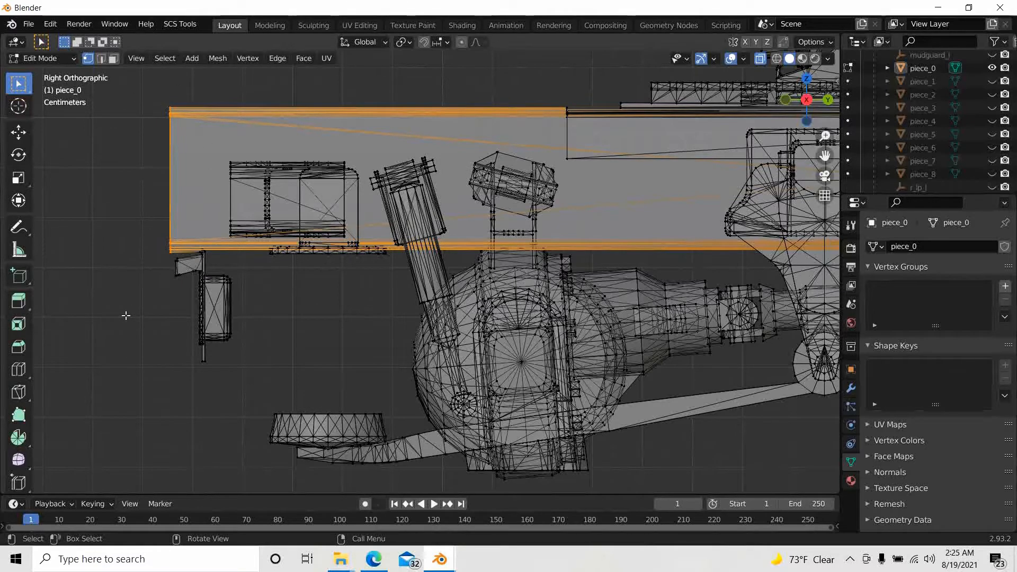
# - Extend the selection to all geometry linked to the selected rear-end vertices of the frame
pyautogui.hotkey('ctrl', 'l')
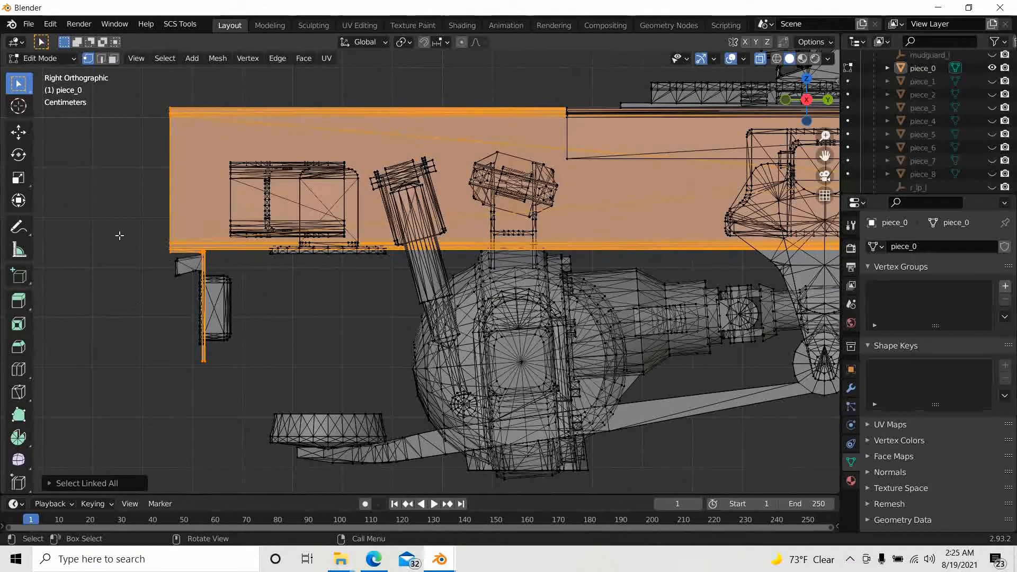
pyautogui.scroll(-5, 197, 286)
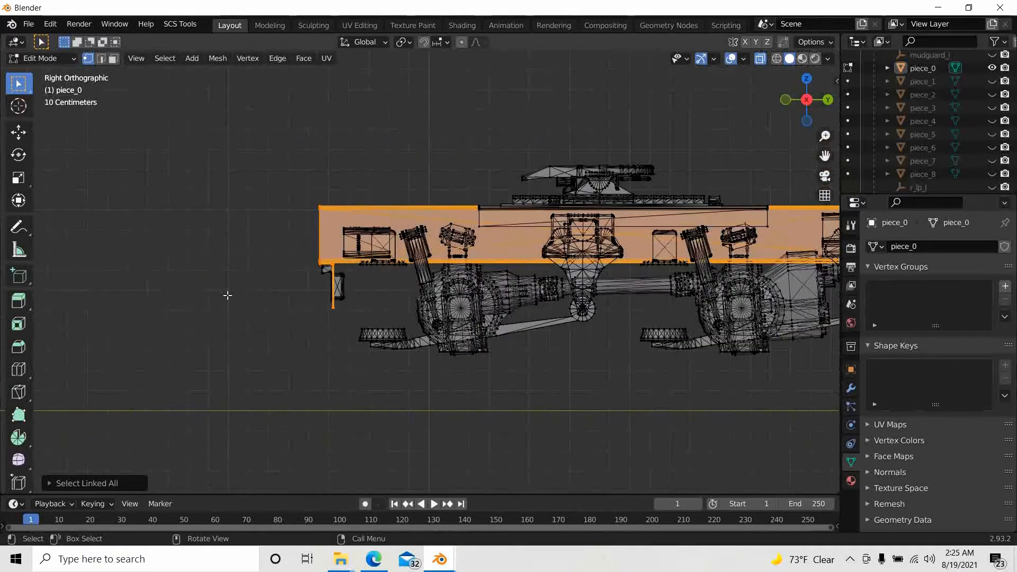
pyautogui.keyDown('shift'); pyautogui.moveTo(500, 354); pyautogui.dragTo(753, 295, button='middle'); pyautogui.keyUp('shift')
pyautogui.scroll(-2, 640, 277)
pyautogui.keyDown('shift'); pyautogui.moveTo(598, 278); pyautogui.dragTo(209, 268, button='middle'); pyautogui.keyUp('shift')
# - Add the vertices at the front end of the frame rail on the positive X side to the selection
pyautogui.moveTo(550, 325); pyautogui.dragTo(384, 336, button='middle')
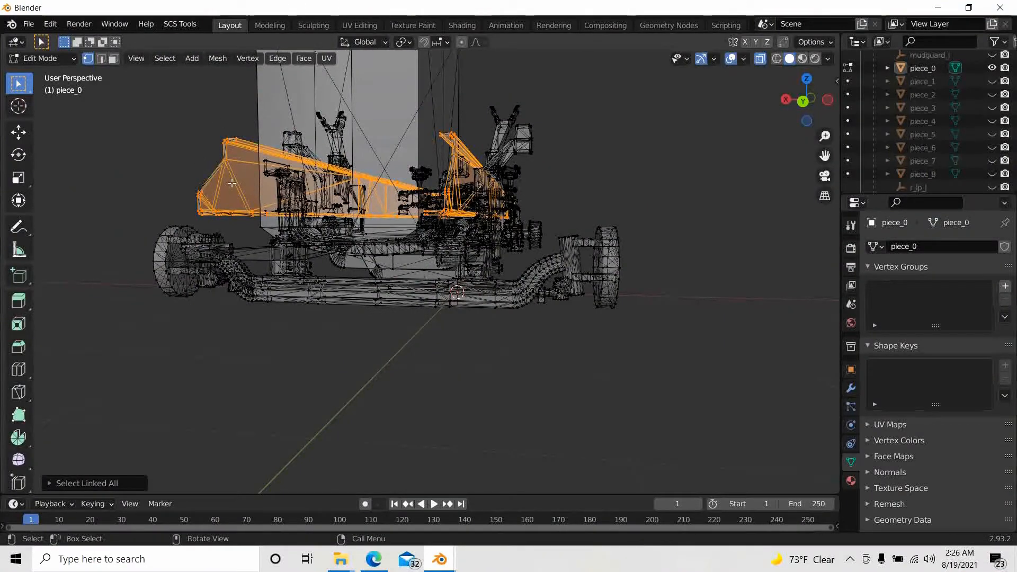
pyautogui.scroll(3, 231, 183)
pyautogui.keyDown('shift'); pyautogui.moveTo(243, 186); pyautogui.dragTo(267, 190, button='middle'); pyautogui.keyUp('shift')
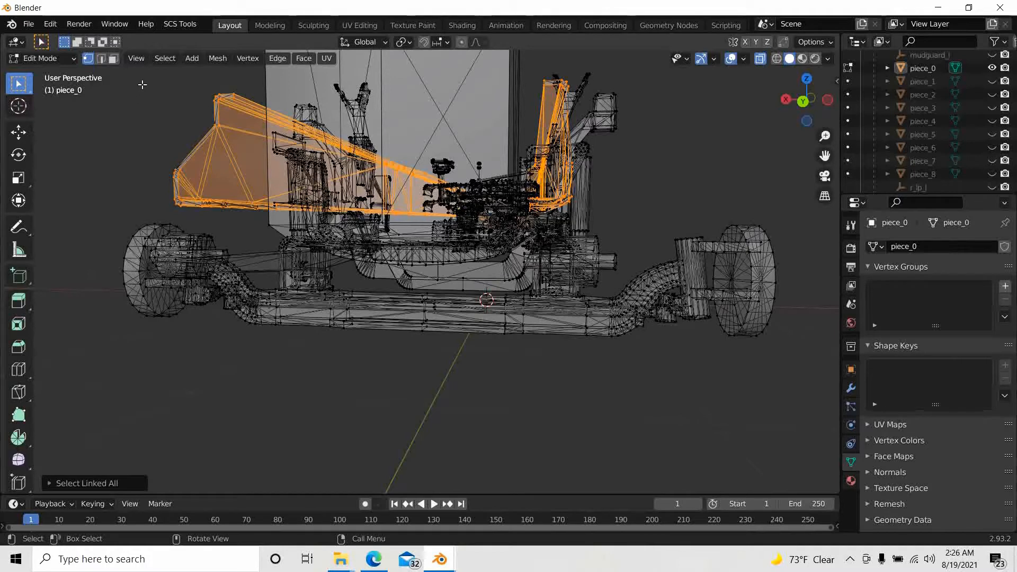
pyautogui.moveTo(139, 81); pyautogui.dragTo(237, 211)
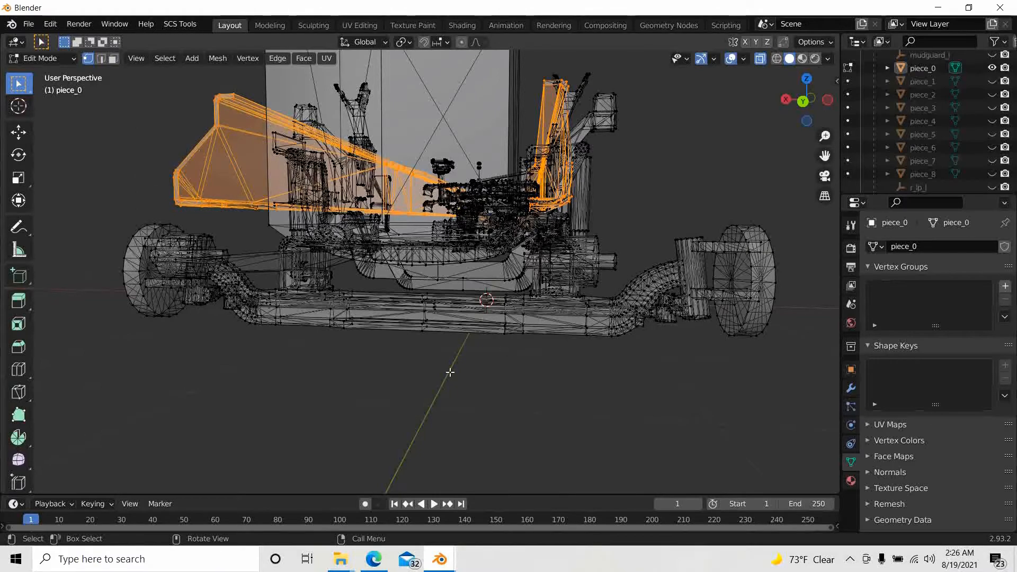
# - Add the front-end vertices of the frame rail on the negative X side to the selection
pyautogui.moveTo(449, 372); pyautogui.dragTo(492, 374, button='middle')
pyautogui.moveTo(735, 386); pyautogui.dragTo(674, 348, button='middle')
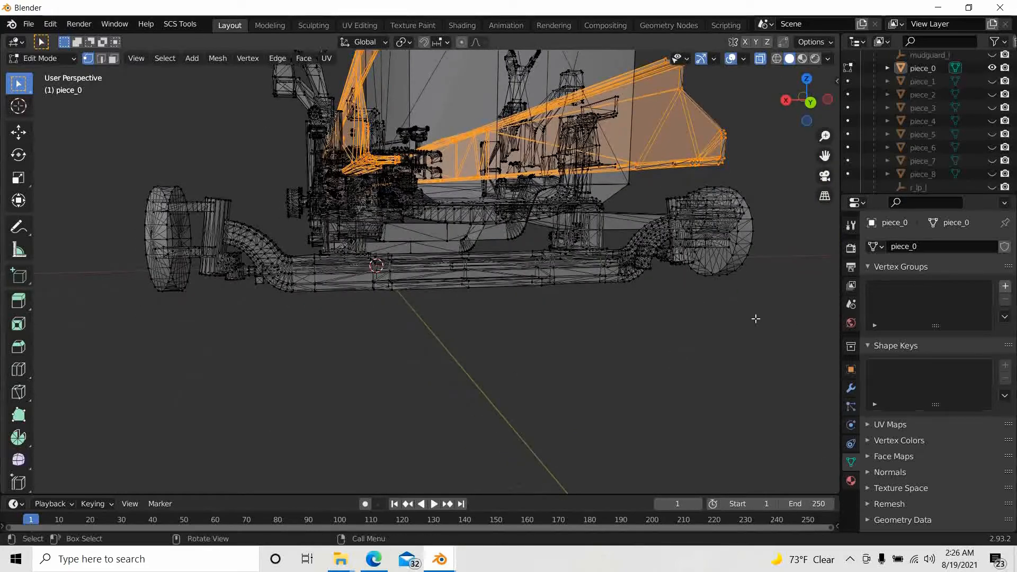
pyautogui.moveTo(756, 318); pyautogui.dragTo(602, 121, button='middle')
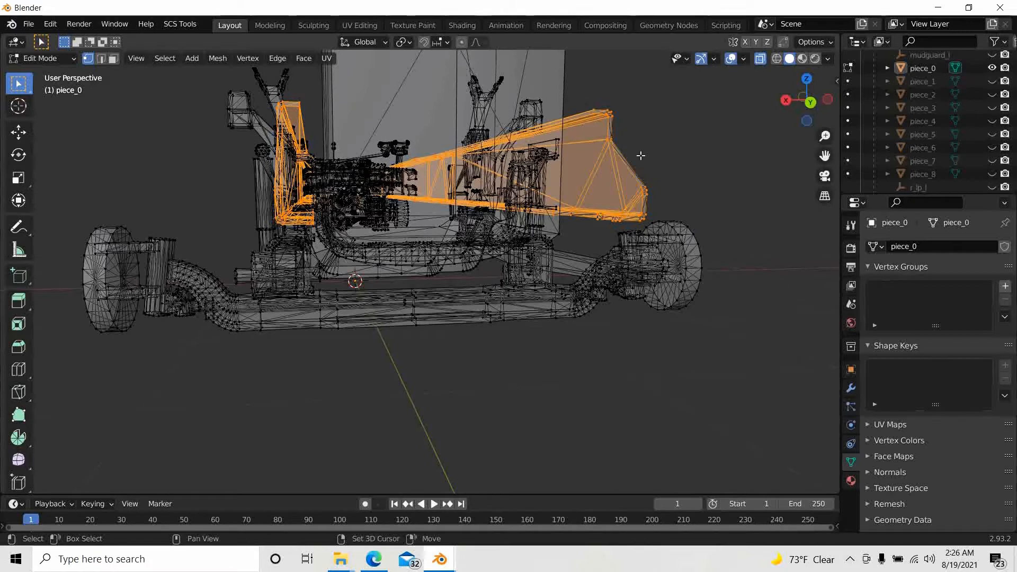
pyautogui.moveTo(577, 91); pyautogui.dragTo(650, 221)
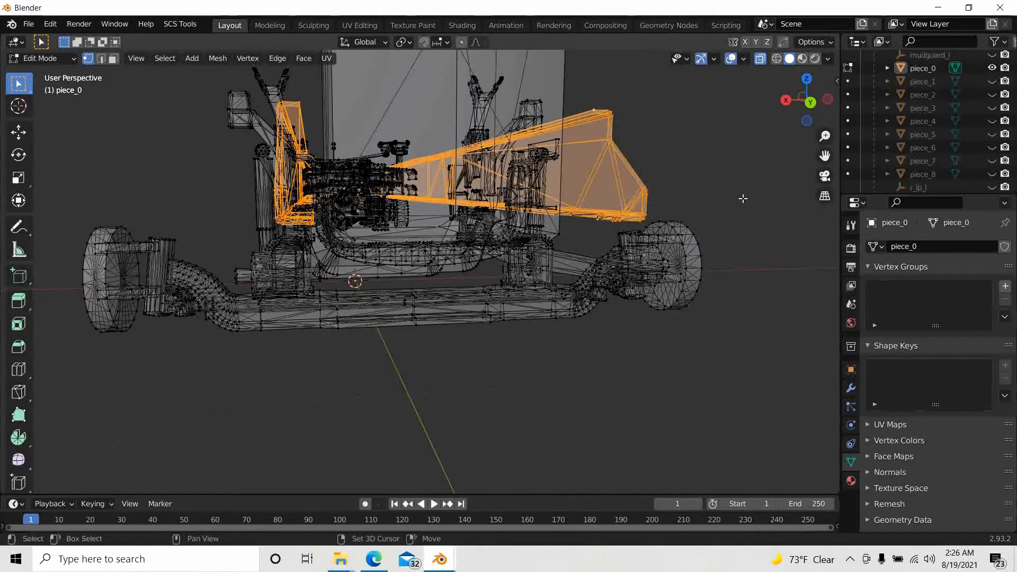
# - Duplicate the selected frame rails and leave the copy in its original position
pyautogui.scroll(-3, 350, 274)
pyautogui.moveTo(362, 287); pyautogui.dragTo(235, 307, button='middle')
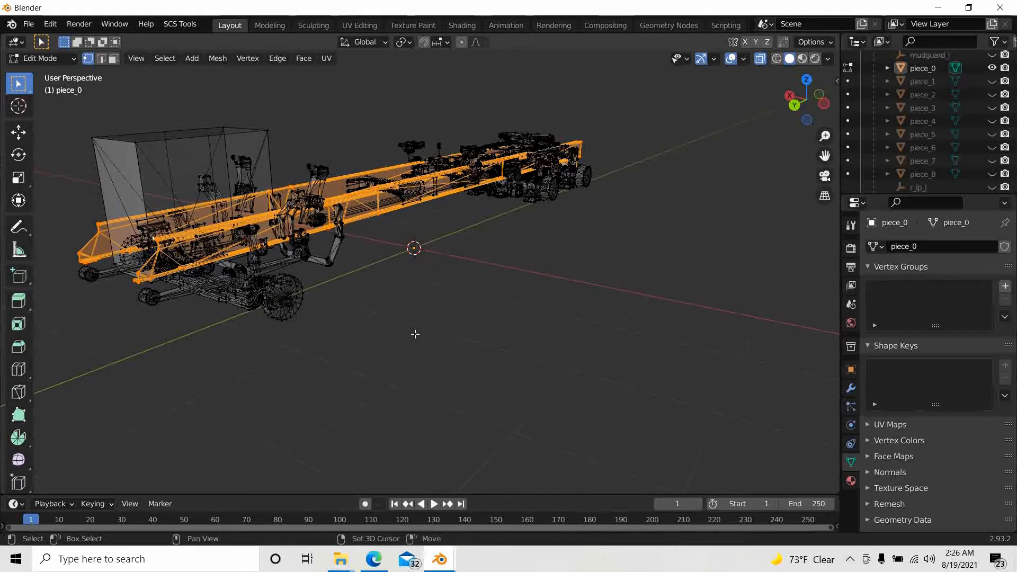
pyautogui.press('g')
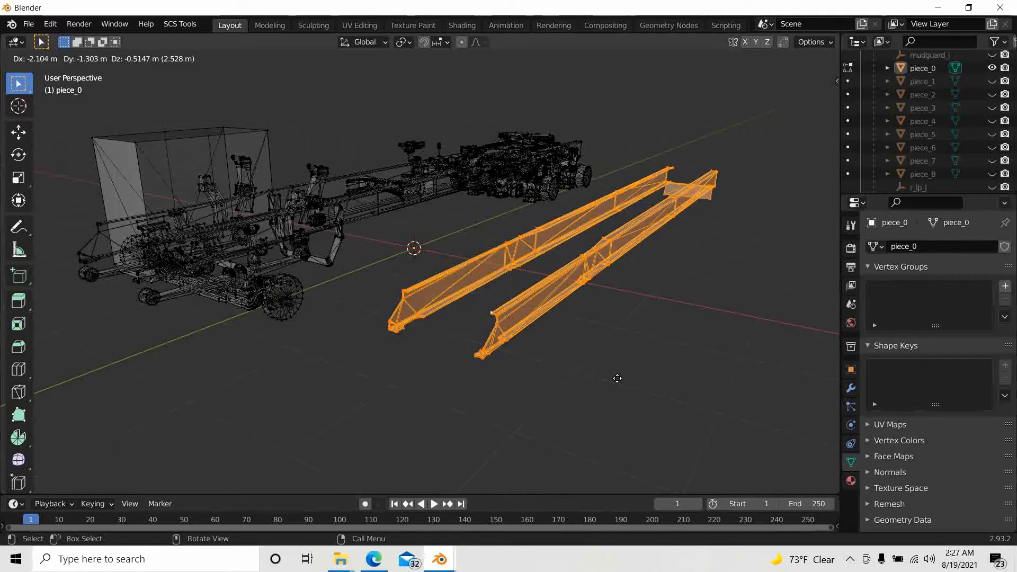
pyautogui.press('Escape')
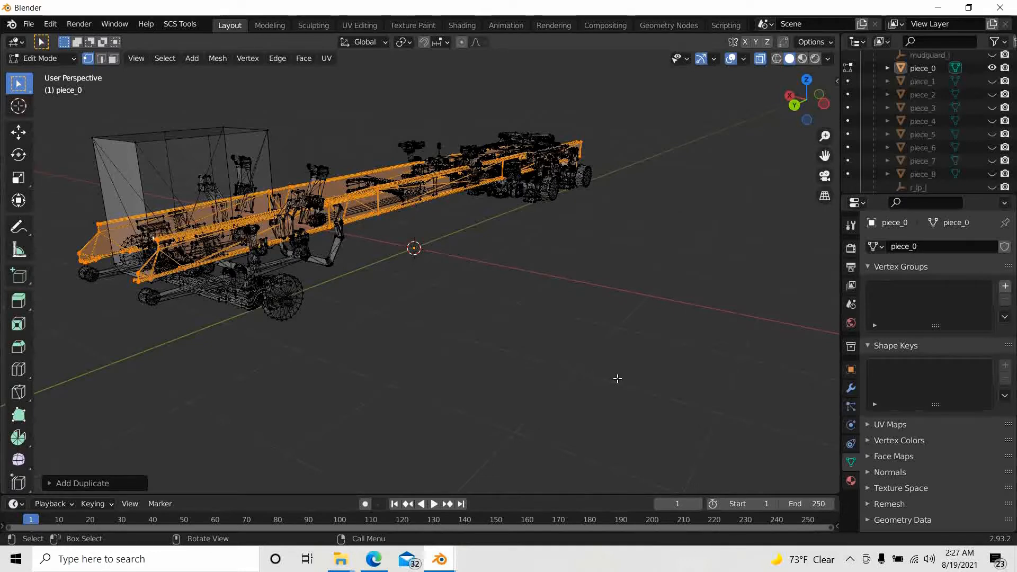
# - Separate the duplicated rails by selection into their own object, return to Object Mode and deselect everything
pyautogui.press('p')
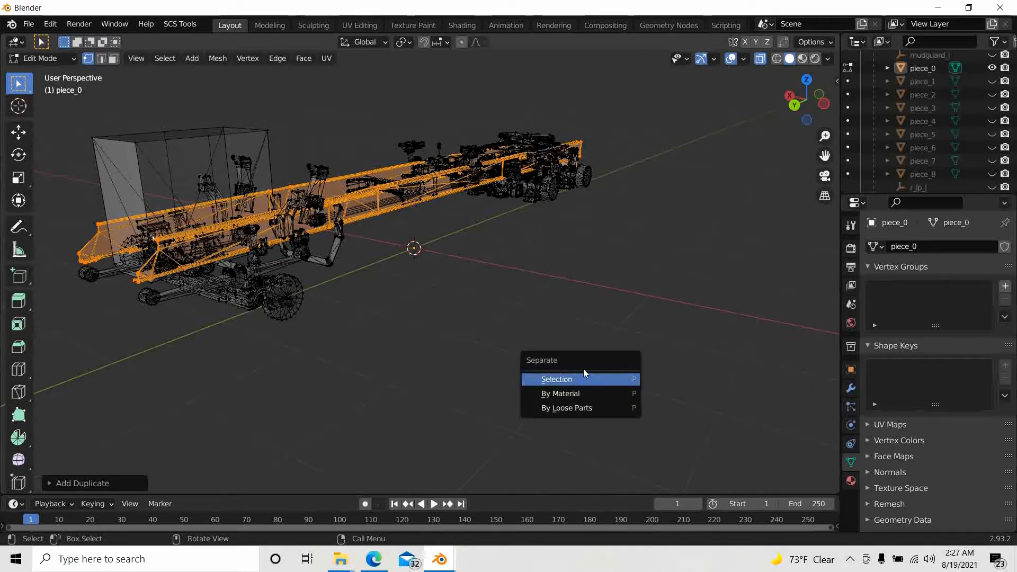
pyautogui.click(548, 380)
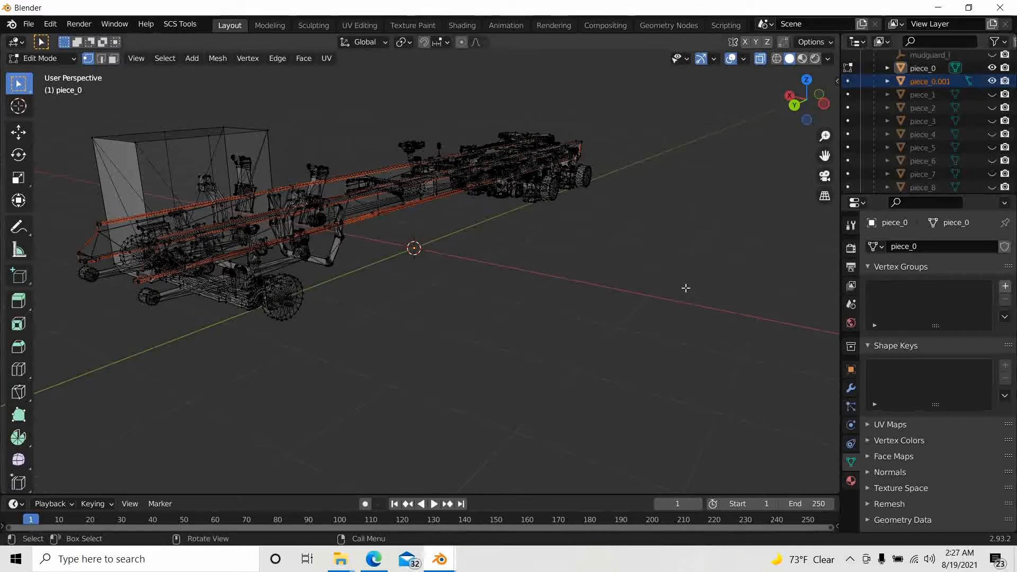
pyautogui.press('Tab')
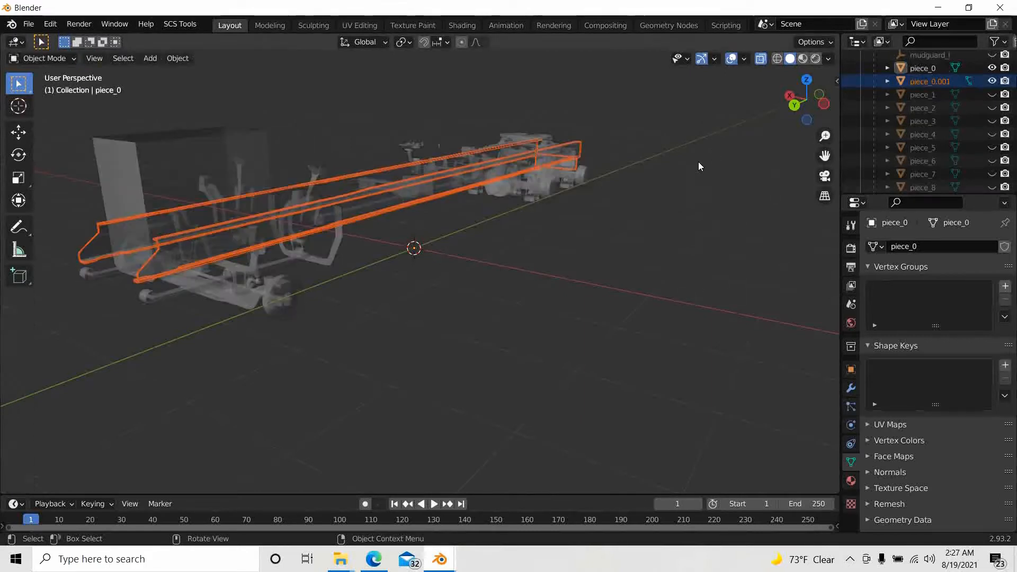
pyautogui.click(697, 162)
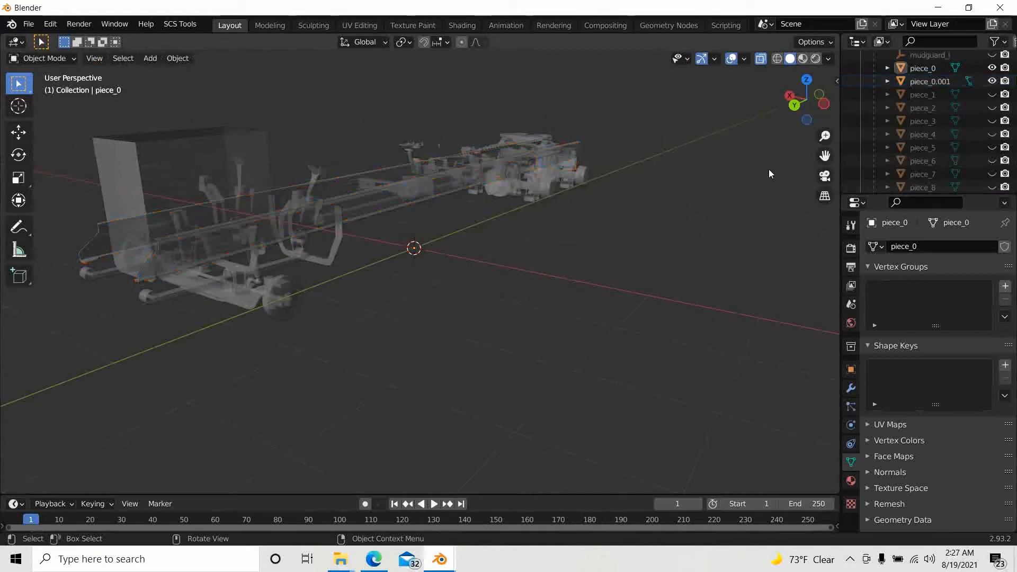
# - Hide piece_0 and inspect the separated rails of piece_0.001 on their own with Material Preview shading
pyautogui.click(991, 68)
pyautogui.moveTo(379, 342)
pyautogui.mouseDown(button='middle')
pyautogui.moveTo(330, 367)
pyautogui.moveTo(348, 341)
pyautogui.moveTo(167, 333)
pyautogui.moveTo(386, 323)
pyautogui.moveTo(340, 325)
pyautogui.moveTo(306, 342)
pyautogui.moveTo(585, 330)
pyautogui.moveTo(577, 326)
pyautogui.mouseUp(button='middle')
pyautogui.scroll(3, 374, 317)
pyautogui.press('z')
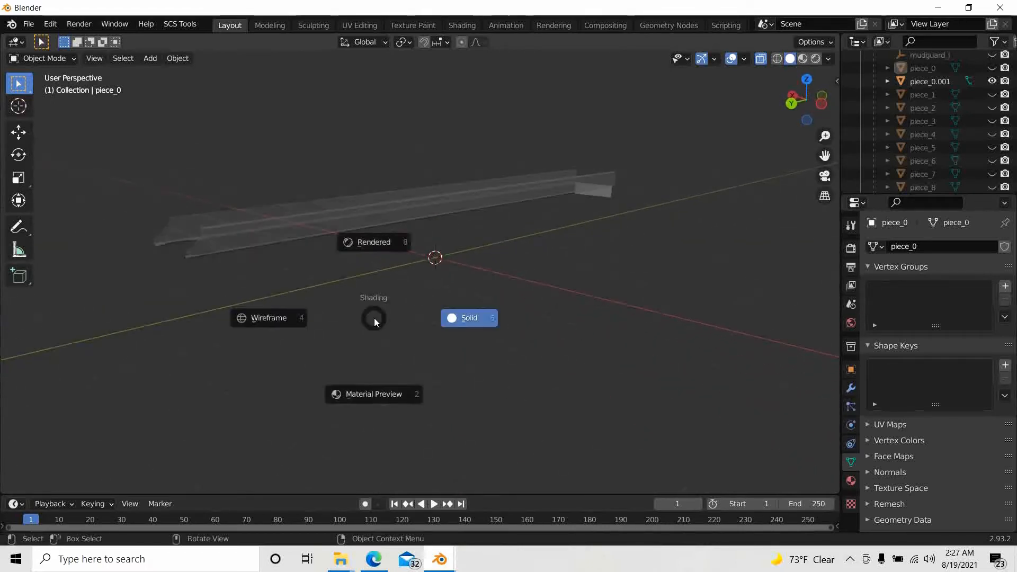
pyautogui.click(382, 395)
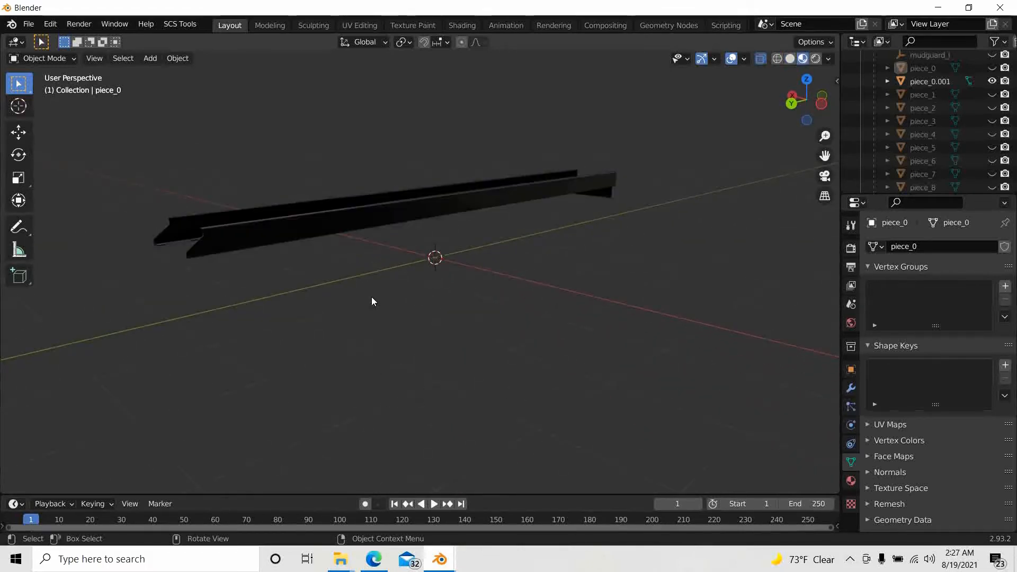
pyautogui.moveTo(372, 301); pyautogui.dragTo(333, 300, button='middle')
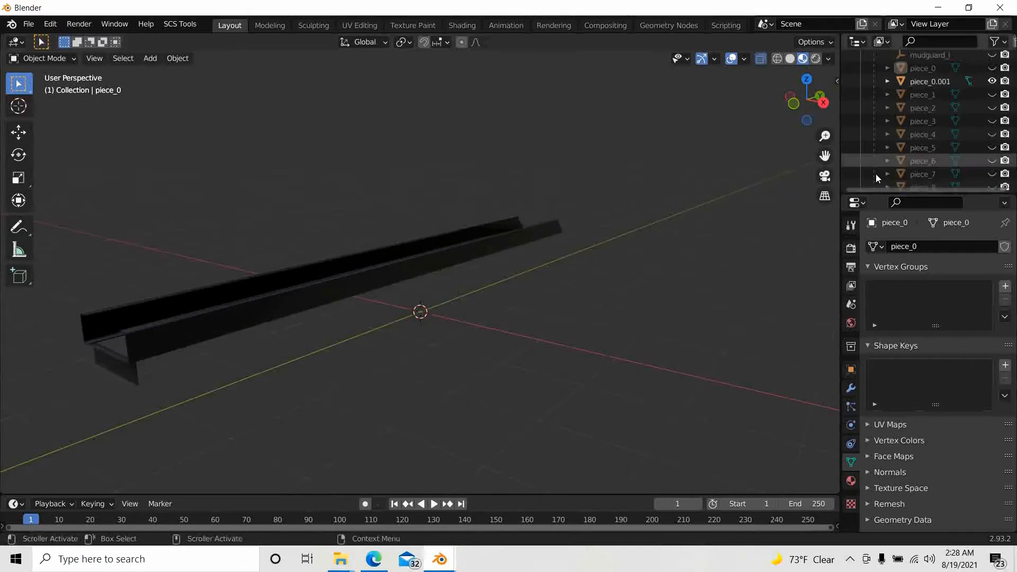
# - Make piece_0 visible again and look at the rear end of the complete chassis
pyautogui.click(992, 69)
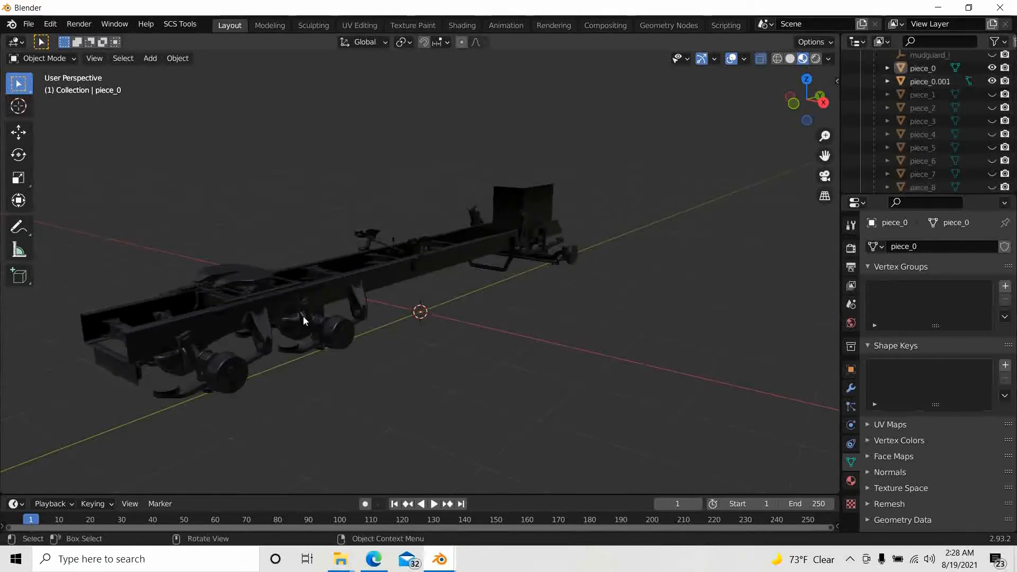
pyautogui.scroll(2, 305, 319)
pyautogui.keyDown('shift'); pyautogui.moveTo(320, 354); pyautogui.dragTo(438, 295, button='middle'); pyautogui.keyUp('shift')
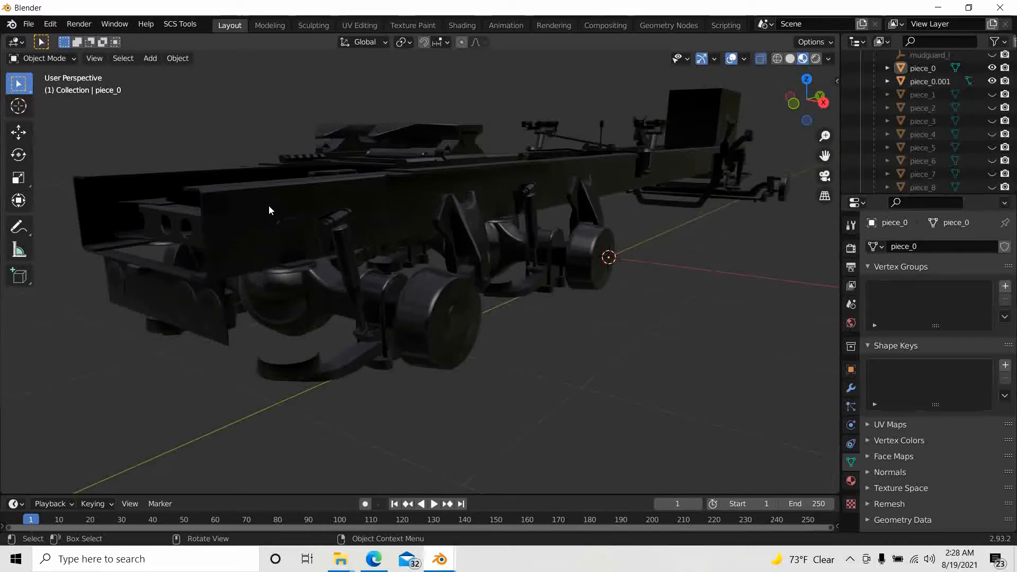
# - Select the piece_0 object and copy it to the clipboard
pyautogui.click(915, 68)
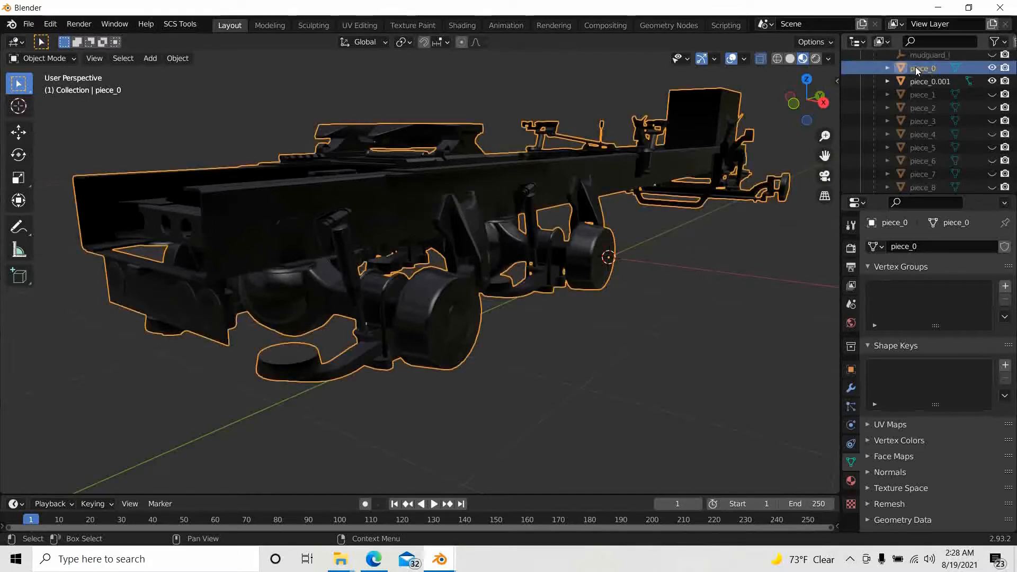
pyautogui.rightClick(915, 67)
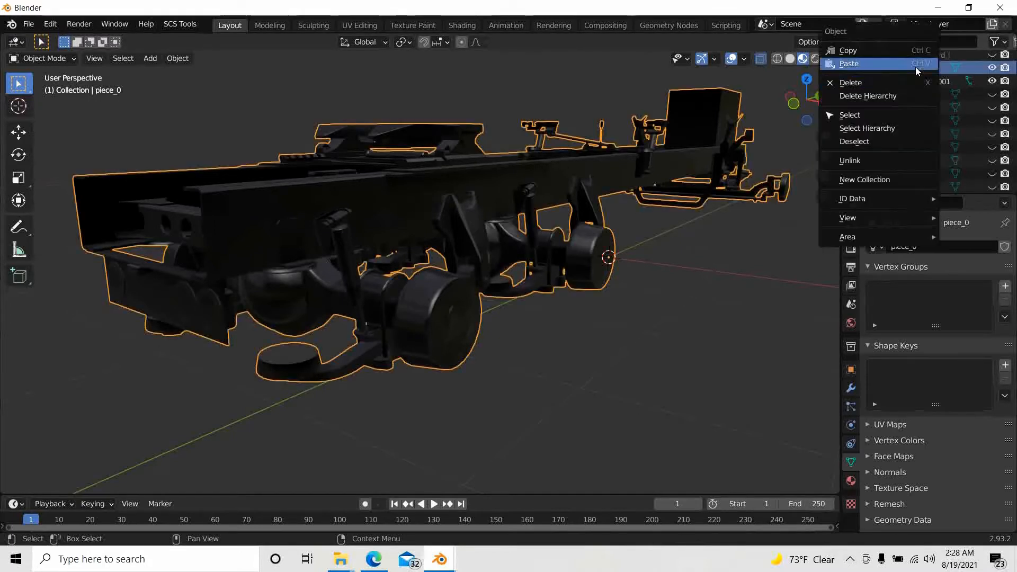
pyautogui.click(865, 51)
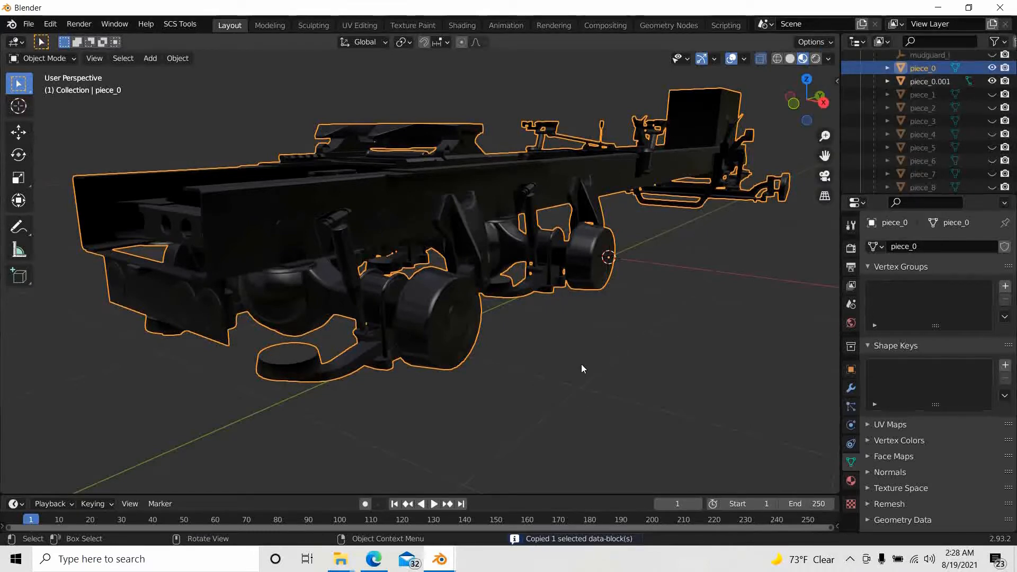
pyautogui.press('d')
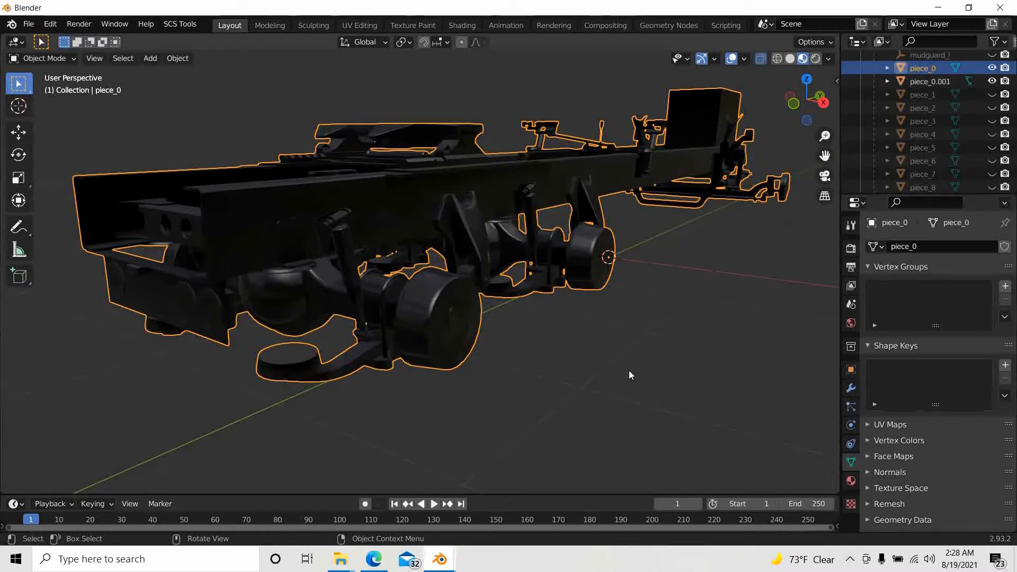
# - Duplicate the piece_0 chassis object in place, leaving the copy at the original position
pyautogui.hotkey('shift', 'd')
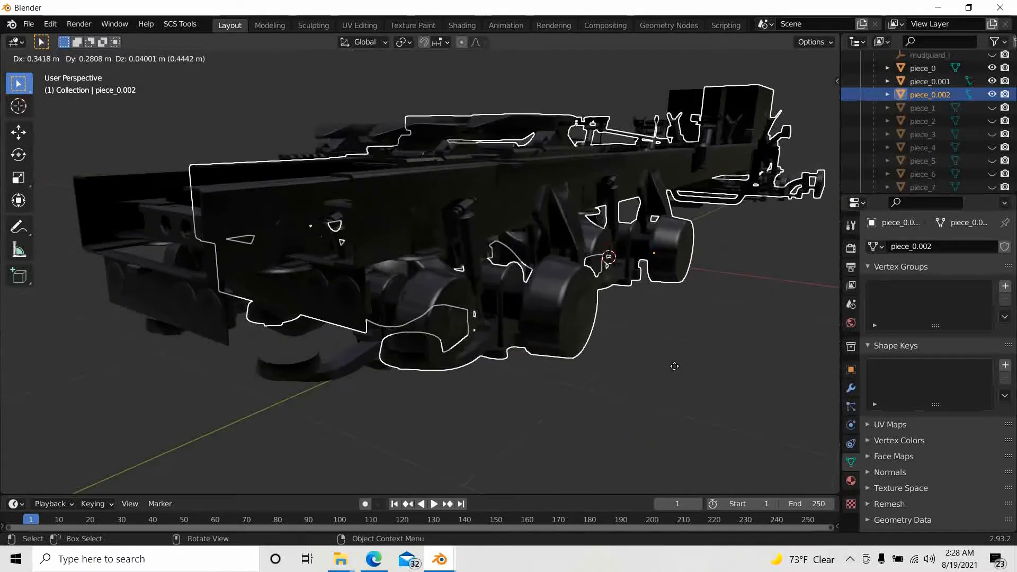
pyautogui.press('Escape')
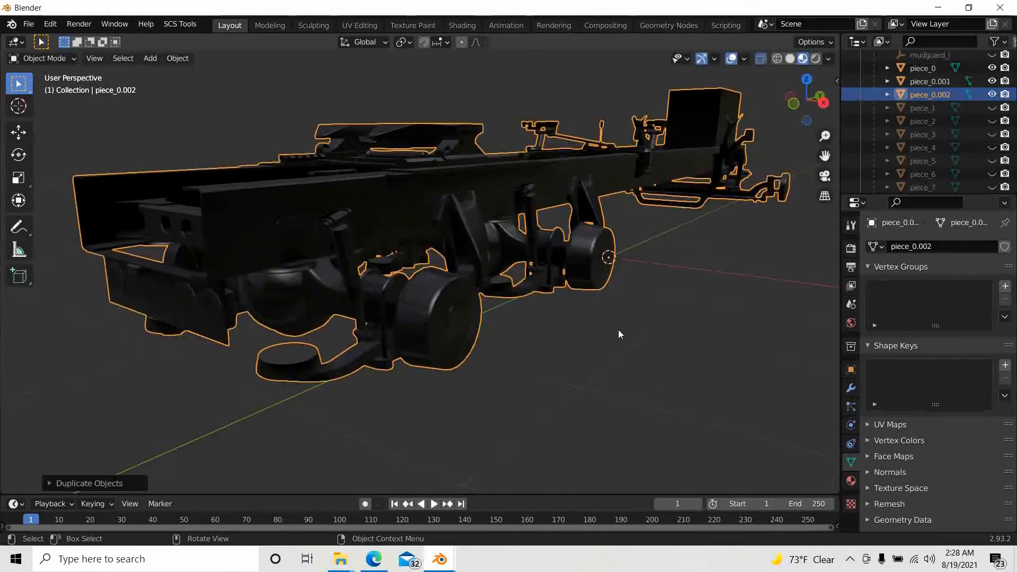
pyautogui.scroll(-4, 617, 329)
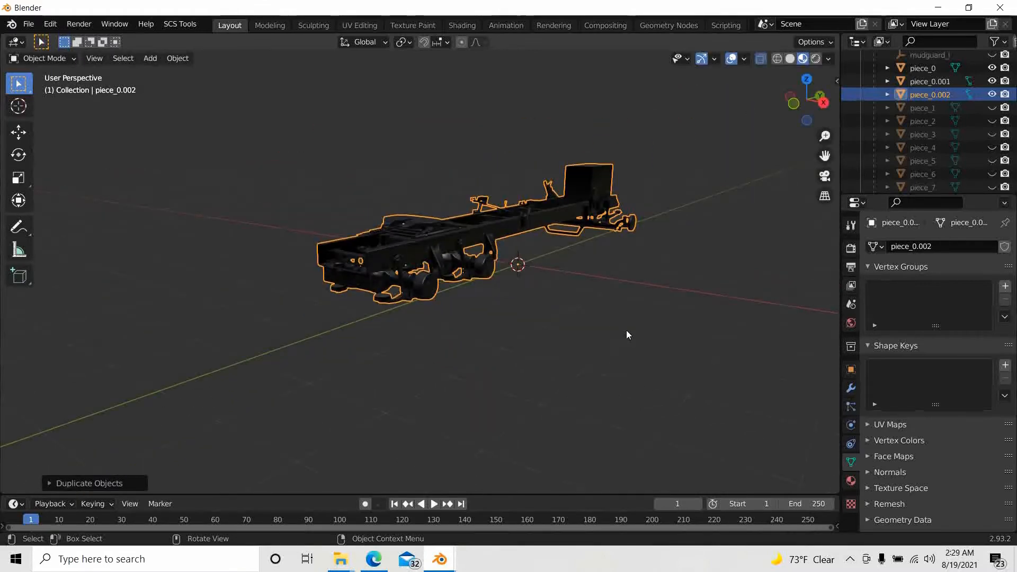
pyautogui.moveTo(627, 336); pyautogui.dragTo(560, 341, button='middle')
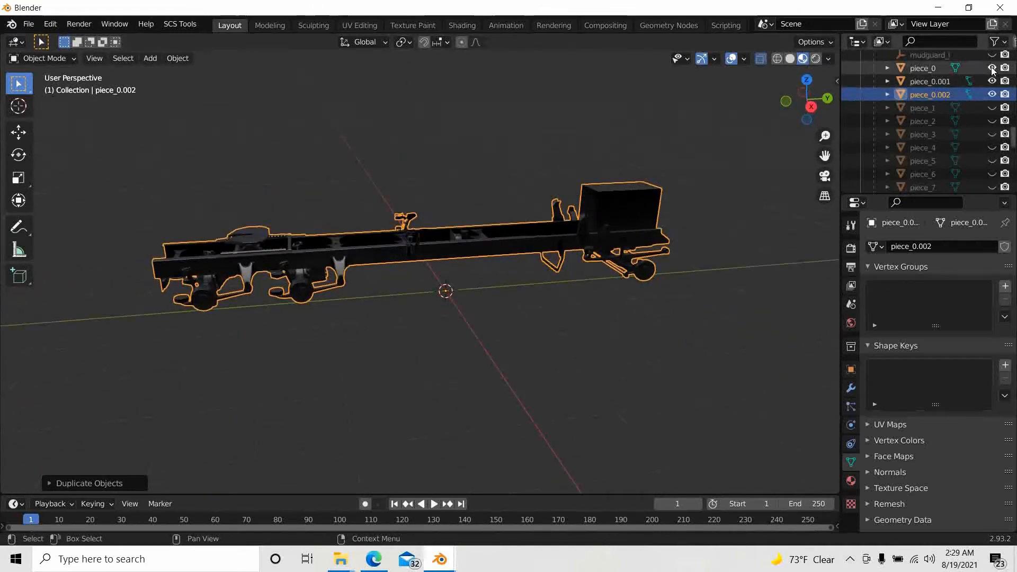
pyautogui.moveTo(383, 255); pyautogui.dragTo(390, 255, button='middle')
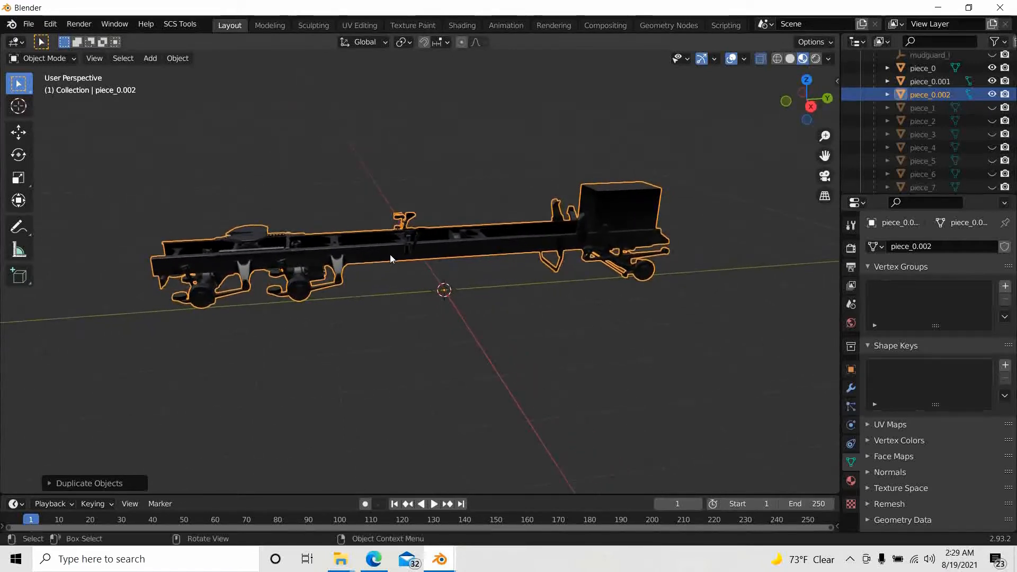
# - In Edit Mode from the right orthographic view, select the rear ends of piece_0.002's frame rails and all geometry linked to them
pyautogui.click(810, 106)
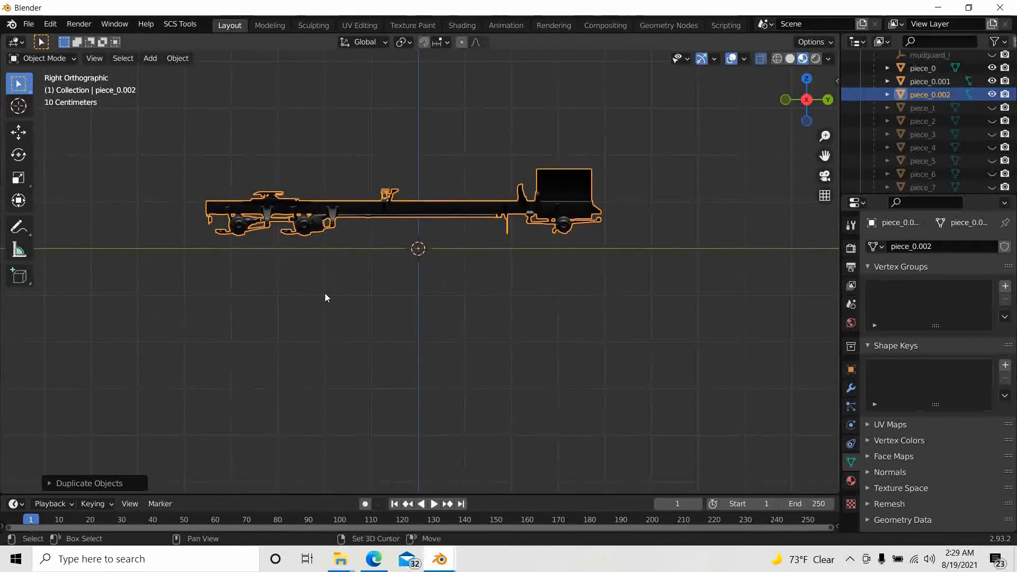
pyautogui.keyDown('shift'); pyautogui.moveTo(326, 294); pyautogui.dragTo(493, 367, button='middle'); pyautogui.keyUp('shift')
pyautogui.scroll(6, 528, 319)
pyautogui.scroll(1, 519, 321)
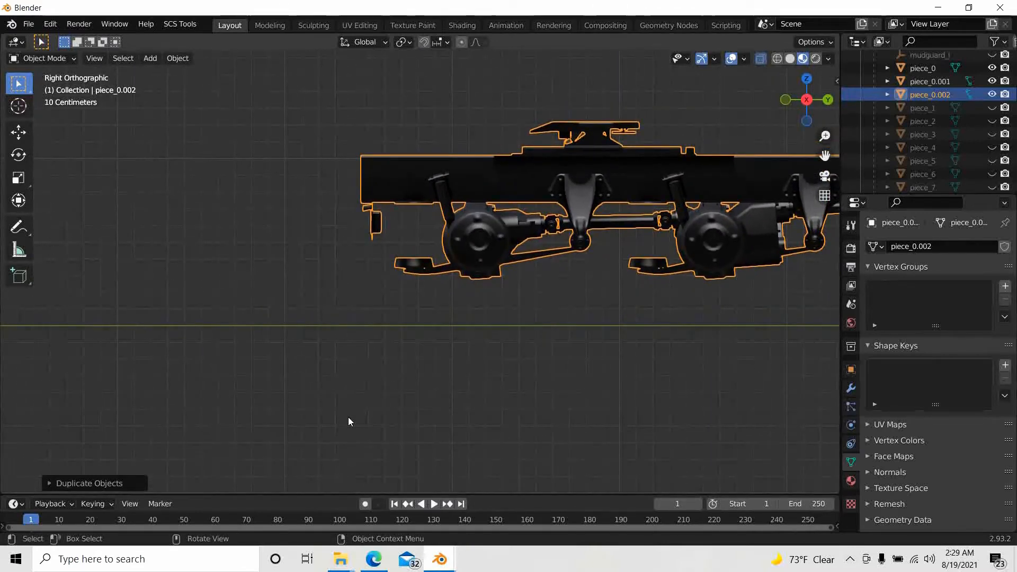
pyautogui.press('Tab')
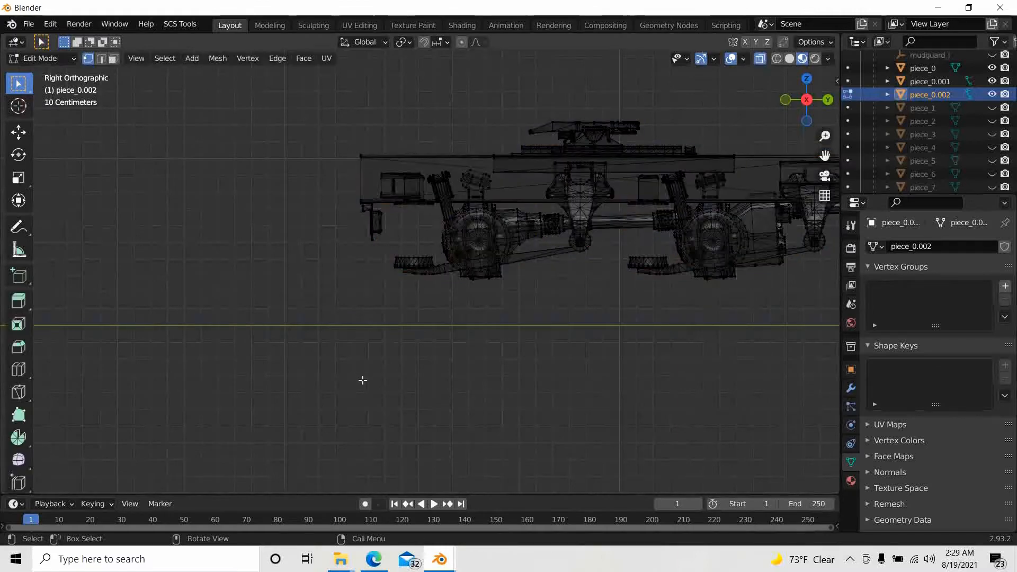
pyautogui.scroll(4, 363, 374)
pyautogui.keyDown('shift'); pyautogui.moveTo(363, 370); pyautogui.dragTo(325, 147, button='middle'); pyautogui.keyUp('shift')
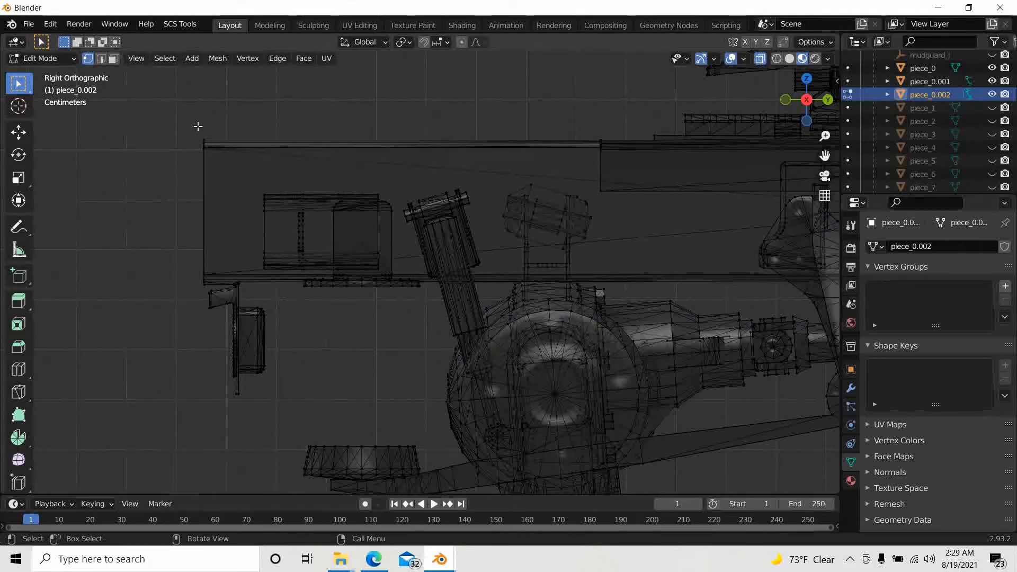
pyautogui.moveTo(194, 127); pyautogui.dragTo(212, 297)
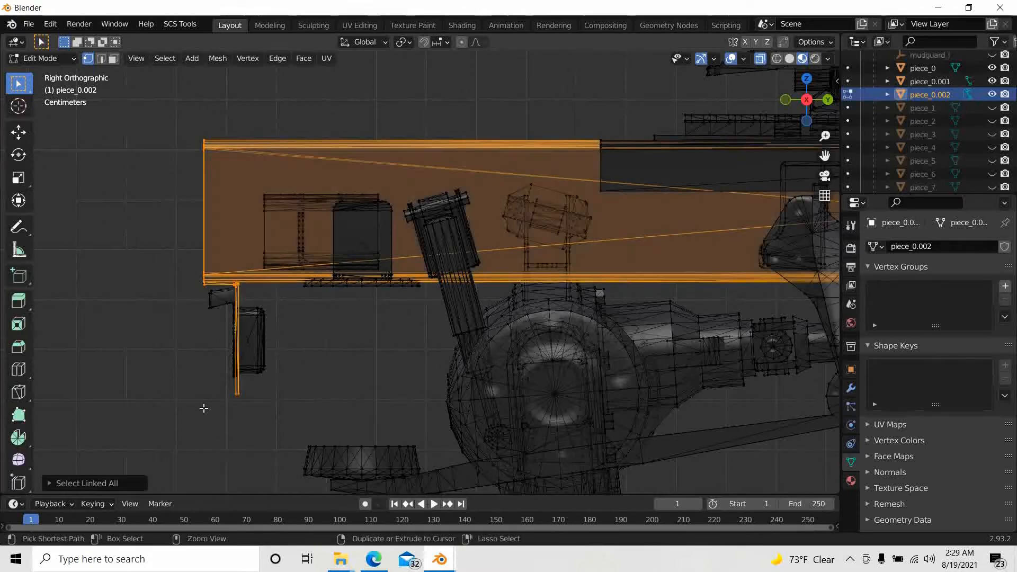
pyautogui.hotkey('ctrl', 'l')
# - Extend the selection to the unselected lower vertices at the front end of one frame rail
pyautogui.scroll(-4, 302, 319)
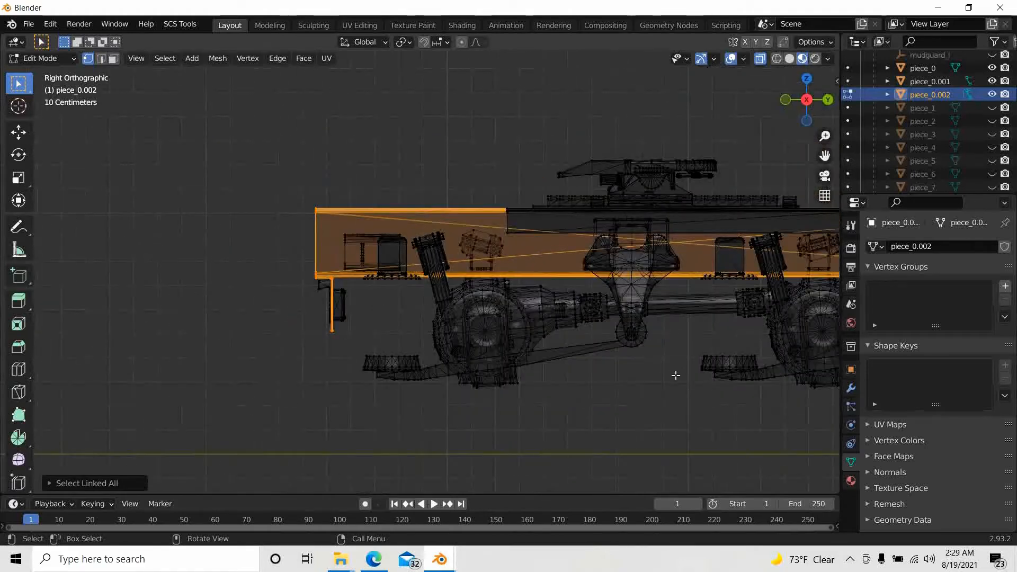
pyautogui.keyDown('shift'); pyautogui.moveTo(680, 374); pyautogui.dragTo(382, 322, button='middle'); pyautogui.keyUp('shift')
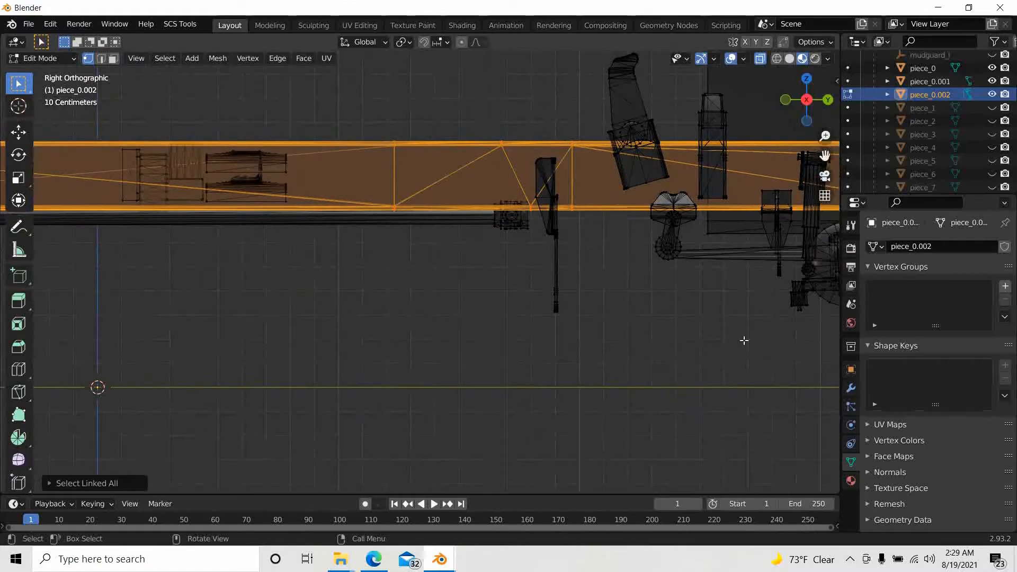
pyautogui.moveTo(744, 341); pyautogui.dragTo(457, 303, button='middle')
pyautogui.keyDown('shift'); pyautogui.moveTo(330, 273); pyautogui.dragTo(435, 282, button='middle'); pyautogui.keyUp('shift')
pyautogui.scroll(6, 327, 259)
pyautogui.moveTo(328, 260); pyautogui.dragTo(402, 243, button='middle')
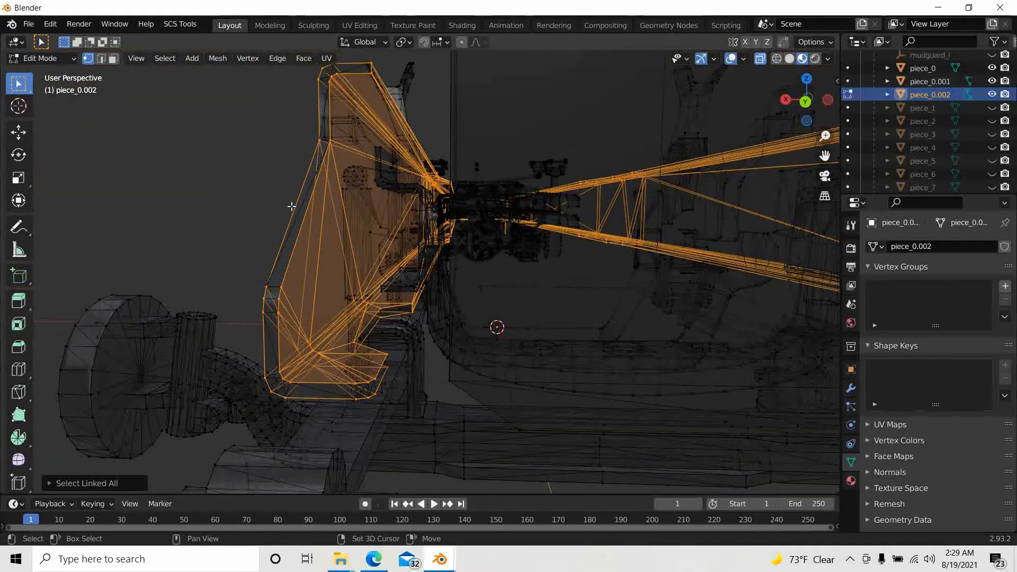
pyautogui.keyDown('shift'); pyautogui.moveTo(261, 206); pyautogui.dragTo(307, 279); pyautogui.keyUp('shift')
pyautogui.moveTo(248, 236)
pyautogui.keyDown('shift'); pyautogui.mouseDown()
pyautogui.moveTo(255, 285)
pyautogui.moveTo(310, 330)
pyautogui.mouseUp(); pyautogui.keyUp('shift')
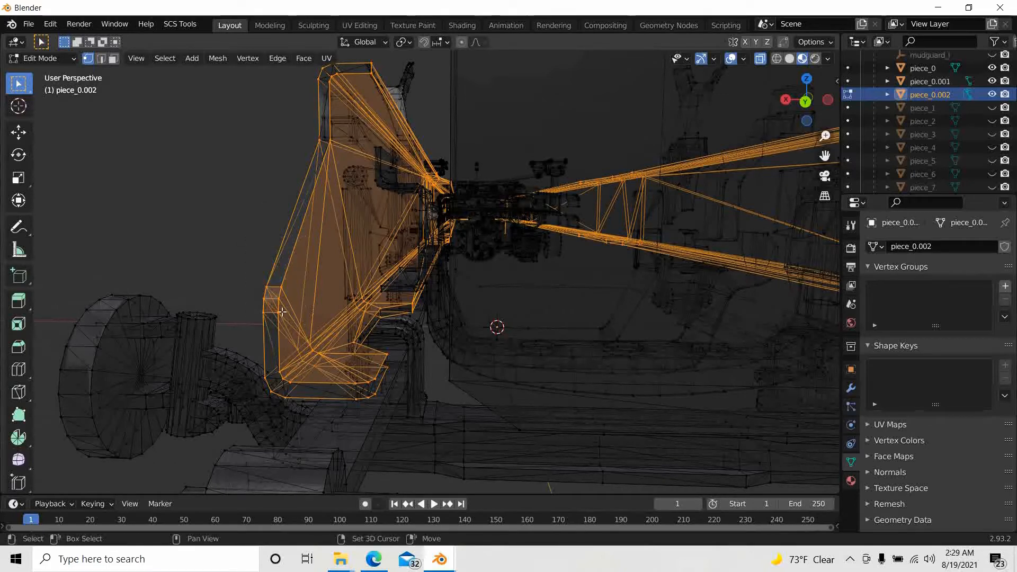
# - Add the remaining front-end vertices of the same rail and deselect the stray vertices on the front wheel hub
pyautogui.moveTo(297, 306); pyautogui.dragTo(279, 285, button='middle')
pyautogui.keyDown('shift'); pyautogui.moveTo(68, 121); pyautogui.dragTo(253, 232); pyautogui.keyUp('shift')
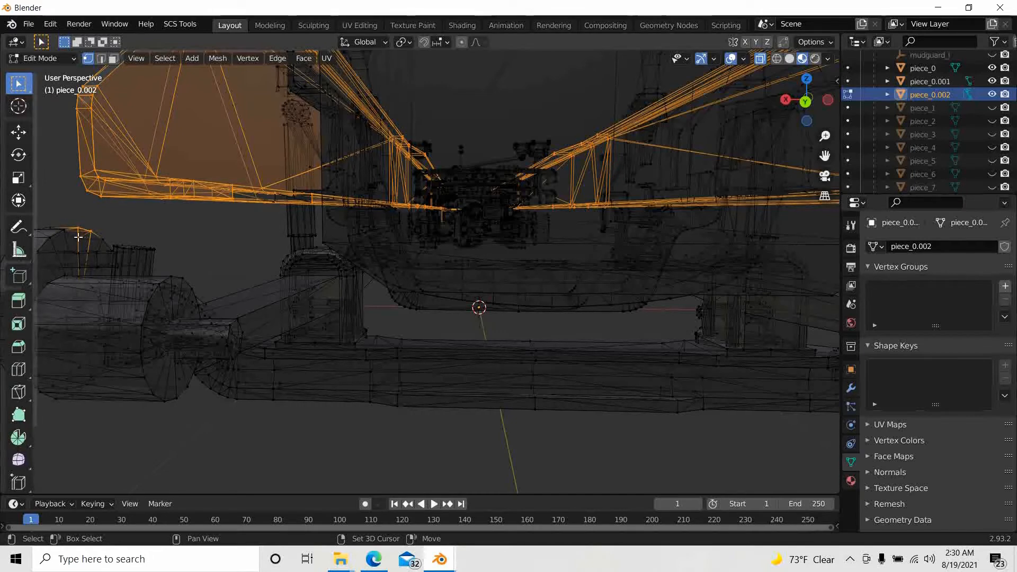
pyautogui.scroll(-3, 136, 241)
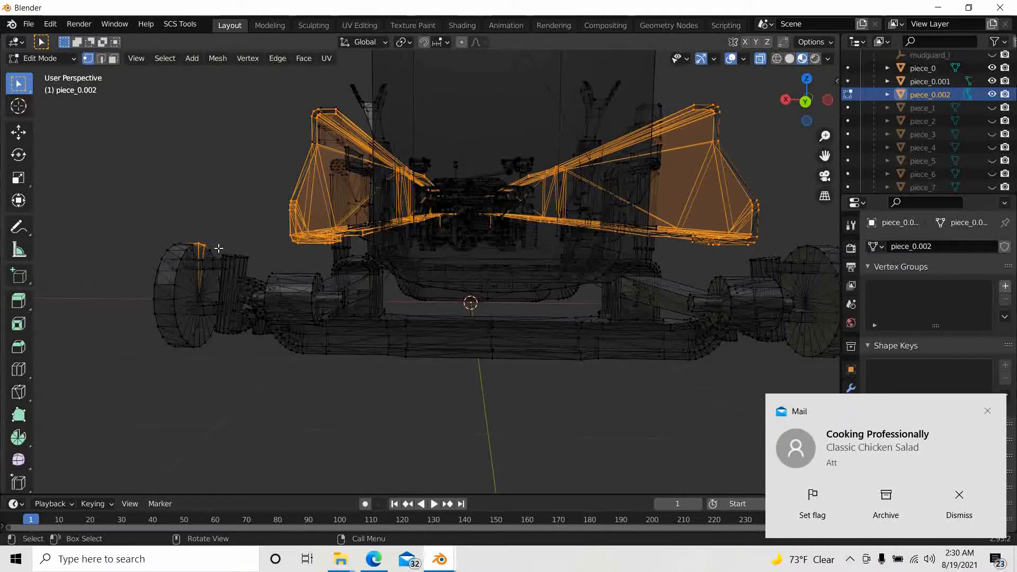
pyautogui.keyDown('ctrl'); pyautogui.moveTo(162, 215); pyautogui.dragTo(226, 298); pyautogui.keyUp('ctrl')
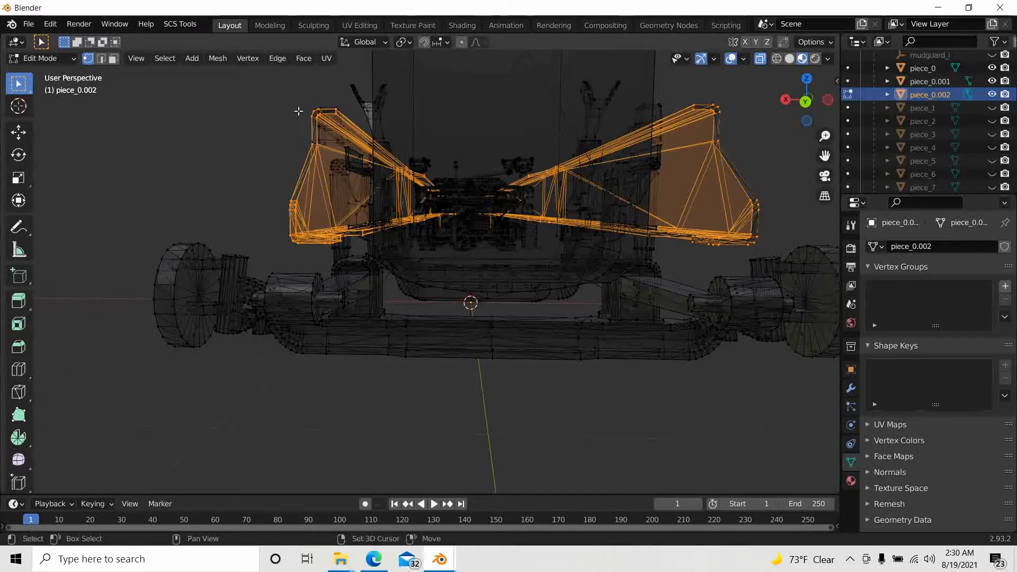
pyautogui.keyDown('shift'); pyautogui.moveTo(289, 91); pyautogui.dragTo(332, 158); pyautogui.keyUp('shift')
pyautogui.keyDown('shift'); pyautogui.moveTo(329, 236); pyautogui.dragTo(223, 233, button='middle'); pyautogui.keyUp('shift')
pyautogui.moveTo(56, 149); pyautogui.dragTo(178, 227)
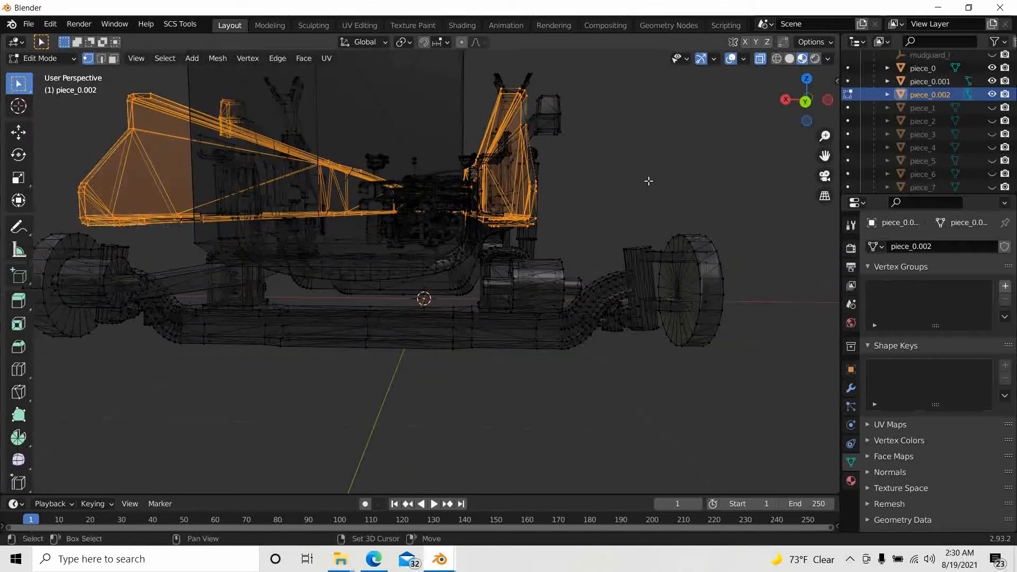
# - Add the front-end vertices of the opposite frame rail to the selection
pyautogui.moveTo(648, 181); pyautogui.dragTo(632, 113, button='middle')
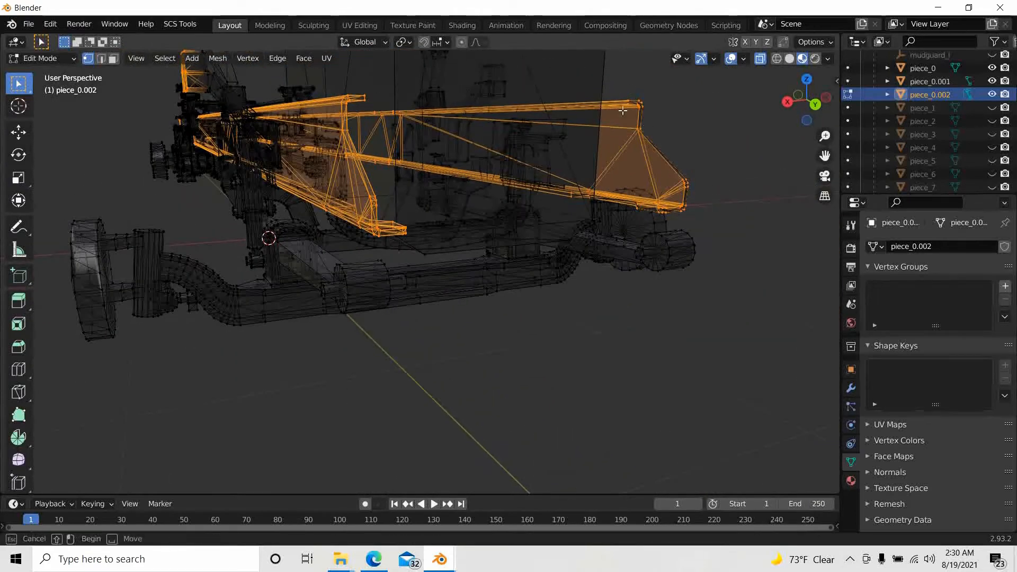
pyautogui.moveTo(742, 208); pyautogui.dragTo(736, 175, button='middle')
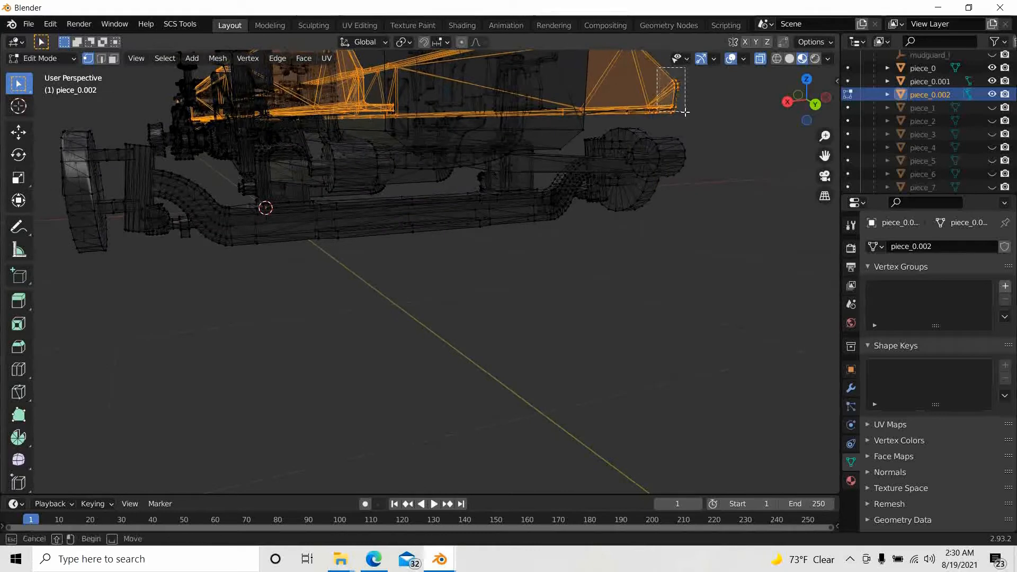
pyautogui.moveTo(716, 129); pyautogui.dragTo(660, 144, button='middle')
pyautogui.moveTo(591, 71); pyautogui.dragTo(681, 173)
# - Delete the vertices of the selected frame rails from piece_0.002
pyautogui.moveTo(556, 226); pyautogui.dragTo(458, 236, button='middle')
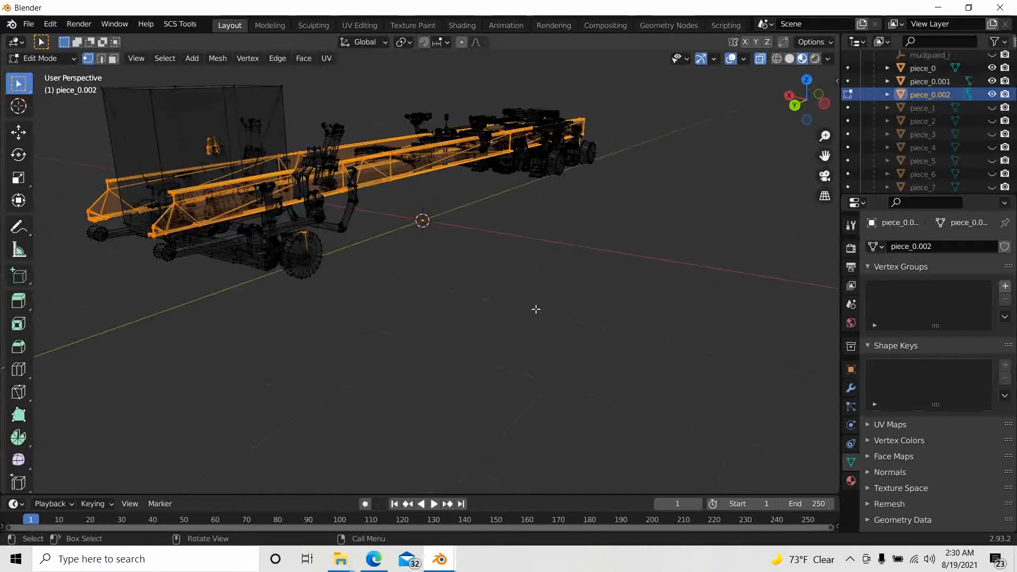
pyautogui.press('x')
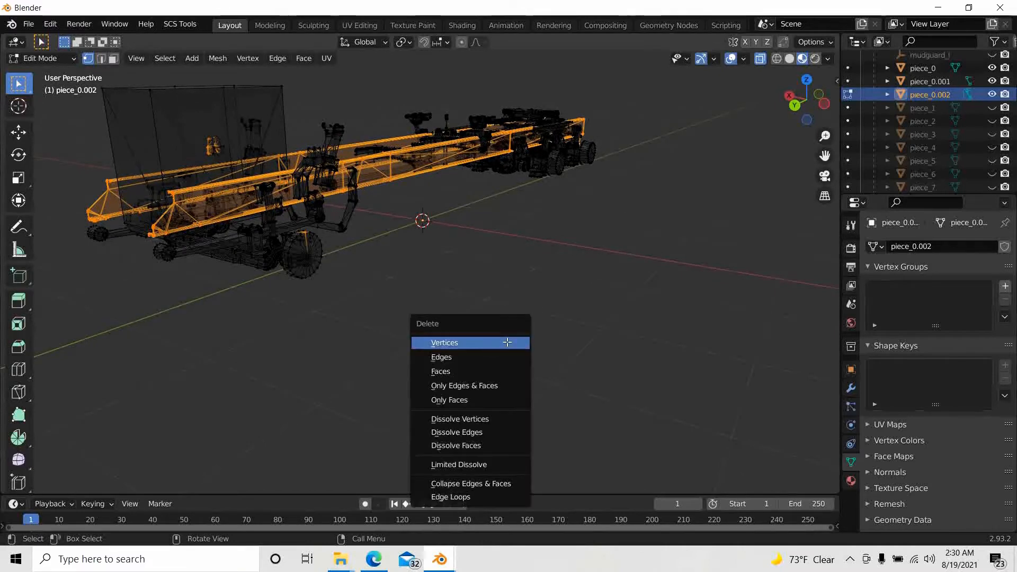
pyautogui.click(447, 344)
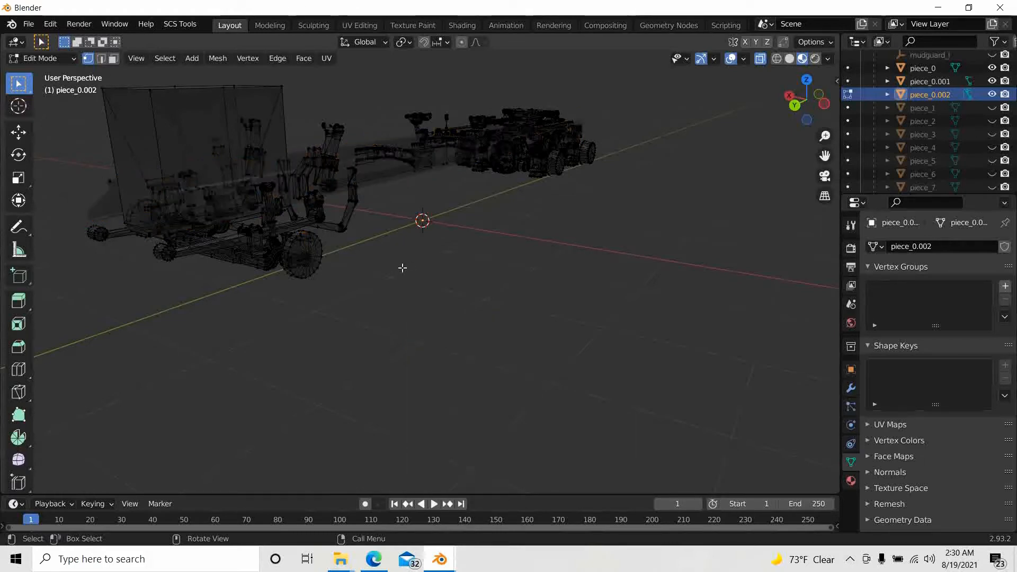
pyautogui.moveTo(403, 268); pyautogui.dragTo(379, 281, button='middle')
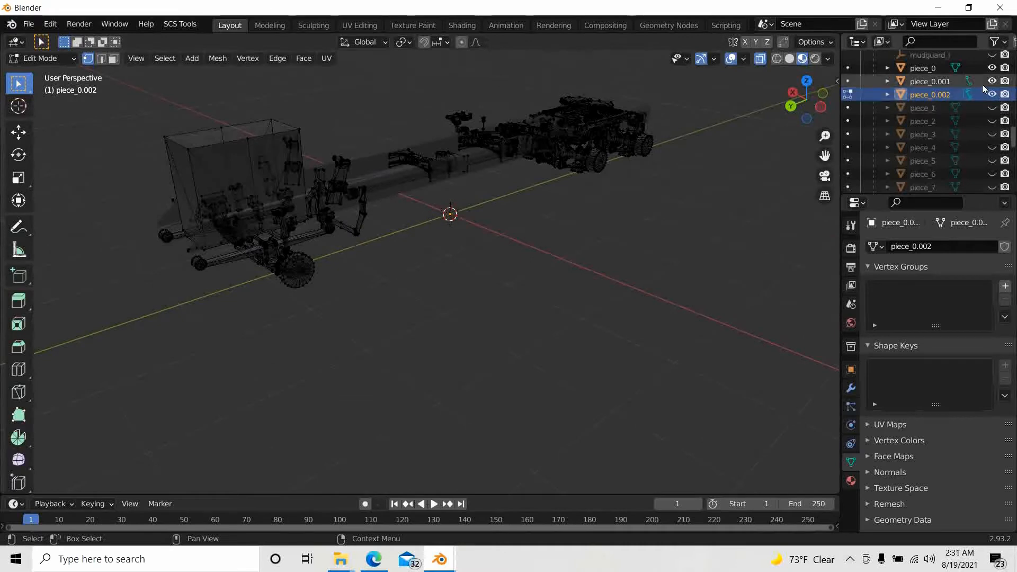
# - Hide piece_0.002 and the original piece_0, leaving only the separated rails of piece_0.001 visible
pyautogui.click(991, 94)
pyautogui.scroll(2, 521, 210)
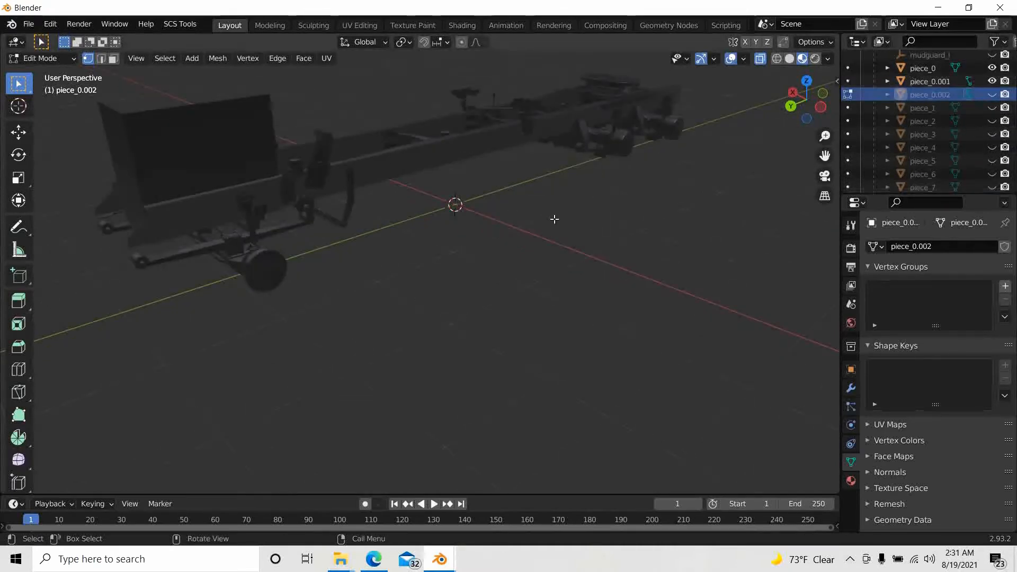
pyautogui.moveTo(553, 220); pyautogui.dragTo(536, 290, button='middle')
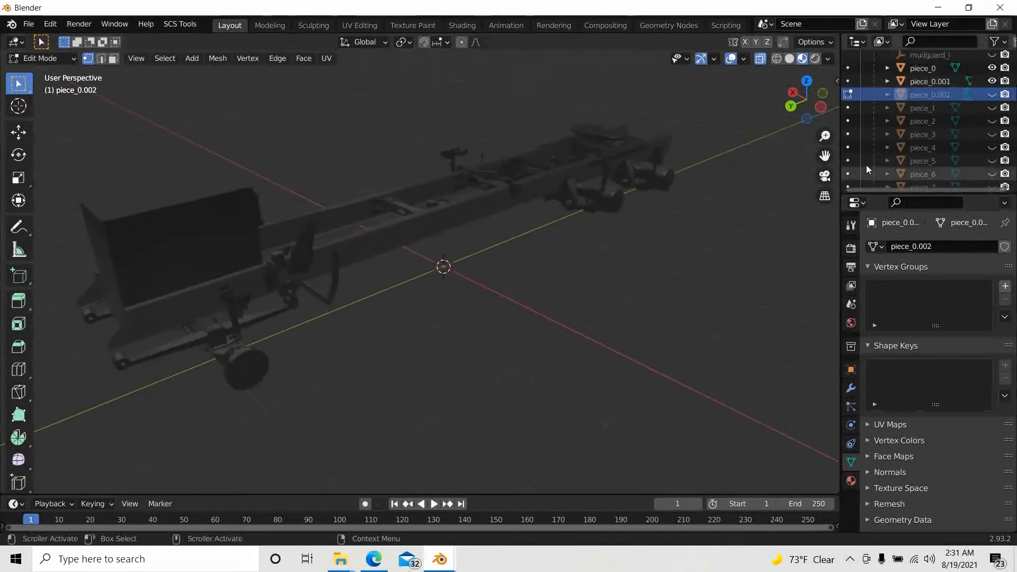
pyautogui.click(991, 68)
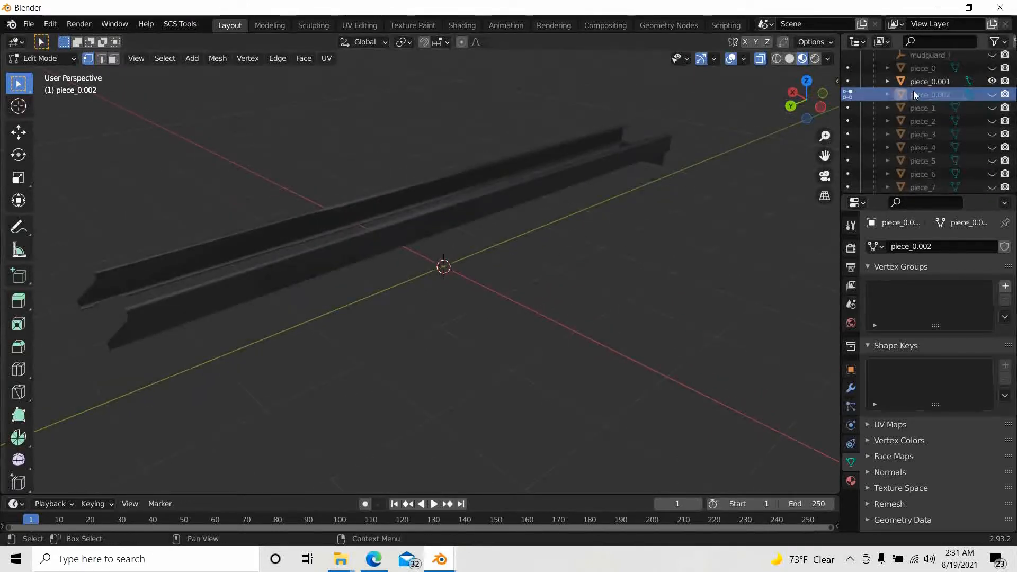
# - Show piece_0.002 again, hide piece_0.001 and inspect the chassis components without their frame rails
pyautogui.click(992, 94)
pyautogui.scroll(2, 535, 284)
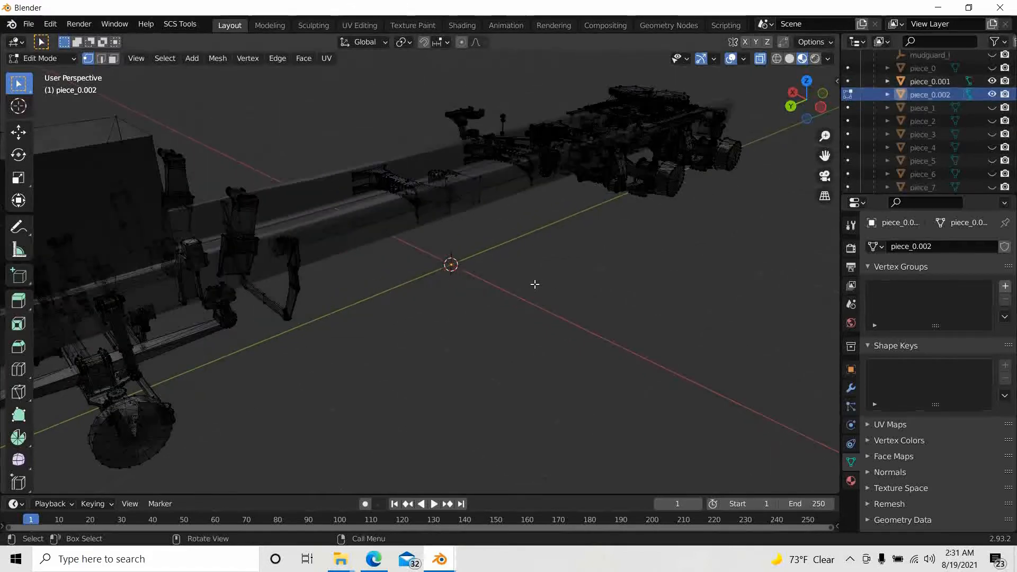
pyautogui.moveTo(571, 299); pyautogui.dragTo(469, 263, button='middle')
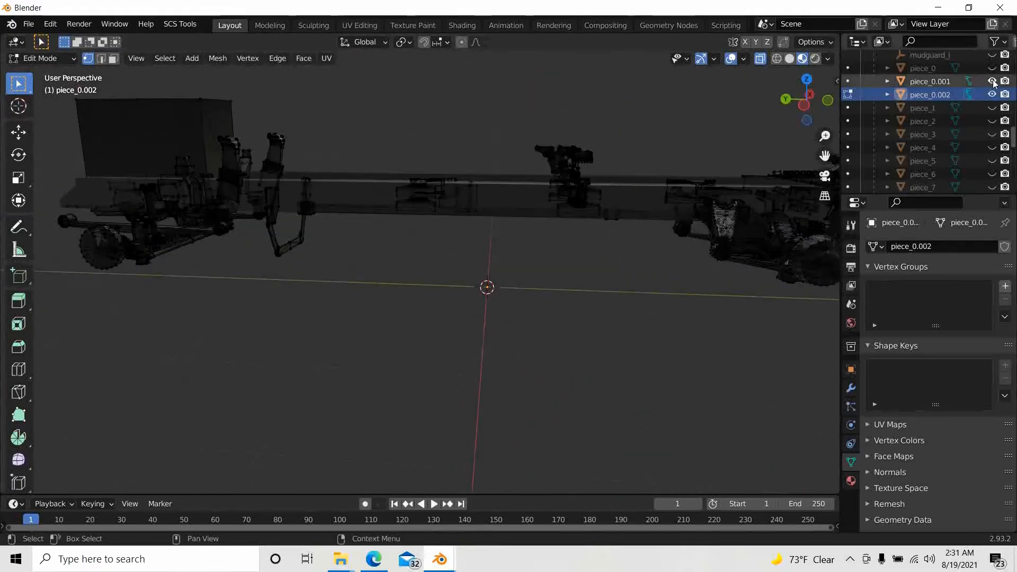
pyautogui.moveTo(582, 302); pyautogui.dragTo(392, 215, button='middle')
pyautogui.scroll(-4, 574, 307)
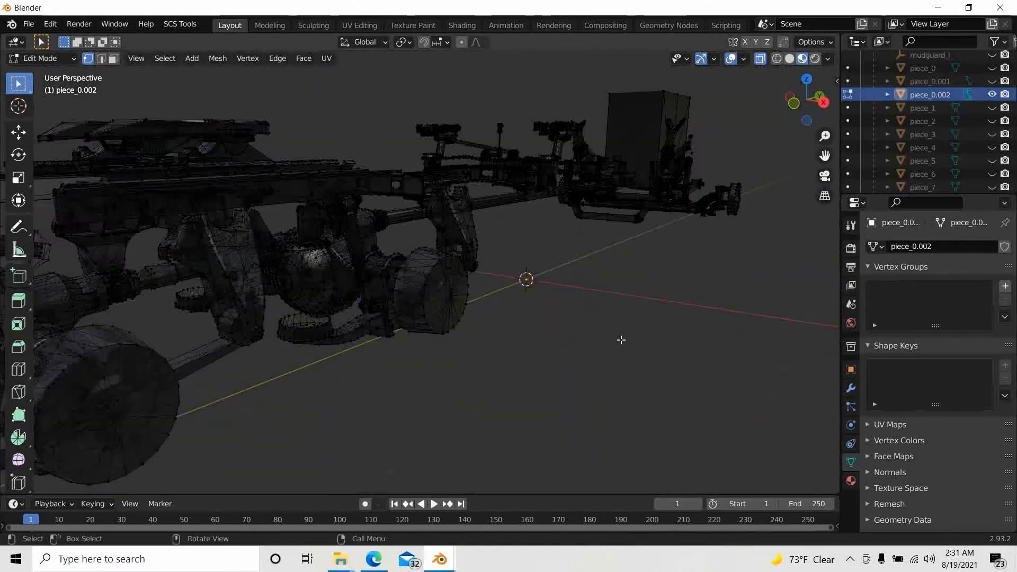
pyautogui.moveTo(621, 339); pyautogui.dragTo(457, 366, button='middle')
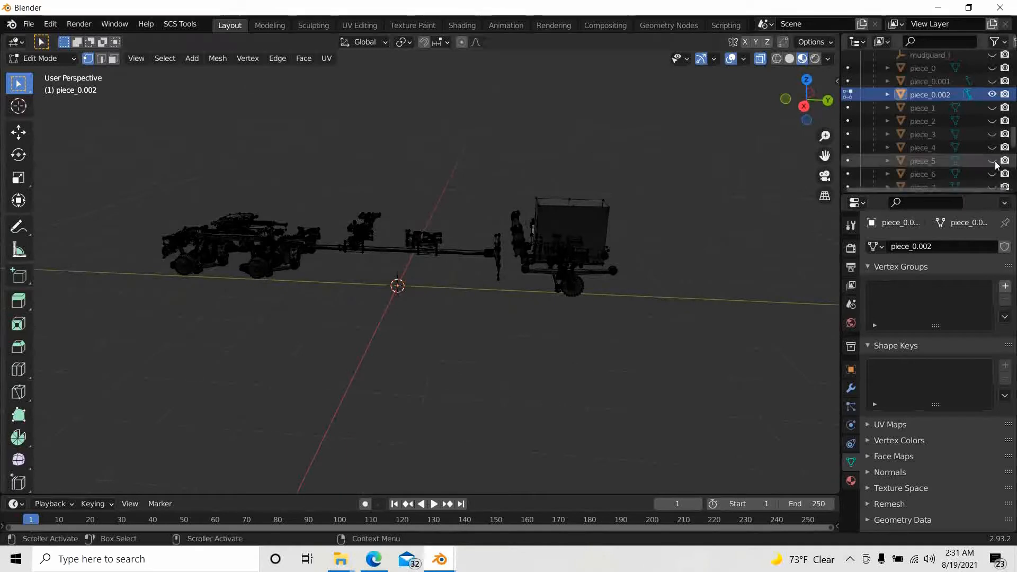
# - Hide piece_0.002, make the piece_0.001 rails visible and switch the viewport to Solid shading
pyautogui.click(991, 93)
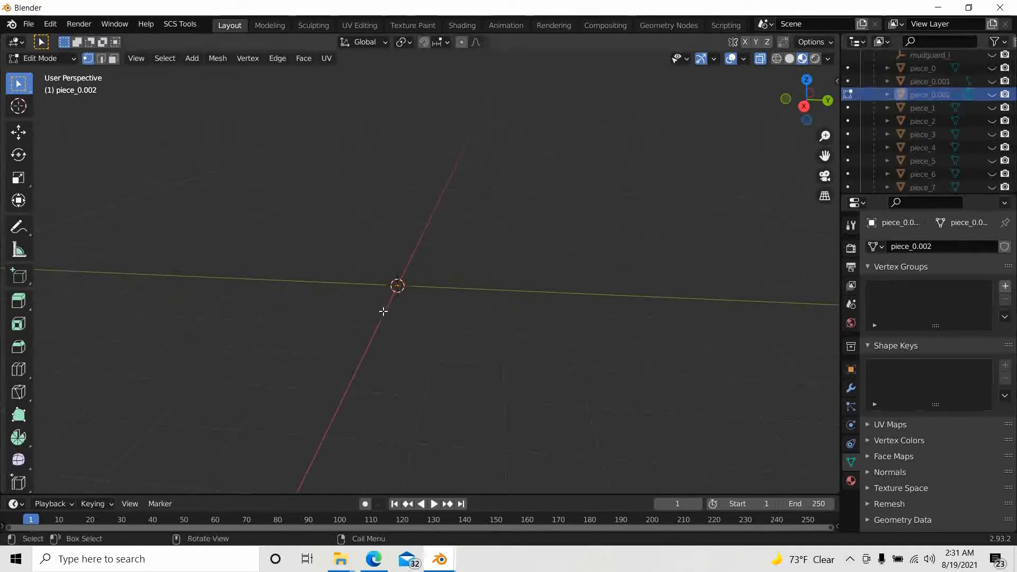
pyautogui.scroll(1, 385, 311)
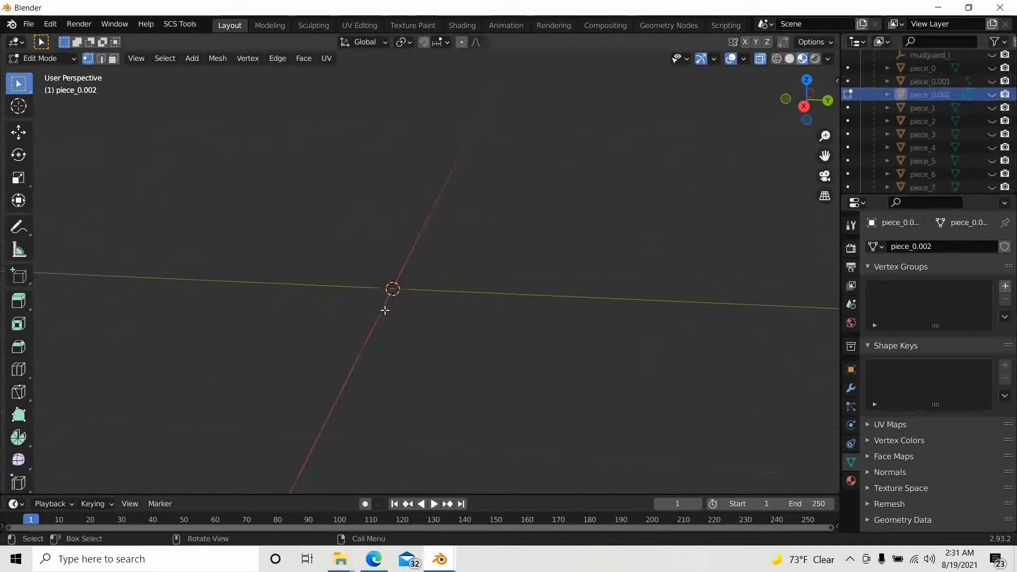
pyautogui.click(992, 81)
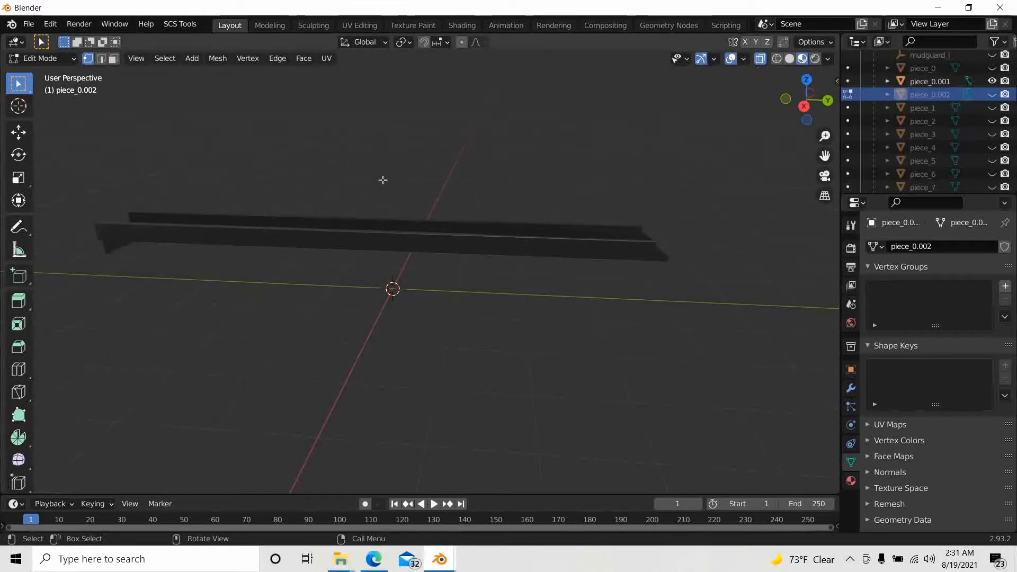
pyautogui.click(789, 59)
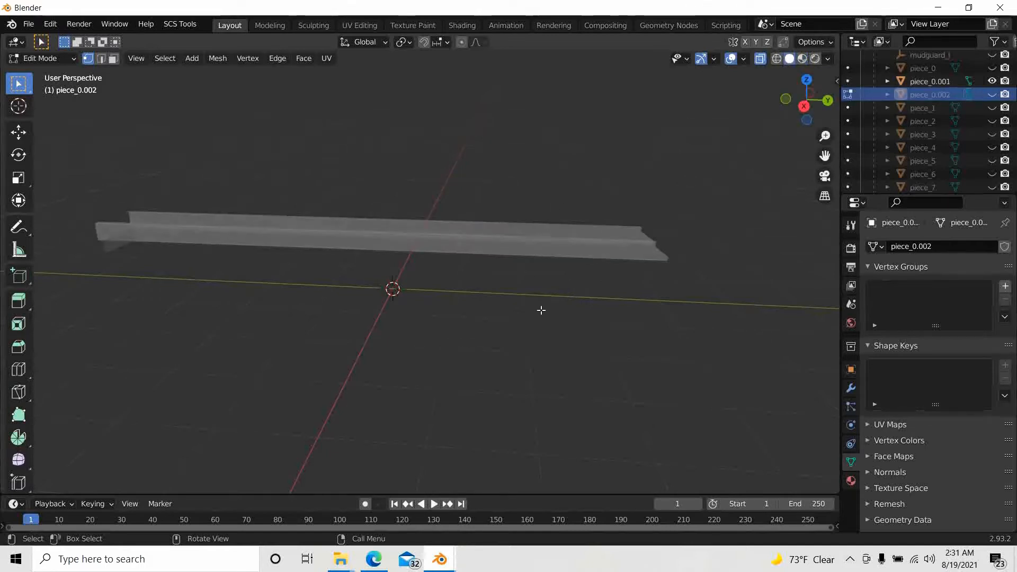
# - Return to Object Mode and display the piece_0.001 frame rails in Material Preview shading with X-ray turned off
pyautogui.scroll(2, 541, 310)
pyautogui.moveTo(541, 310); pyautogui.dragTo(652, 297, button='middle')
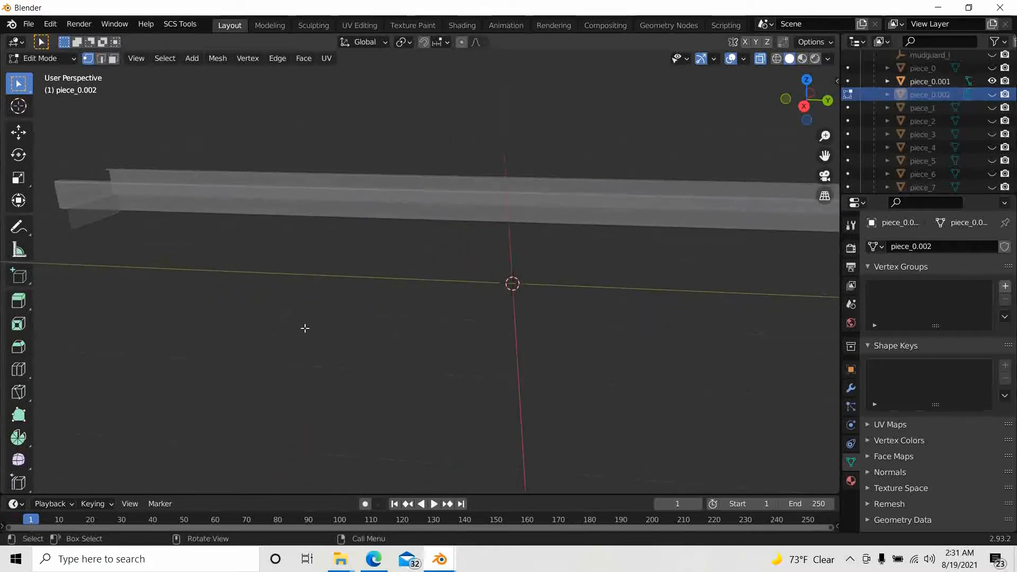
pyautogui.press('Tab')
pyautogui.moveTo(288, 334); pyautogui.dragTo(399, 333, button='middle')
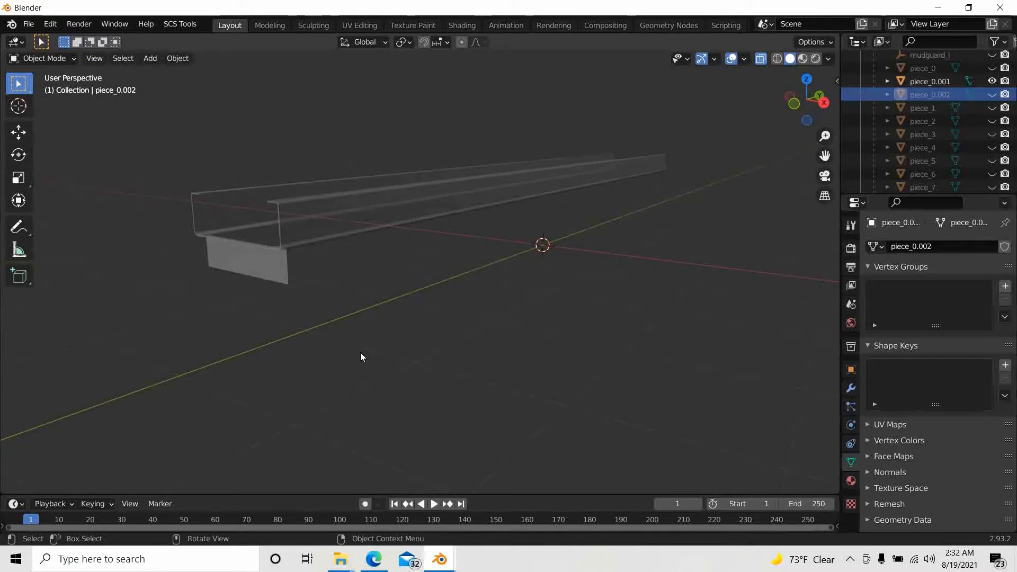
pyautogui.click(760, 59)
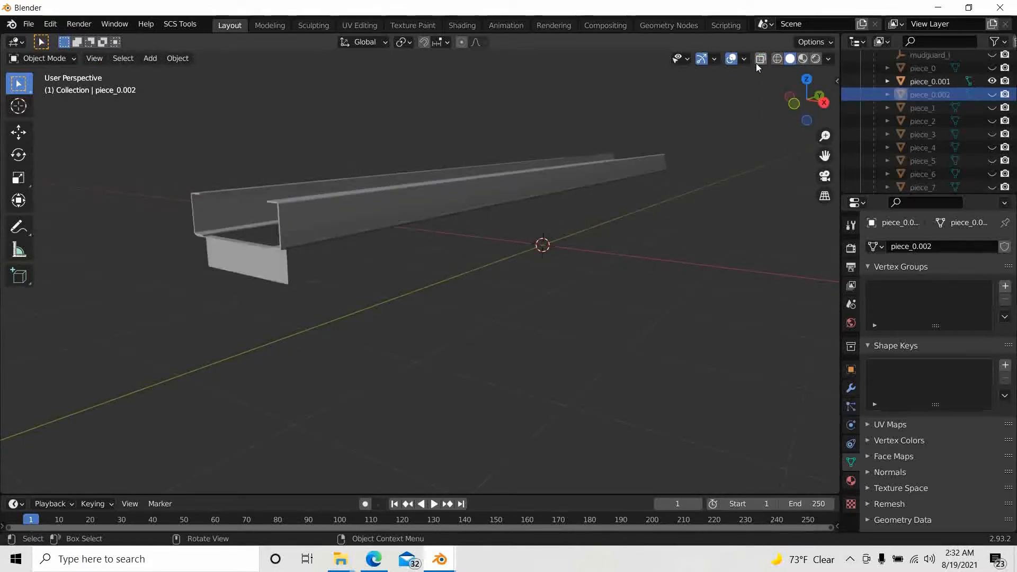
pyautogui.click(803, 58)
pyautogui.scroll(2, 377, 306)
pyautogui.moveTo(378, 310); pyautogui.dragTo(192, 316, button='middle')
pyautogui.scroll(-2, 218, 320)
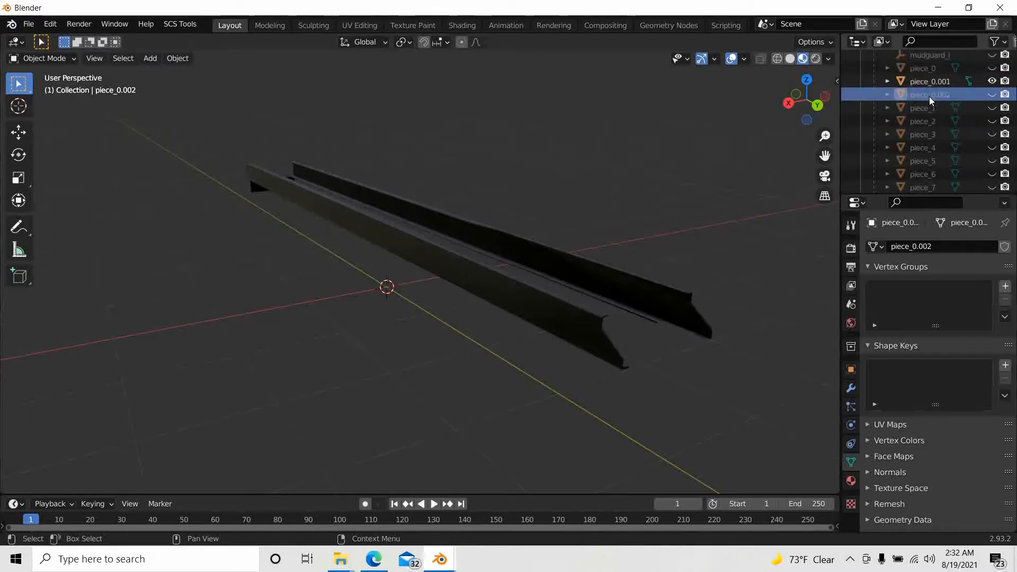
# - Select the piece_0.001 frame rails and start saving the scene as a new file named frame1
pyautogui.click(926, 80)
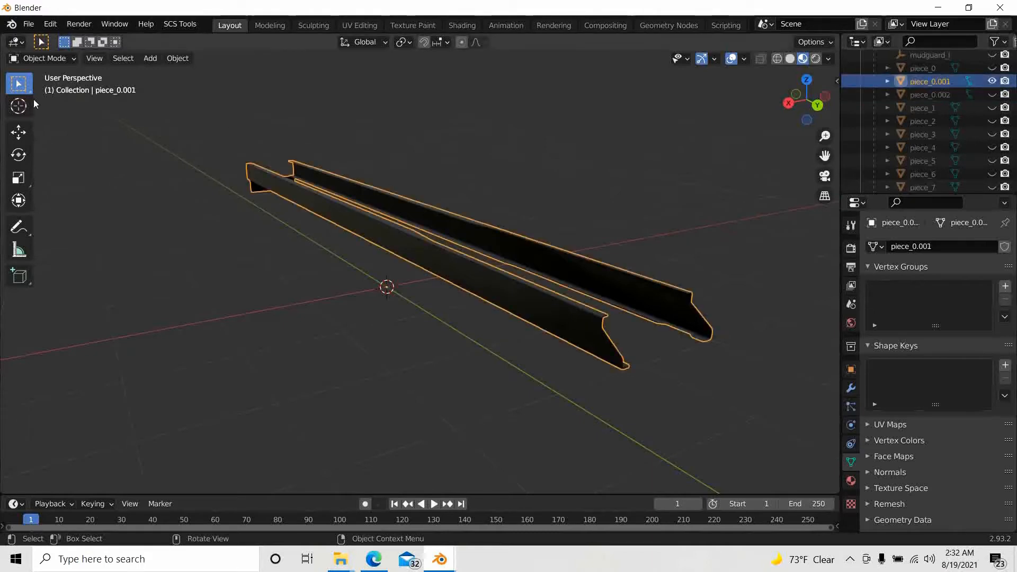
pyautogui.click(29, 24)
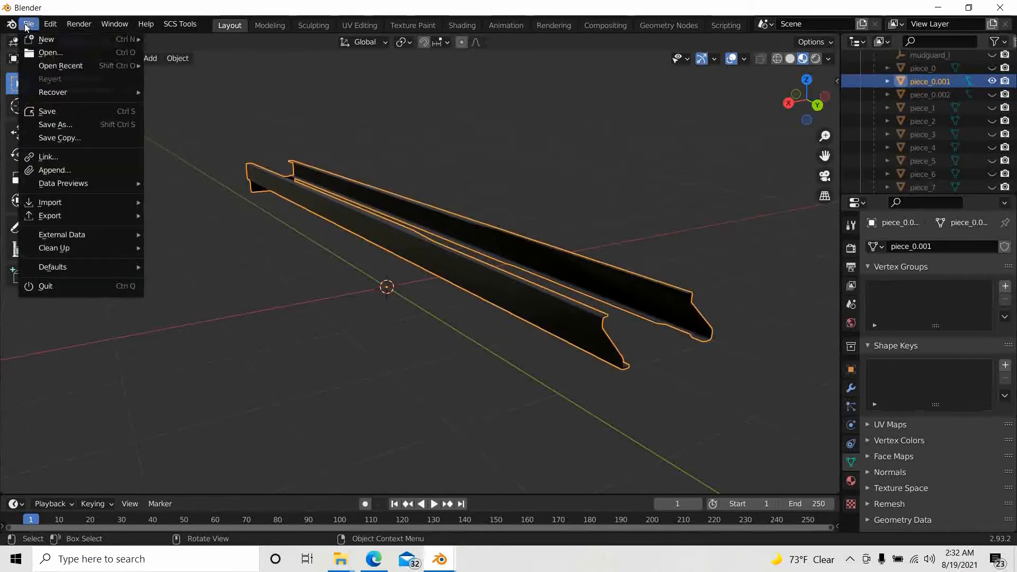
pyautogui.click(49, 125)
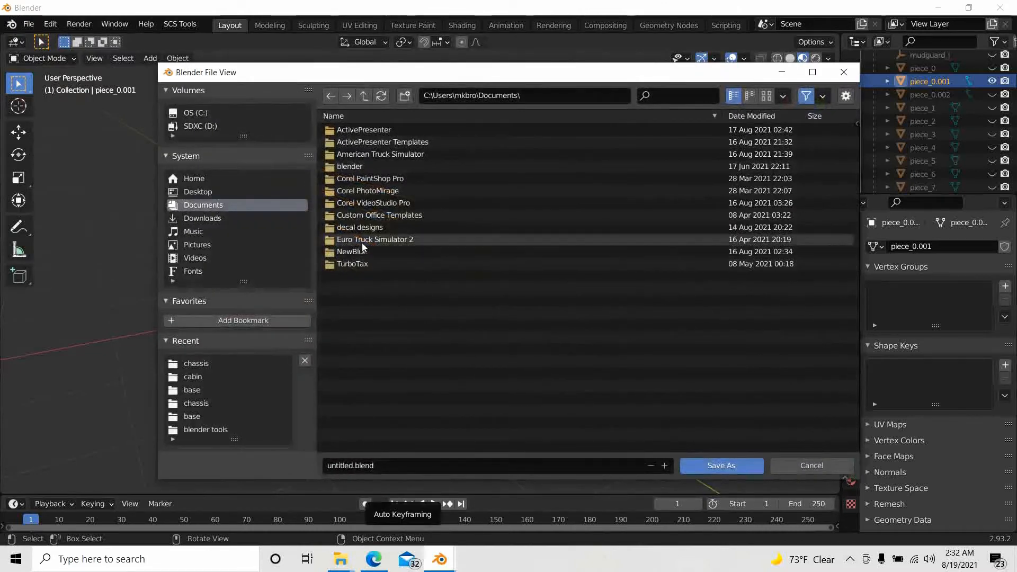
pyautogui.click(401, 463)
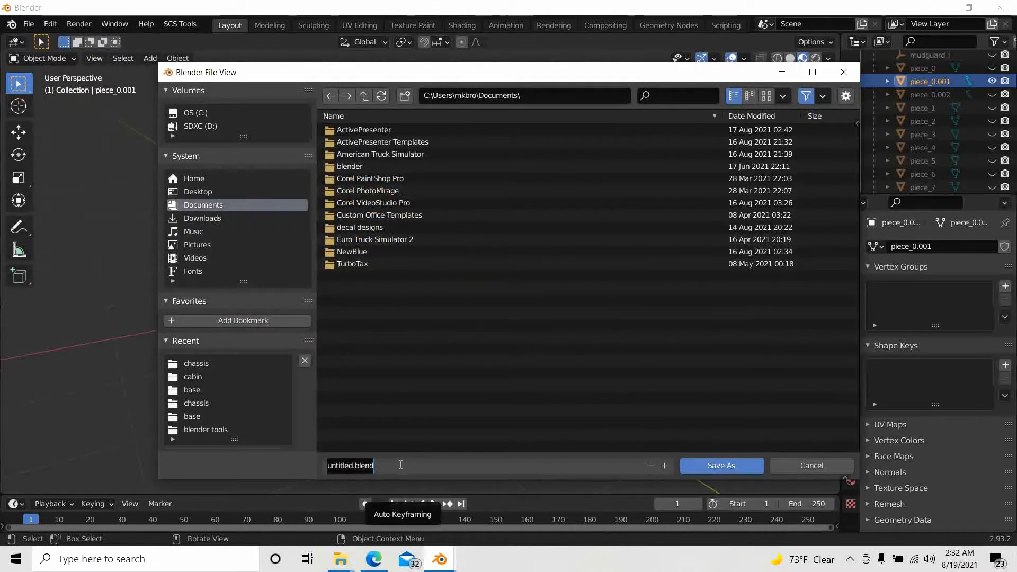
pyautogui.write('frame1')
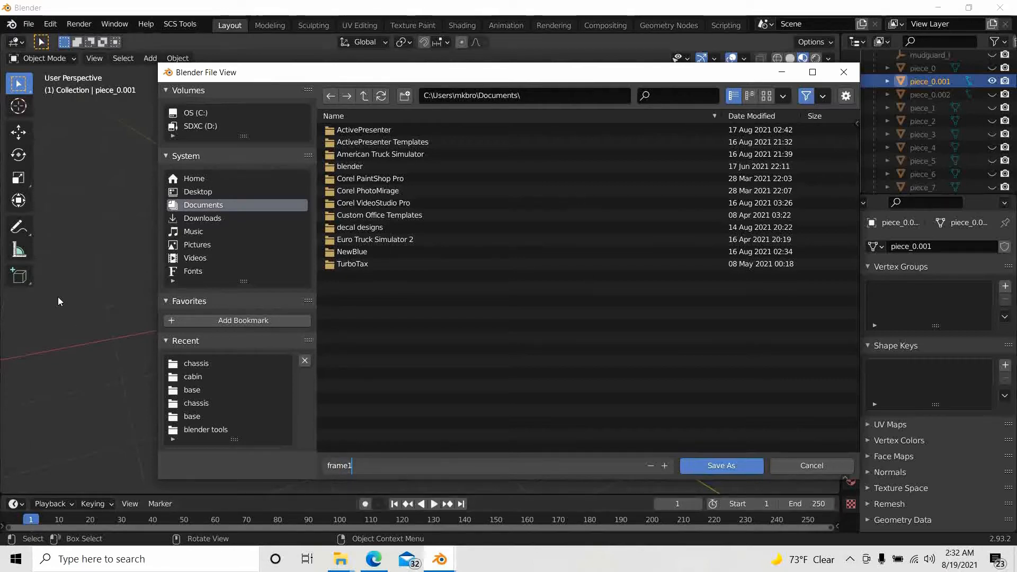
# - Create a truck_parts folder in Desktop\video tutorials\mod_files and save frame1.blend inside it
pyautogui.click(191, 192)
pyautogui.click(192, 192)
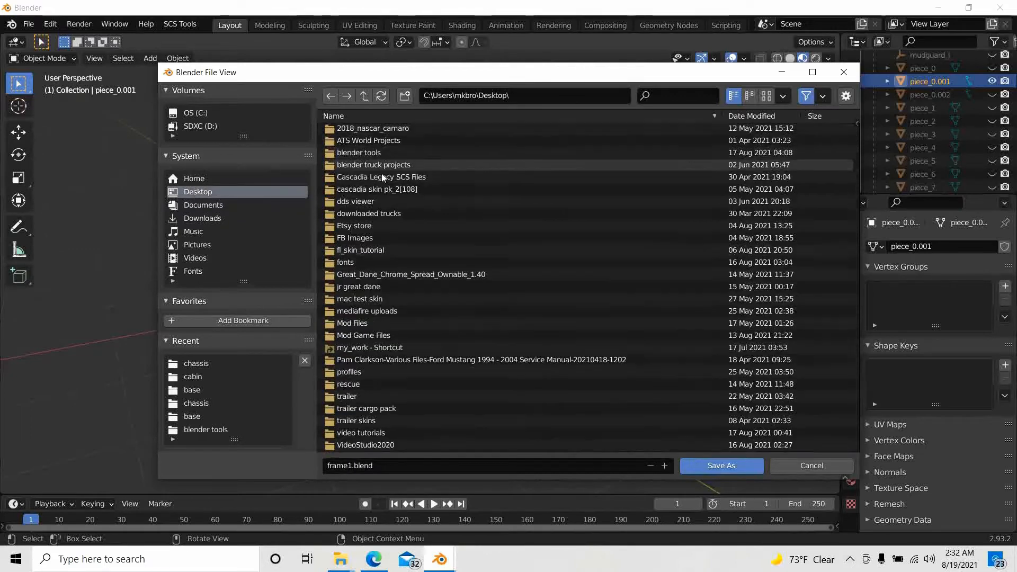
pyautogui.doubleClick(364, 434)
pyautogui.doubleClick(332, 140)
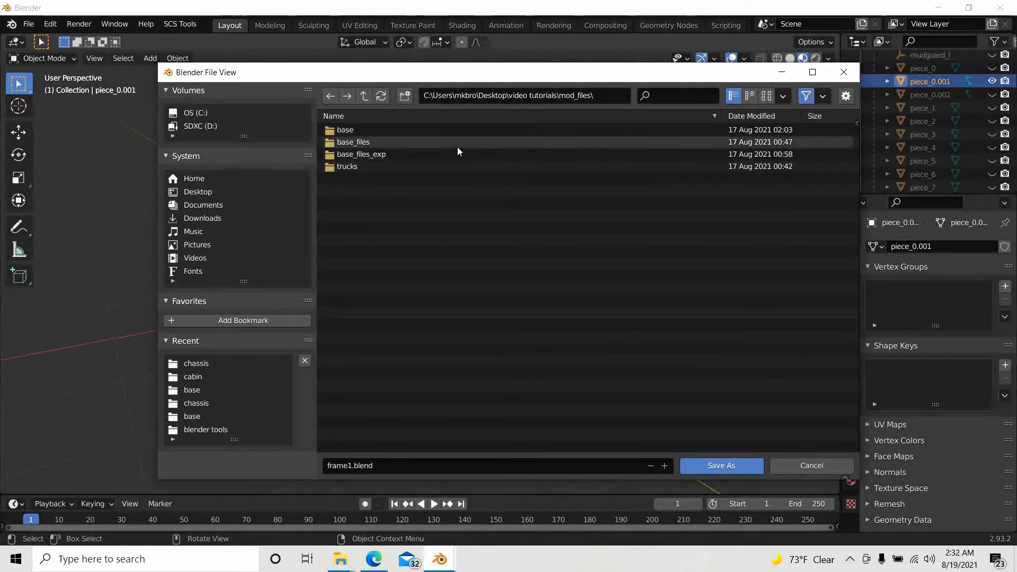
pyautogui.rightClick(373, 224)
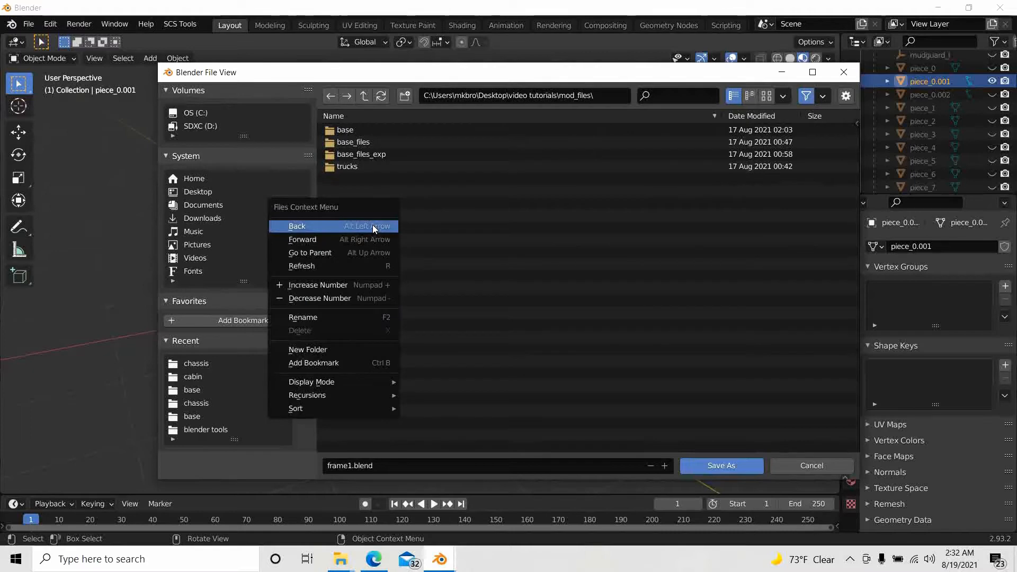
pyautogui.click(313, 348)
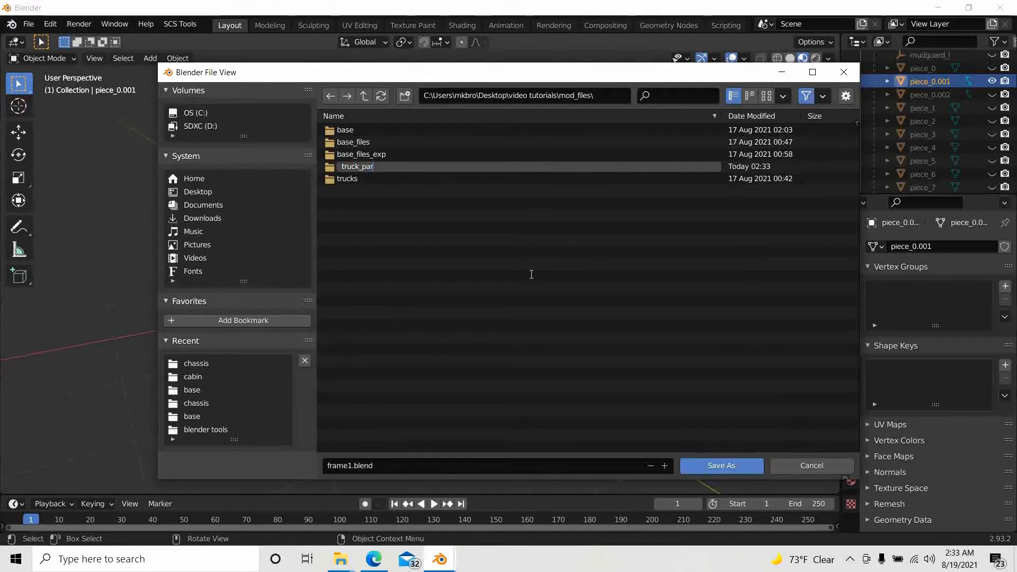
pyautogui.doubleClick(328, 167)
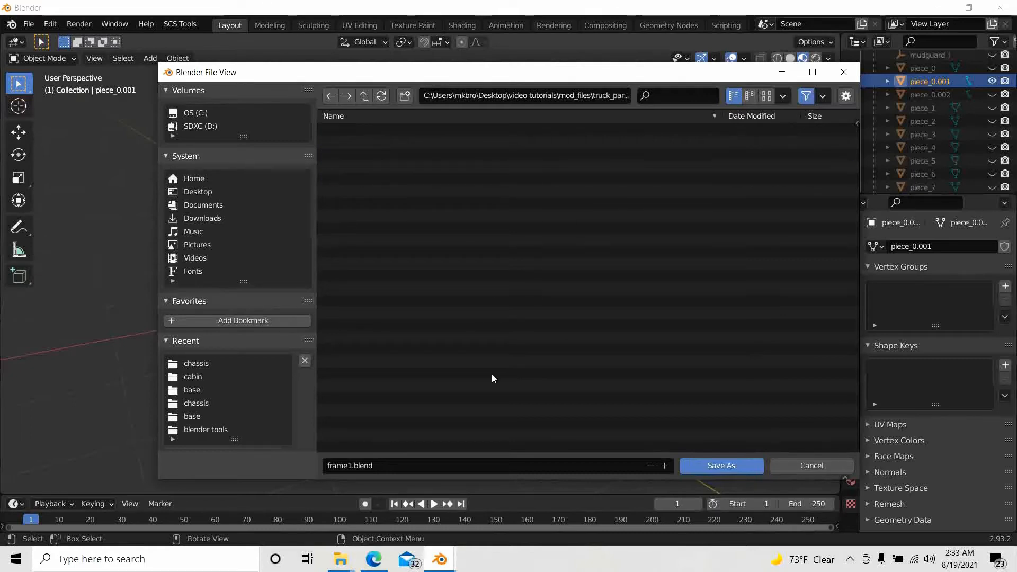
pyautogui.click(728, 465)
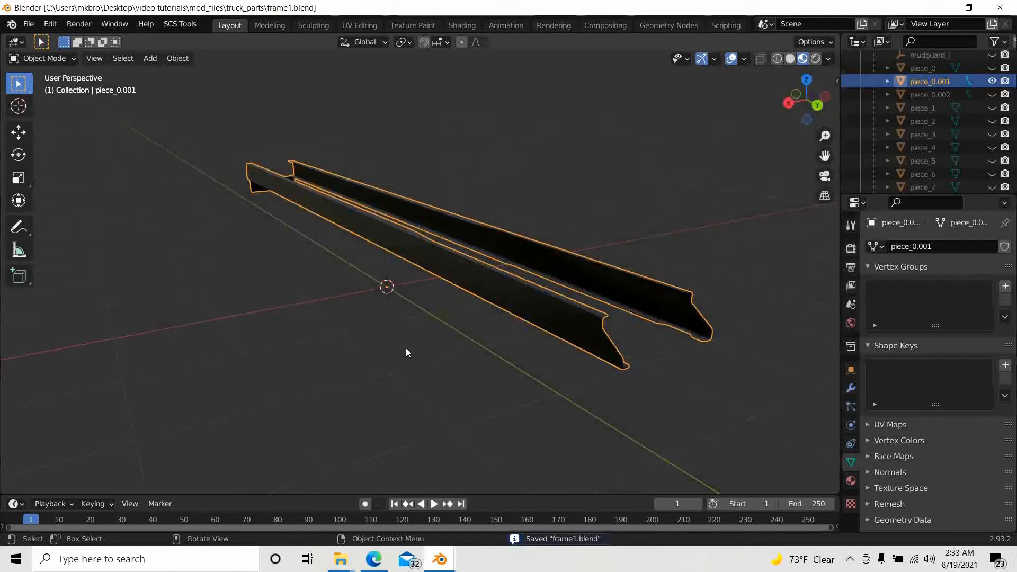
pyautogui.moveTo(406, 348); pyautogui.dragTo(421, 338, button='middle')
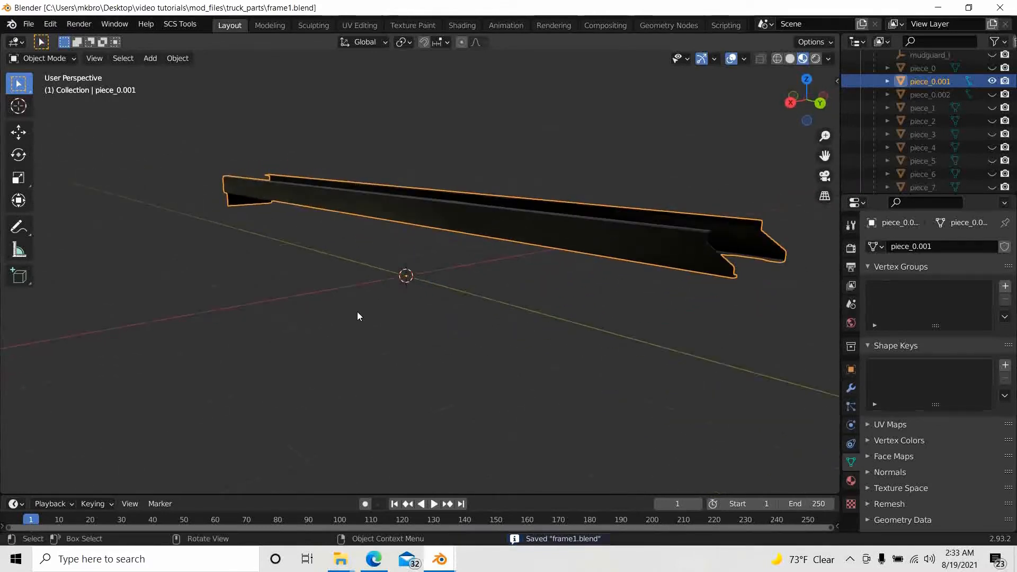
pyautogui.keyDown('shift'); pyautogui.moveTo(329, 309); pyautogui.dragTo(222, 316, button='middle'); pyautogui.keyUp('shift')
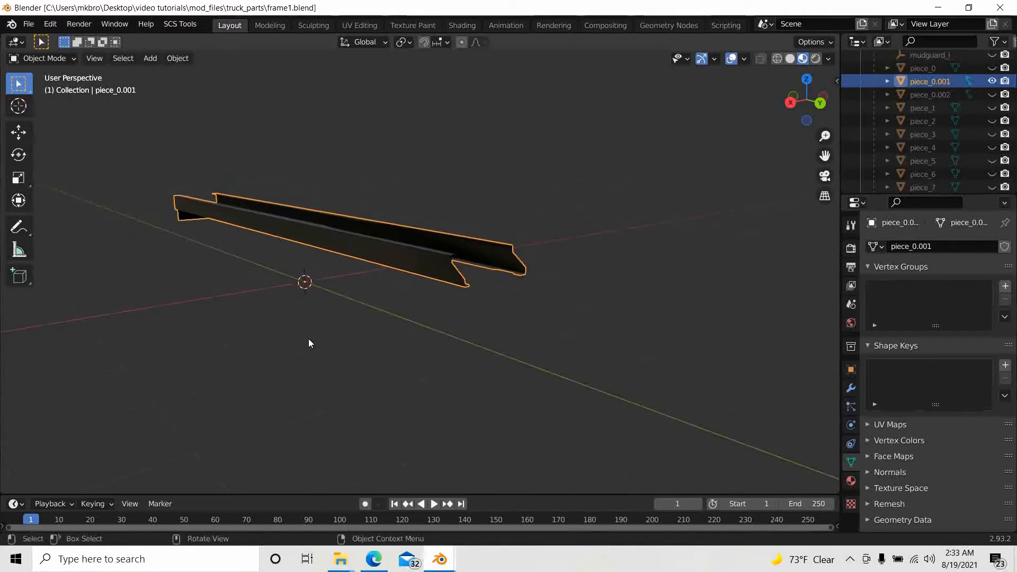
pyautogui.moveTo(309, 338); pyautogui.dragTo(339, 346, button='middle')
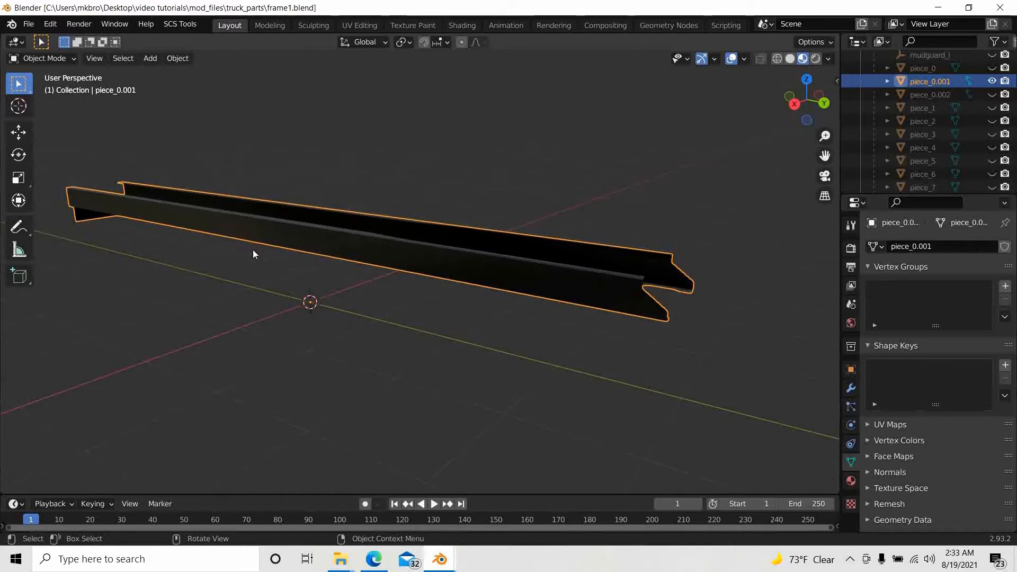
pyautogui.moveTo(240, 236); pyautogui.dragTo(312, 229, button='middle')
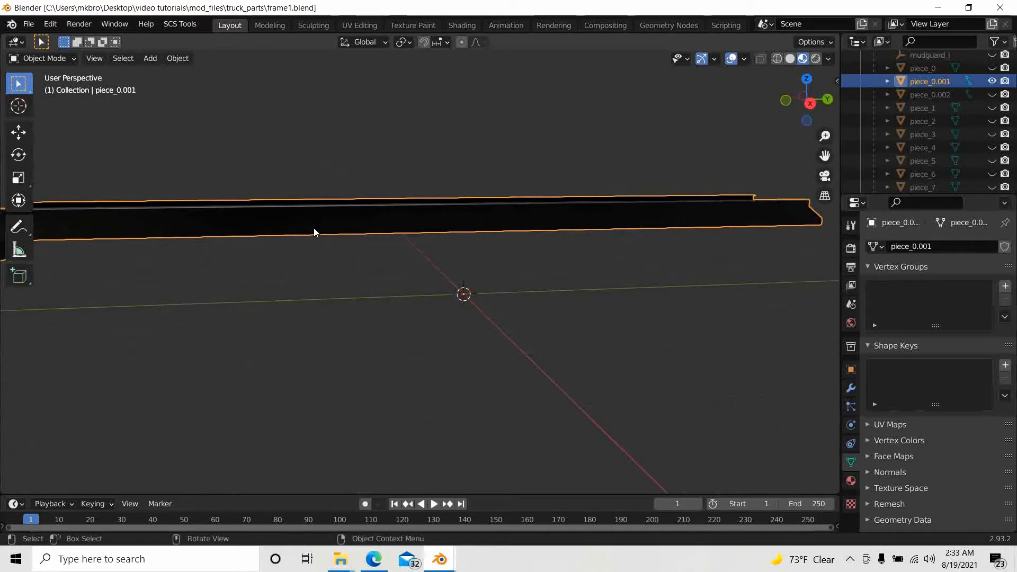
pyautogui.scroll(-3, 356, 258)
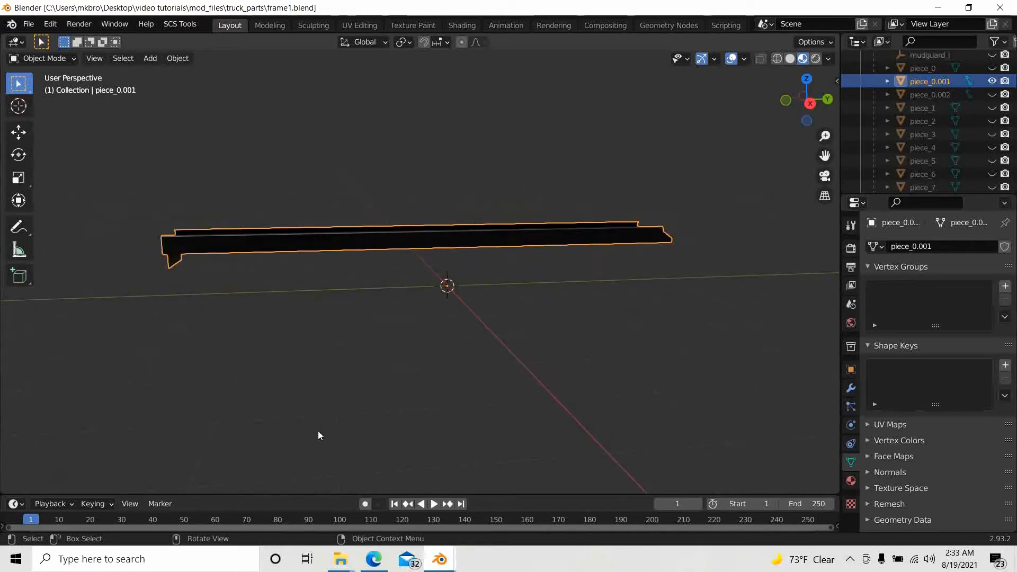
# - Switch to the other open Blender window and examine the rear suspension air bags on its chassis model
pyautogui.click(433, 561)
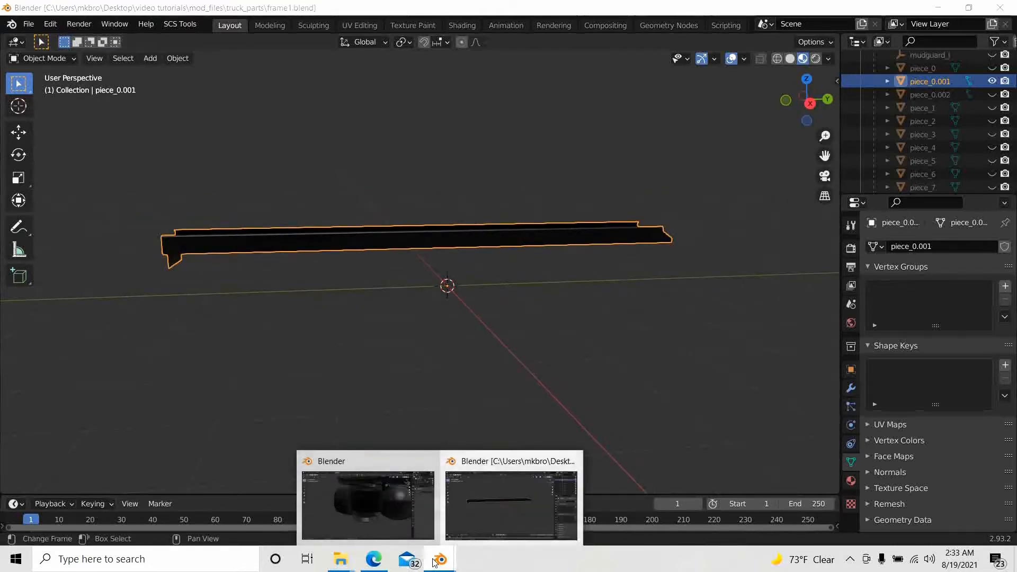
pyautogui.click(364, 488)
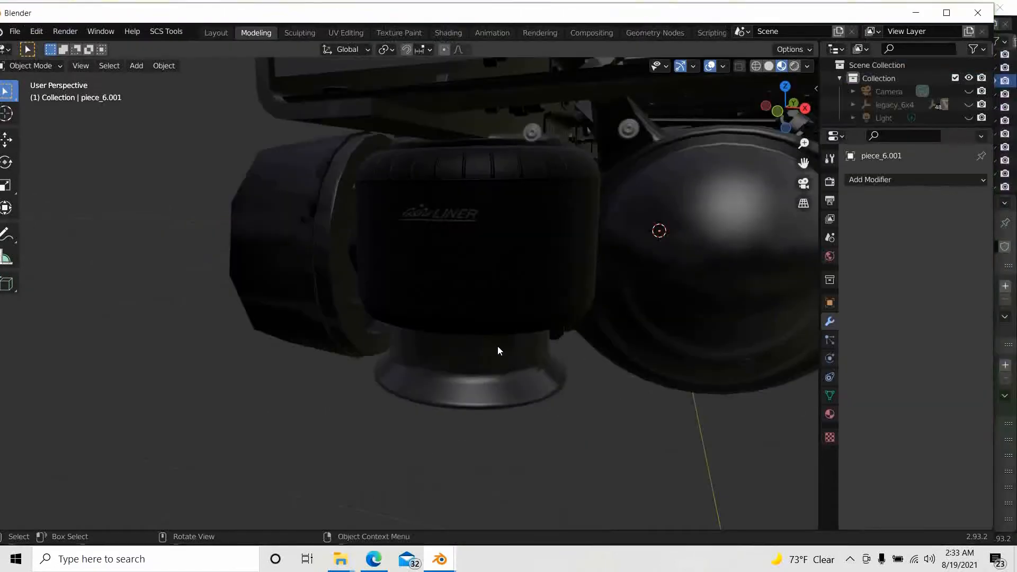
pyautogui.scroll(-6, 498, 345)
pyautogui.moveTo(501, 348); pyautogui.dragTo(418, 334, button='middle')
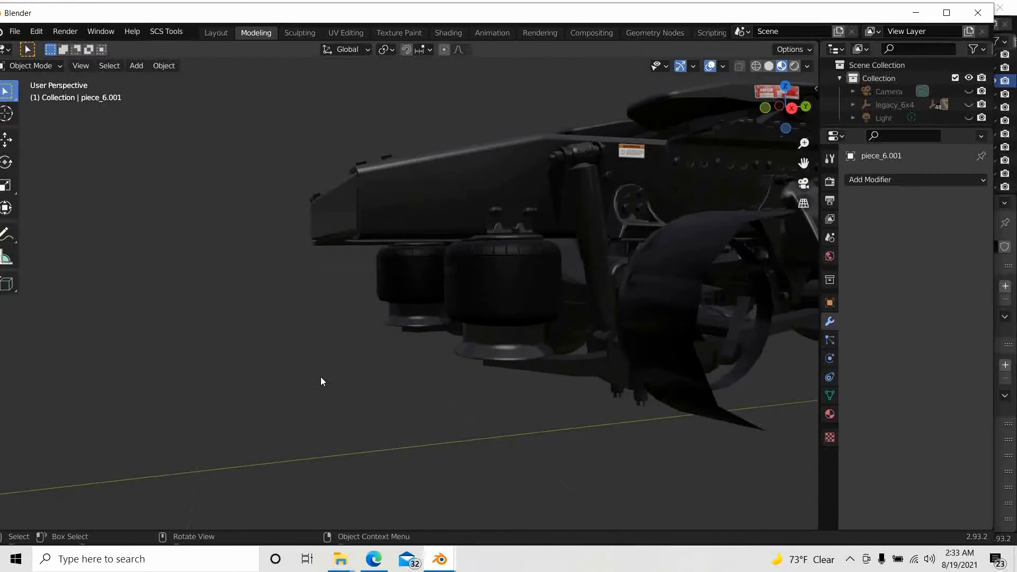
pyautogui.scroll(3, 476, 324)
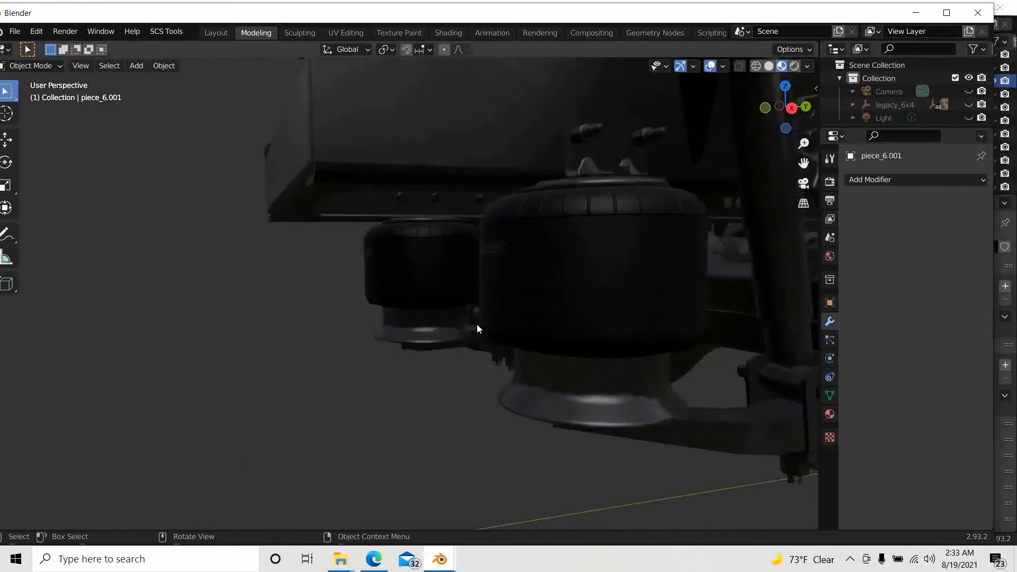
pyautogui.keyDown('shift'); pyautogui.moveTo(532, 347); pyautogui.dragTo(447, 352, button='middle'); pyautogui.keyUp('shift')
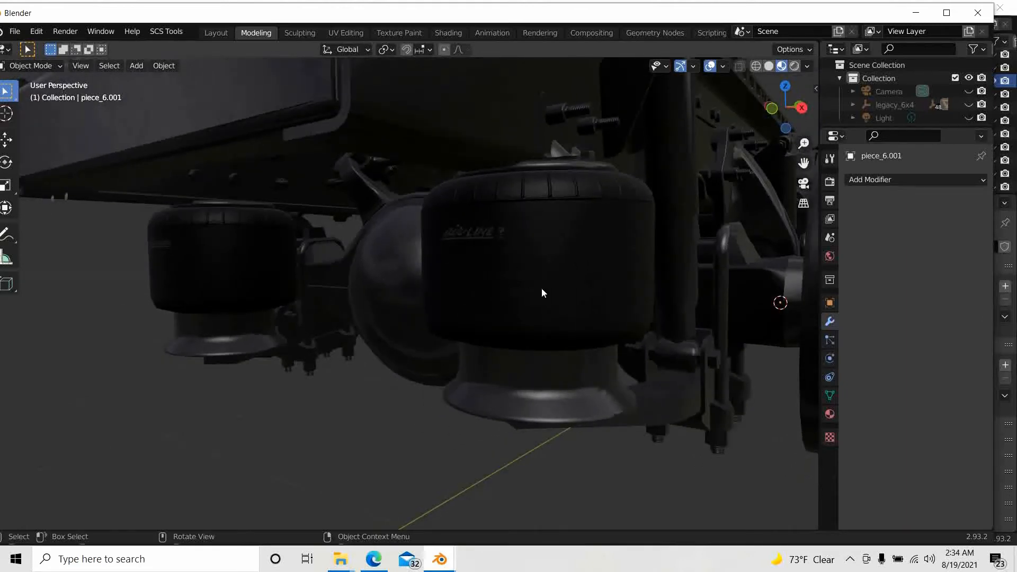
pyautogui.moveTo(497, 273); pyautogui.dragTo(504, 274, button='middle')
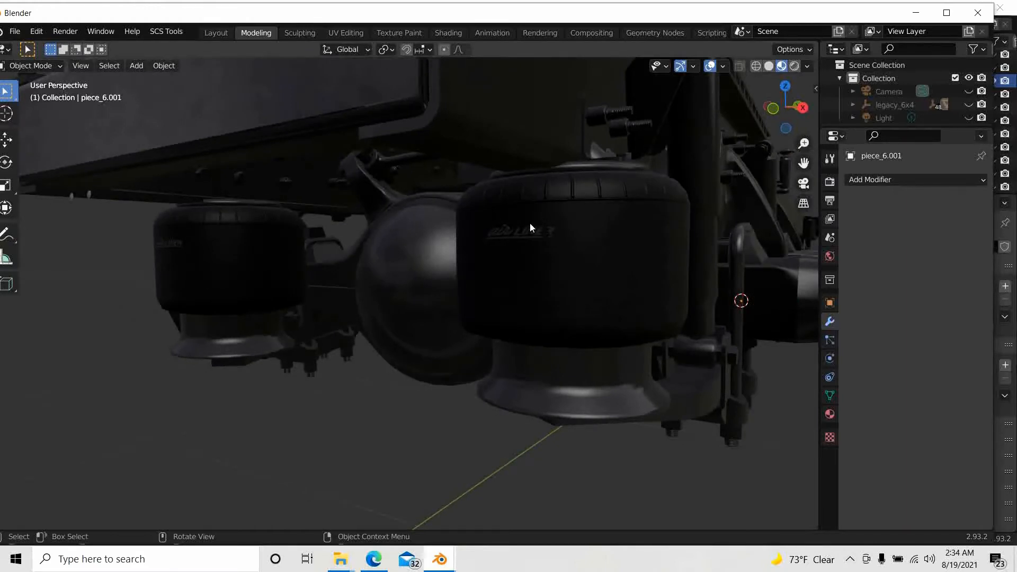
# - Examine the crossmembers, shock absorbers and suspension hanger brackets along the chassis frame
pyautogui.moveTo(473, 263); pyautogui.dragTo(530, 280, button='middle')
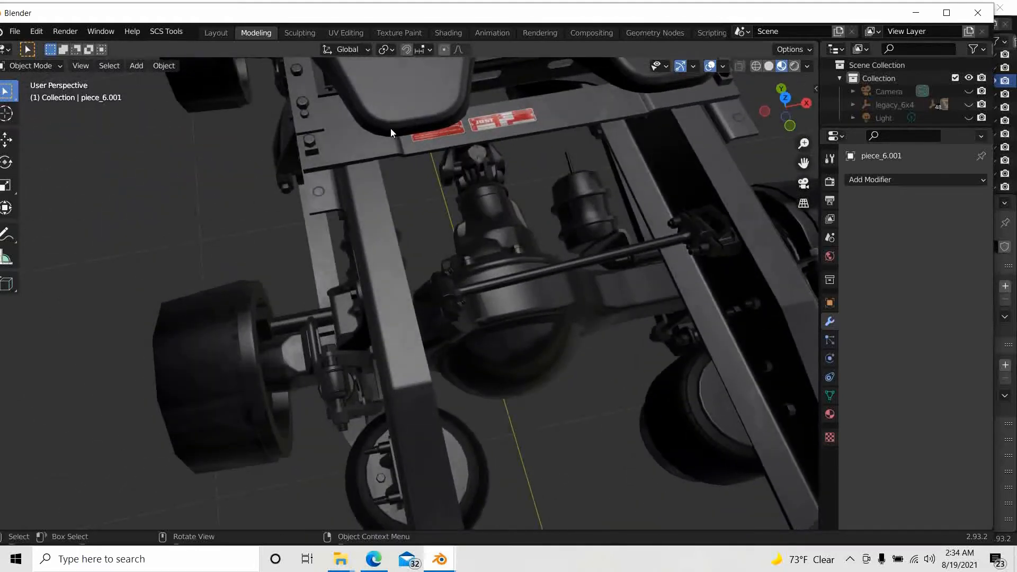
pyautogui.moveTo(449, 210); pyautogui.dragTo(557, 189, button='middle')
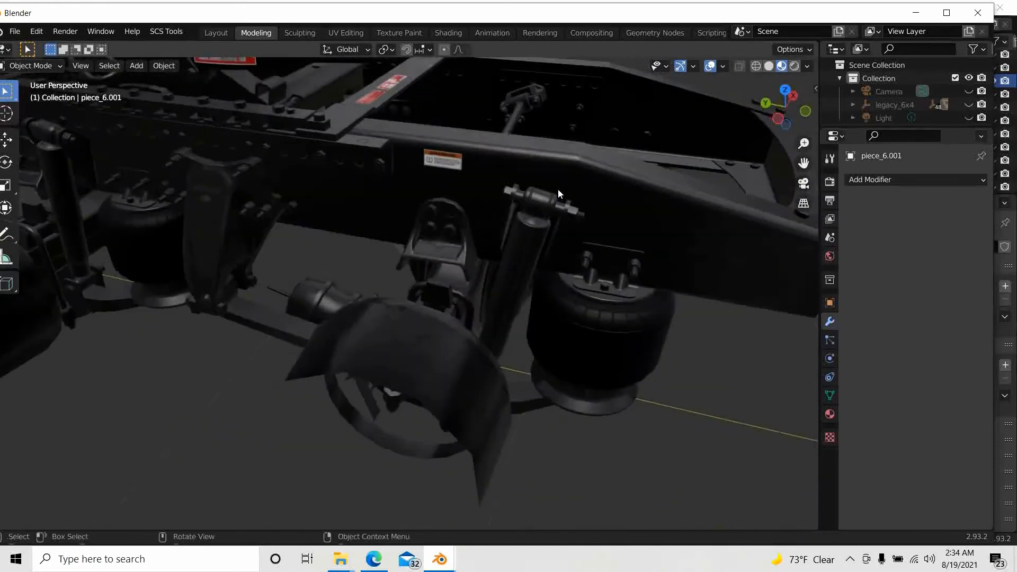
pyautogui.moveTo(315, 237); pyautogui.dragTo(415, 223, button='middle')
pyautogui.scroll(3, 290, 239)
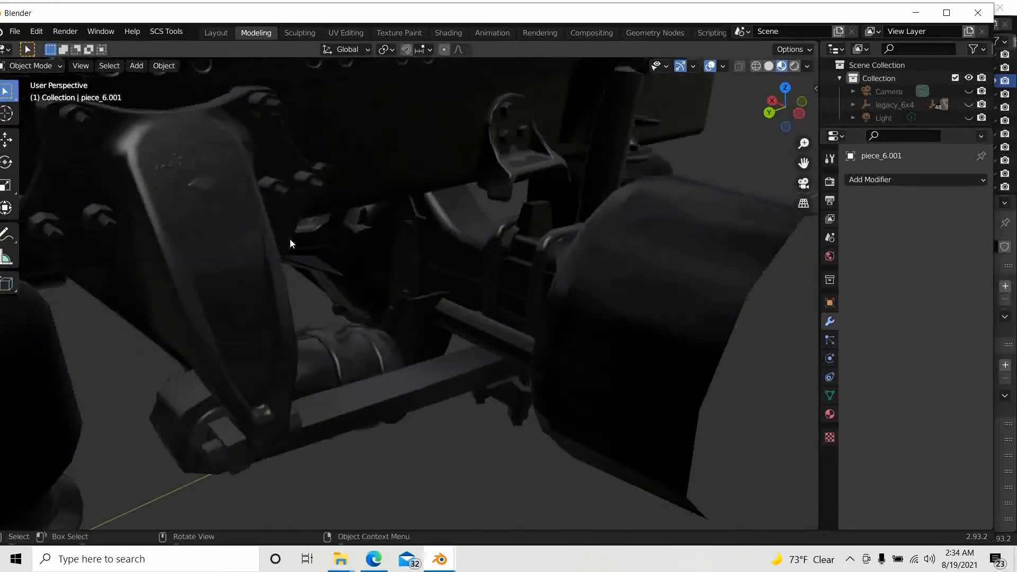
pyautogui.moveTo(237, 251); pyautogui.dragTo(349, 271, button='middle')
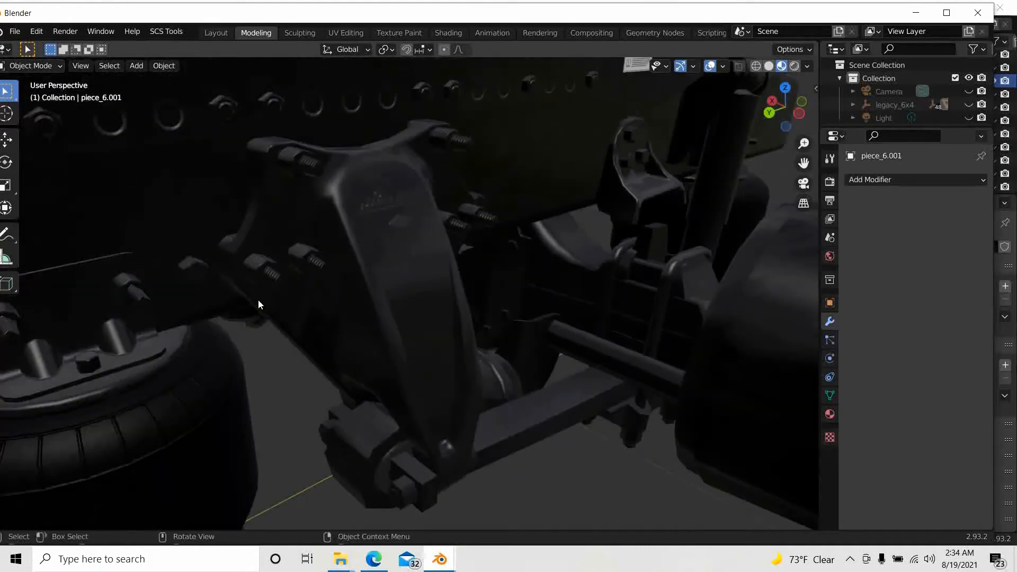
pyautogui.moveTo(258, 305); pyautogui.dragTo(138, 288, button='middle')
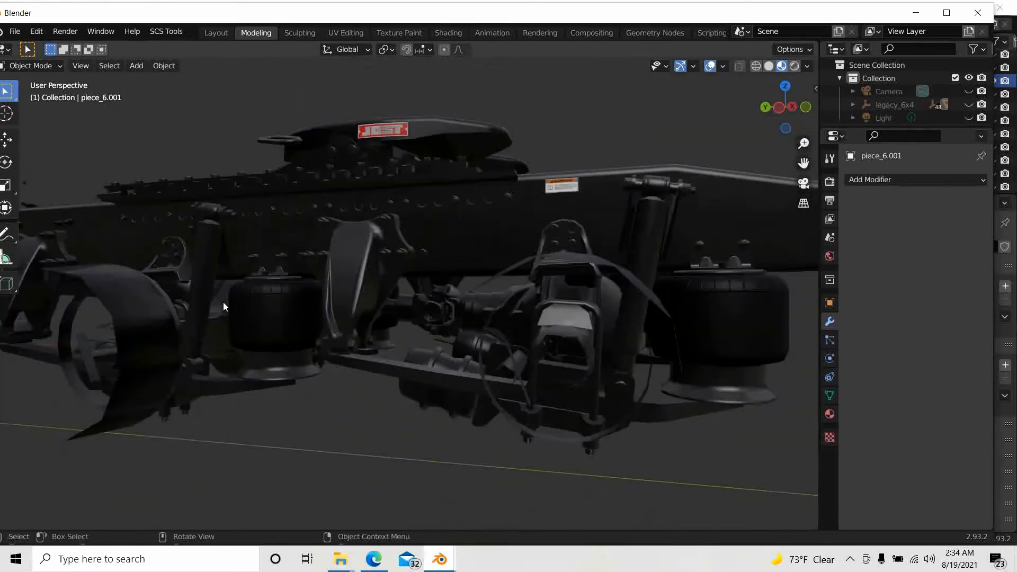
pyautogui.scroll(-2, 263, 345)
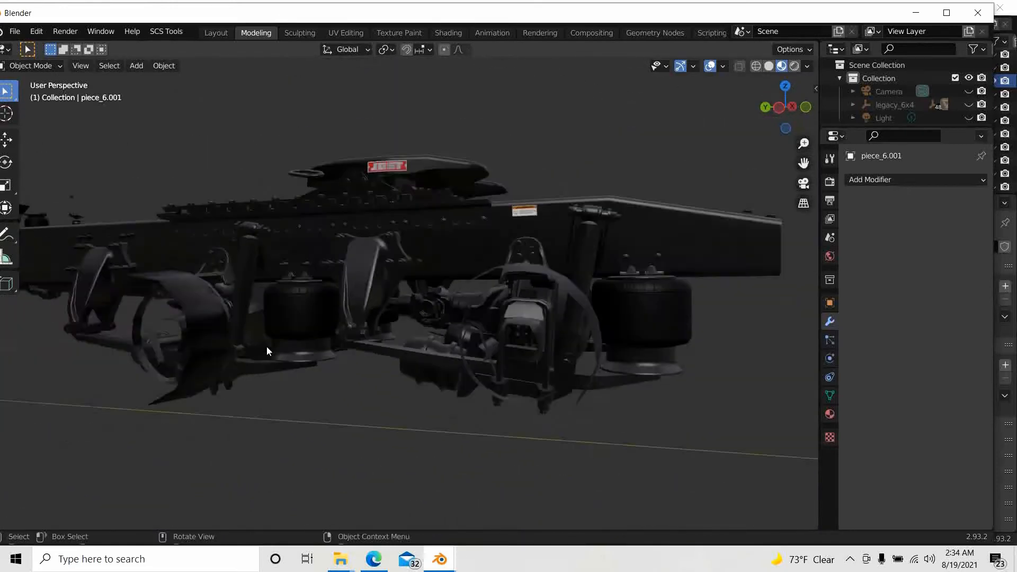
# - Examine the tapered rear end of the chassis frame and how it sits above the rear air bags
pyautogui.moveTo(267, 345); pyautogui.dragTo(235, 361, button='middle')
pyautogui.moveTo(411, 368); pyautogui.dragTo(535, 351, button='middle')
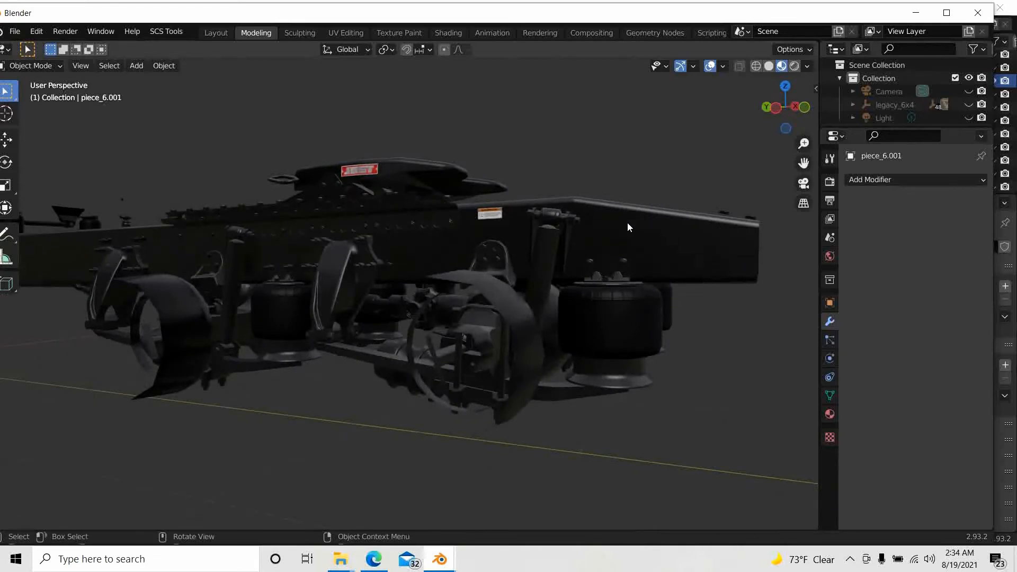
pyautogui.scroll(3, 588, 235)
pyautogui.moveTo(588, 236); pyautogui.dragTo(504, 297, button='middle')
pyautogui.moveTo(447, 283); pyautogui.dragTo(429, 204, button='middle')
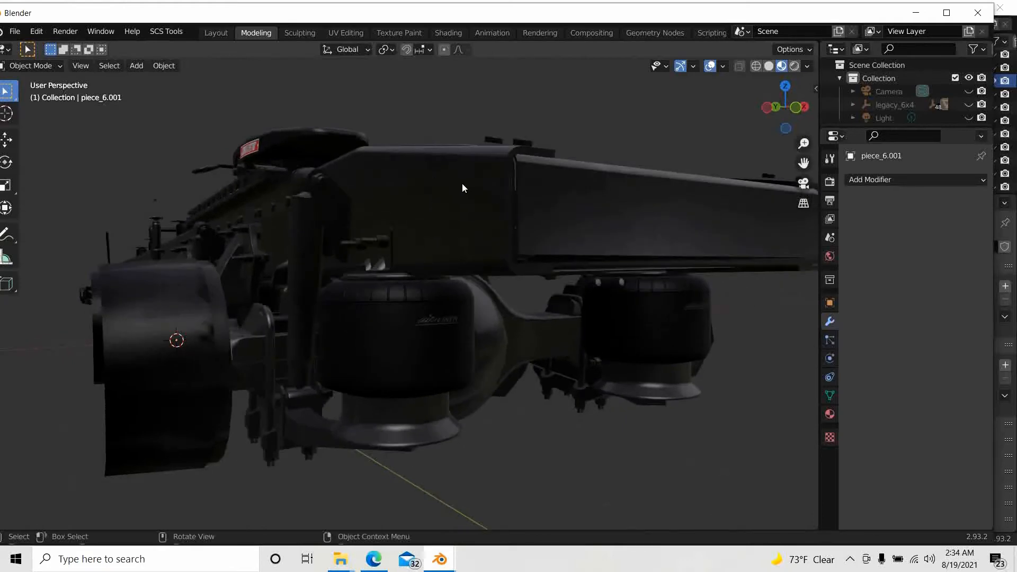
pyautogui.moveTo(450, 207); pyautogui.dragTo(508, 225, button='middle')
pyautogui.scroll(-2, 683, 306)
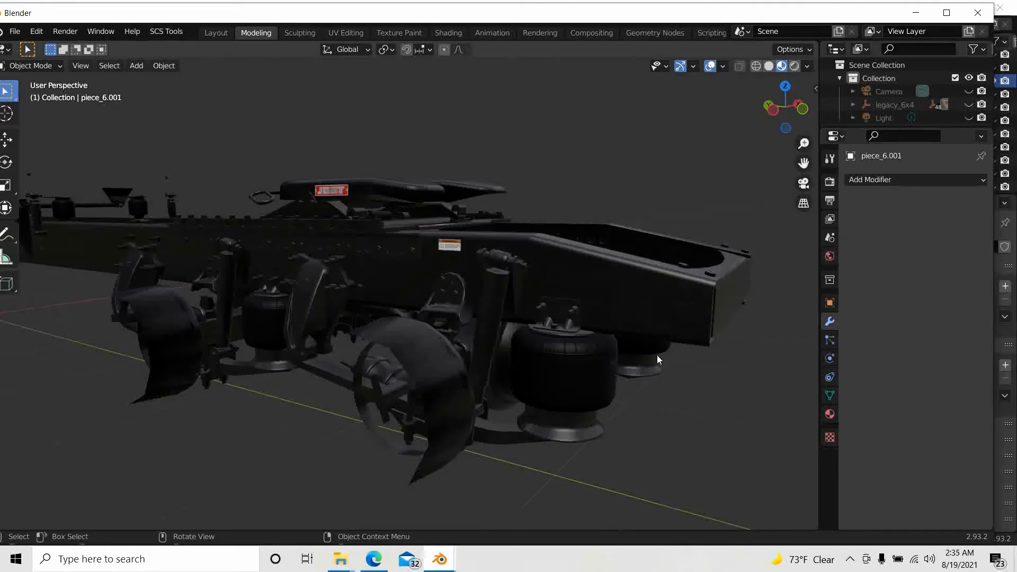
# - Switch to the frame1.blend window and examine the rear end and open channel of the piece_0.001 frame rails
pyautogui.click(442, 561)
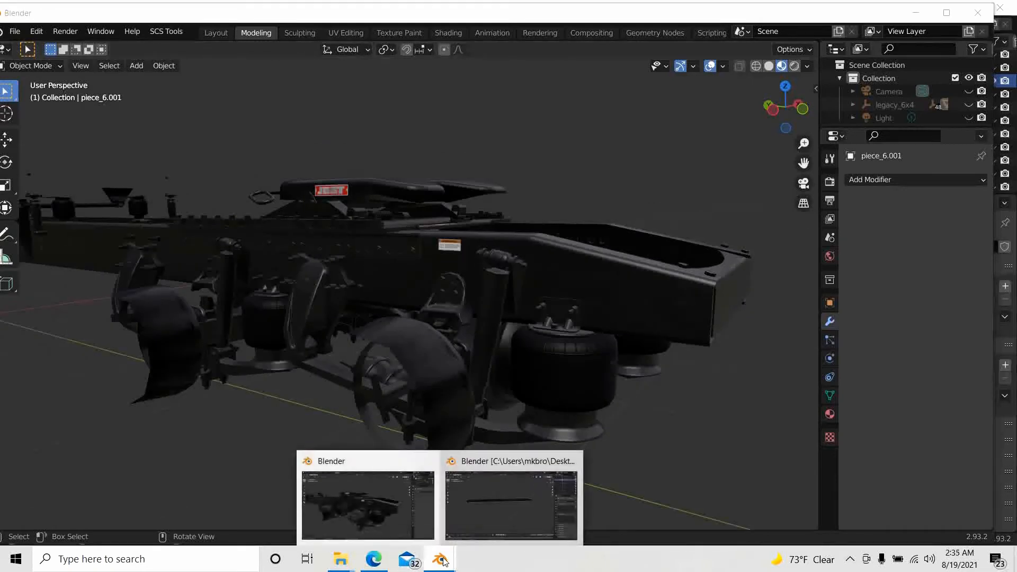
pyautogui.click(476, 514)
pyautogui.moveTo(427, 431); pyautogui.dragTo(503, 429, button='middle')
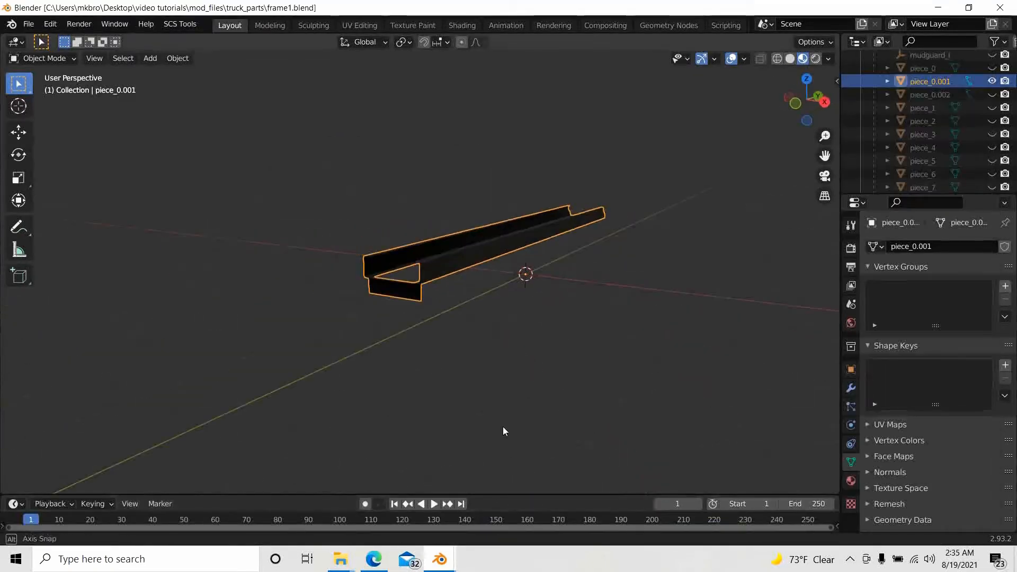
pyautogui.scroll(5, 468, 403)
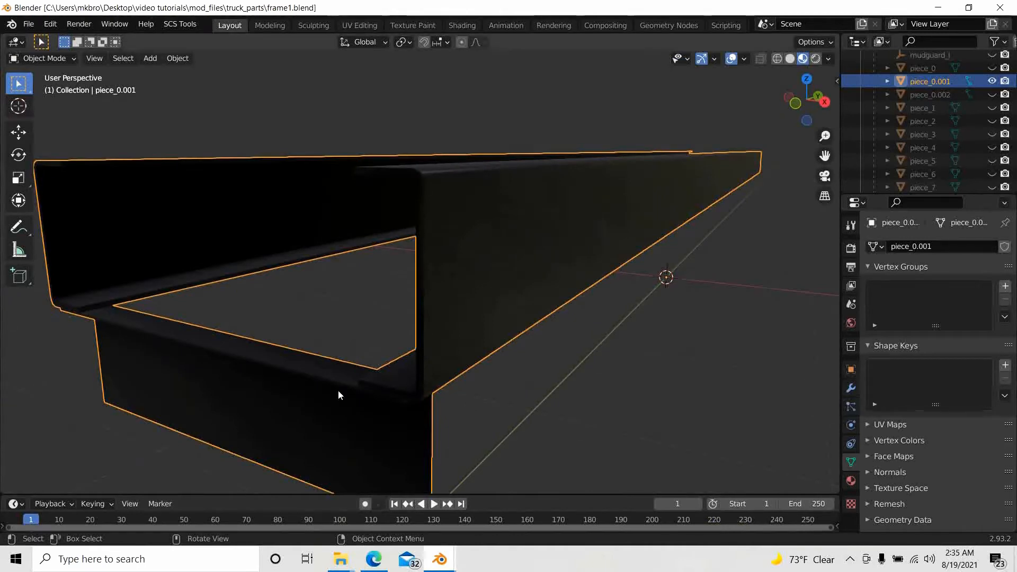
pyautogui.scroll(-4, 484, 376)
pyautogui.moveTo(484, 376); pyautogui.dragTo(463, 382, button='middle')
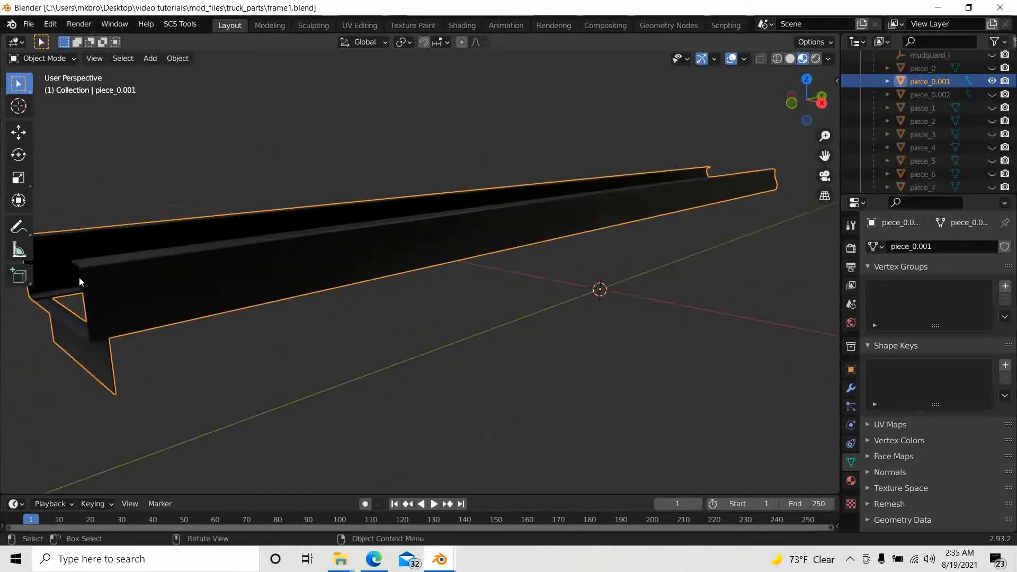
pyautogui.moveTo(159, 300); pyautogui.dragTo(164, 302, button='middle')
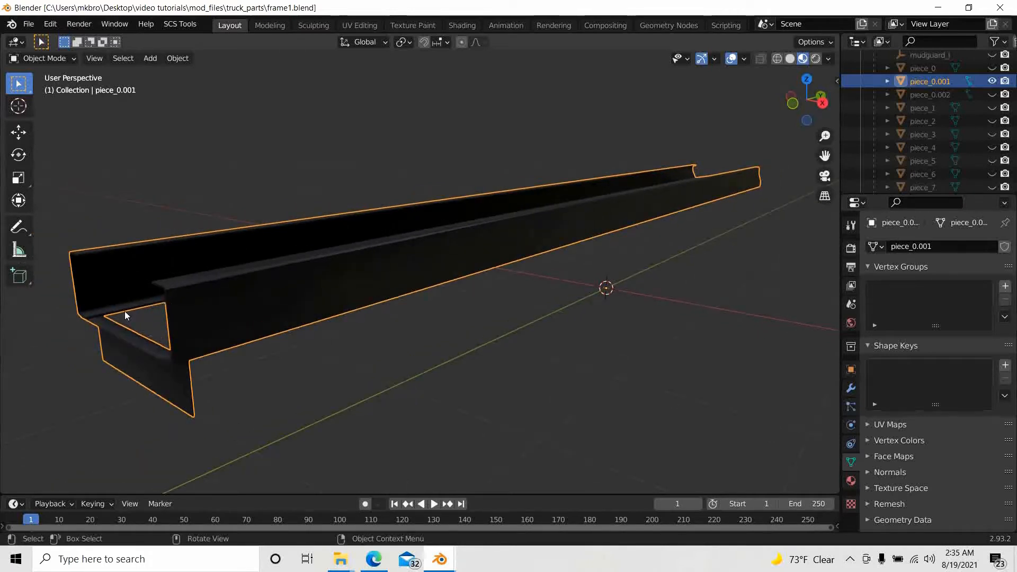
# - Return to the finished reference chassis and examine its rear crossmember, tapered frame end and the length of its rails
pyautogui.click(439, 559)
pyautogui.click(343, 514)
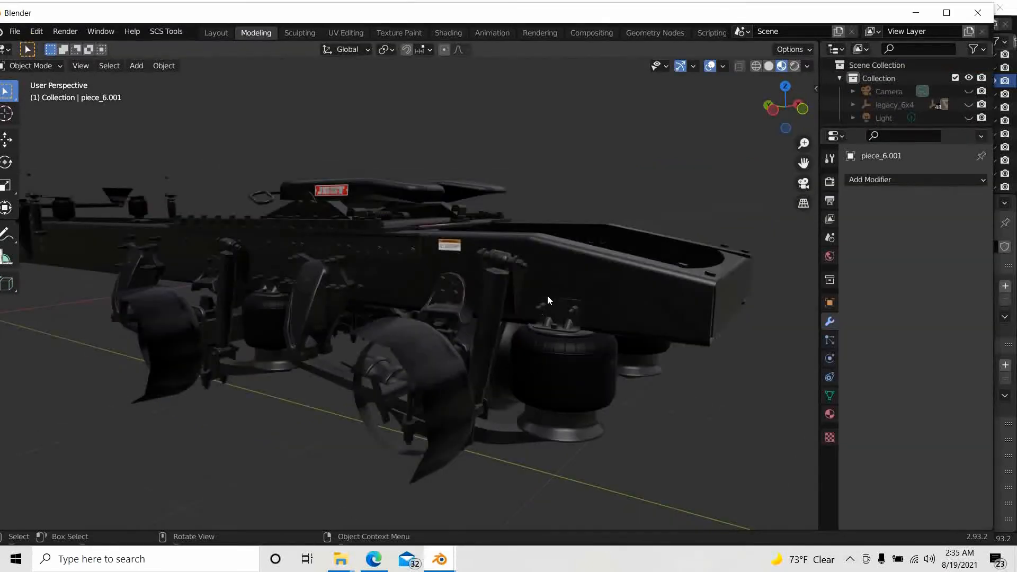
pyautogui.moveTo(331, 341); pyautogui.dragTo(264, 347, button='middle')
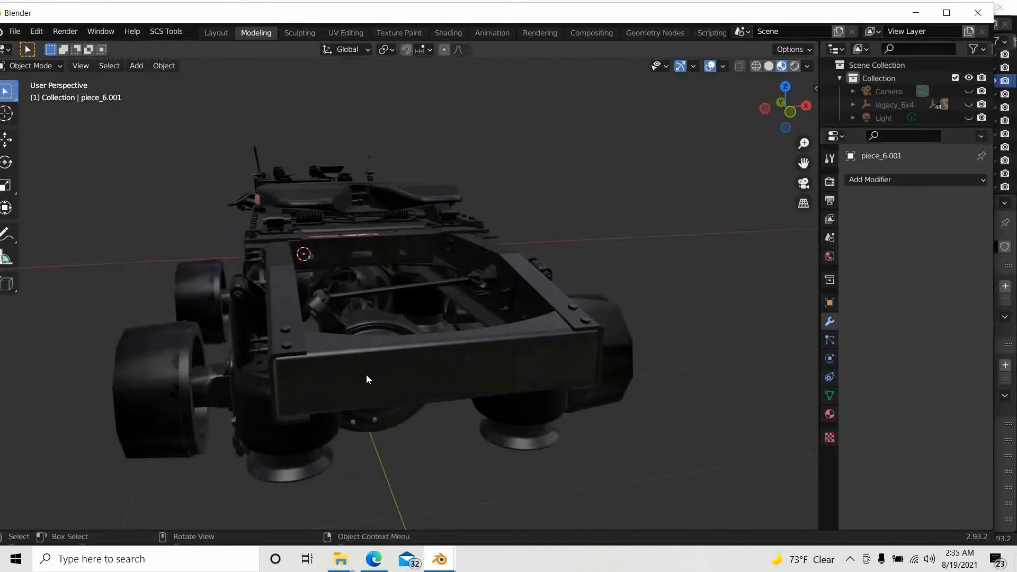
pyautogui.moveTo(367, 374); pyautogui.dragTo(324, 381, button='middle')
pyautogui.moveTo(395, 288); pyautogui.dragTo(351, 325, button='middle')
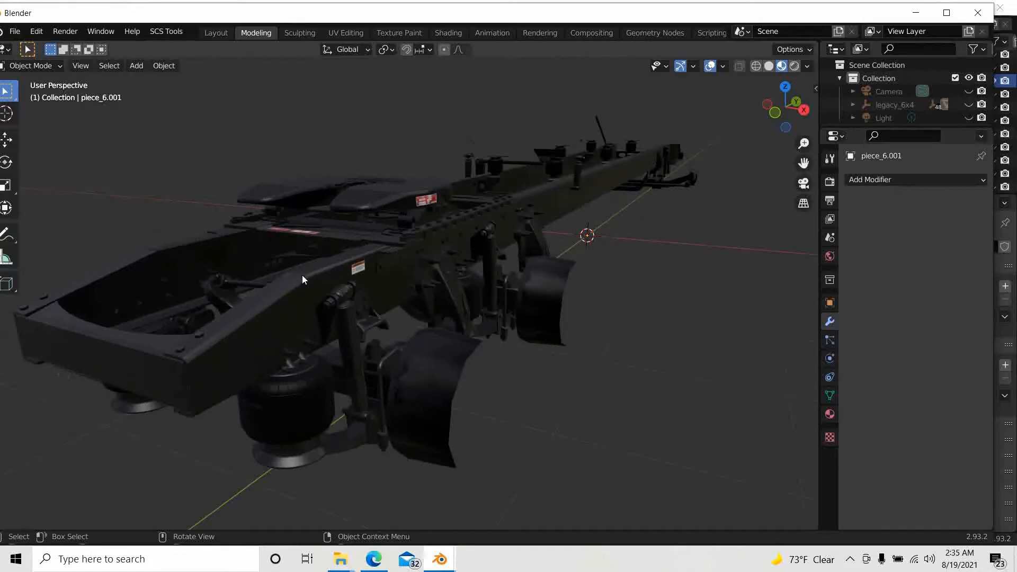
pyautogui.moveTo(270, 333); pyautogui.dragTo(245, 348, button='middle')
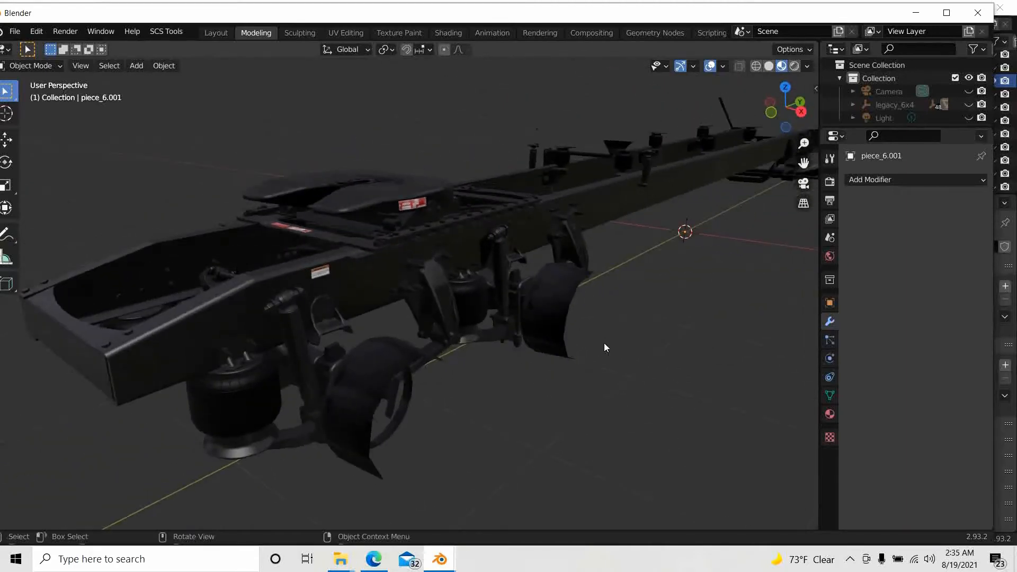
pyautogui.moveTo(603, 346); pyautogui.dragTo(398, 332, button='middle')
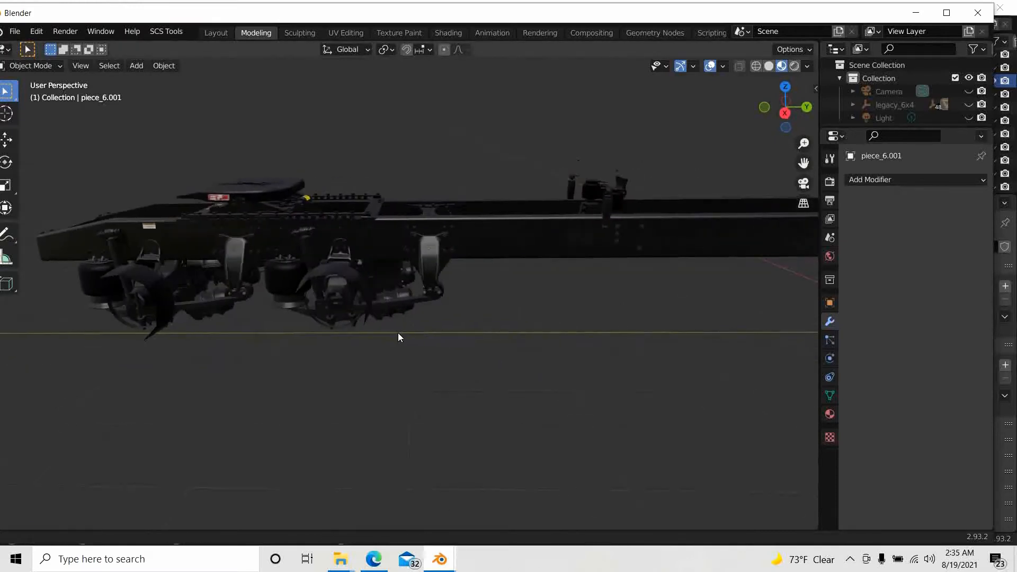
# - Measure the reference chassis's overall length from its rear end to the front tip in the right orthographic view
pyautogui.click(784, 112)
pyautogui.scroll(-3, 625, 347)
pyautogui.keyDown('shift'); pyautogui.moveTo(625, 347); pyautogui.dragTo(445, 344, button='middle'); pyautogui.keyUp('shift')
pyautogui.scroll(-2, 487, 340)
pyautogui.scroll(-2, 488, 344)
pyautogui.scroll(2, 668, 313)
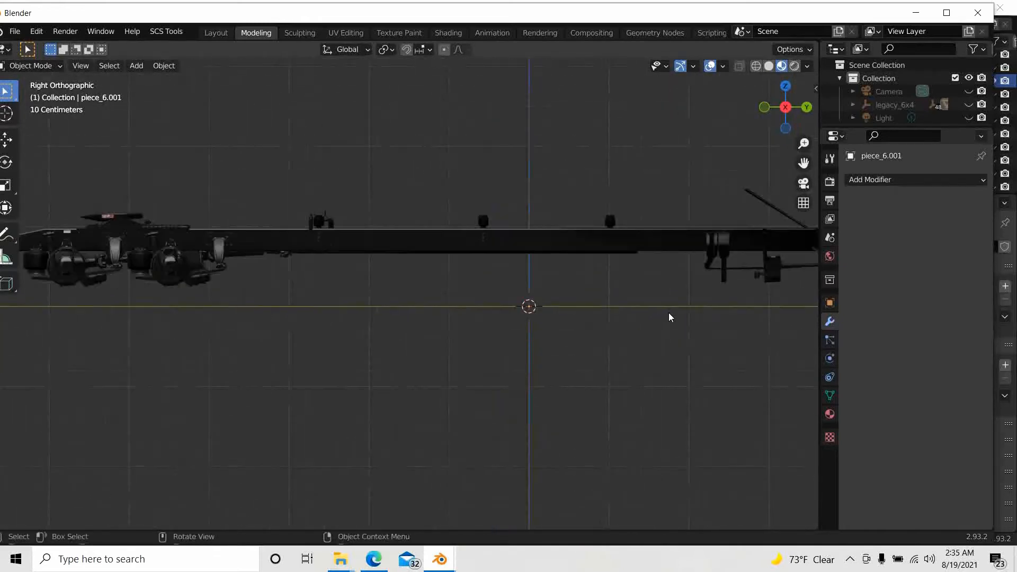
pyautogui.keyDown('shift'); pyautogui.moveTo(668, 314); pyautogui.dragTo(740, 325, button='middle'); pyautogui.keyUp('shift')
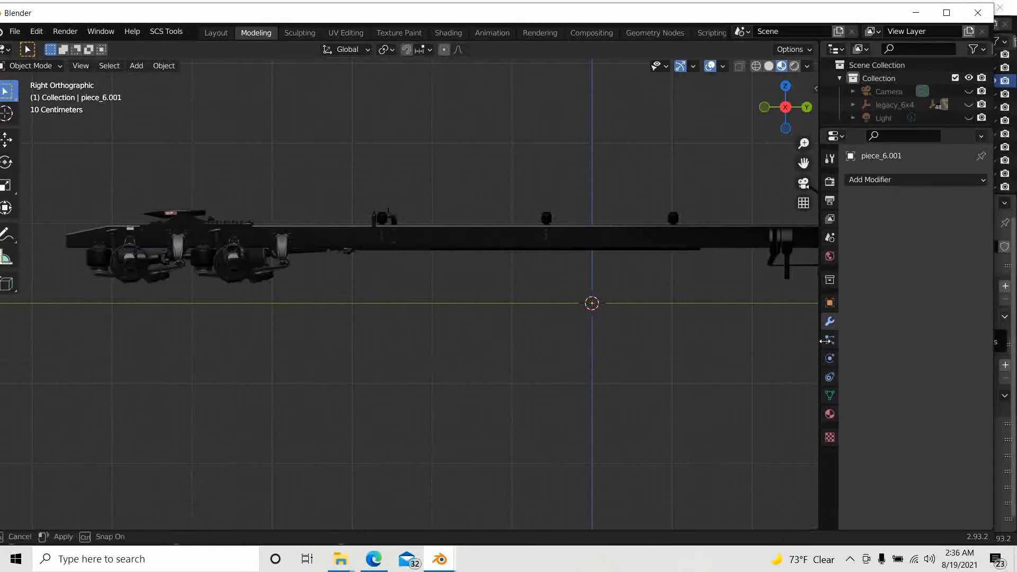
pyautogui.moveTo(819, 341); pyautogui.dragTo(897, 341)
pyautogui.scroll(-2, 615, 323)
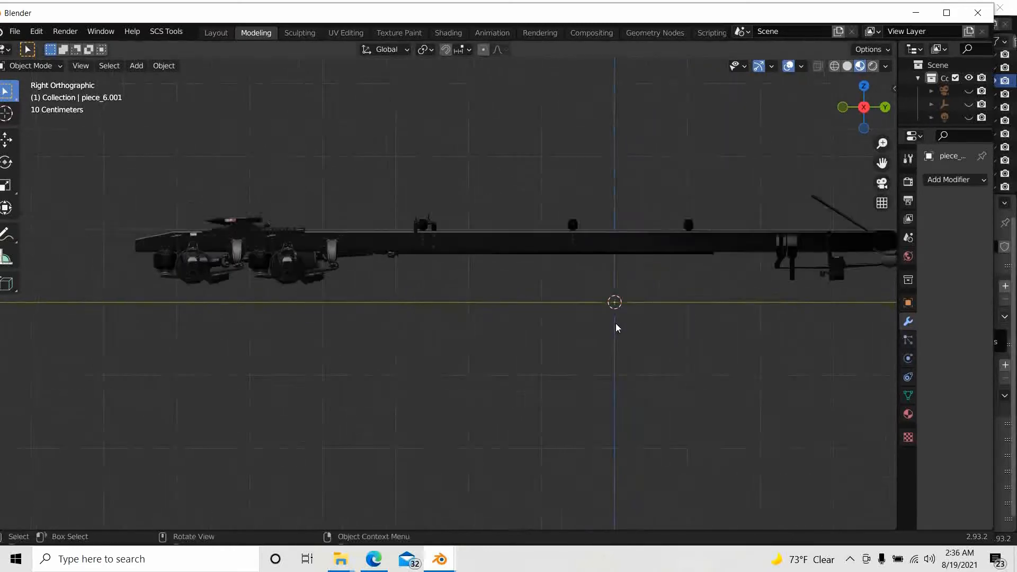
pyautogui.keyDown('shift'); pyautogui.moveTo(615, 323); pyautogui.dragTo(540, 355, button='middle'); pyautogui.keyUp('shift')
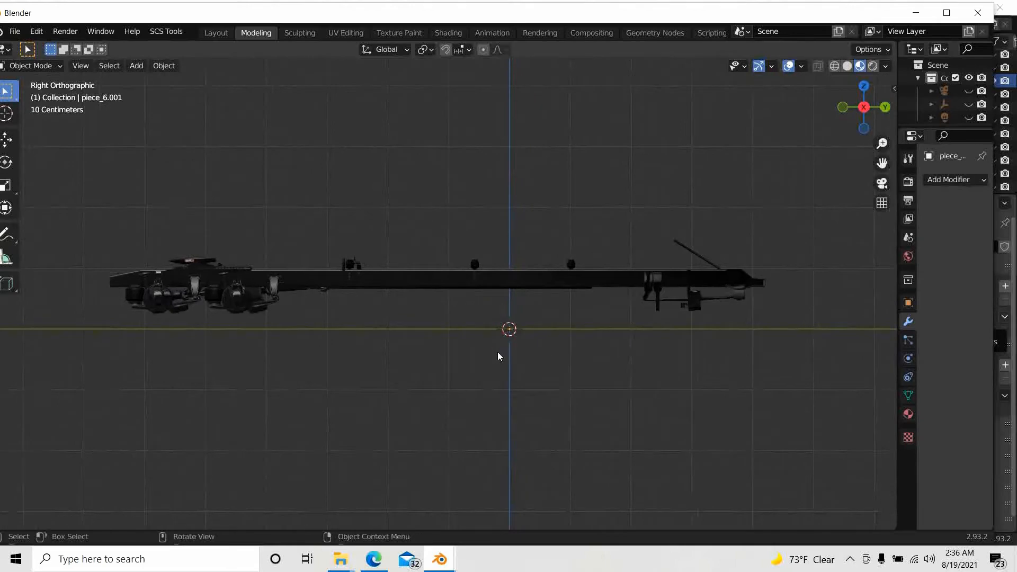
pyautogui.scroll(1, 497, 353)
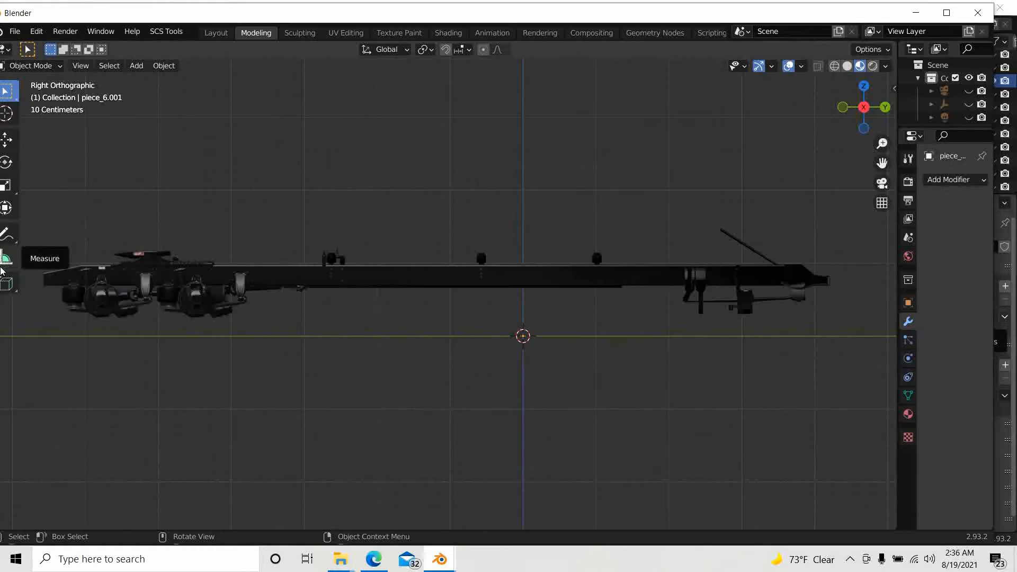
pyautogui.click(6, 262)
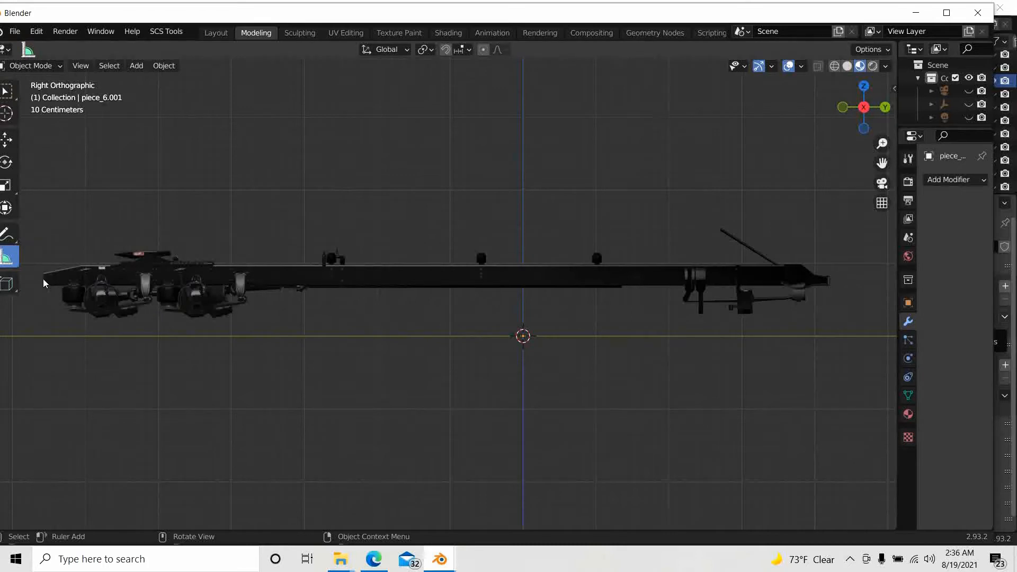
pyautogui.moveTo(43, 279); pyautogui.dragTo(831, 283)
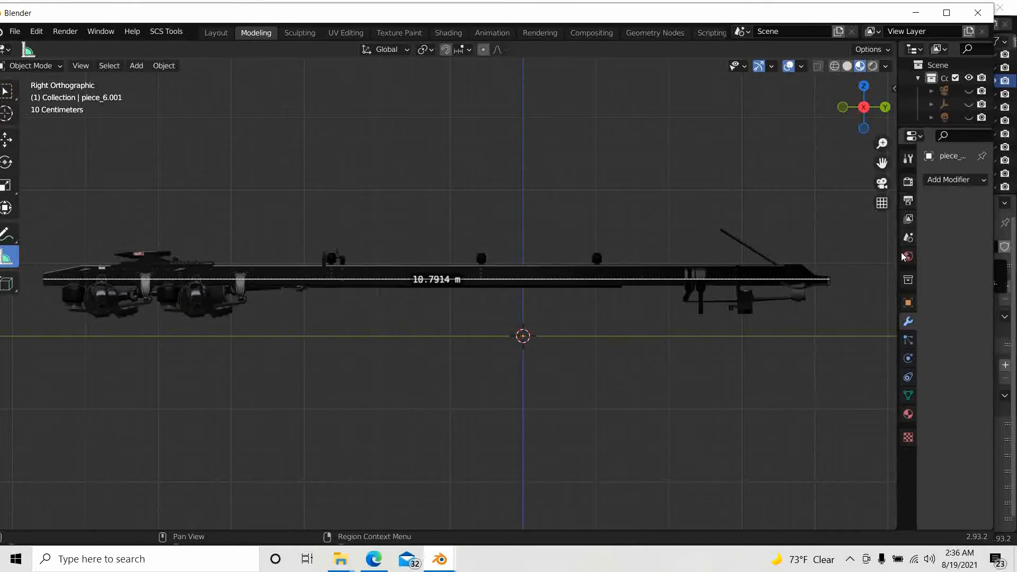
# - Set the reference scene's unit system to Imperial so the chassis length reads in feet
pyautogui.click(908, 237)
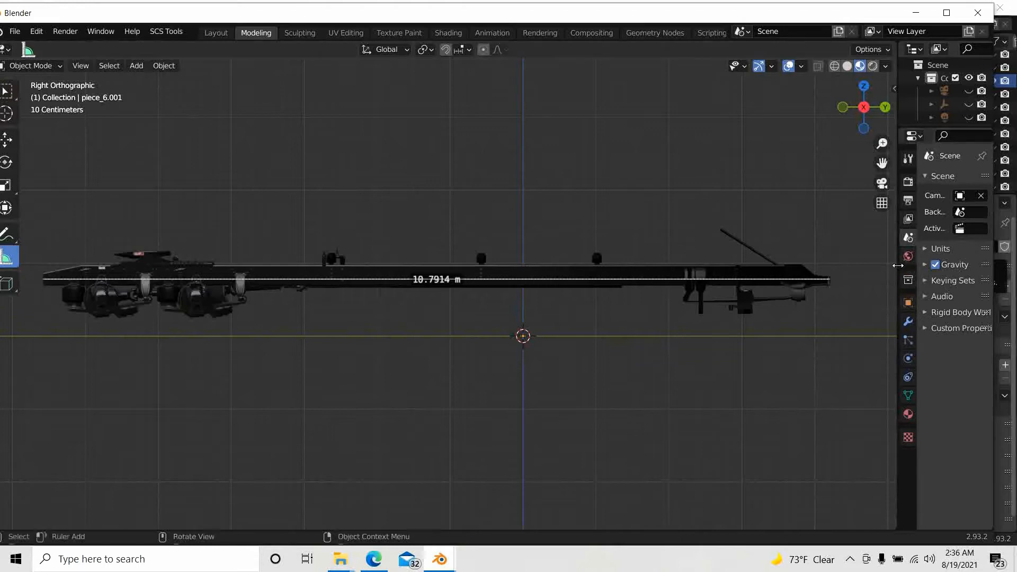
pyautogui.moveTo(898, 264); pyautogui.dragTo(859, 265)
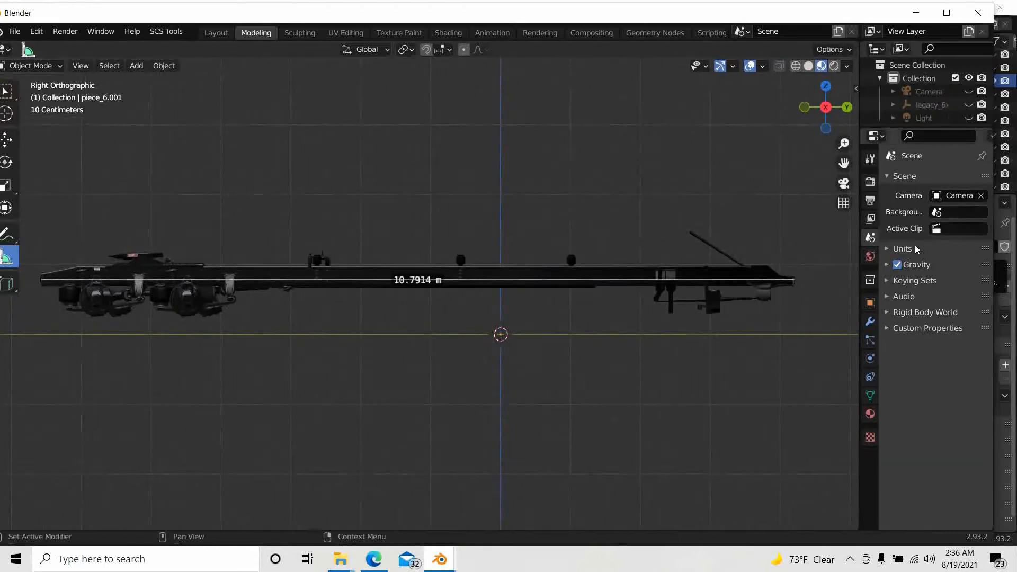
pyautogui.click(890, 248)
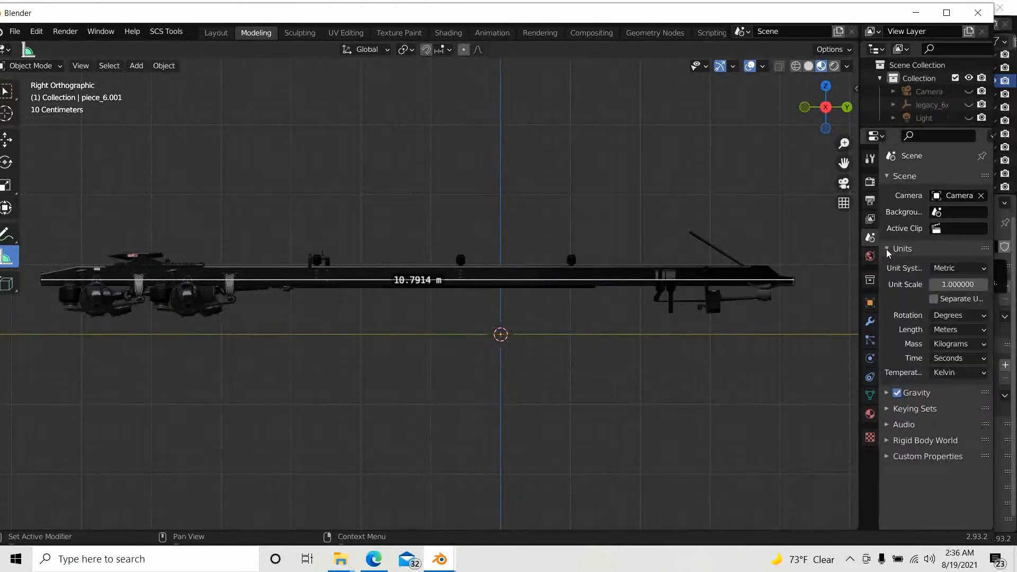
pyautogui.click(983, 273)
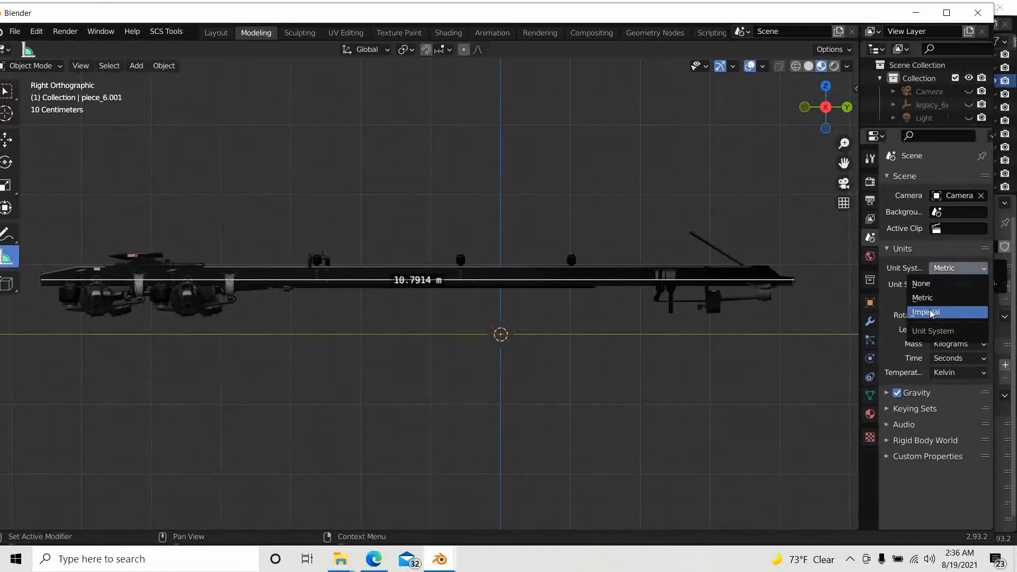
pyautogui.click(937, 307)
pyautogui.scroll(2, 395, 329)
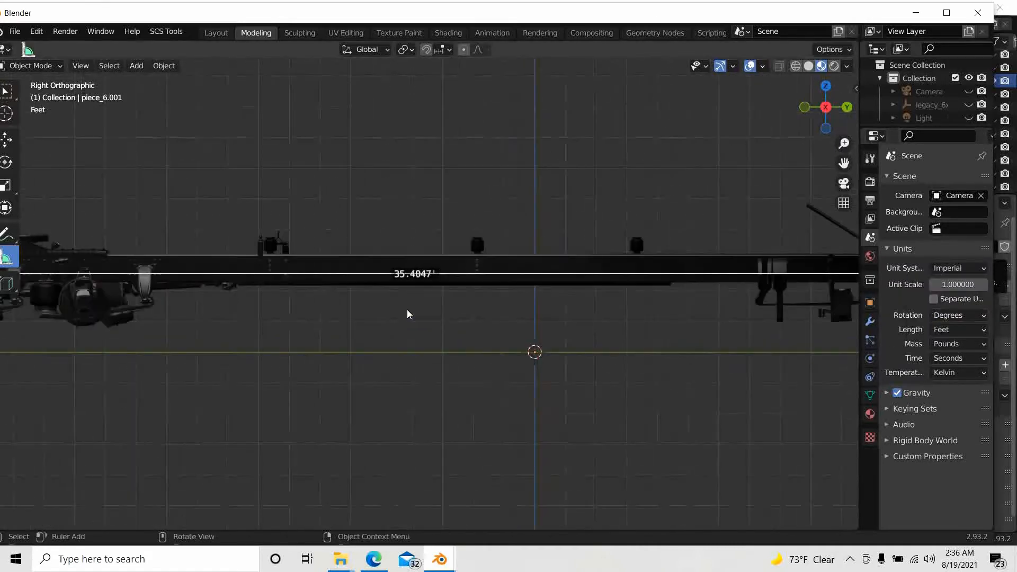
pyautogui.scroll(-2, 420, 312)
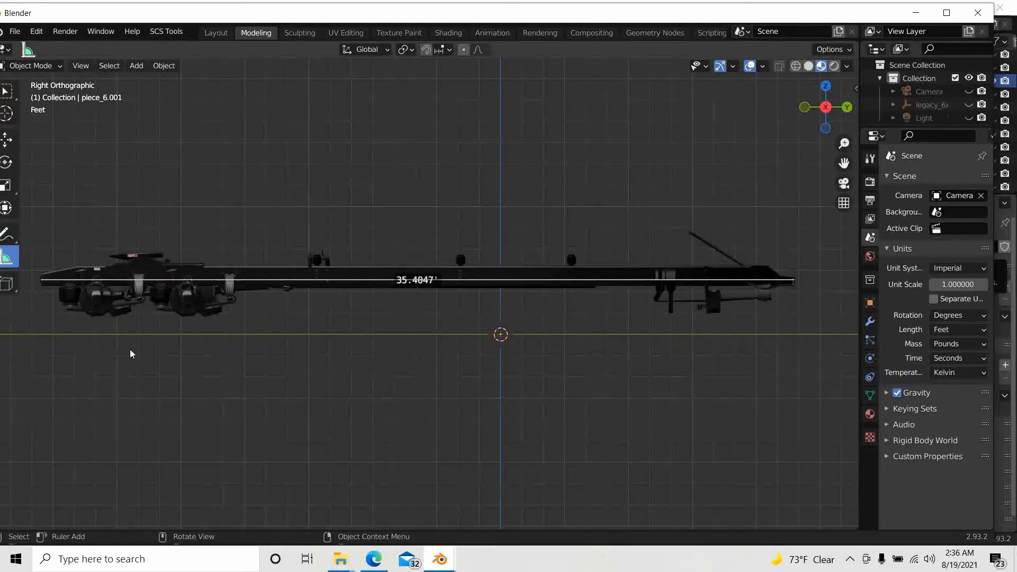
# - Measure the reference chassis's wheelbase from the midpoint between the rear axles to the front axle in the right orthographic view
pyautogui.scroll(1, 131, 354)
pyautogui.keyDown('shift'); pyautogui.moveTo(131, 354); pyautogui.dragTo(224, 352, button='middle'); pyautogui.keyUp('shift')
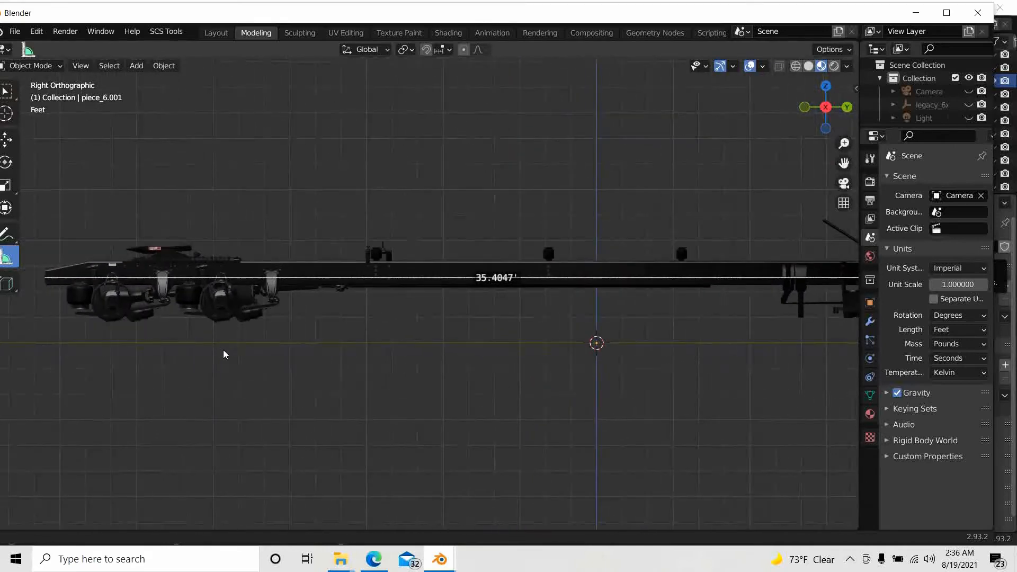
pyautogui.moveTo(295, 370); pyautogui.dragTo(233, 369, button='middle')
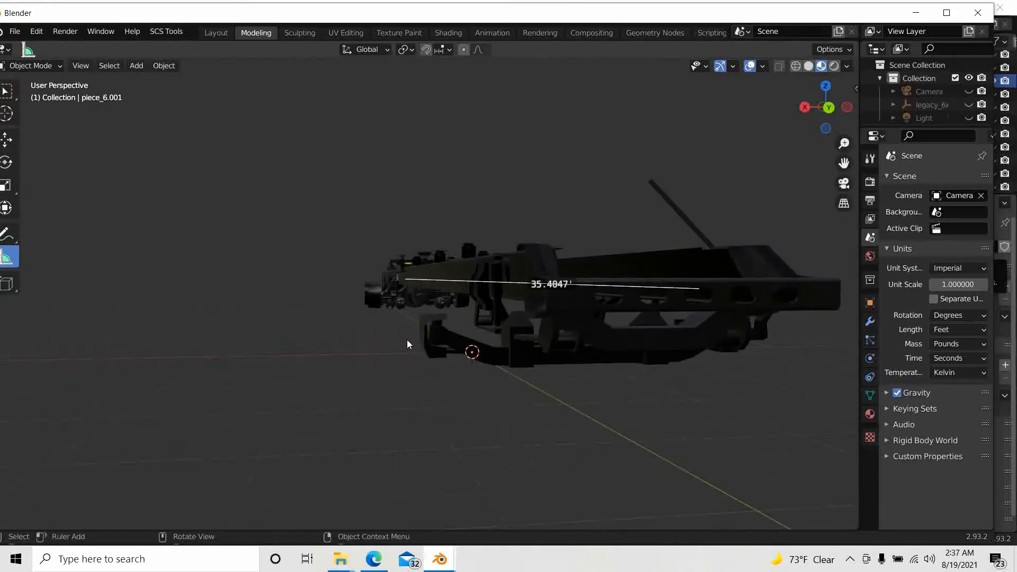
pyautogui.moveTo(397, 369); pyautogui.dragTo(566, 381, button='middle')
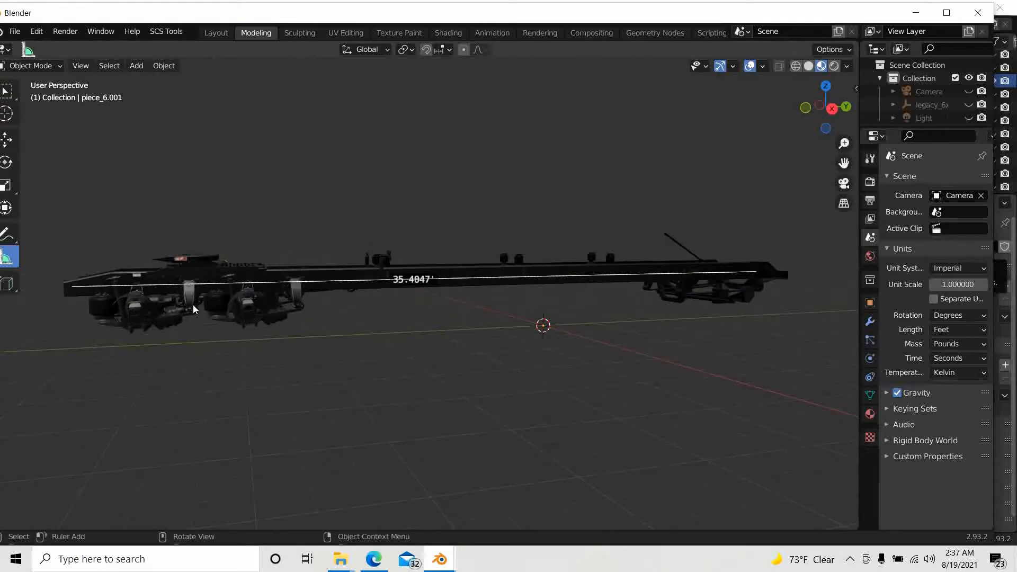
pyautogui.click(832, 108)
pyautogui.keyDown('shift'); pyautogui.moveTo(247, 332); pyautogui.dragTo(200, 295, button='middle'); pyautogui.keyUp('shift')
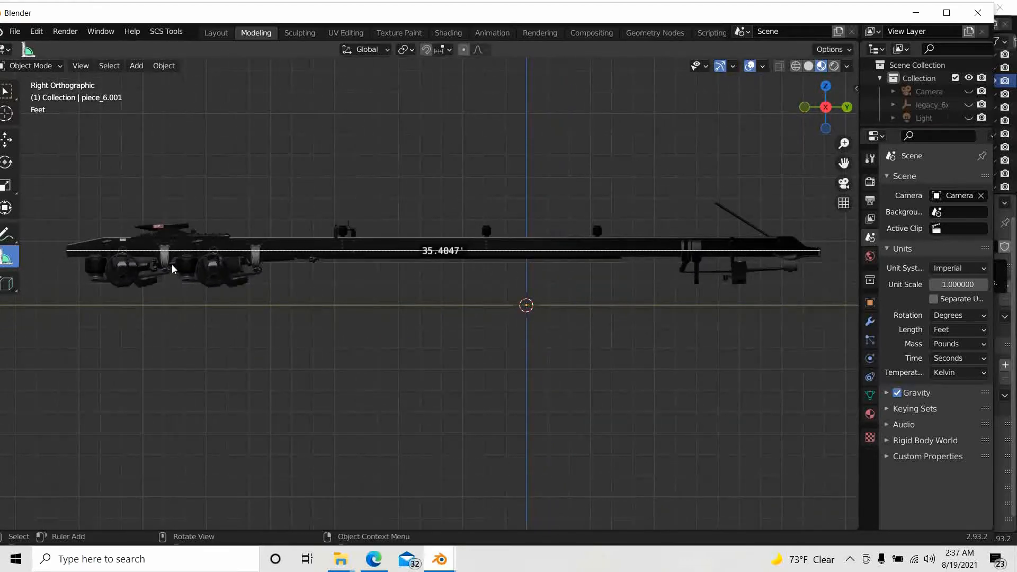
pyautogui.moveTo(170, 265); pyautogui.dragTo(740, 265)
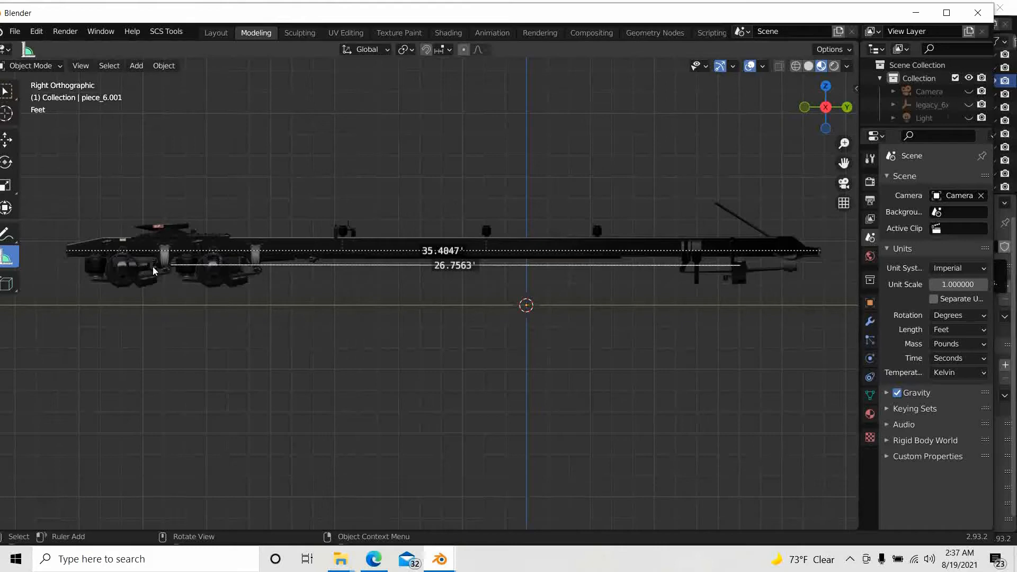
pyautogui.scroll(5, 423, 307)
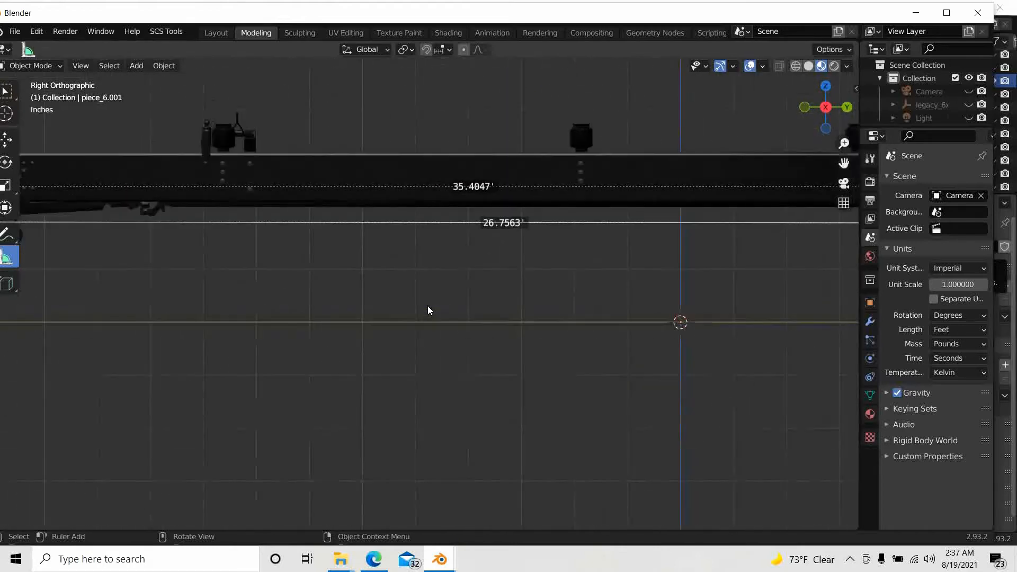
pyautogui.scroll(-5, 428, 310)
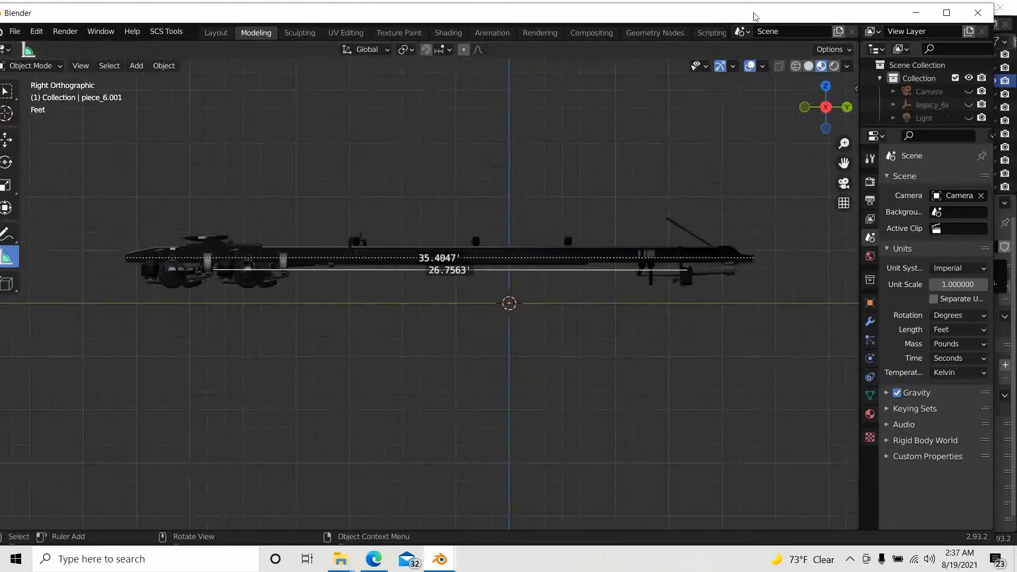
# - Switch to the frame1.blend window, view the piece_0.001 frame rails in right orthographic view and enter Edit Mode on them
pyautogui.click(441, 558)
pyautogui.moveTo(441, 560)
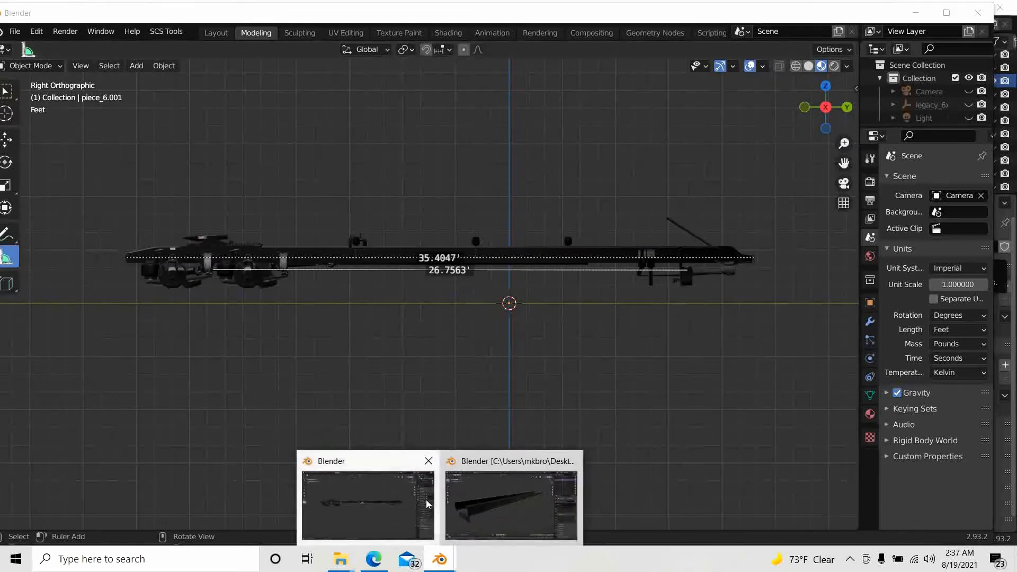
pyautogui.click(489, 503)
pyautogui.scroll(5, 439, 436)
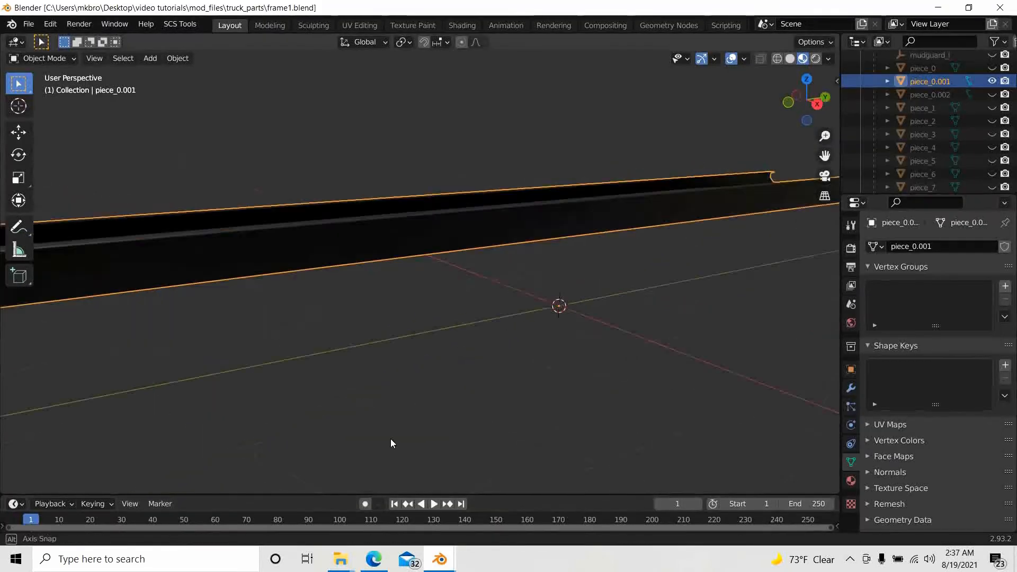
pyautogui.moveTo(390, 438); pyautogui.dragTo(371, 424, button='middle')
pyautogui.scroll(-4, 383, 439)
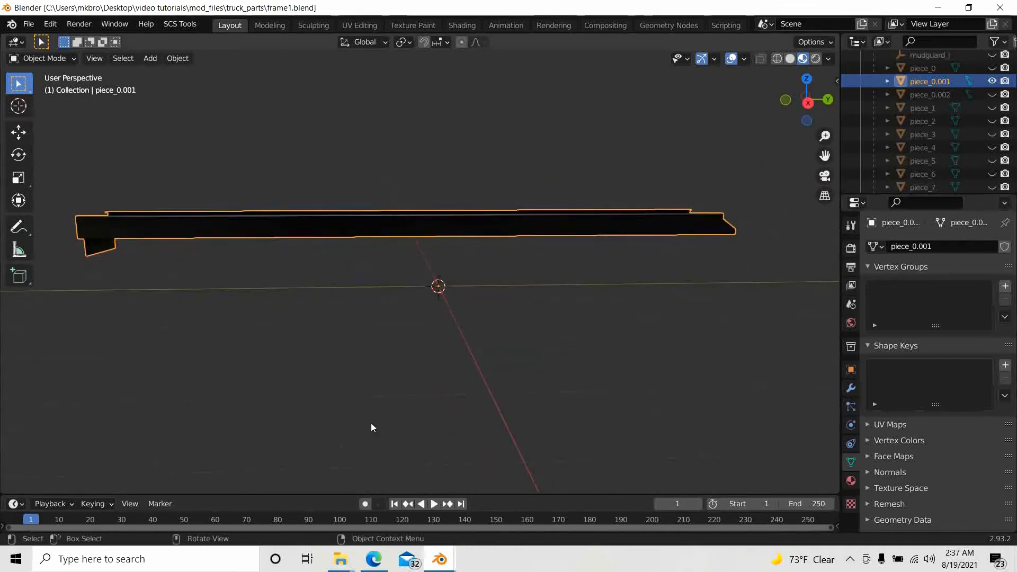
pyautogui.click(807, 103)
pyautogui.keyDown('shift'); pyautogui.moveTo(341, 368); pyautogui.dragTo(497, 382, button='middle'); pyautogui.keyUp('shift')
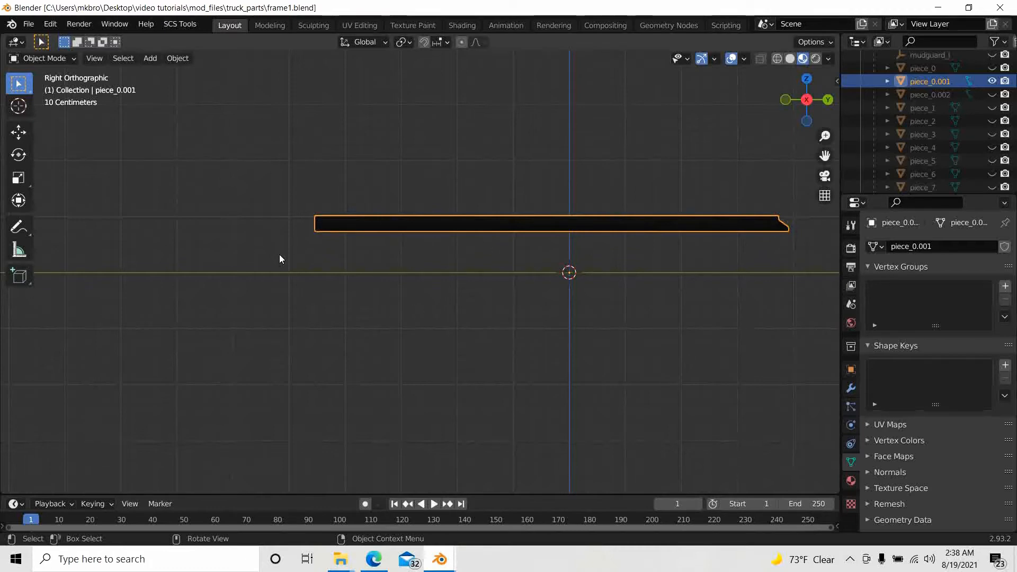
pyautogui.press('Tab')
pyautogui.scroll(5, 280, 259)
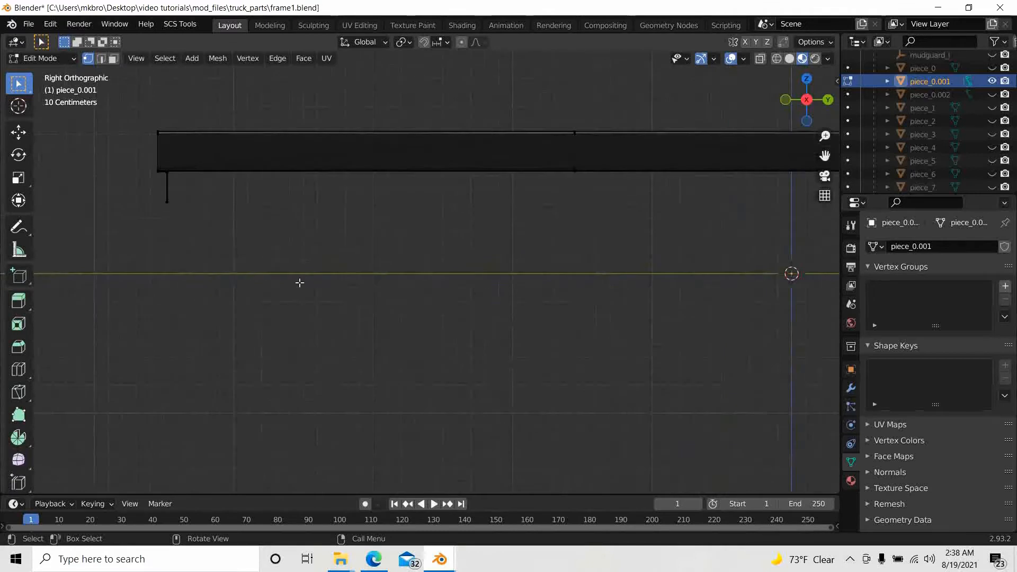
# - Delete the vertices of the linked cross plate hanging between the frame rails at their rear end
pyautogui.moveTo(267, 324); pyautogui.dragTo(412, 241, button='middle')
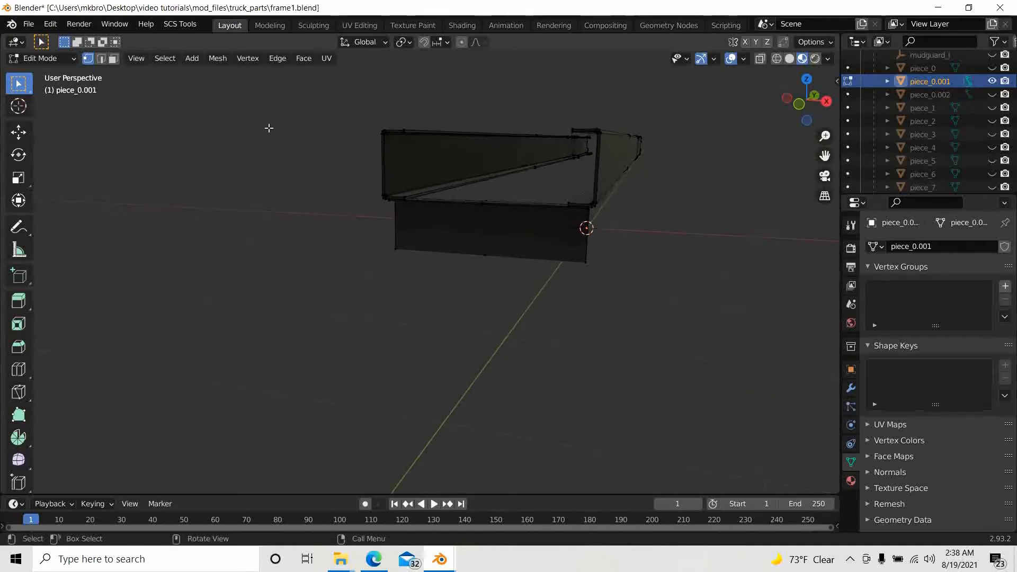
pyautogui.moveTo(469, 191); pyautogui.dragTo(506, 287)
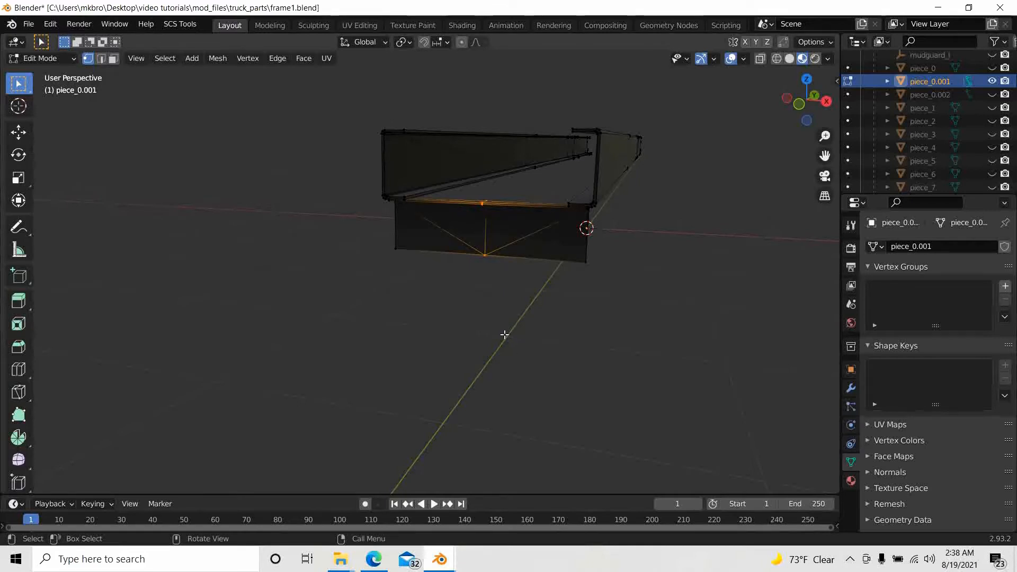
pyautogui.hotkey('ctrl', 'l')
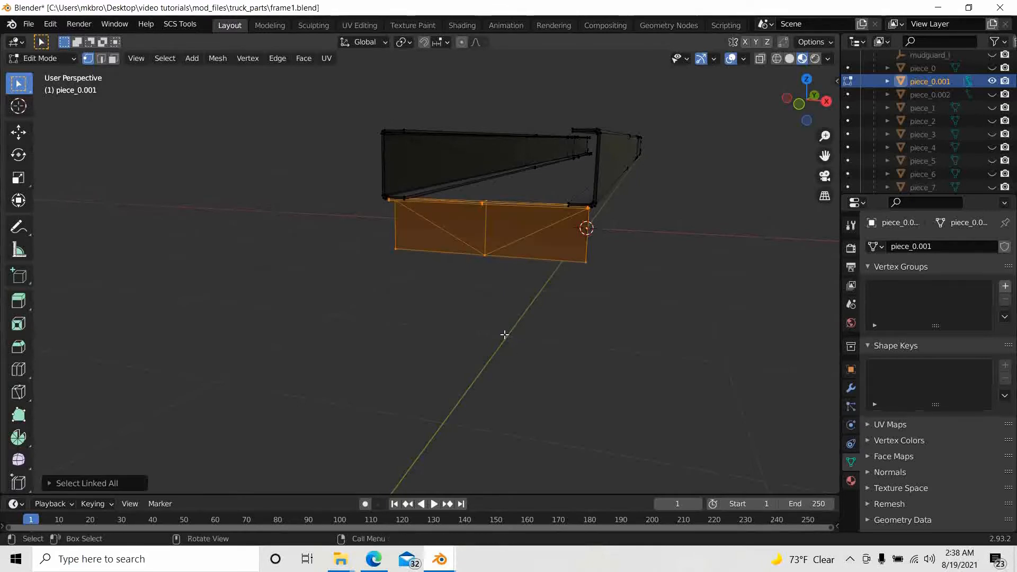
pyautogui.press('x')
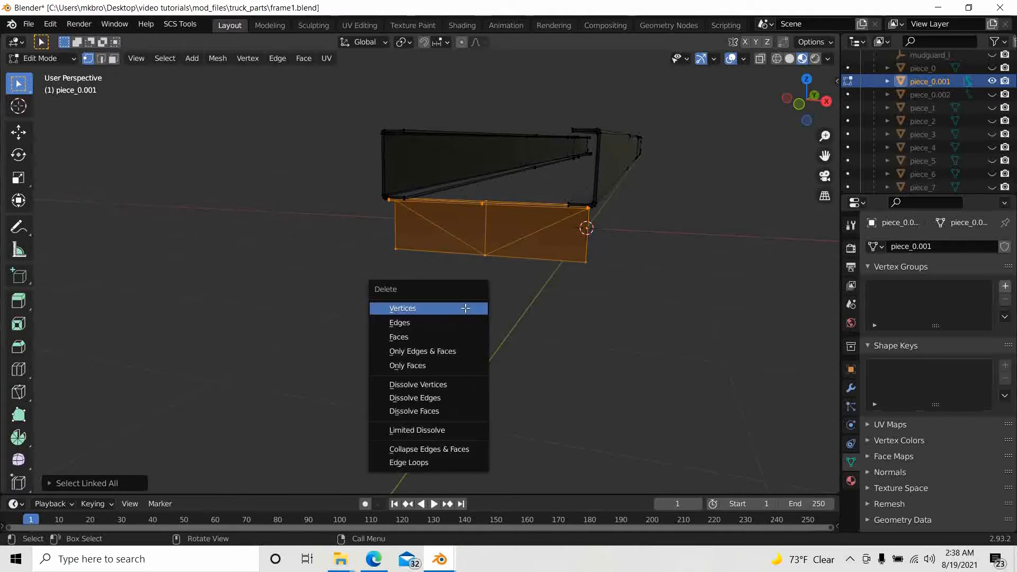
pyautogui.click(467, 312)
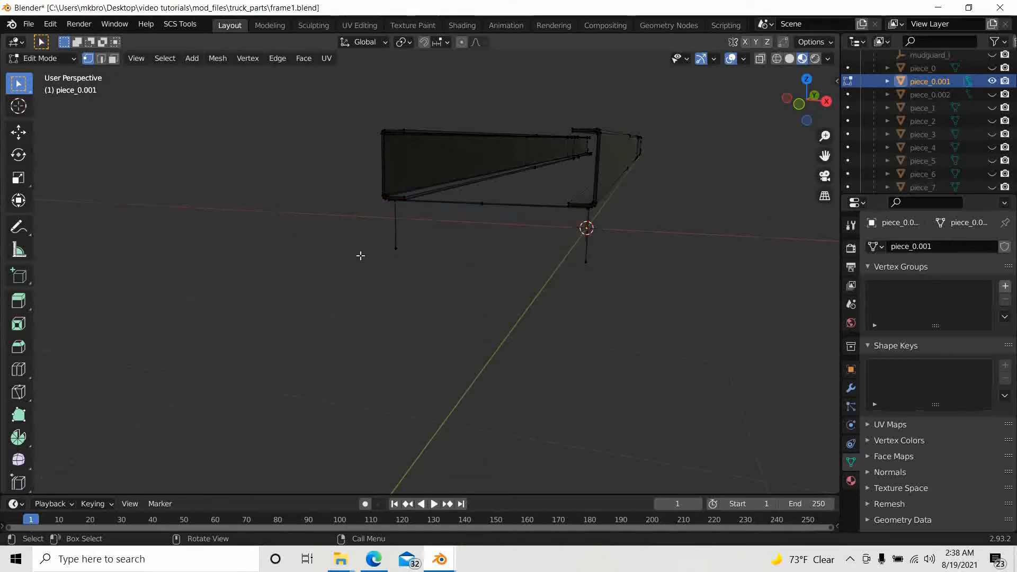
# - Delete the vertices of the two leftover side pieces hanging below the rear ends of the rails
pyautogui.moveTo(359, 229); pyautogui.dragTo(650, 314)
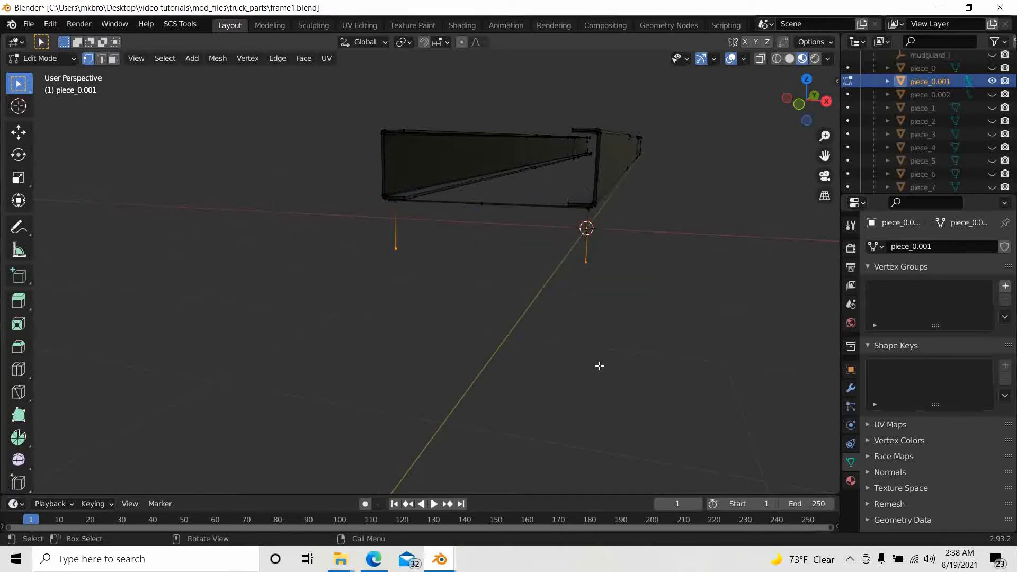
pyautogui.hotkey('ctrl', 'l')
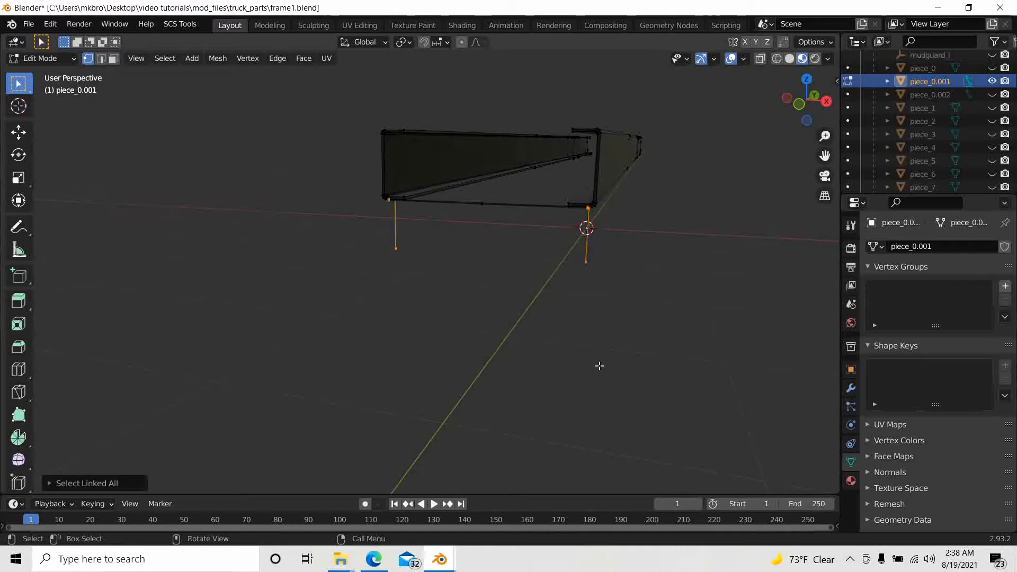
pyautogui.press('x')
pyautogui.click(592, 365)
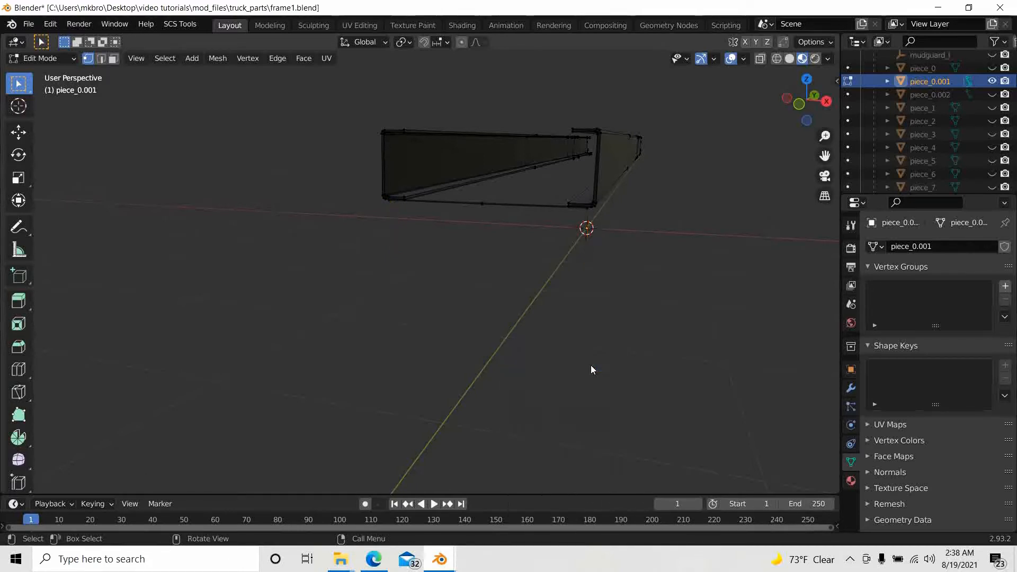
# - Delete the vertices of the thin linked strip that joins the lower flanges of both rails at the rear
pyautogui.moveTo(600, 365); pyautogui.dragTo(565, 356, button='middle')
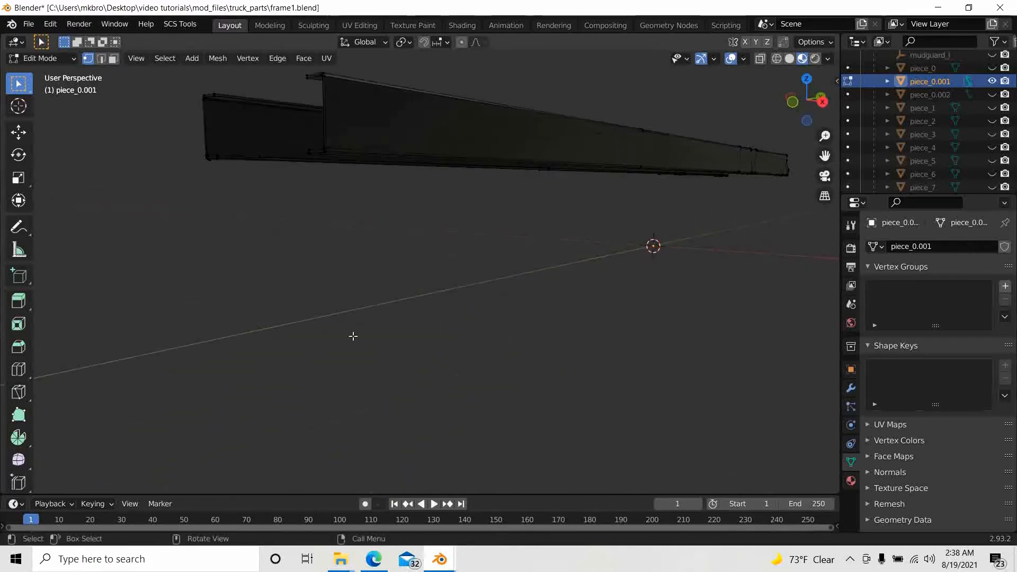
pyautogui.scroll(2, 352, 335)
pyautogui.moveTo(279, 261); pyautogui.dragTo(340, 304, button='middle')
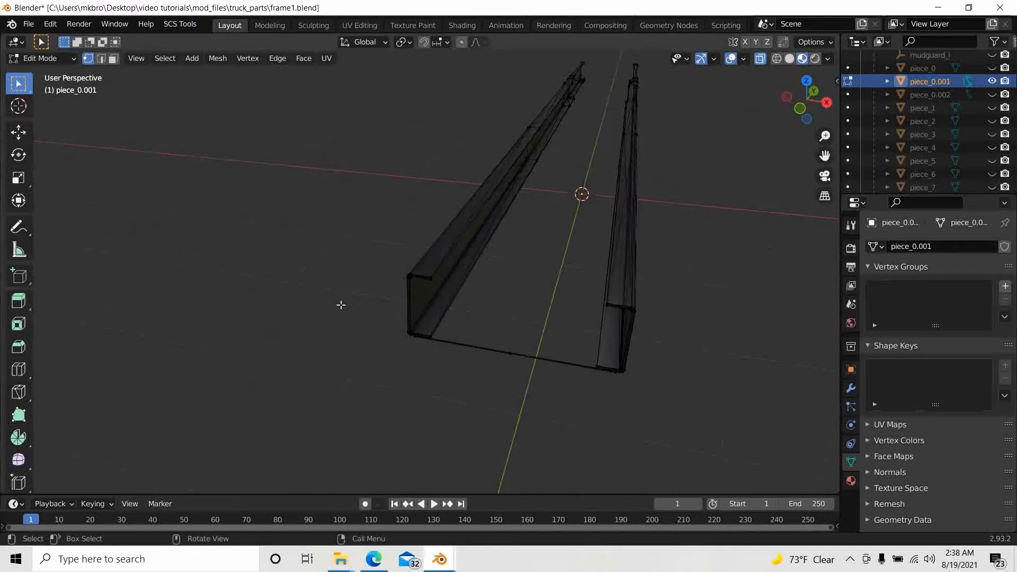
pyautogui.click(506, 354)
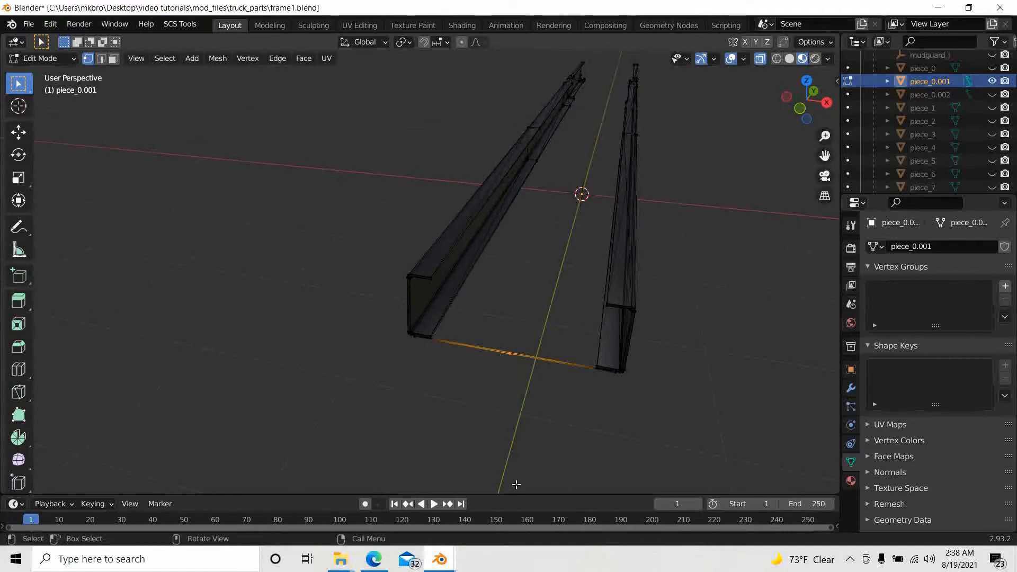
pyautogui.hotkey('ctrl', 'l')
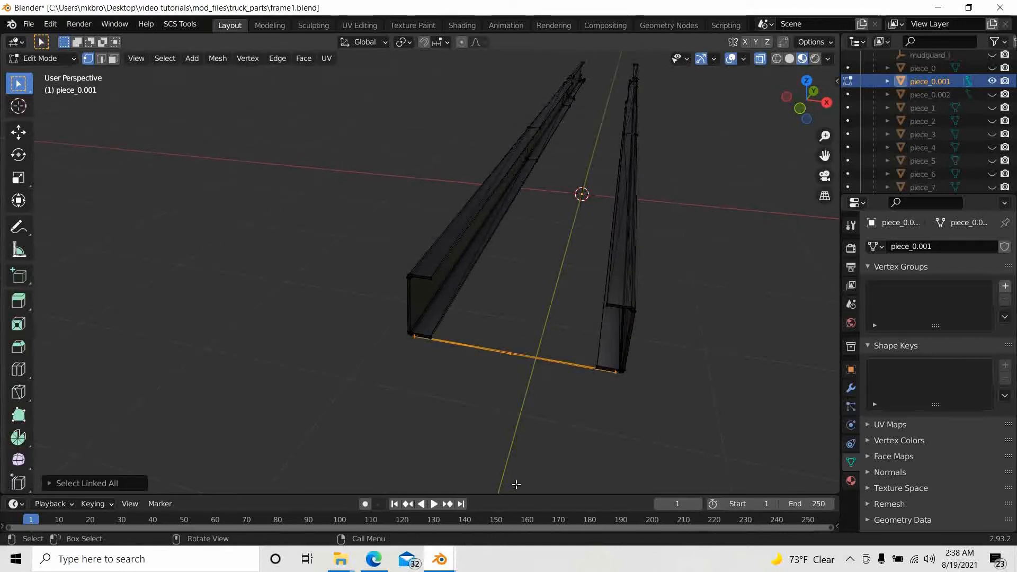
pyautogui.press('x')
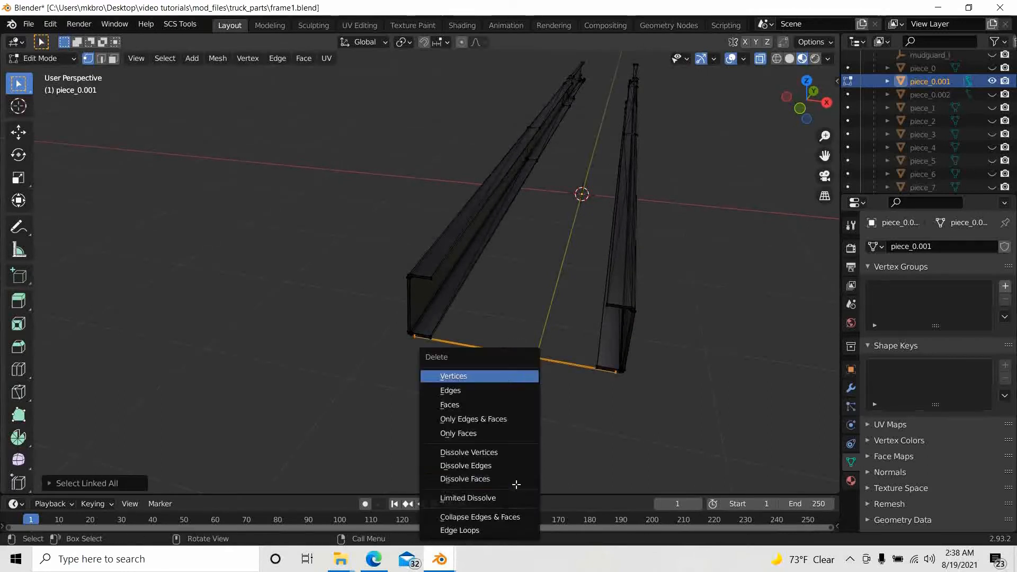
pyautogui.click(464, 376)
# - View the rails in right orthographic view, check the reference chassis's length and wheelbase rulers in the other Blender window, and return to frame1.blend
pyautogui.moveTo(658, 424); pyautogui.dragTo(529, 408, button='middle')
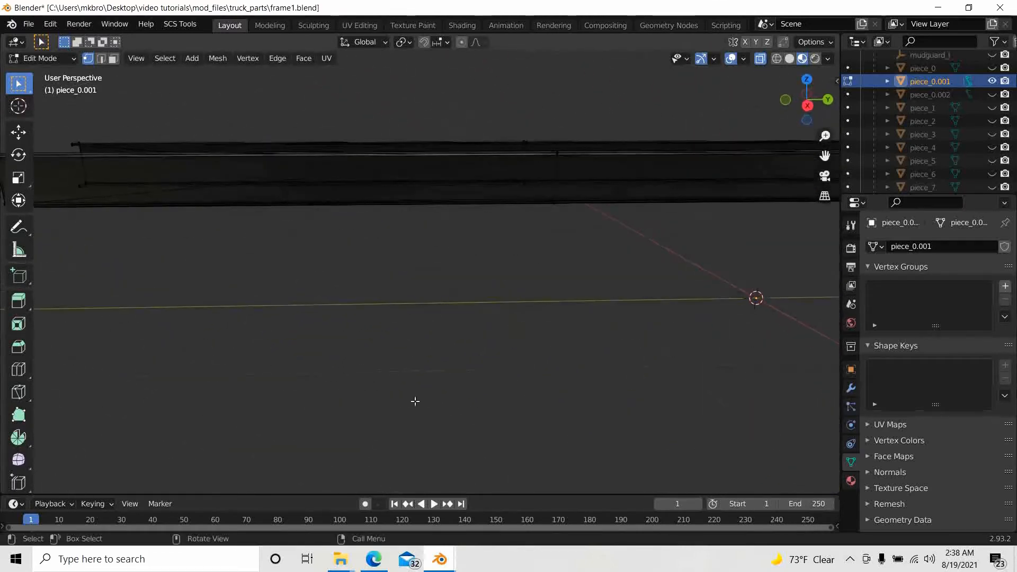
pyautogui.keyDown('shift'); pyautogui.moveTo(390, 399); pyautogui.dragTo(531, 399, button='middle'); pyautogui.keyUp('shift')
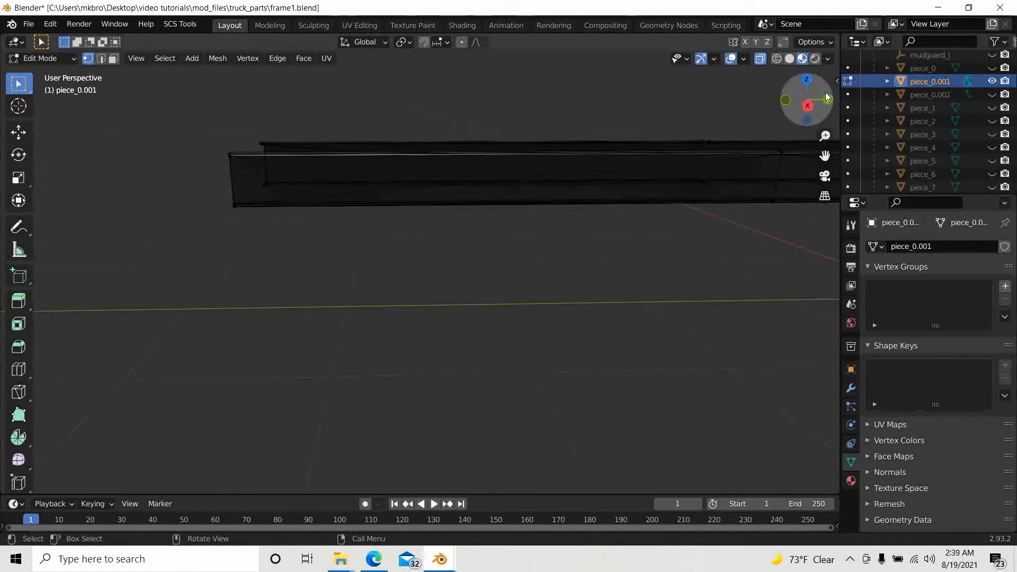
pyautogui.click(807, 105)
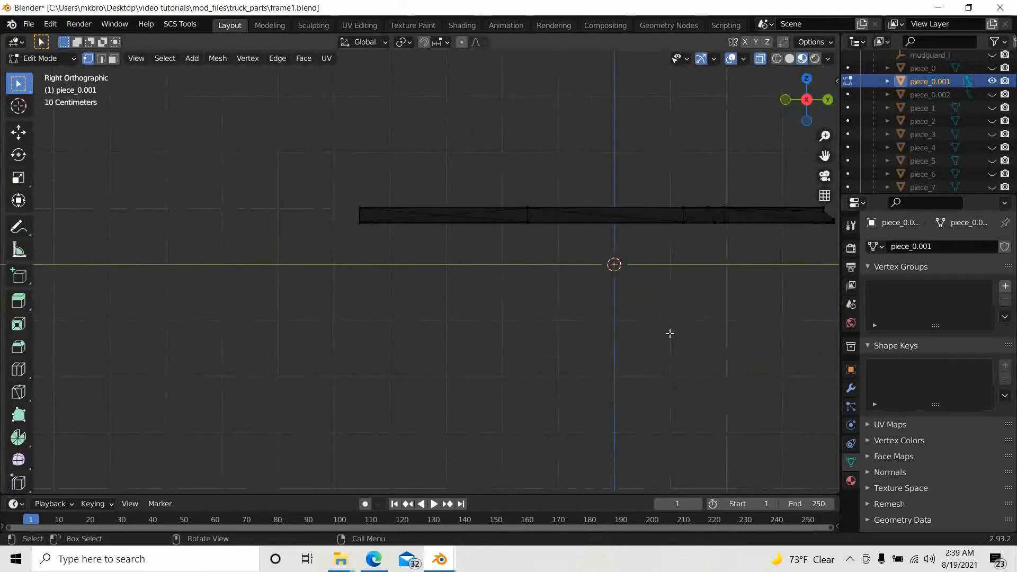
pyautogui.keyDown('shift'); pyautogui.moveTo(678, 350); pyautogui.dragTo(579, 350, button='middle'); pyautogui.keyUp('shift')
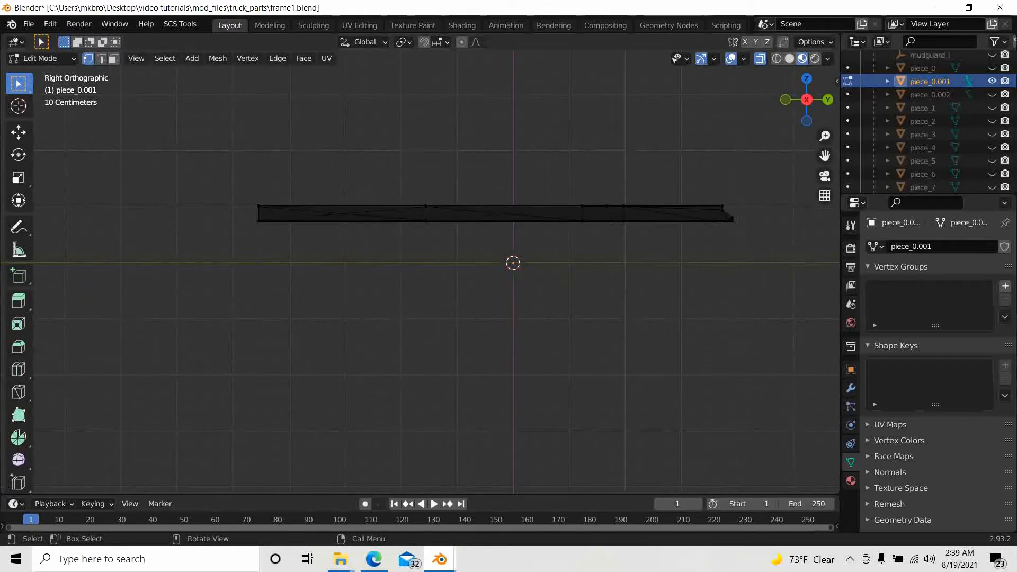
pyautogui.moveTo(440, 559)
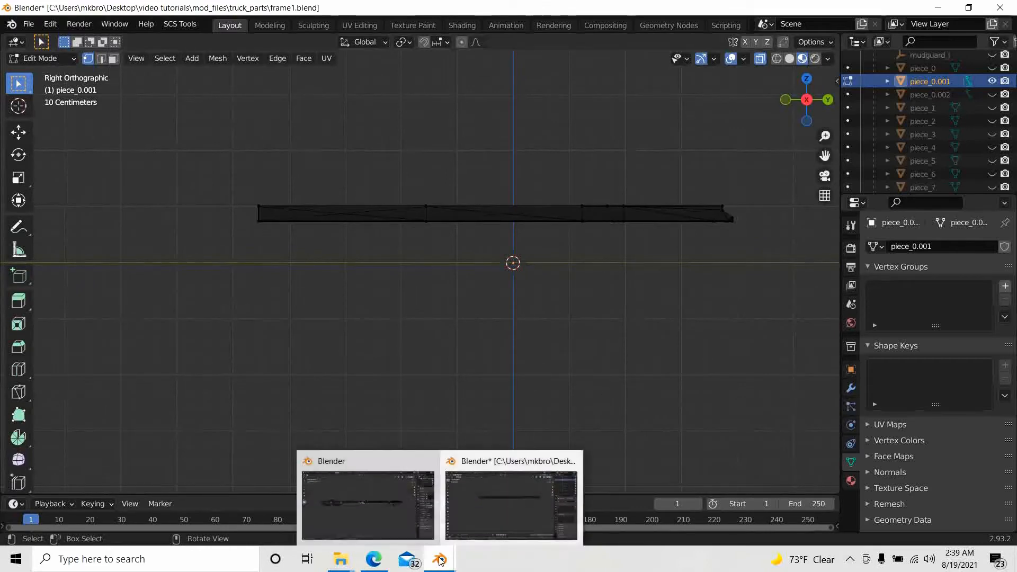
pyautogui.click(369, 510)
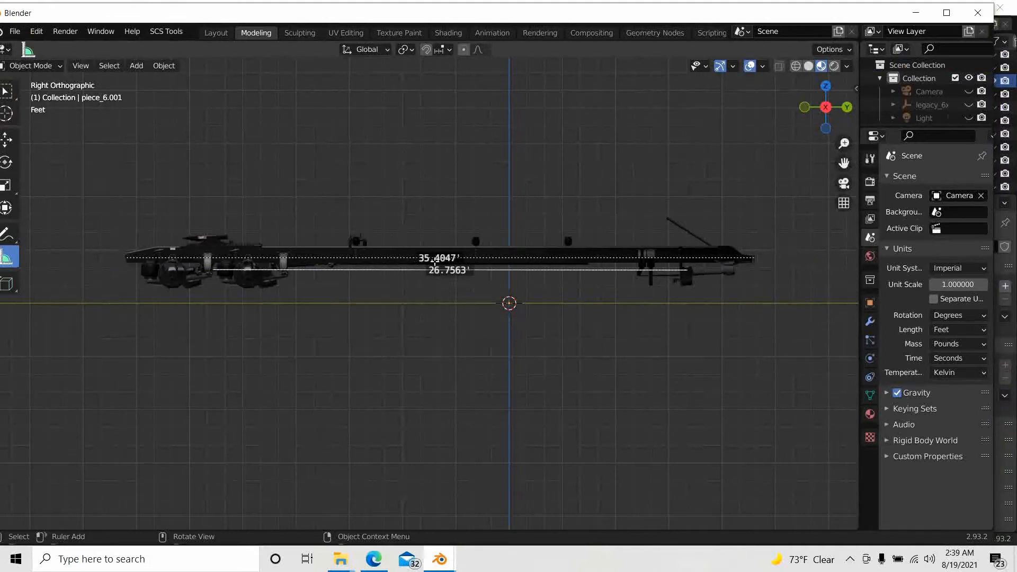
pyautogui.click(441, 559)
pyautogui.click(510, 500)
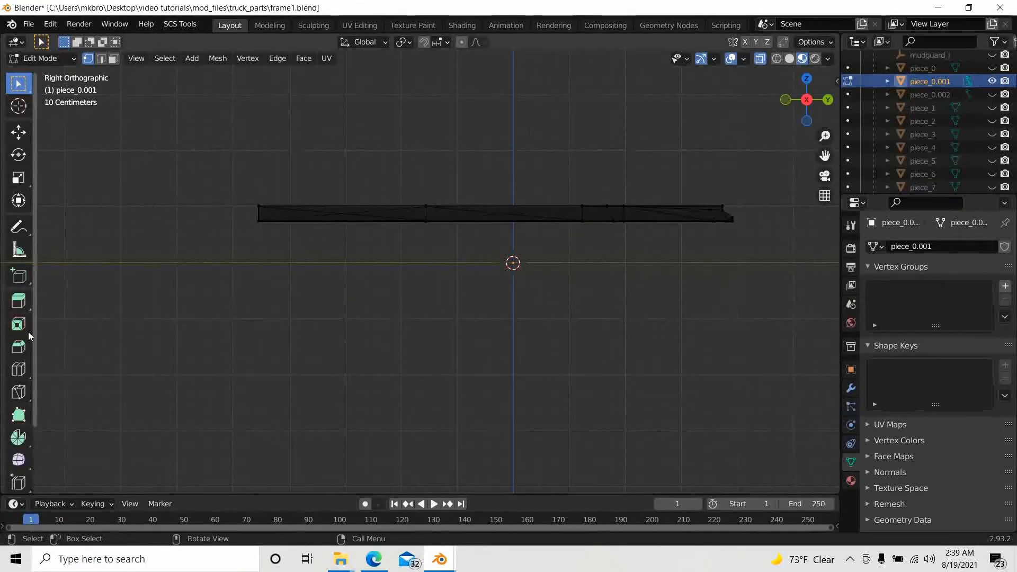
# - Switch to the Modeling workspace and show the frame rails in right orthographic view with X-ray enabled
pyautogui.click(18, 249)
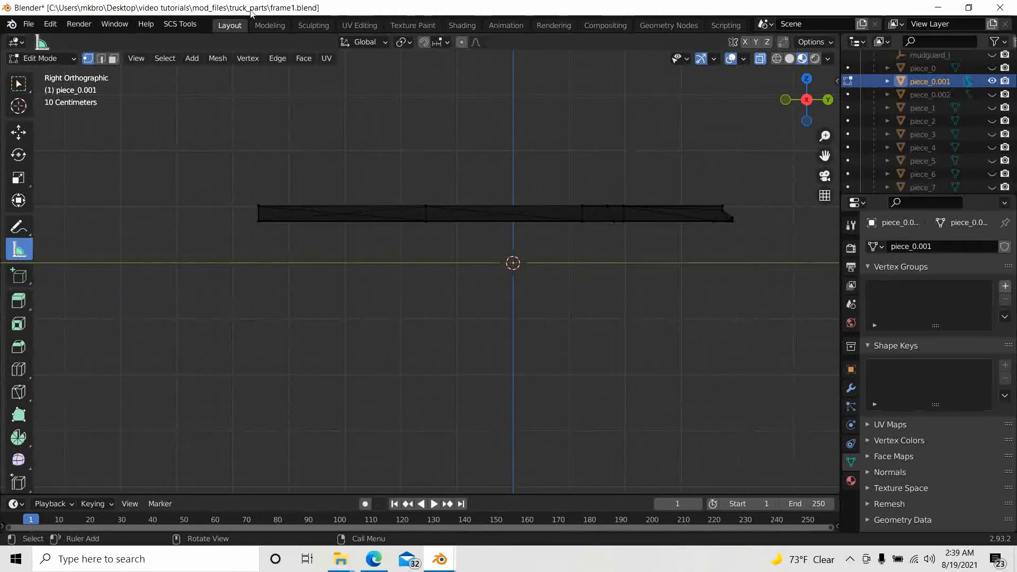
pyautogui.click(269, 25)
pyautogui.moveTo(323, 312); pyautogui.dragTo(276, 360, button='middle')
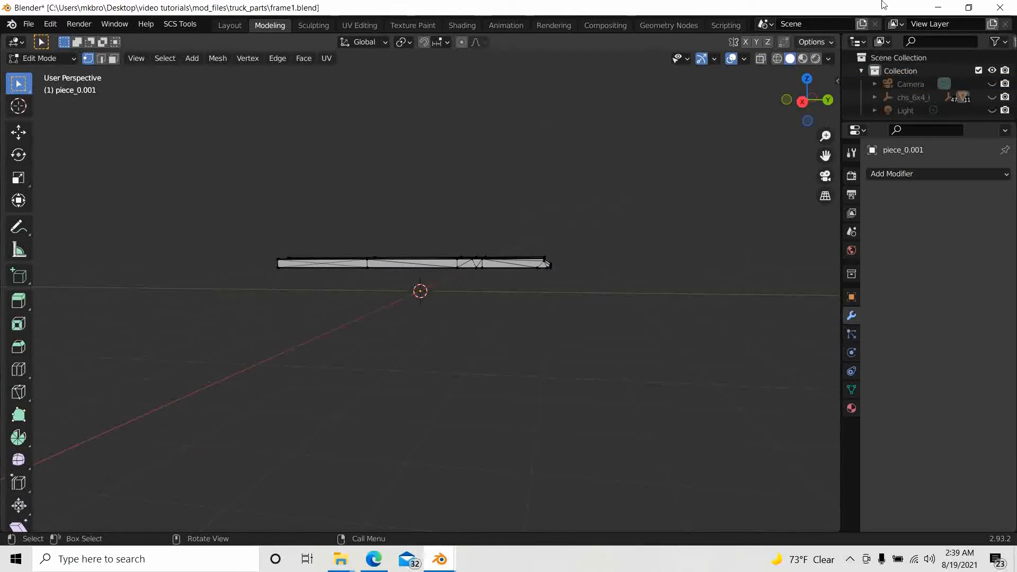
pyautogui.click(799, 102)
pyautogui.scroll(4, 345, 299)
pyautogui.keyDown('shift'); pyautogui.moveTo(372, 397); pyautogui.dragTo(490, 405, button='middle'); pyautogui.keyUp('shift')
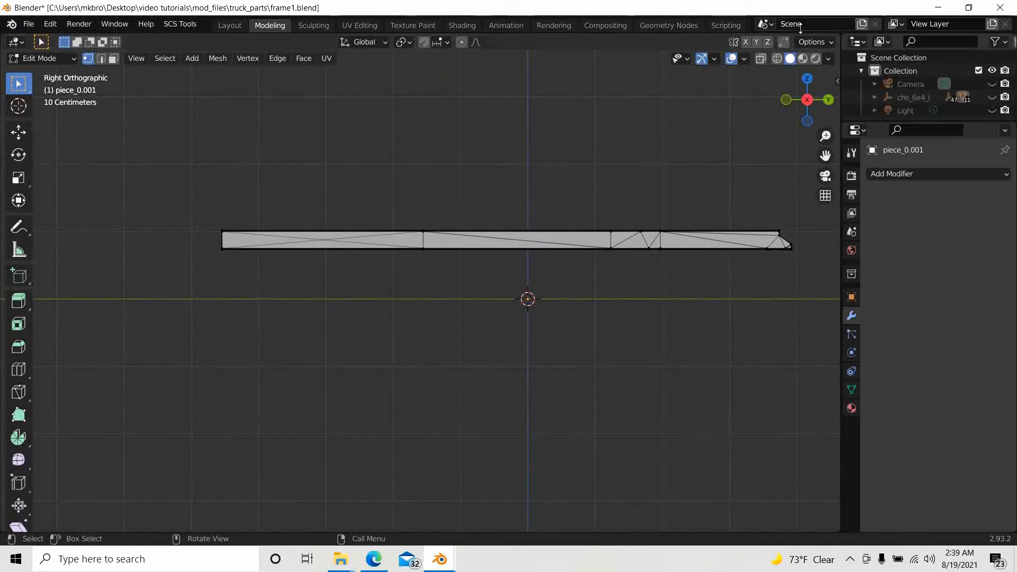
pyautogui.click(761, 58)
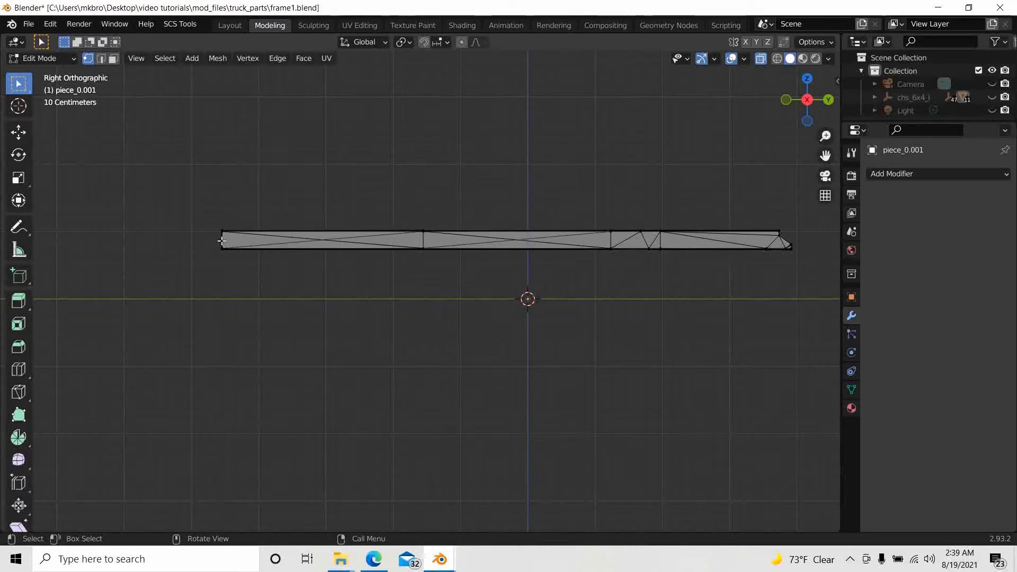
pyautogui.press('k')
pyautogui.click(790, 246)
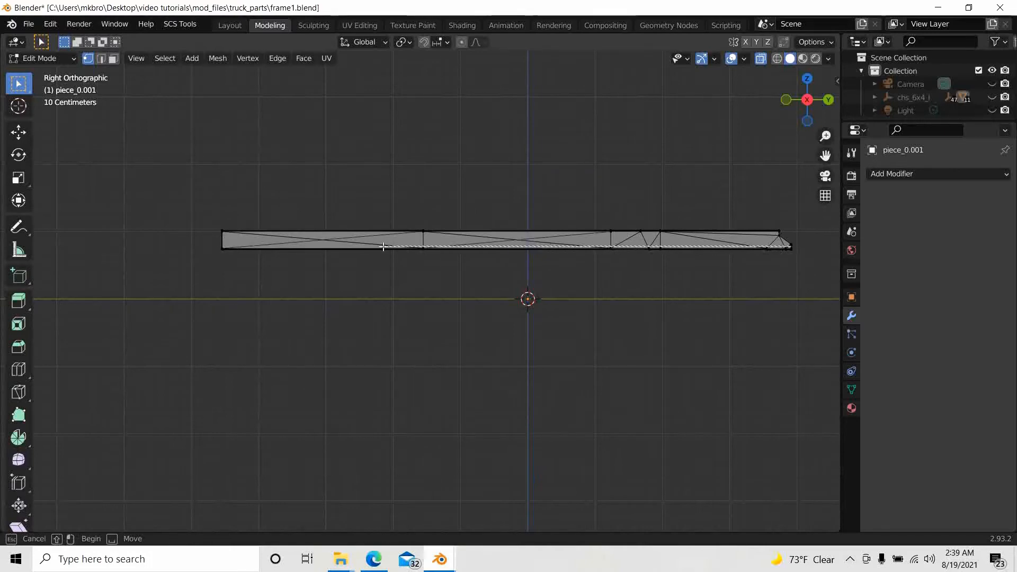
pyautogui.click(198, 242)
pyautogui.press('Return')
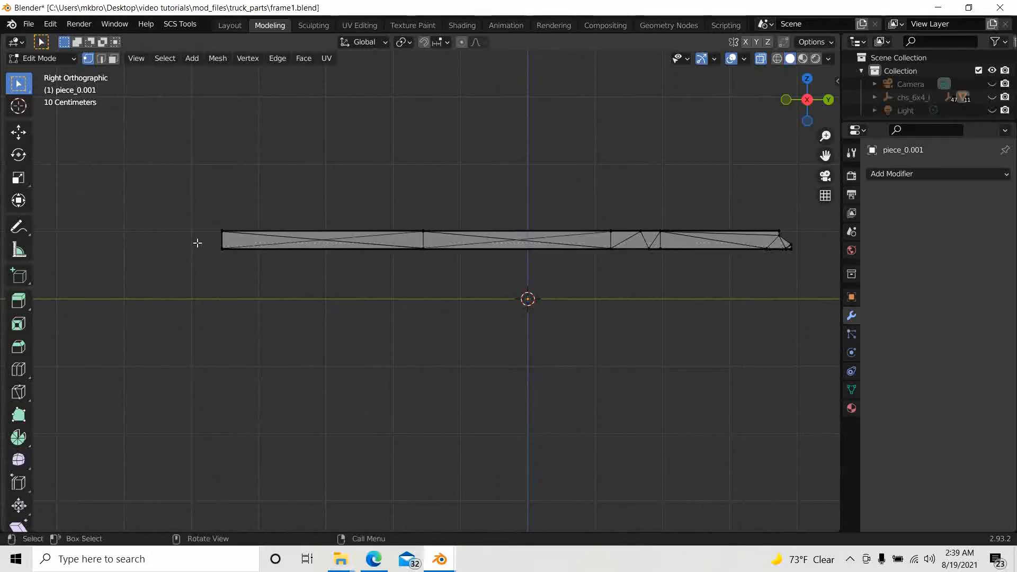
# - Draw a ruler about 10.94 m long from the rails' front tip past their rear end, and set the unit system to Imperial
pyautogui.click(19, 251)
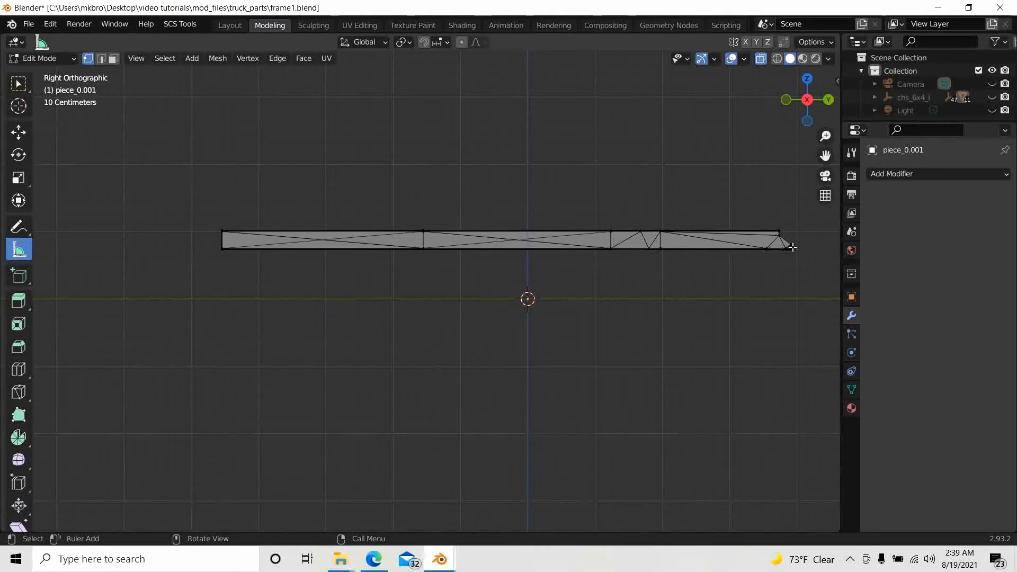
pyautogui.moveTo(793, 247); pyautogui.dragTo(56, 247)
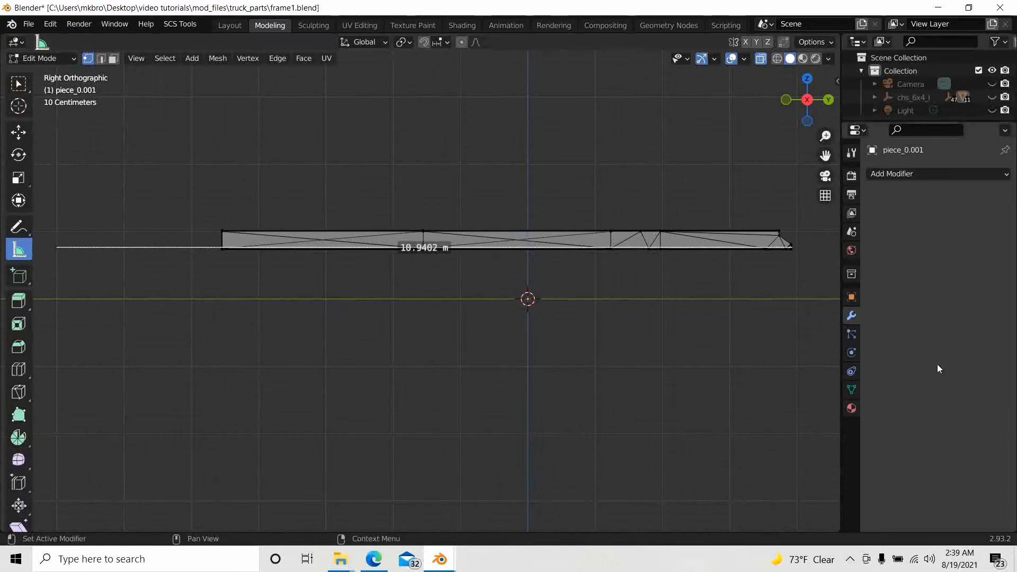
pyautogui.click(853, 233)
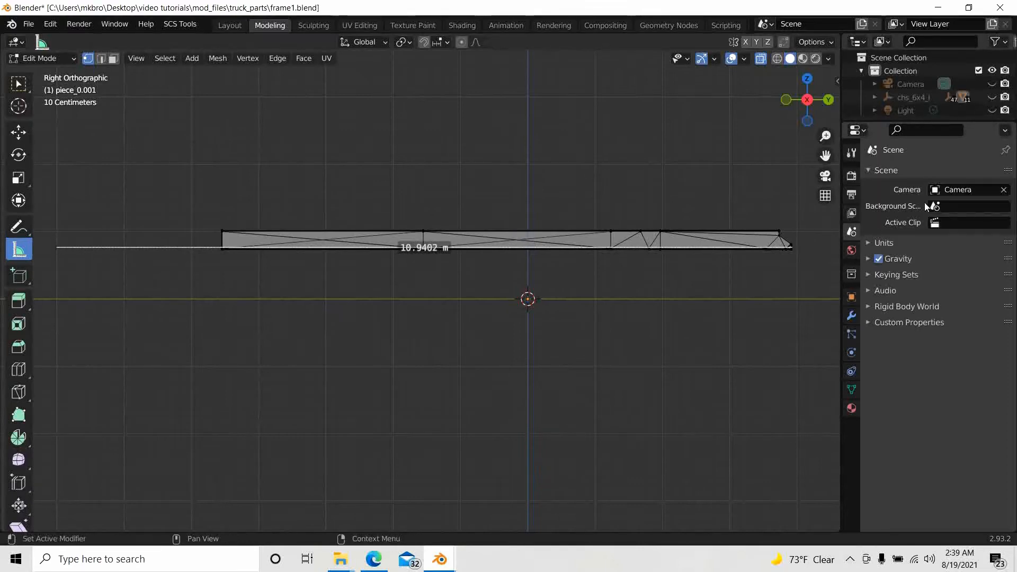
pyautogui.click(881, 243)
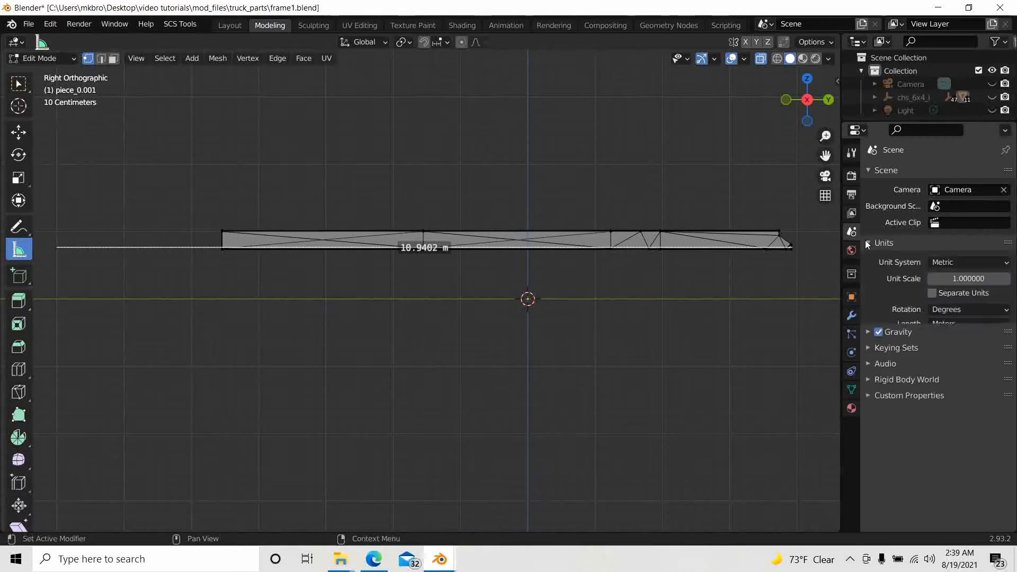
pyautogui.click(1005, 263)
pyautogui.click(938, 307)
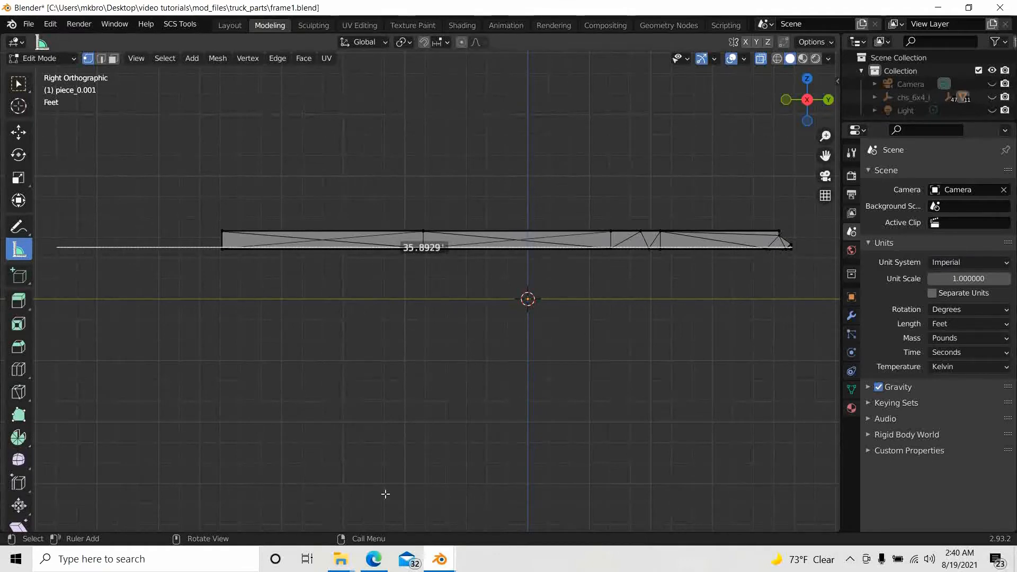
# - Recheck the reference chassis's overall length in the other Blender window and return to the rear end of the ruler in frame1.blend
pyautogui.moveTo(439, 558)
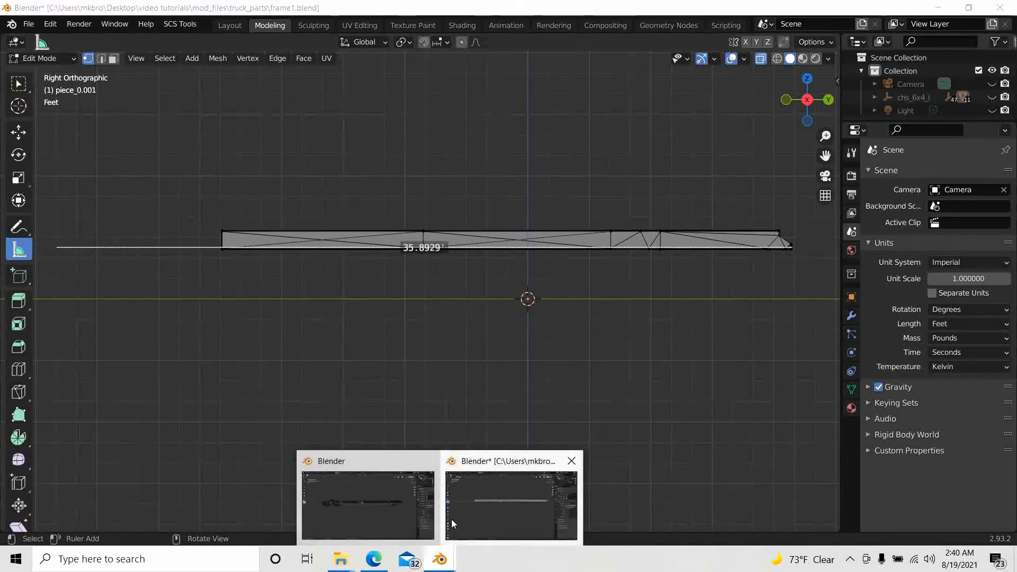
pyautogui.click(360, 504)
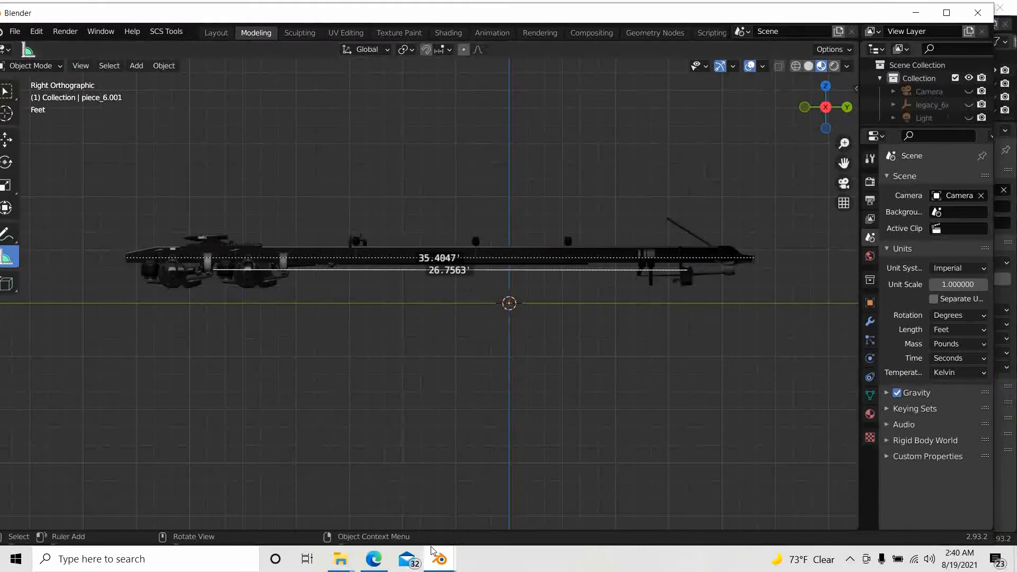
pyautogui.moveTo(443, 563)
pyautogui.click(507, 506)
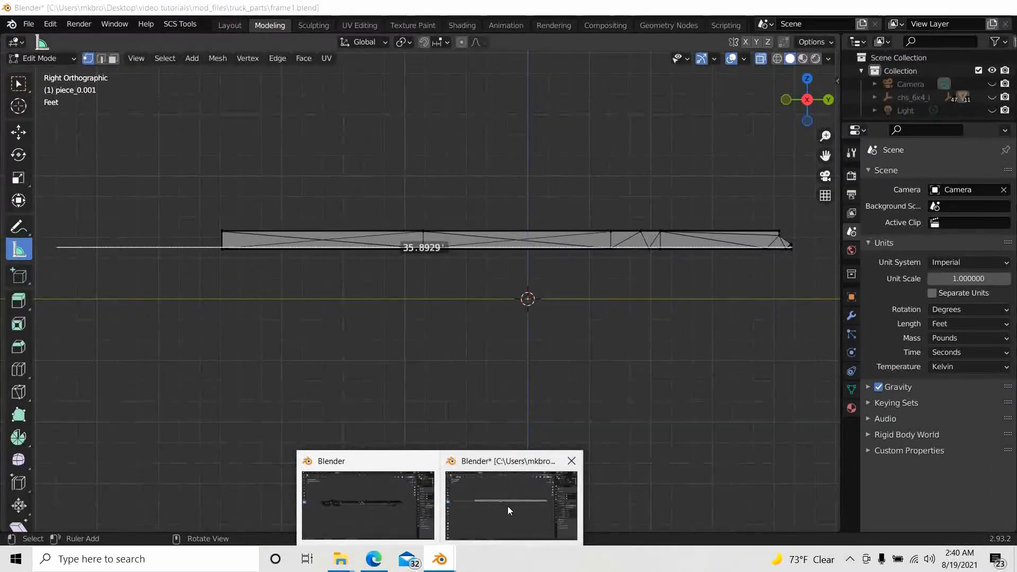
pyautogui.keyDown('shift'); pyautogui.moveTo(360, 368); pyautogui.dragTo(422, 379, button='middle'); pyautogui.keyUp('shift')
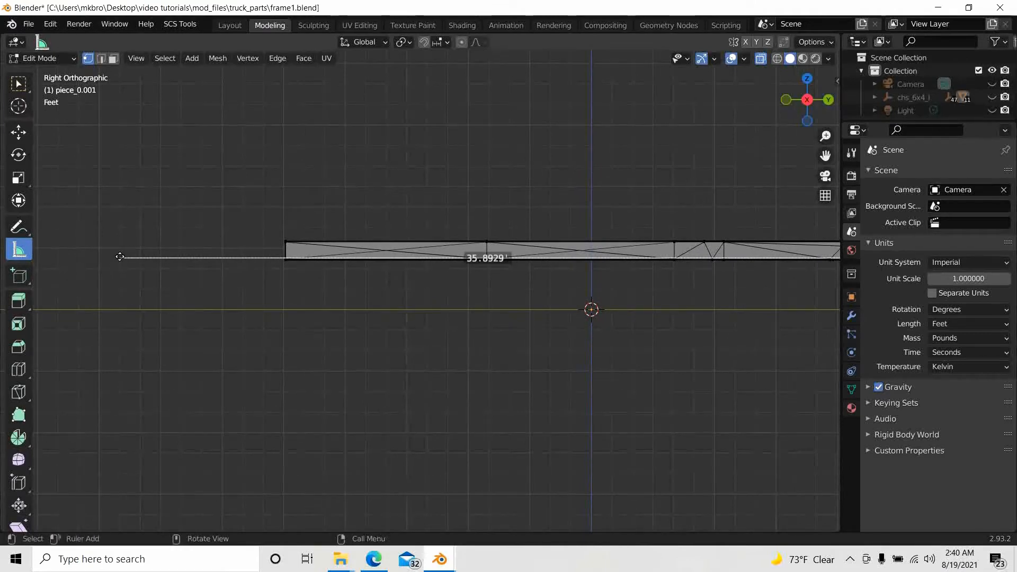
# - Shorten the ruler along the frame rails to about 35.51 ft by moving its rear endpoint
pyautogui.moveTo(118, 257); pyautogui.dragTo(127, 256)
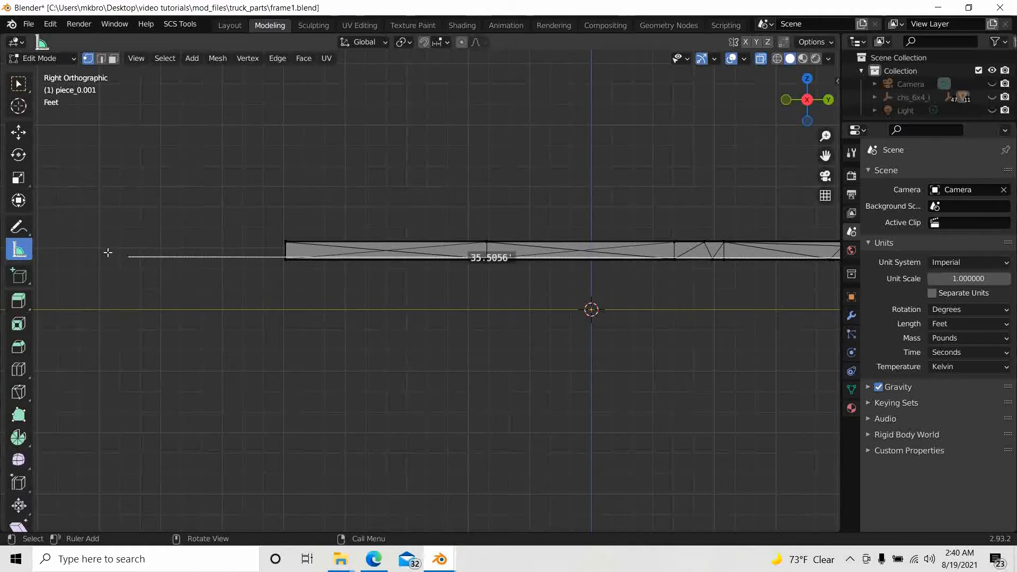
pyautogui.scroll(2, 182, 337)
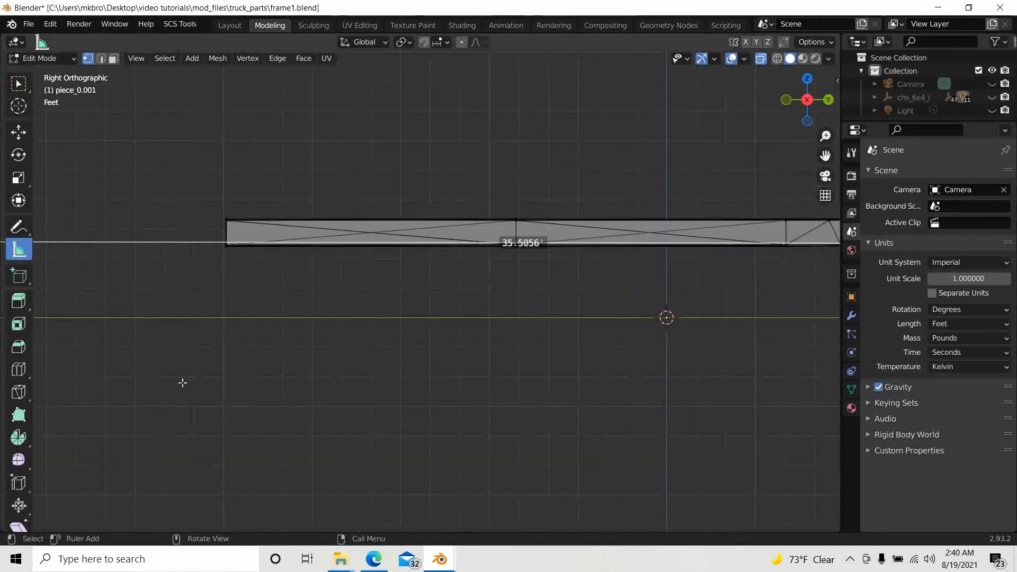
pyautogui.keyDown('shift'); pyautogui.moveTo(182, 382); pyautogui.dragTo(360, 379, button='middle'); pyautogui.keyUp('shift')
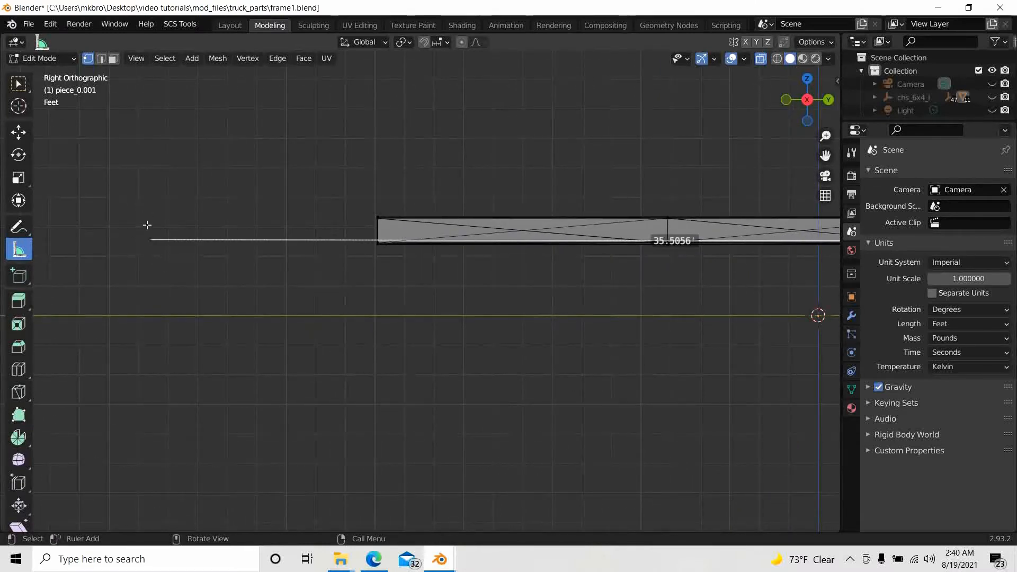
# - Select the rails' rear-end vertices and extend them backward along Y to just short of the ruler's rear end
pyautogui.click(18, 85)
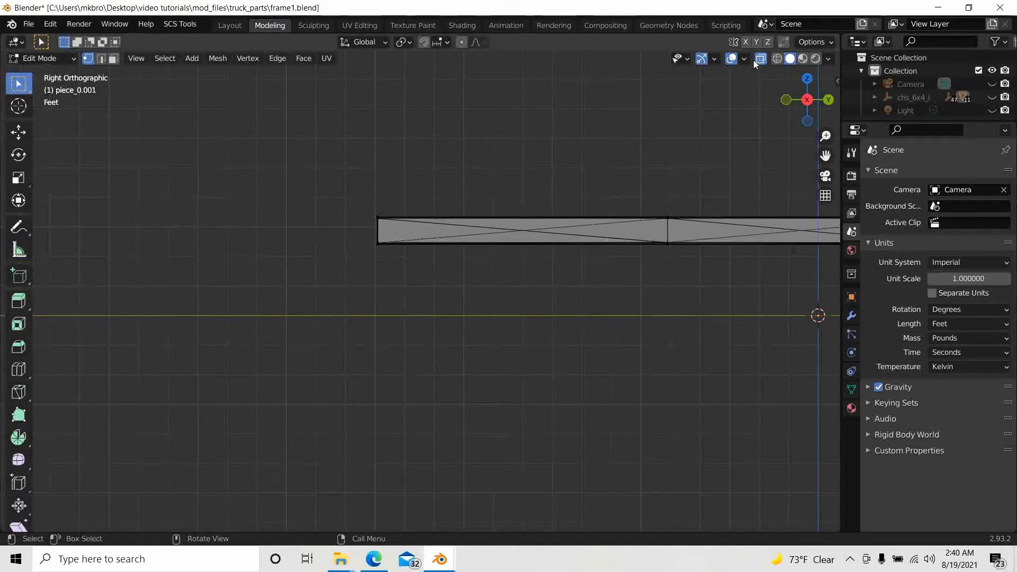
pyautogui.moveTo(368, 195); pyautogui.dragTo(381, 267)
pyautogui.scroll(1, 384, 273)
pyautogui.moveTo(383, 273); pyautogui.dragTo(390, 307, button='middle')
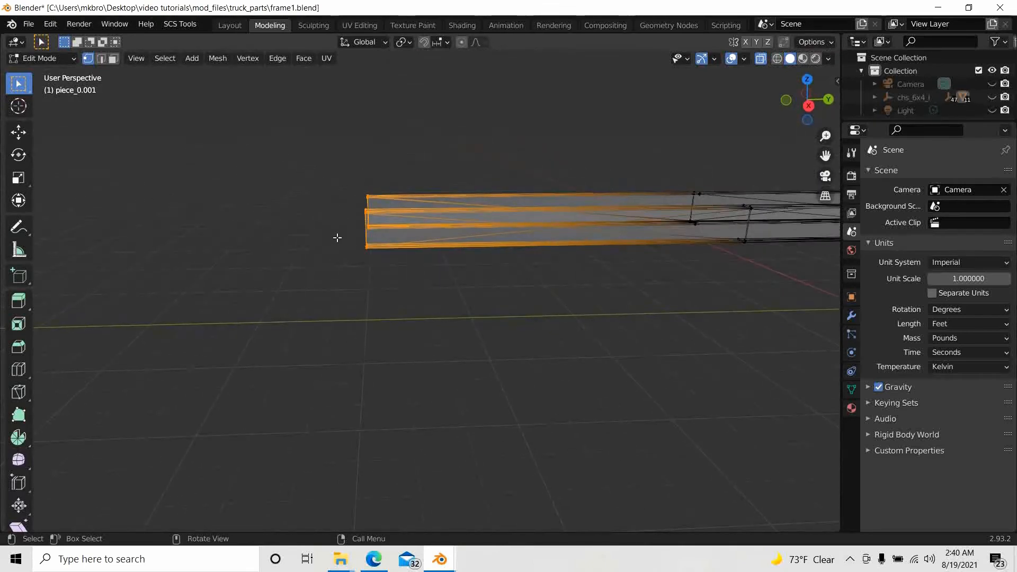
pyautogui.click(807, 107)
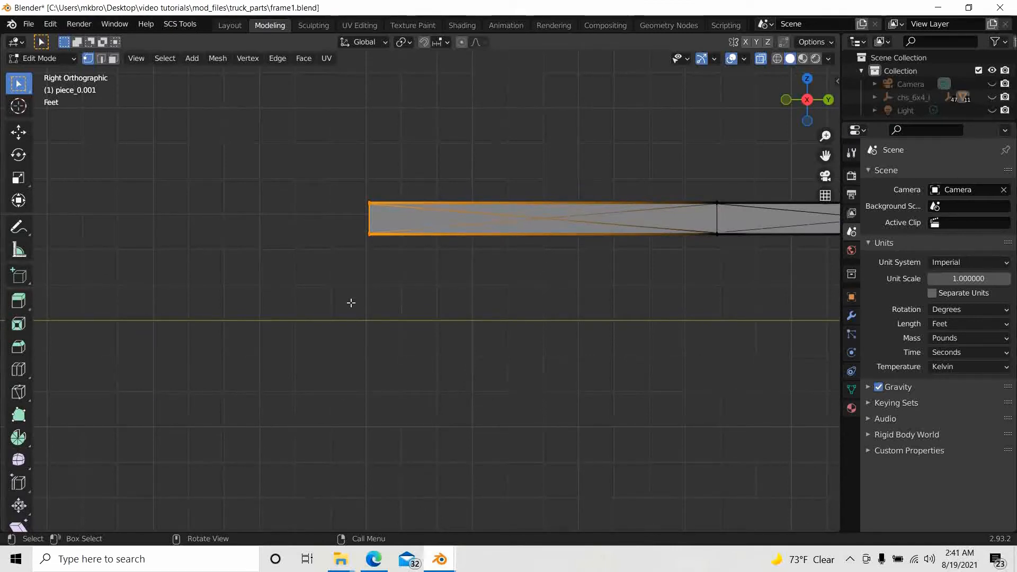
pyautogui.press('g')
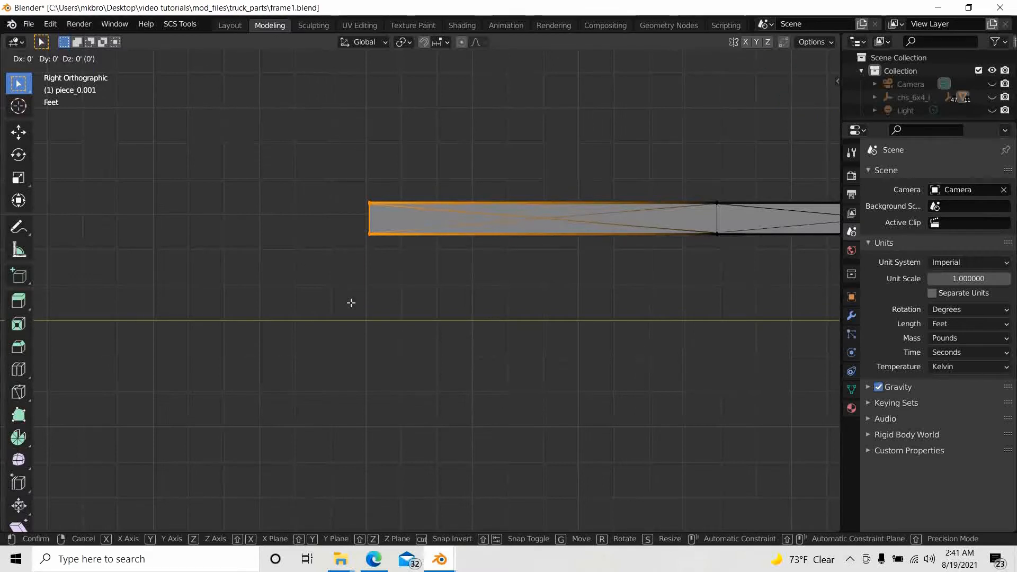
pyautogui.press('y')
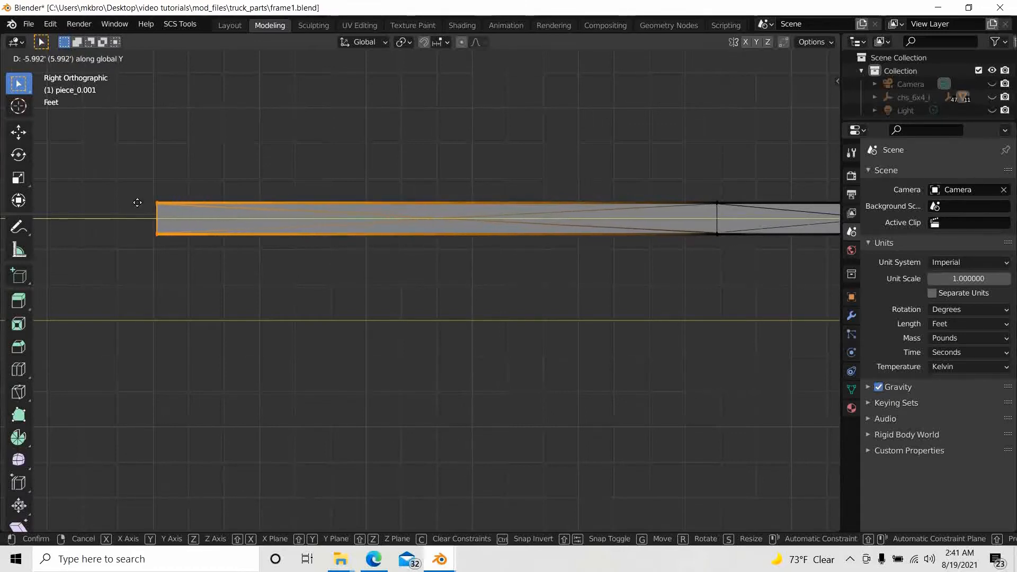
pyautogui.click(99, 202)
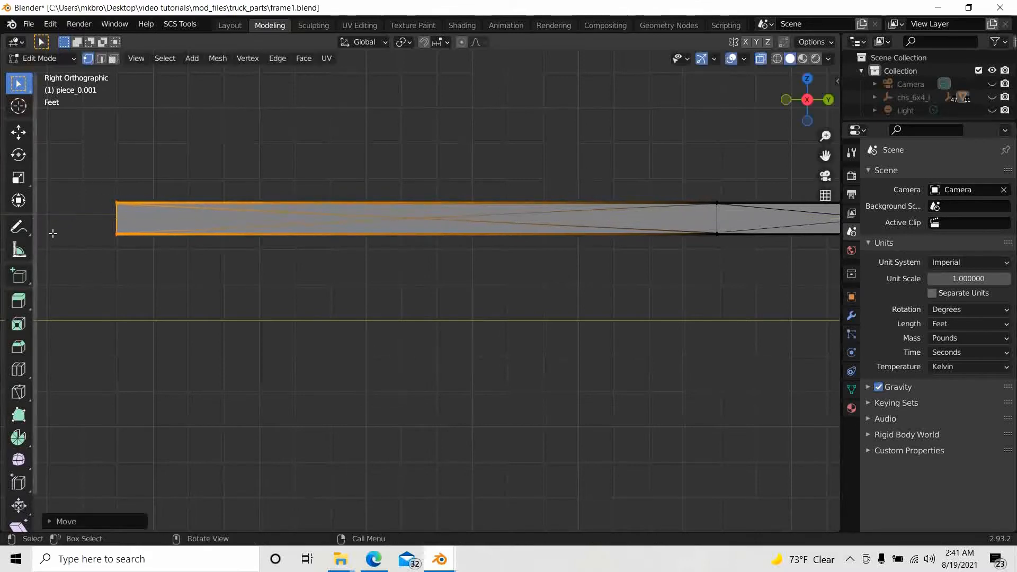
# - Check the rails' rear end against the ruler and move its vertices about 0.4 ft farther back along Y
pyautogui.click(19, 256)
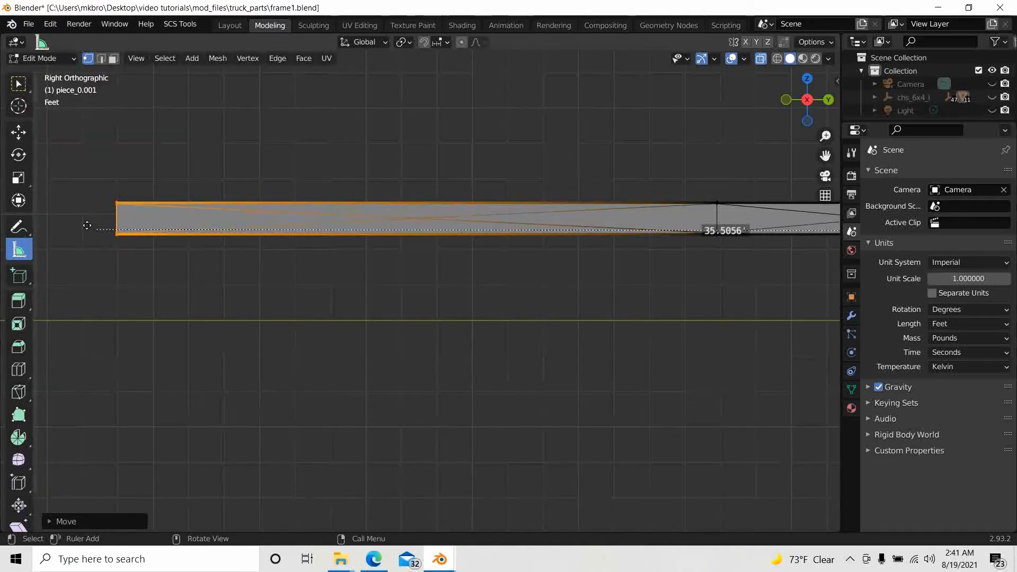
pyautogui.click(18, 83)
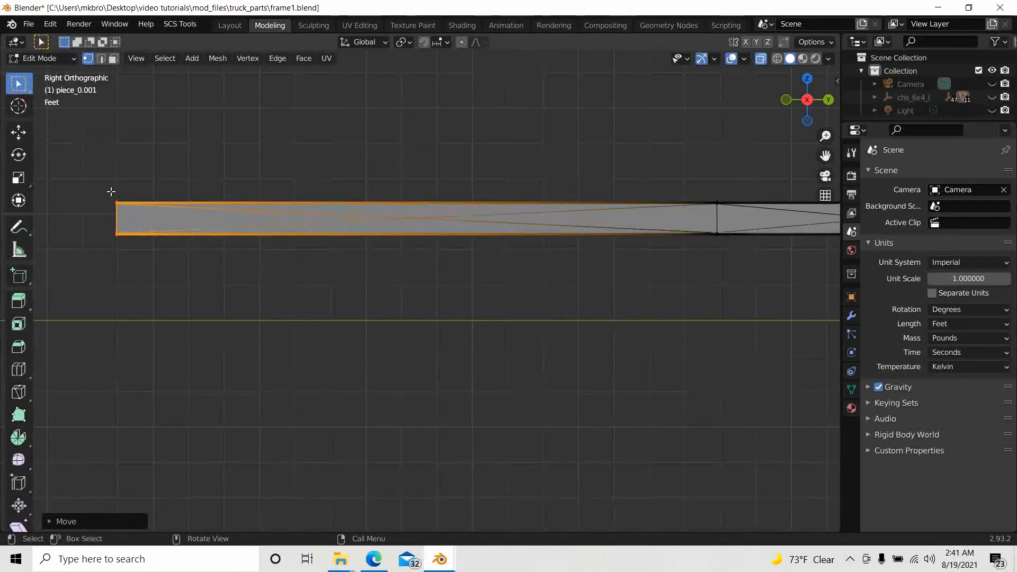
pyautogui.moveTo(108, 192); pyautogui.dragTo(126, 244)
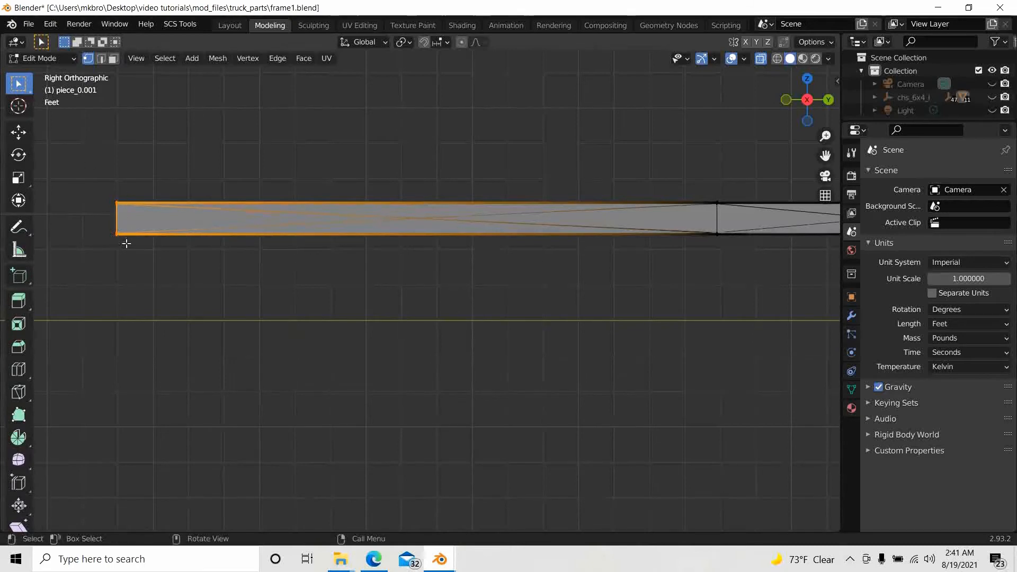
pyautogui.press('g')
pyautogui.press('y')
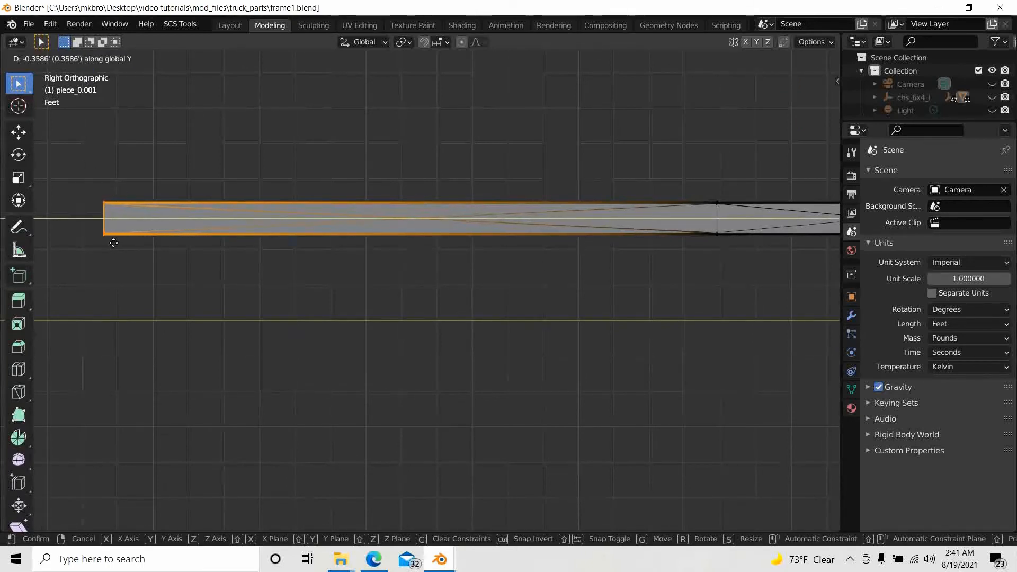
pyautogui.click(110, 243)
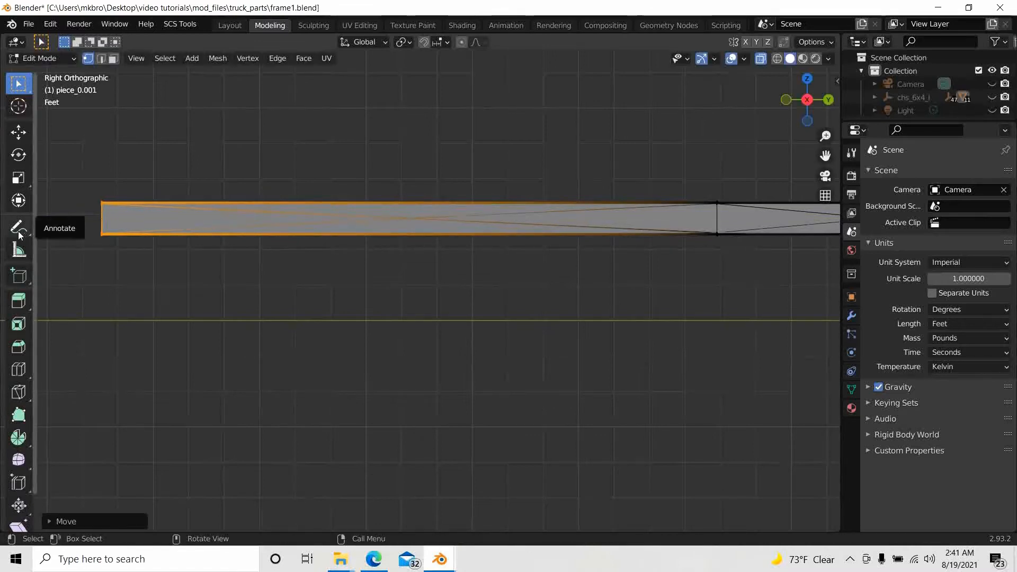
# - Bring back the ruler and nudge the rear-end vertices about 0.13 ft backward along Y to meet its end
pyautogui.click(15, 252)
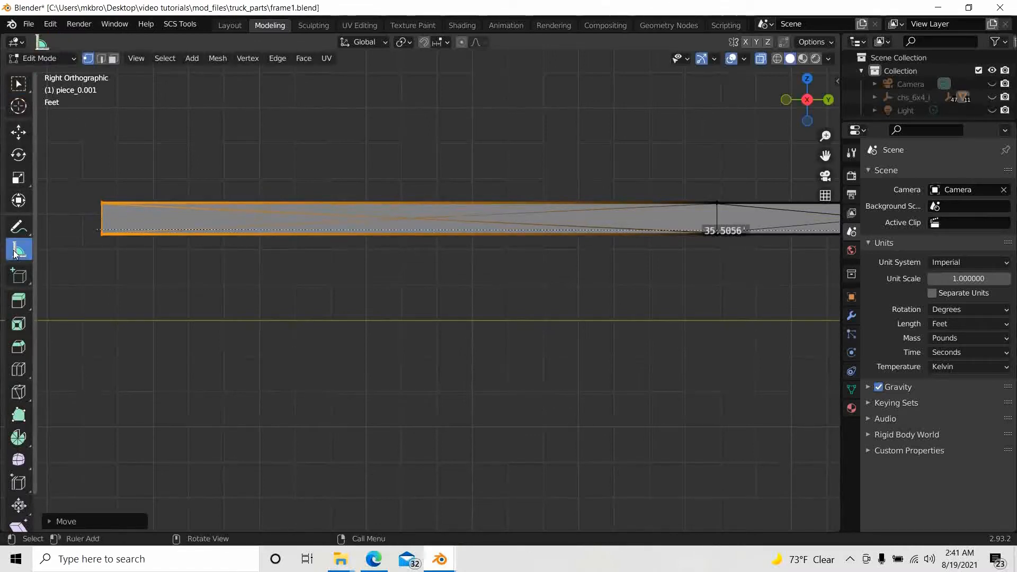
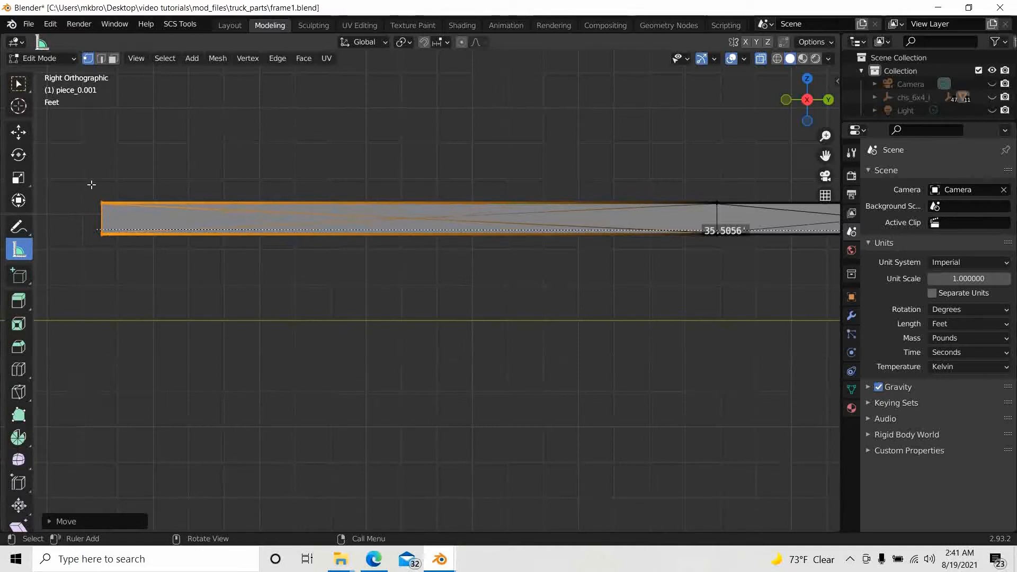
pyautogui.press('g')
pyautogui.press('y')
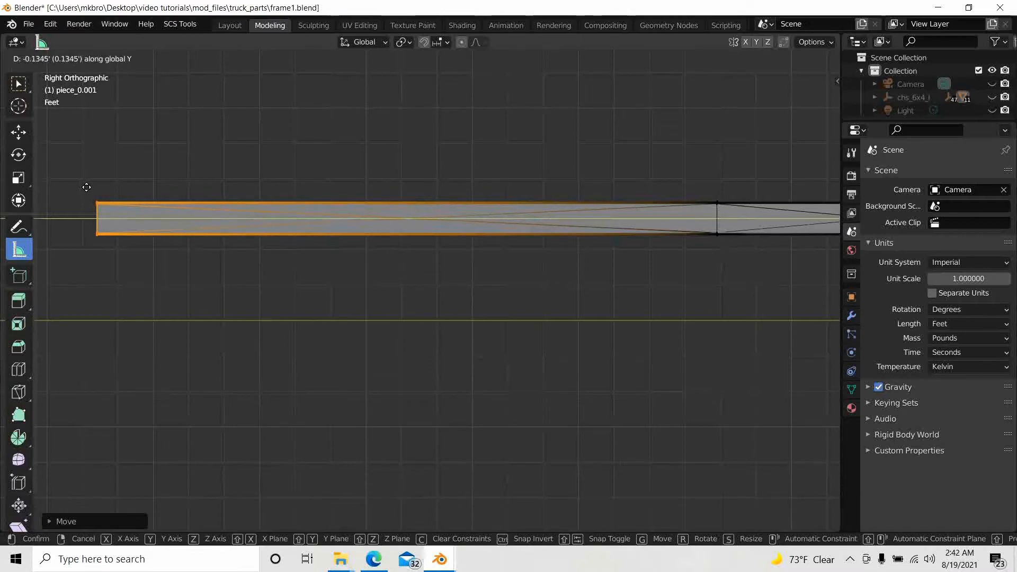
pyautogui.click(86, 187)
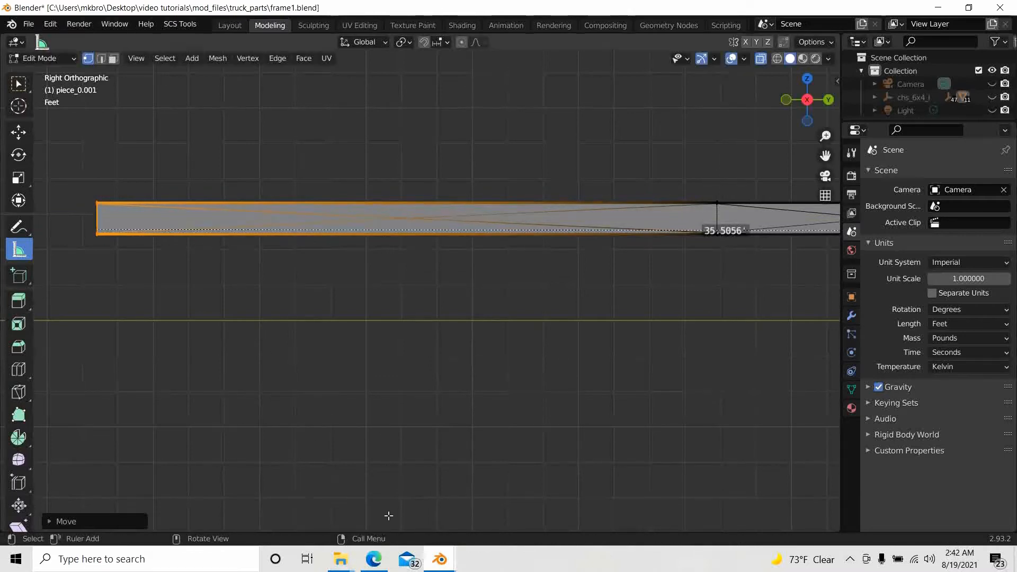
# - Switch to the reference chassis's Blender window, orbit to its other side with the Select Box tool active, and maximize the window
pyautogui.click(439, 558)
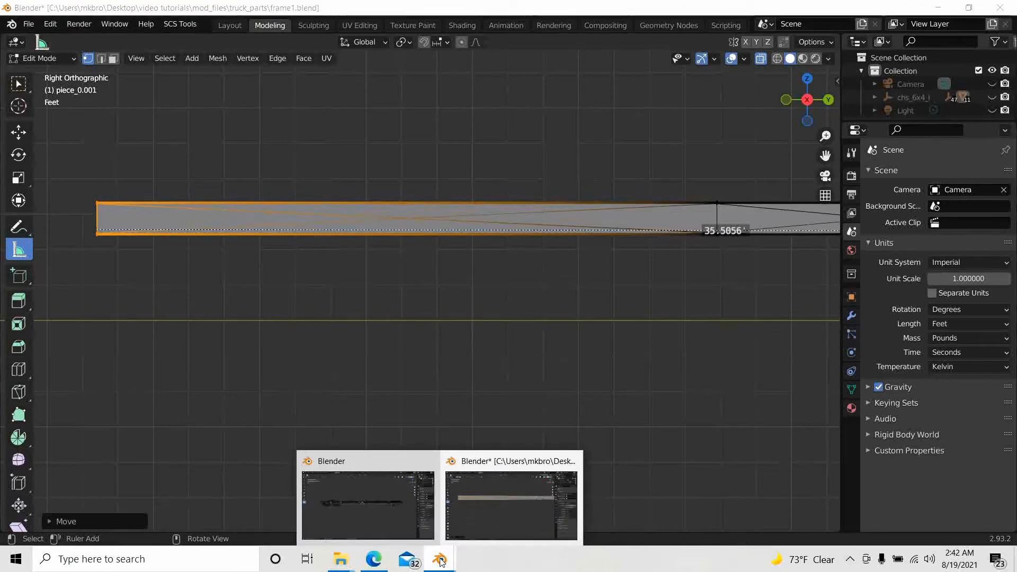
pyautogui.click(357, 504)
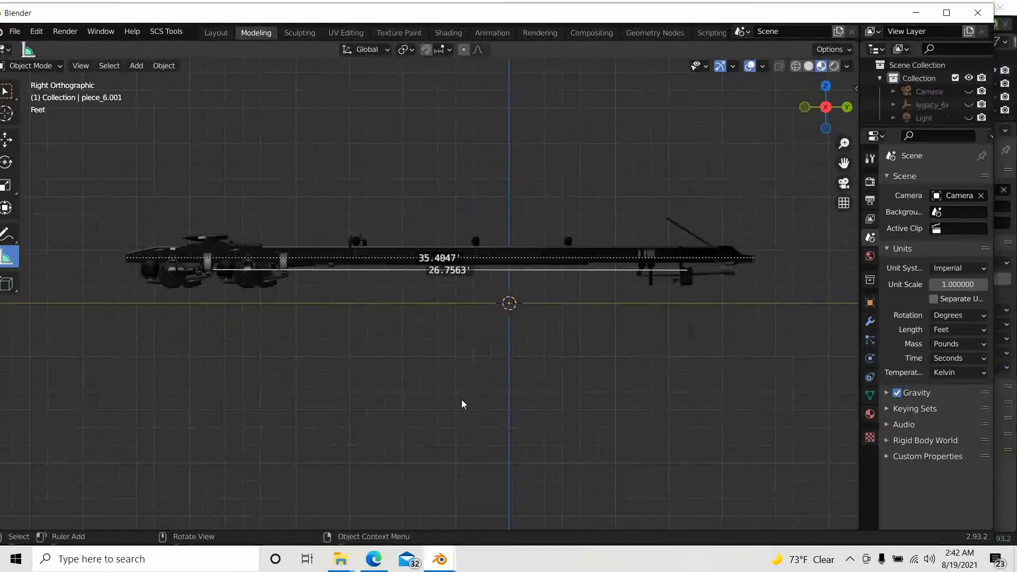
pyautogui.moveTo(460, 402)
pyautogui.mouseDown(button='middle')
pyautogui.moveTo(352, 381)
pyautogui.moveTo(466, 402)
pyautogui.mouseUp(button='middle')
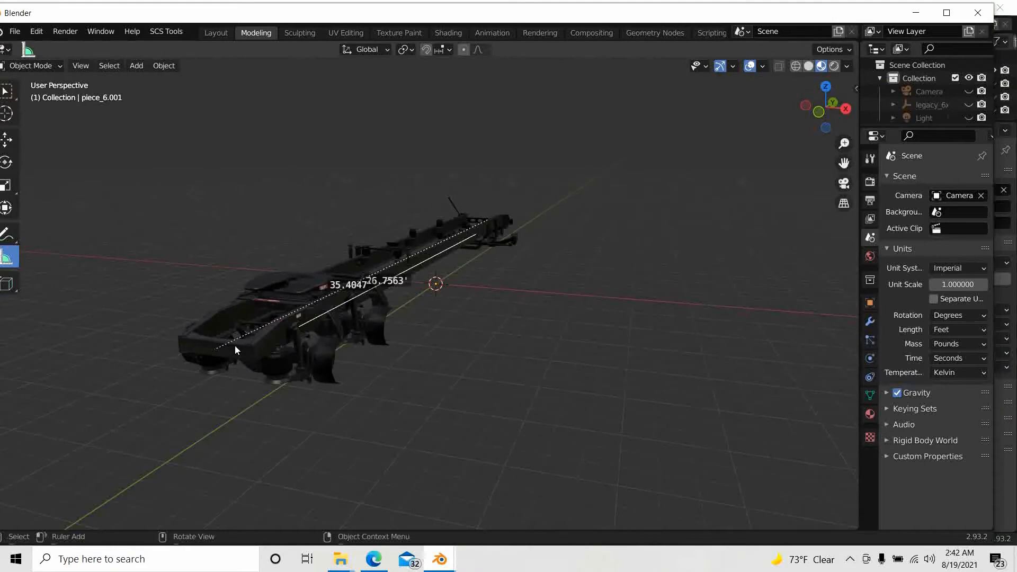
pyautogui.moveTo(208, 340); pyautogui.dragTo(495, 387, button='middle')
pyautogui.click(6, 91)
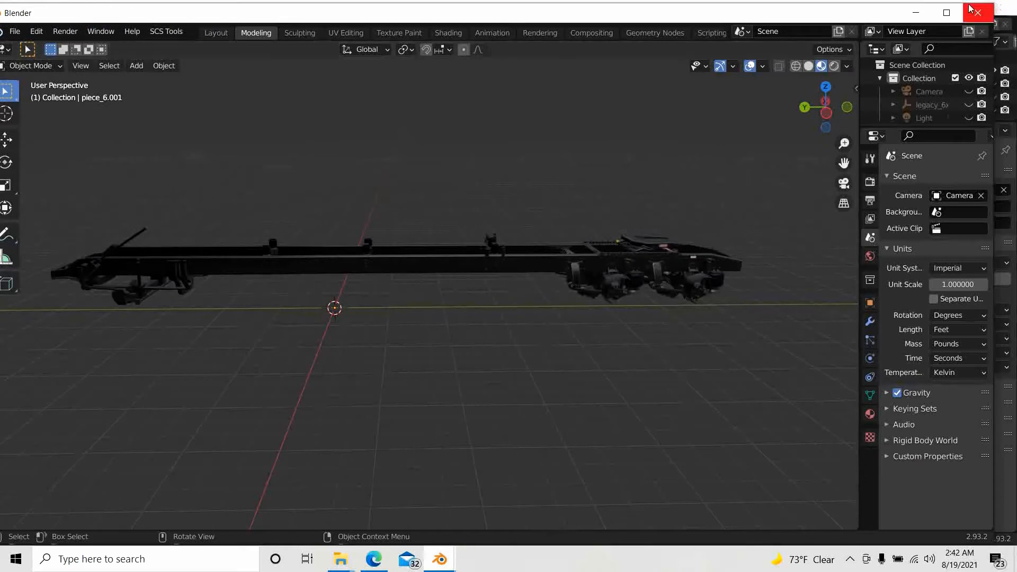
pyautogui.click(946, 12)
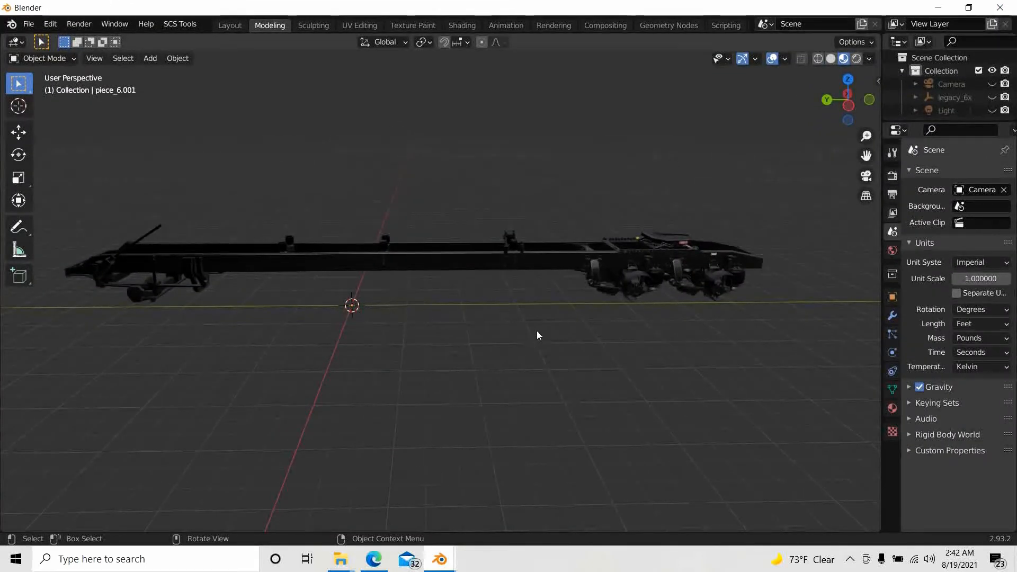
# - Show the reference chassis in left orthographic view, enable X-ray, and enter Edit Mode on its frame rails
pyautogui.keyDown('shift'); pyautogui.moveTo(522, 335); pyautogui.dragTo(456, 329, button='middle'); pyautogui.keyUp('shift')
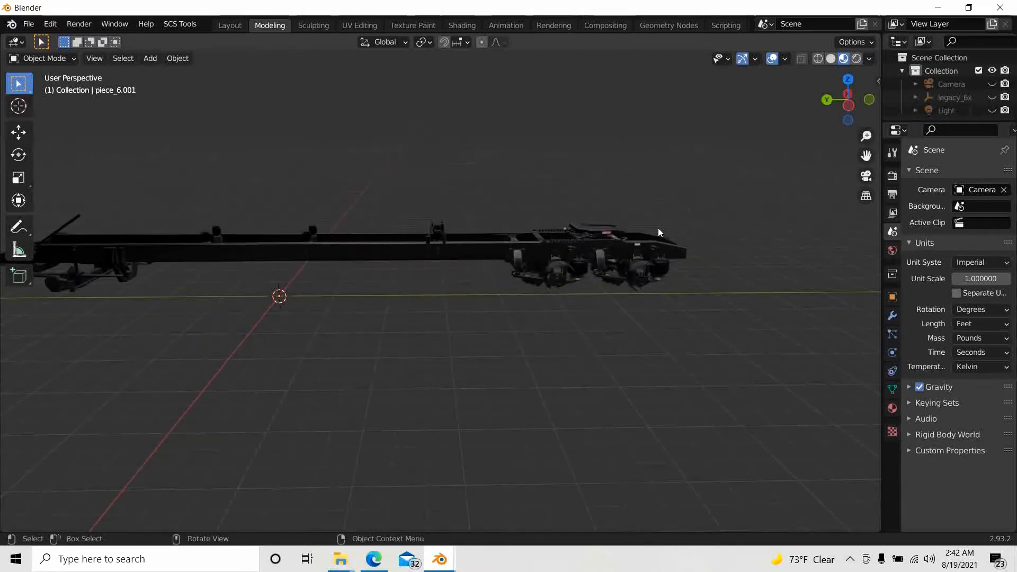
pyautogui.click(847, 108)
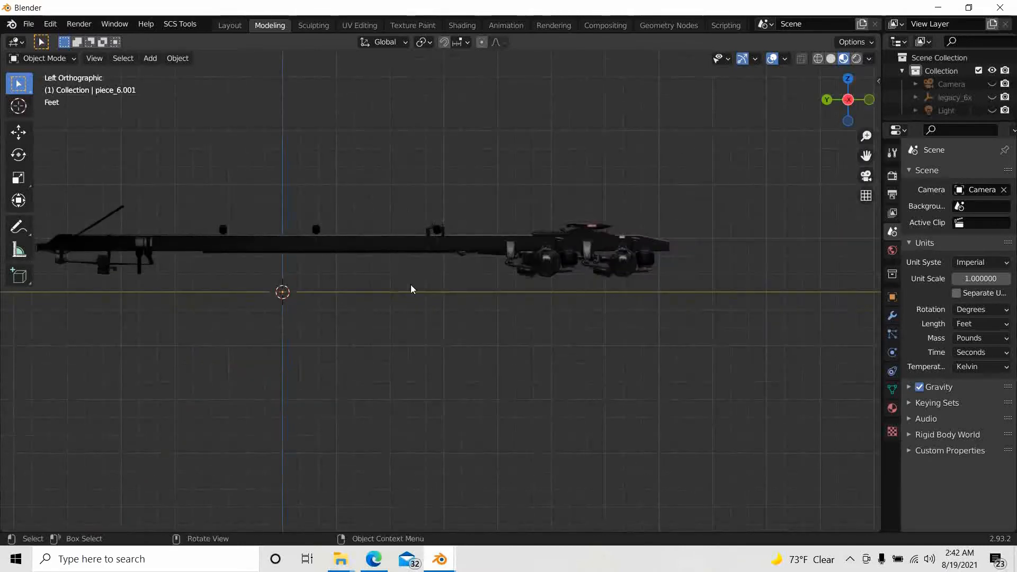
pyautogui.hotkey('alt', 'z')
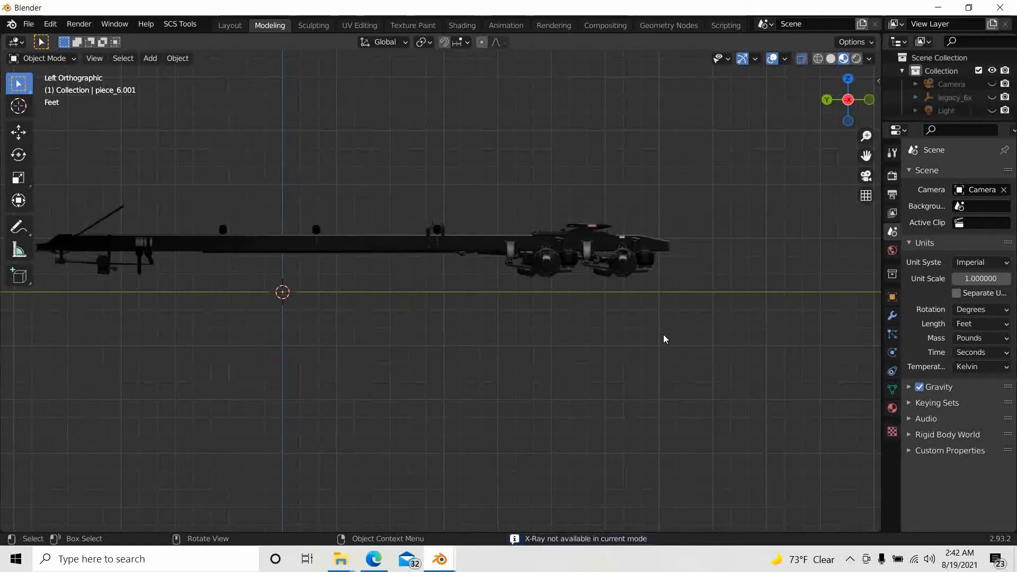
pyautogui.press('Tab')
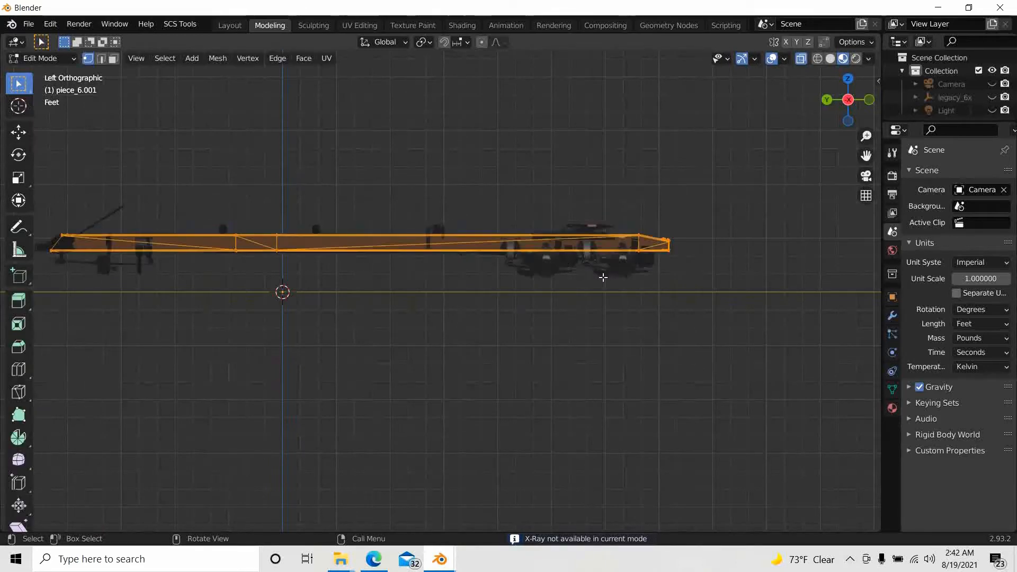
# - Examine the tapered rear end of the reference frame rails up close from several angles, along with the full rail mesh
pyautogui.scroll(2, 604, 277)
pyautogui.keyDown('shift'); pyautogui.moveTo(767, 418); pyautogui.dragTo(463, 436, button='middle'); pyautogui.keyUp('shift')
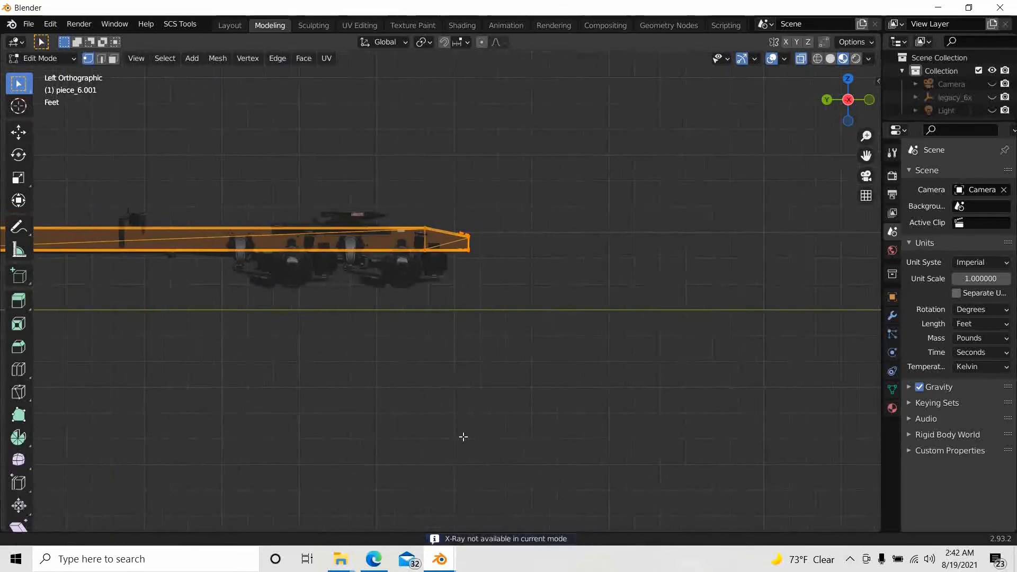
pyautogui.scroll(5, 477, 367)
pyautogui.moveTo(501, 362); pyautogui.dragTo(605, 431, button='middle')
pyautogui.moveTo(336, 401); pyautogui.dragTo(710, 333, button='middle')
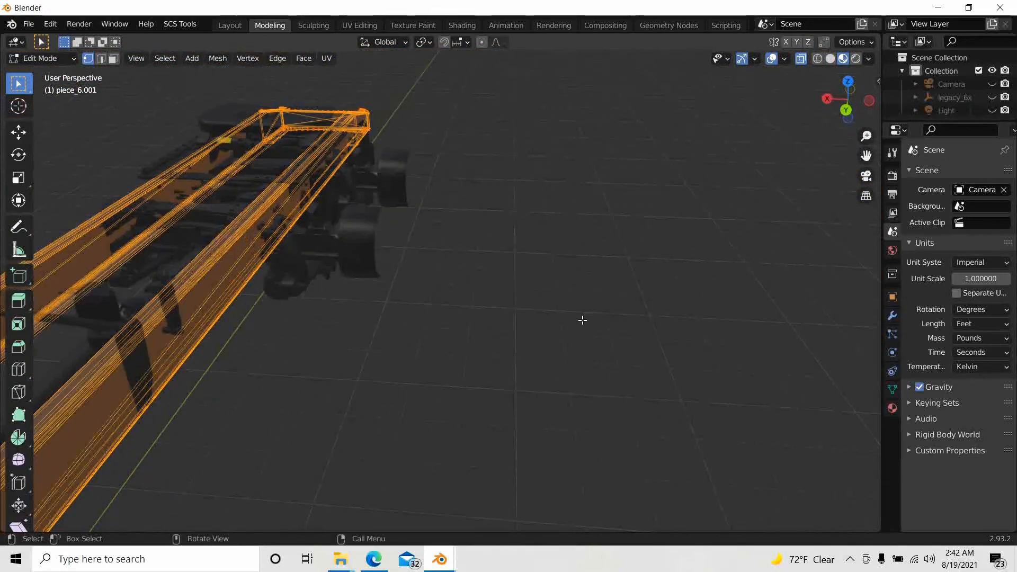
pyautogui.moveTo(581, 320); pyautogui.dragTo(634, 80, button='middle')
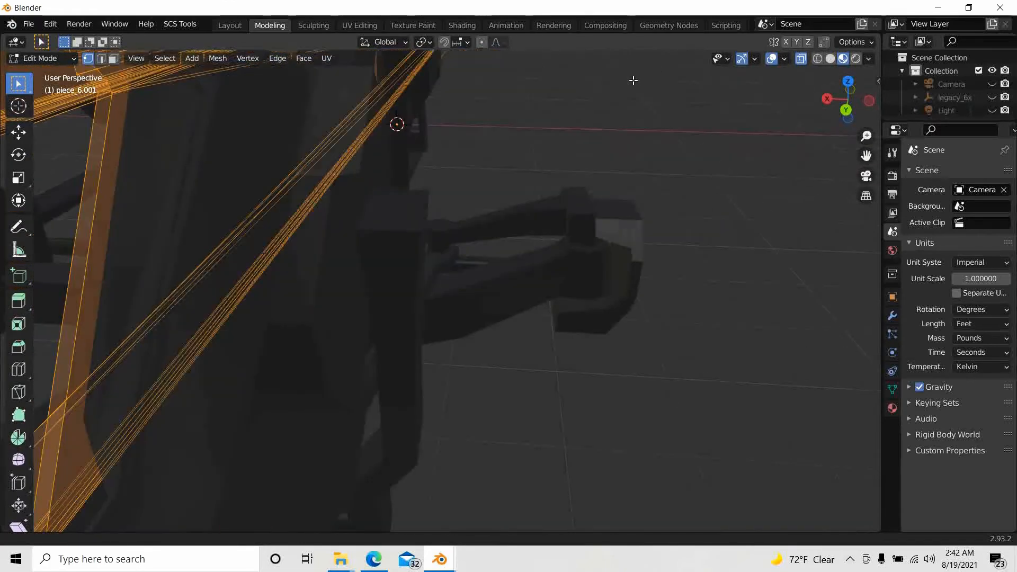
pyautogui.scroll(-5, 447, 254)
pyautogui.moveTo(447, 254)
pyautogui.mouseDown(button='middle')
pyautogui.moveTo(470, 252)
pyautogui.moveTo(490, 325)
pyautogui.moveTo(497, 433)
pyautogui.moveTo(541, 242)
pyautogui.moveTo(445, 252)
pyautogui.moveTo(456, 263)
pyautogui.moveTo(435, 252)
pyautogui.mouseUp(button='middle')
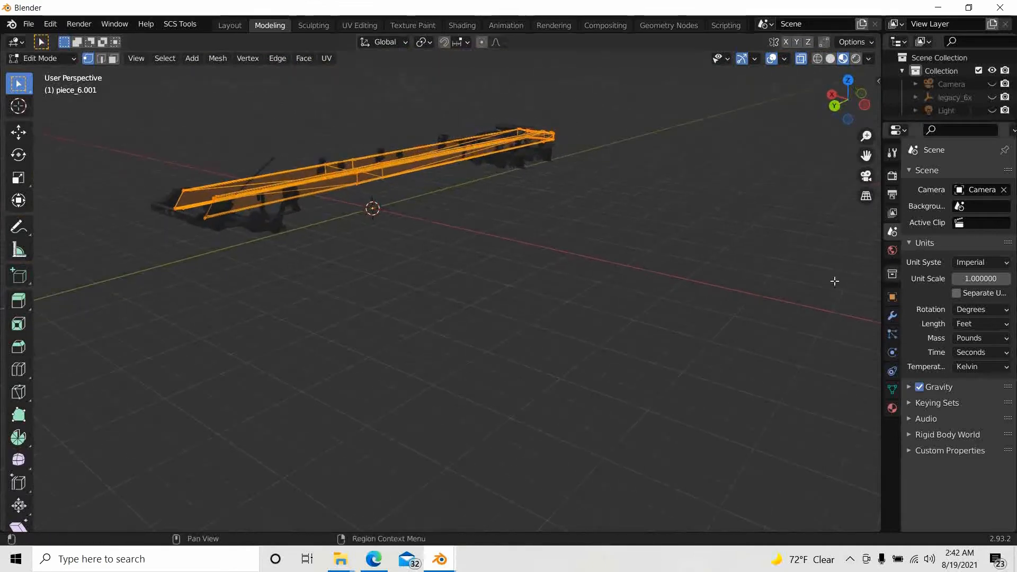
# - Enlarge the Outliner and expand the legacy_6x hierarchy down to its piece objects
pyautogui.moveTo(975, 119); pyautogui.dragTo(974, 303)
pyautogui.click(916, 97)
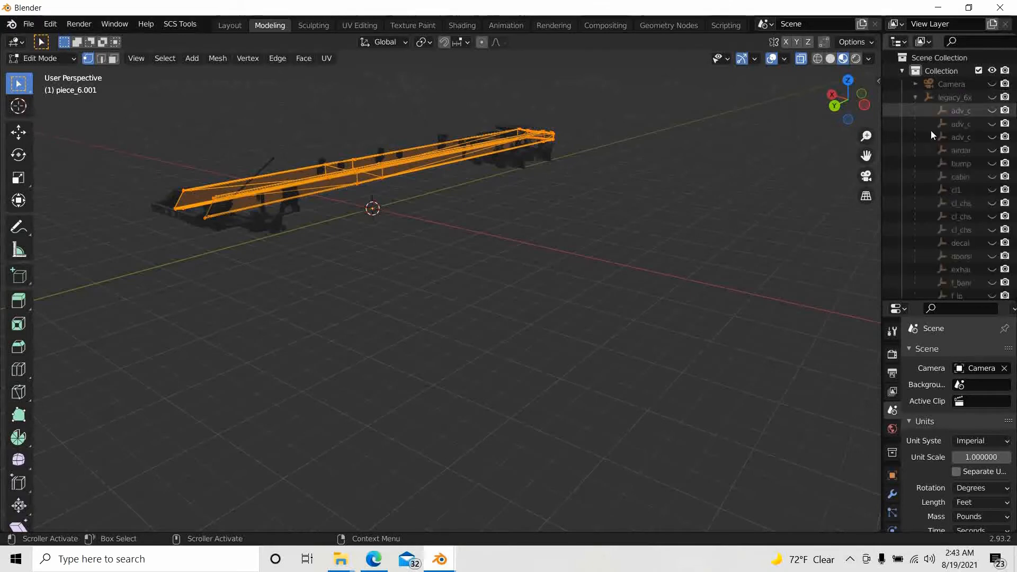
pyautogui.scroll(-6, 960, 186)
pyautogui.scroll(-5, 959, 186)
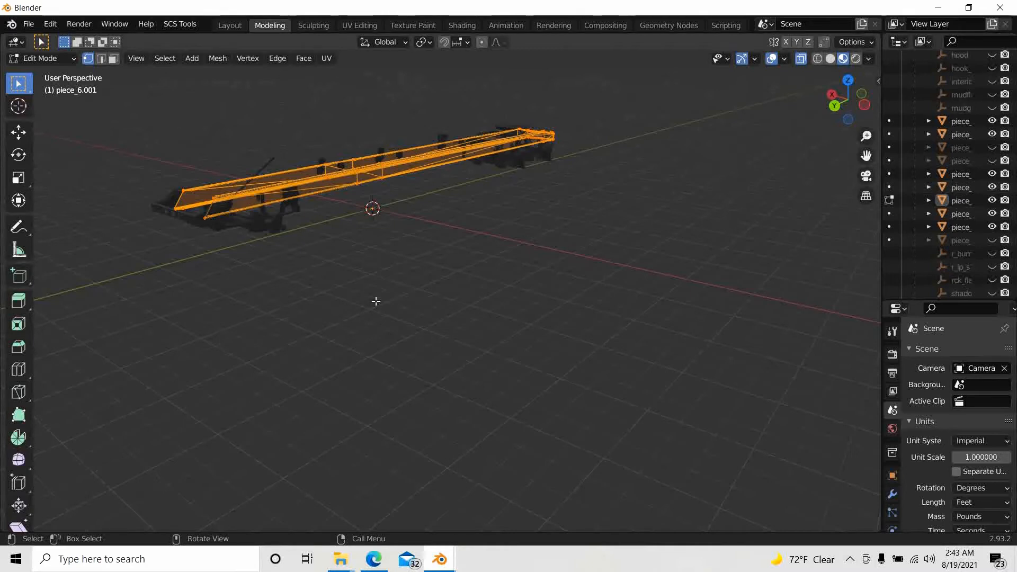
# - Duplicate the reference frame rail mesh in place, separate the selected copy into its own object, and return to Object Mode
pyautogui.press('g')
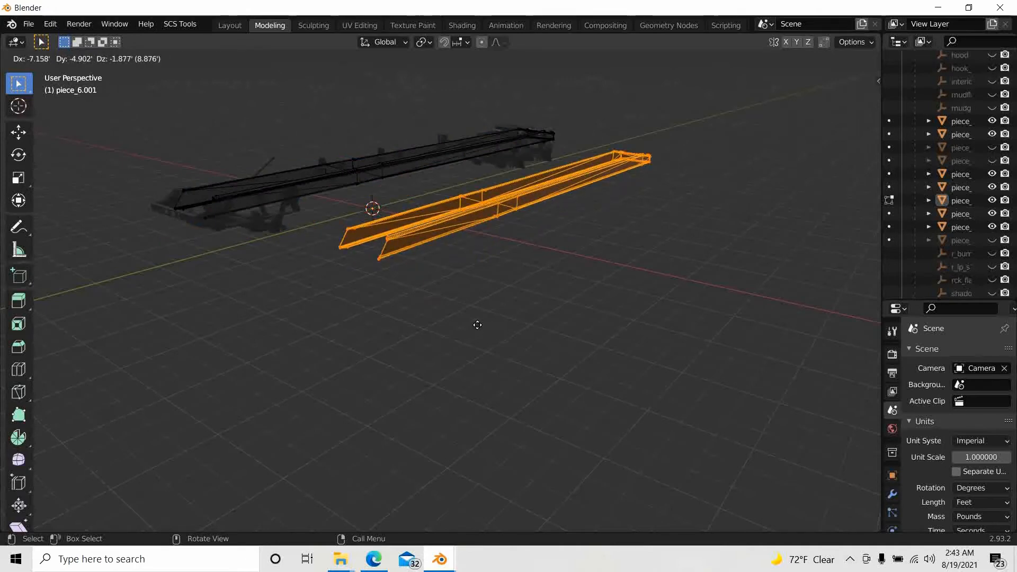
pyautogui.press('Escape')
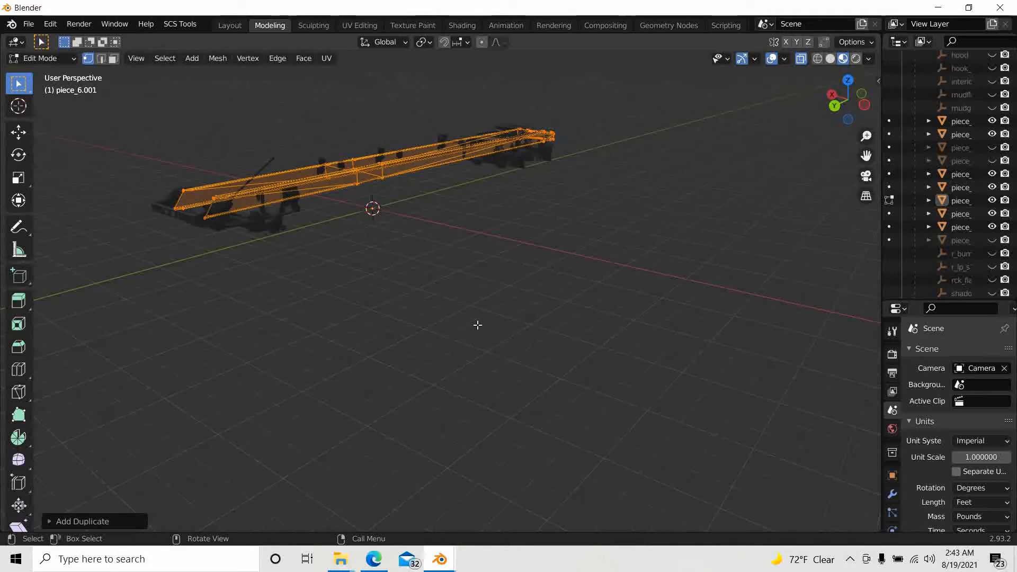
pyautogui.press('p')
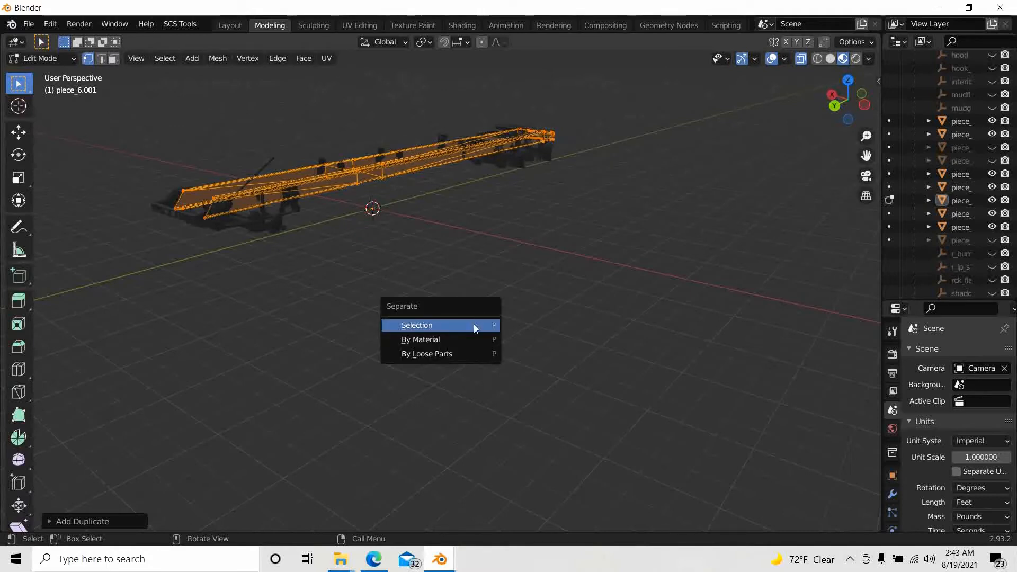
pyautogui.click(418, 324)
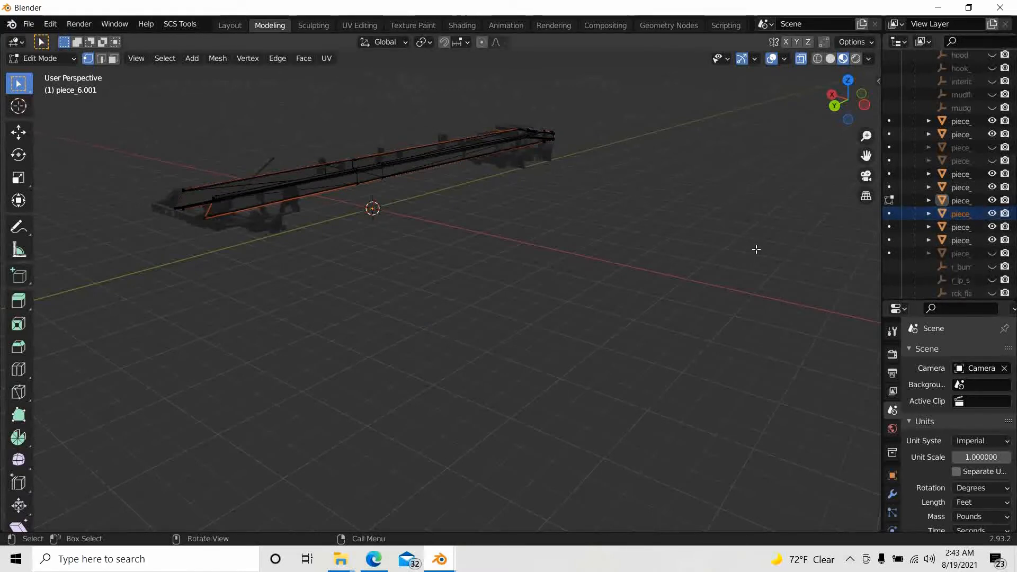
pyautogui.press('Tab')
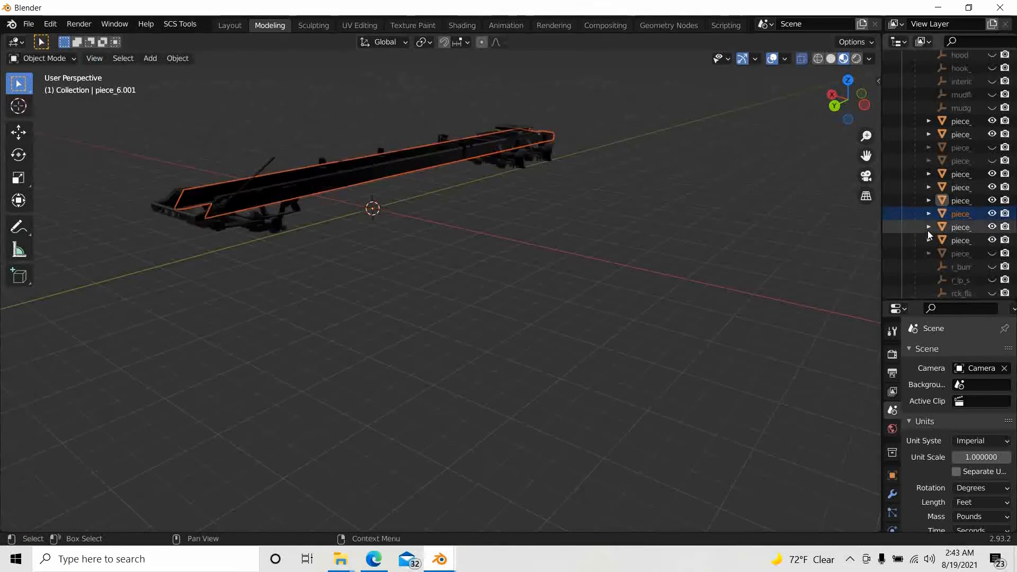
# - Copy the frame rail object piece_6.002 and paste it into the frame1.blend scene in the other Blender window
pyautogui.click(959, 213)
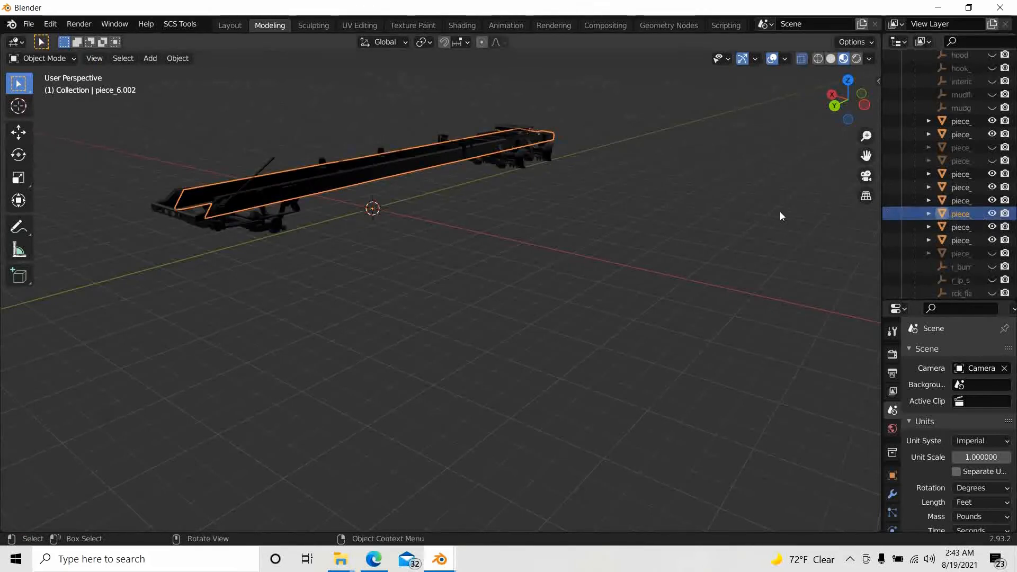
pyautogui.rightClick(963, 218)
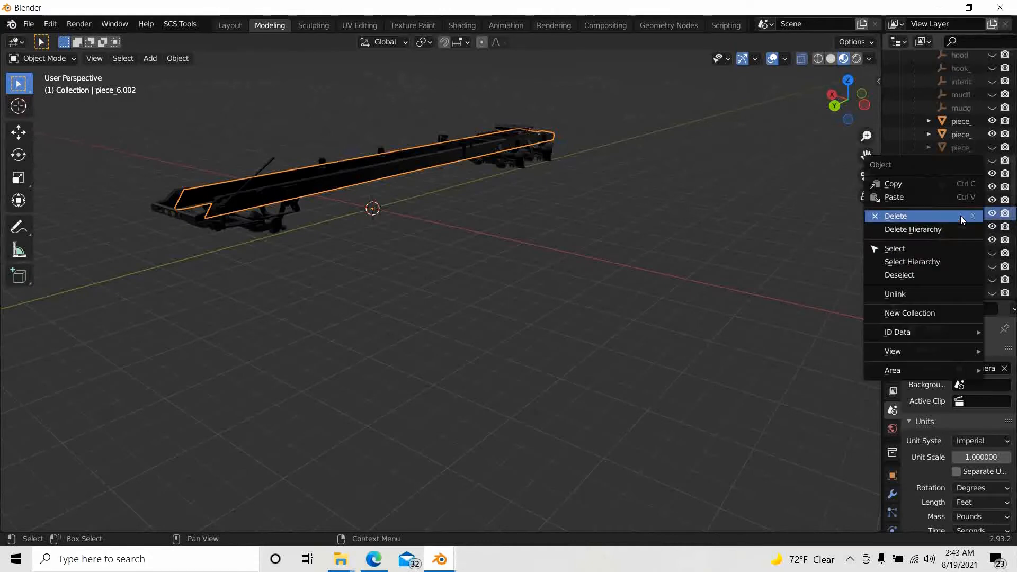
pyautogui.click(891, 186)
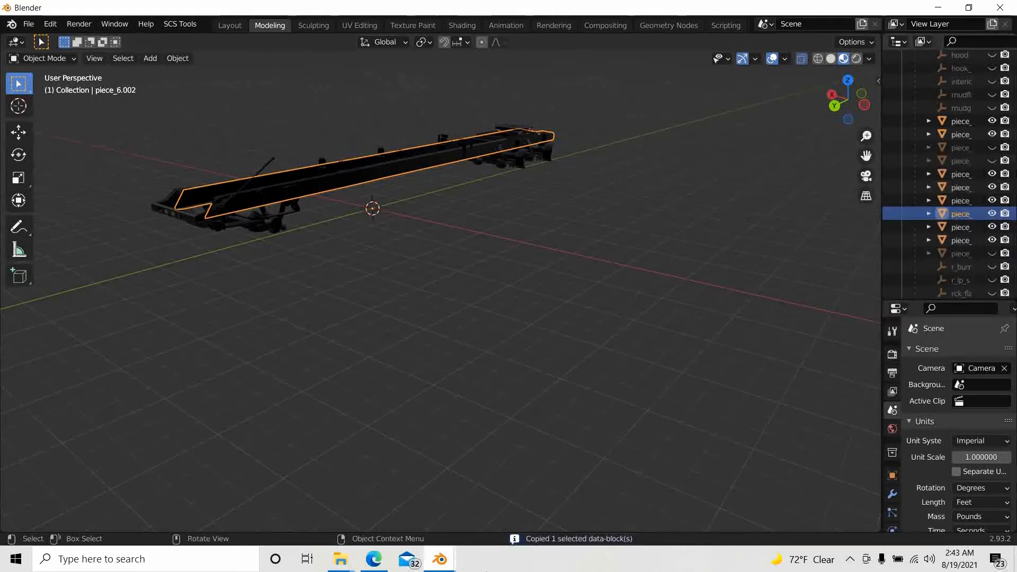
pyautogui.moveTo(438, 560)
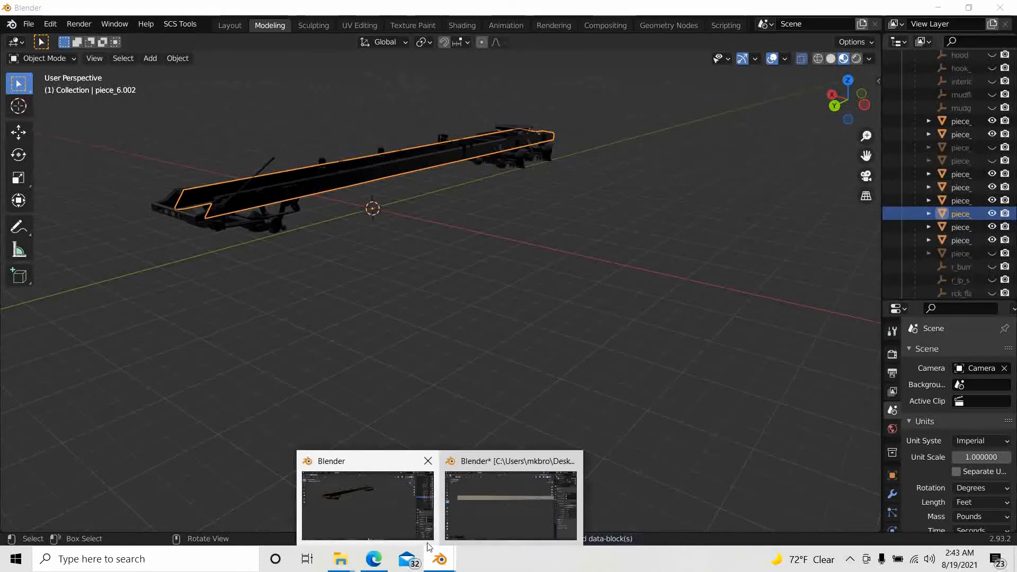
pyautogui.click(504, 508)
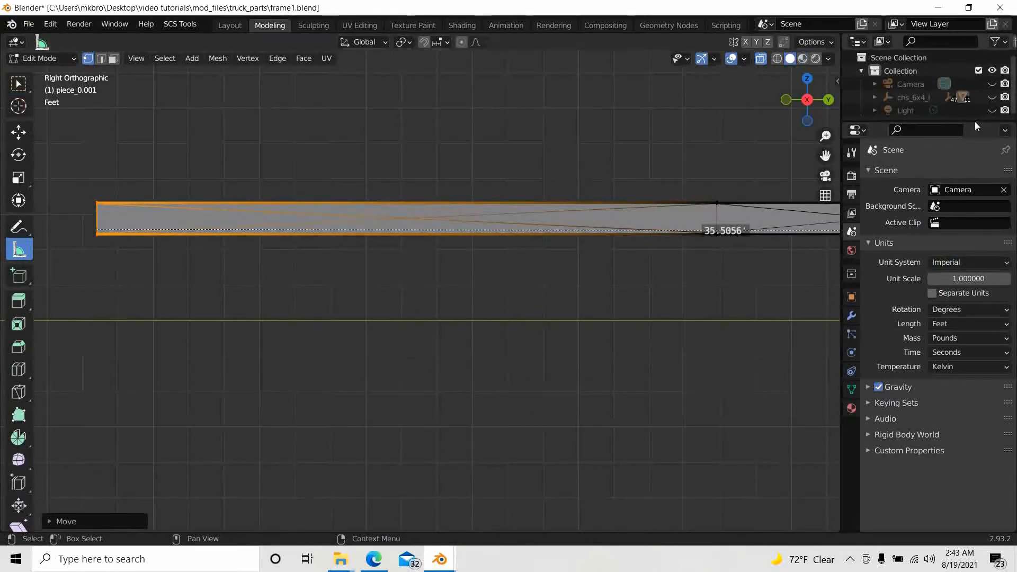
pyautogui.moveTo(974, 123); pyautogui.dragTo(921, 308)
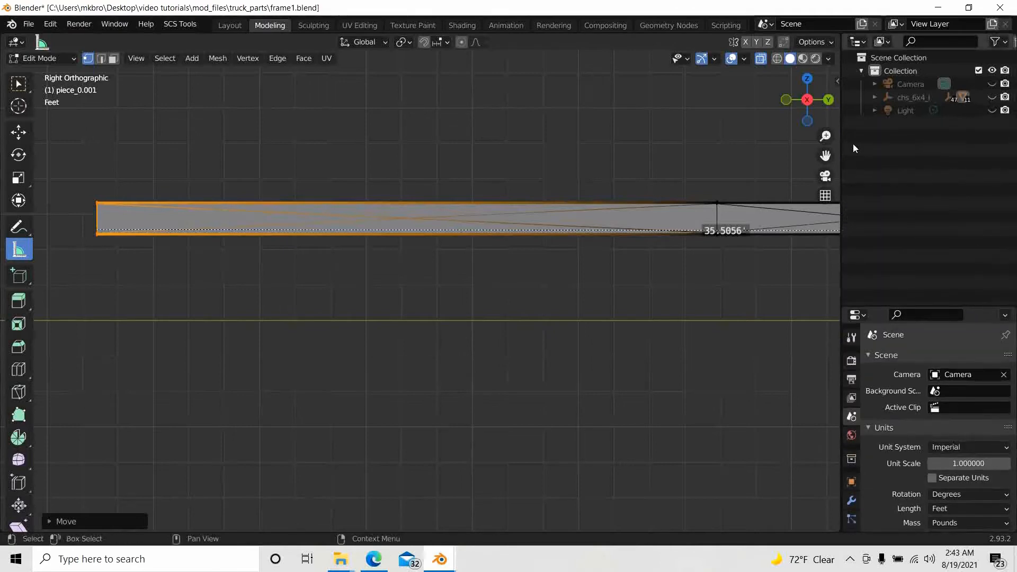
pyautogui.rightClick(854, 109)
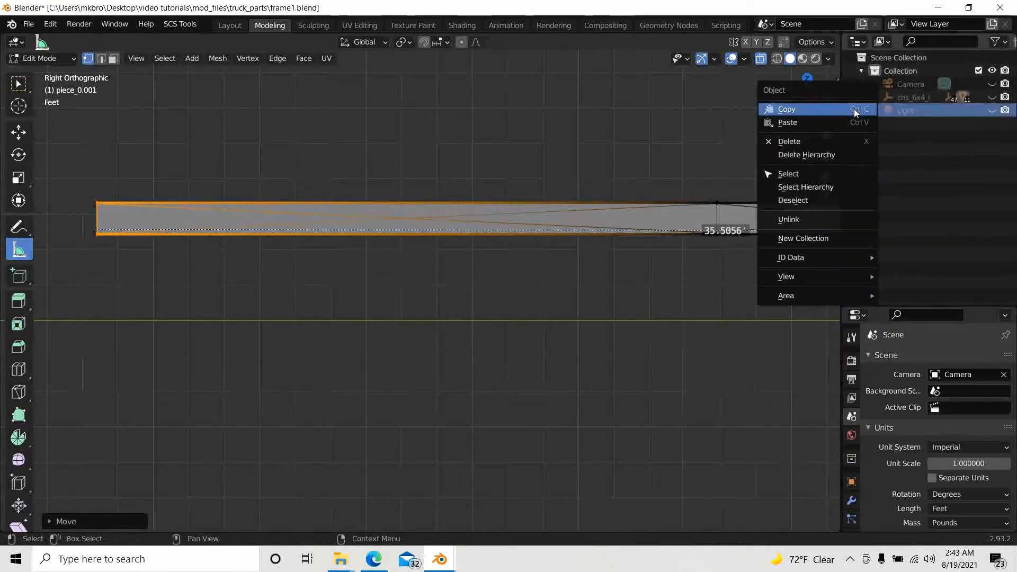
pyautogui.click(780, 121)
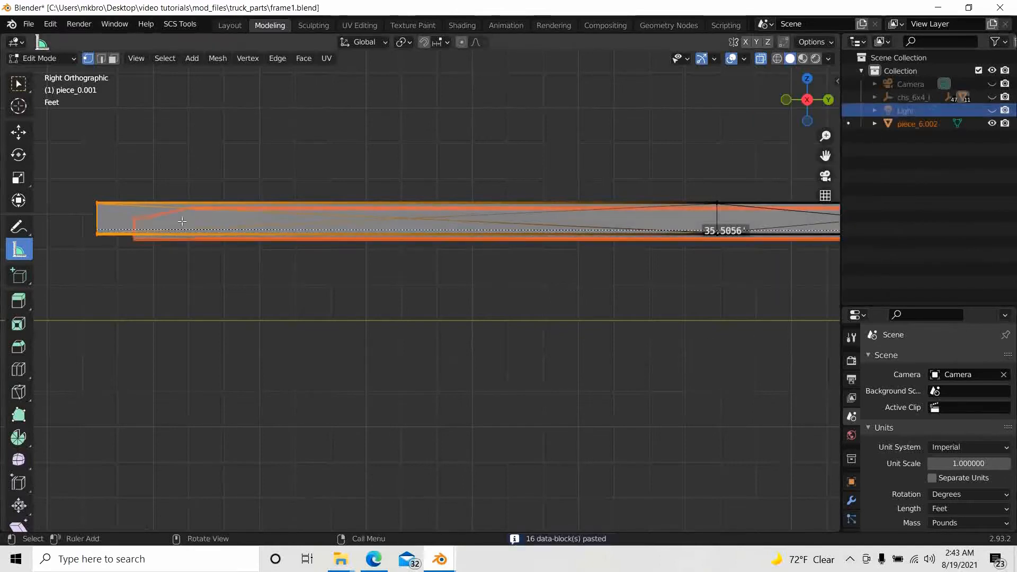
# - In Object Mode, move the pasted piece_6.002 up about 0.13 feet along Z to line up with the existing frame rail's height
pyautogui.scroll(-5, 329, 334)
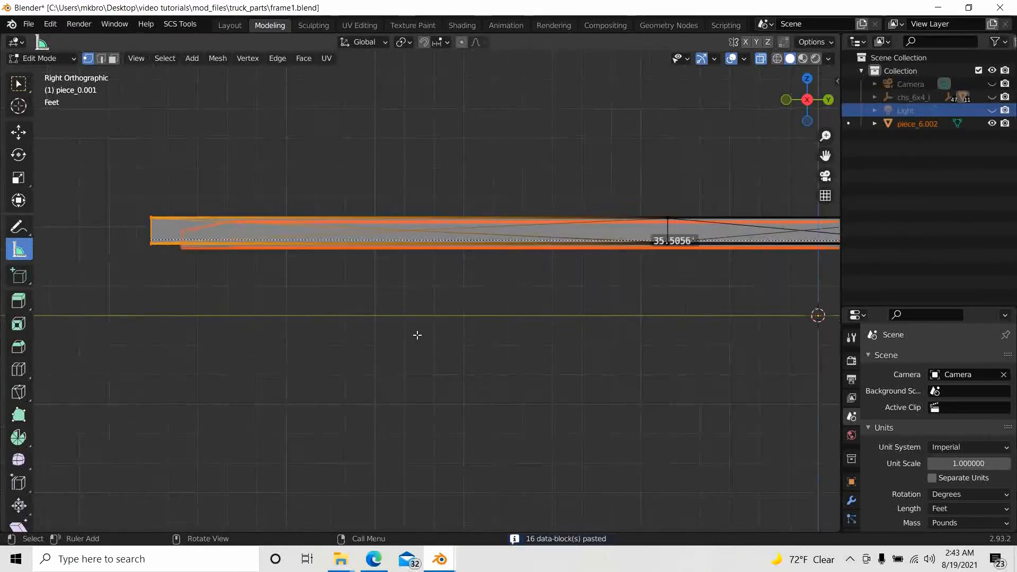
pyautogui.scroll(2, 716, 321)
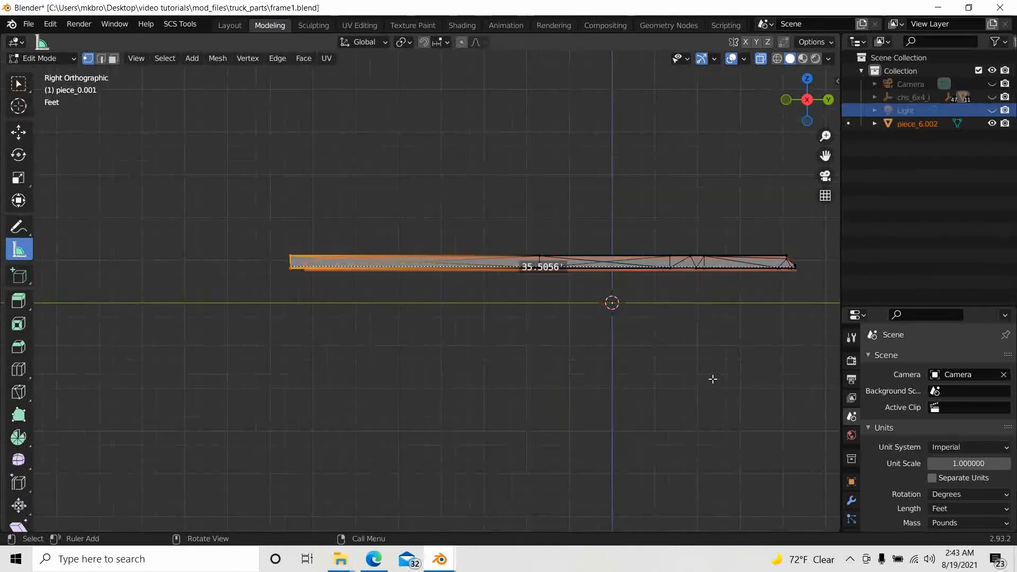
pyautogui.keyDown('shift'); pyautogui.moveTo(683, 380); pyautogui.dragTo(424, 356, button='middle'); pyautogui.keyUp('shift')
pyautogui.scroll(6, 525, 311)
pyautogui.keyDown('shift'); pyautogui.moveTo(591, 321); pyautogui.dragTo(434, 373, button='middle'); pyautogui.keyUp('shift')
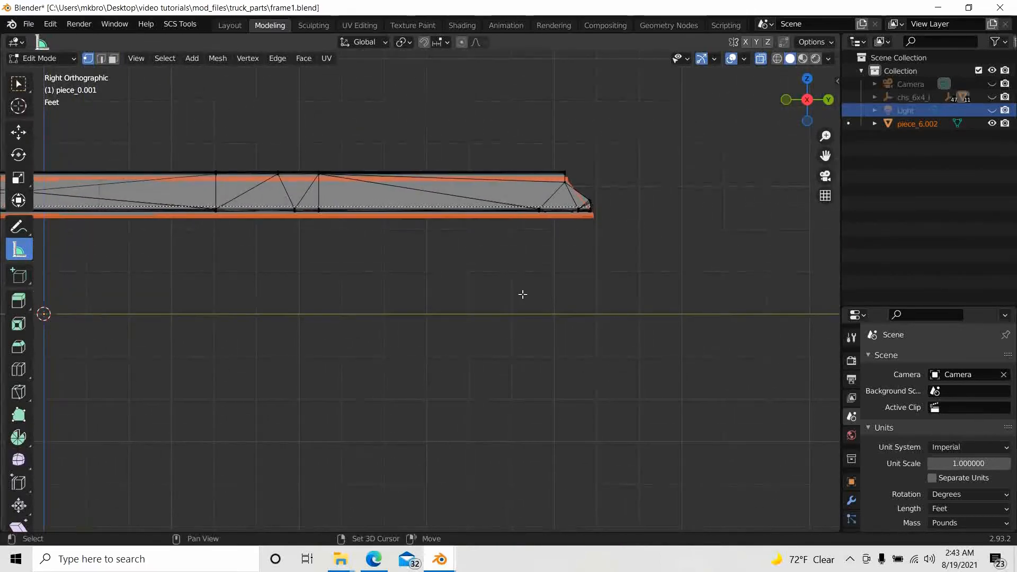
pyautogui.keyDown('shift'); pyautogui.moveTo(326, 258); pyautogui.dragTo(569, 253, button='middle'); pyautogui.keyUp('shift')
pyautogui.keyDown('shift'); pyautogui.moveTo(132, 296); pyautogui.dragTo(98, 323, button='middle'); pyautogui.keyUp('shift')
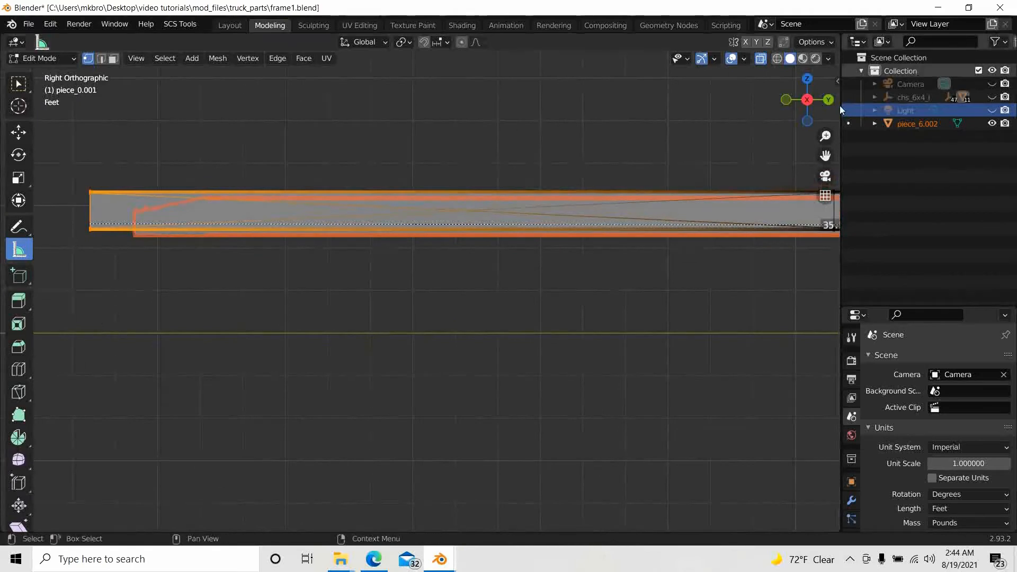
pyautogui.press('Tab')
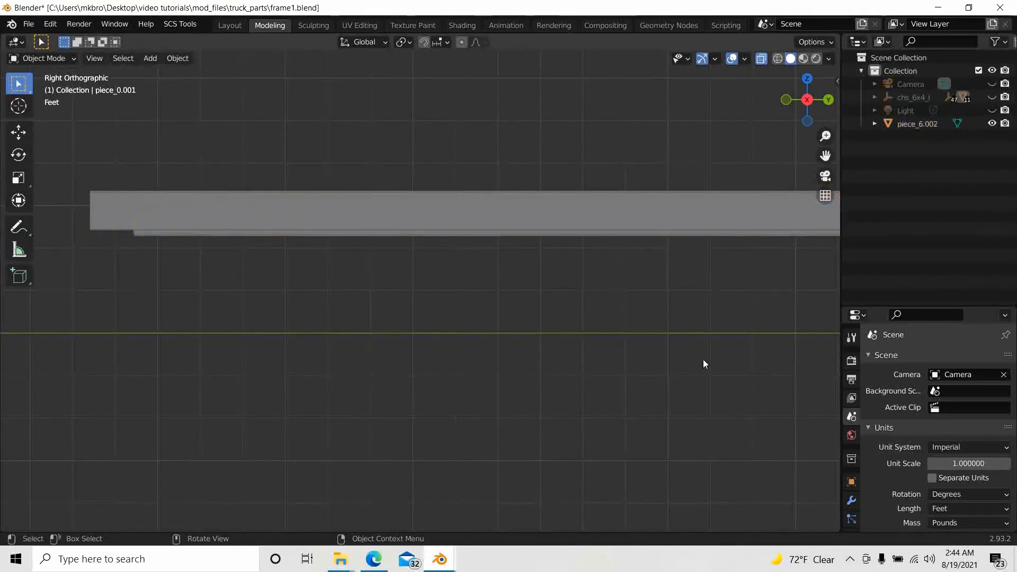
pyautogui.click(911, 123)
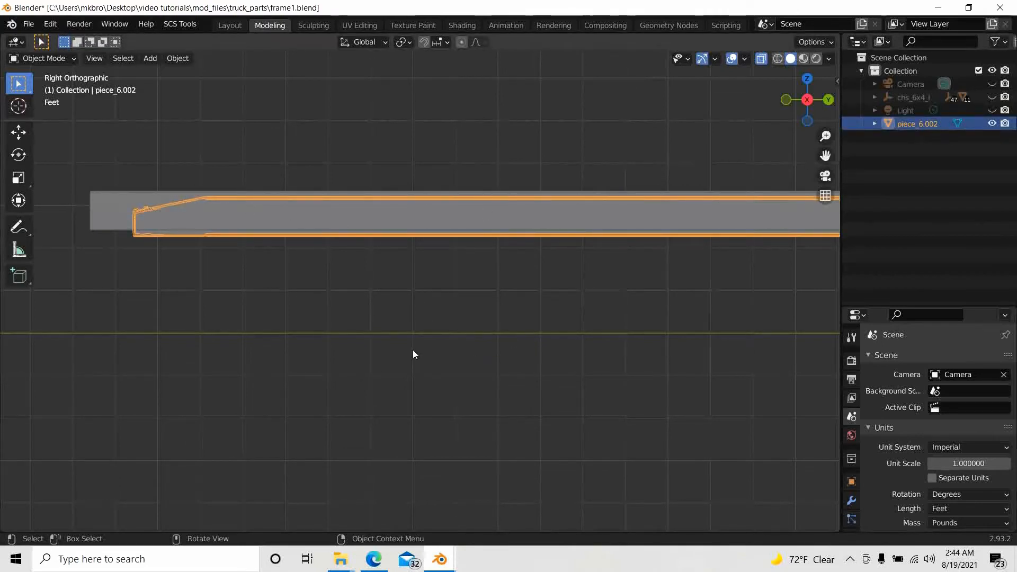
pyautogui.press('g')
pyautogui.press('z')
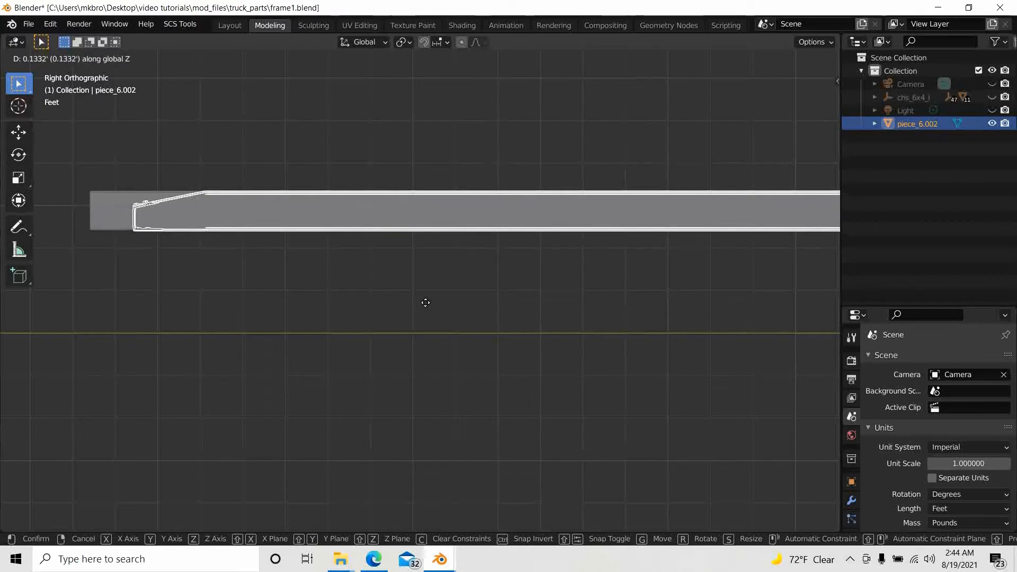
pyautogui.click(425, 303)
# - Examine the alignment of the two overlapping frame rails in perspective and from the right side
pyautogui.press('KP_5')
pyautogui.scroll(-3, 383, 348)
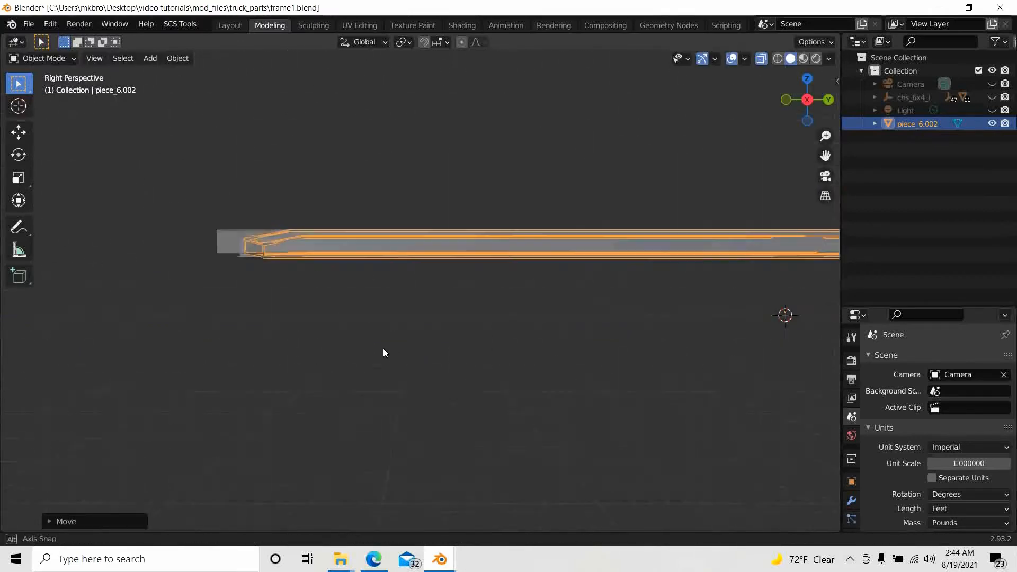
pyautogui.moveTo(383, 347); pyautogui.dragTo(414, 393, button='middle')
pyautogui.moveTo(551, 373); pyautogui.dragTo(386, 322, button='middle')
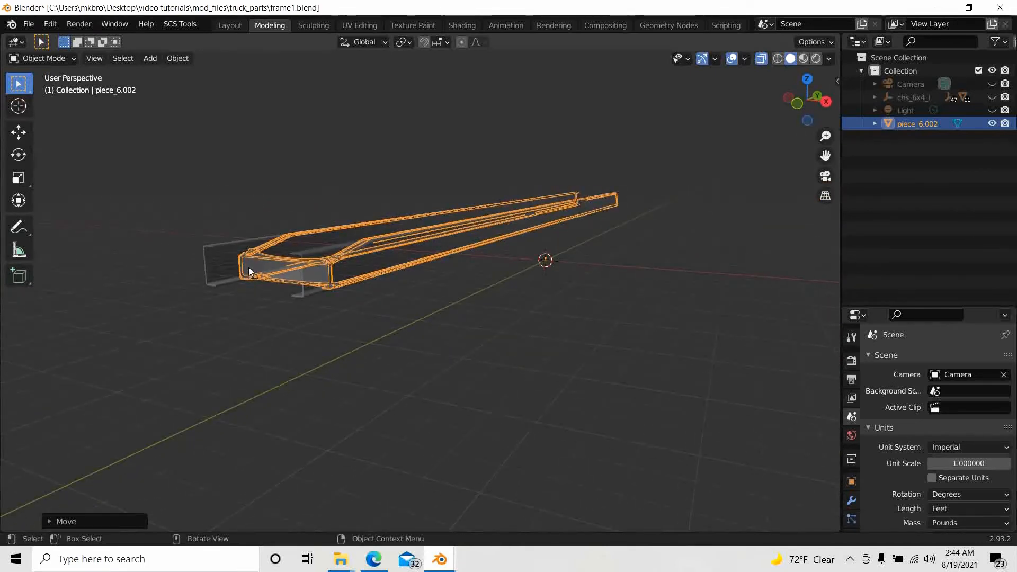
pyautogui.scroll(-2, 402, 359)
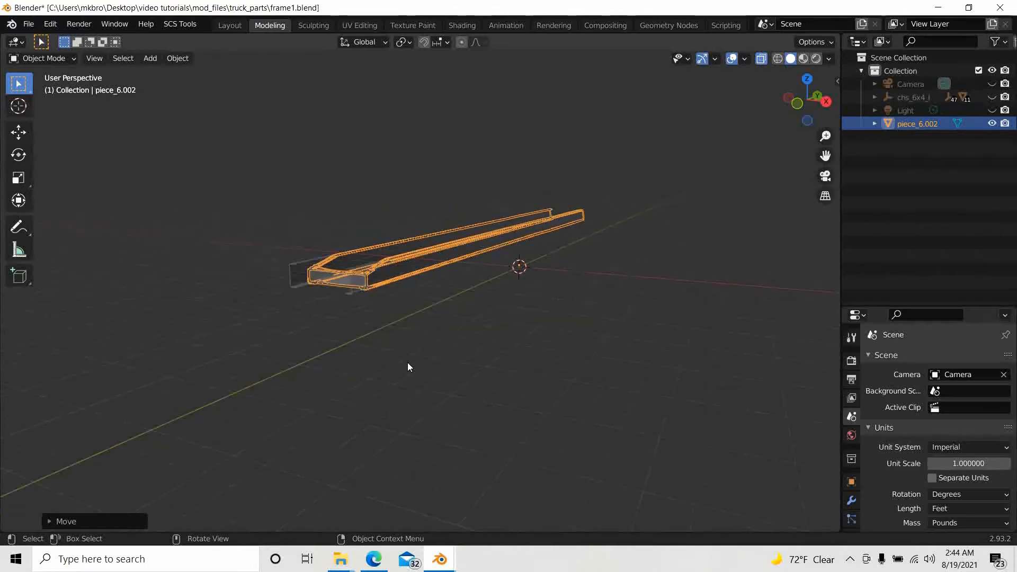
pyautogui.moveTo(408, 367); pyautogui.dragTo(312, 374, button='middle')
pyautogui.click(807, 107)
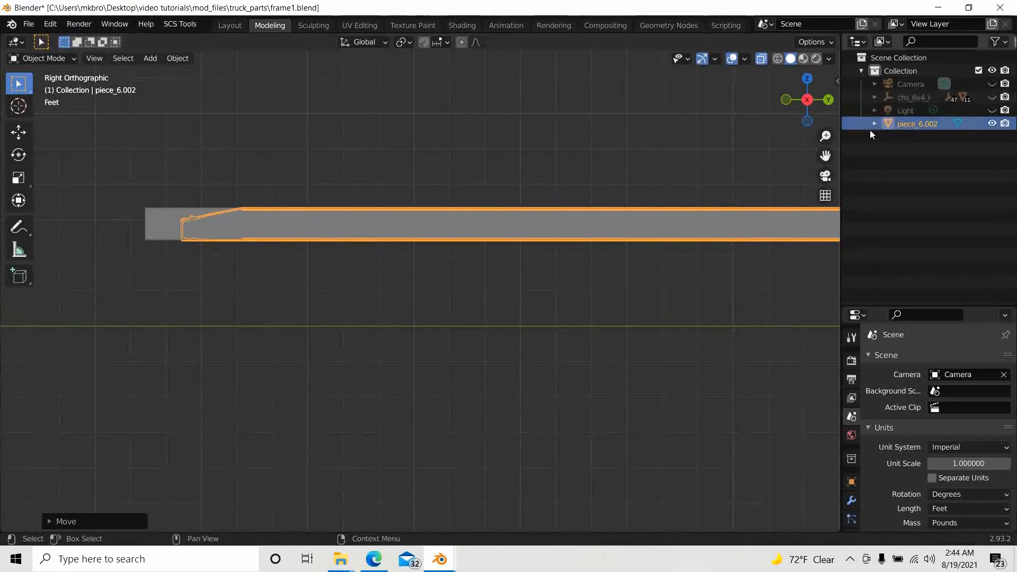
# - Expand the chs_6x4_l hierarchy and select the longer frame rail piece_0.001
pyautogui.click(875, 97)
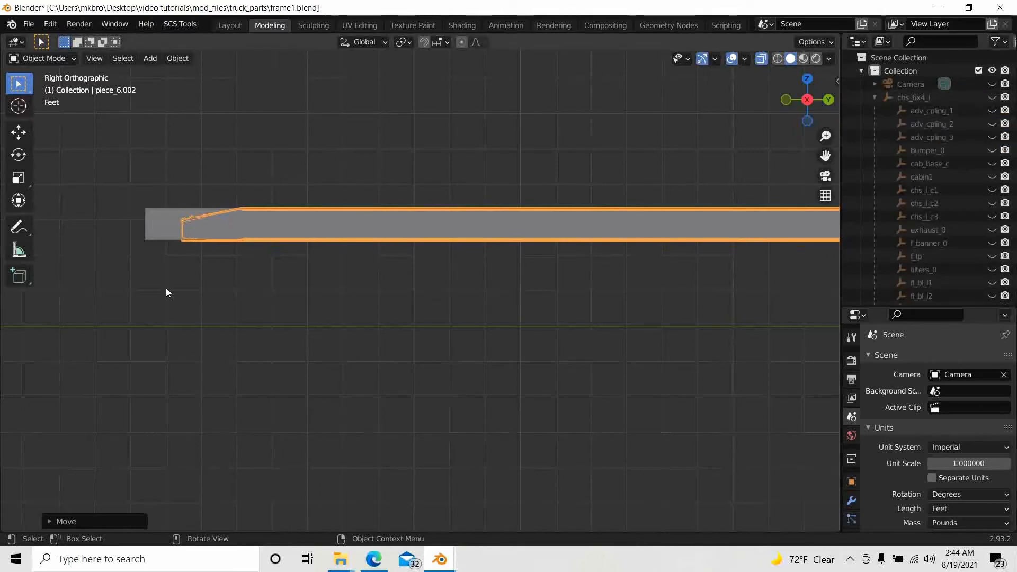
pyautogui.click(152, 229)
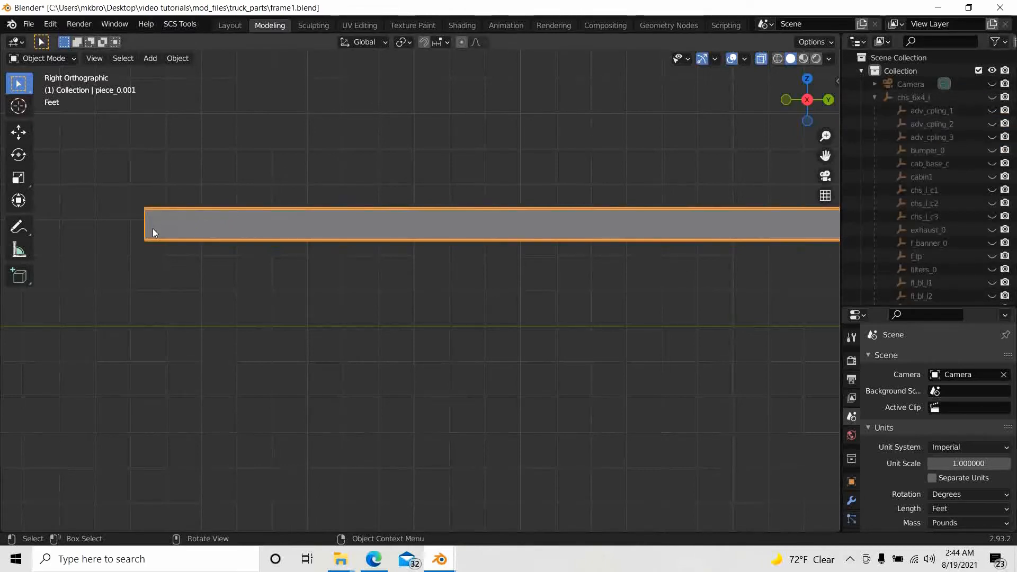
pyautogui.scroll(-10, 962, 228)
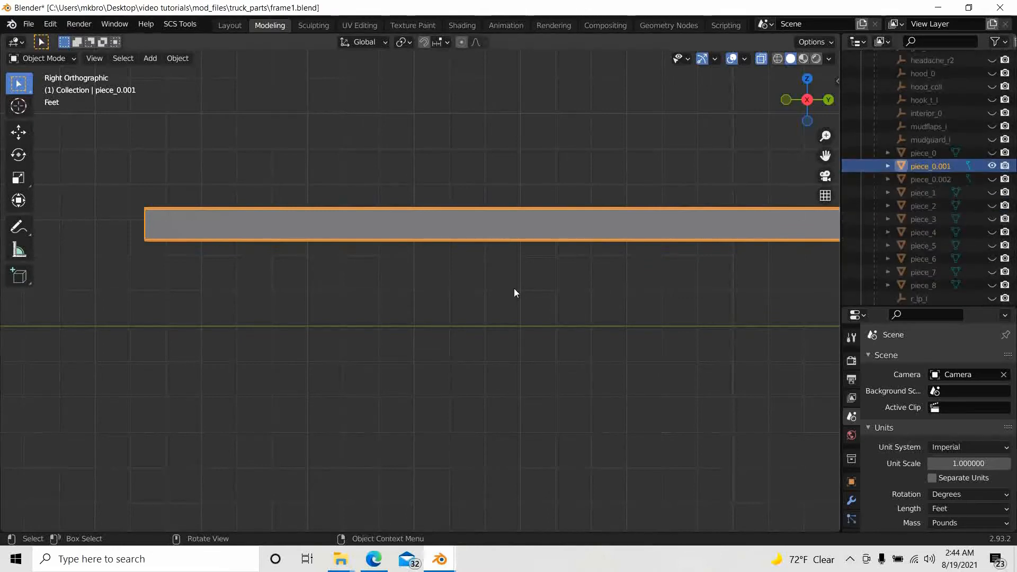
pyautogui.scroll(1, 236, 351)
pyautogui.scroll(1, 236, 351)
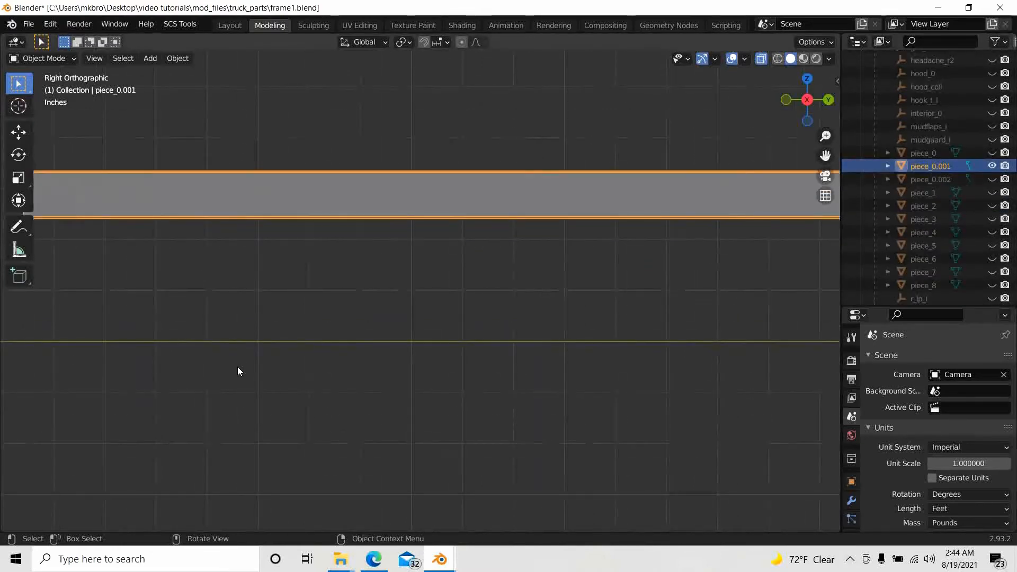
pyautogui.keyDown('shift'); pyautogui.moveTo(239, 370); pyautogui.dragTo(397, 388, button='middle'); pyautogui.keyUp('shift')
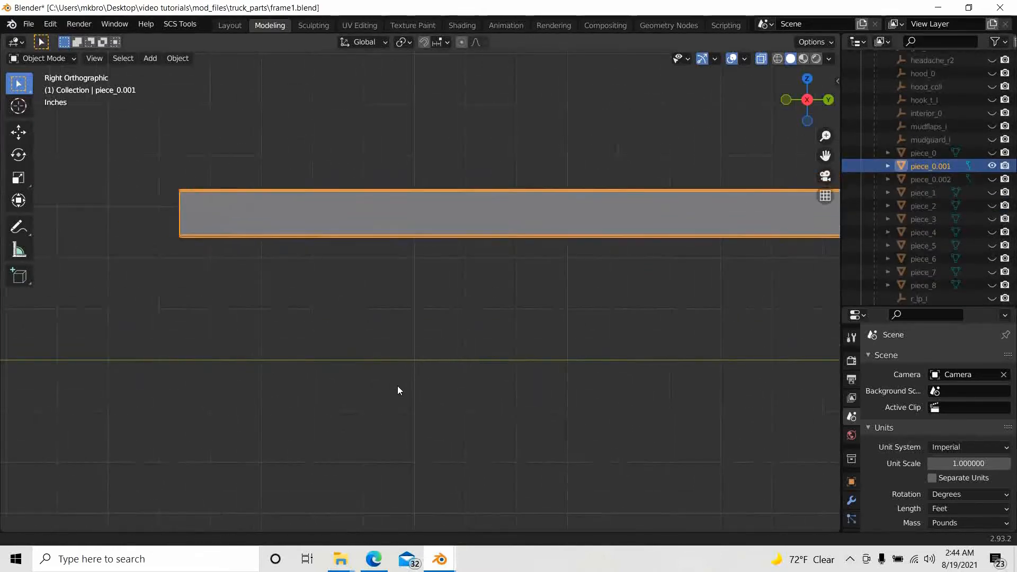
# - Enter Edit Mode on piece_0.001 with X-ray display turned on
pyautogui.click(762, 58)
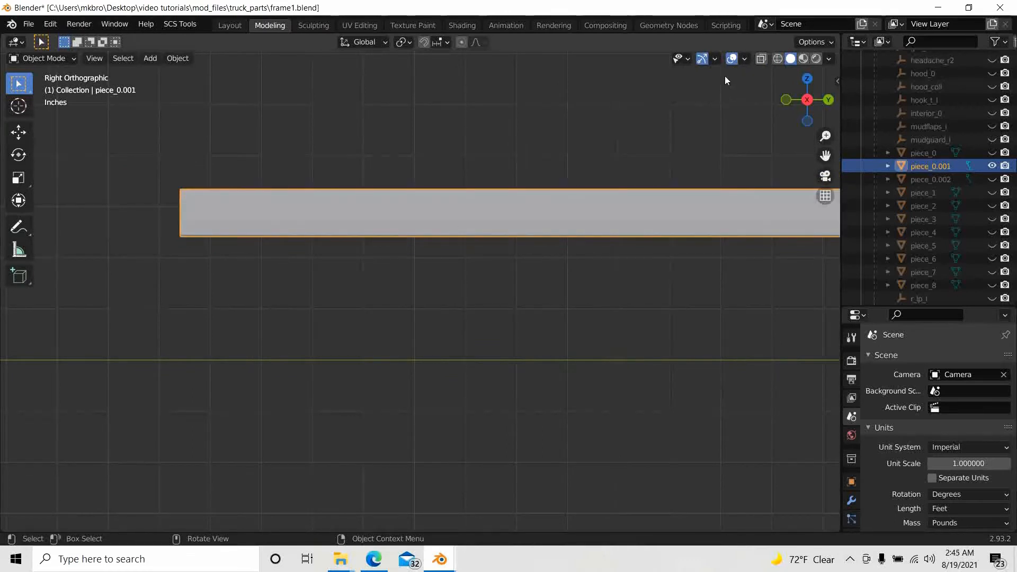
pyautogui.click(761, 59)
pyautogui.scroll(2, 137, 376)
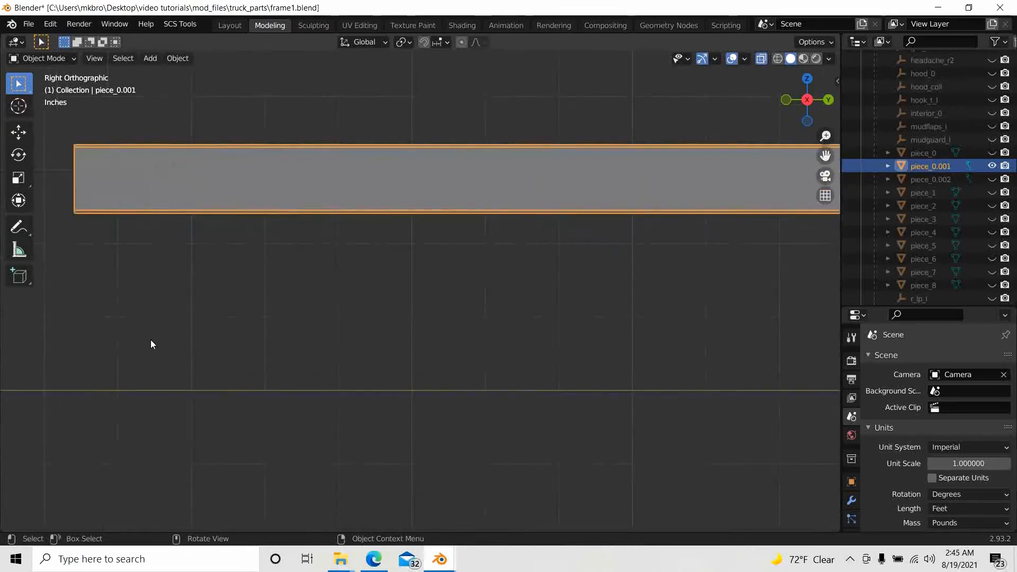
pyautogui.scroll(1, 150, 339)
pyautogui.keyDown('shift'); pyautogui.moveTo(163, 341); pyautogui.dragTo(343, 347, button='middle'); pyautogui.keyUp('shift')
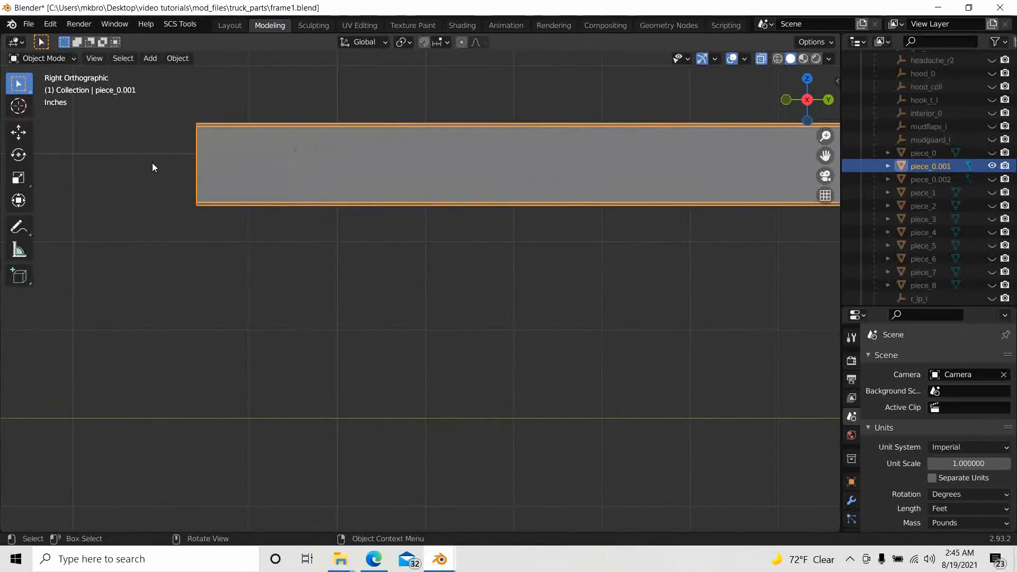
pyautogui.press('Tab')
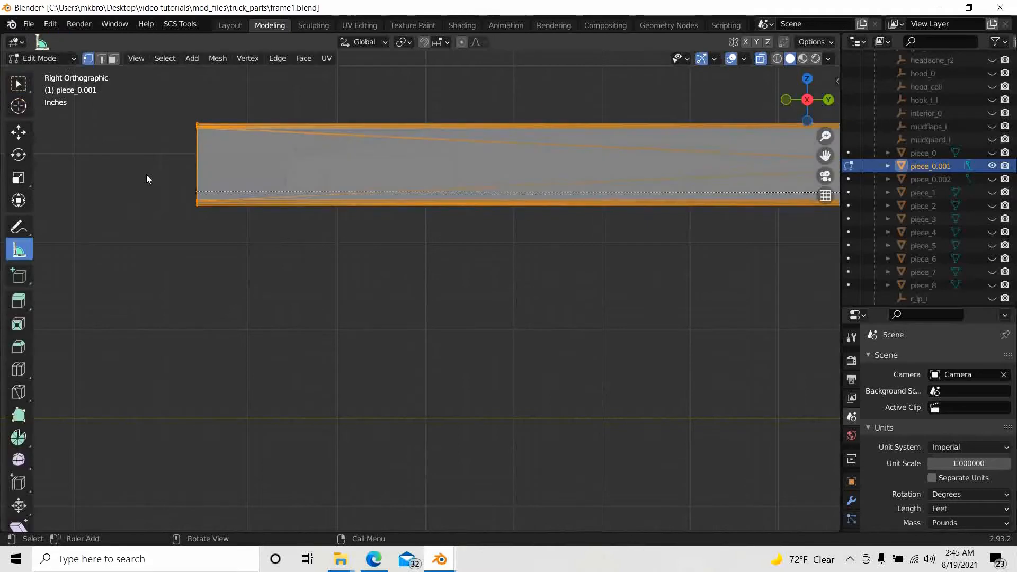
# - Box-select the end vertices of piece_0.001 and move them along Y to where the reference rail's taper begins
pyautogui.moveTo(189, 97); pyautogui.dragTo(189, 240)
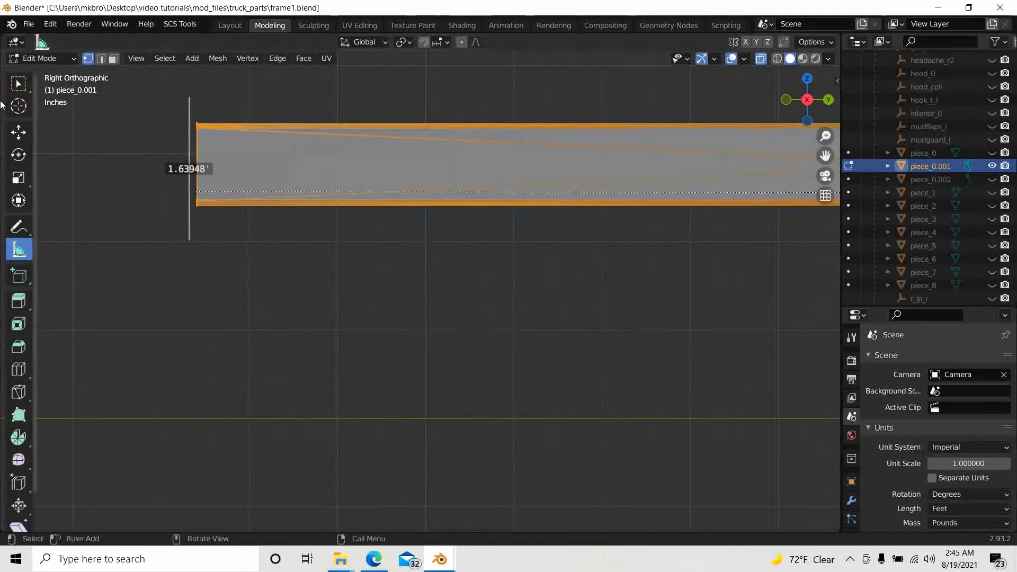
pyautogui.click(18, 83)
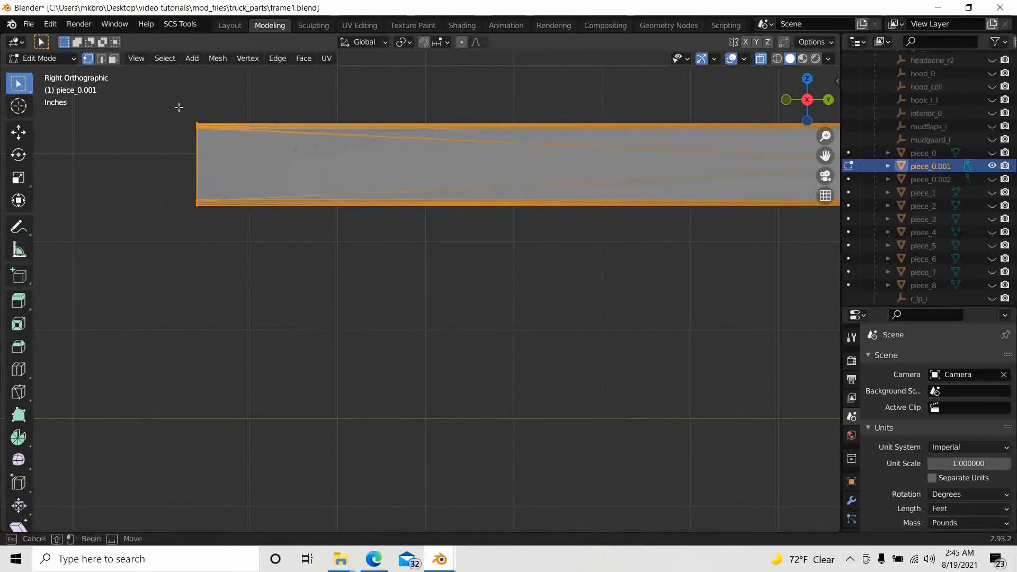
pyautogui.moveTo(179, 107); pyautogui.dragTo(132, 96)
pyautogui.moveTo(187, 114); pyautogui.dragTo(196, 229)
pyautogui.moveTo(198, 259); pyautogui.dragTo(233, 298, button='middle')
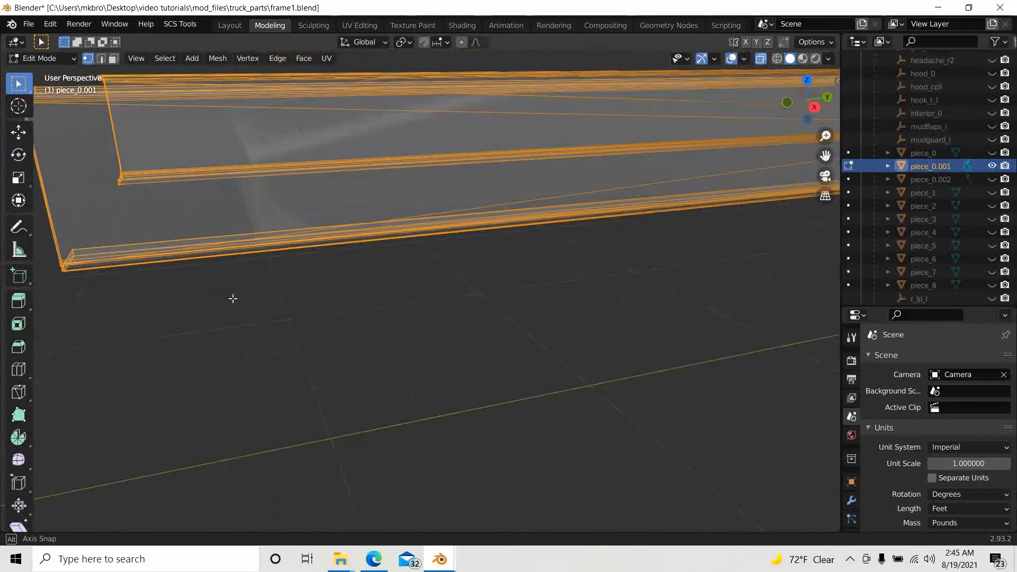
pyautogui.click(813, 107)
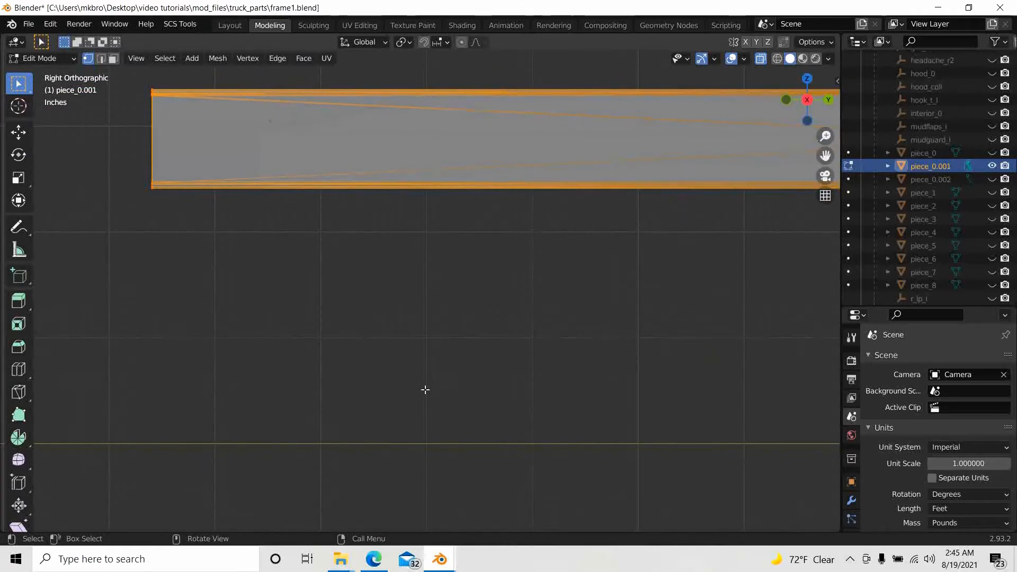
pyautogui.press('g')
pyautogui.press('y')
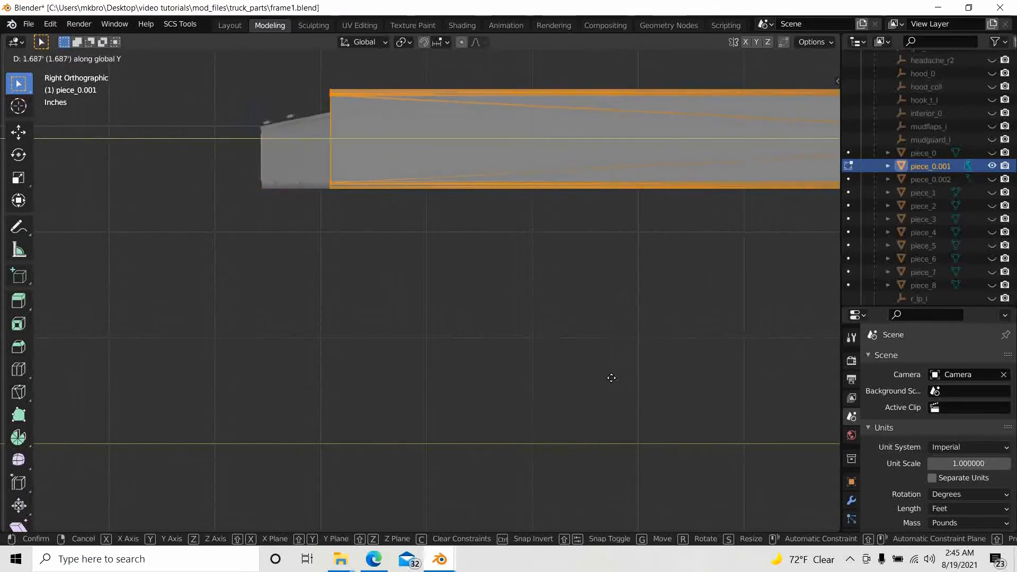
pyautogui.click(717, 396)
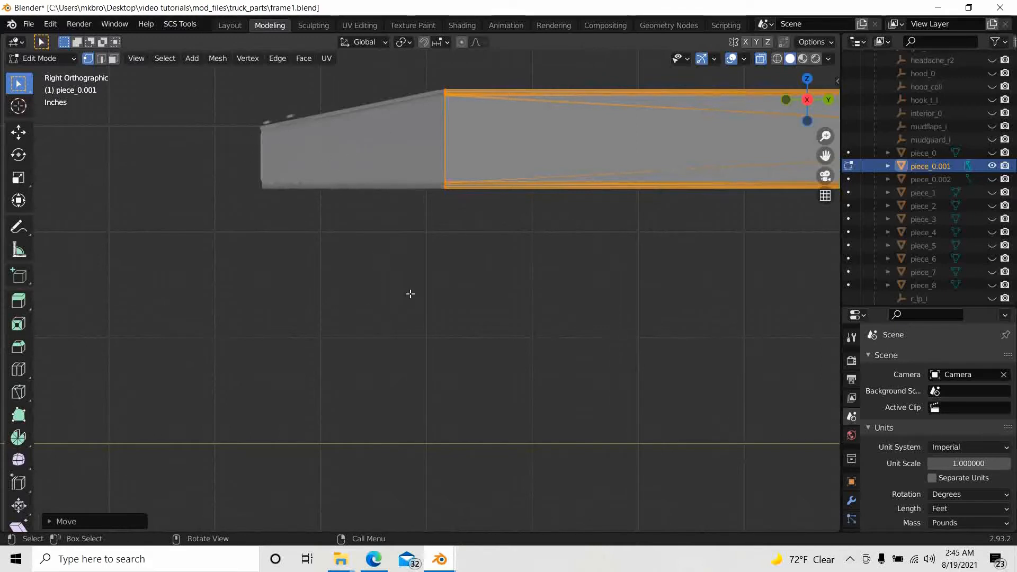
# - Extrude the selected end vertices of piece_0.001 along global Y to the tip of the reference rail
pyautogui.press('e')
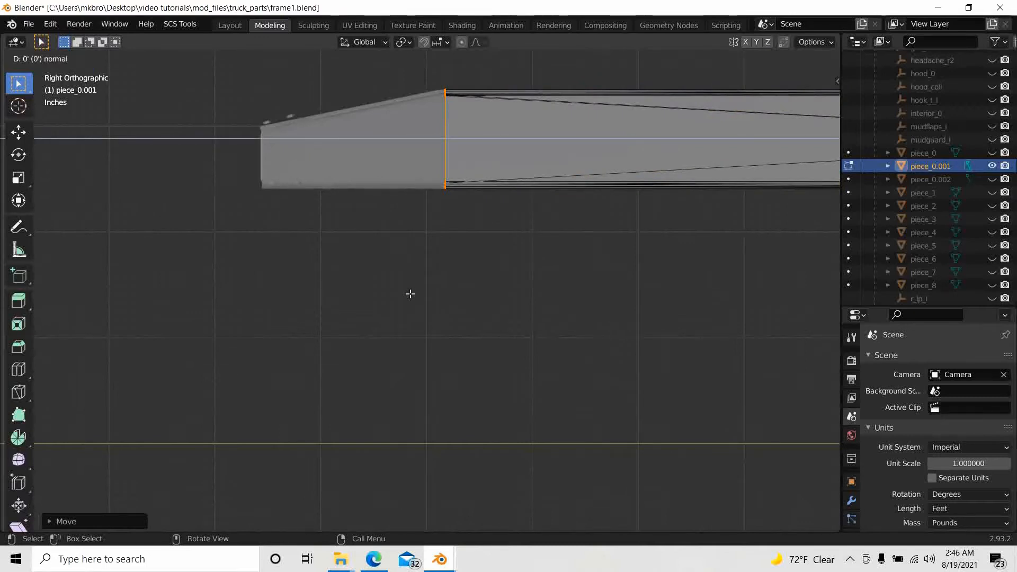
pyautogui.press('y')
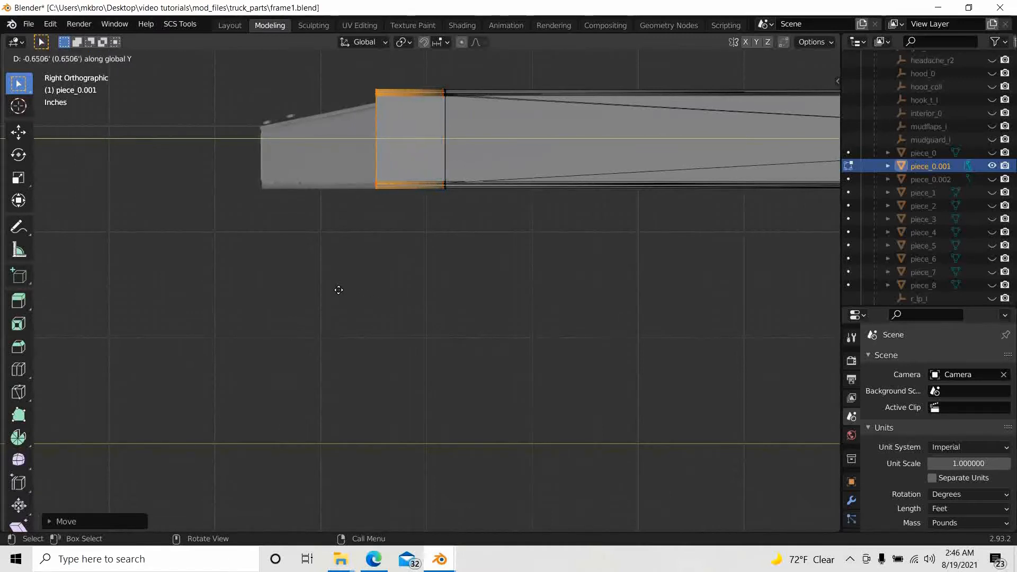
pyautogui.click(227, 280)
# - Box-select the upper vertices of the extruded end and lower them about 0.35 ft along Z to match the reference rail's taper
pyautogui.moveTo(373, 313); pyautogui.dragTo(492, 241, button='middle')
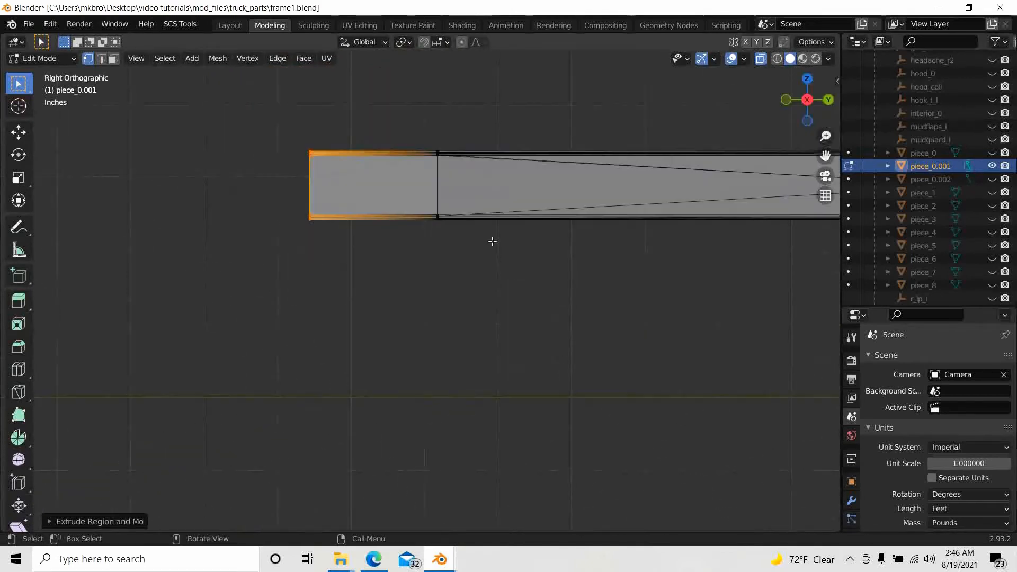
pyautogui.click(279, 279)
pyautogui.press('b')
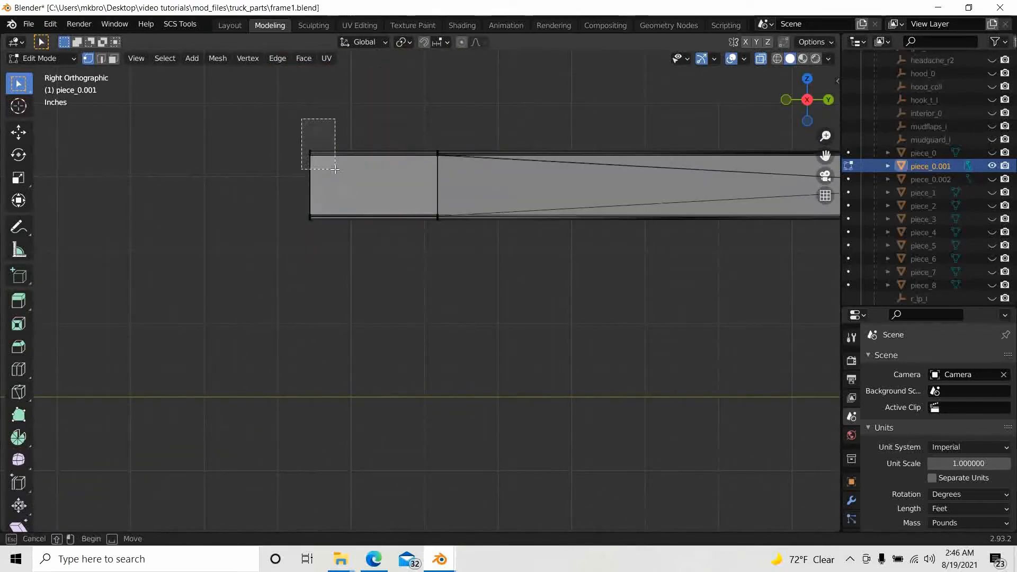
pyautogui.moveTo(335, 169); pyautogui.dragTo(335, 169)
pyautogui.moveTo(304, 263); pyautogui.dragTo(390, 298, button='middle')
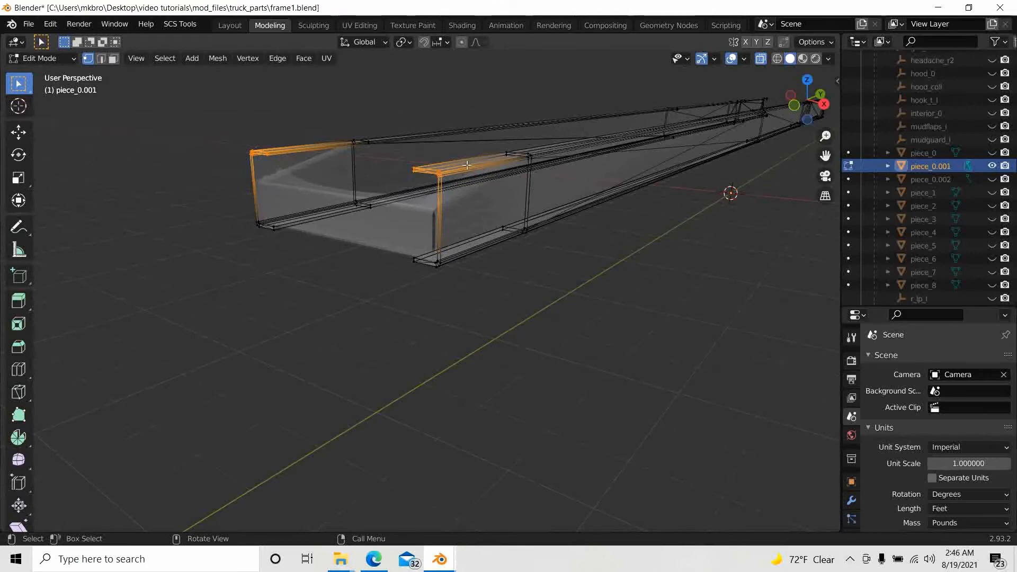
pyautogui.moveTo(495, 283); pyautogui.dragTo(468, 243, button='middle')
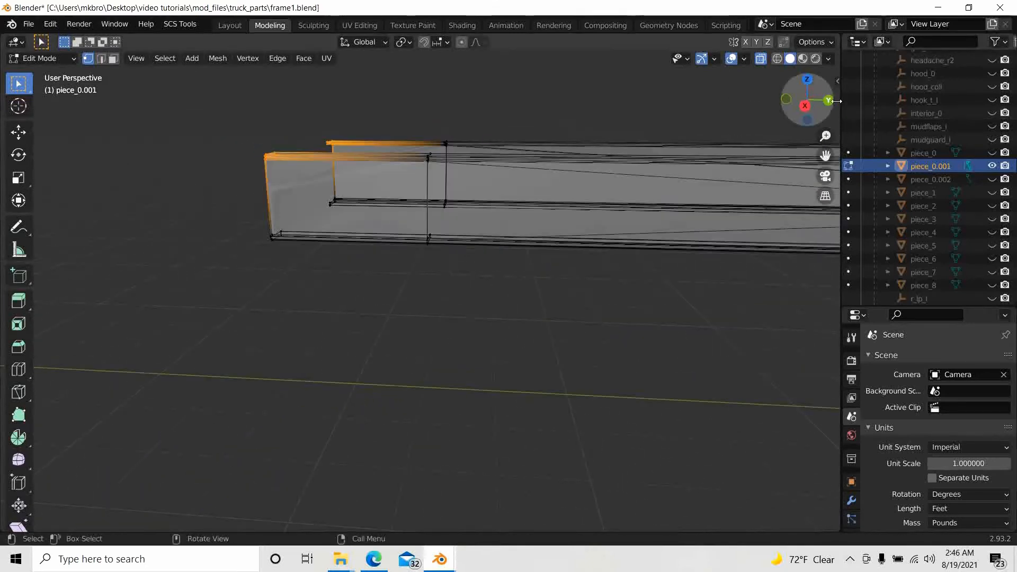
pyautogui.click(804, 106)
pyautogui.scroll(2, 373, 235)
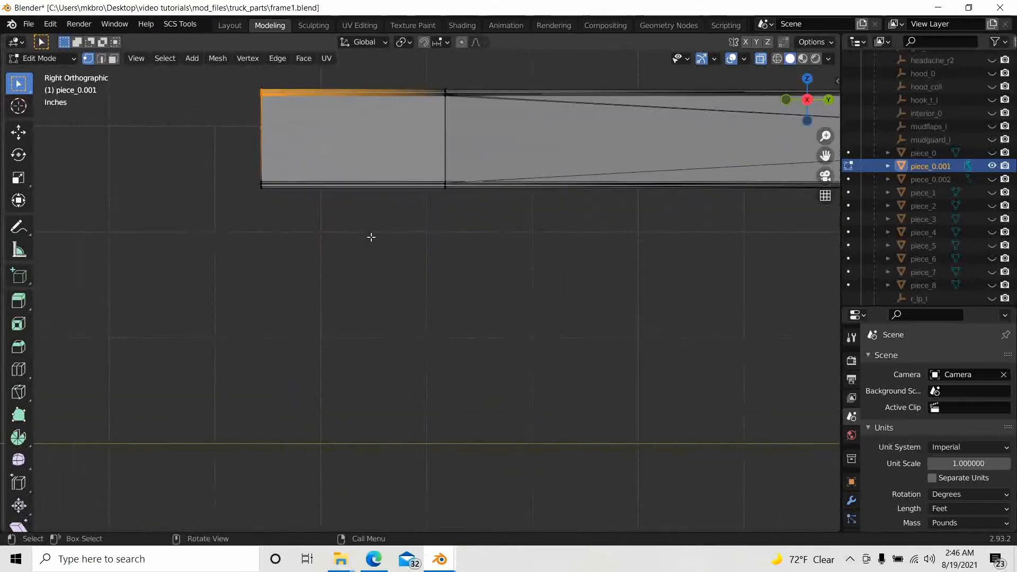
pyautogui.scroll(1, 371, 237)
pyautogui.keyDown('shift'); pyautogui.moveTo(379, 284); pyautogui.dragTo(507, 395, button='middle'); pyautogui.keyUp('shift')
pyautogui.scroll(4, 413, 239)
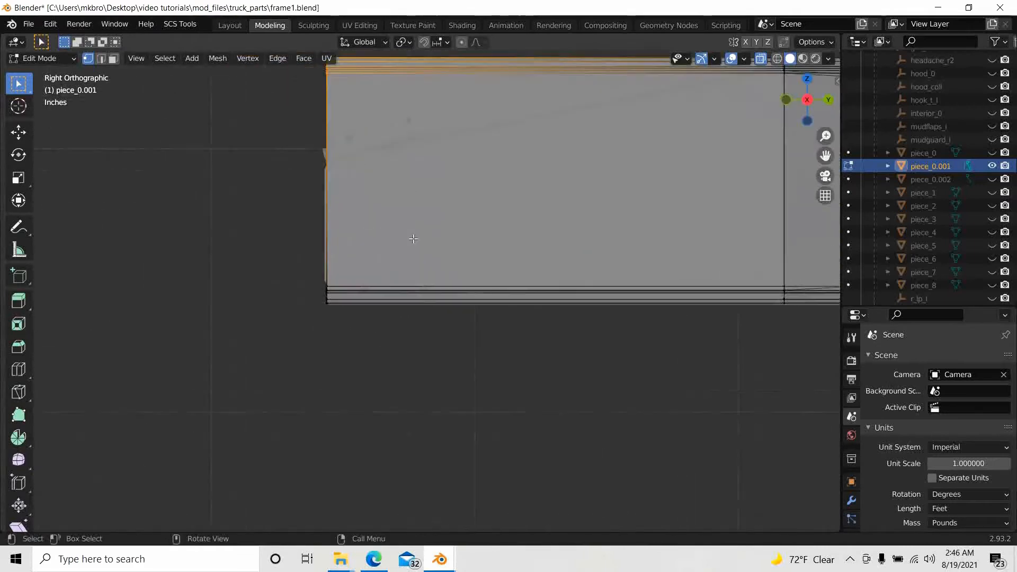
pyautogui.keyDown('shift'); pyautogui.moveTo(413, 239); pyautogui.dragTo(469, 351, button='middle'); pyautogui.keyUp('shift')
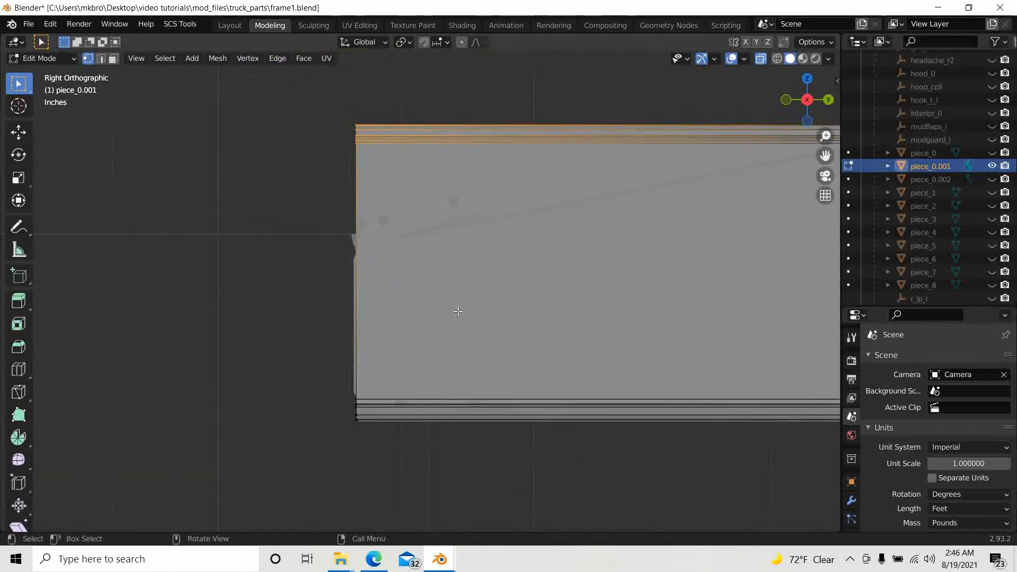
pyautogui.press('g')
pyautogui.press('z')
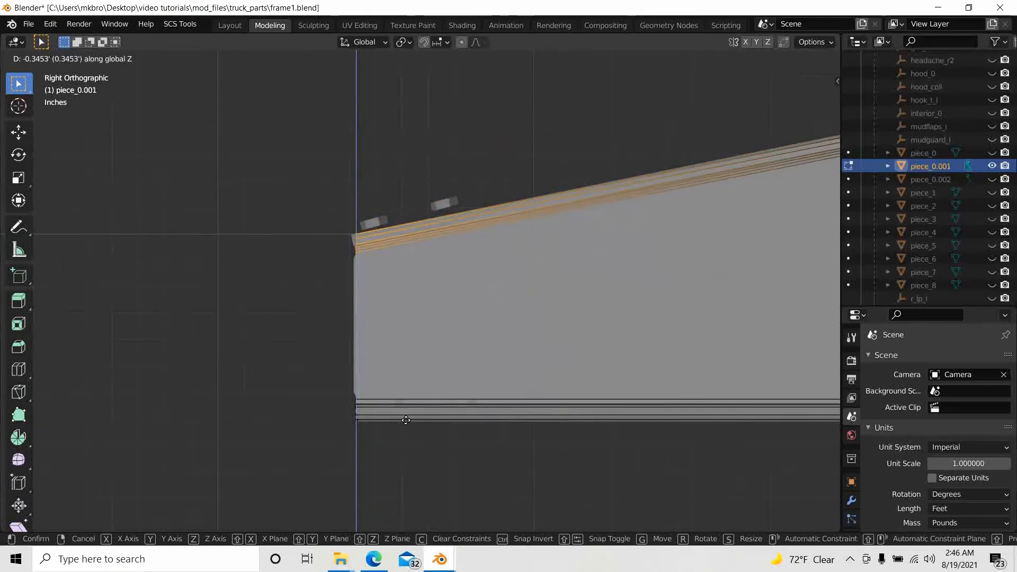
pyautogui.click(406, 420)
# - Return to Object Mode, deselect the rail and switch the viewport to Material Preview shading
pyautogui.scroll(-2, 256, 416)
pyautogui.moveTo(256, 416); pyautogui.dragTo(415, 438, button='middle')
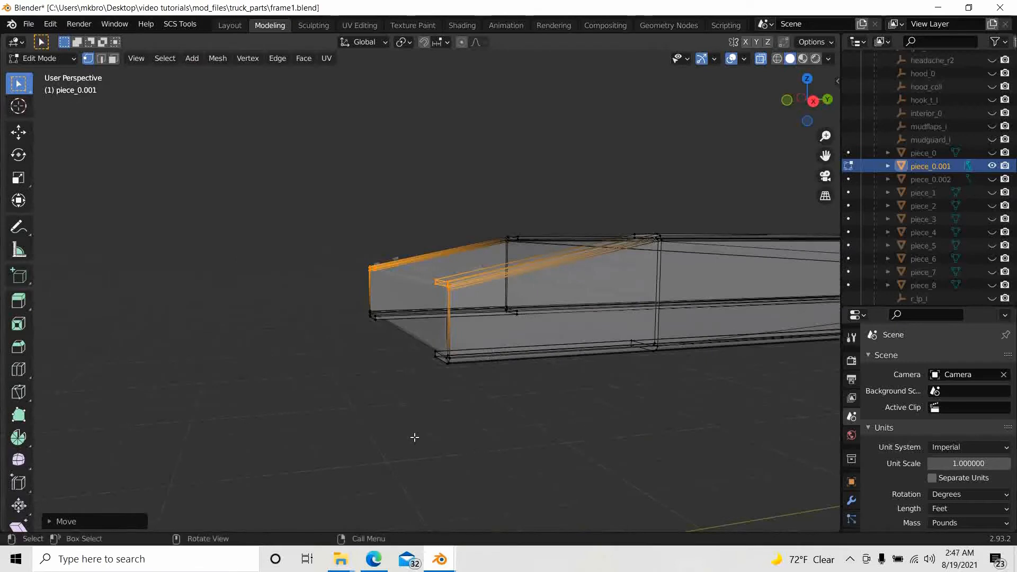
pyautogui.press('Tab')
pyautogui.scroll(-3, 659, 438)
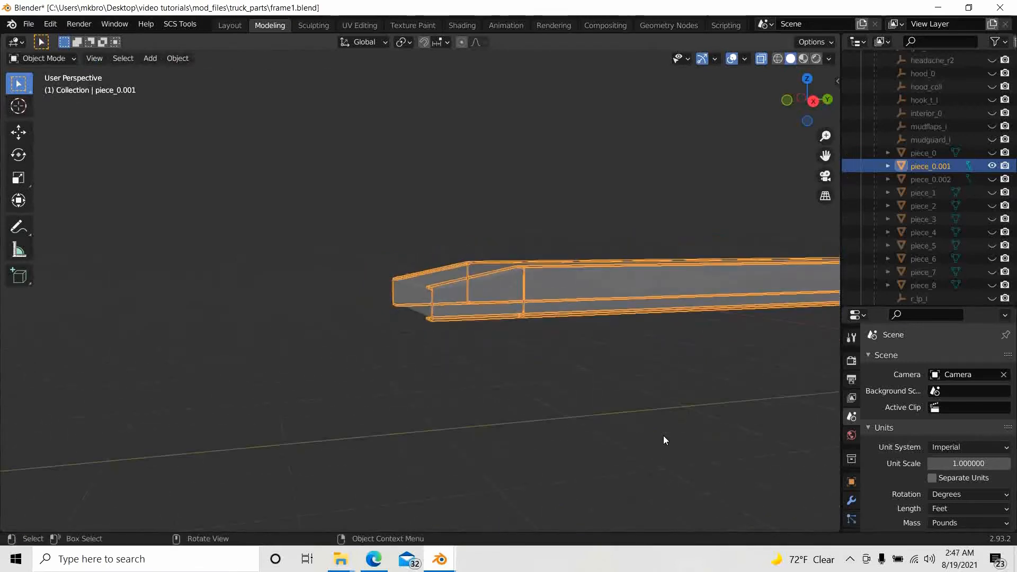
pyautogui.click(613, 425)
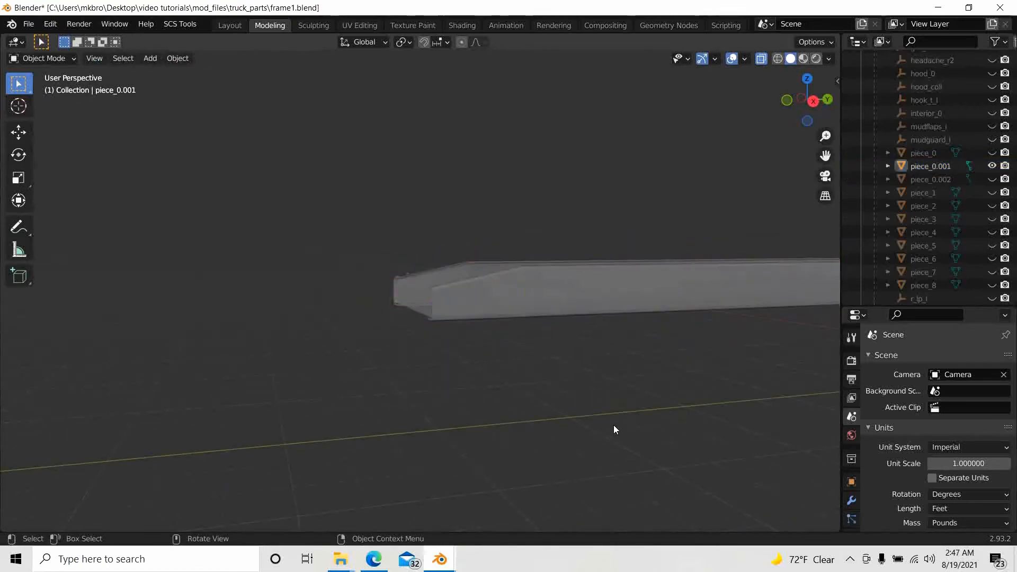
pyautogui.click(803, 58)
pyautogui.moveTo(614, 350); pyautogui.dragTo(680, 371, button='middle')
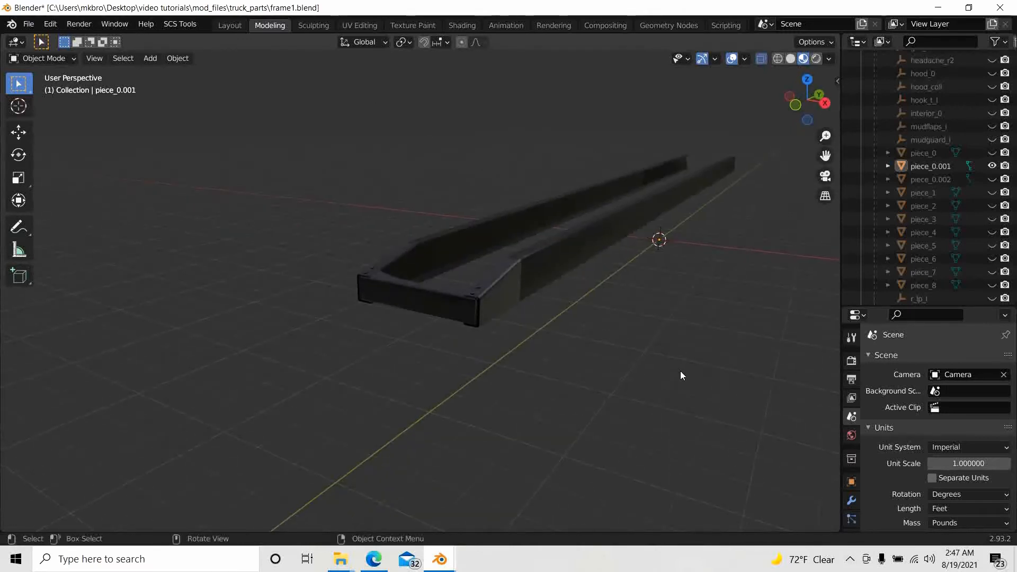
# - Hide the reference rail piece_6.002 so that only the custom rail piece_0.001 is shown
pyautogui.scroll(5, 507, 340)
pyautogui.moveTo(506, 344); pyautogui.dragTo(838, 189, button='middle')
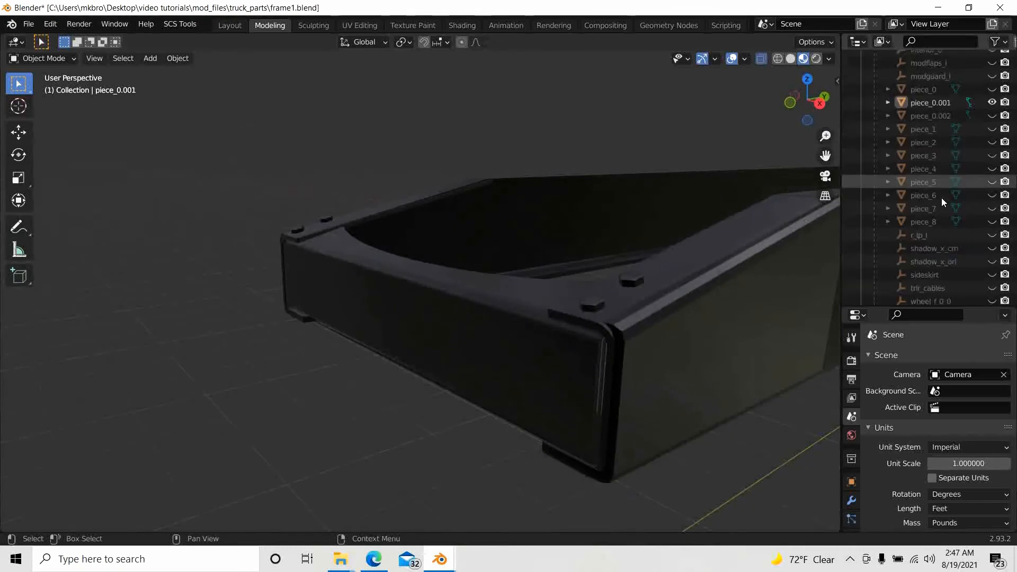
pyautogui.scroll(-8, 942, 198)
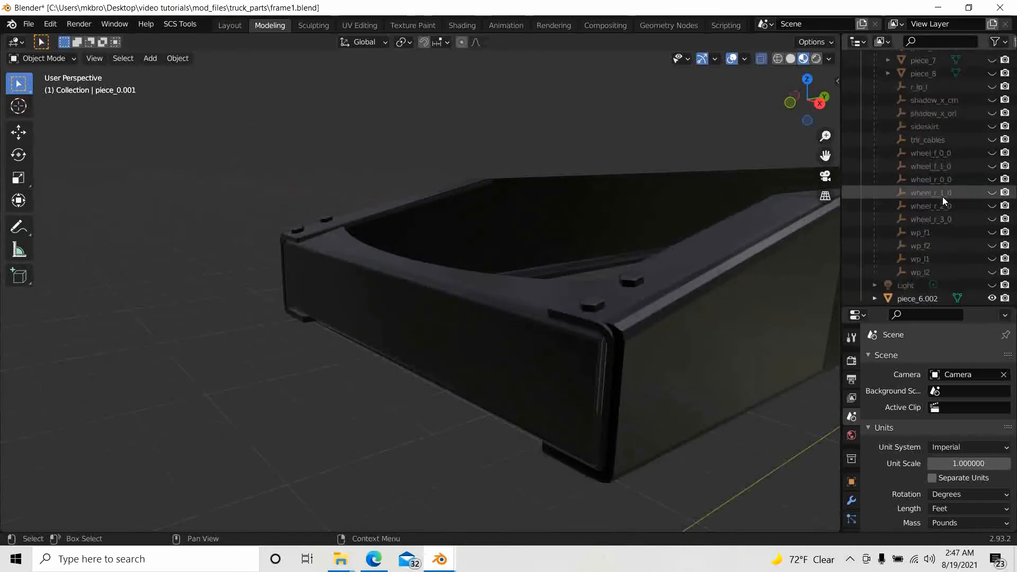
pyautogui.click(991, 293)
# - Examine the shading and shape of the tapered ends of piece_0.001 from both sides and from the front
pyautogui.moveTo(702, 311); pyautogui.dragTo(373, 265, button='middle')
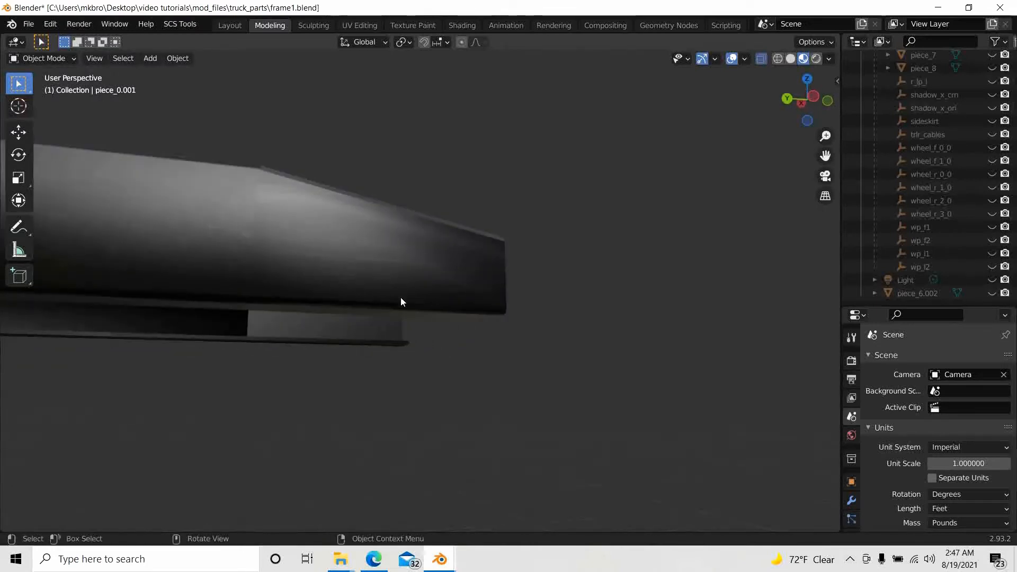
pyautogui.scroll(-1, 249, 254)
pyautogui.scroll(3, 249, 255)
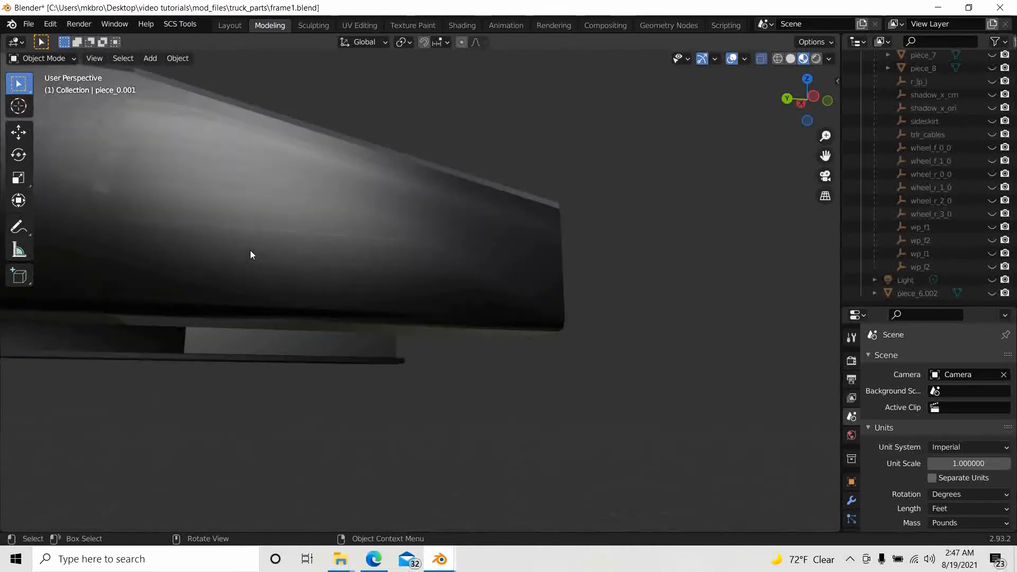
pyautogui.moveTo(251, 255); pyautogui.dragTo(398, 298, button='middle')
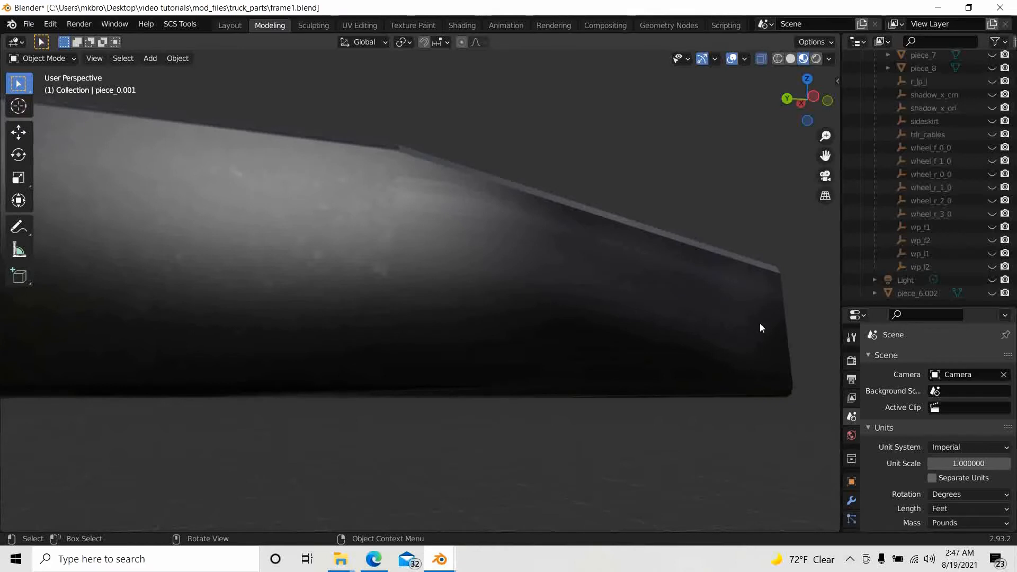
pyautogui.moveTo(677, 354); pyautogui.dragTo(368, 369, button='middle')
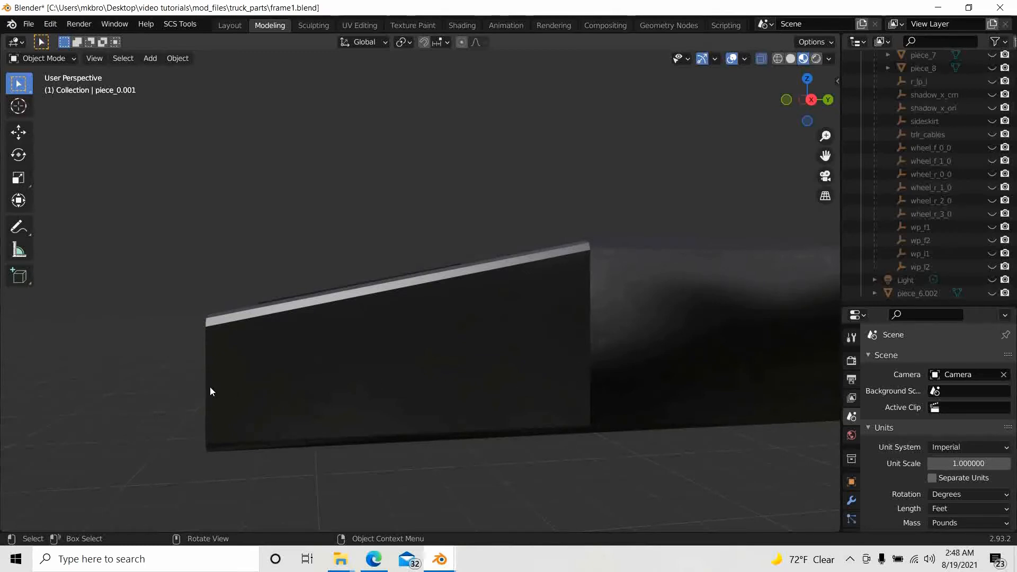
pyautogui.moveTo(363, 428); pyautogui.dragTo(638, 370, button='middle')
pyautogui.scroll(-5, 348, 272)
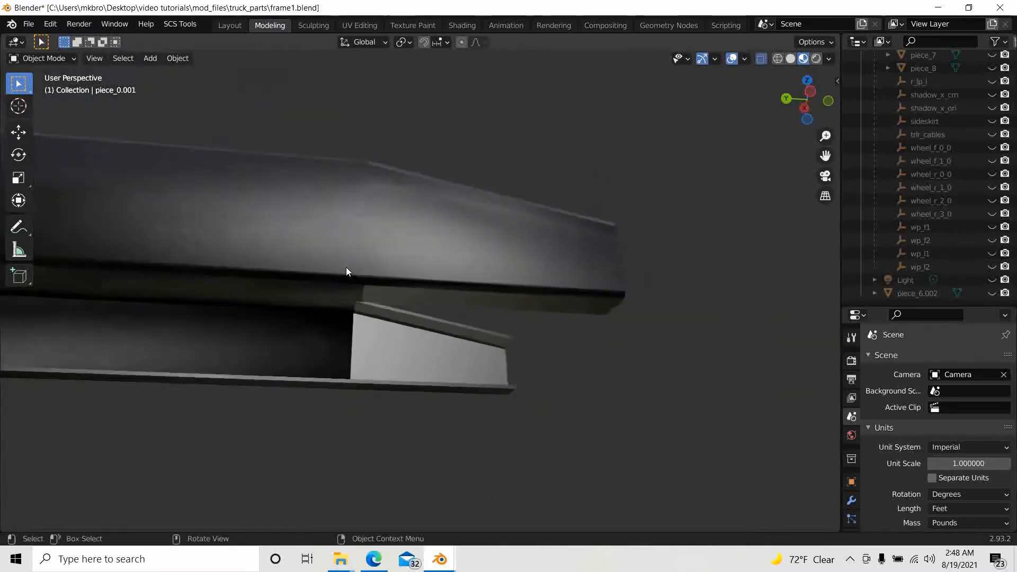
pyautogui.moveTo(348, 272); pyautogui.dragTo(325, 335, button='middle')
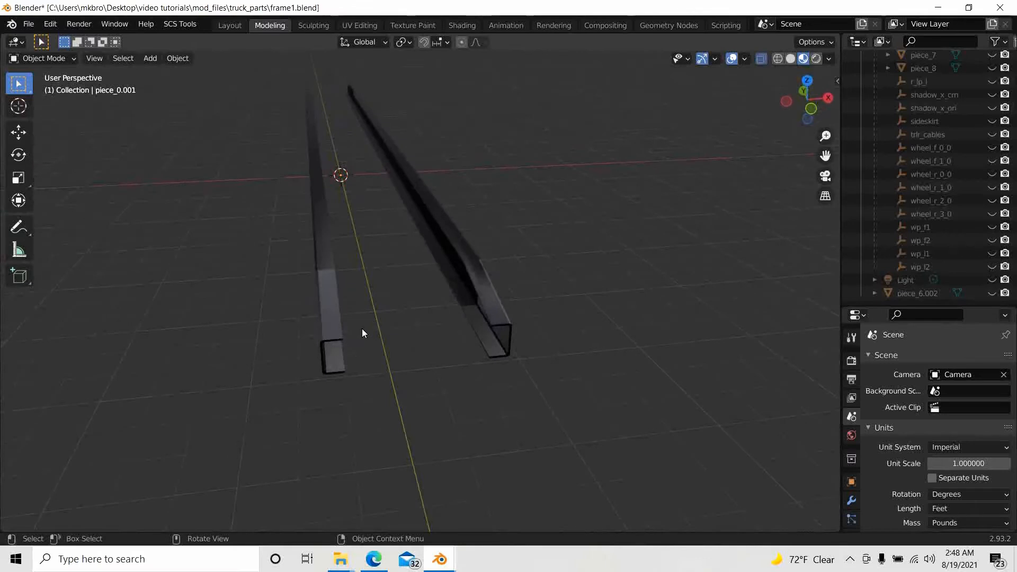
pyautogui.moveTo(525, 319); pyautogui.dragTo(553, 300, button='middle')
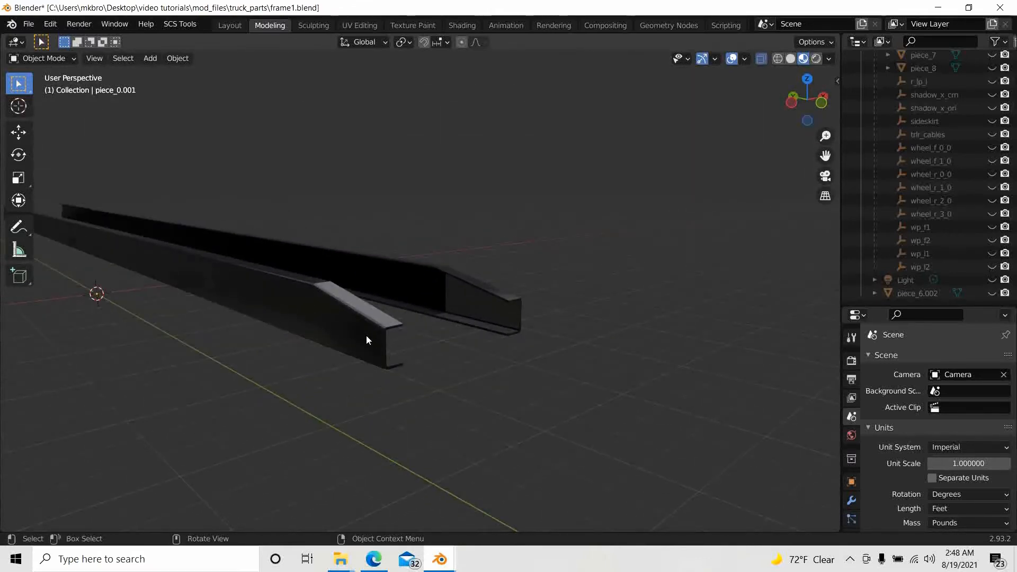
pyautogui.moveTo(366, 336); pyautogui.dragTo(159, 337, button='middle')
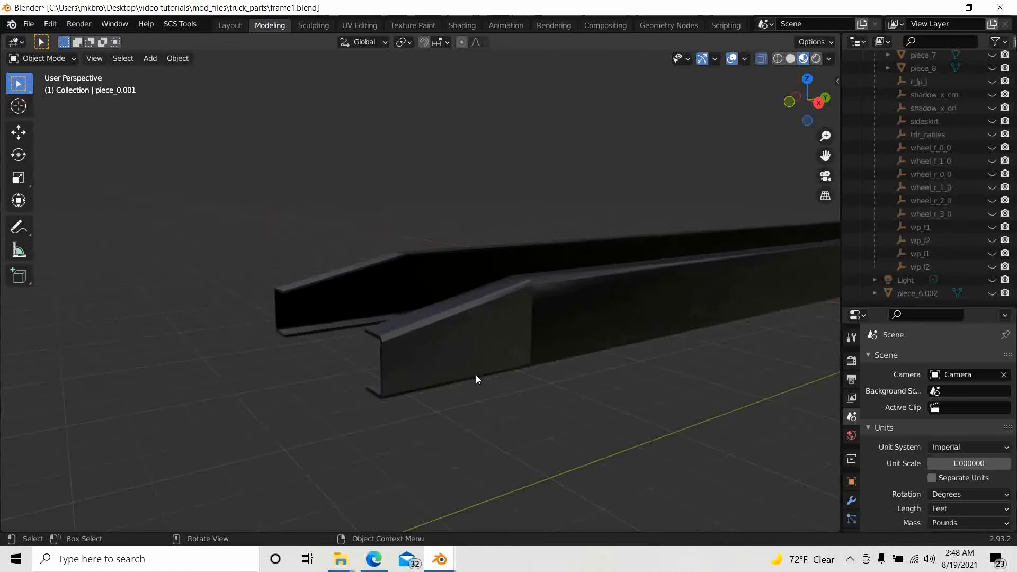
pyautogui.moveTo(482, 361); pyautogui.dragTo(466, 426, button='middle')
pyautogui.keyDown('shift'); pyautogui.moveTo(533, 444); pyautogui.dragTo(313, 409, button='middle'); pyautogui.keyUp('shift')
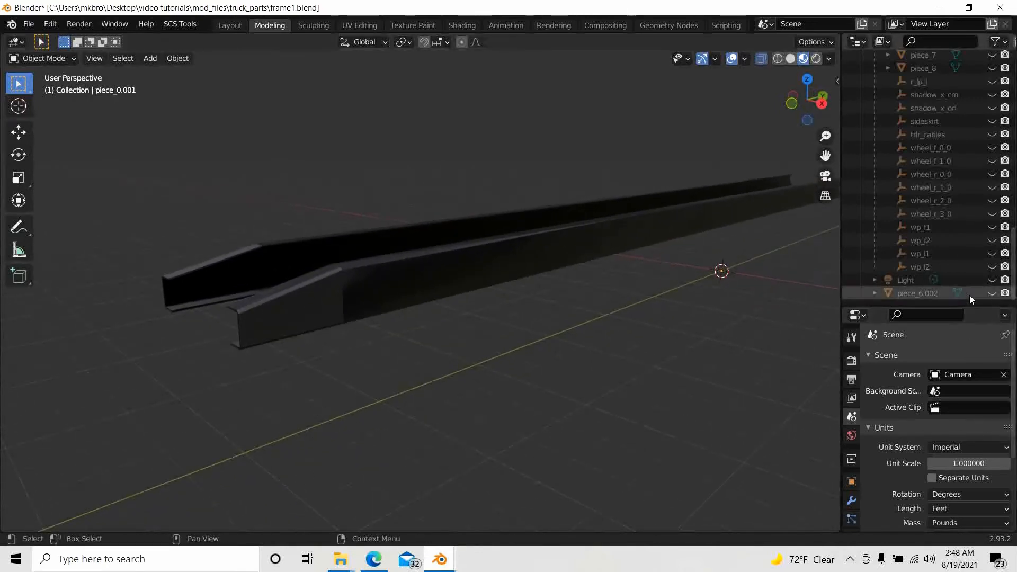
# - Unhide and select the reference rail piece_6.002, and inspect its bolted end crossmember
pyautogui.click(992, 293)
pyautogui.click(919, 293)
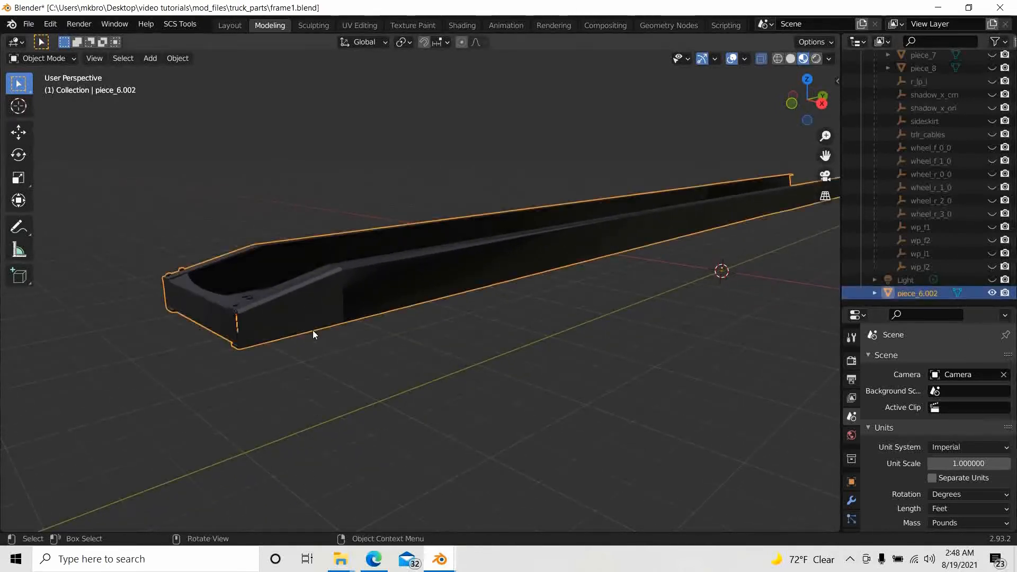
pyautogui.moveTo(193, 359); pyautogui.dragTo(250, 378, button='middle')
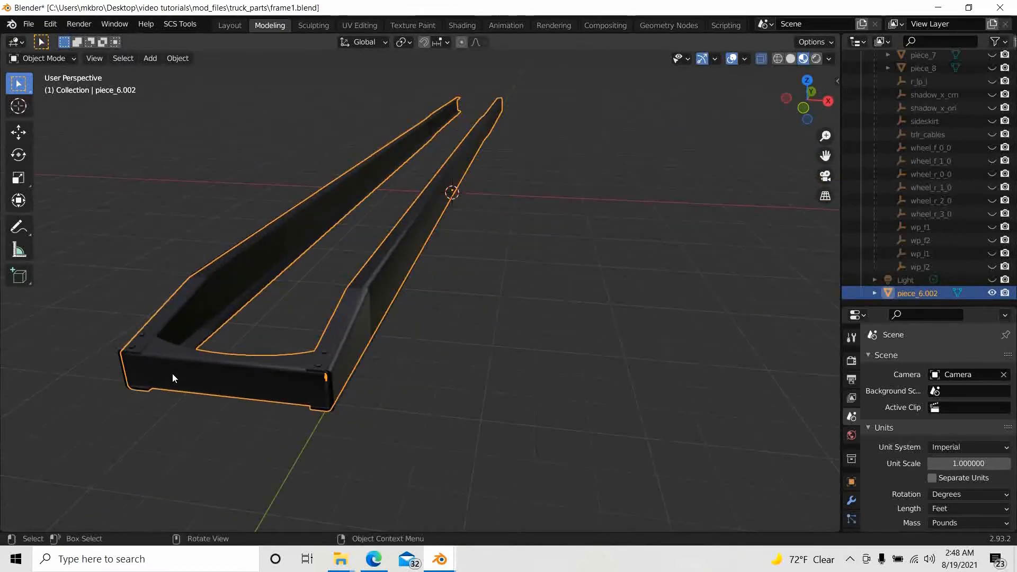
pyautogui.moveTo(185, 381); pyautogui.dragTo(257, 418, button='middle')
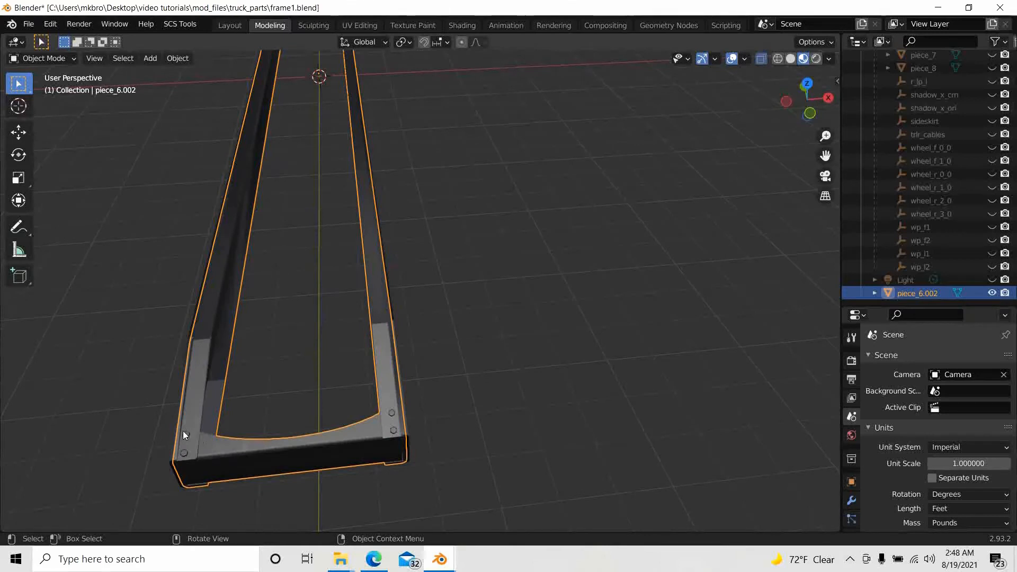
pyautogui.moveTo(366, 448); pyautogui.dragTo(426, 405, button='middle')
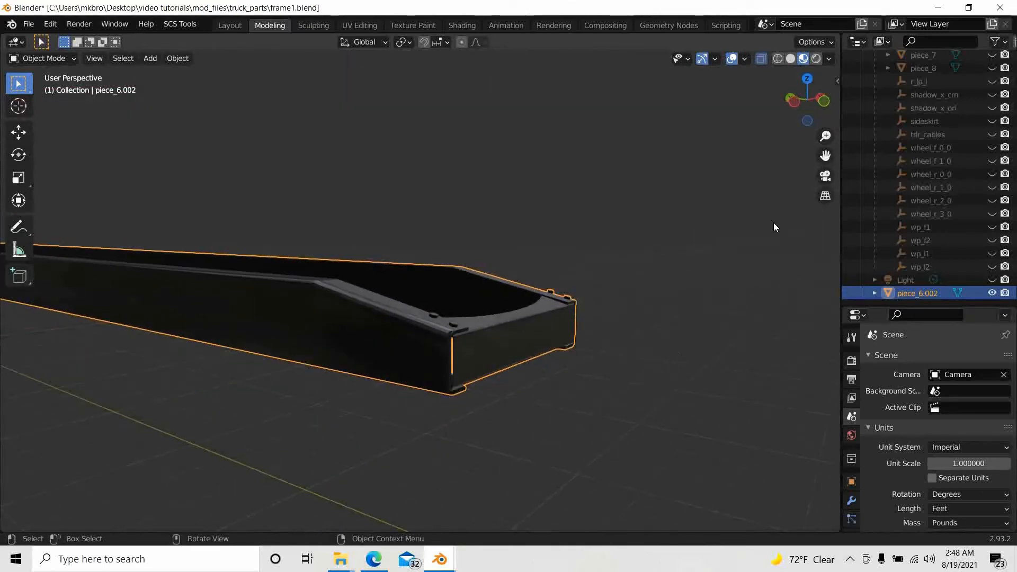
pyautogui.scroll(-4, 589, 347)
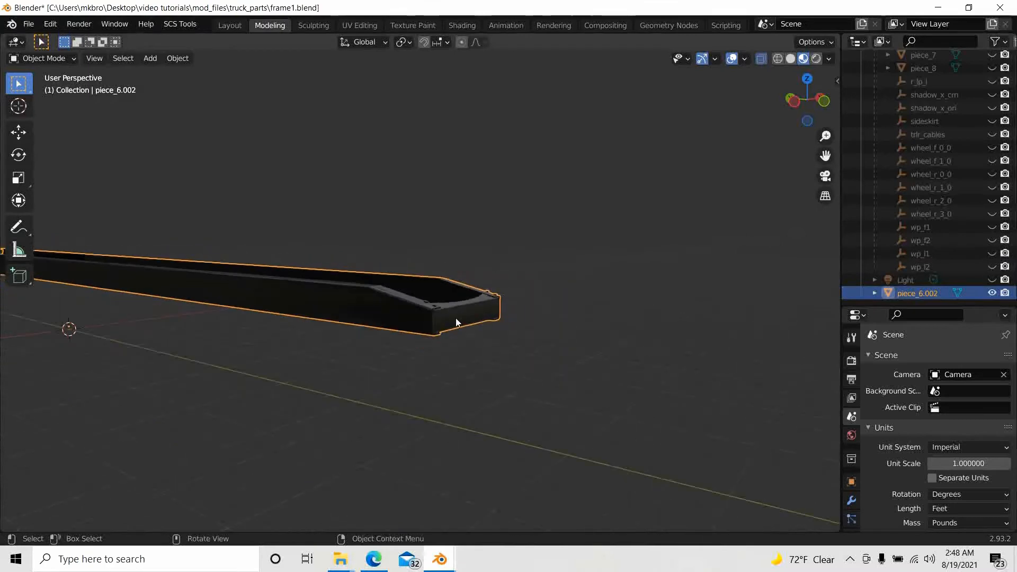
pyautogui.scroll(2, 457, 321)
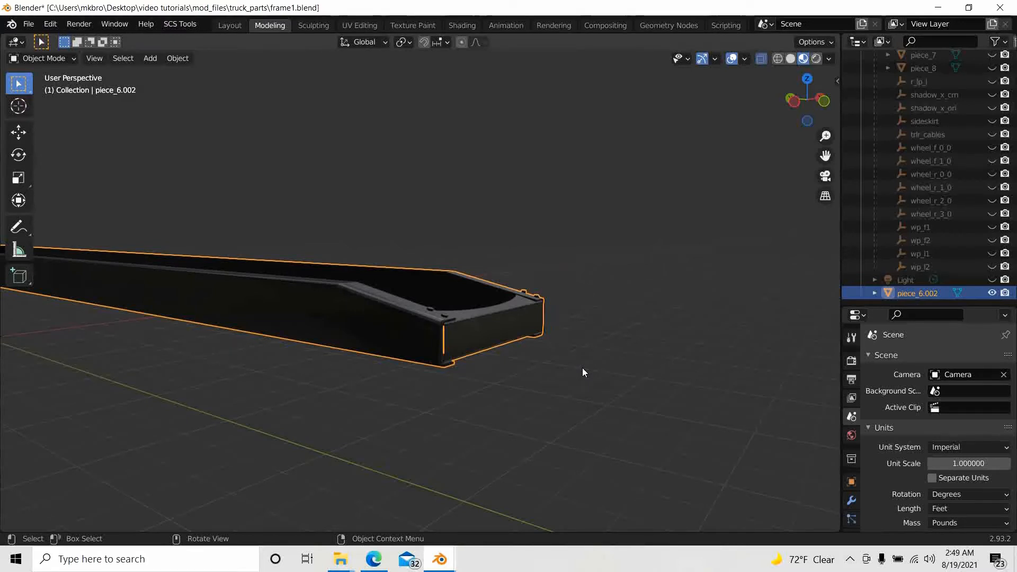
# - Duplicate piece_6.002 in place and reselect the original piece_6.002
pyautogui.hotkey('shift', 'd')
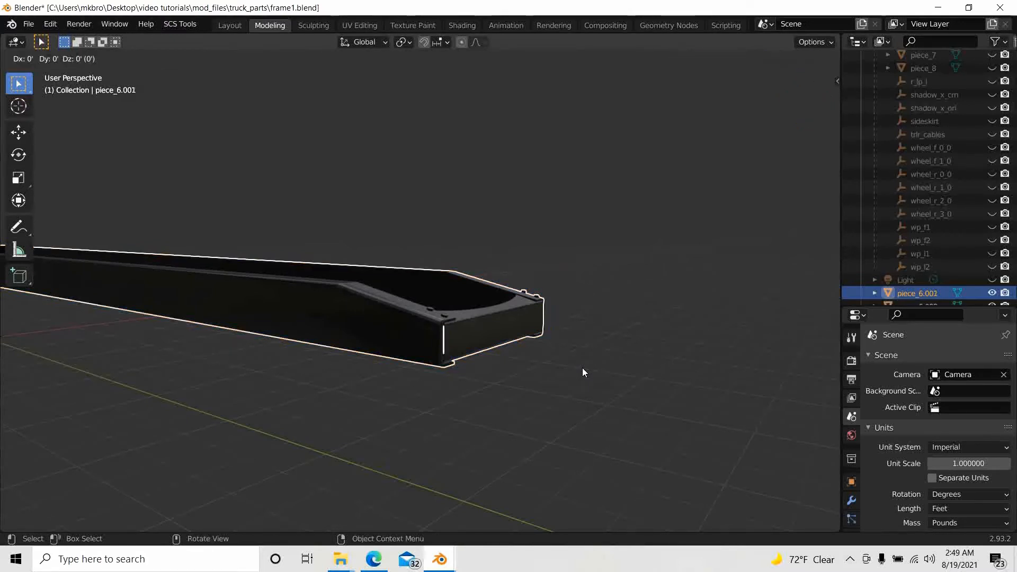
pyautogui.rightClick(582, 367)
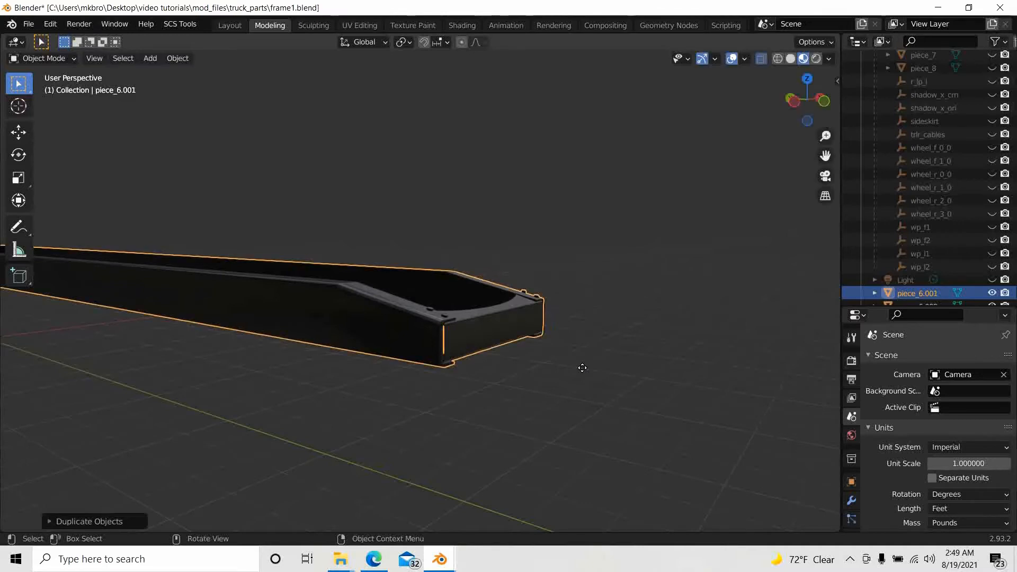
pyautogui.scroll(-1, 979, 243)
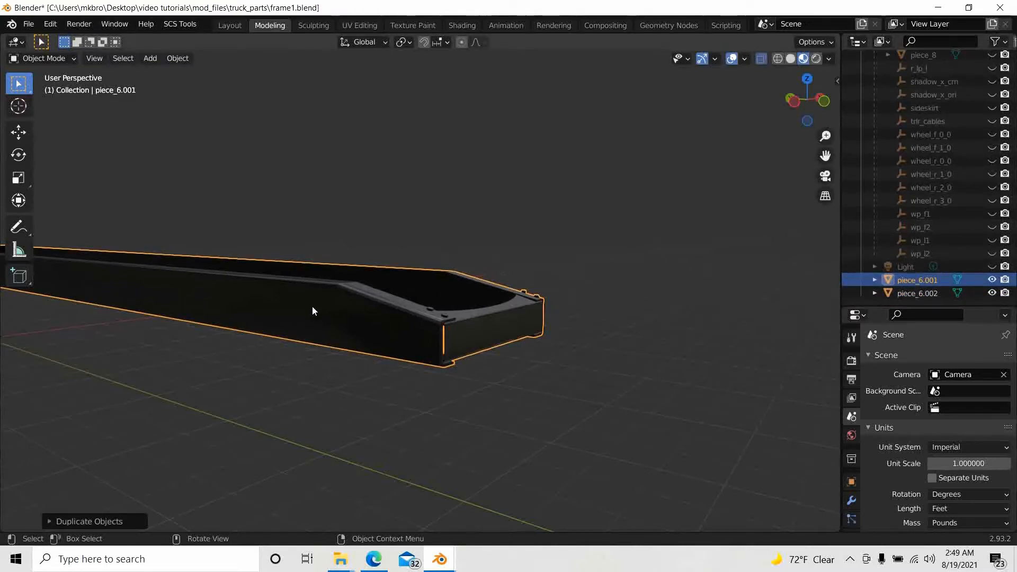
pyautogui.click(904, 293)
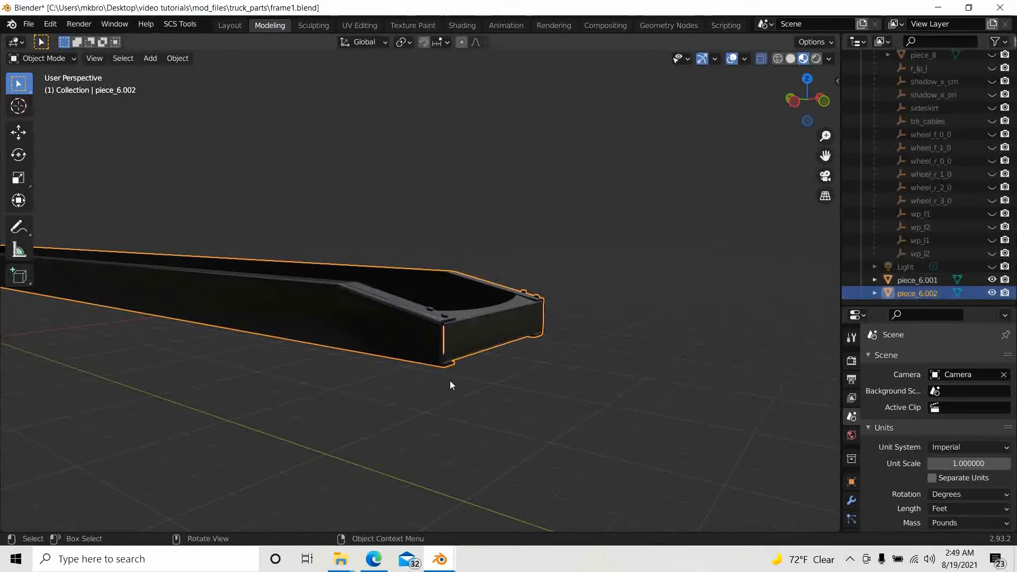
# - Examine the crossmember end of piece_6.002 in wireframe and in material preview shading from both sides
pyautogui.click(777, 59)
pyautogui.scroll(6, 918, 176)
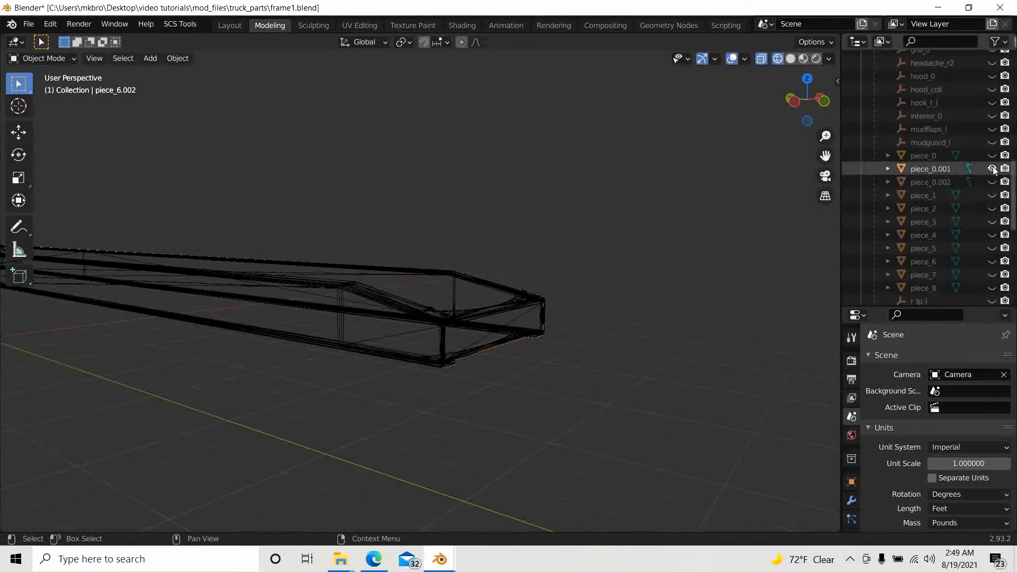
pyautogui.moveTo(378, 427); pyautogui.dragTo(501, 413, button='middle')
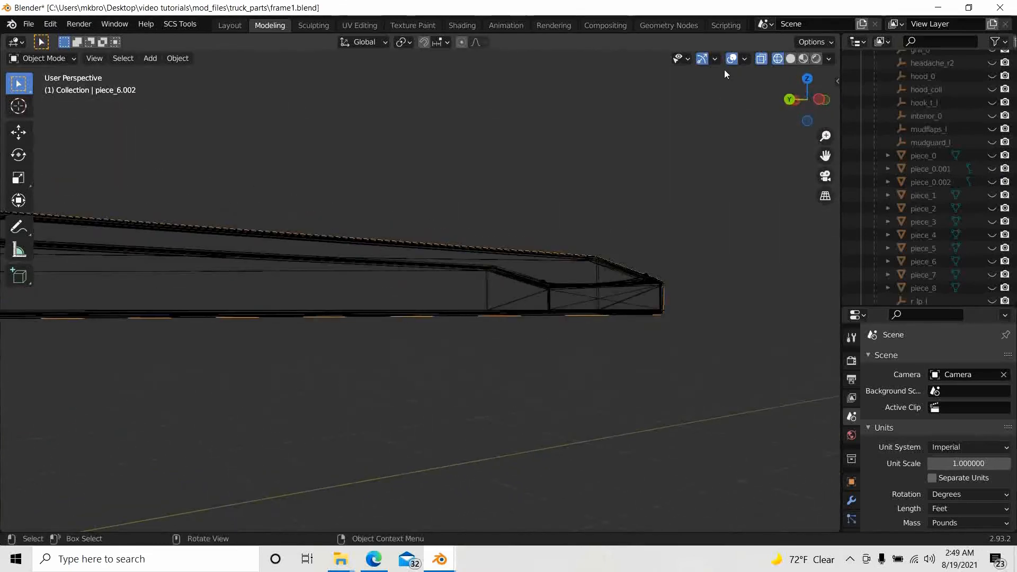
pyautogui.click(803, 58)
pyautogui.moveTo(609, 328)
pyautogui.mouseDown(button='middle')
pyautogui.moveTo(602, 349)
pyautogui.moveTo(555, 373)
pyautogui.moveTo(540, 361)
pyautogui.moveTo(562, 274)
pyautogui.moveTo(444, 287)
pyautogui.moveTo(336, 321)
pyautogui.moveTo(296, 453)
pyautogui.moveTo(402, 355)
pyautogui.moveTo(454, 373)
pyautogui.moveTo(543, 335)
pyautogui.moveTo(563, 315)
pyautogui.mouseUp(button='middle')
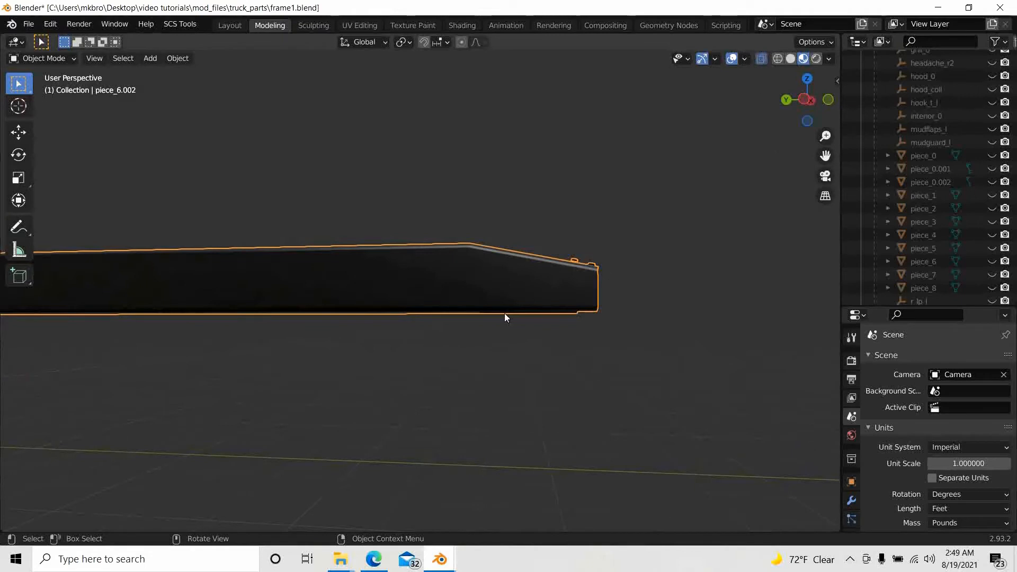
pyautogui.moveTo(504, 313); pyautogui.dragTo(450, 319, button='middle')
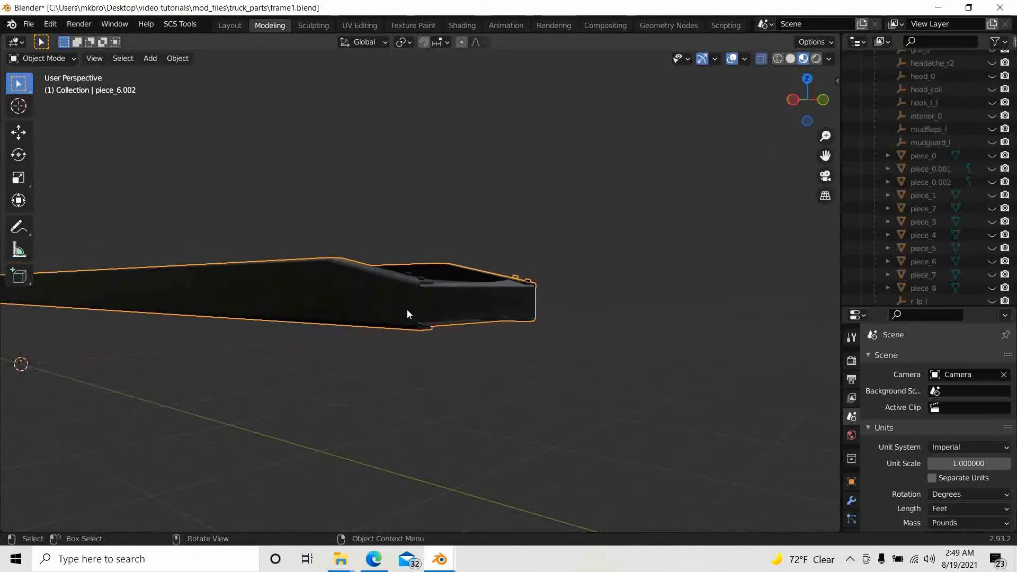
pyautogui.moveTo(467, 299); pyautogui.dragTo(733, 127, button='middle')
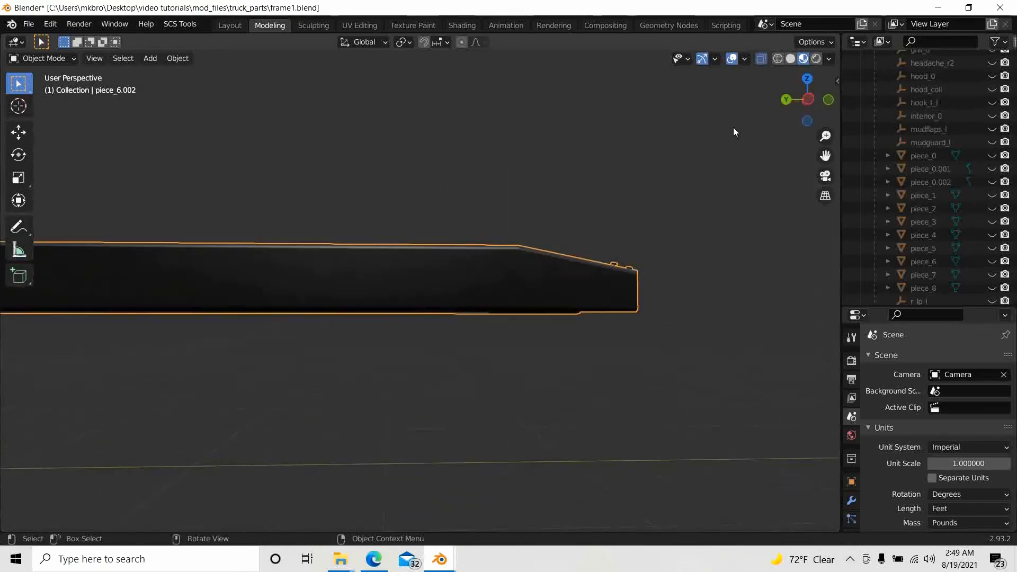
# - Open piece_6.002 for mesh editing and examine its tapered end and crossmember from the left orthographic view and in perspective
pyautogui.click(813, 98)
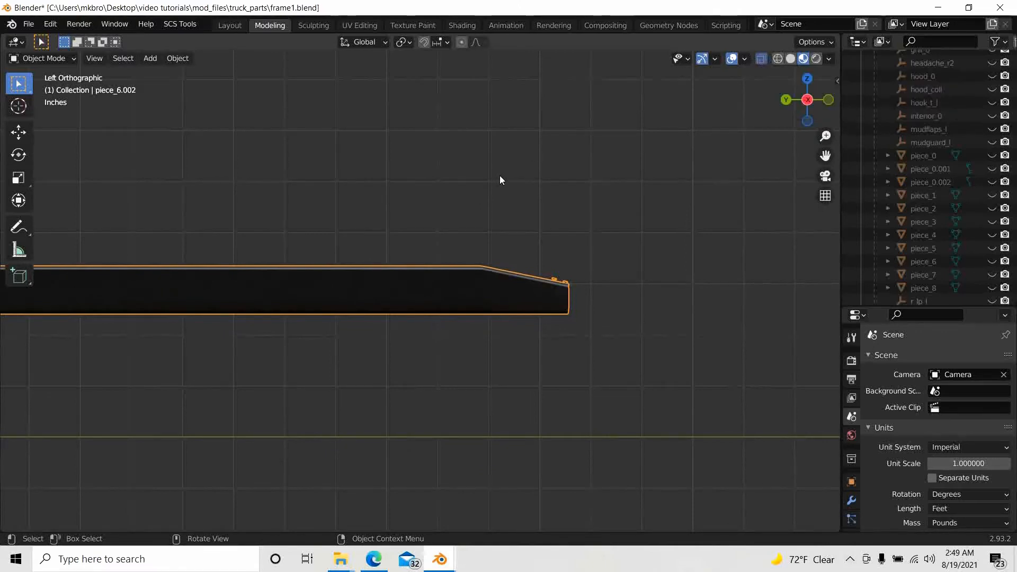
pyautogui.press('Tab')
pyautogui.scroll(4, 558, 352)
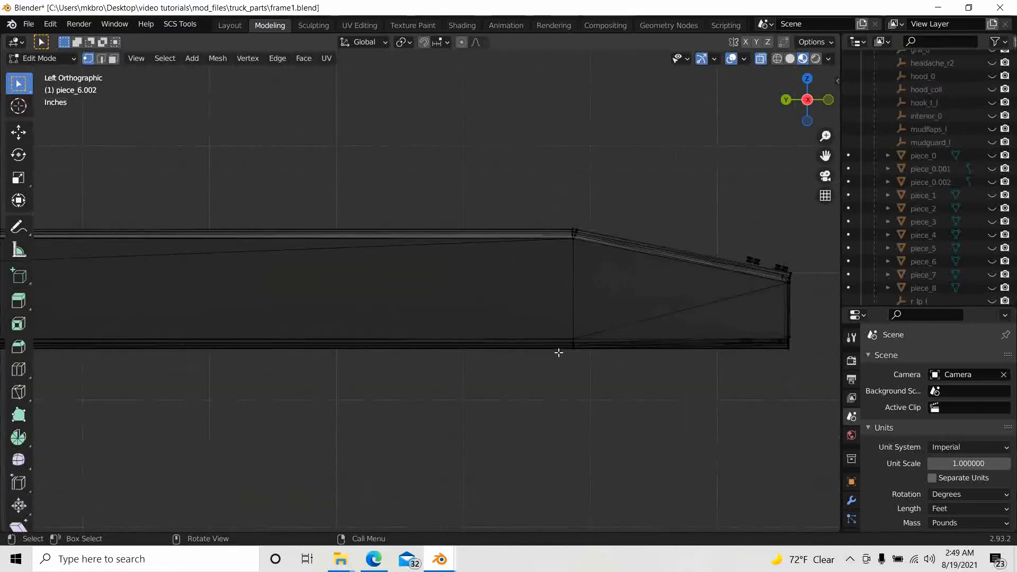
pyautogui.keyDown('shift'); pyautogui.moveTo(599, 450); pyautogui.dragTo(329, 401, button='middle'); pyautogui.keyUp('shift')
pyautogui.scroll(4, 574, 387)
pyautogui.keyDown('shift'); pyautogui.moveTo(618, 417); pyautogui.dragTo(462, 432, button='middle'); pyautogui.keyUp('shift')
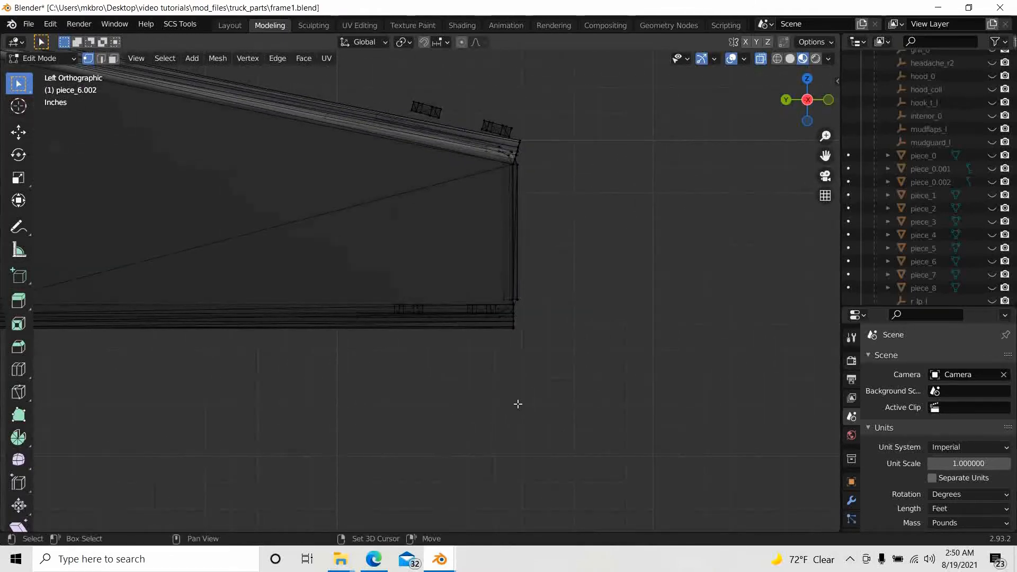
pyautogui.moveTo(518, 404); pyautogui.dragTo(384, 419, button='middle')
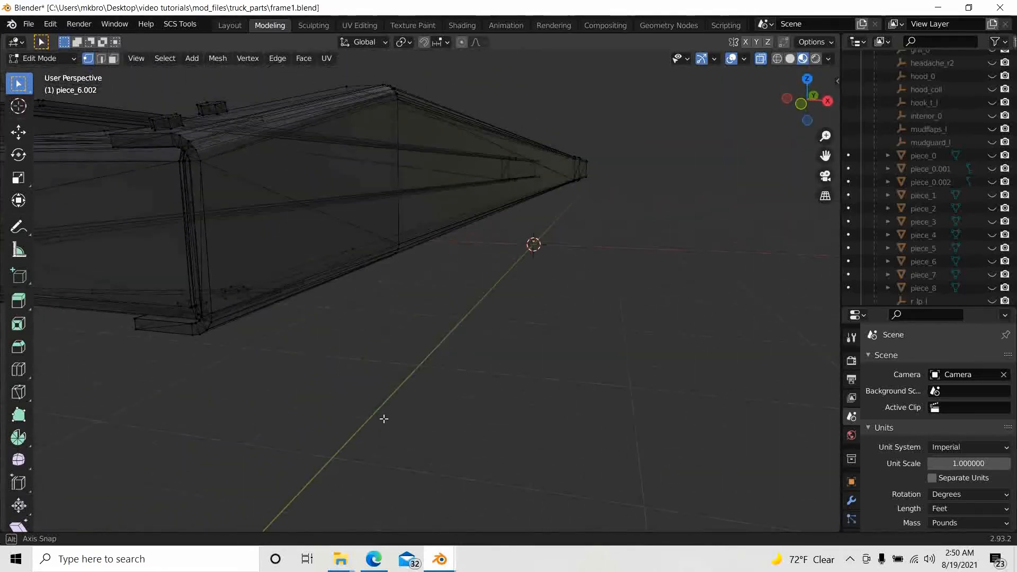
pyautogui.moveTo(706, 367); pyautogui.dragTo(624, 344, button='middle')
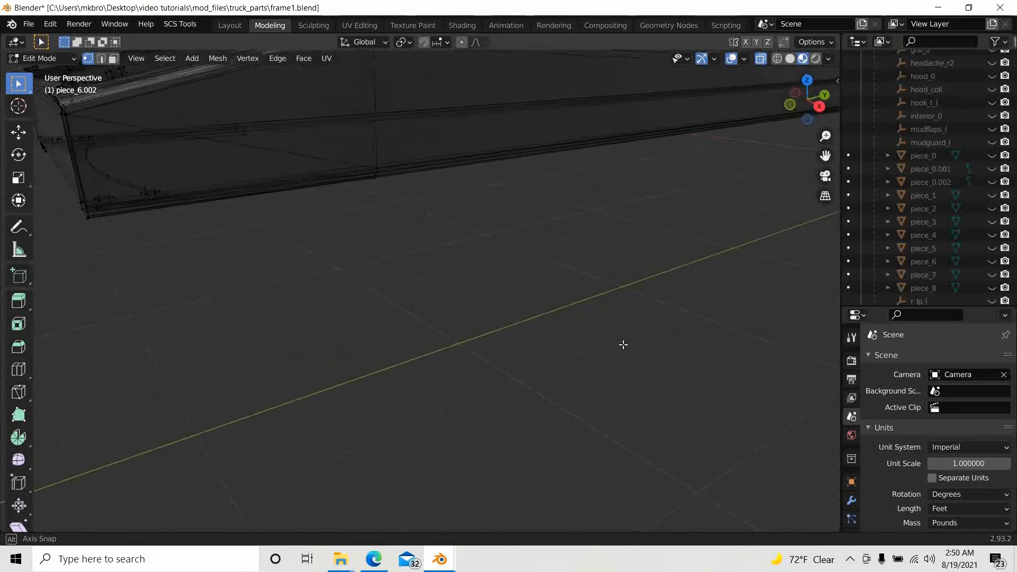
# - Select the rail bodies of piece_6.002 with all linked geometry from their slanted far end and delete their vertices
pyautogui.press('KP_5')
pyautogui.click(816, 105)
pyautogui.scroll(-3, 526, 227)
pyautogui.scroll(4, 148, 351)
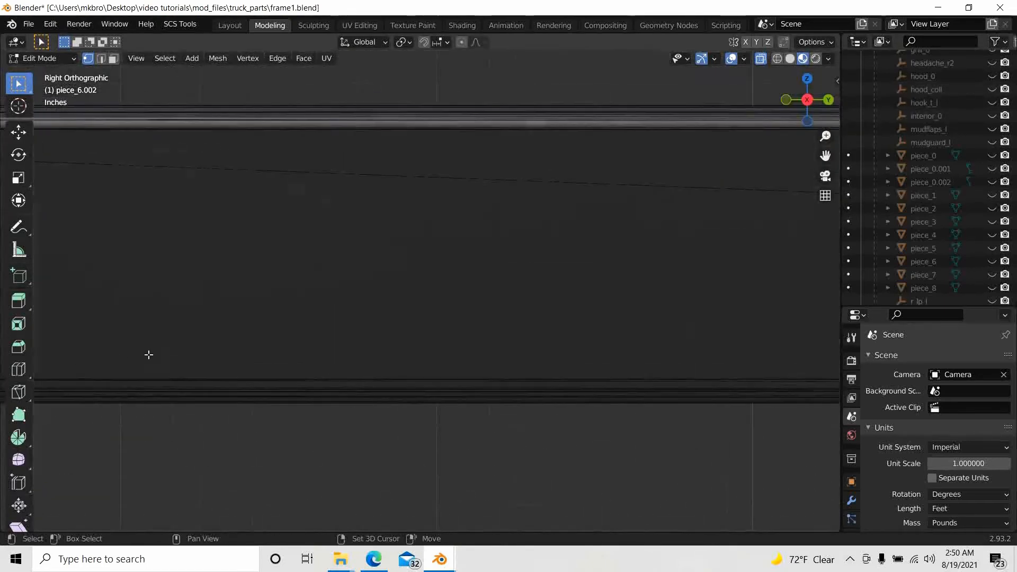
pyautogui.scroll(-1, 513, 301)
pyautogui.scroll(-3, 512, 302)
pyautogui.keyDown('shift'); pyautogui.moveTo(731, 325); pyautogui.dragTo(559, 294, button='middle'); pyautogui.keyUp('shift')
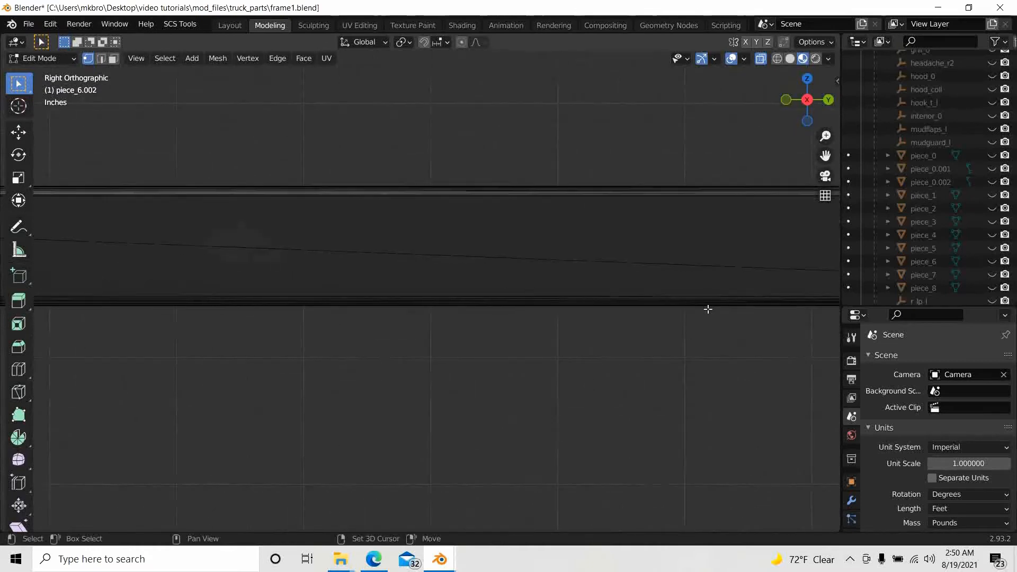
pyautogui.keyDown('shift'); pyautogui.moveTo(782, 297); pyautogui.dragTo(128, 303, button='middle'); pyautogui.keyUp('shift')
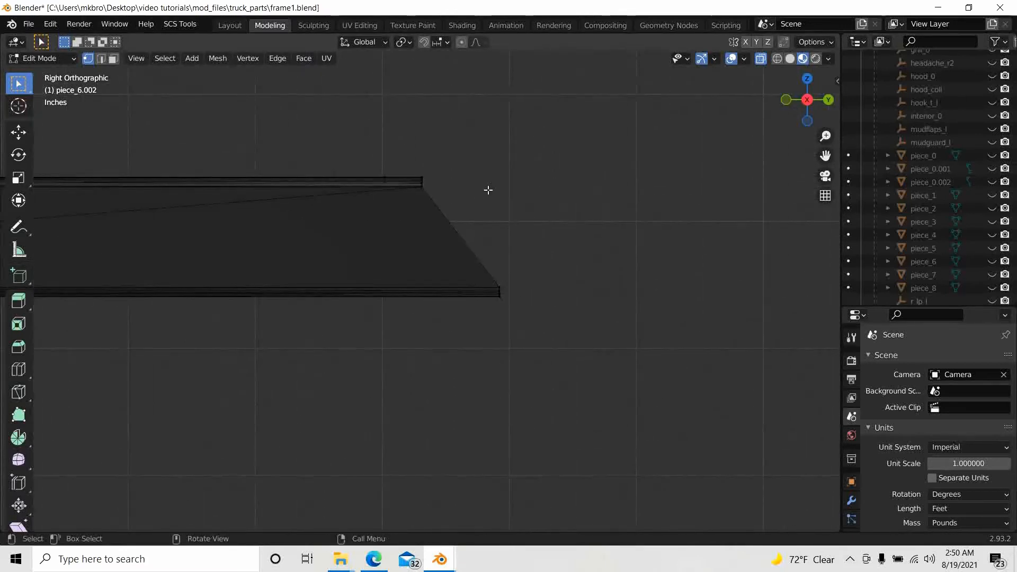
pyautogui.moveTo(406, 153); pyautogui.dragTo(576, 385)
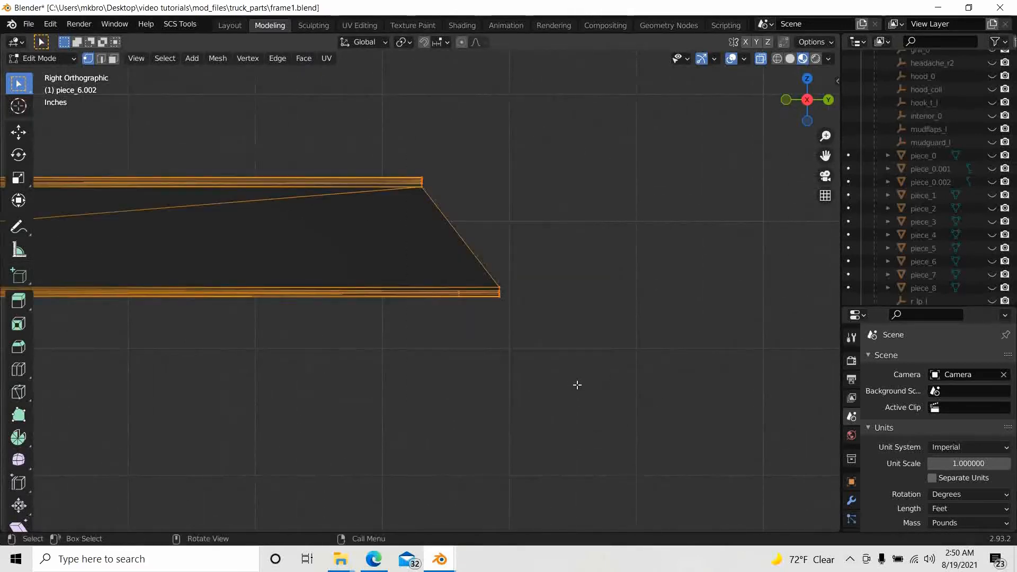
pyautogui.hotkey('ctrl', 'l')
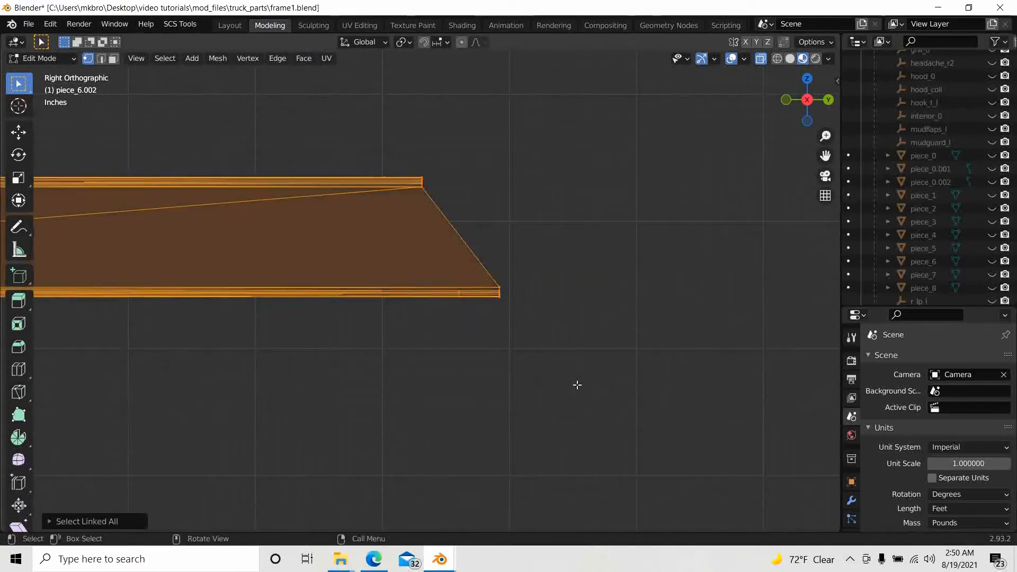
pyautogui.scroll(-4, 336, 258)
pyautogui.keyDown('shift'); pyautogui.moveTo(393, 392); pyautogui.dragTo(493, 358, button='middle'); pyautogui.keyUp('shift')
pyautogui.press('x')
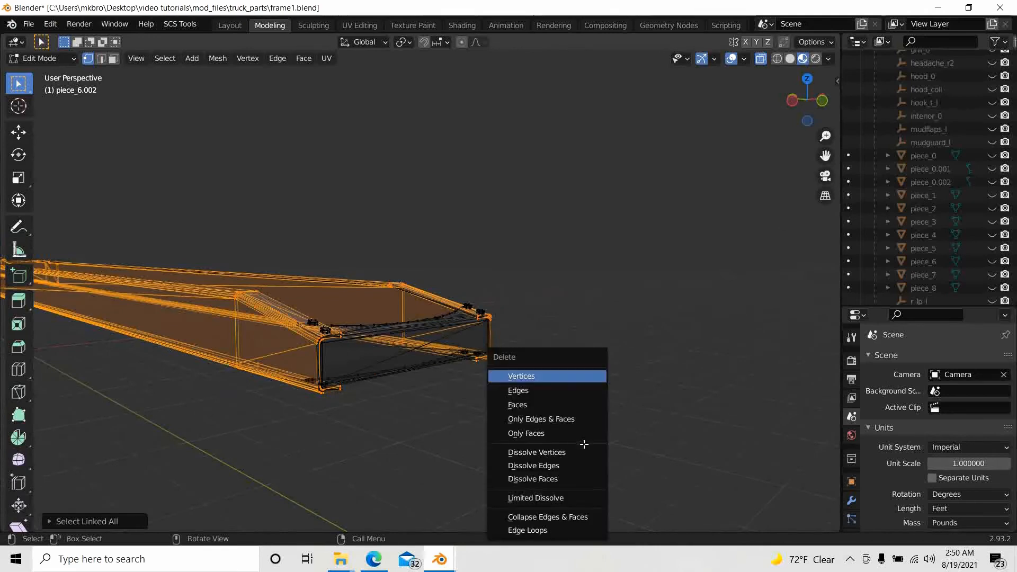
pyautogui.click(522, 377)
# - Hide the duplicate piece_6.001 so that only the trimmed piece_6.002 is shown
pyautogui.moveTo(472, 379); pyautogui.dragTo(771, 265, button='middle')
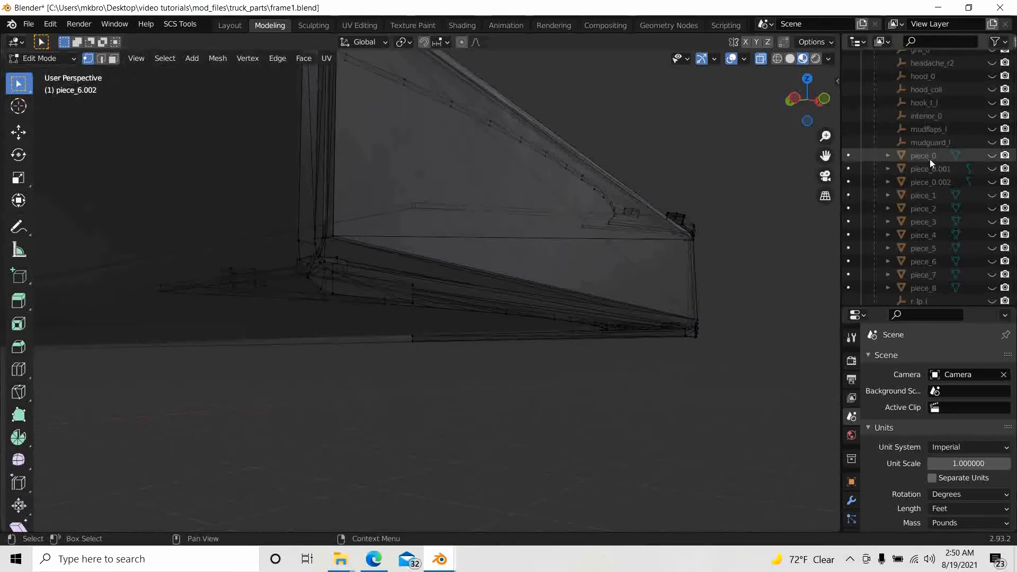
pyautogui.scroll(-9, 932, 185)
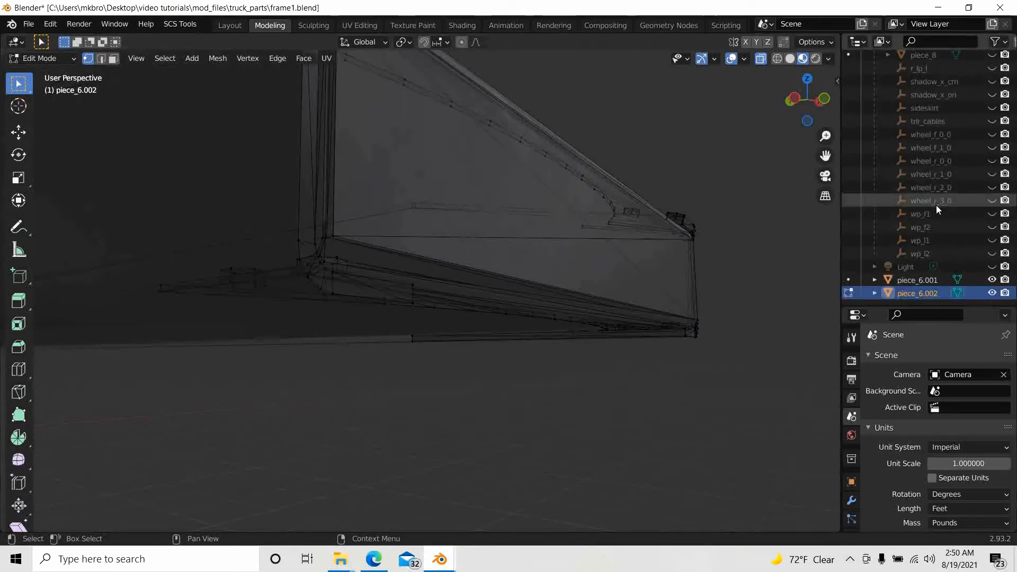
pyautogui.click(992, 280)
# - Select the leftover long rail strips extending from the crossmember with their linked geometry and delete their vertices
pyautogui.moveTo(586, 375); pyautogui.dragTo(390, 417, button='middle')
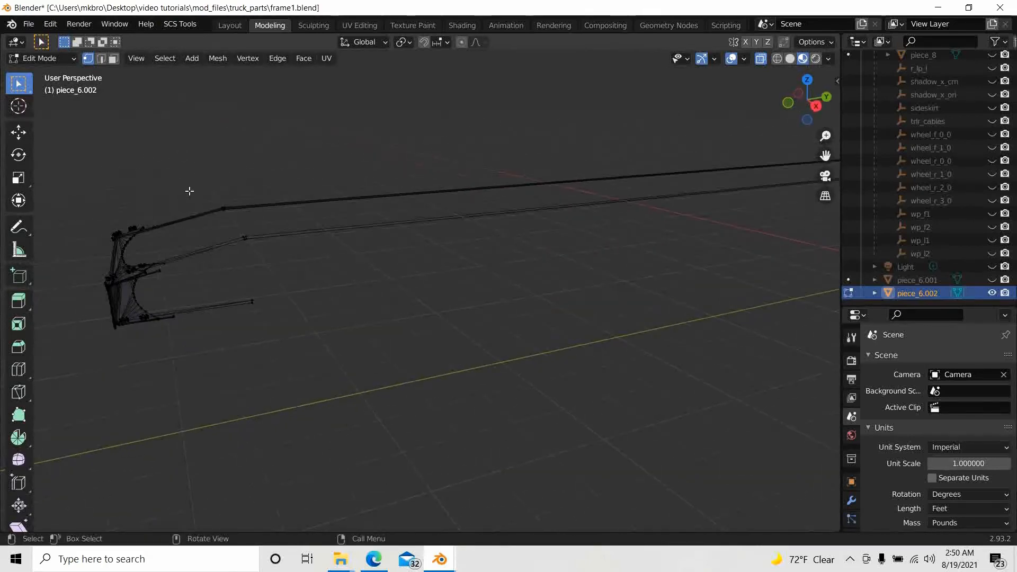
pyautogui.moveTo(189, 190); pyautogui.dragTo(306, 324)
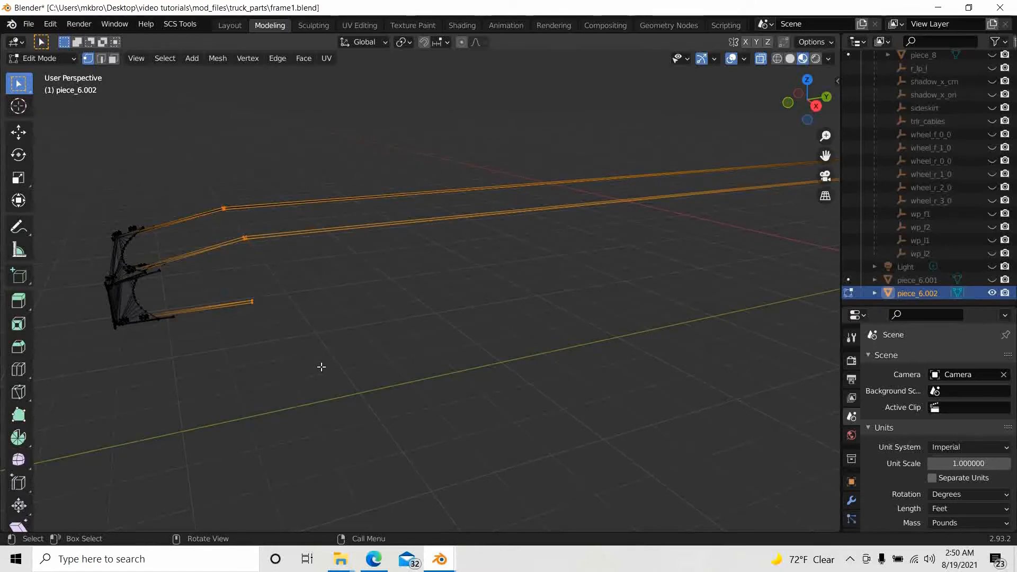
pyautogui.hotkey('ctrl', 'l')
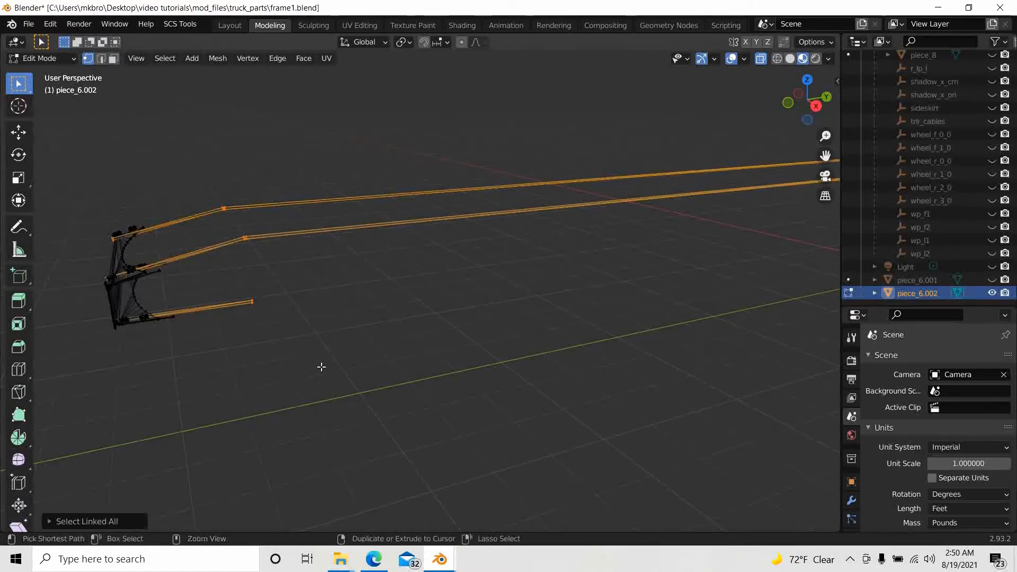
pyautogui.press('x')
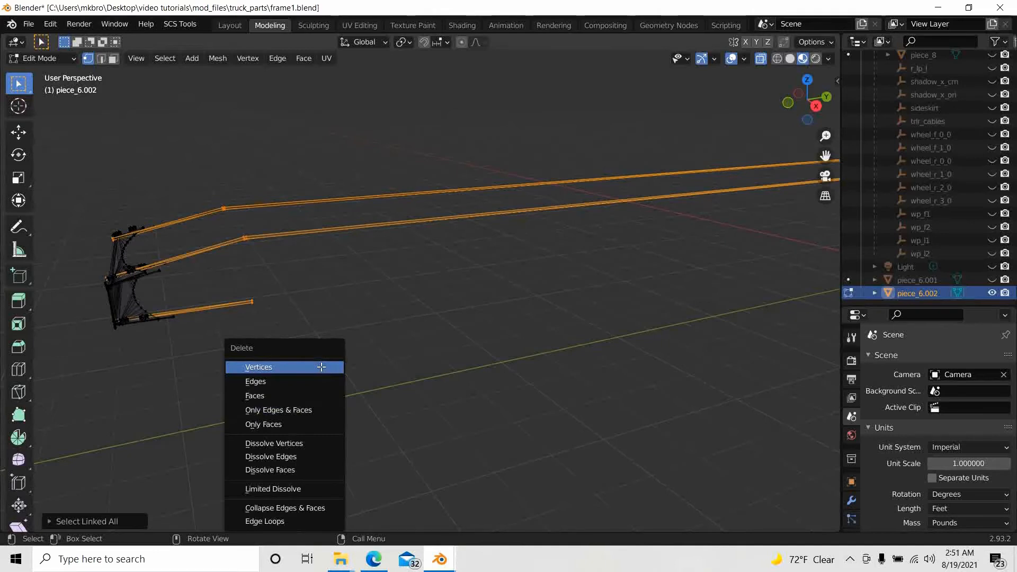
pyautogui.click(322, 365)
# - In the left orthographic view, select the leftover strips protruding past the crossmember's flanges with their linked geometry and delete their vertices
pyautogui.moveTo(268, 368); pyautogui.dragTo(629, 422, button='middle')
pyautogui.scroll(3, 224, 320)
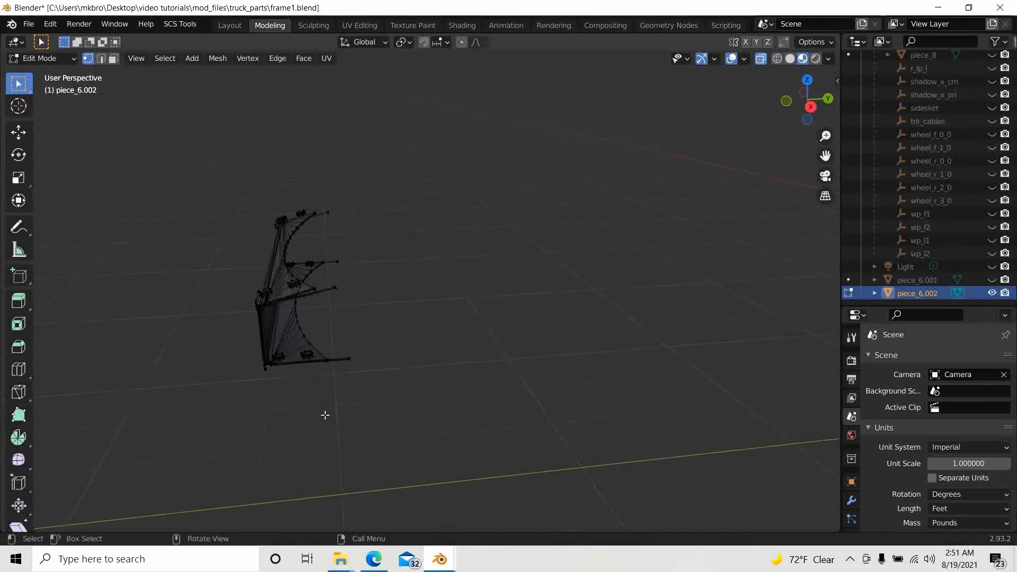
pyautogui.moveTo(325, 414); pyautogui.dragTo(560, 395, button='middle')
pyautogui.moveTo(589, 434); pyautogui.dragTo(623, 406, button='middle')
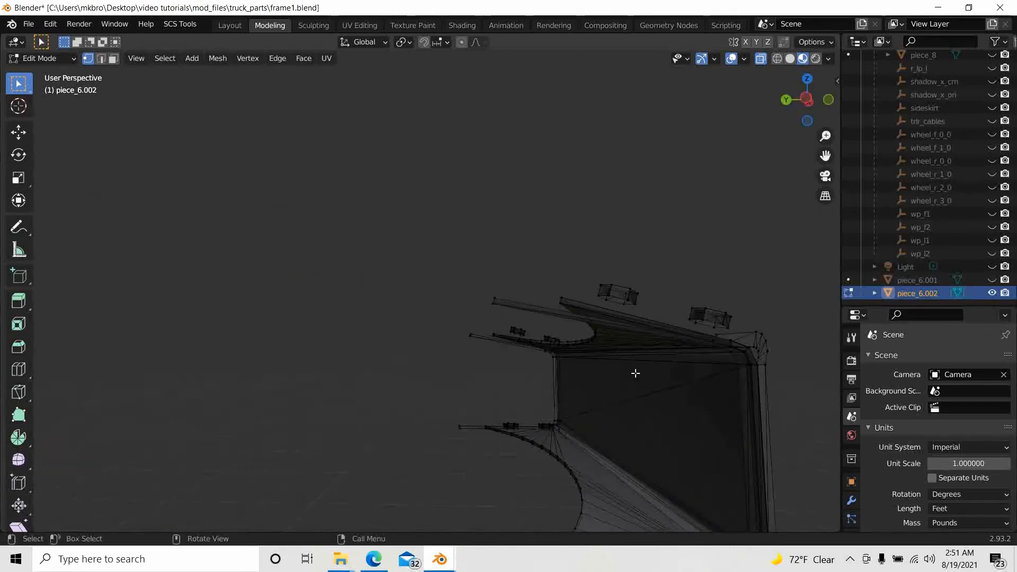
pyautogui.click(807, 99)
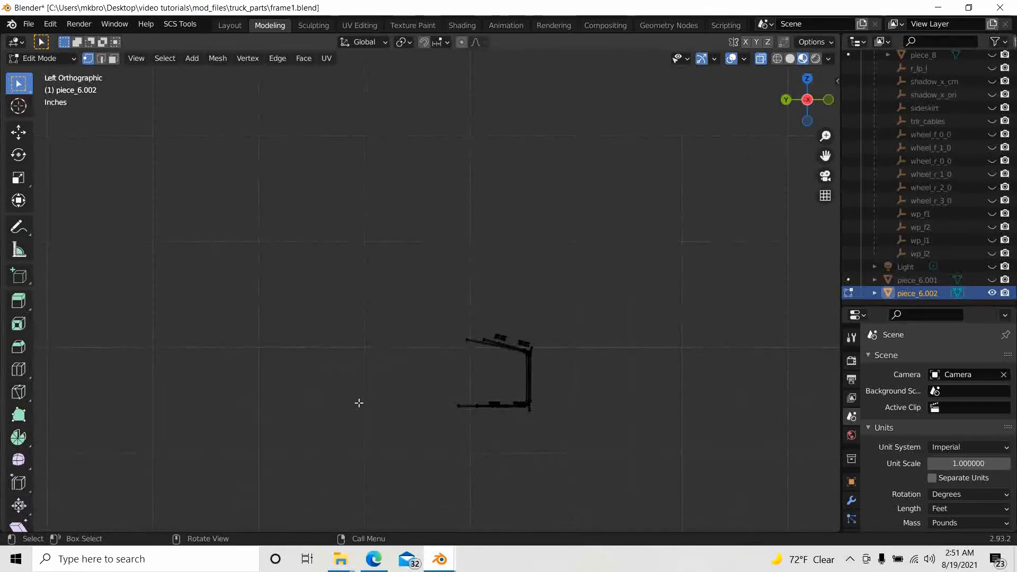
pyautogui.scroll(2, 369, 374)
pyautogui.moveTo(448, 335); pyautogui.dragTo(492, 474)
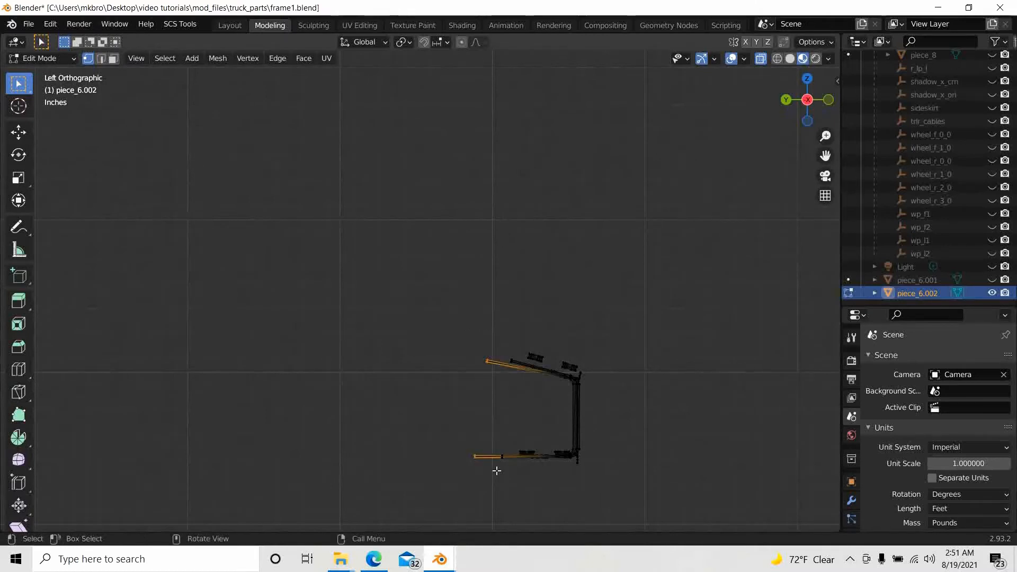
pyautogui.hotkey('ctrl', 'l')
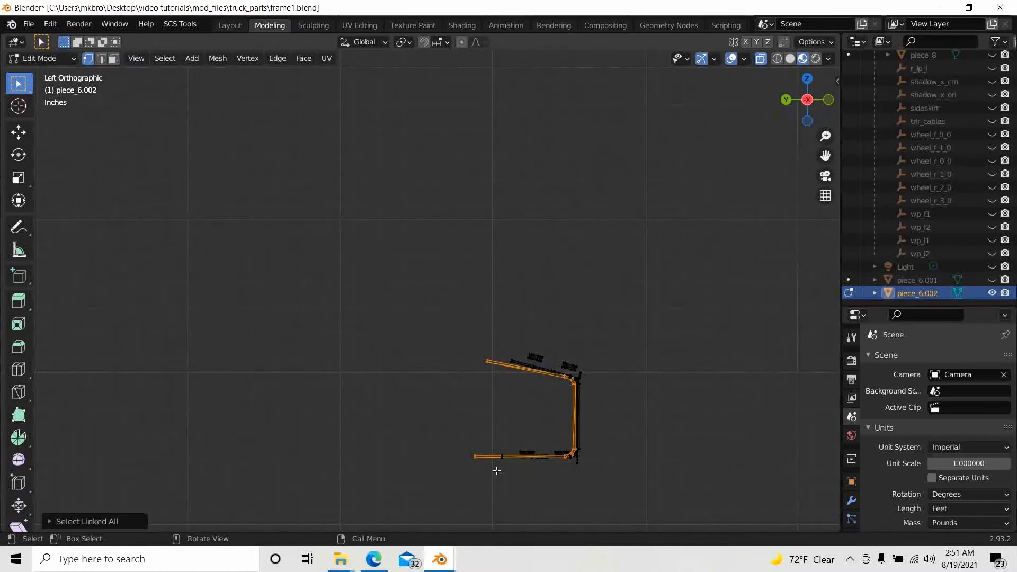
pyautogui.press('x')
pyautogui.click(450, 375)
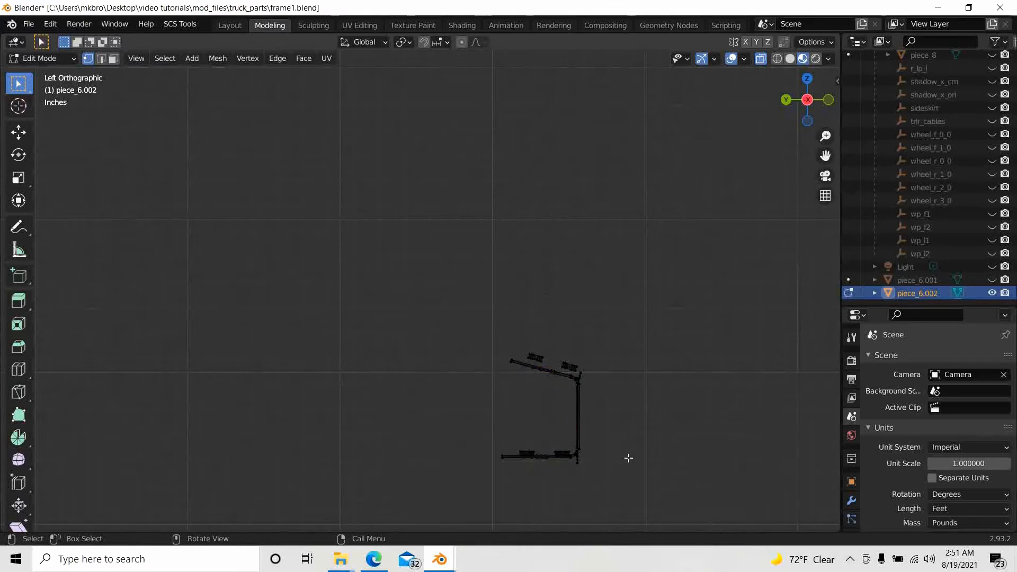
# - Try to delete the linked edge strips that wrap around the outer ends of the crossmember
pyautogui.scroll(2, 626, 453)
pyautogui.scroll(2, 625, 453)
pyautogui.keyDown('shift'); pyautogui.moveTo(678, 485); pyautogui.dragTo(257, 108, button='middle'); pyautogui.keyUp('shift')
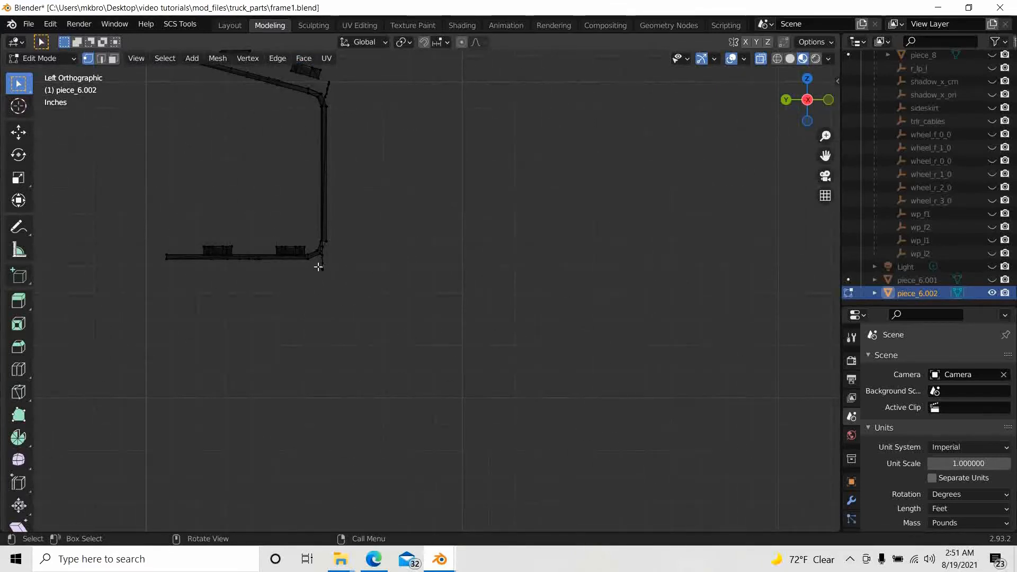
pyautogui.moveTo(317, 260); pyautogui.dragTo(361, 294)
pyautogui.hotkey('ctrl', 'l')
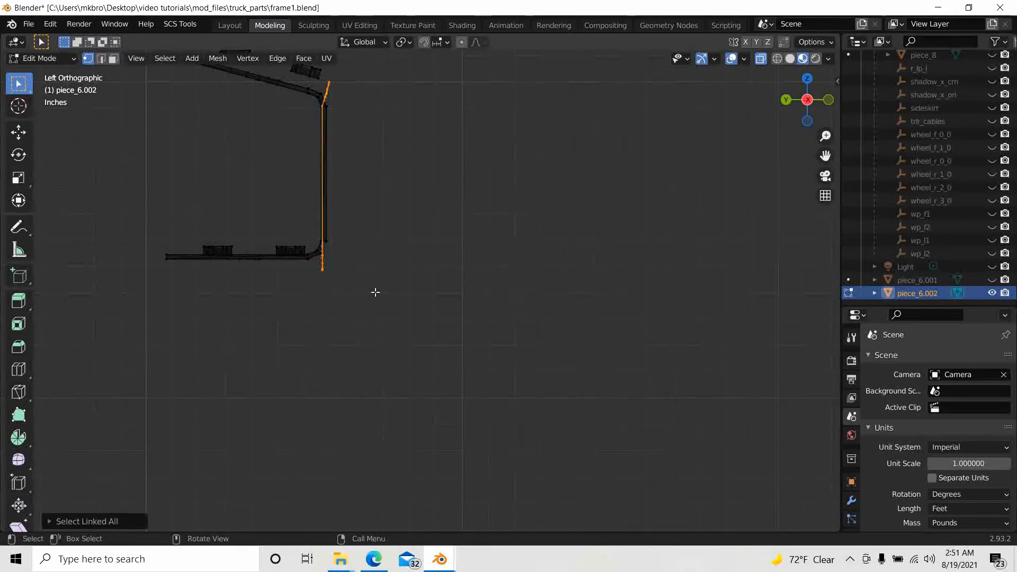
pyautogui.press('x')
pyautogui.click(374, 292)
pyautogui.moveTo(374, 293); pyautogui.dragTo(370, 294, button='middle')
pyautogui.scroll(-4, 387, 323)
pyautogui.moveTo(407, 344); pyautogui.dragTo(437, 231, button='middle')
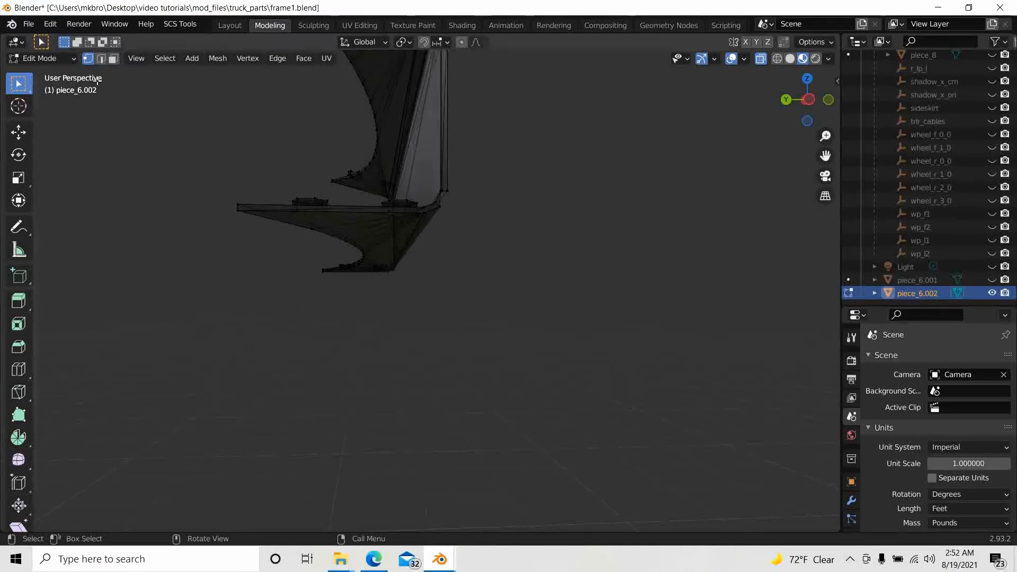
# - Undo the last vertex deletion and examine the edge strips at the crossmember's ends from several angles
pyautogui.click(52, 27)
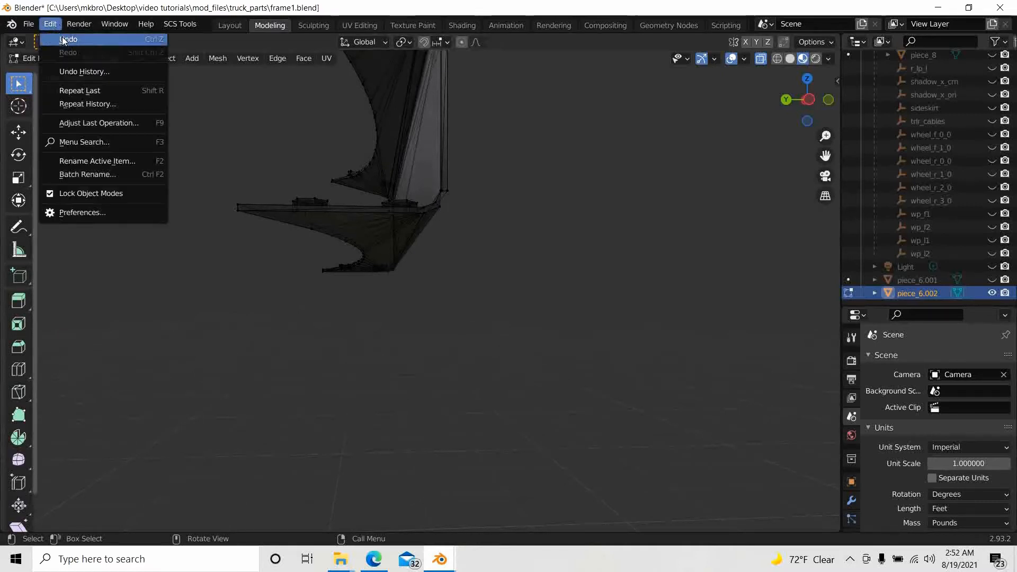
pyautogui.click(67, 41)
pyautogui.moveTo(460, 324); pyautogui.dragTo(341, 363, button='middle')
pyautogui.scroll(6, 371, 282)
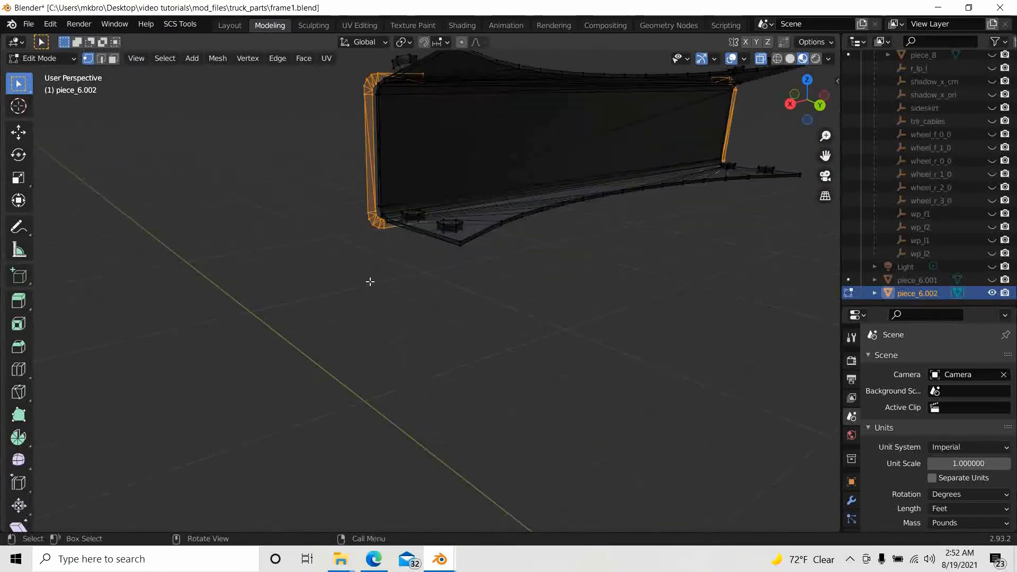
pyautogui.moveTo(373, 279); pyautogui.dragTo(427, 295, button='middle')
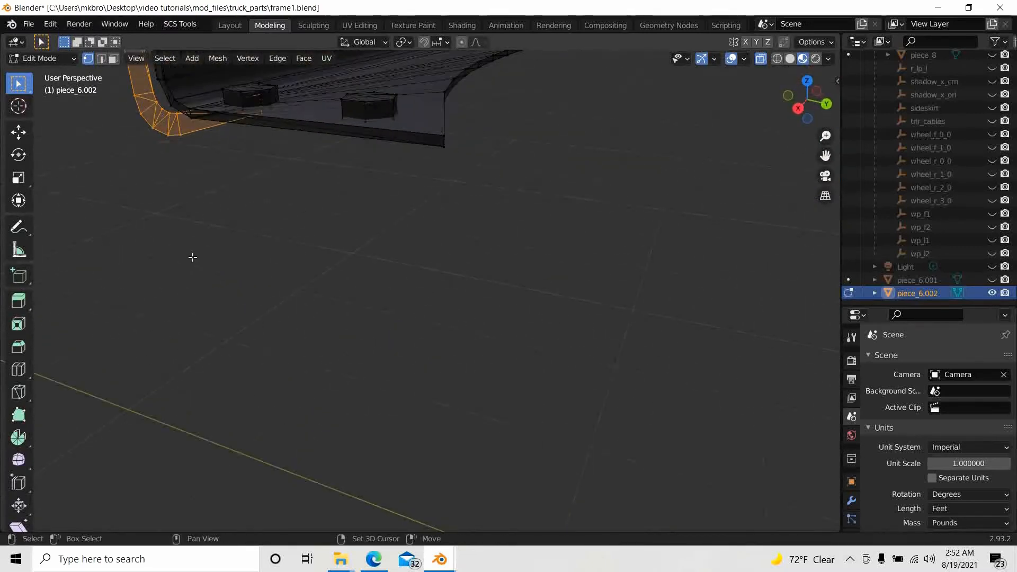
pyautogui.moveTo(193, 256); pyautogui.dragTo(646, 255, button='middle')
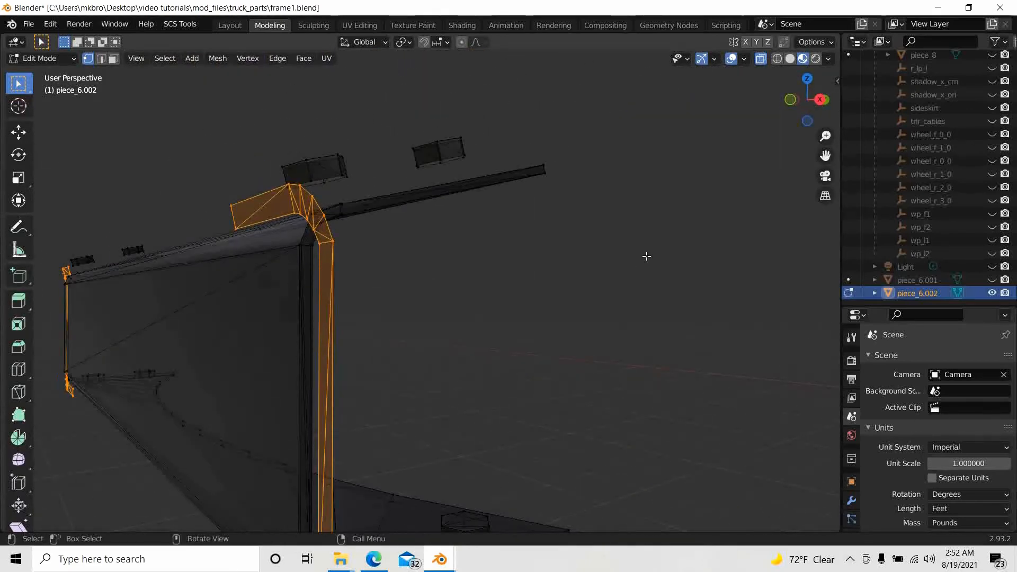
# - Try to remove the C-shaped edge strip at one end of the crossmember by selecting its linked geometry and deleting its vertices
pyautogui.keyDown('shift'); pyautogui.moveTo(516, 276); pyautogui.dragTo(533, 499, button='middle'); pyautogui.keyUp('shift')
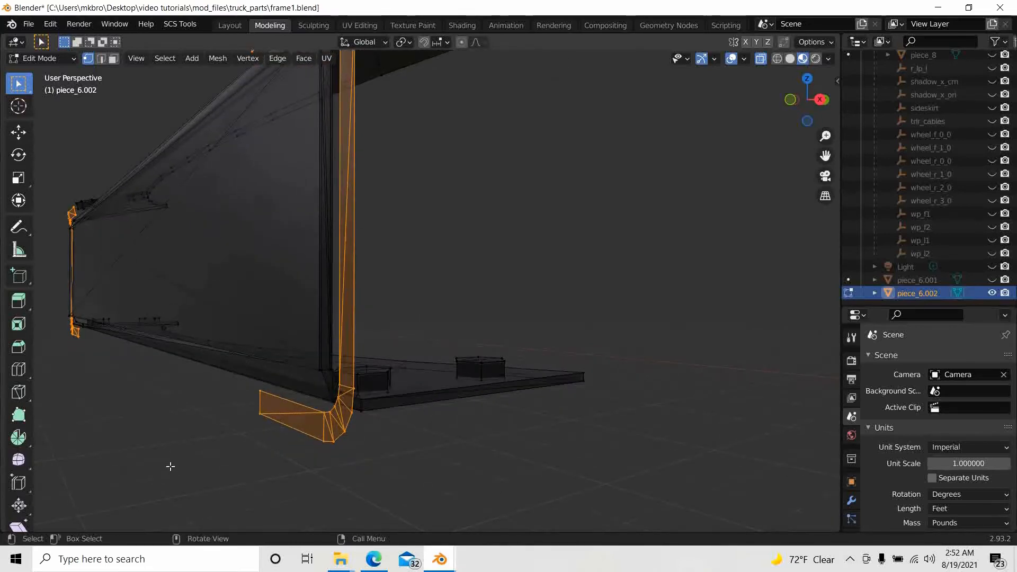
pyautogui.press('Tab')
pyautogui.press('Tab')
pyautogui.hotkey('alt', 'z')
pyautogui.moveTo(253, 382); pyautogui.dragTo(265, 424)
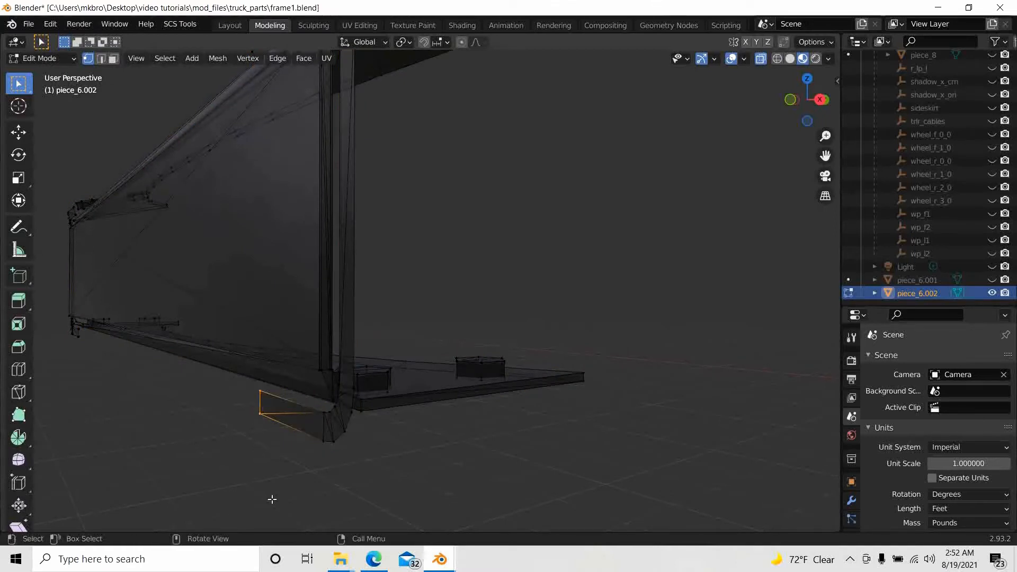
pyautogui.hotkey('ctrl', 'l')
pyautogui.press('x')
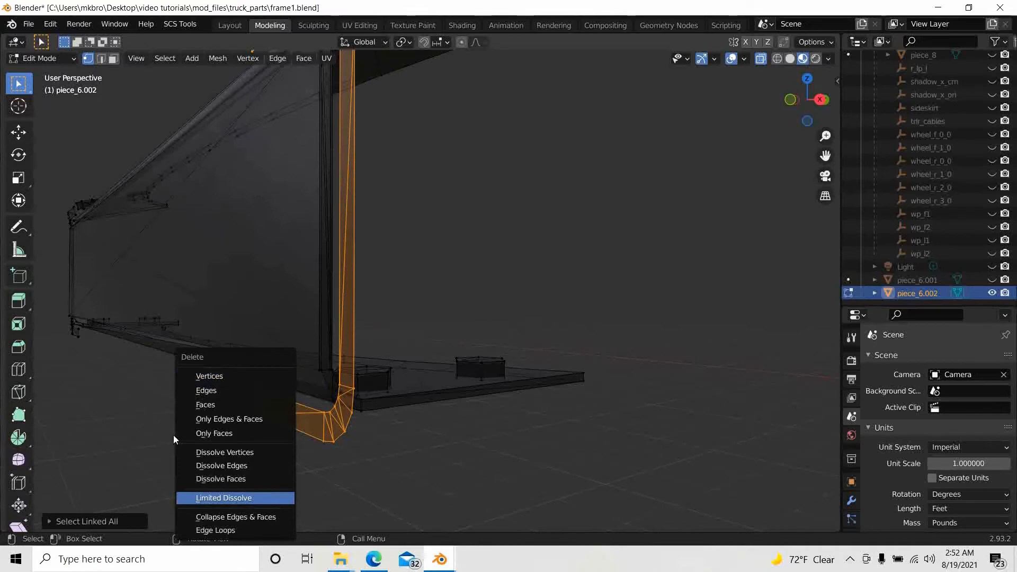
pyautogui.click(231, 381)
# - Try to remove the matching C-shaped edge strip at the crossmember's opposite end by selecting its linked geometry and deleting the vertices
pyautogui.moveTo(286, 386); pyautogui.dragTo(236, 364, button='middle')
pyautogui.scroll(8, 236, 363)
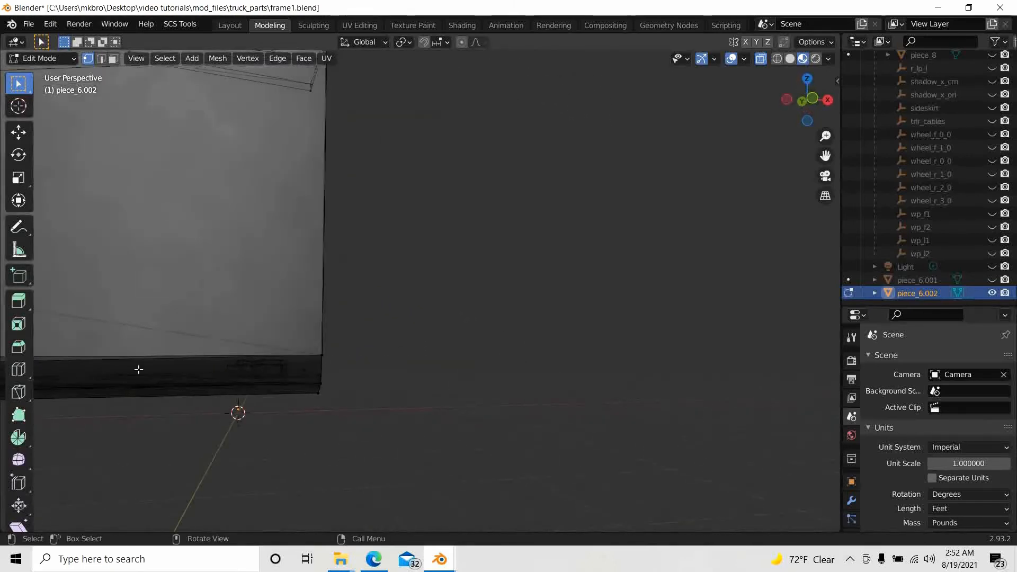
pyautogui.keyDown('ctrl'); pyautogui.moveTo(139, 369); pyautogui.dragTo(164, 315, button='middle'); pyautogui.keyUp('ctrl')
pyautogui.moveTo(225, 431); pyautogui.dragTo(260, 434, button='middle')
pyautogui.keyDown('ctrl'); pyautogui.moveTo(532, 413); pyautogui.dragTo(254, 318, button='middle'); pyautogui.keyUp('ctrl')
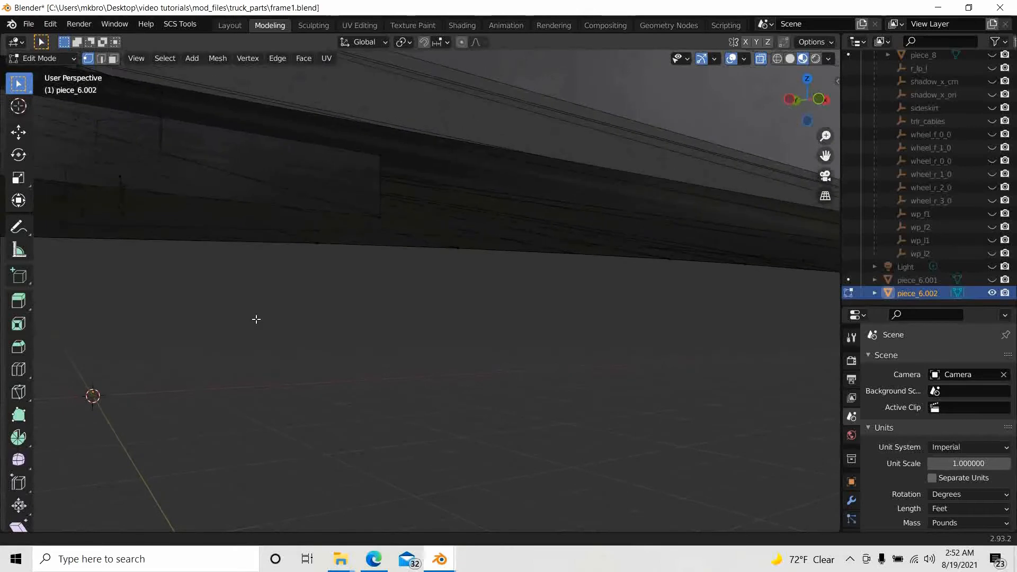
pyautogui.moveTo(367, 147); pyautogui.dragTo(392, 226)
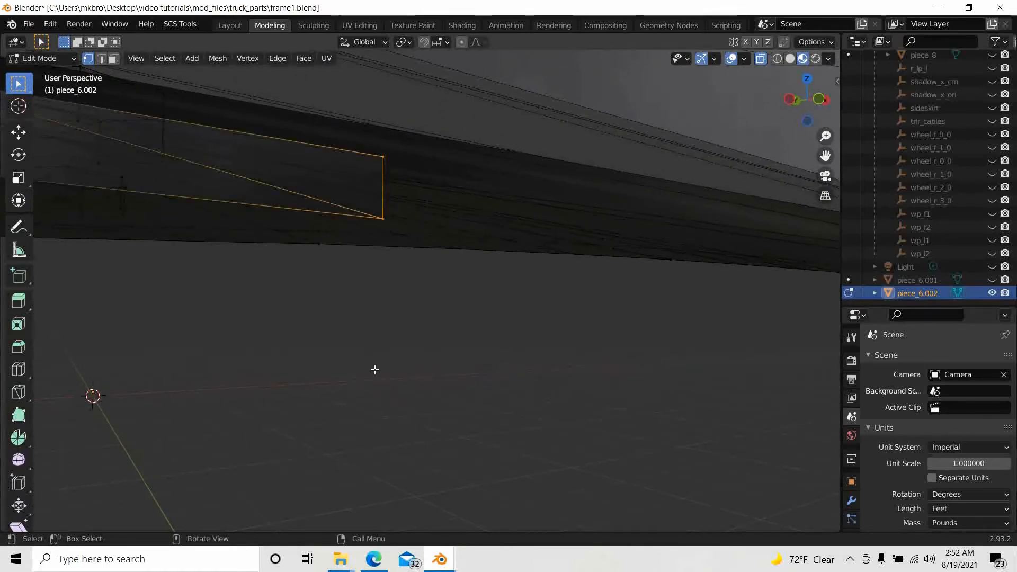
pyautogui.hotkey('ctrl', 'l')
pyautogui.moveTo(375, 369); pyautogui.dragTo(379, 416, button='middle')
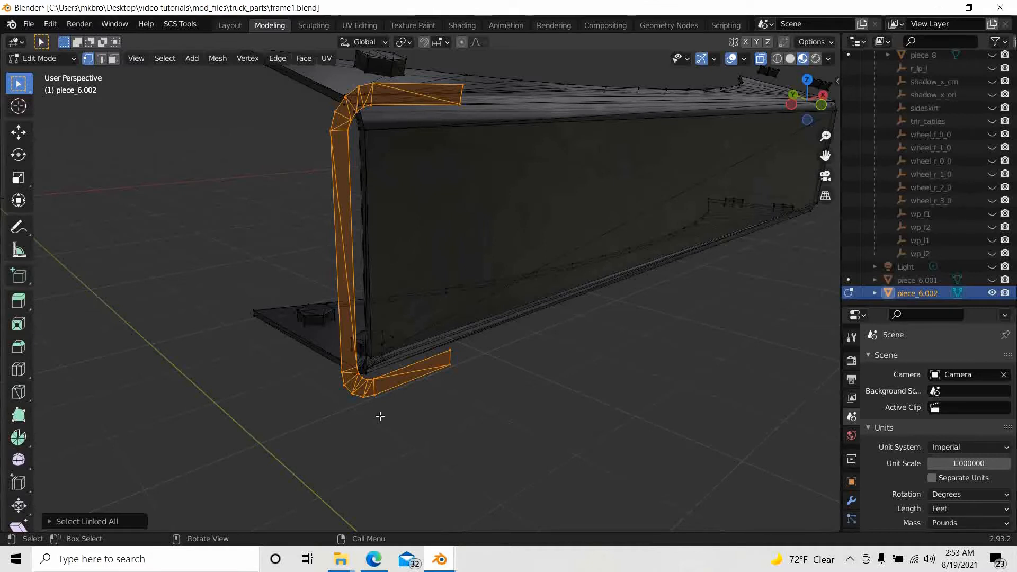
pyautogui.click(380, 416)
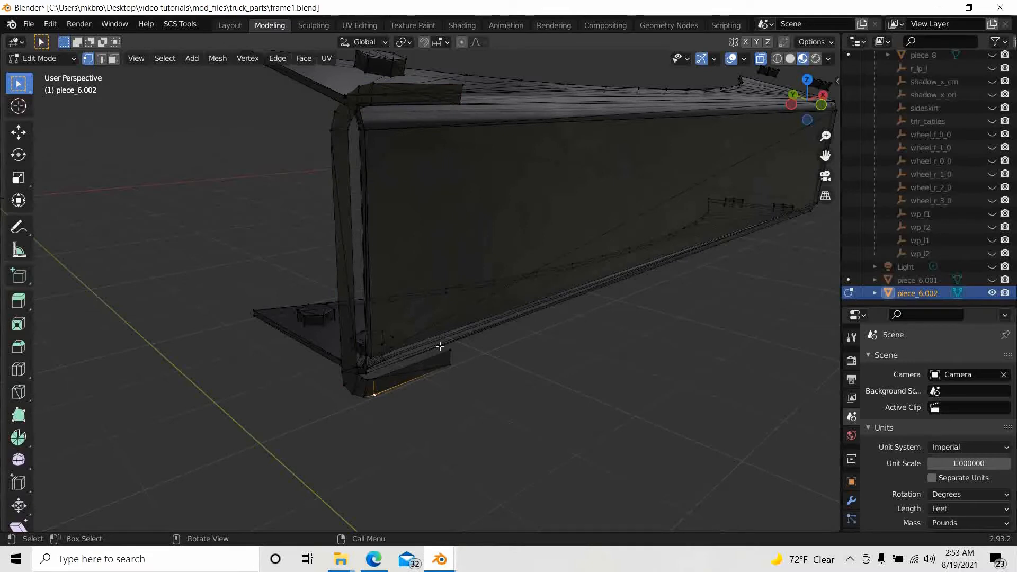
pyautogui.press('b')
pyautogui.moveTo(451, 371); pyautogui.dragTo(452, 372)
pyautogui.hotkey('ctrl', 'l')
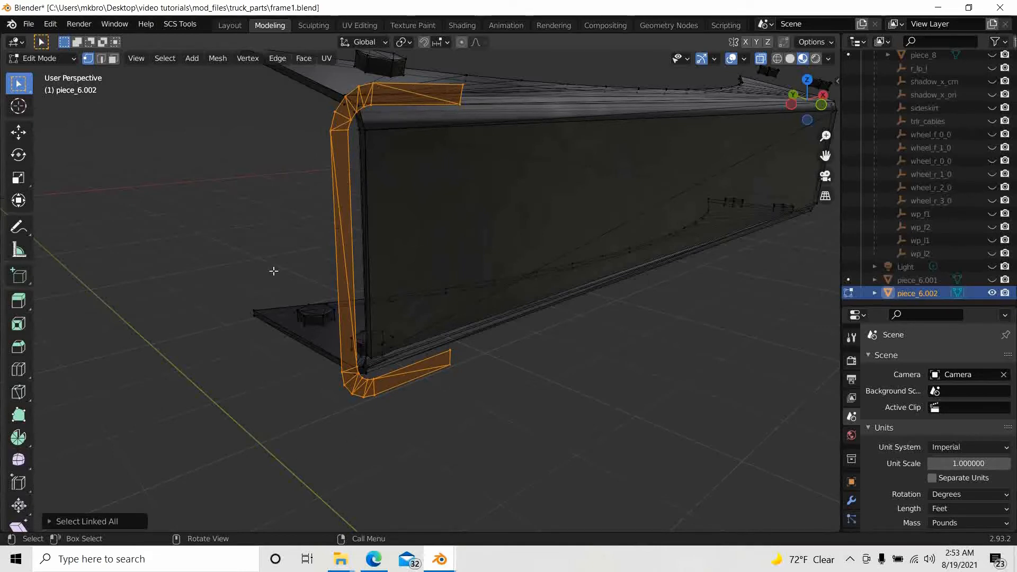
pyautogui.press('x')
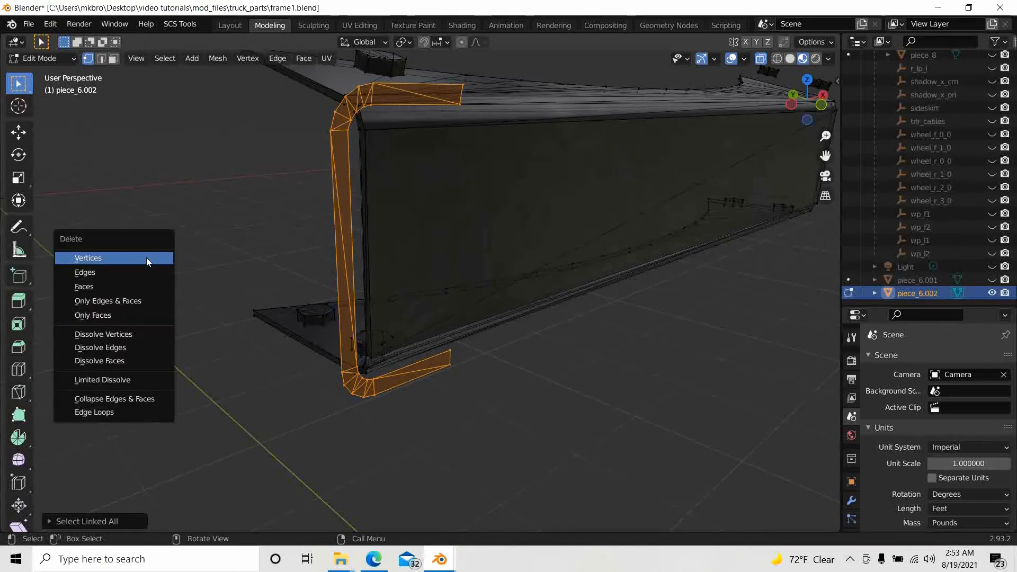
pyautogui.click(147, 258)
# - Examine the crossmember's ends, flanges and underside from several angles for missing or leftover geometry
pyautogui.moveTo(211, 318); pyautogui.dragTo(356, 273, button='middle')
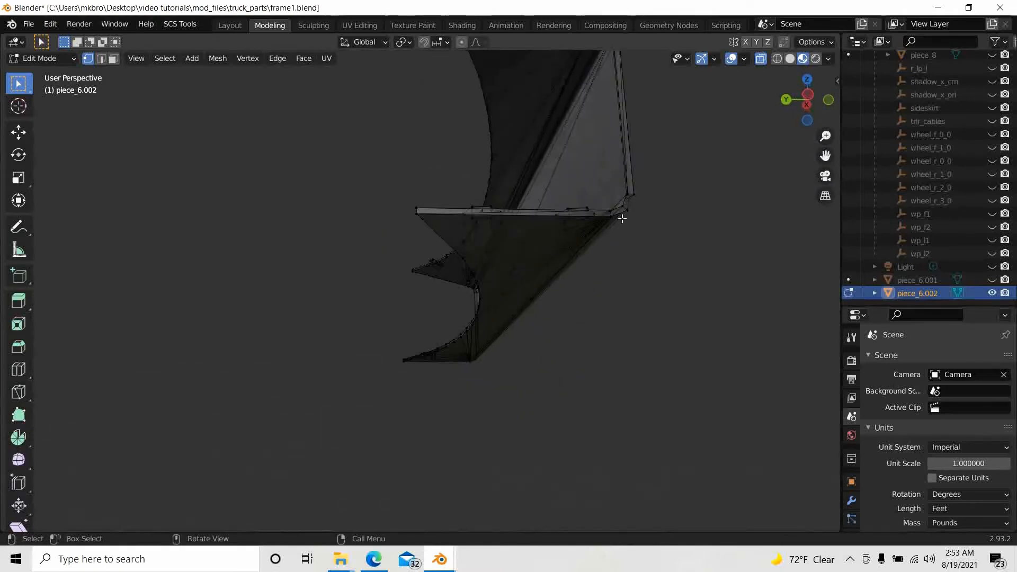
pyautogui.moveTo(622, 218); pyautogui.dragTo(491, 186, button='middle')
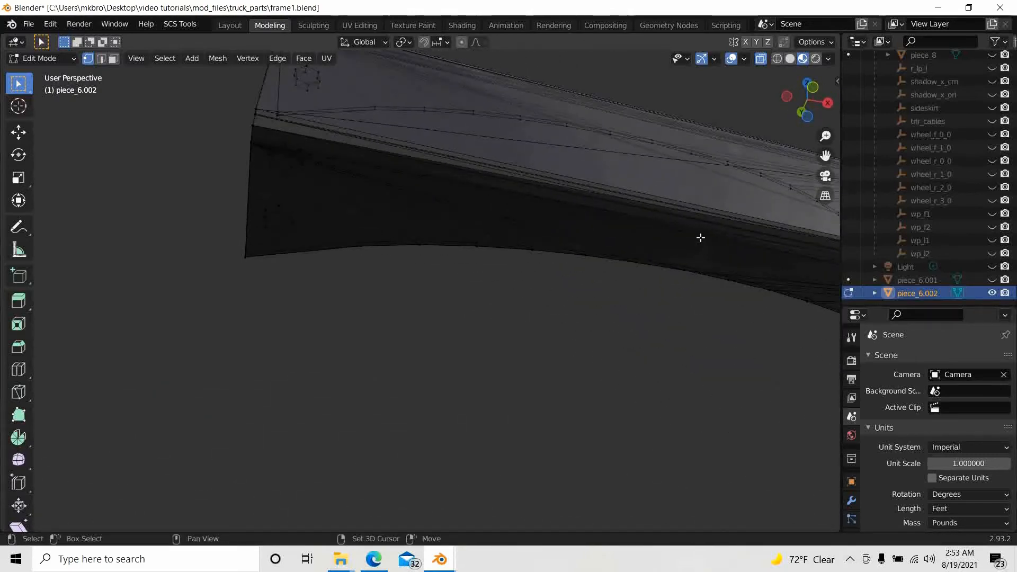
pyautogui.moveTo(700, 237); pyautogui.dragTo(370, 290, button='middle')
pyautogui.moveTo(436, 235); pyautogui.dragTo(380, 331, button='middle')
pyautogui.scroll(-4, 378, 321)
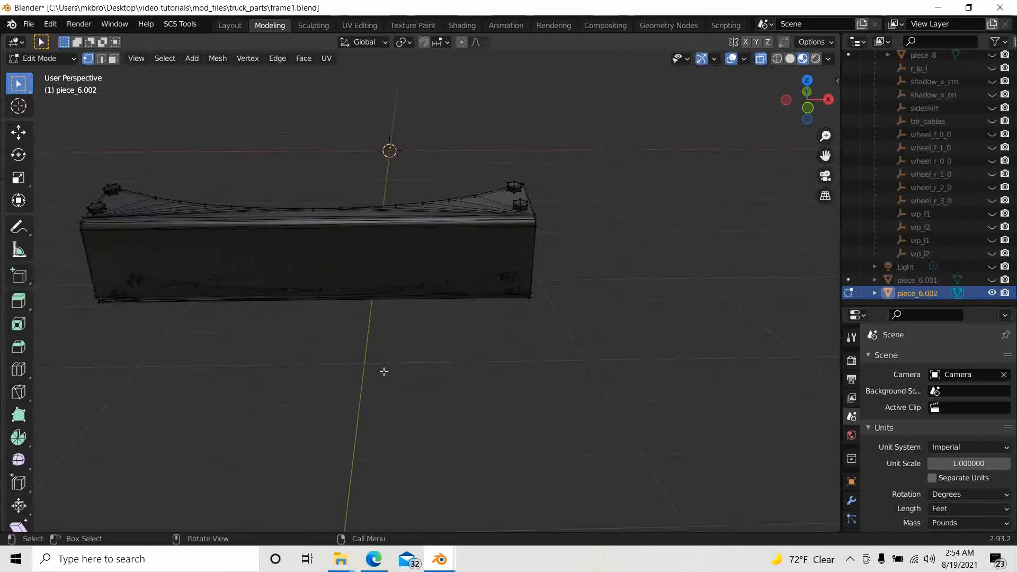
pyautogui.keyDown('shift'); pyautogui.moveTo(384, 371); pyautogui.dragTo(625, 281, button='middle'); pyautogui.keyUp('shift')
pyautogui.scroll(-2, 561, 359)
pyautogui.scroll(6, 334, 313)
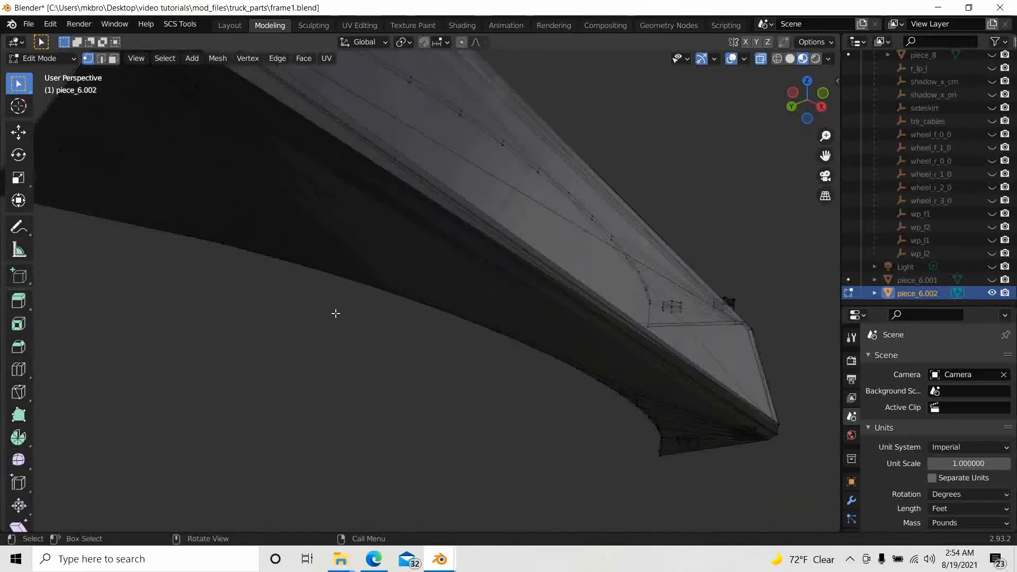
pyautogui.keyDown('shift'); pyautogui.moveTo(336, 315); pyautogui.dragTo(501, 479, button='middle'); pyautogui.keyUp('shift')
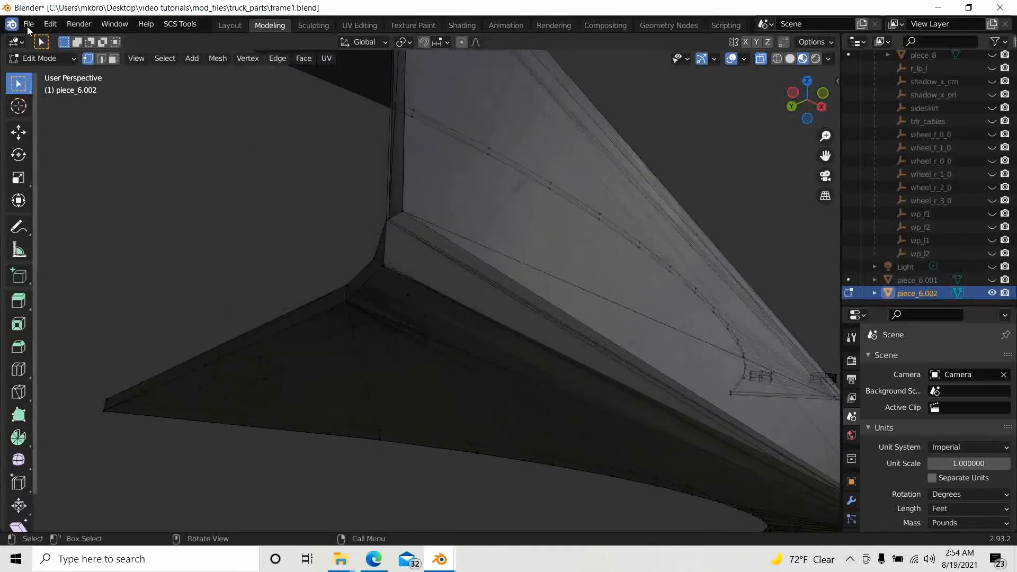
# - Undo the deletions of the C-shaped edge strips at both crossmember ends, along with the related selections and mode changes
pyautogui.click(51, 24)
pyautogui.click(69, 39)
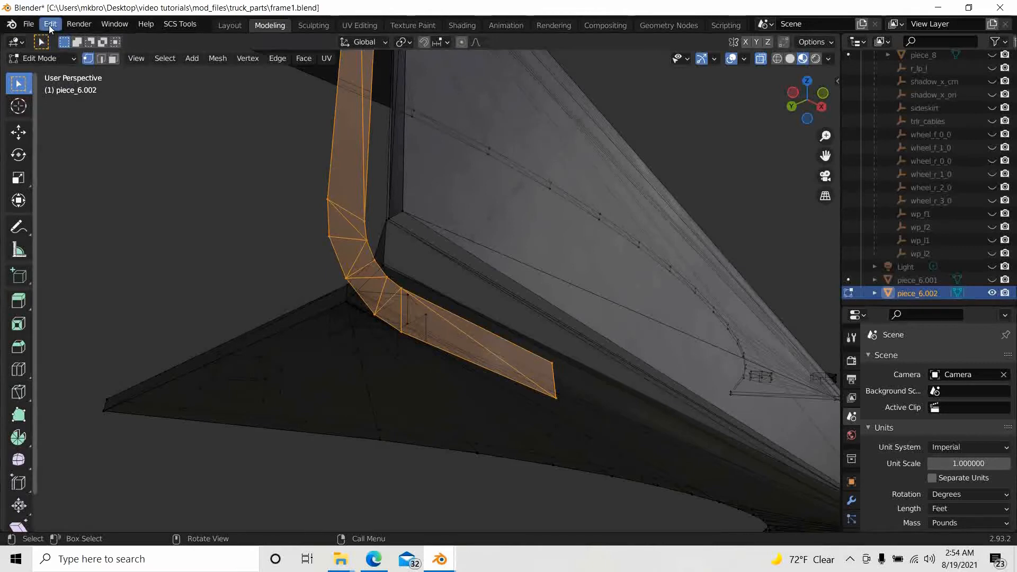
pyautogui.click(50, 24)
pyautogui.click(66, 40)
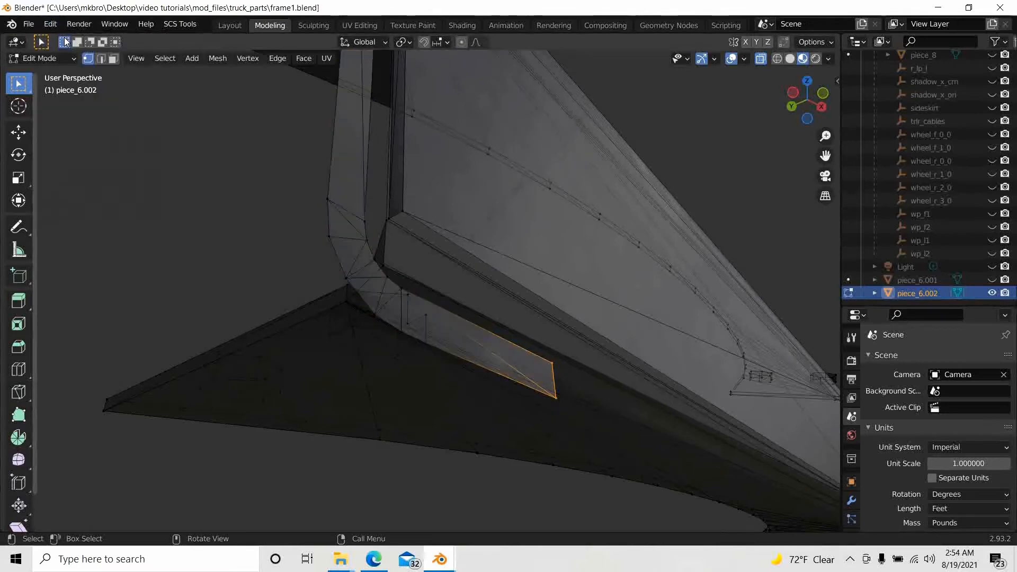
pyautogui.click(50, 24)
pyautogui.click(67, 40)
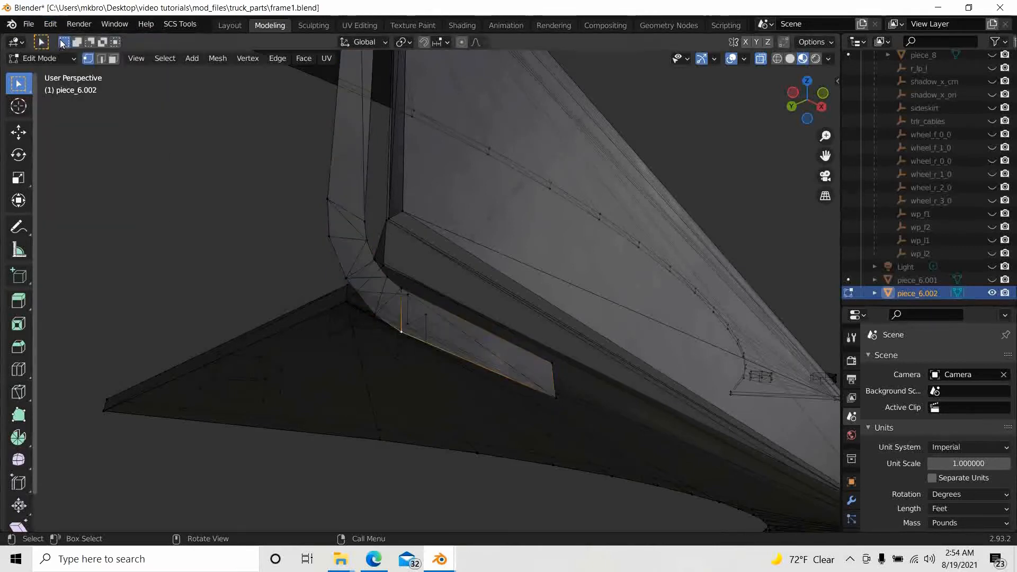
pyautogui.click(50, 24)
pyautogui.click(66, 39)
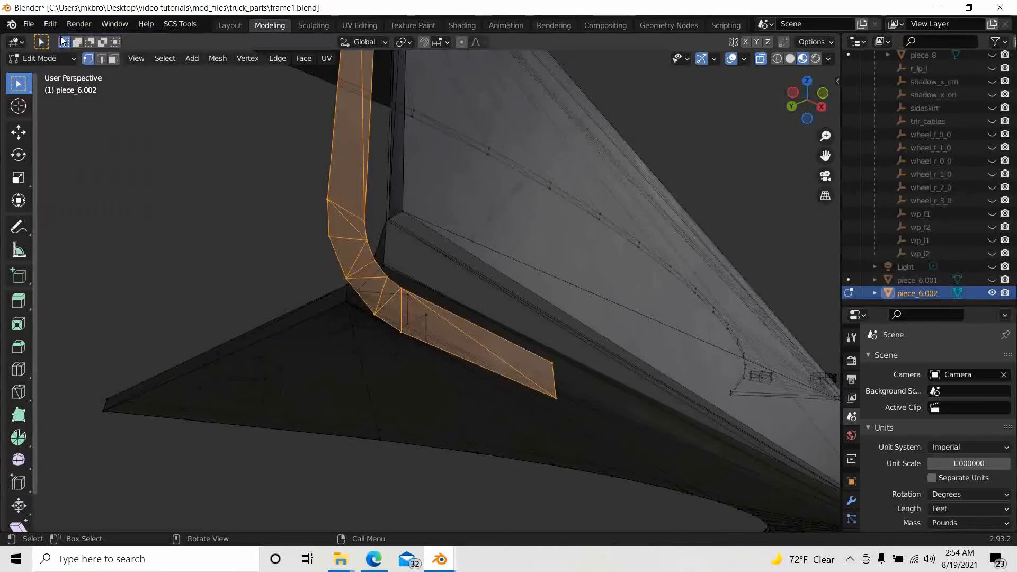
pyautogui.click(51, 24)
pyautogui.click(66, 40)
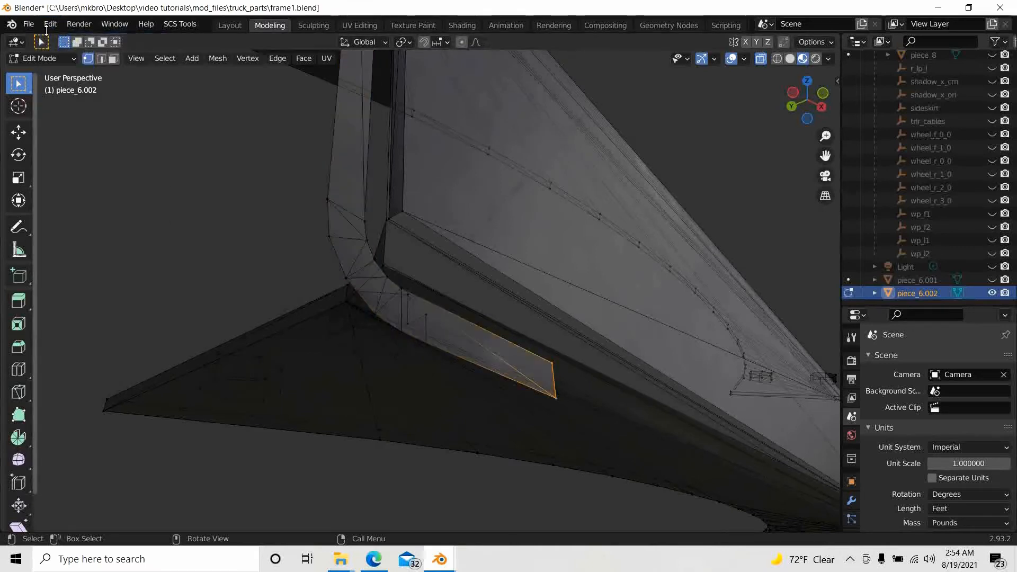
pyautogui.click(50, 24)
pyautogui.click(62, 38)
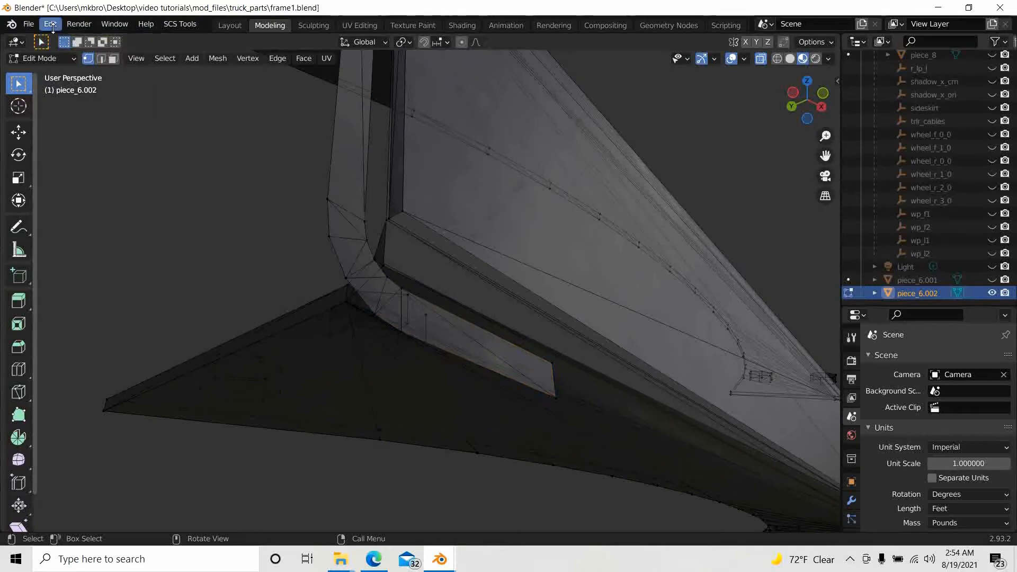
pyautogui.click(55, 25)
pyautogui.click(62, 39)
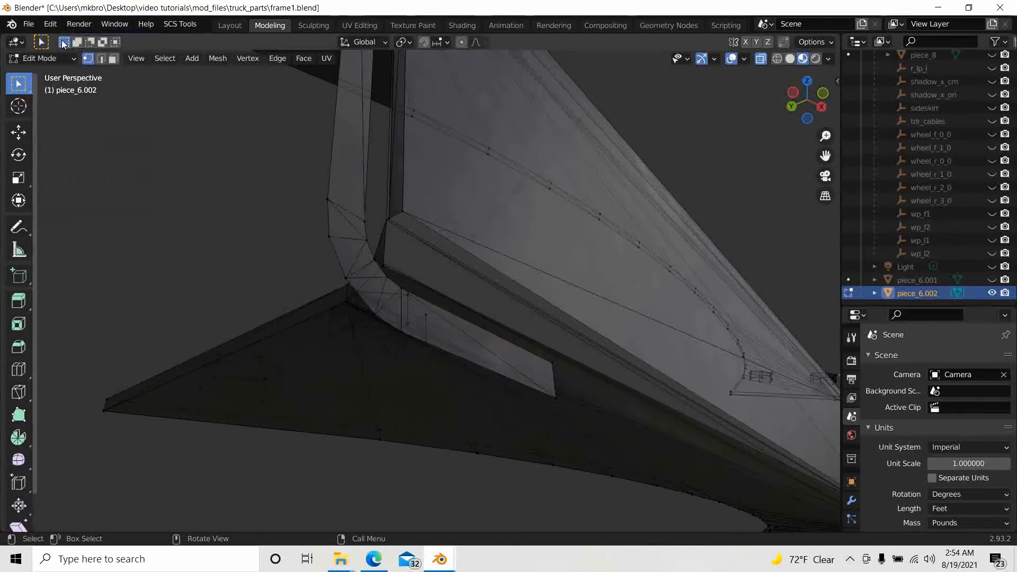
pyautogui.click(50, 24)
pyautogui.click(62, 39)
pyautogui.click(50, 24)
pyautogui.click(62, 40)
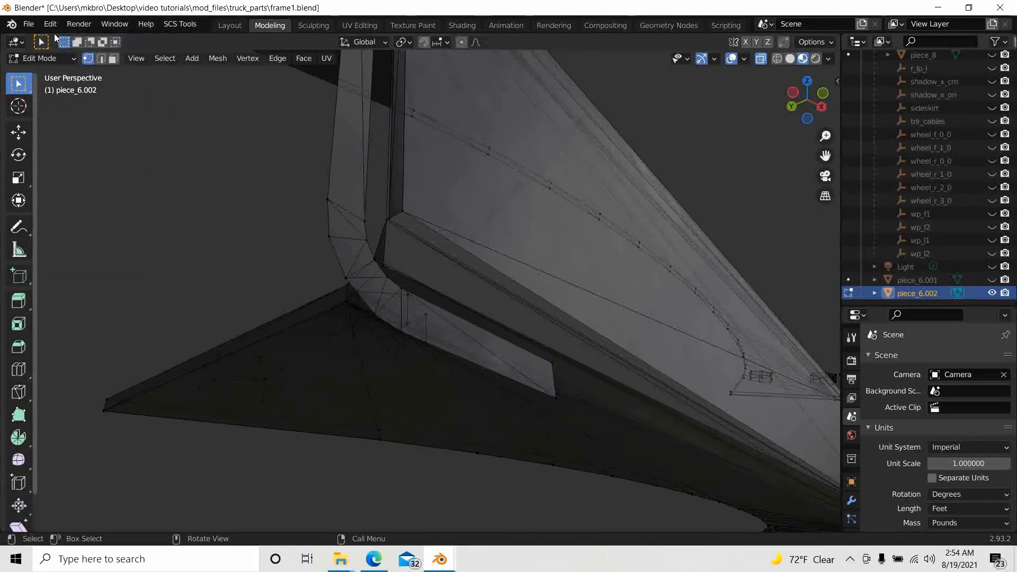
pyautogui.click(53, 28)
pyautogui.click(62, 41)
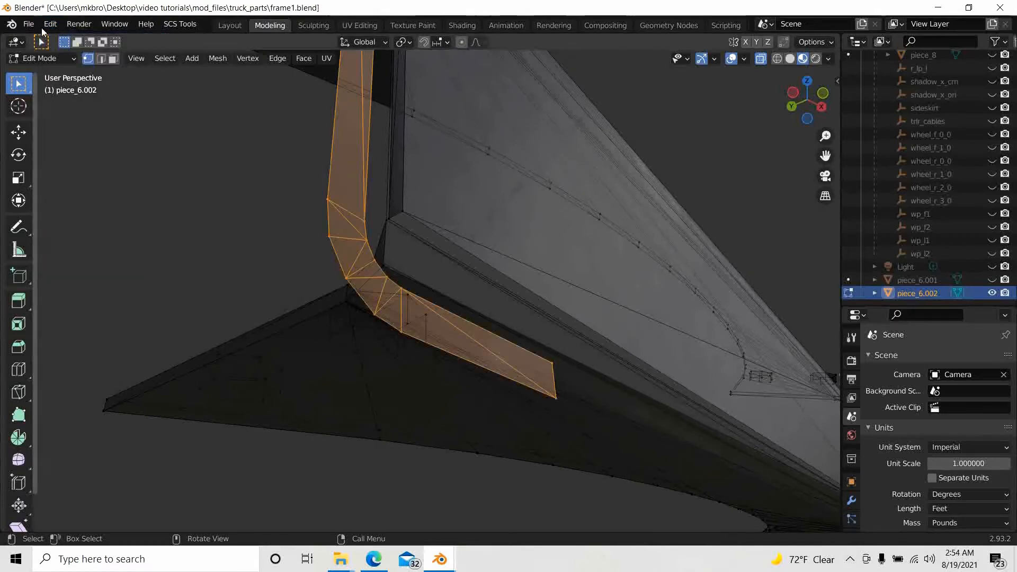
pyautogui.click(55, 25)
pyautogui.click(60, 39)
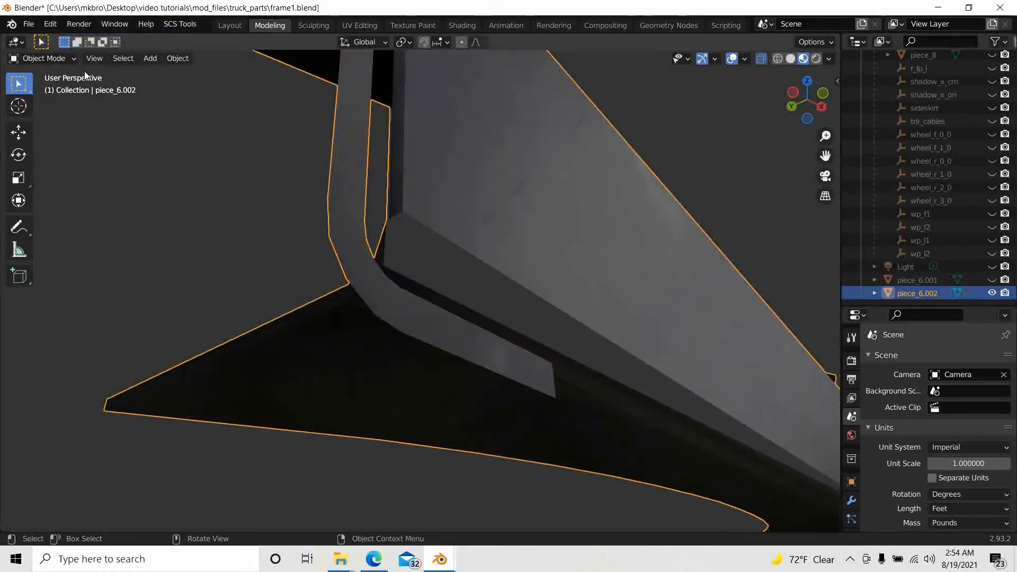
# - Undo the remaining selection and deletion changes in piece_6.002 to bring back more of the frame's end geometry
pyautogui.click(50, 24)
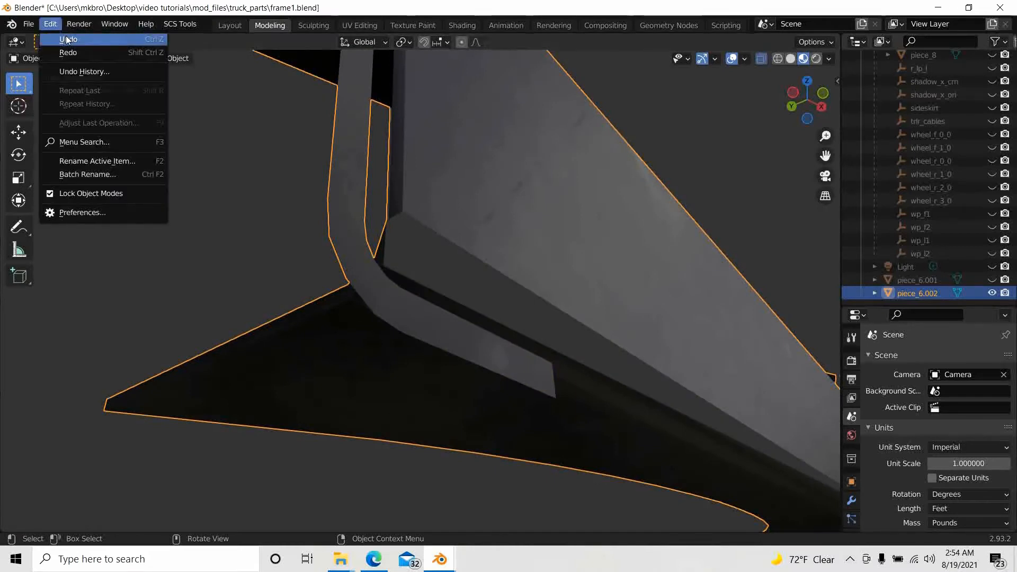
pyautogui.click(67, 40)
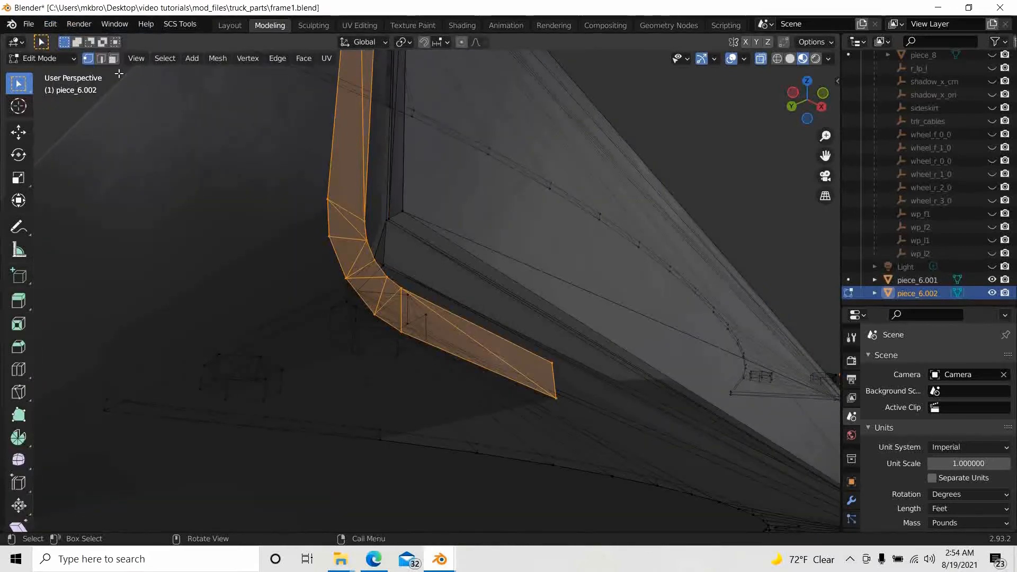
pyautogui.click(50, 25)
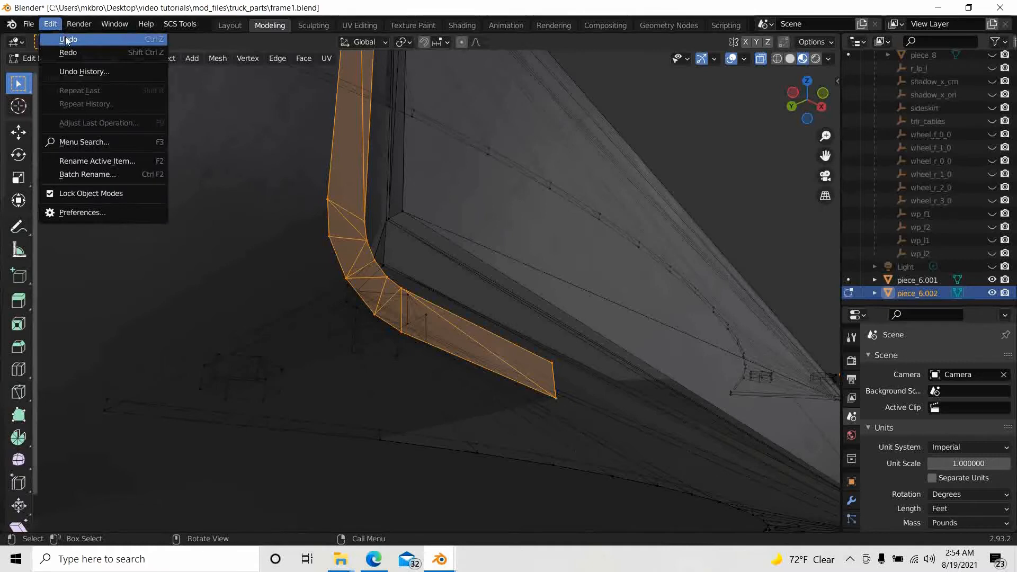
pyautogui.click(68, 39)
pyautogui.click(50, 25)
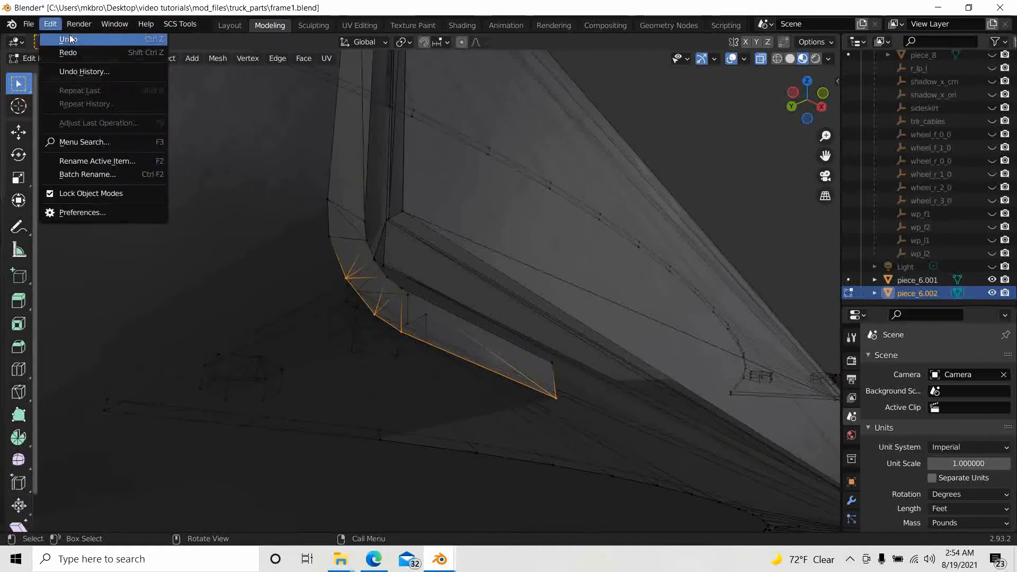
pyautogui.click(56, 39)
pyautogui.click(51, 24)
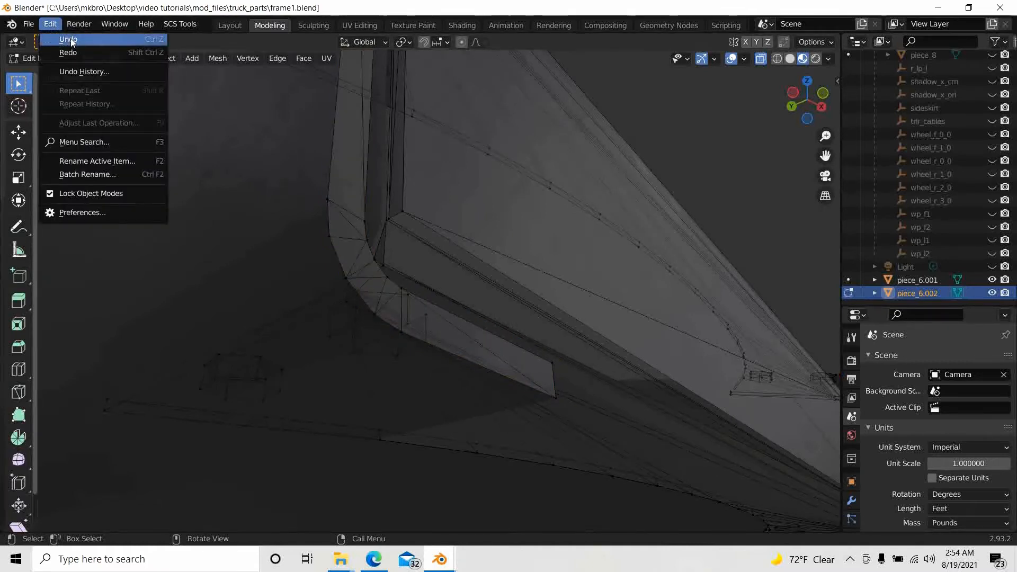
pyautogui.click(55, 38)
pyautogui.click(51, 27)
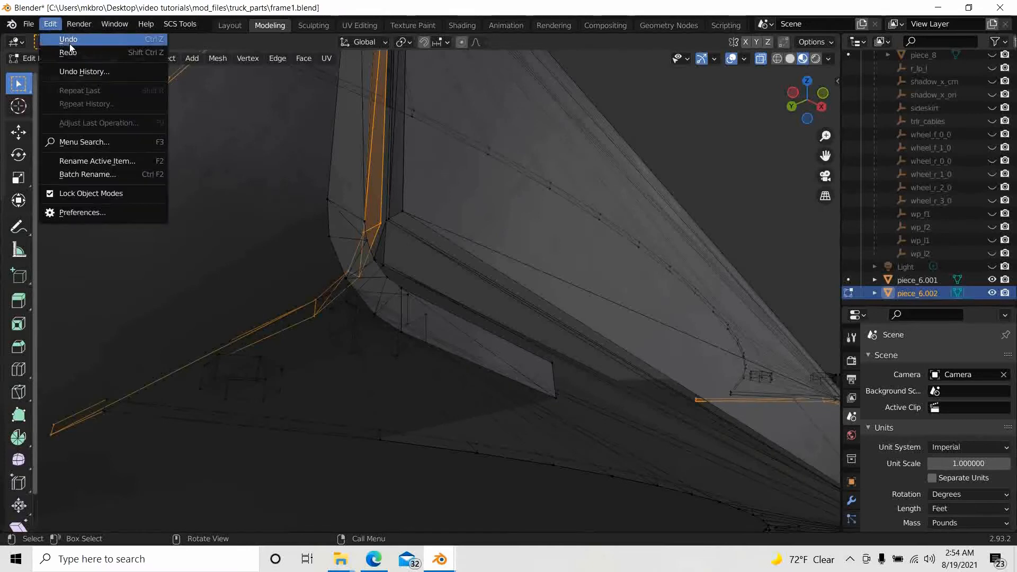
pyautogui.click(53, 37)
pyautogui.click(50, 25)
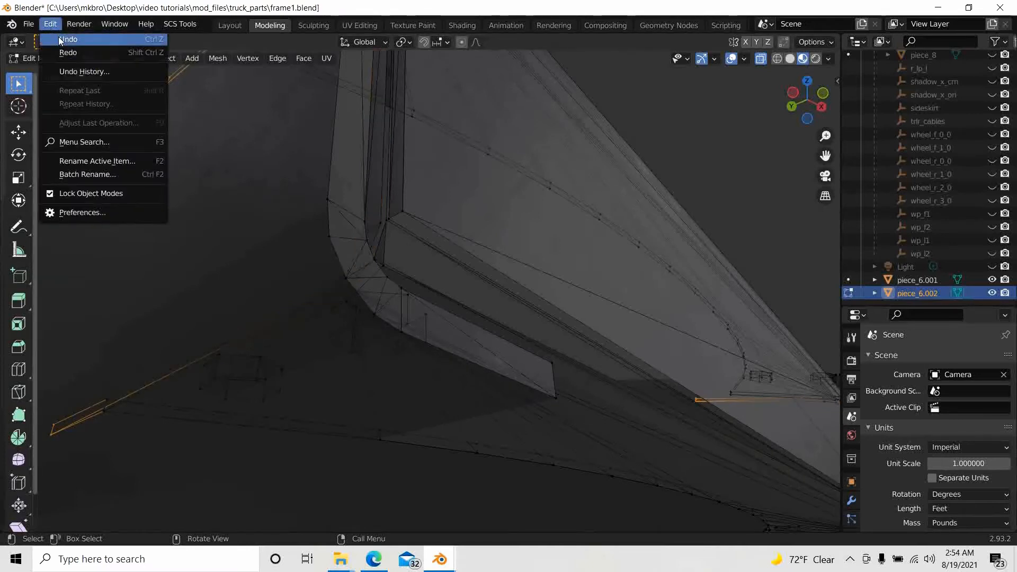
pyautogui.click(54, 38)
pyautogui.click(47, 26)
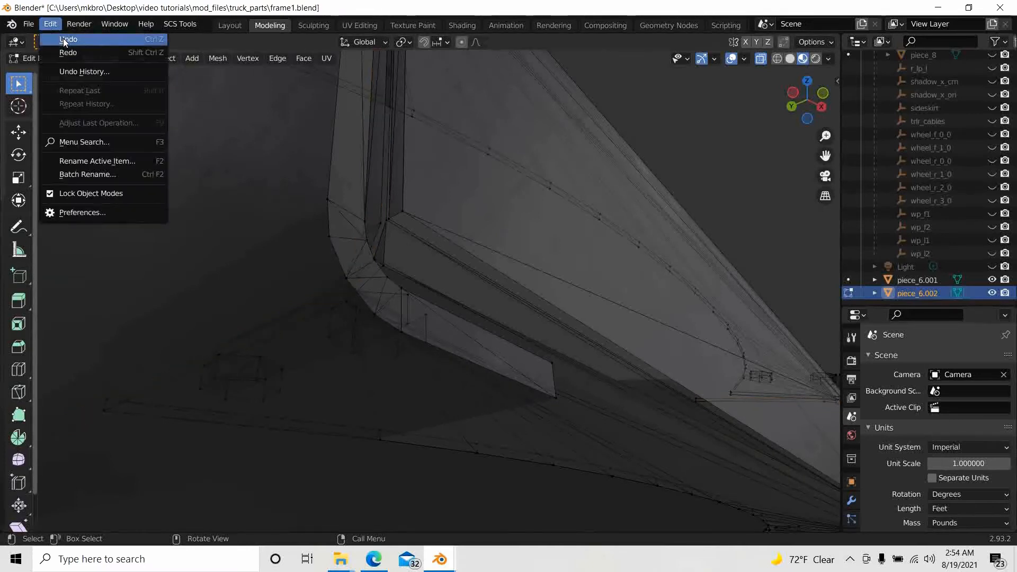
pyautogui.click(56, 39)
pyautogui.click(51, 26)
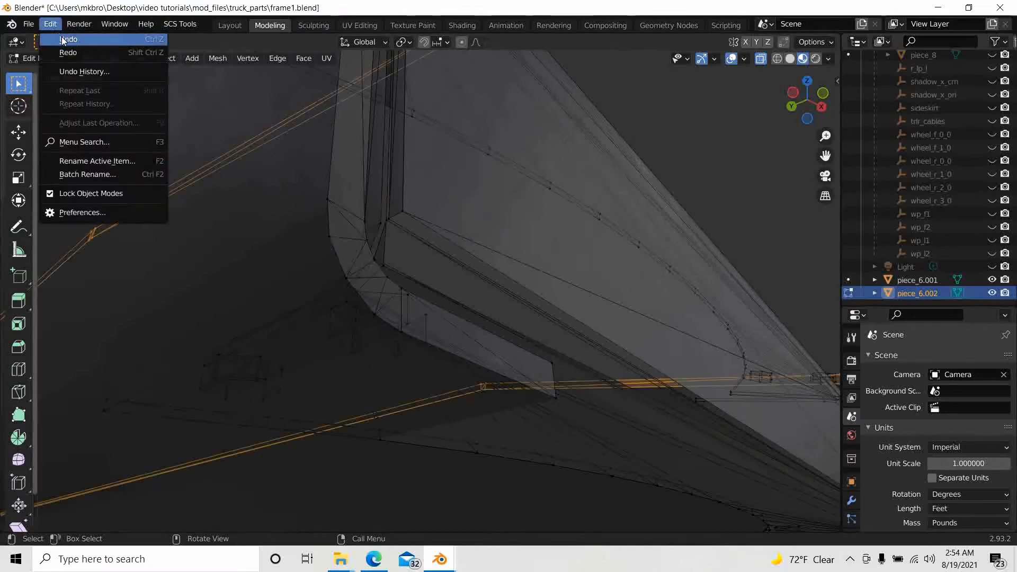
pyautogui.click(55, 39)
pyautogui.click(48, 24)
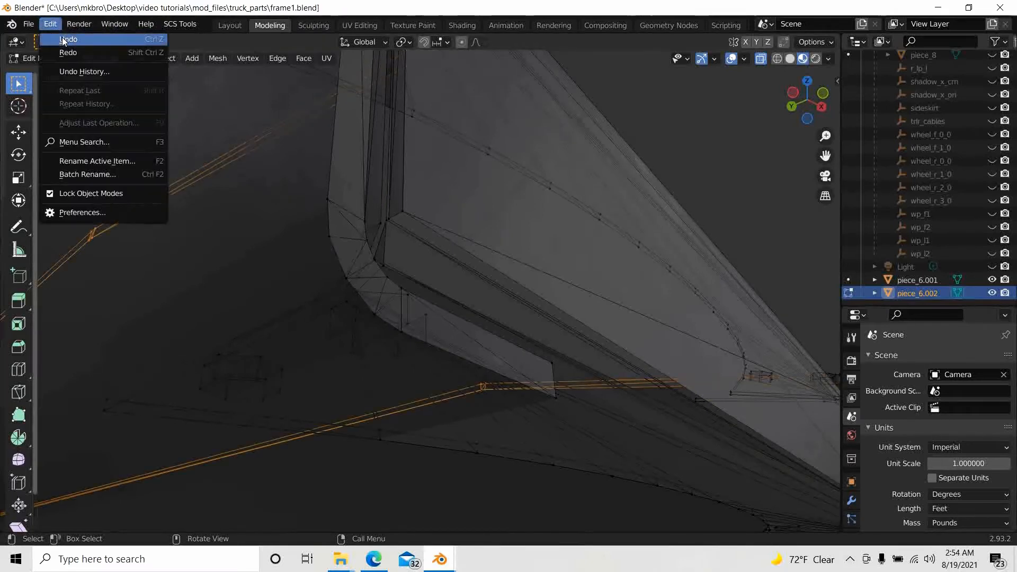
pyautogui.click(55, 38)
# - Hide piece_6.002 and examine the bolted crossmember end on piece_6.001, including its lower corner
pyautogui.moveTo(368, 374); pyautogui.dragTo(670, 386, button='middle')
pyautogui.click(992, 293)
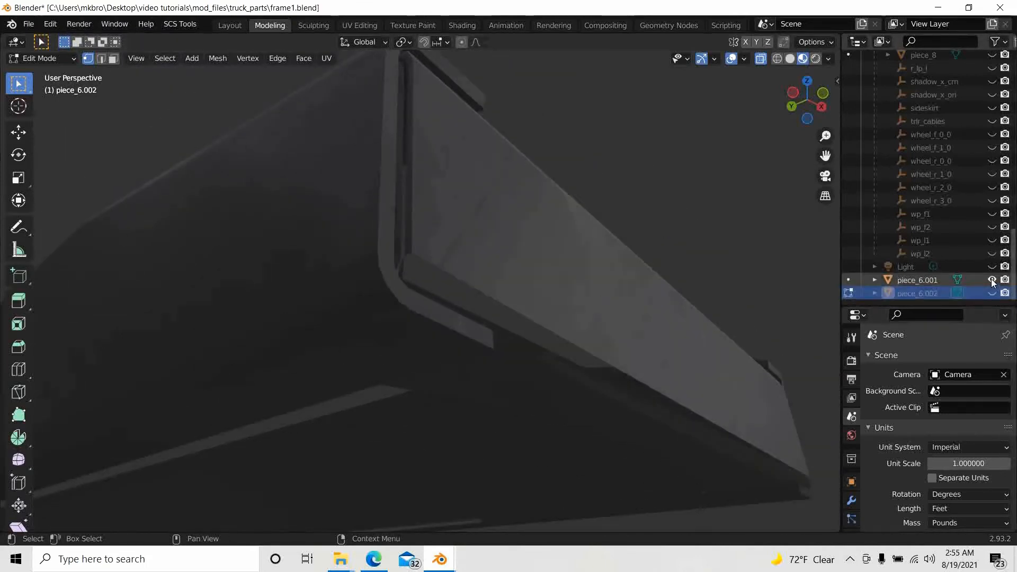
pyautogui.scroll(4, 527, 354)
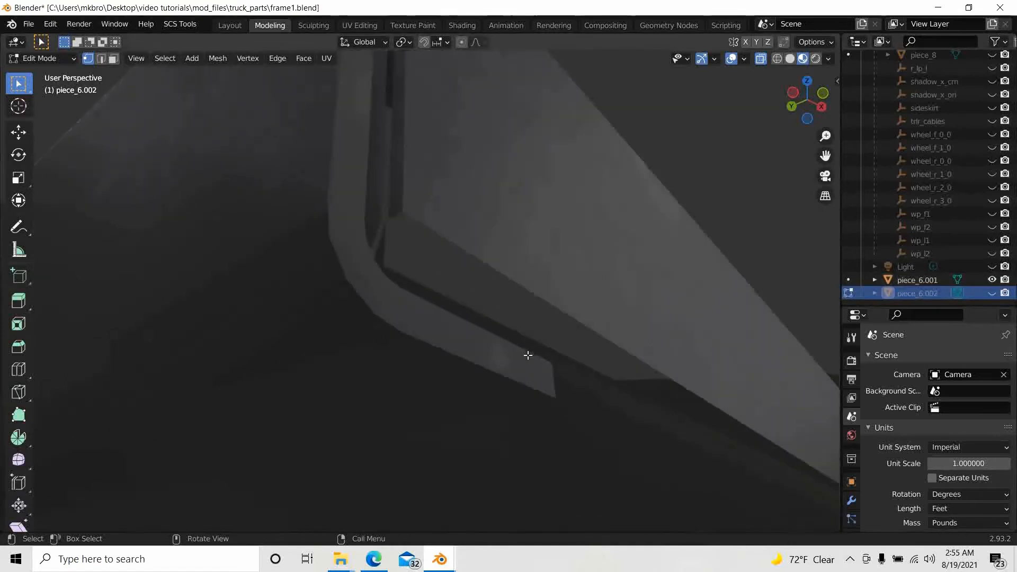
pyautogui.moveTo(379, 288); pyautogui.dragTo(516, 399, button='middle')
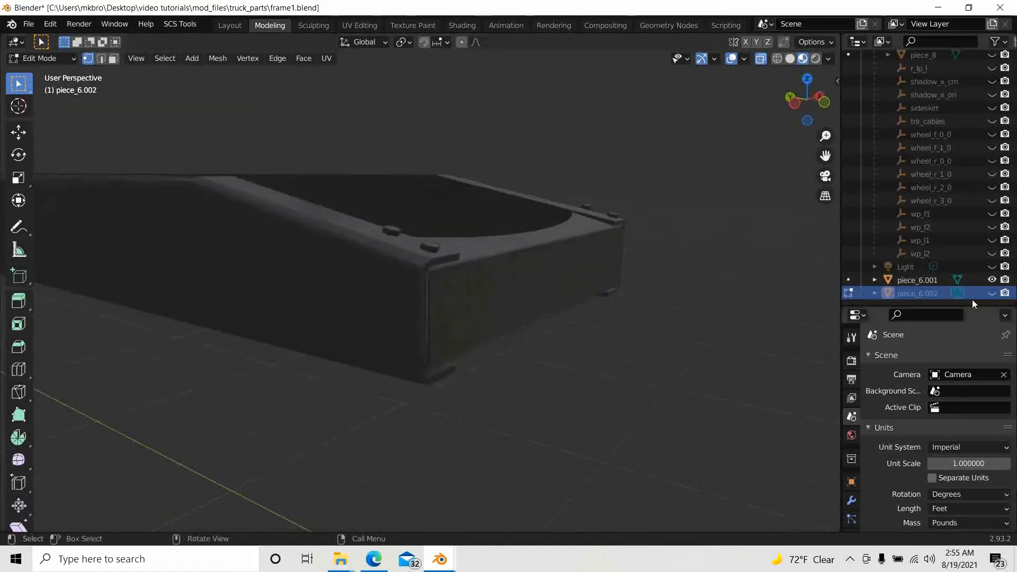
# - Delete the working copies piece_6.001 and piece_6.002 from the scene, showing piece_6.002 before removing it
pyautogui.rightClick(911, 279)
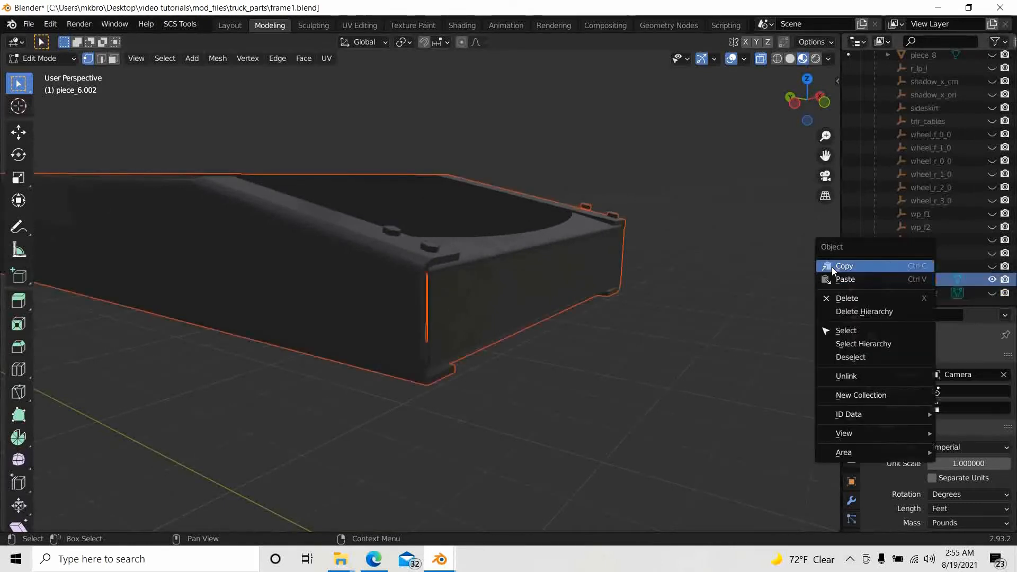
pyautogui.click(853, 299)
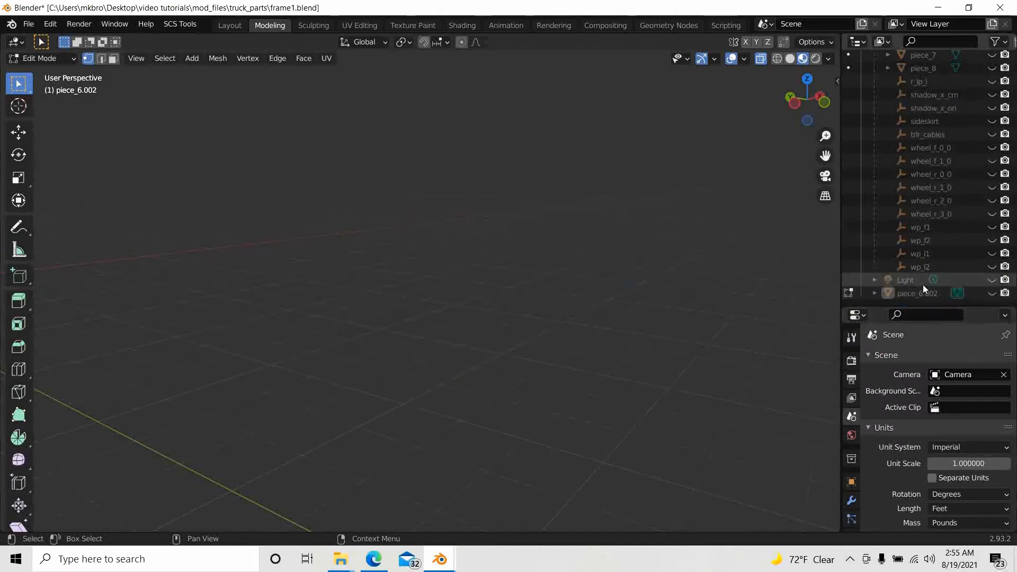
pyautogui.click(991, 293)
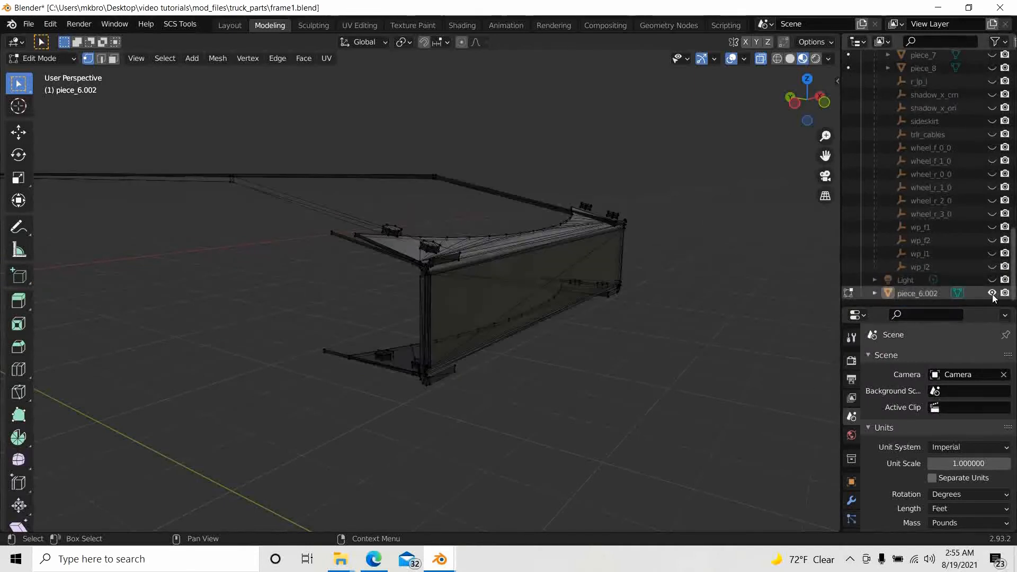
pyautogui.rightClick(920, 294)
pyautogui.click(869, 294)
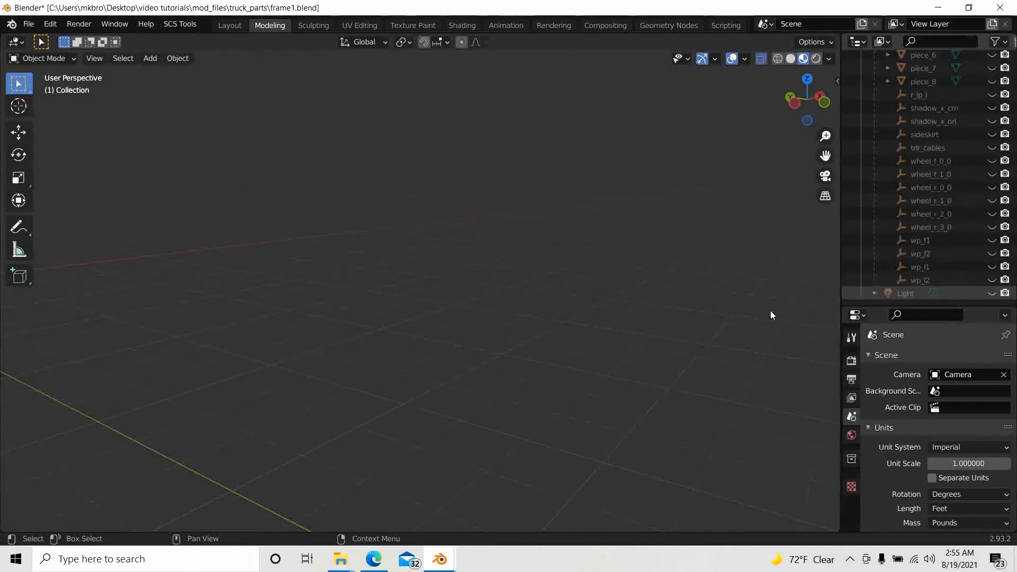
# - Switch to the other Blender window with the full truck frame assembly and look over the frame from both ends
pyautogui.click(439, 559)
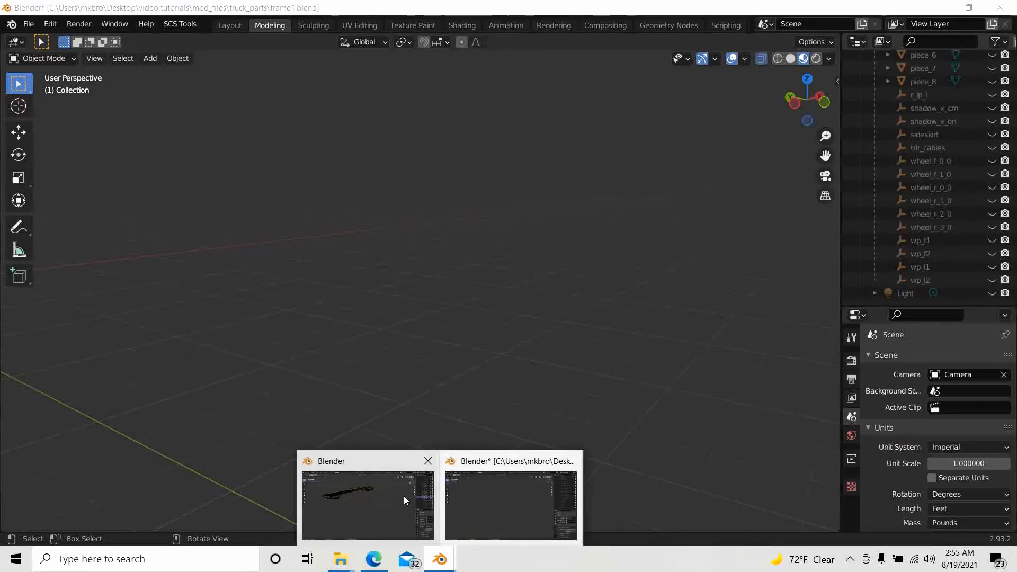
pyautogui.click(366, 498)
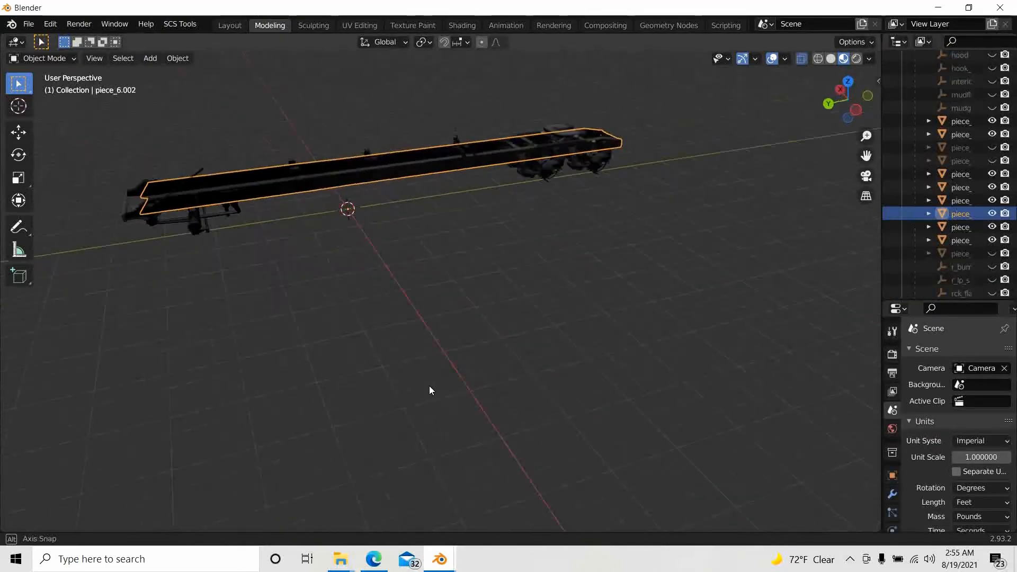
pyautogui.moveTo(429, 385); pyautogui.dragTo(351, 369, button='middle')
pyautogui.scroll(4, 513, 303)
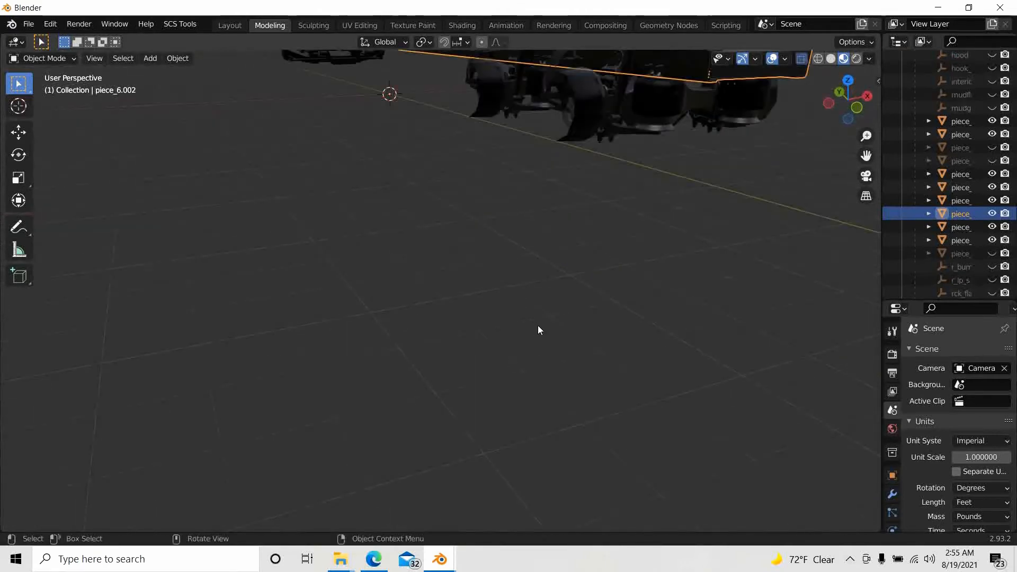
pyautogui.scroll(-5, 538, 328)
pyautogui.scroll(6, 447, 358)
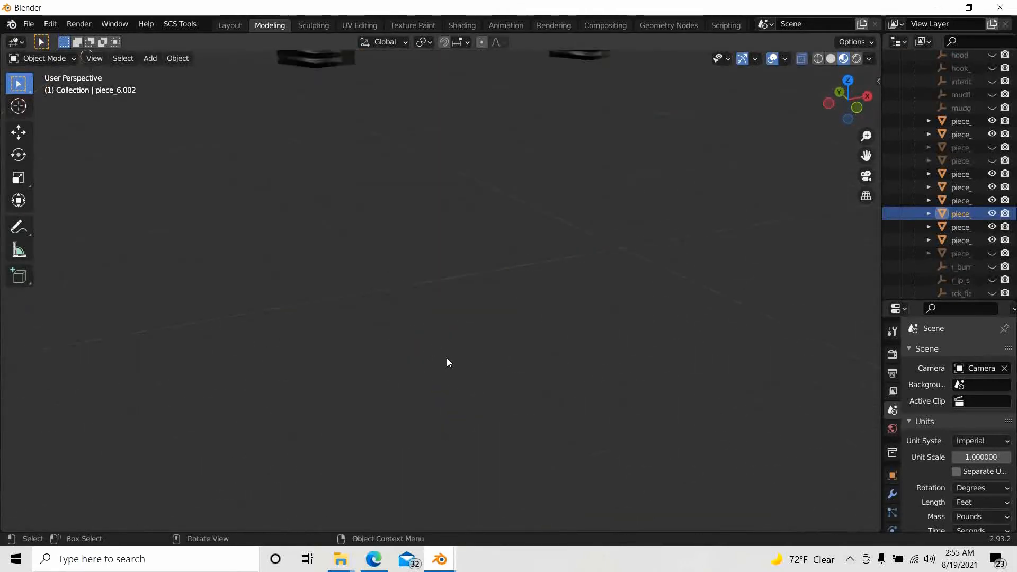
pyautogui.scroll(-5, 446, 357)
pyautogui.scroll(7, 449, 360)
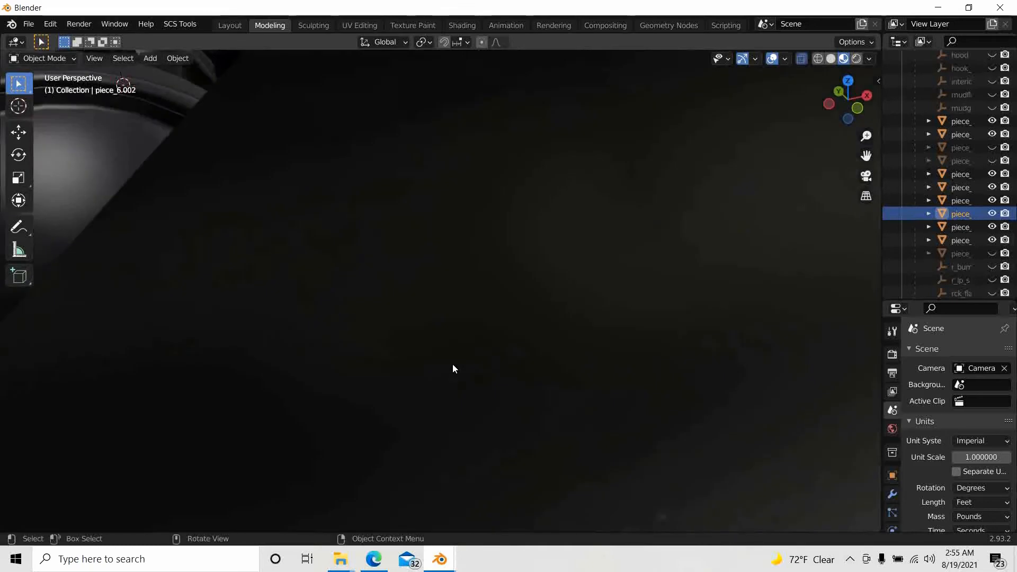
pyautogui.scroll(-5, 452, 364)
pyautogui.moveTo(452, 362); pyautogui.dragTo(637, 366, button='middle')
pyautogui.scroll(-5, 457, 355)
pyautogui.scroll(-5, 618, 373)
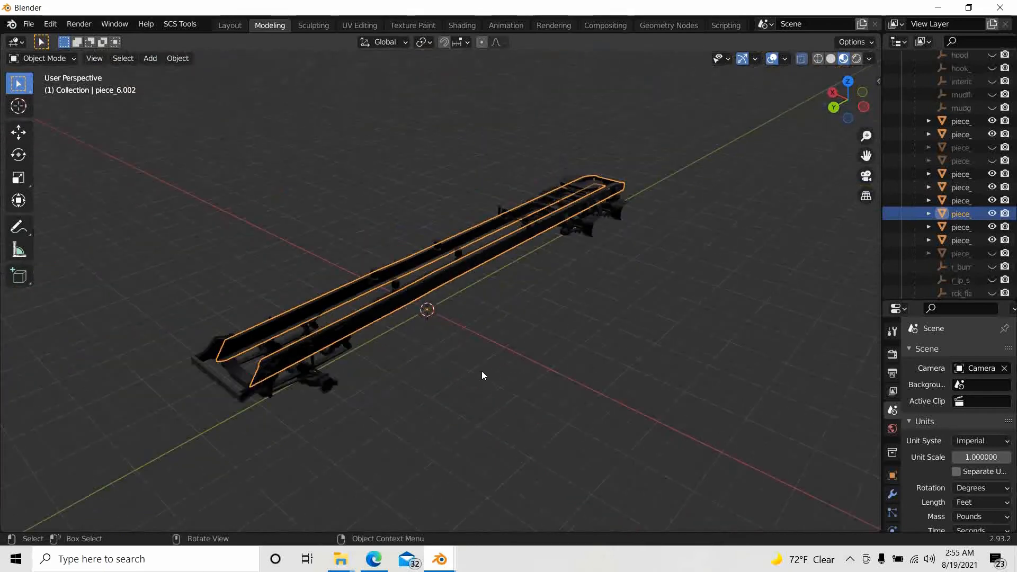
pyautogui.moveTo(481, 365); pyautogui.dragTo(466, 370, button='middle')
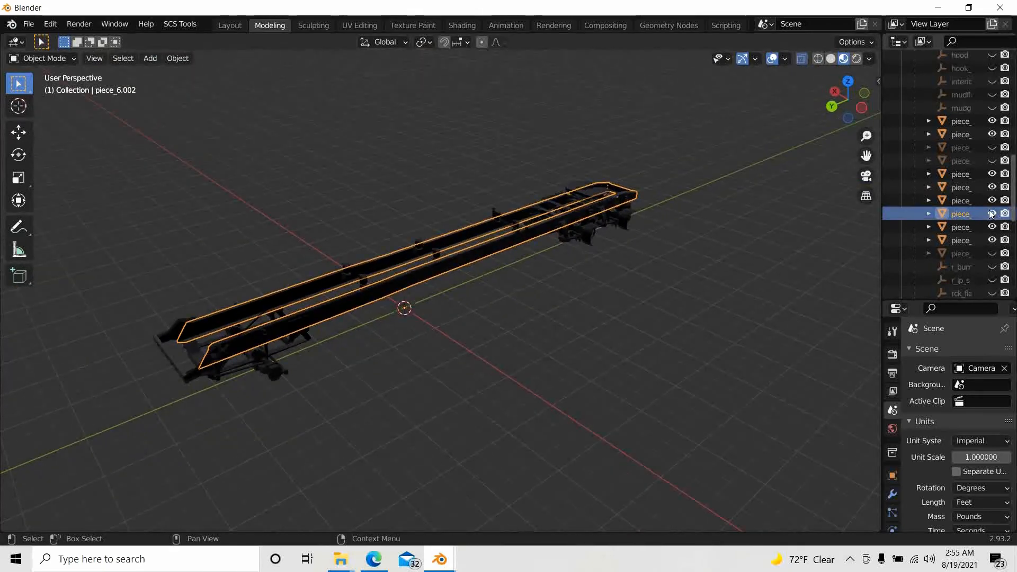
# - Check which part is piece_6.002 by toggling its visibility, and hide all other visible frame pieces to isolate it
pyautogui.click(992, 214)
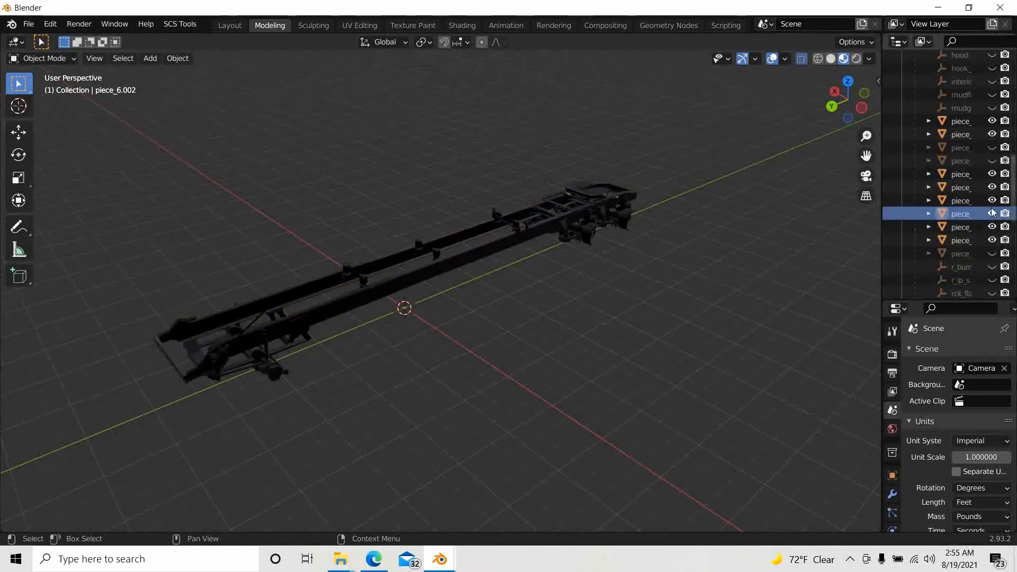
pyautogui.click(954, 211)
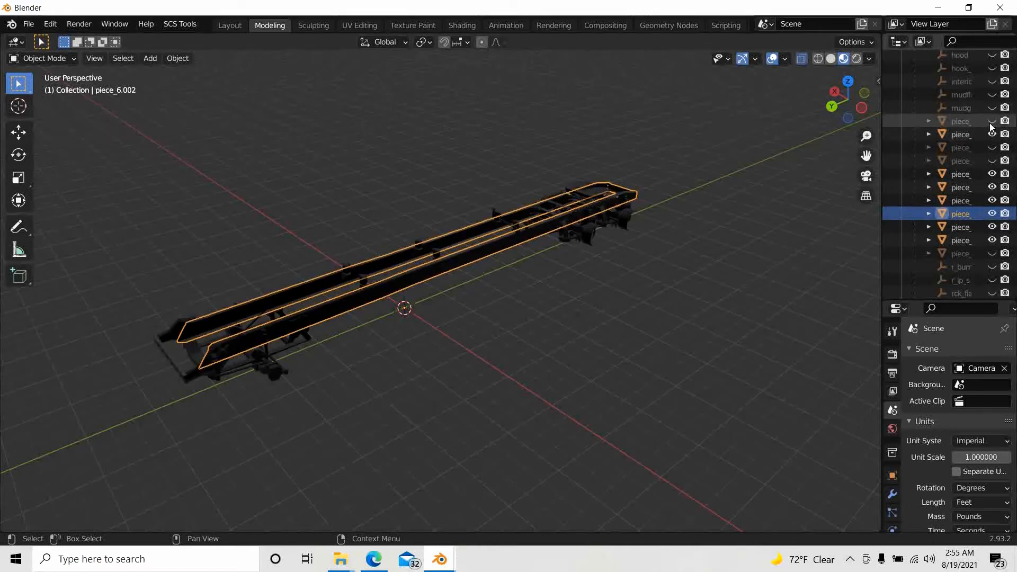
pyautogui.click(991, 174)
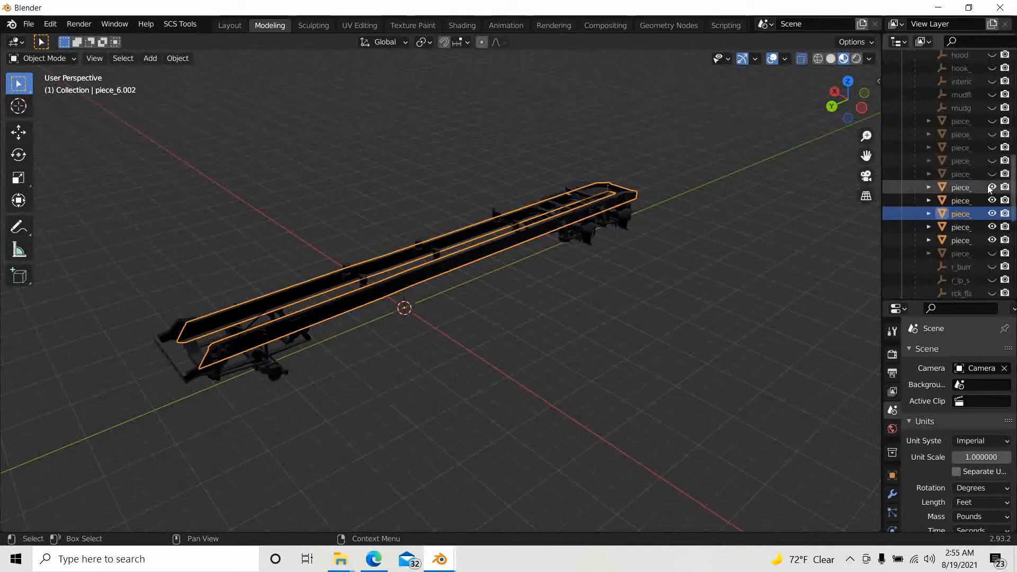
pyautogui.click(991, 187)
pyautogui.click(991, 200)
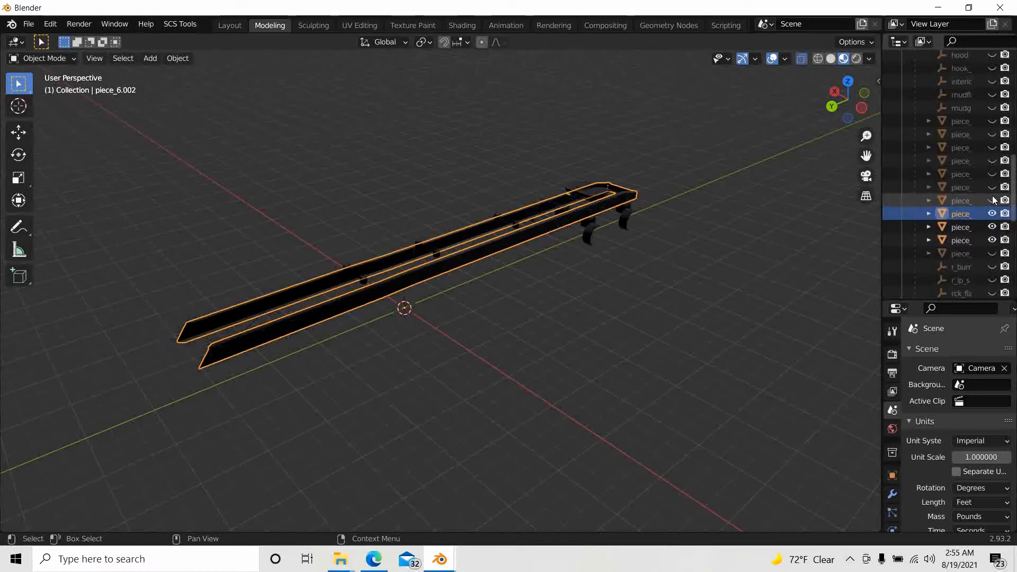
pyautogui.moveTo(992, 228); pyautogui.dragTo(991, 240)
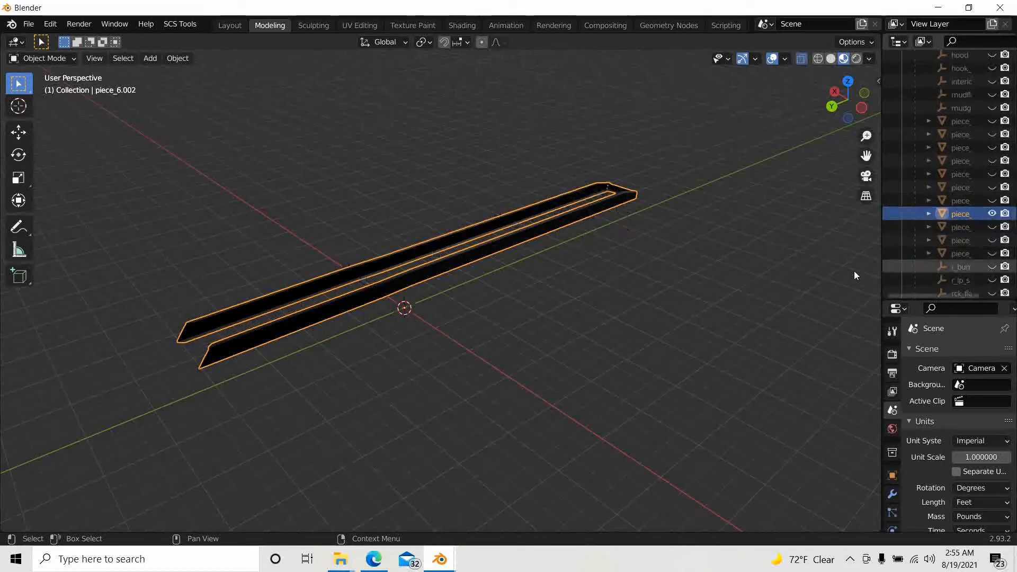
# - Examine the bolted crossmember end of piece_6.002 from the outside and underside, focusing on its lower corner and edge strip
pyautogui.moveTo(529, 329); pyautogui.dragTo(447, 311, button='middle')
pyautogui.scroll(3, 489, 309)
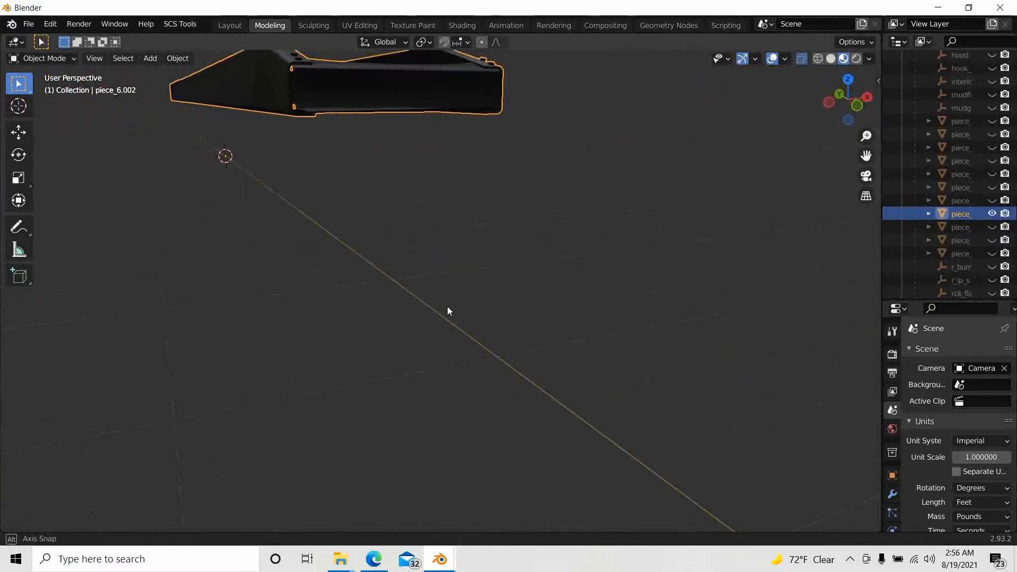
pyautogui.moveTo(429, 221); pyautogui.dragTo(491, 347, button='middle')
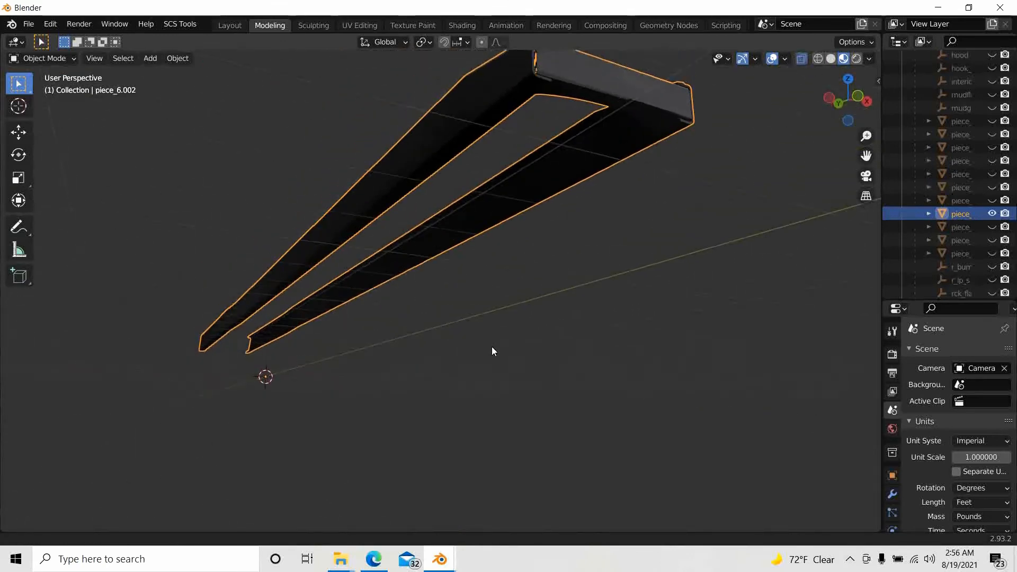
pyautogui.scroll(6, 493, 313)
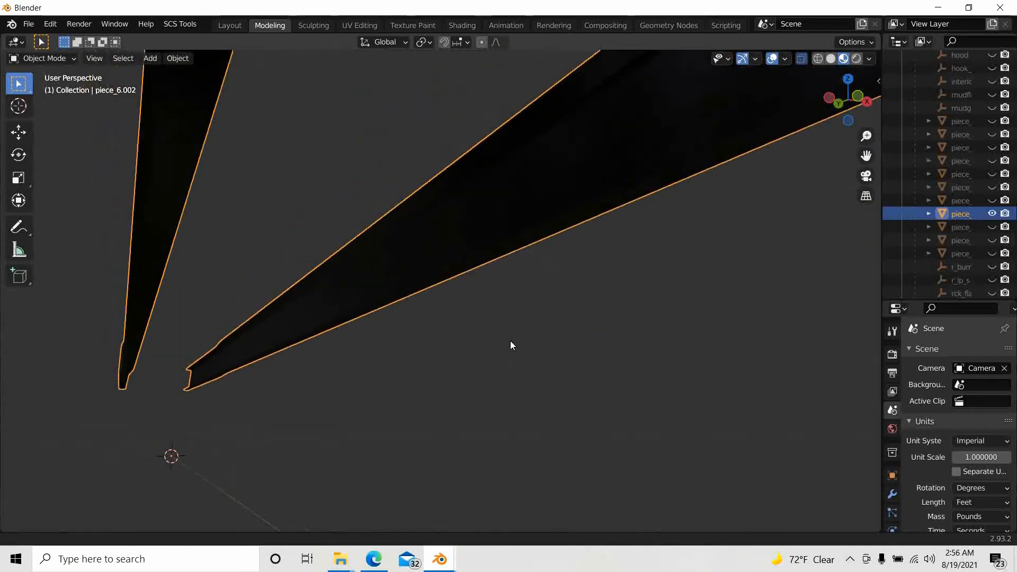
pyautogui.scroll(6, 510, 341)
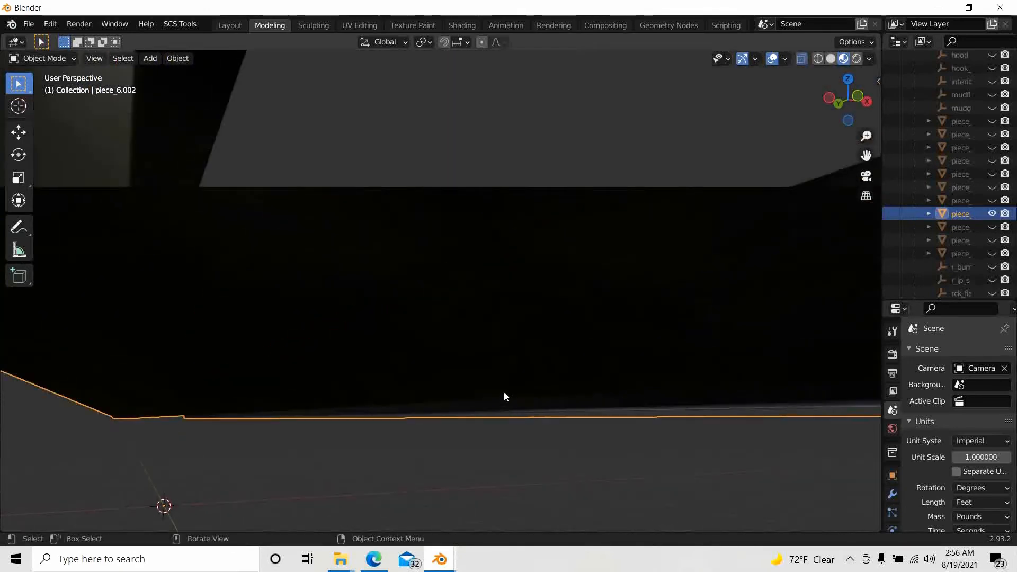
pyautogui.scroll(-3, 503, 396)
pyautogui.moveTo(504, 395); pyautogui.dragTo(387, 345, button='middle')
pyautogui.scroll(-8, 462, 413)
pyautogui.moveTo(400, 356); pyautogui.dragTo(492, 420, button='middle')
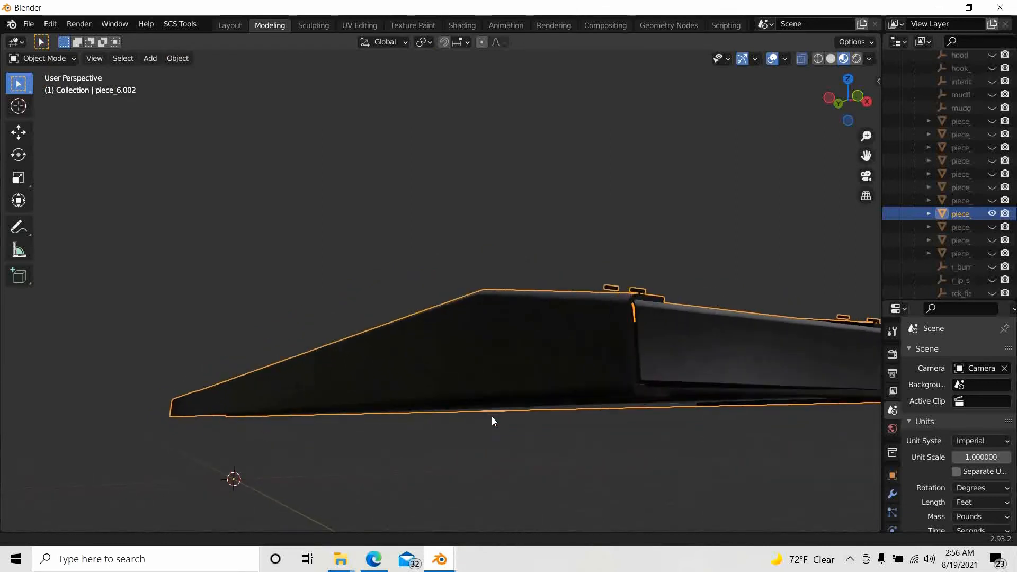
pyautogui.scroll(2, 654, 405)
pyautogui.keyDown('shift'); pyautogui.moveTo(654, 403); pyautogui.dragTo(611, 382, button='middle'); pyautogui.keyUp('shift')
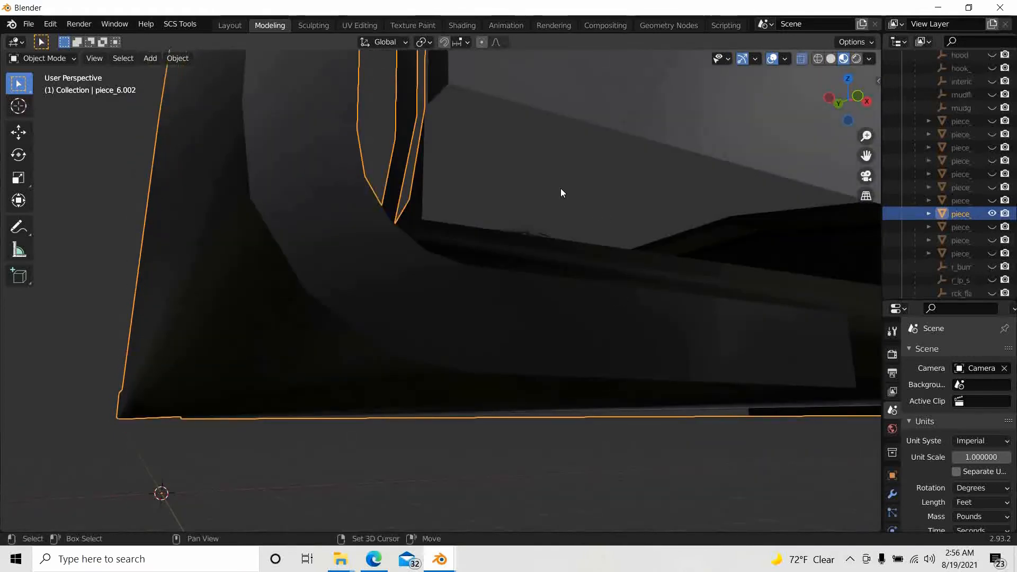
# - Look at the whole of piece_6.002 and hide it in the scene's object list
pyautogui.scroll(-5, 635, 347)
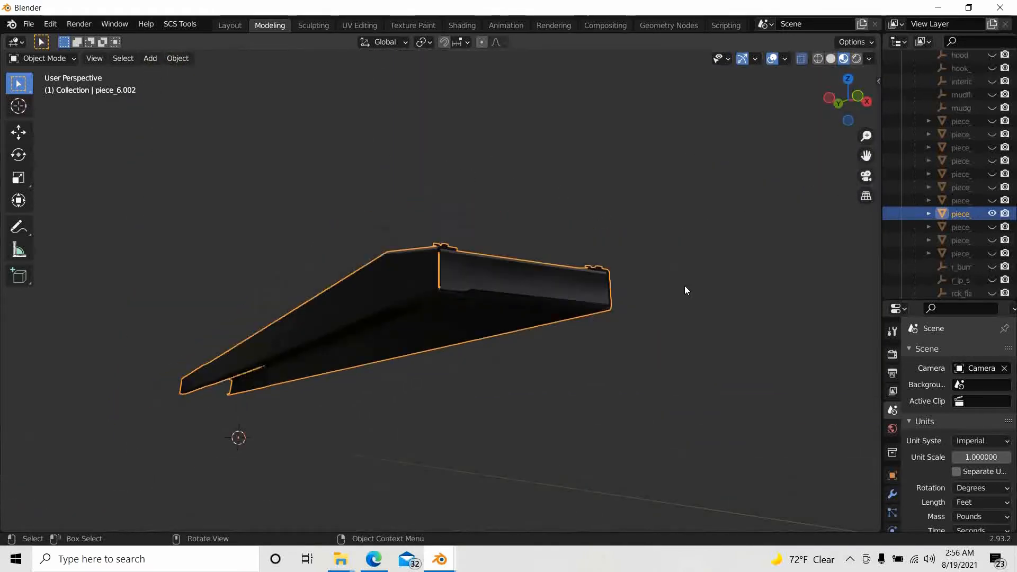
pyautogui.scroll(6, 953, 191)
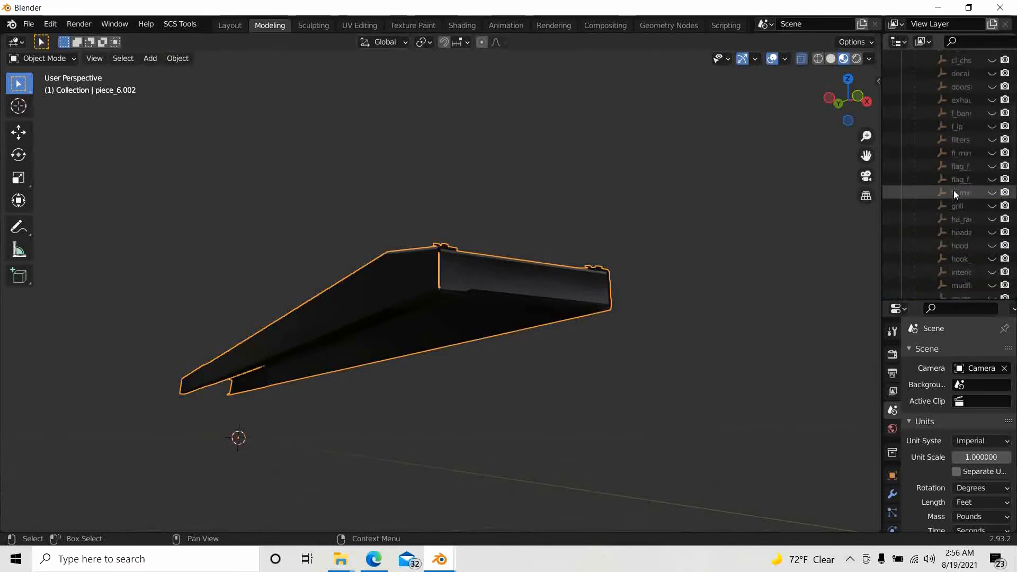
pyautogui.scroll(5, 953, 190)
pyautogui.scroll(-9, 965, 197)
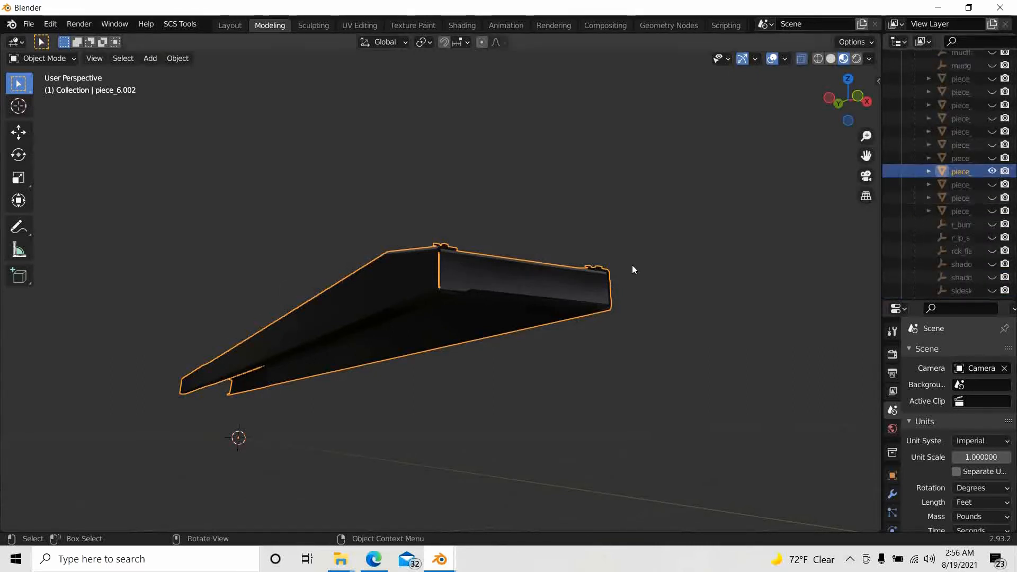
pyautogui.scroll(2, 943, 180)
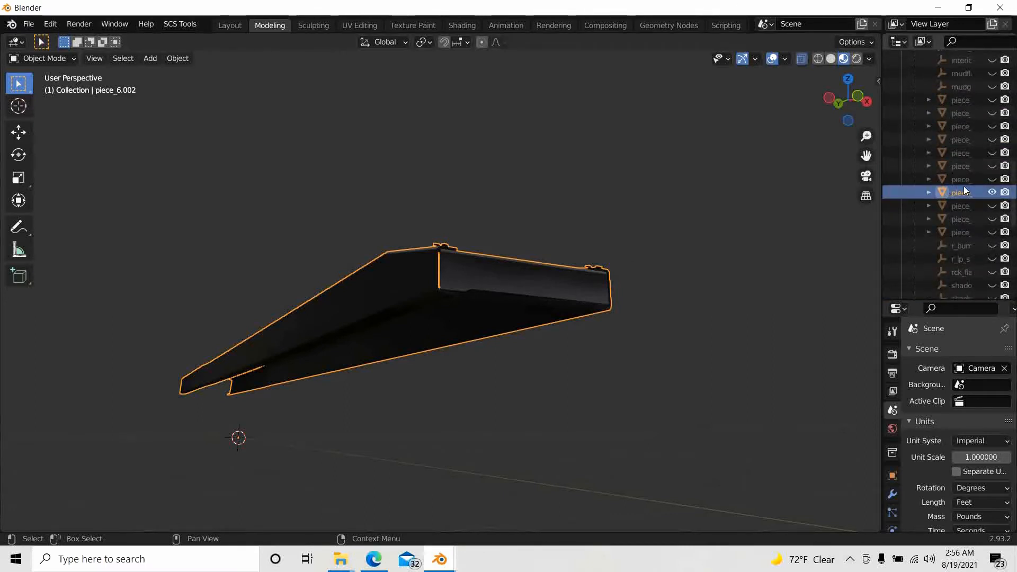
pyautogui.click(990, 194)
# - Show the first six piece objects in the object list to bring the truck chassis assembly back into view
pyautogui.scroll(6, 952, 231)
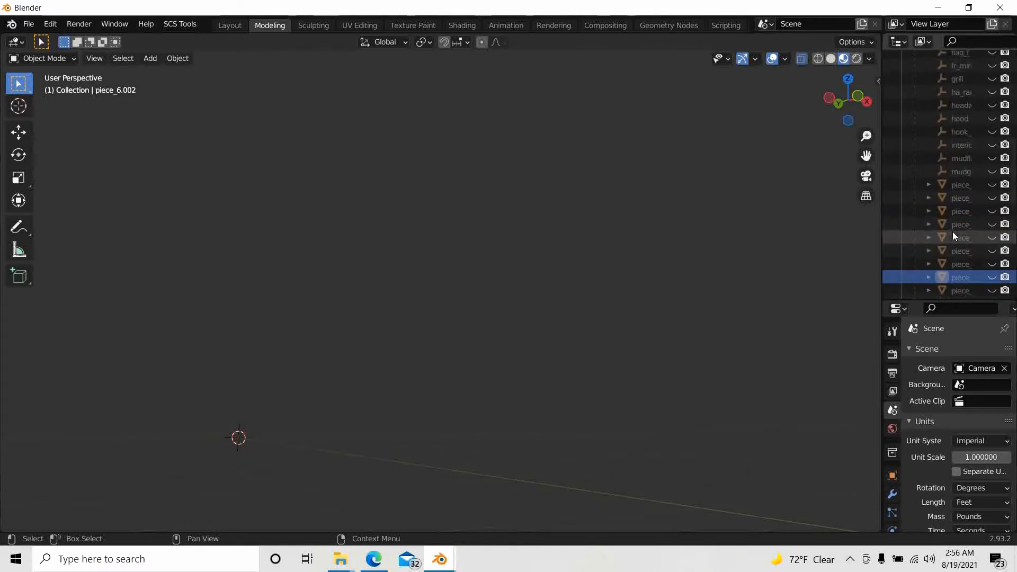
pyautogui.scroll(5, 952, 230)
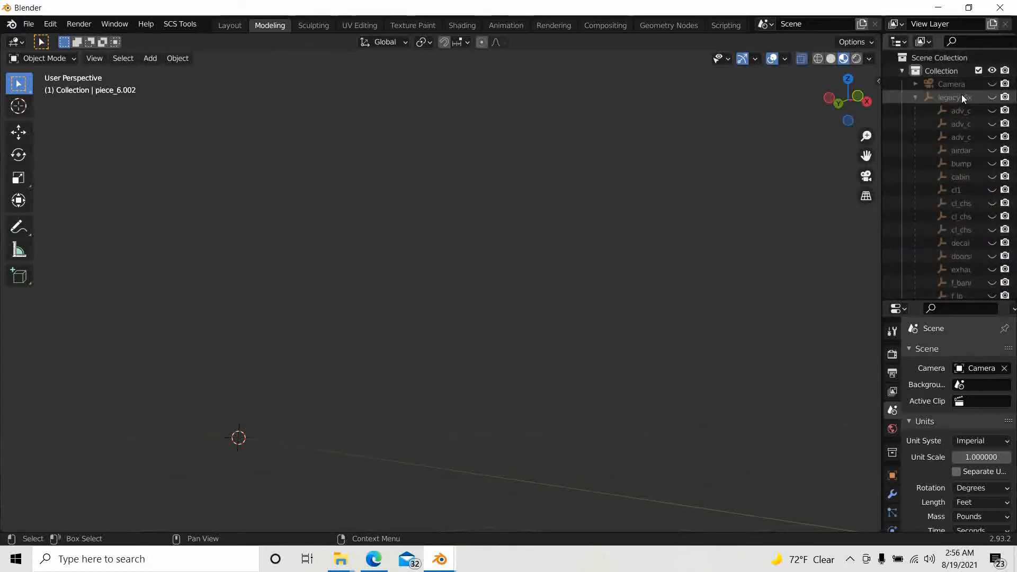
pyautogui.scroll(-12, 958, 173)
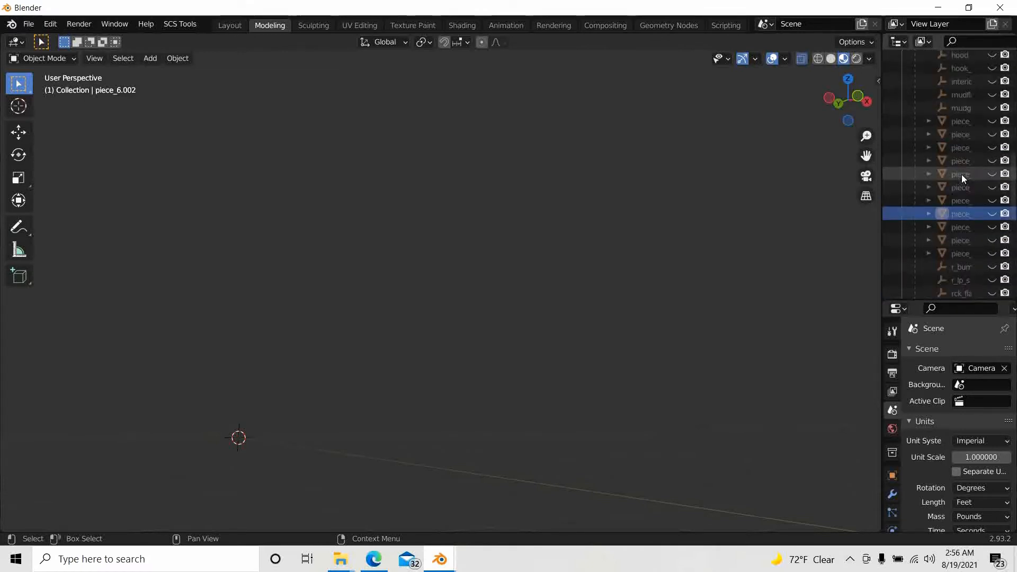
pyautogui.click(992, 122)
pyautogui.click(992, 134)
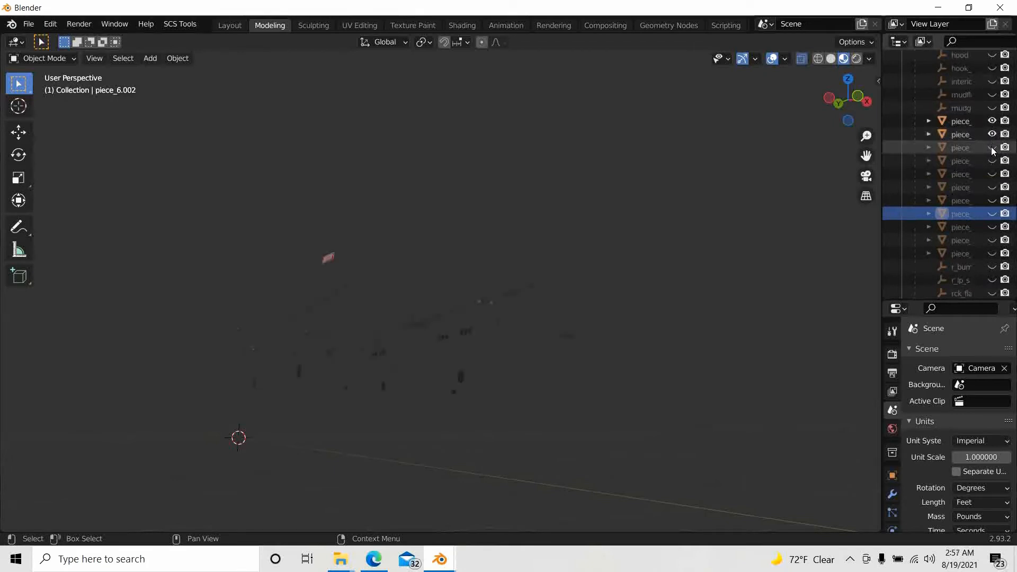
pyautogui.click(992, 148)
pyautogui.click(991, 174)
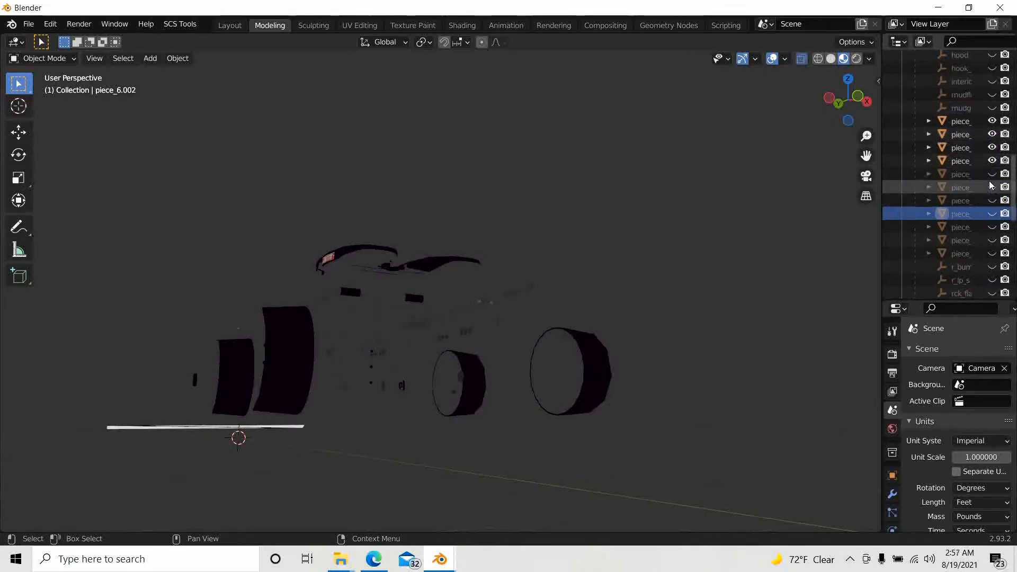
pyautogui.click(992, 188)
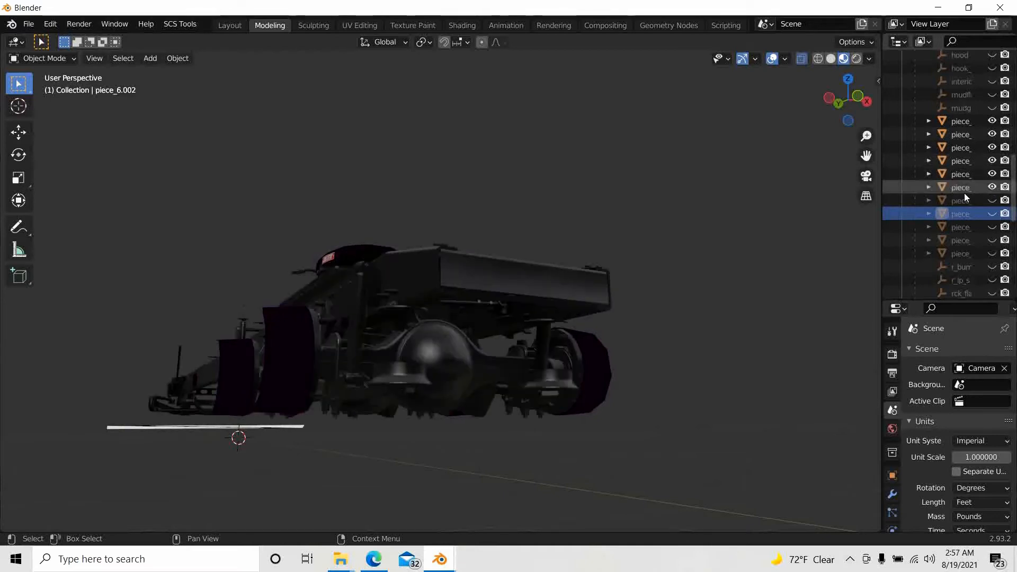
# - Inspect the end crossmember's lower corner up close and hide the first five piece objects, keeping the sixth visible
pyautogui.scroll(5, 415, 300)
pyautogui.scroll(-3, 415, 299)
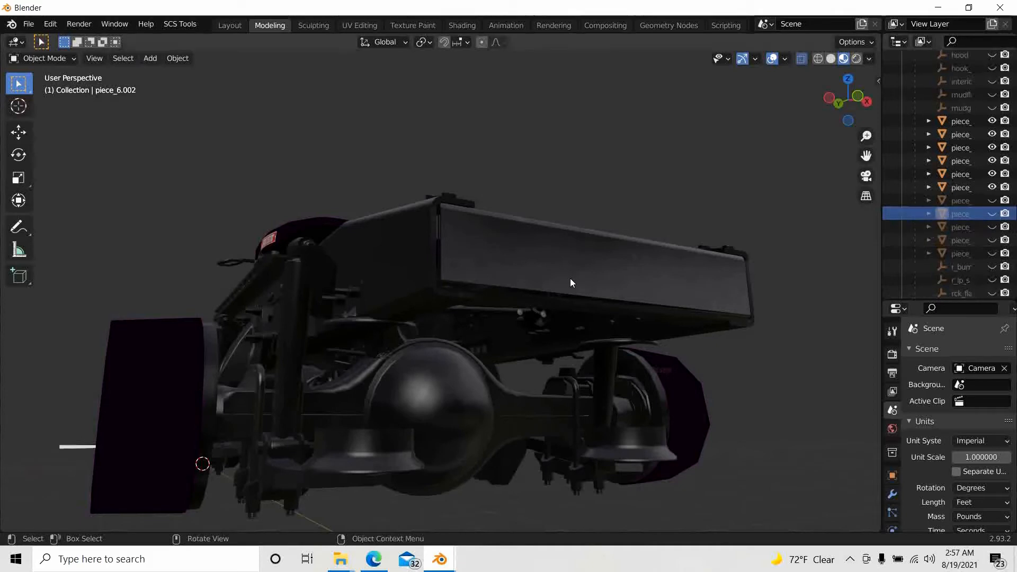
pyautogui.scroll(5, 445, 294)
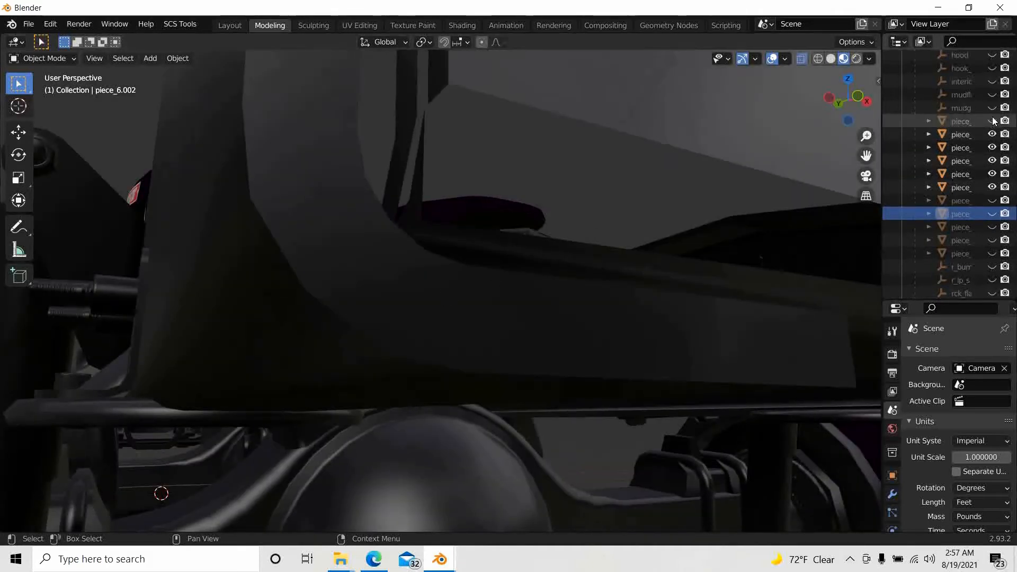
pyautogui.moveTo(993, 121); pyautogui.dragTo(992, 175)
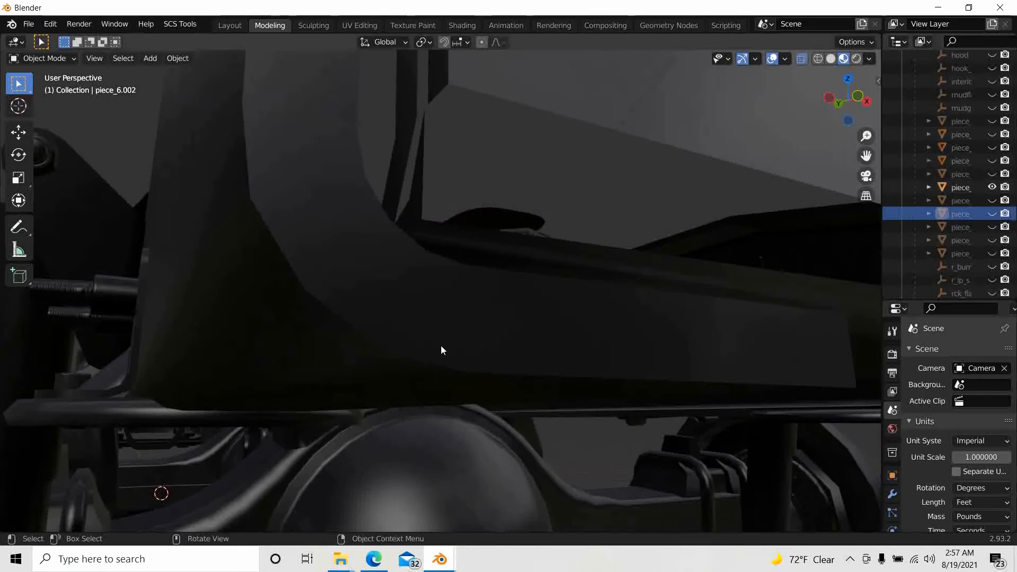
# - Look over the remaining chassis piece from the crossmember end and along its full length
pyautogui.keyDown('shift'); pyautogui.moveTo(420, 343); pyautogui.dragTo(422, 343, button='middle'); pyautogui.keyUp('shift')
pyautogui.scroll(-6, 662, 247)
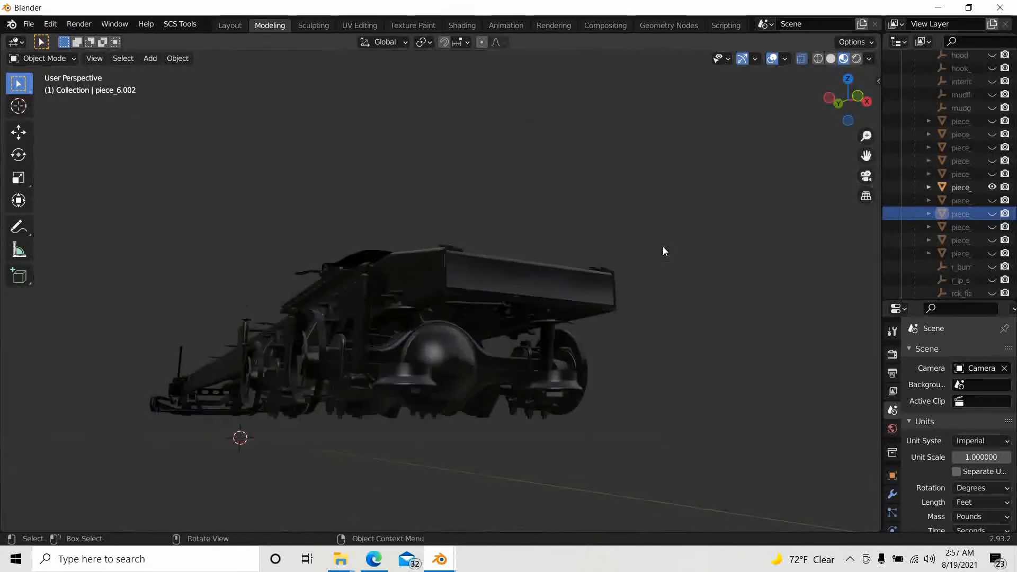
pyautogui.scroll(3, 452, 315)
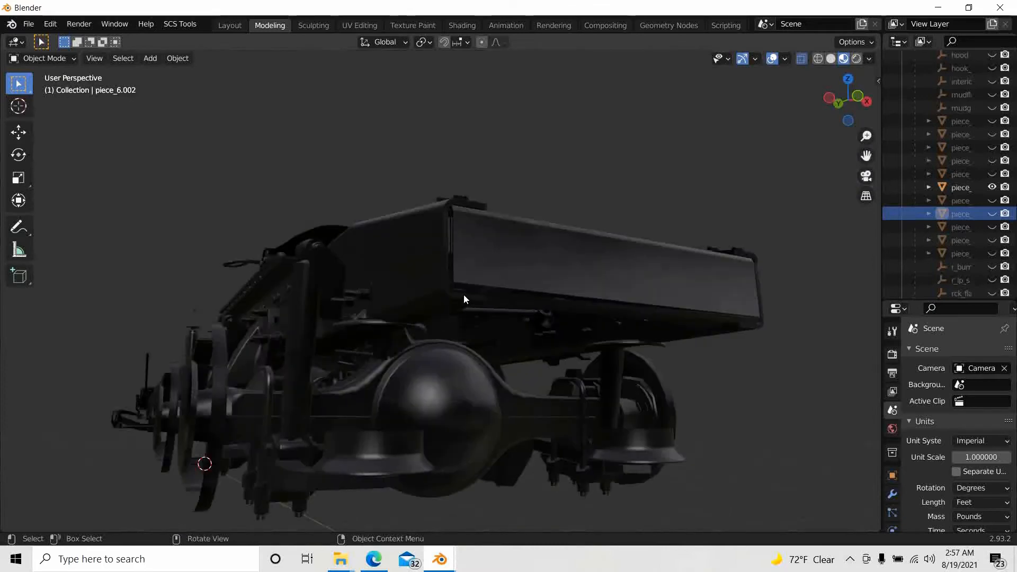
pyautogui.moveTo(464, 295)
pyautogui.mouseDown(button='middle')
pyautogui.moveTo(462, 286)
pyautogui.moveTo(469, 301)
pyautogui.moveTo(461, 301)
pyautogui.mouseUp(button='middle')
pyautogui.scroll(-6, 503, 268)
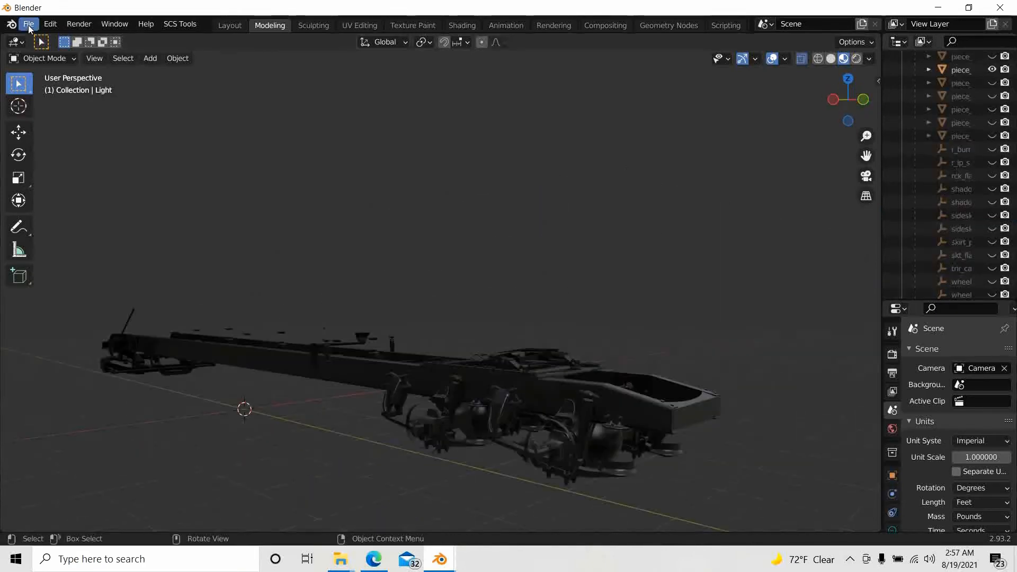
# - Start a new General file without saving the current scene and delete the default cube
pyautogui.click(29, 25)
pyautogui.moveTo(80, 39)
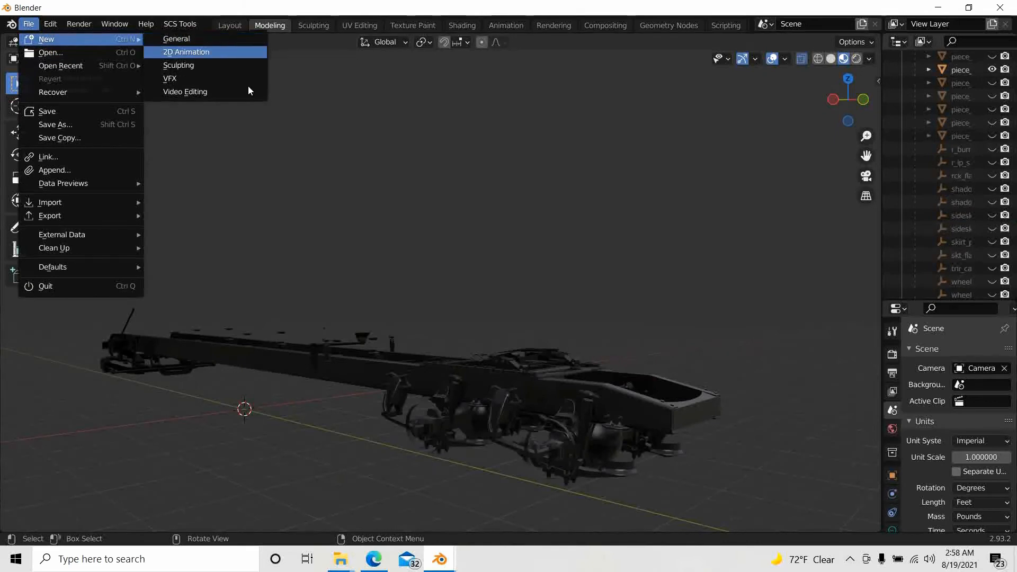
pyautogui.click(29, 25)
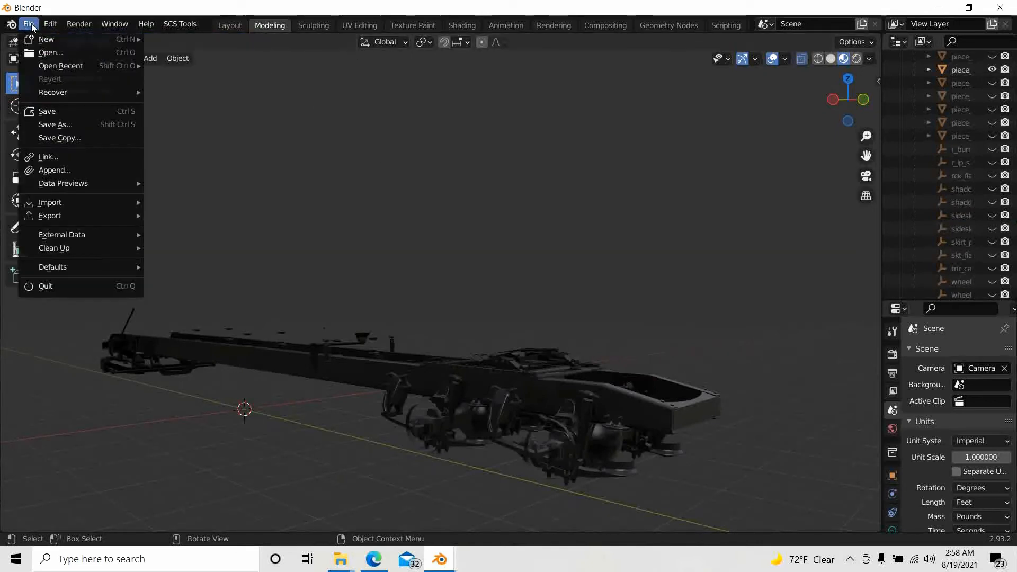
pyautogui.moveTo(36, 39)
pyautogui.click(164, 39)
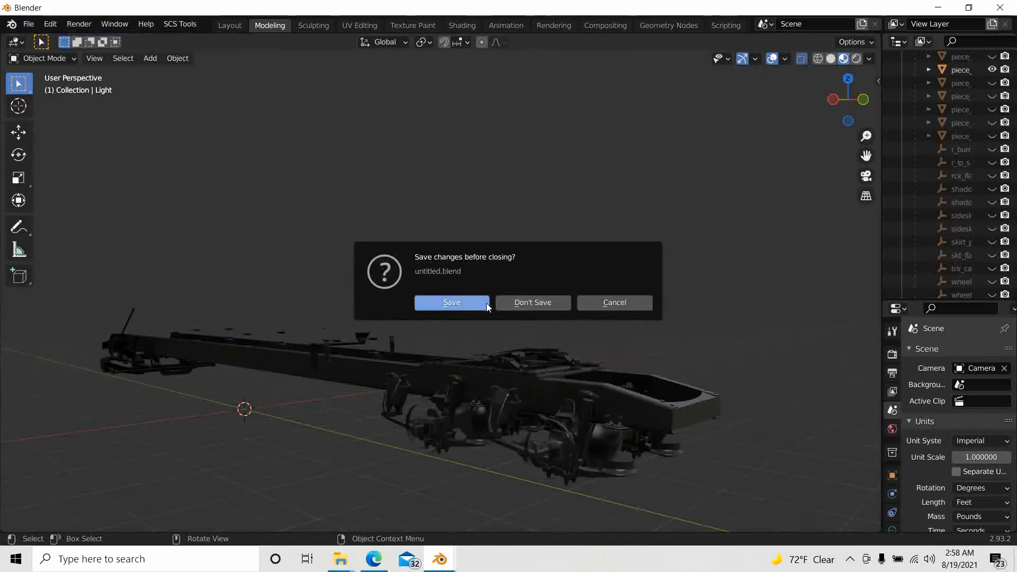
pyautogui.click(508, 302)
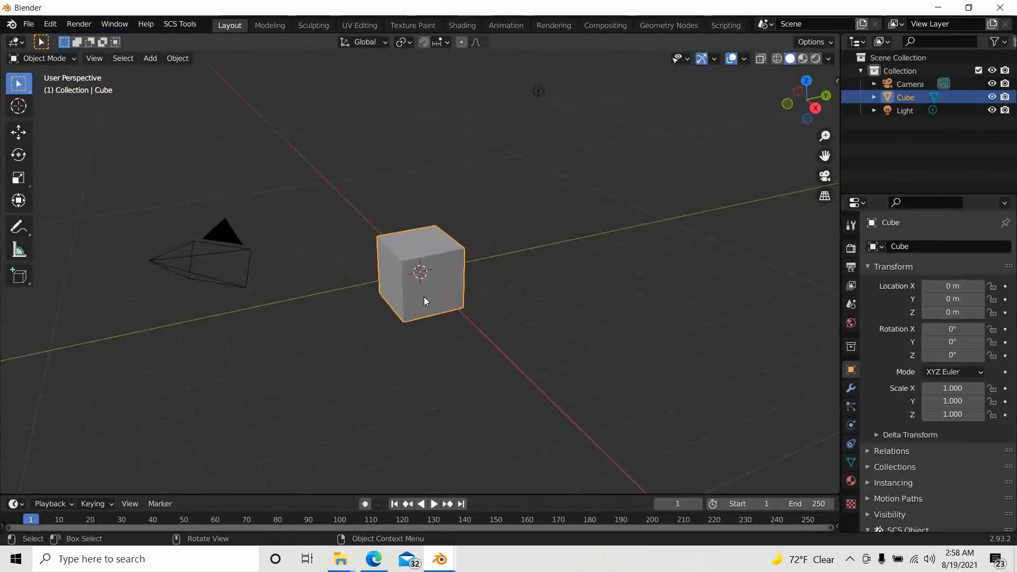
pyautogui.press('Delete')
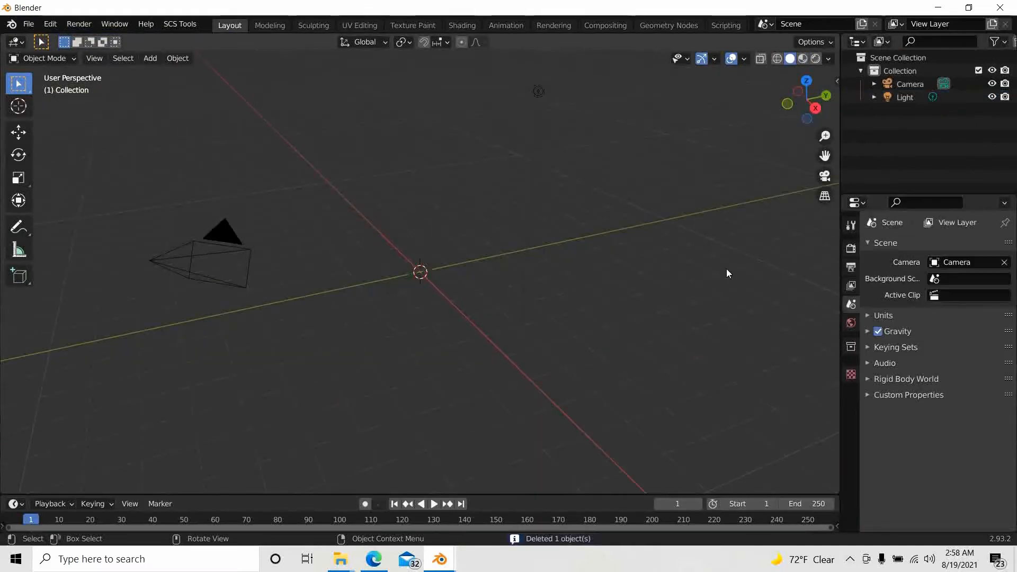
# - Set the SCS Project Base Path to the base folder in Desktop\Mod Files\Truck Mods\freightliner mod
pyautogui.click(855, 225)
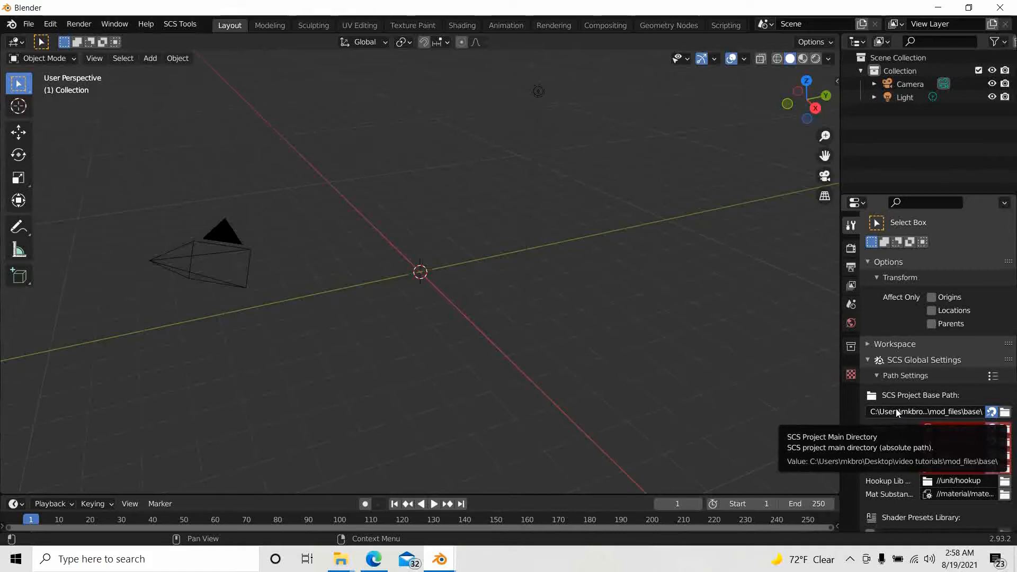
pyautogui.click(1003, 412)
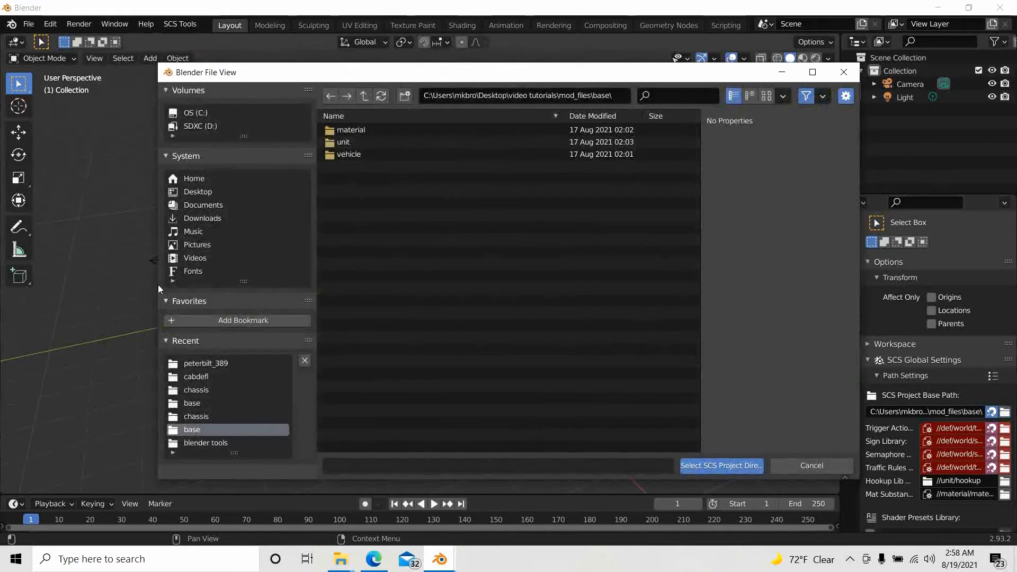
pyautogui.click(191, 193)
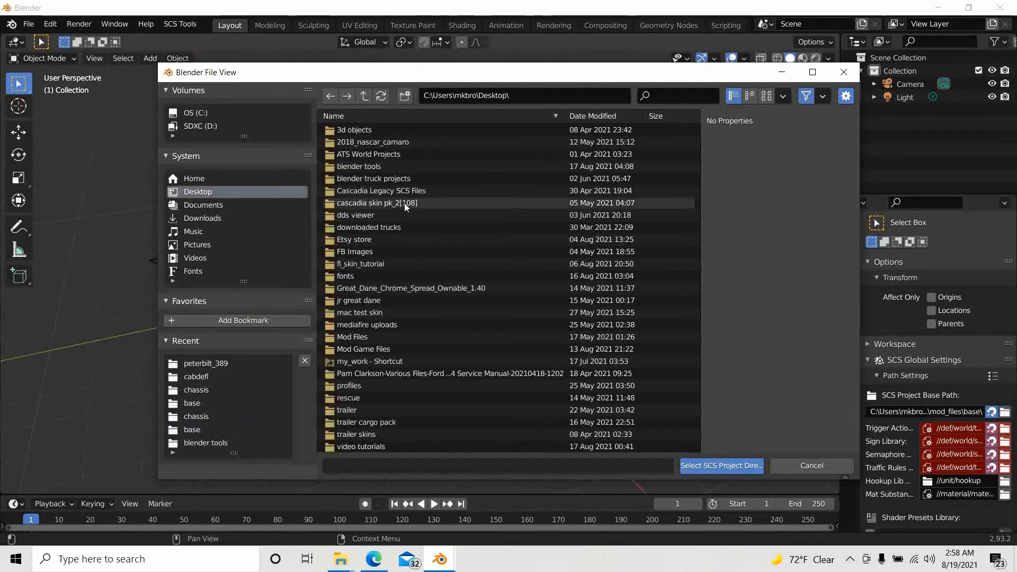
pyautogui.scroll(-3, 381, 247)
pyautogui.scroll(3, 380, 244)
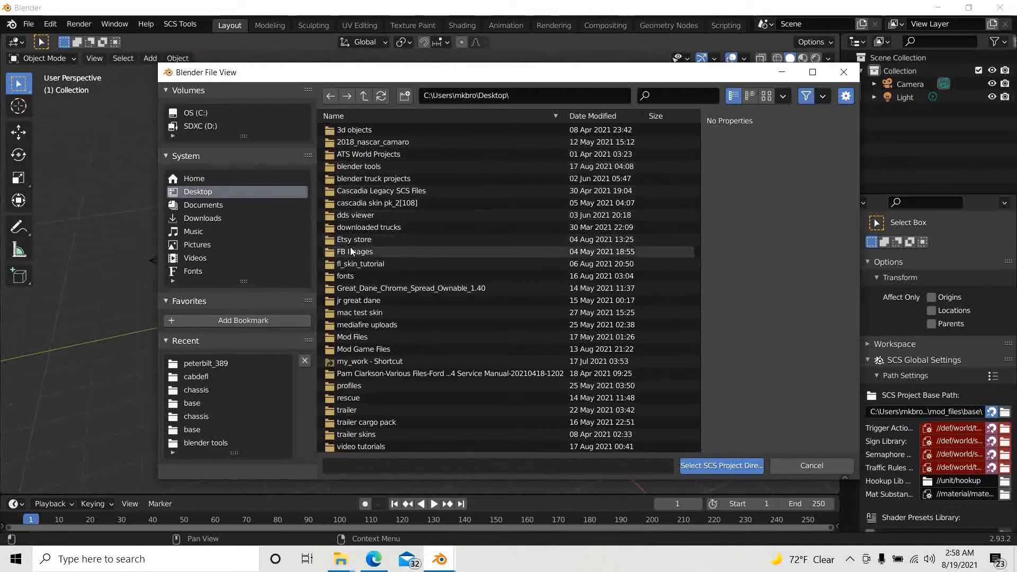
pyautogui.doubleClick(353, 337)
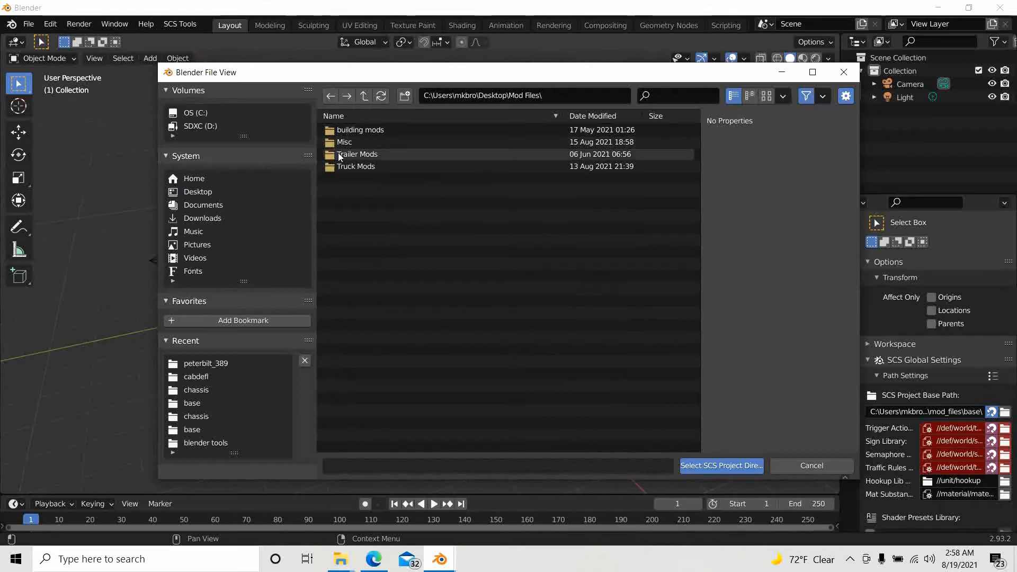
pyautogui.doubleClick(342, 167)
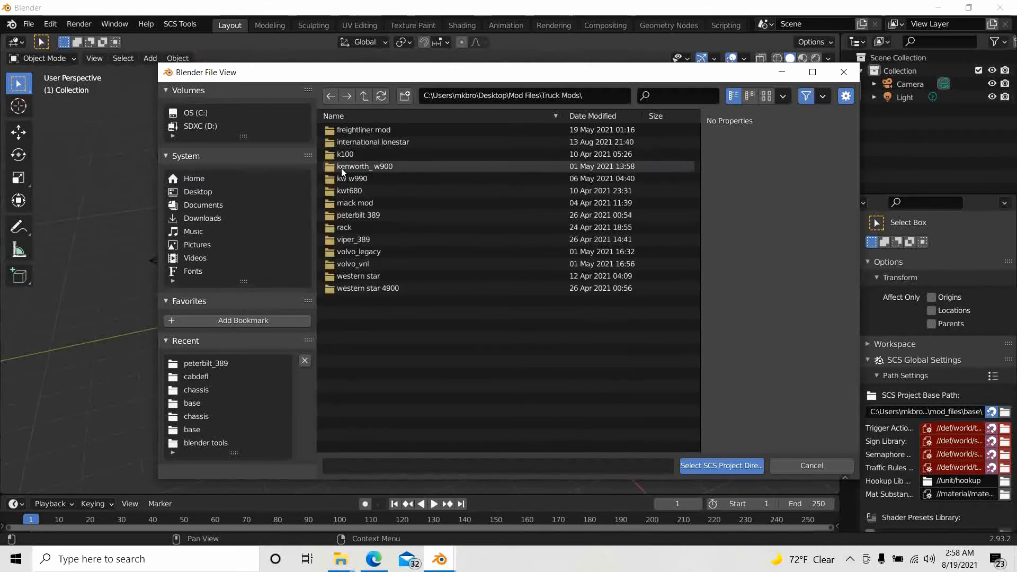
pyautogui.doubleClick(349, 129)
pyautogui.doubleClick(344, 130)
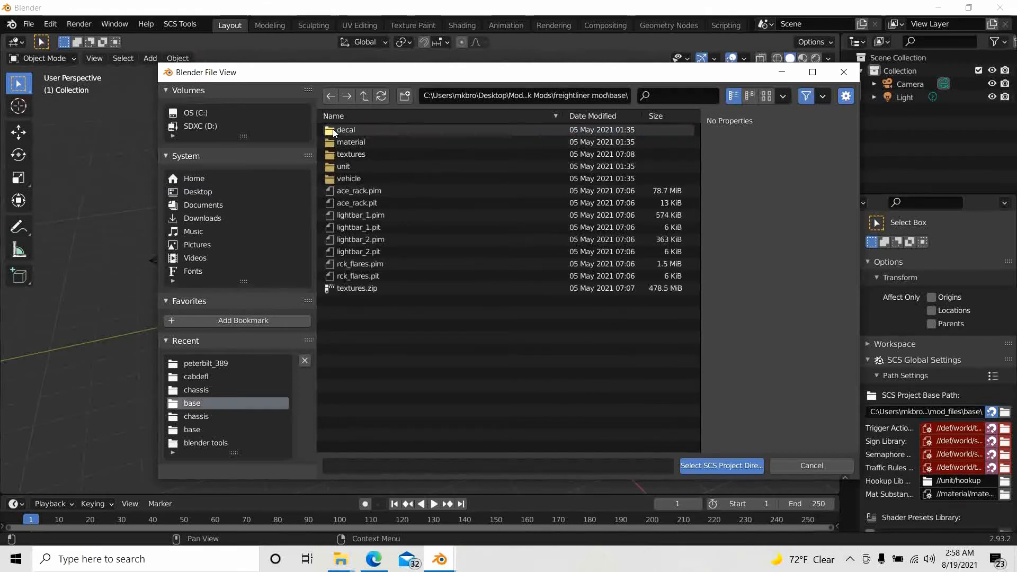
pyautogui.click(718, 466)
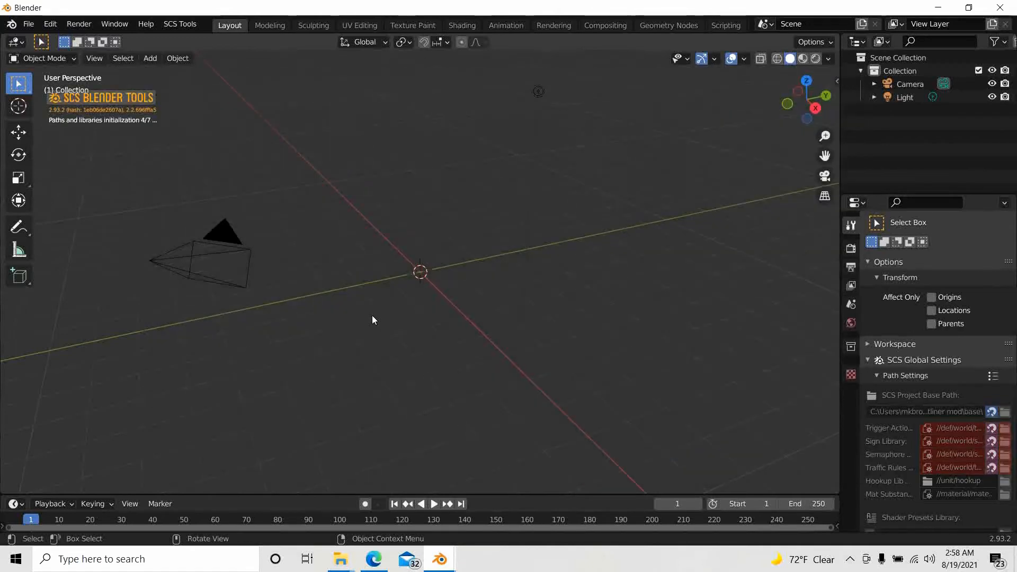
# - Import the SCS game object dc_4x2.pim from the chassis folder of freightliner_cascadia2019 in the mod's base\vehicle\truck folder
pyautogui.click(29, 24)
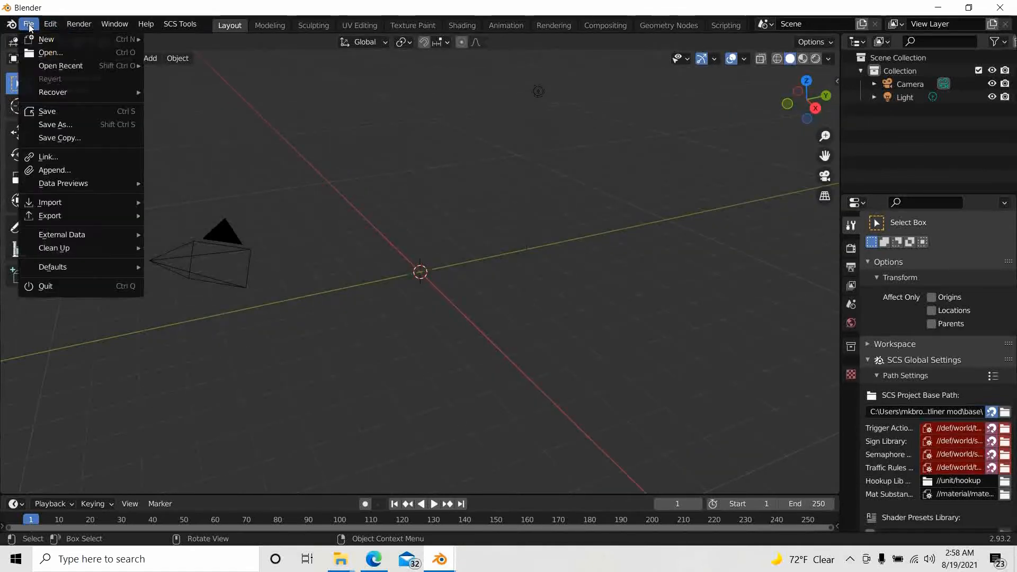
pyautogui.moveTo(44, 203)
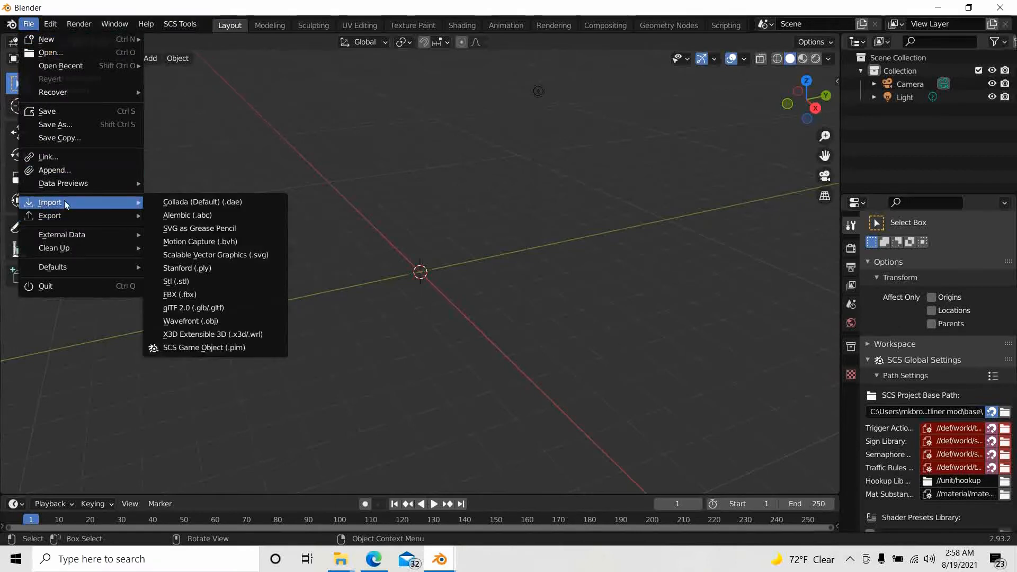
pyautogui.click(198, 347)
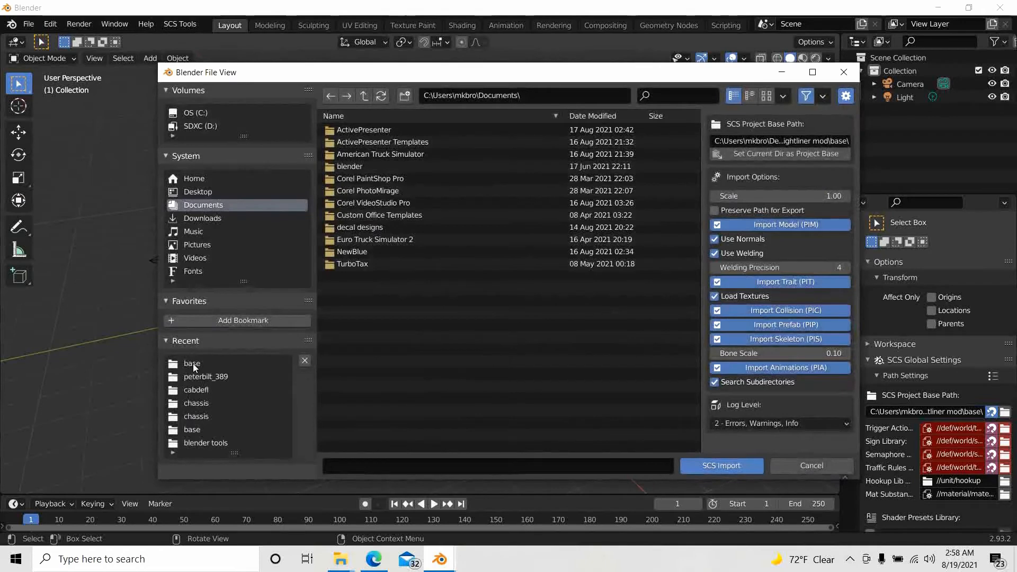
pyautogui.click(192, 364)
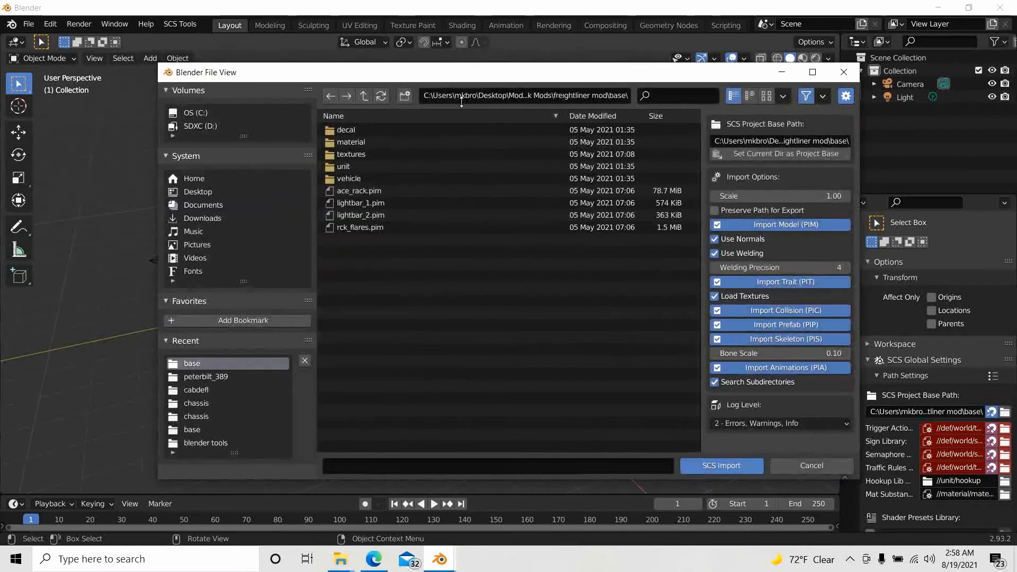
pyautogui.doubleClick(349, 180)
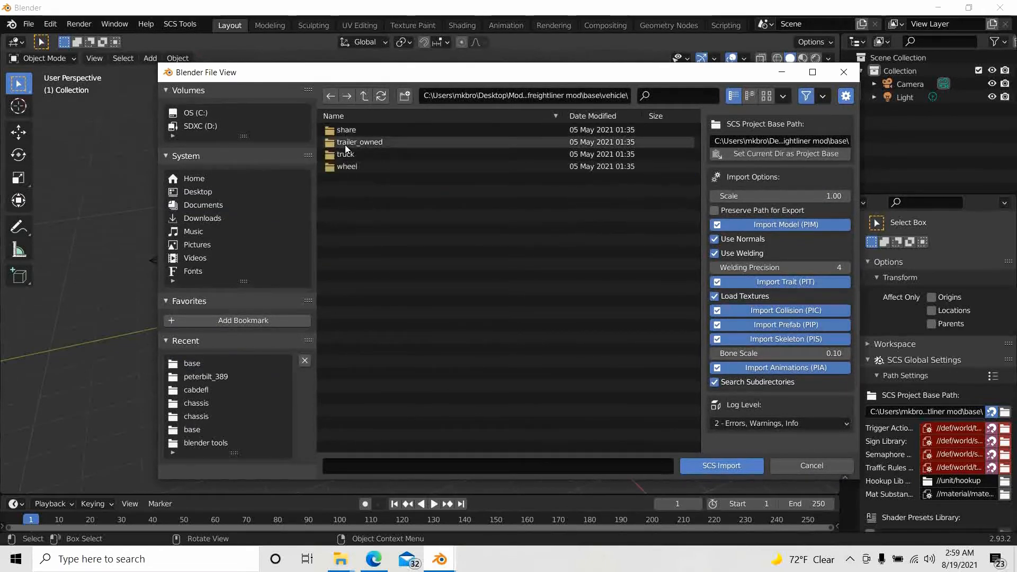
pyautogui.doubleClick(344, 155)
pyautogui.click(348, 129)
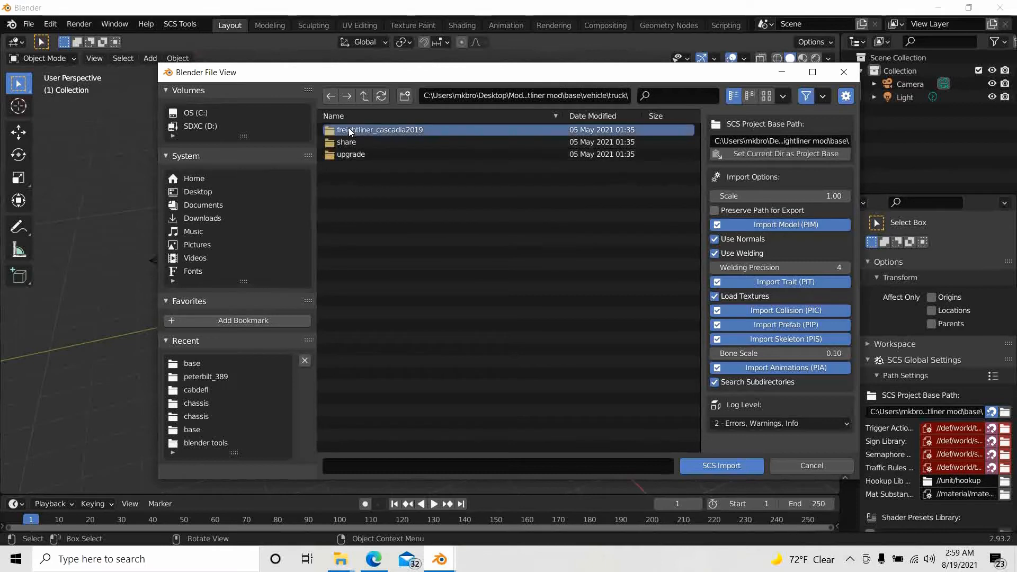
pyautogui.doubleClick(349, 128)
pyautogui.doubleClick(342, 167)
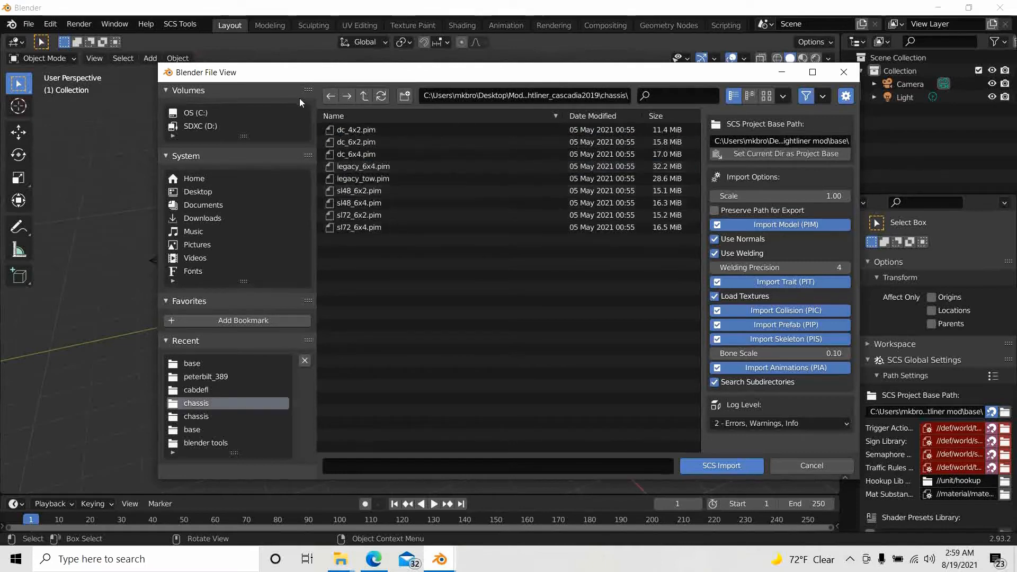
pyautogui.click(351, 130)
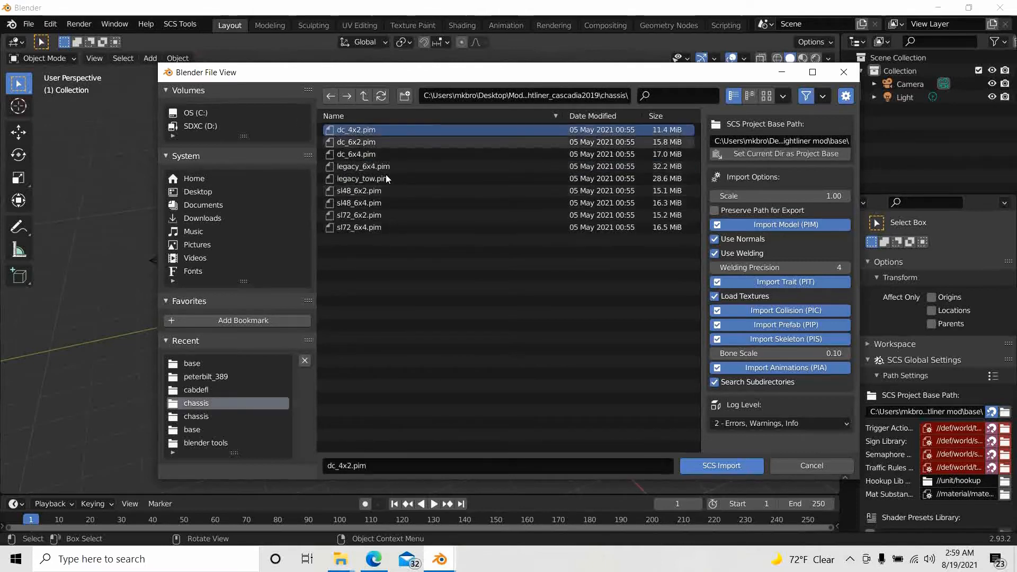
pyautogui.click(720, 466)
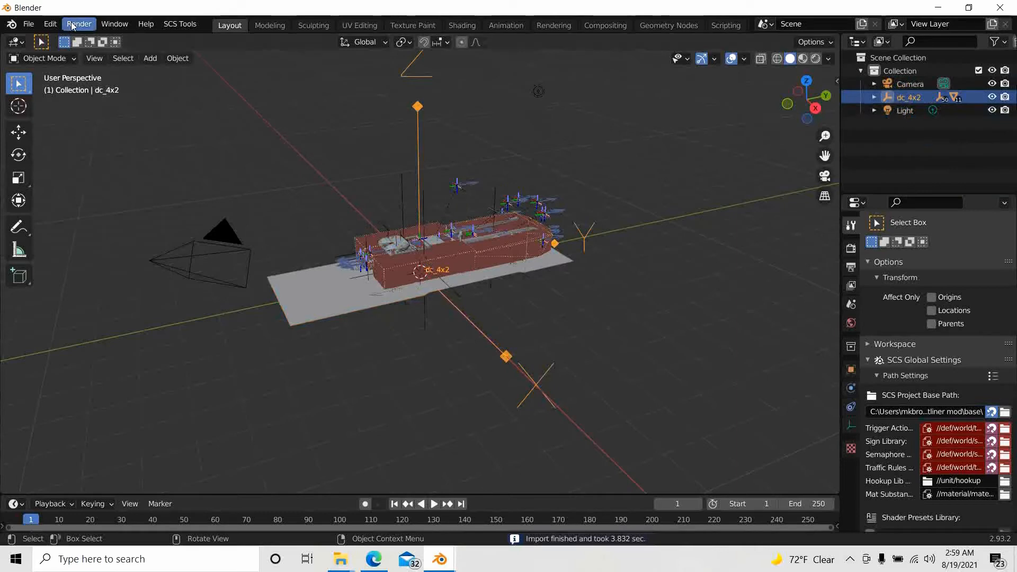
# - Use the SCS global visibility tools to show only model objects, and look over the chassis from both ends in Material Preview shading
pyautogui.click(166, 25)
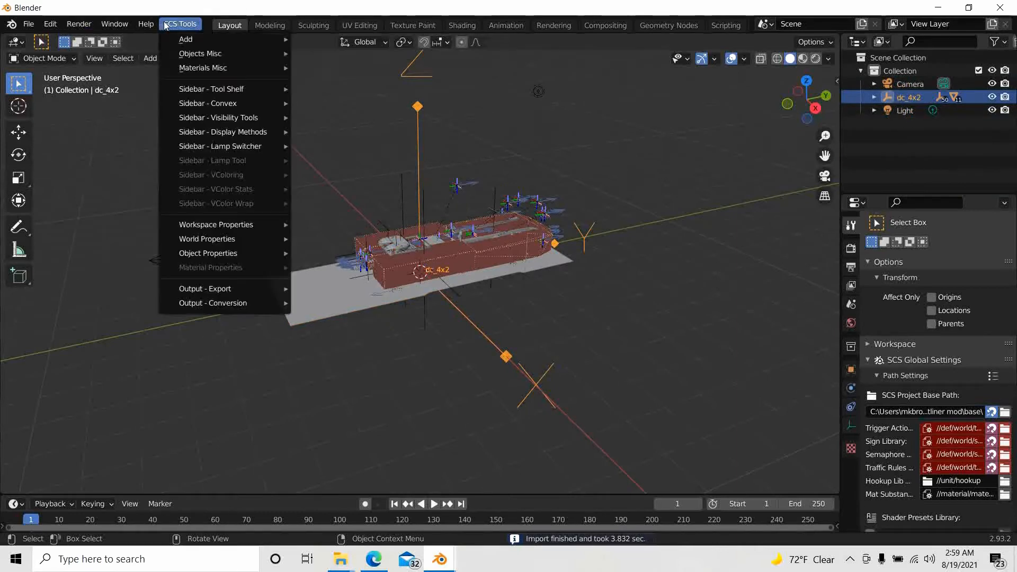
pyautogui.moveTo(220, 118)
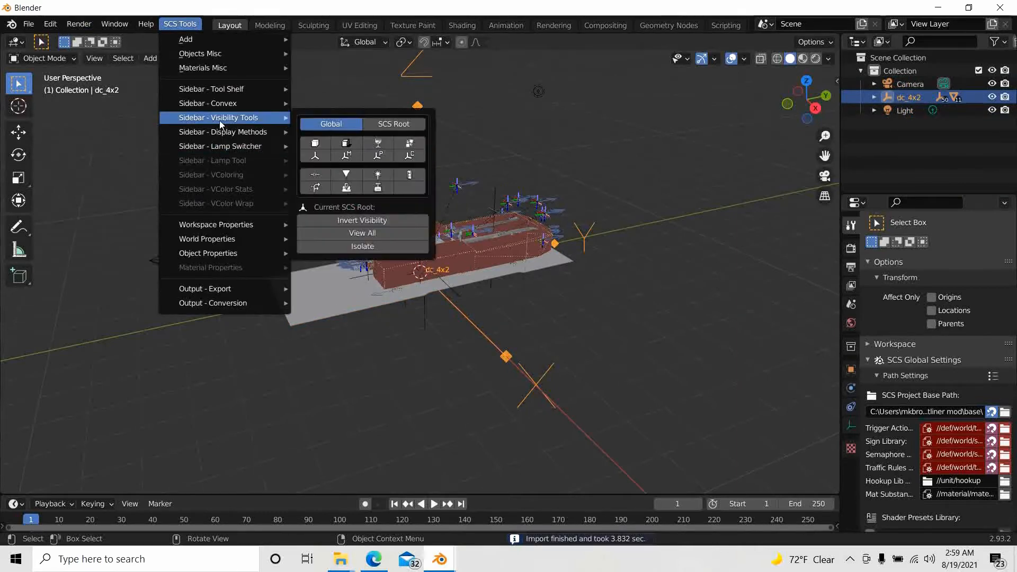
pyautogui.click(315, 144)
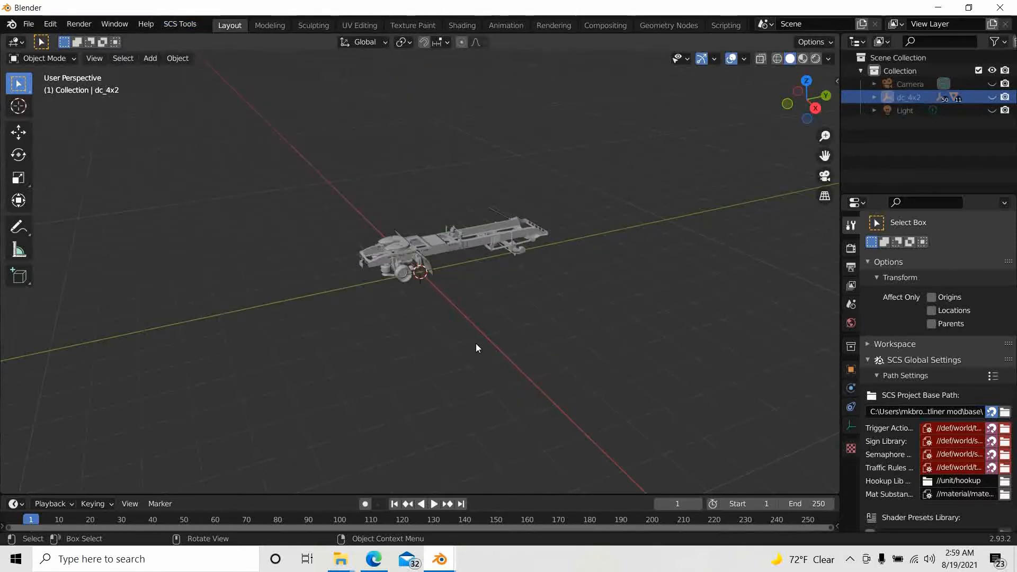
pyautogui.press('z')
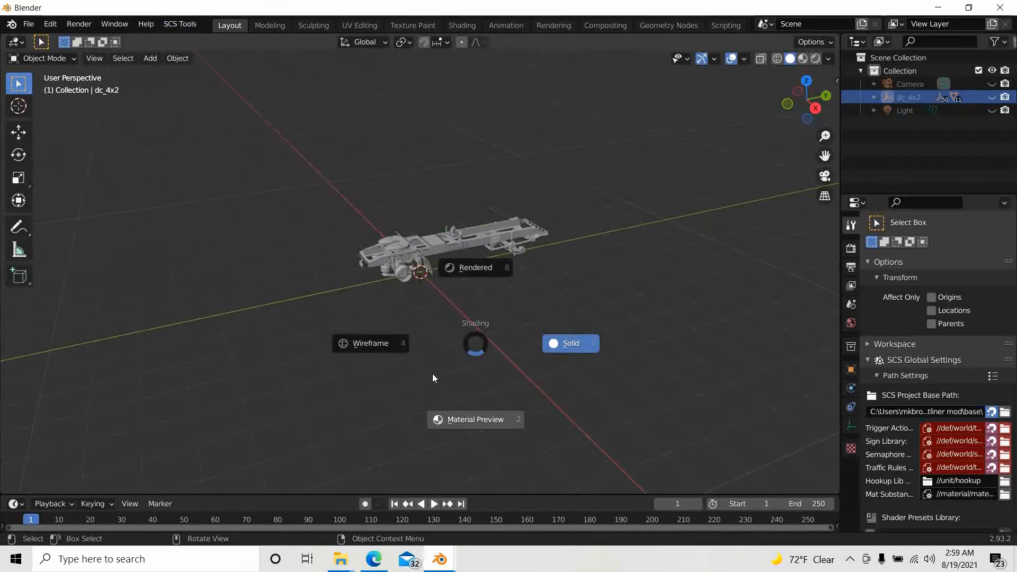
pyautogui.click(432, 386)
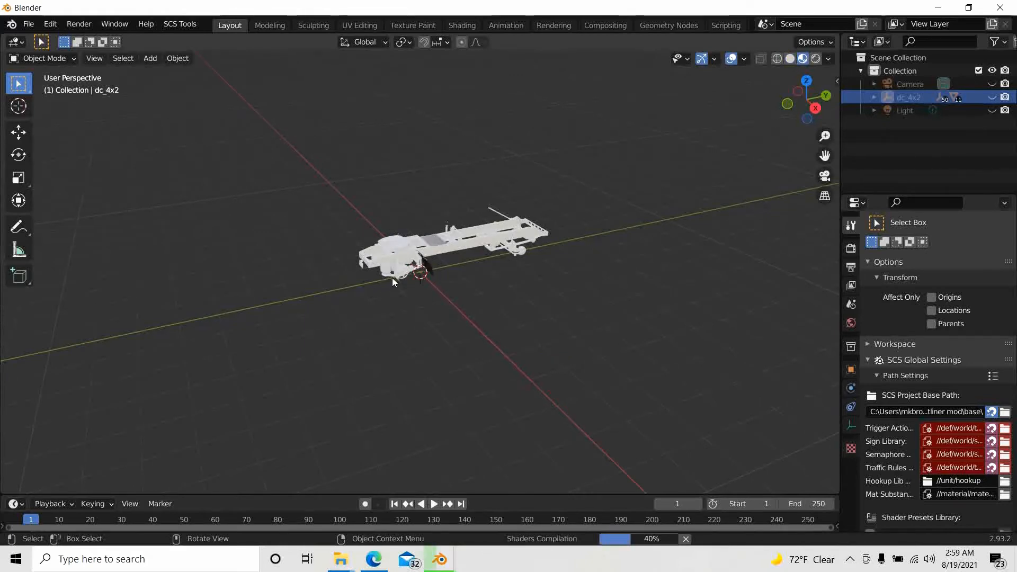
pyautogui.scroll(8, 402, 275)
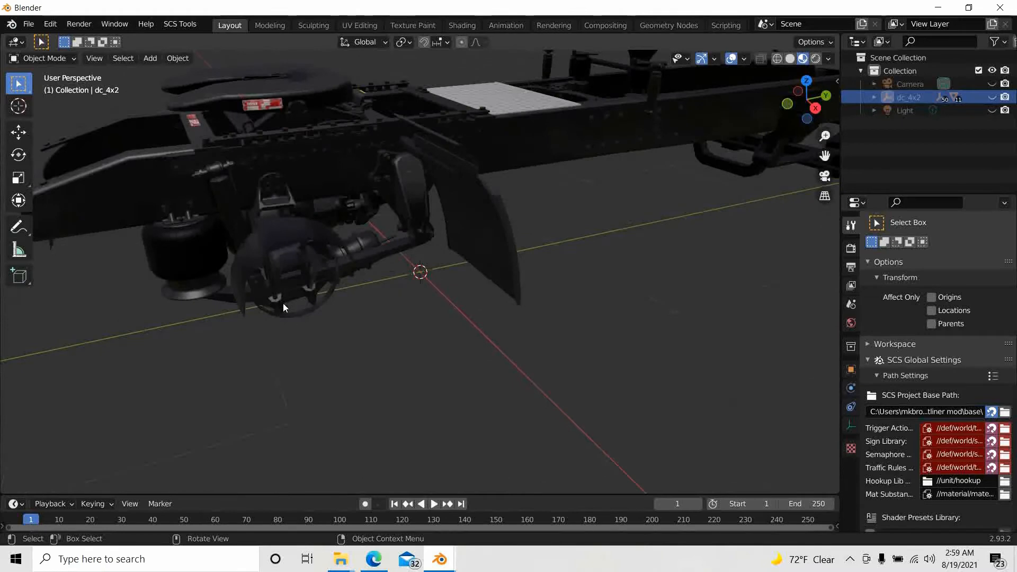
pyautogui.moveTo(283, 303); pyautogui.dragTo(418, 305, button='middle')
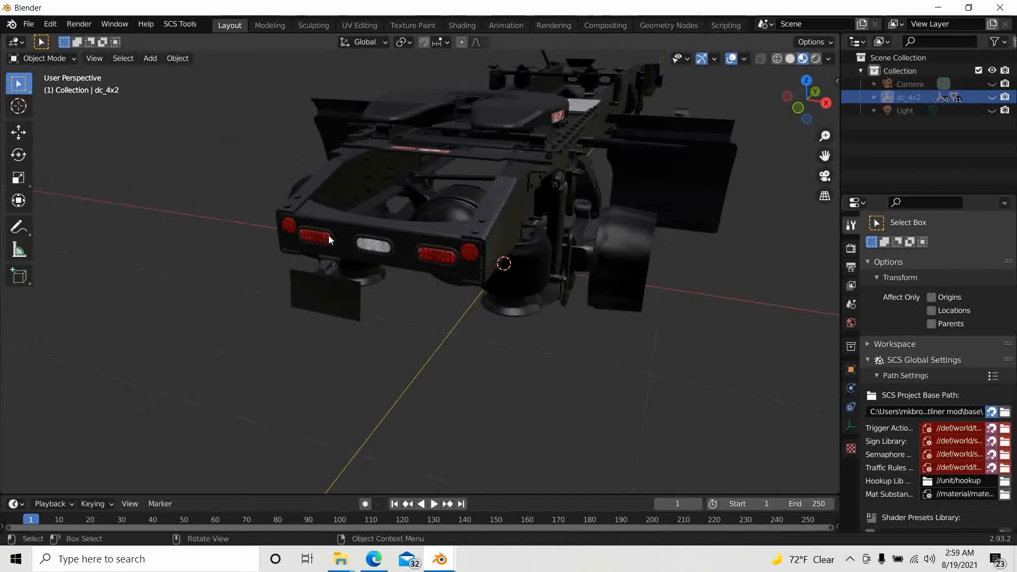
pyautogui.moveTo(332, 231); pyautogui.dragTo(563, 278, button='middle')
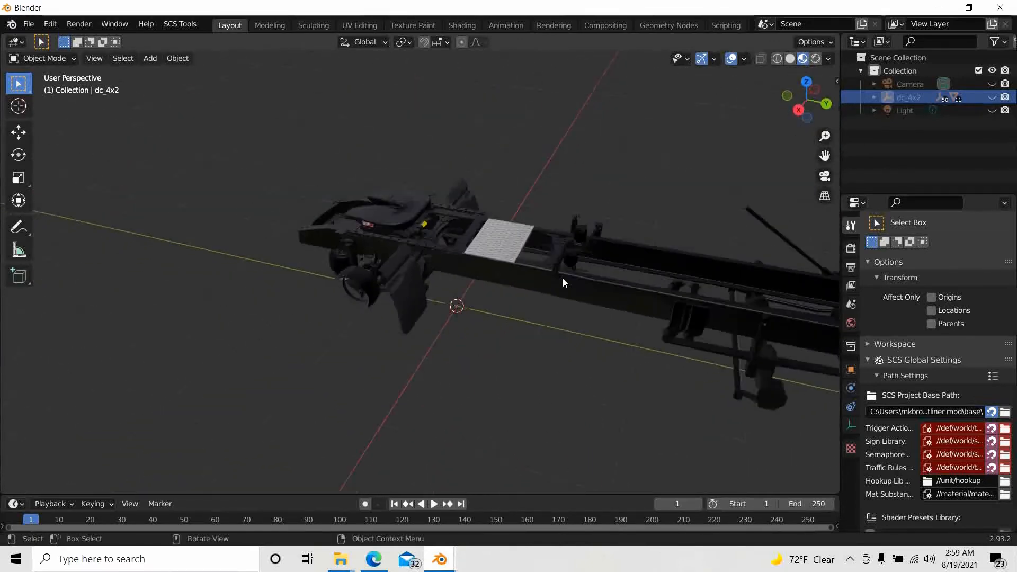
pyautogui.keyDown('shift'); pyautogui.moveTo(673, 323); pyautogui.dragTo(355, 273, button='middle'); pyautogui.keyUp('shift')
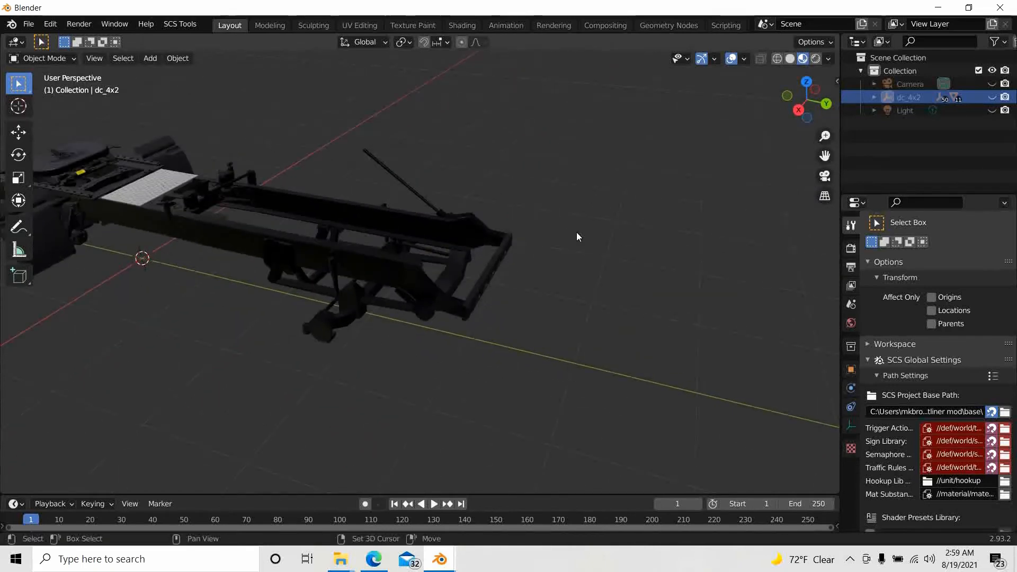
# - Expand dc_4x2 and hide piece_1 to piece_3 and piece_5 to piece_9, keeping only piece_4 visible
pyautogui.click(874, 97)
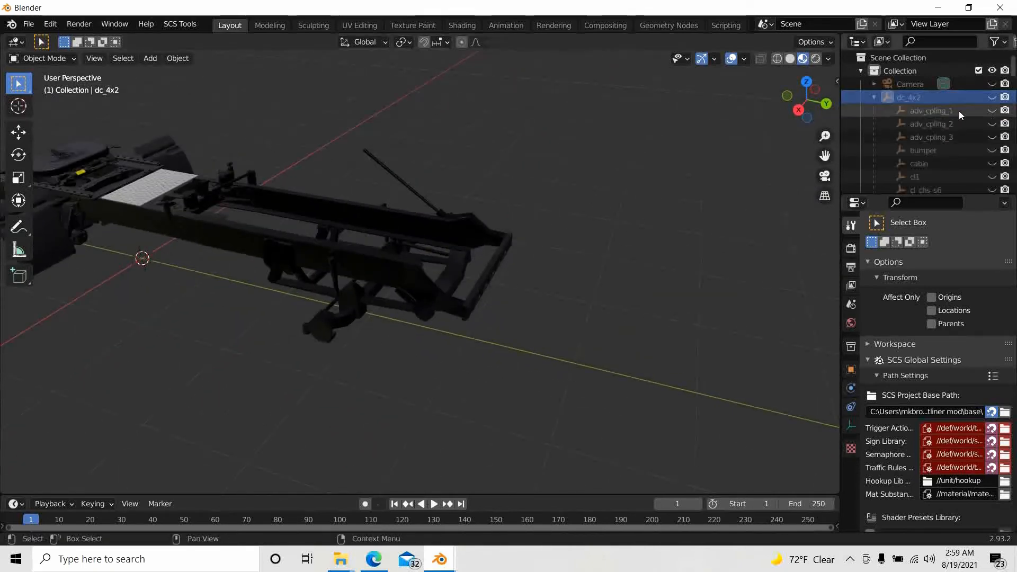
pyautogui.scroll(-3, 956, 112)
pyautogui.scroll(-10, 952, 116)
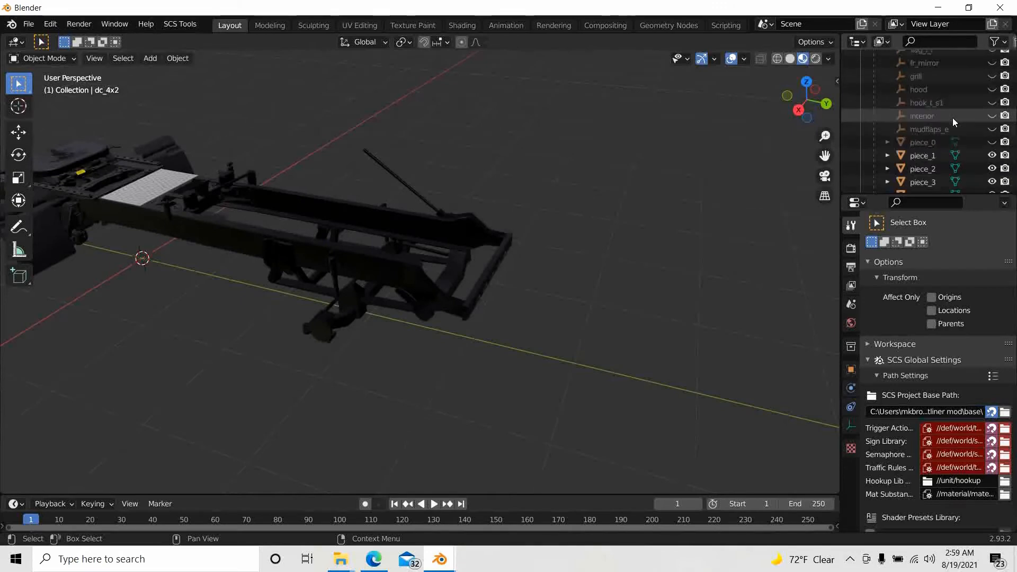
pyautogui.scroll(2, 952, 117)
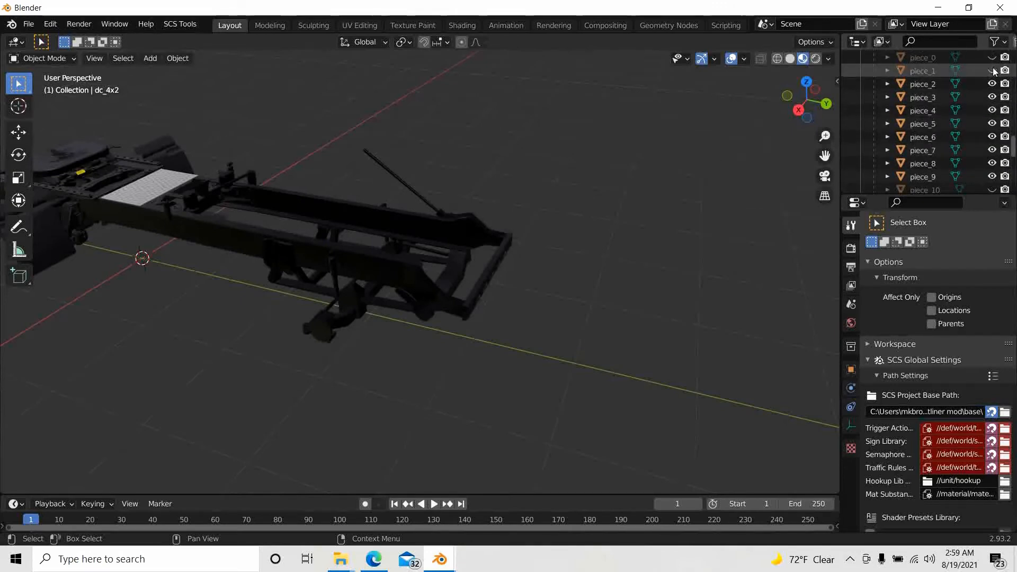
pyautogui.click(991, 83)
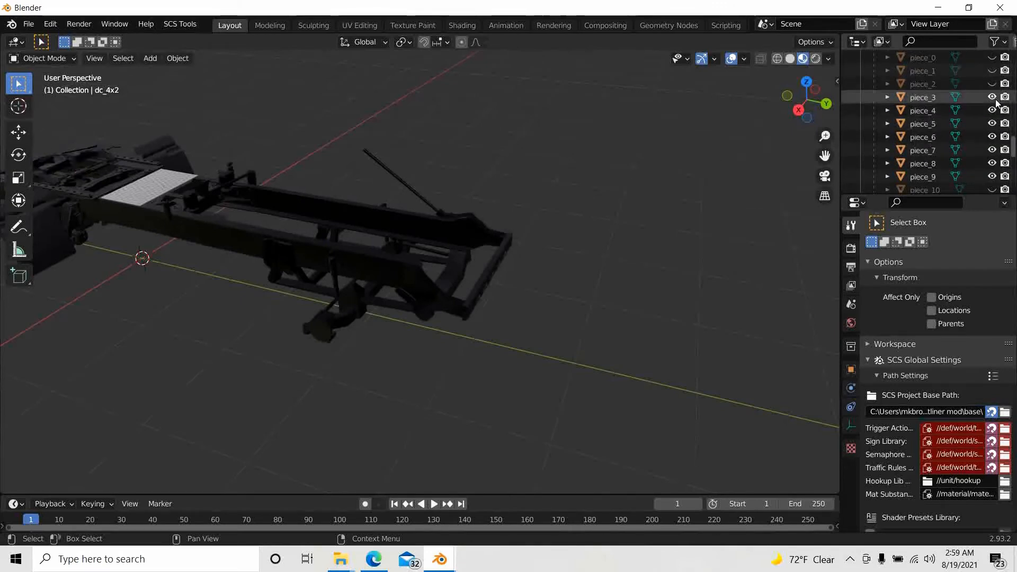
pyautogui.click(992, 97)
pyautogui.click(992, 110)
pyautogui.click(991, 110)
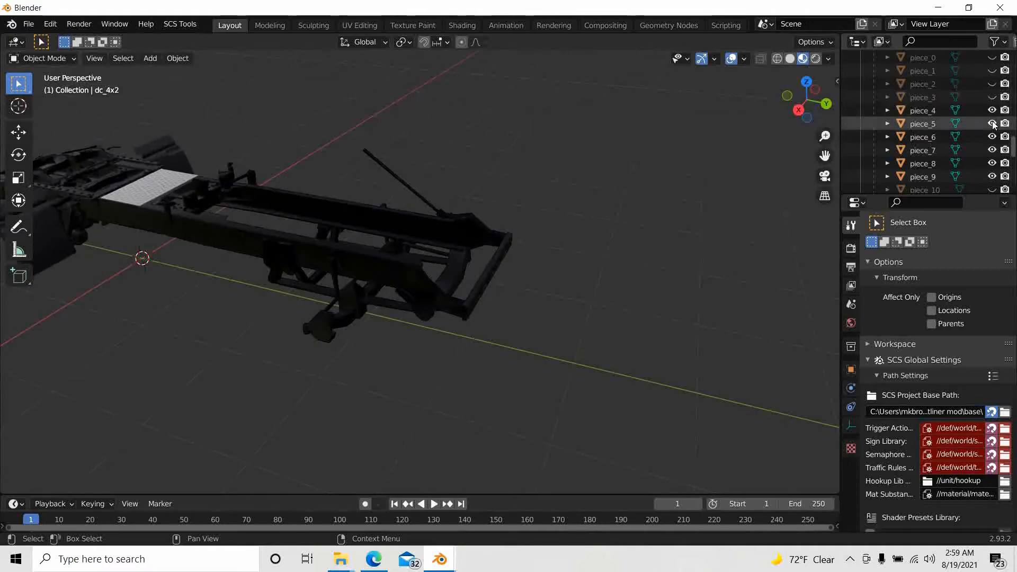
pyautogui.moveTo(991, 128); pyautogui.dragTo(992, 189)
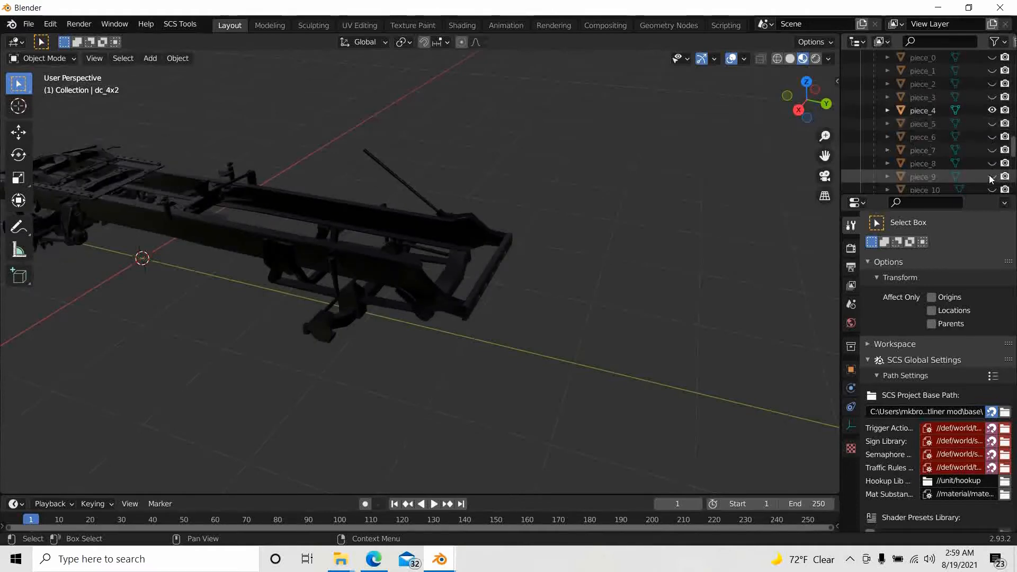
pyautogui.scroll(-2, 205, 340)
# - In Edit Mode on piece_4, select the front crossmember's vertices plus linked geometry from the right orthographic view, inspect the selection and clear it
pyautogui.moveTo(206, 336); pyautogui.dragTo(301, 319, button='middle')
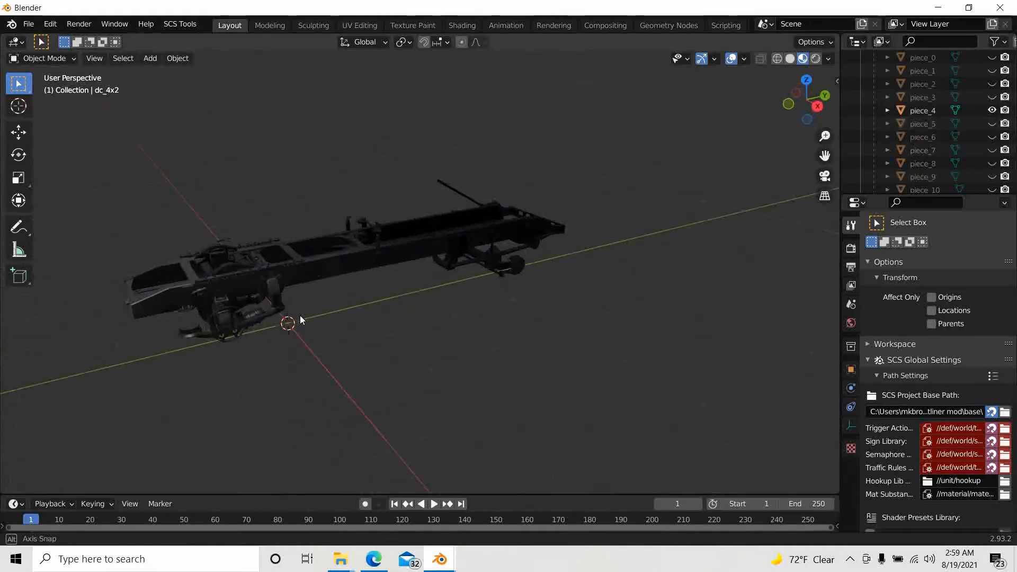
pyautogui.click(817, 106)
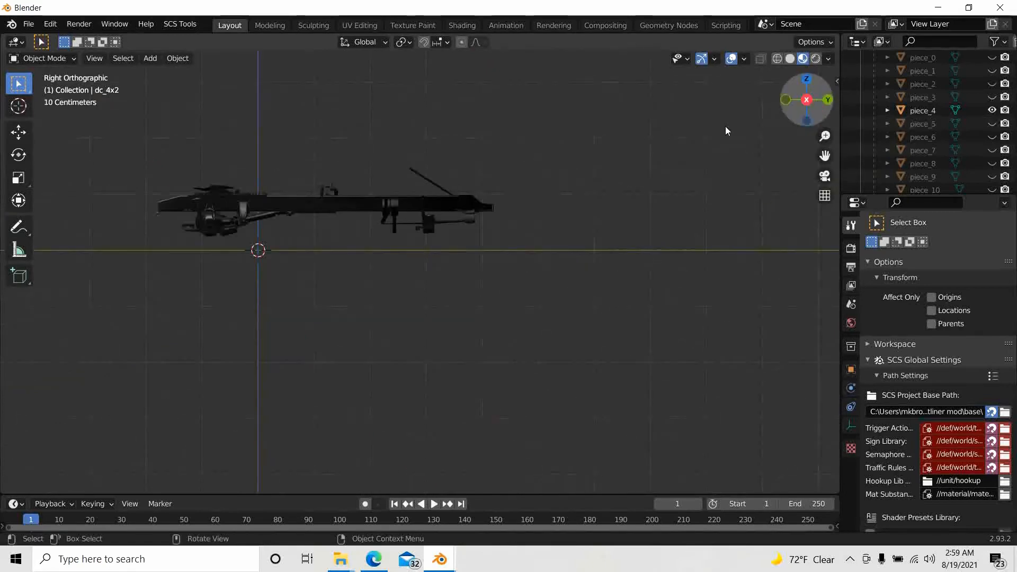
pyautogui.scroll(3, 394, 285)
pyautogui.keyDown('shift'); pyautogui.moveTo(497, 250); pyautogui.dragTo(377, 390, button='middle'); pyautogui.keyUp('shift')
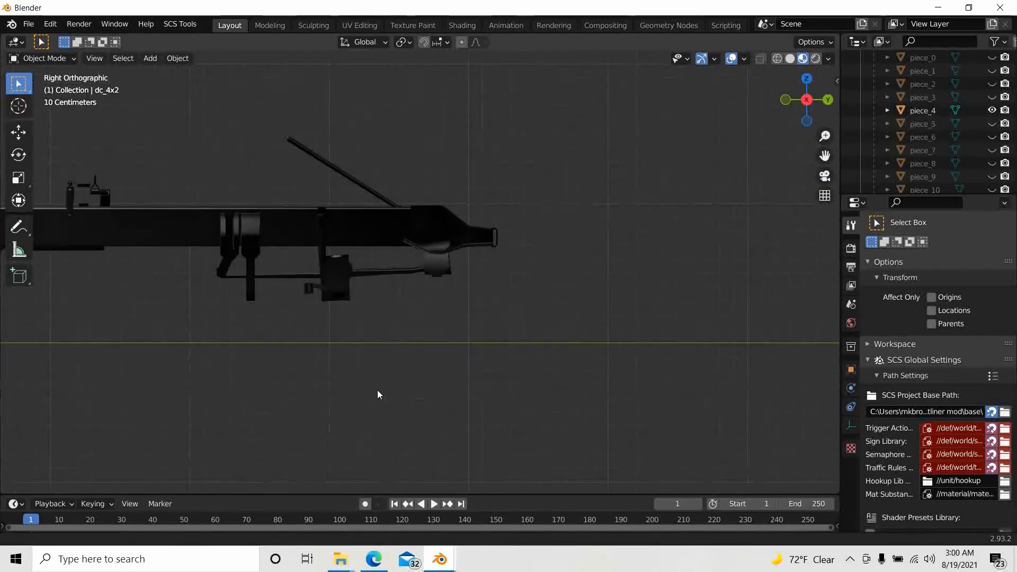
pyautogui.scroll(4, 455, 339)
pyautogui.keyDown('shift'); pyautogui.moveTo(456, 338); pyautogui.dragTo(377, 443, button='middle'); pyautogui.keyUp('shift')
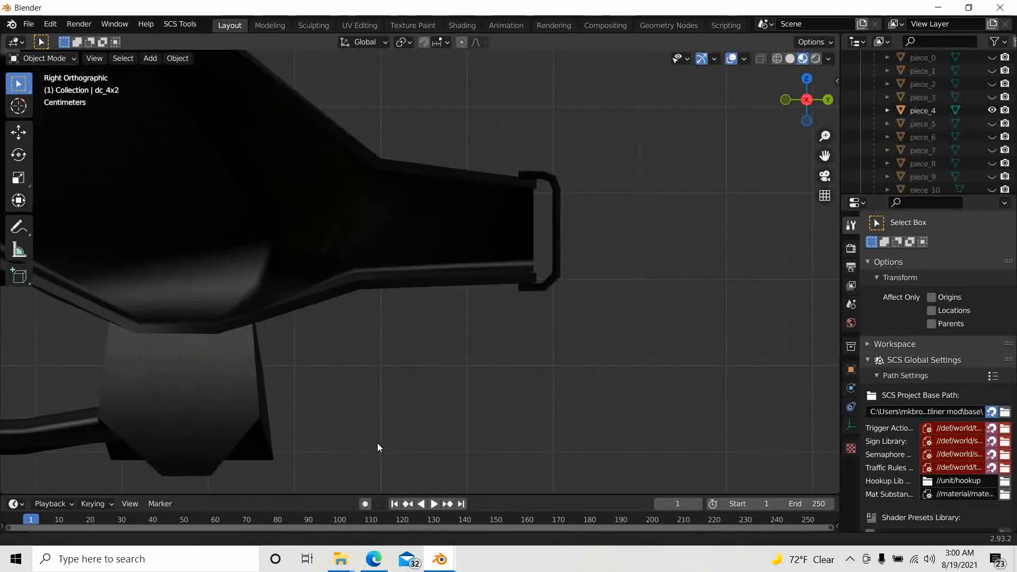
pyautogui.click(922, 110)
pyautogui.press('Tab')
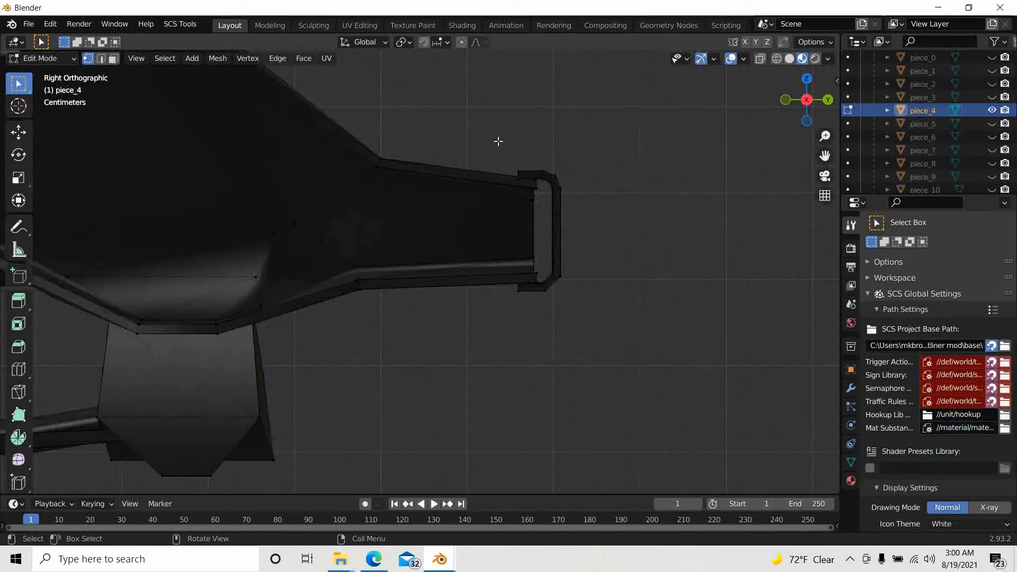
pyautogui.moveTo(497, 141); pyautogui.dragTo(591, 342)
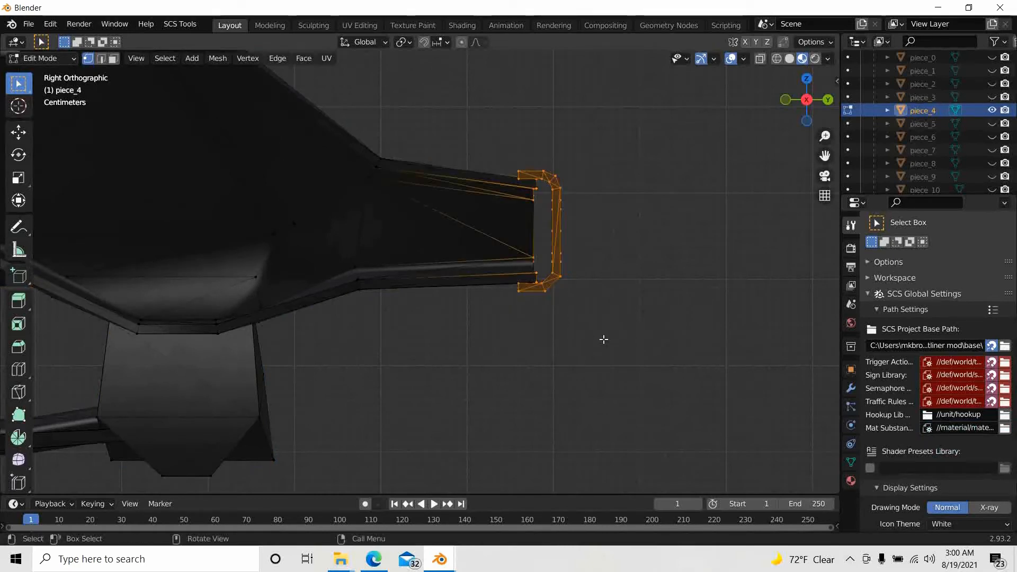
pyautogui.hotkey('ctrl', 'l')
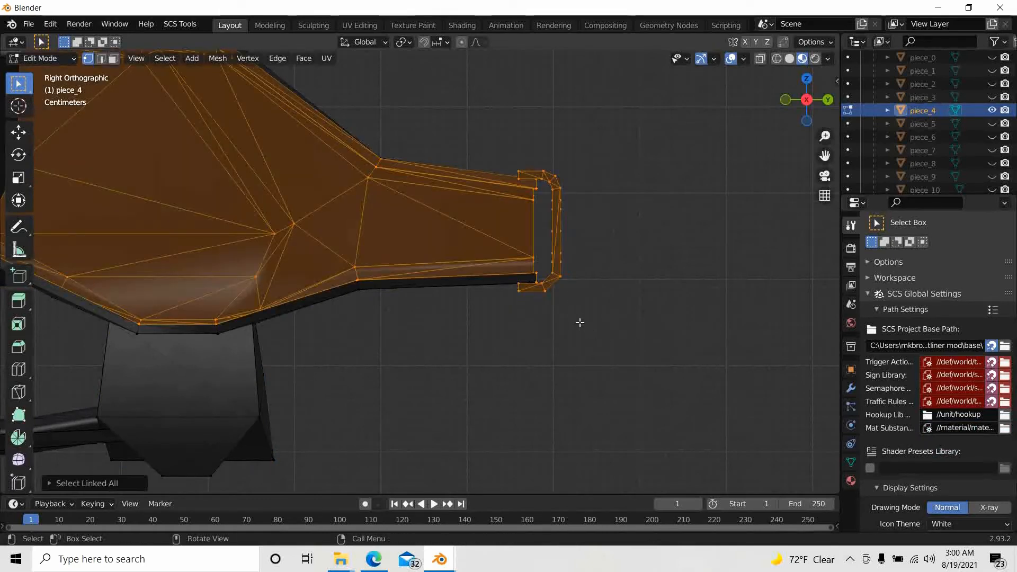
pyautogui.scroll(-5, 579, 322)
pyautogui.moveTo(578, 318)
pyautogui.mouseDown(button='middle')
pyautogui.moveTo(569, 336)
pyautogui.moveTo(570, 317)
pyautogui.mouseUp(button='middle')
pyautogui.scroll(-5, 570, 317)
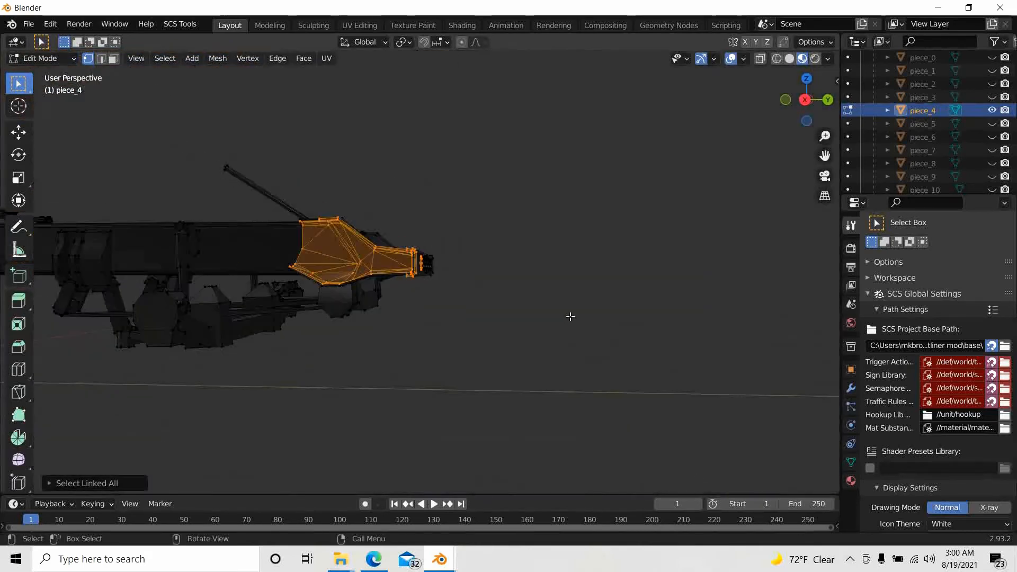
pyautogui.click(571, 316)
# - From the right orthographic view, box-select the vertices along the sloped rear end edge of the piece_4 frame rail
pyautogui.moveTo(357, 423); pyautogui.dragTo(183, 398, button='middle')
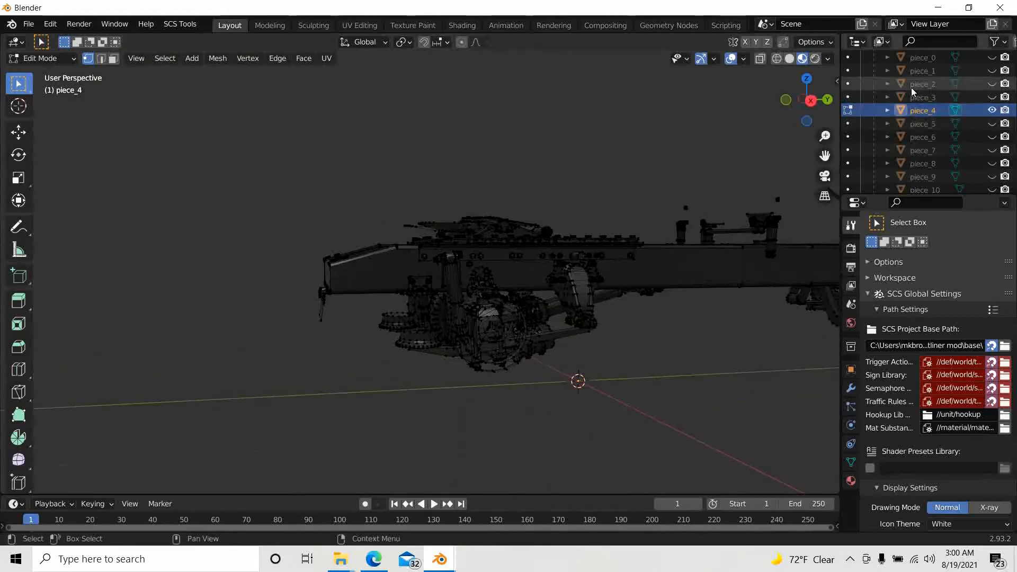
pyautogui.click(812, 99)
pyautogui.scroll(5, 275, 243)
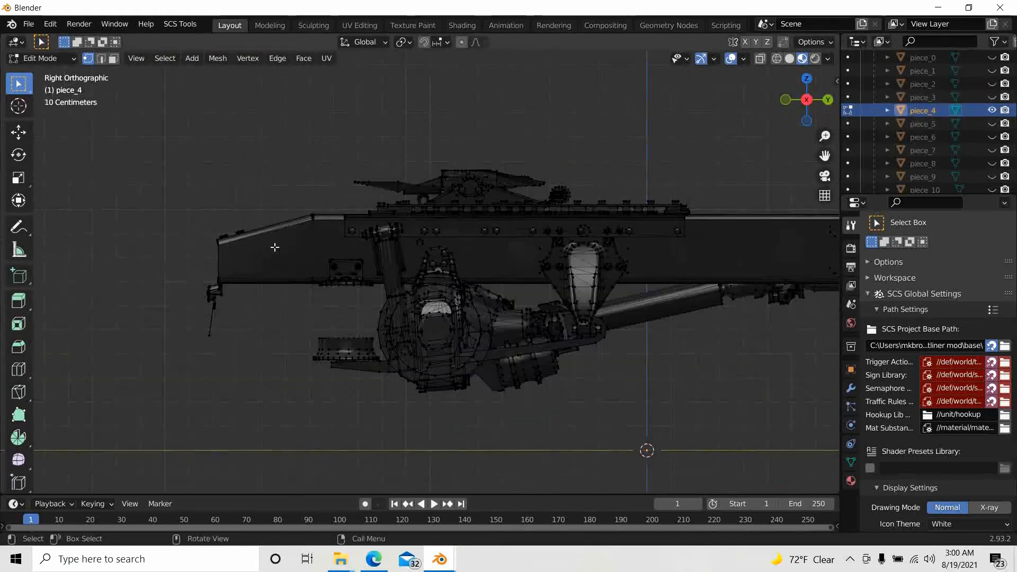
pyautogui.scroll(5, 411, 272)
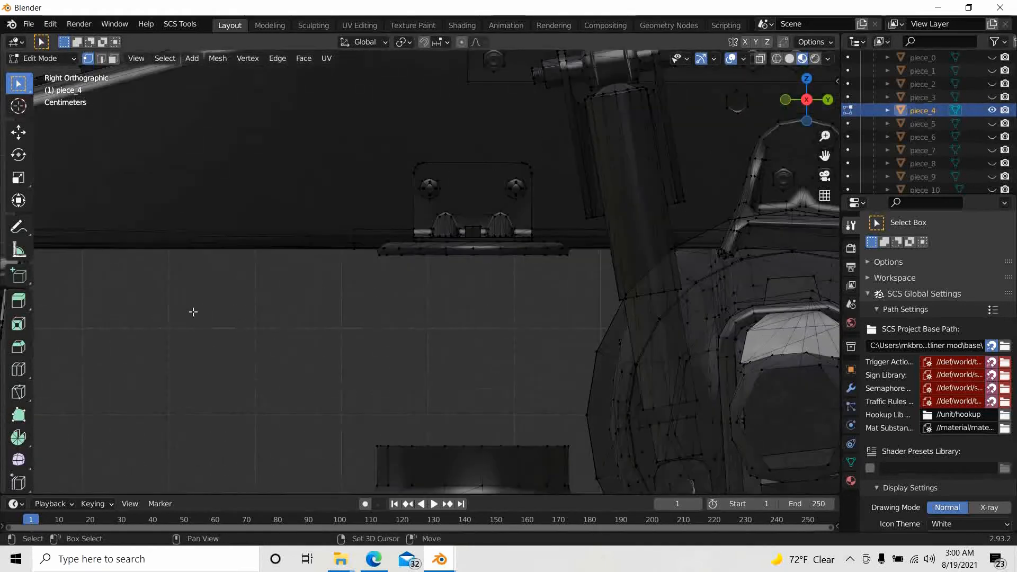
pyautogui.keyDown('shift'); pyautogui.moveTo(194, 312); pyautogui.dragTo(551, 341, button='middle'); pyautogui.keyUp('shift')
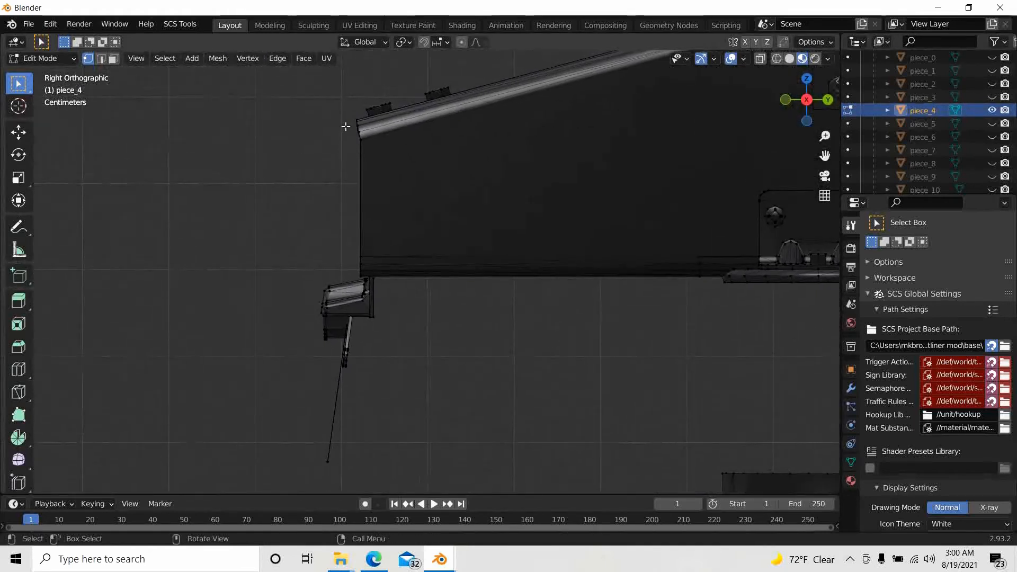
pyautogui.moveTo(344, 108); pyautogui.dragTo(361, 159)
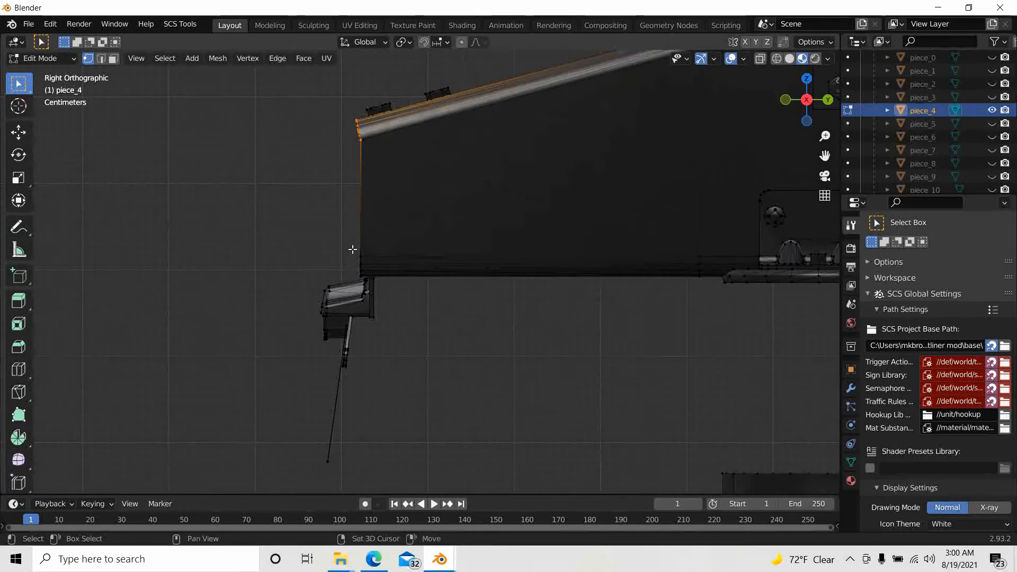
pyautogui.keyDown('shift'); pyautogui.moveTo(351, 247); pyautogui.dragTo(363, 274); pyautogui.keyUp('shift')
pyautogui.scroll(5, 369, 281)
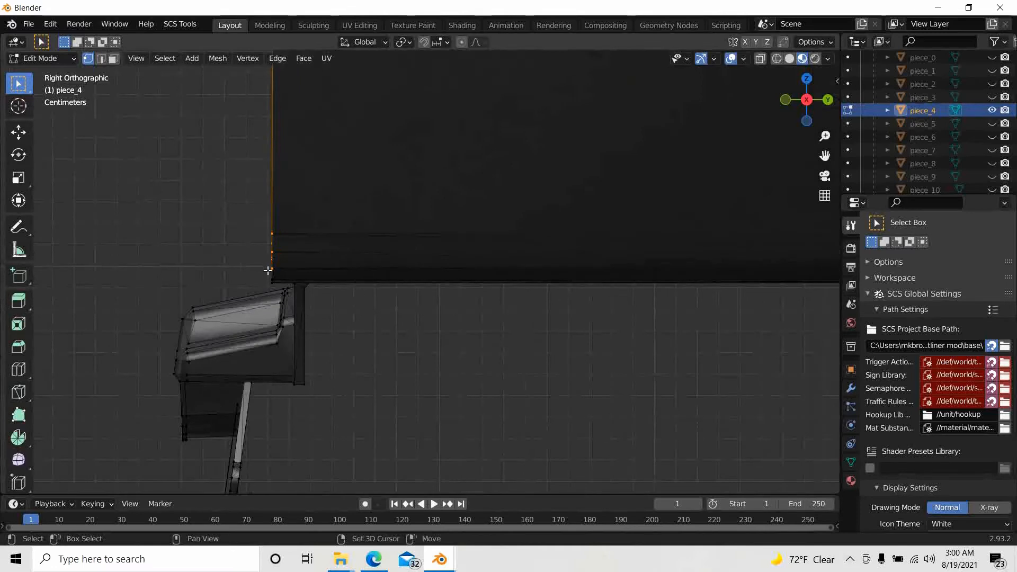
pyautogui.keyDown('shift'); pyautogui.moveTo(268, 270); pyautogui.dragTo(274, 285); pyautogui.keyUp('shift')
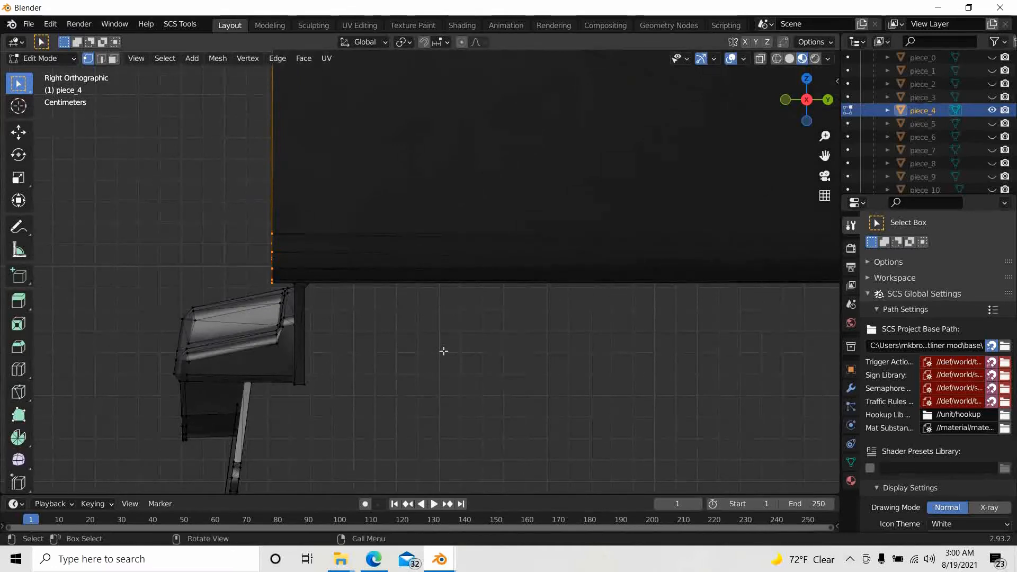
# - Turn on X-ray, add the hidden rear-end vertices of the frame to the selection, and extend it to all linked geometry
pyautogui.click(760, 59)
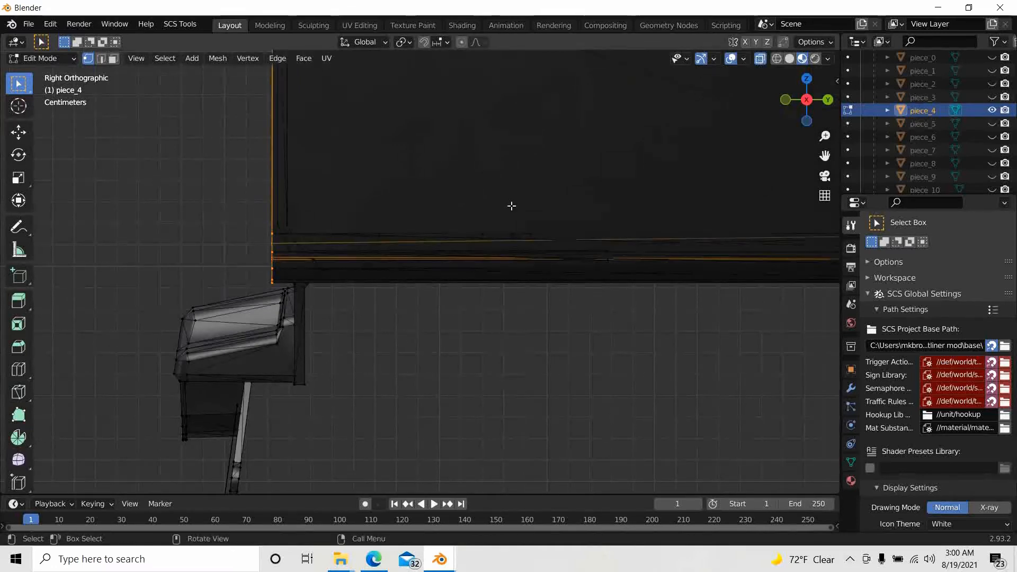
pyautogui.scroll(-4, 470, 245)
pyautogui.keyDown('shift'); pyautogui.moveTo(336, 75); pyautogui.dragTo(350, 128); pyautogui.keyUp('shift')
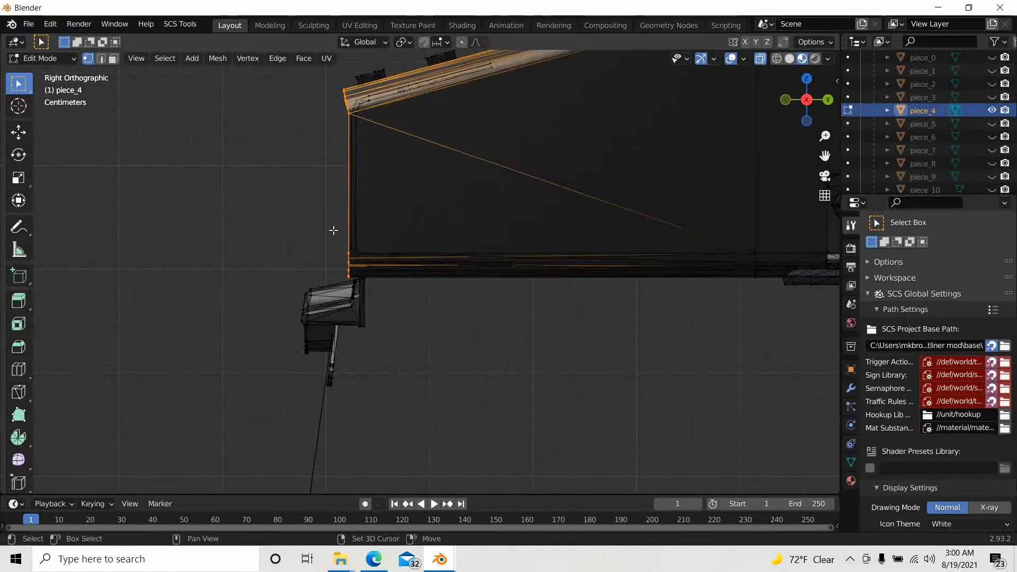
pyautogui.keyDown('shift'); pyautogui.moveTo(340, 238); pyautogui.dragTo(359, 277); pyautogui.keyUp('shift')
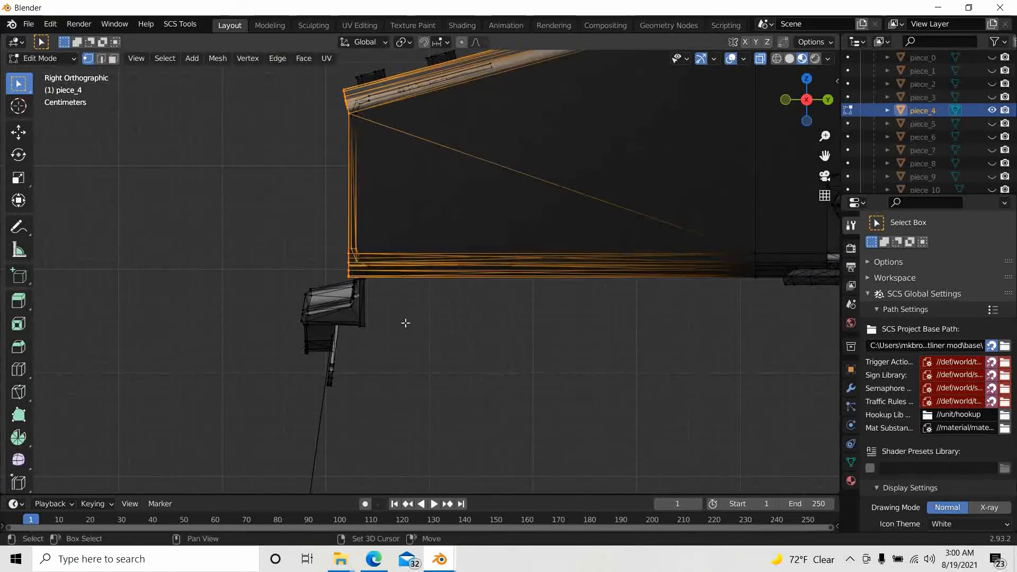
pyautogui.scroll(6, 346, 303)
pyautogui.keyDown('shift'); pyautogui.moveTo(352, 313); pyautogui.dragTo(430, 249, button='middle'); pyautogui.keyUp('shift')
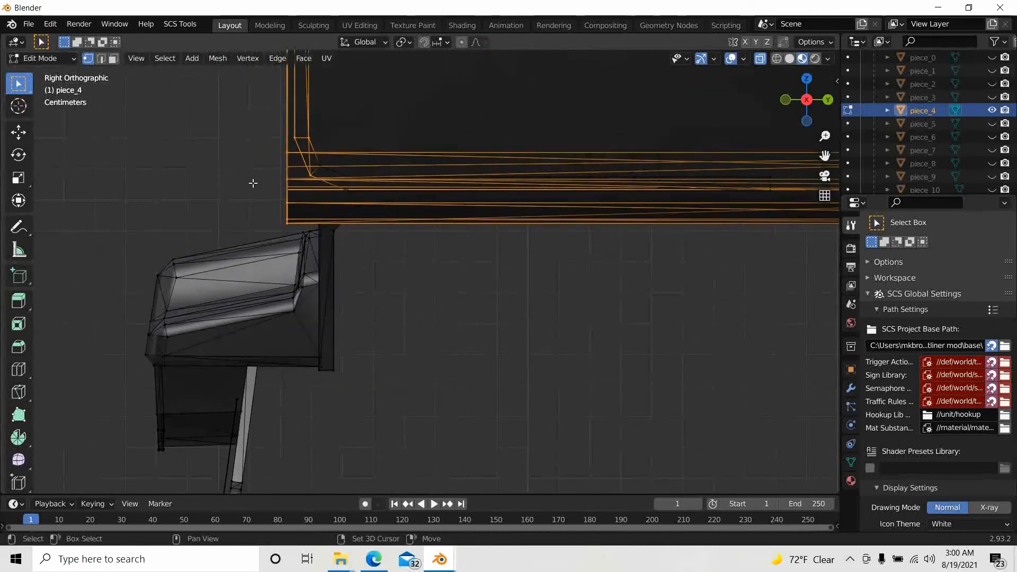
pyautogui.keyDown('shift'); pyautogui.moveTo(263, 183); pyautogui.dragTo(297, 230); pyautogui.keyUp('shift')
pyautogui.scroll(-8, 472, 303)
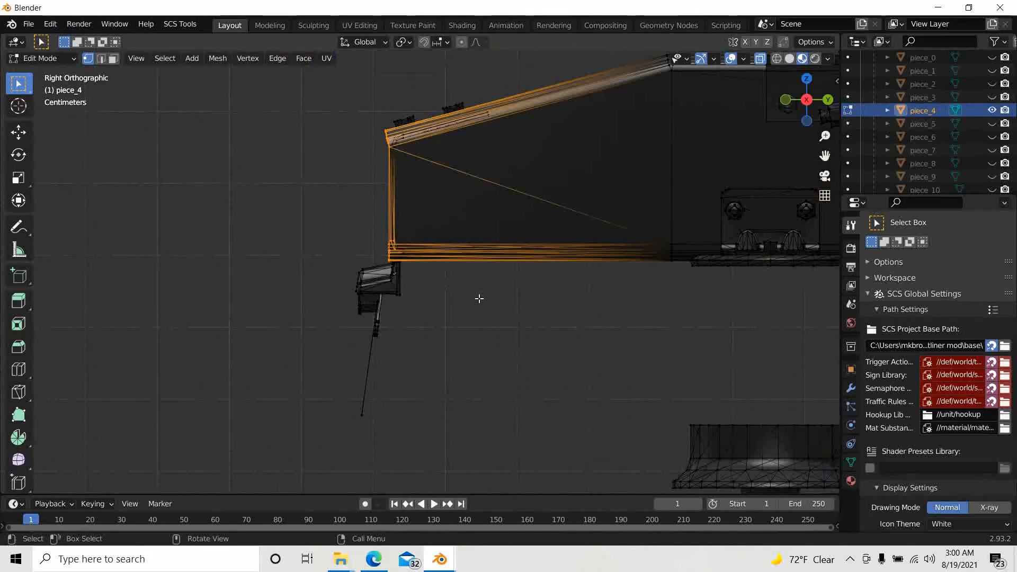
pyautogui.hotkey('ctrl', 'l')
pyautogui.scroll(-6, 411, 340)
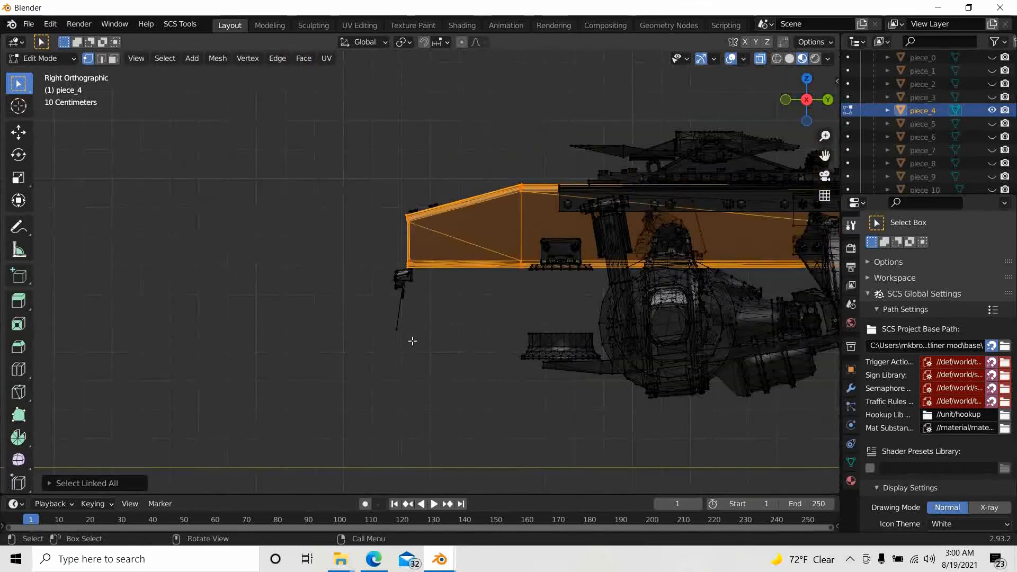
pyautogui.keyDown('shift'); pyautogui.moveTo(615, 368); pyautogui.dragTo(331, 321, button='middle'); pyautogui.keyUp('shift')
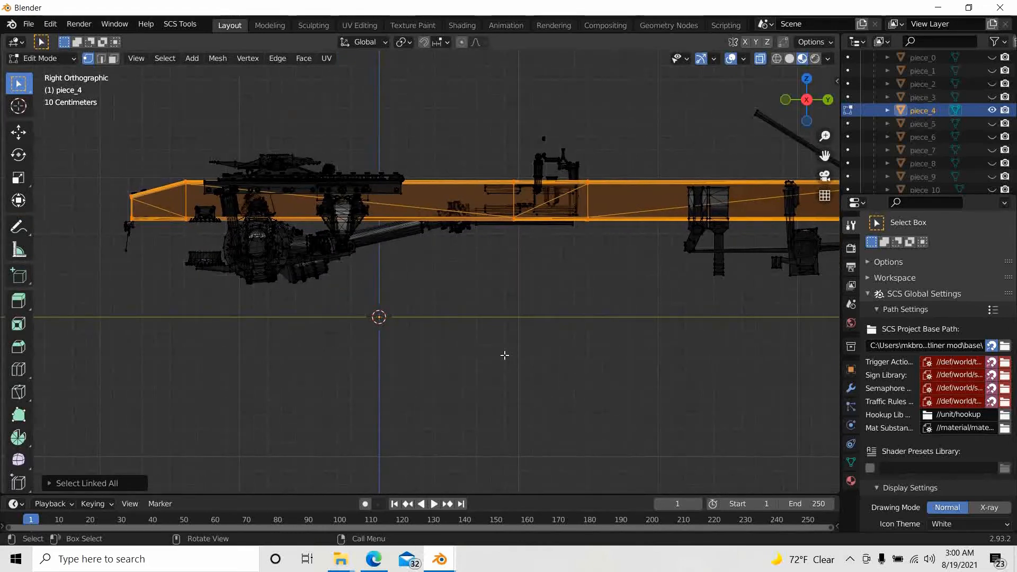
# - Duplicate the selected frame rails in place and separate the copy from piece_4 into its own object
pyautogui.press('g')
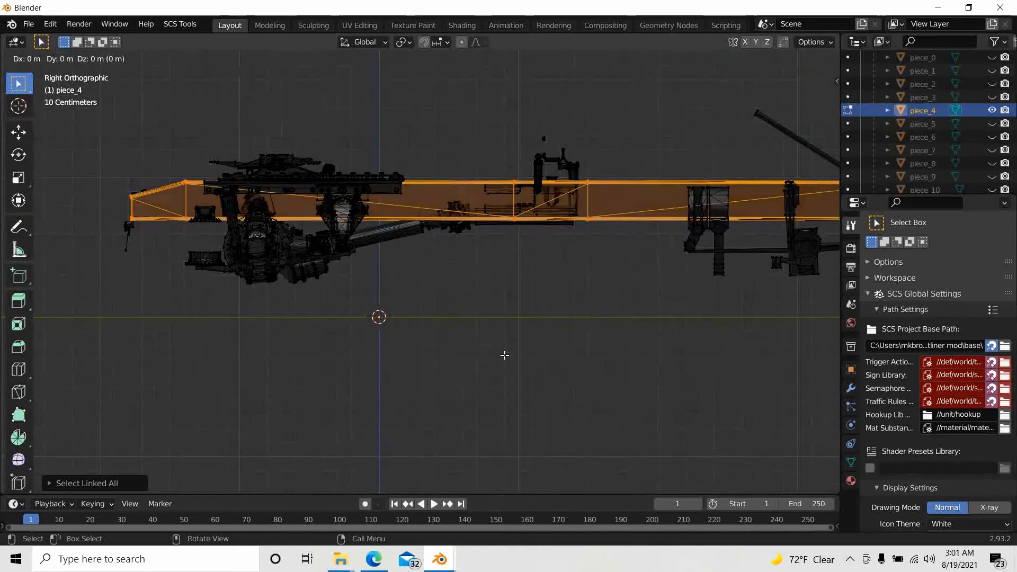
pyautogui.click(504, 356)
pyautogui.press('p')
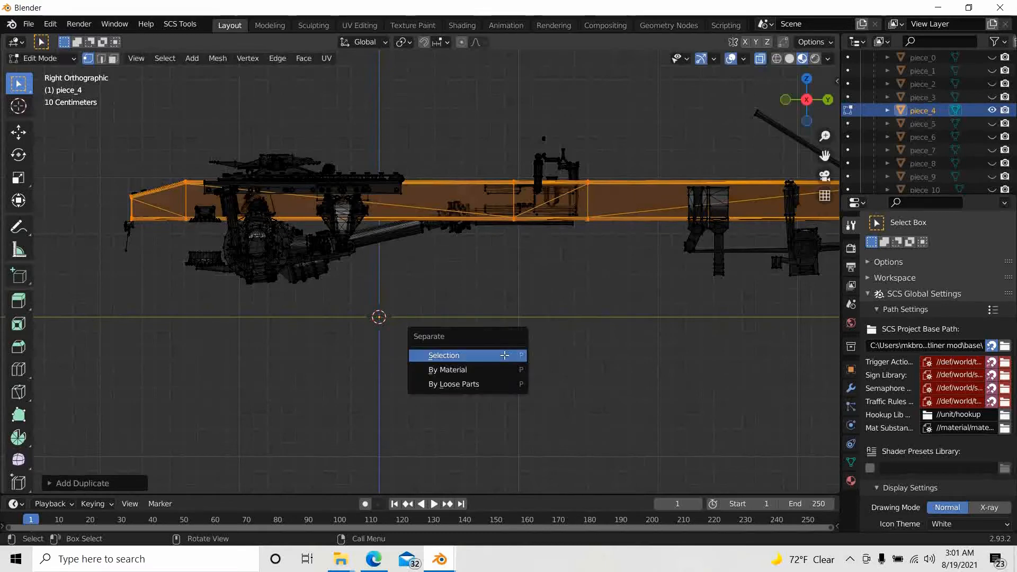
pyautogui.click(504, 355)
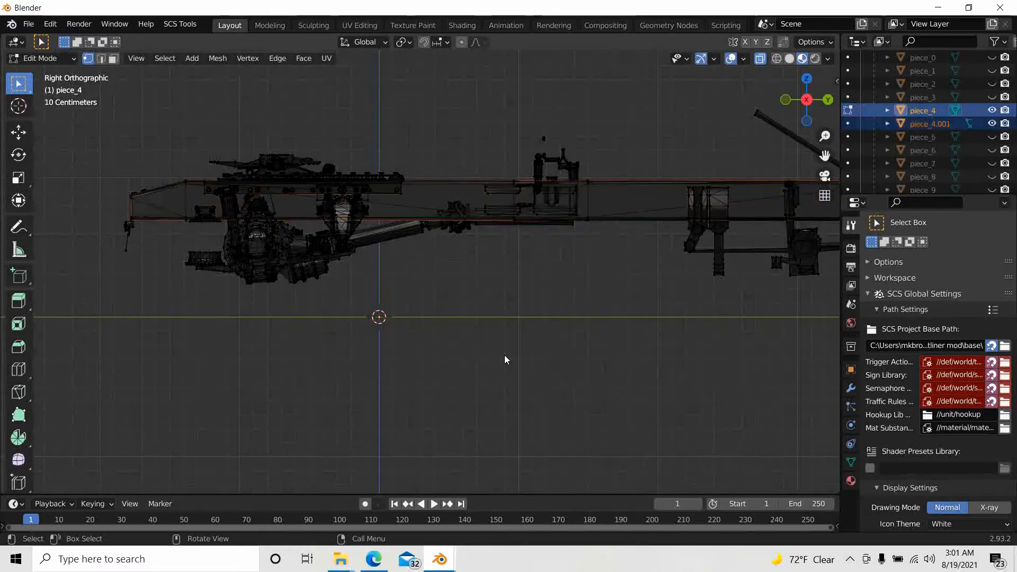
# - Hide the original piece_4 so only the separated frame rails and crossmember are shown, and check them in perspective
pyautogui.click(927, 123)
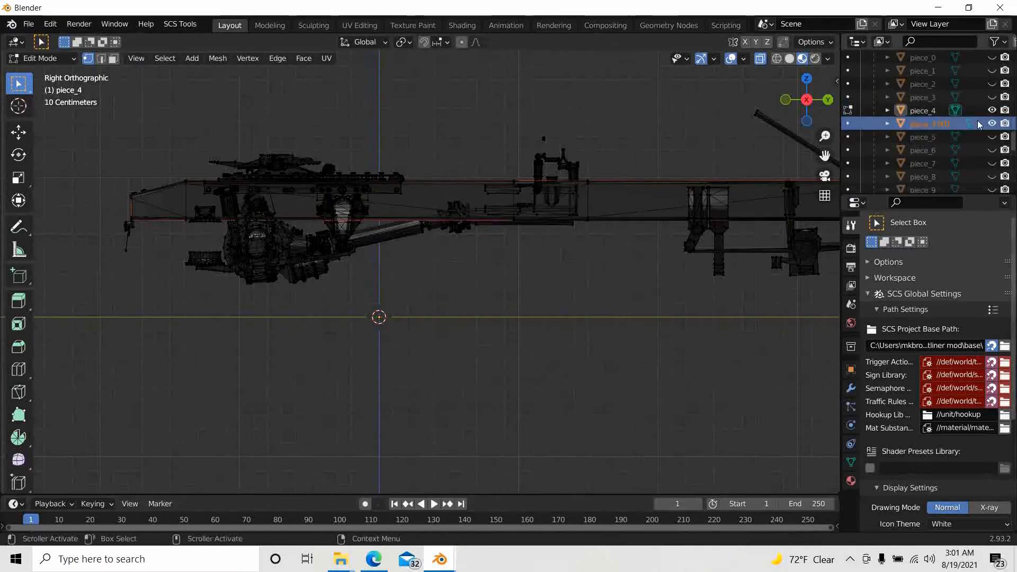
pyautogui.click(992, 110)
pyautogui.moveTo(624, 297); pyautogui.dragTo(678, 302, button='middle')
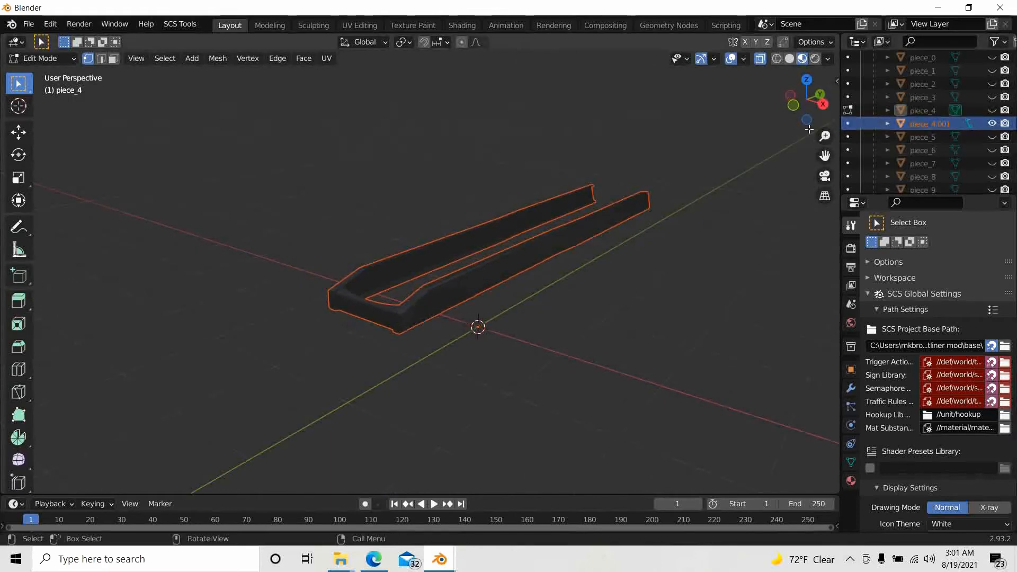
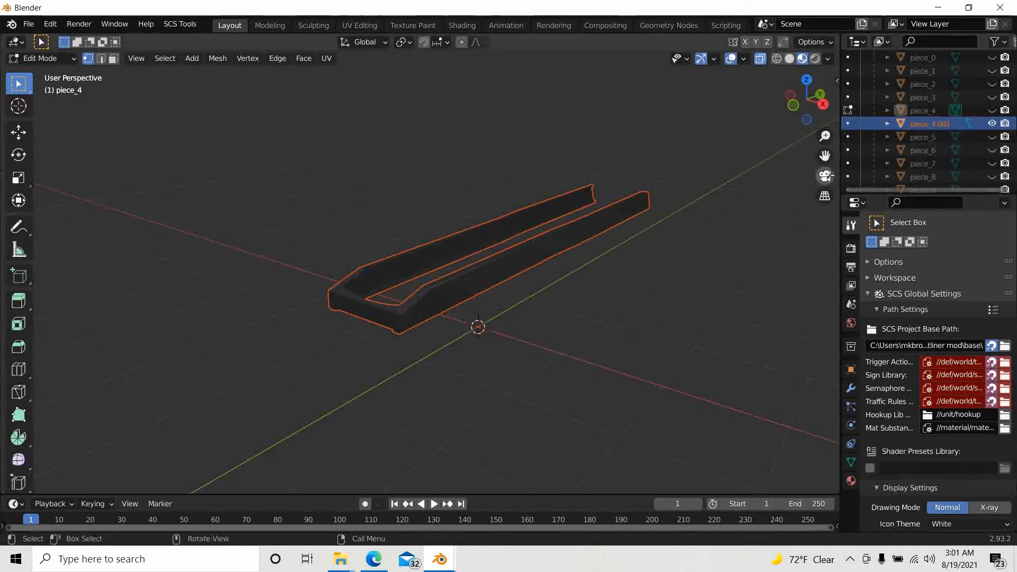
# - Return to Object Mode and copy the separated frame object piece_4.001
pyautogui.press('Tab')
pyautogui.click(920, 125)
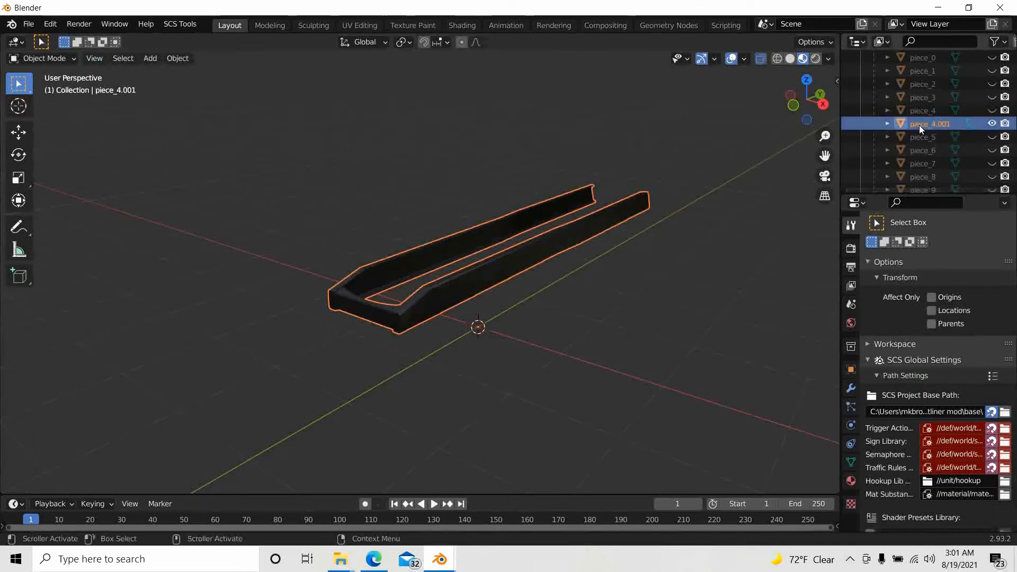
pyautogui.rightClick(864, 125)
pyautogui.click(815, 129)
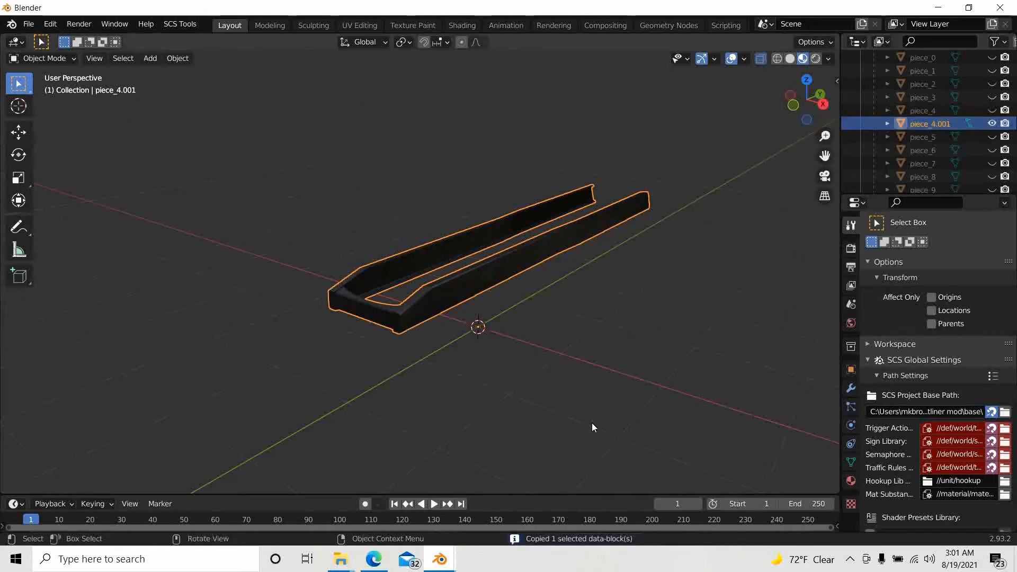
# - Switch to the other Blender window with frame1.blend and paste the copied frame object into its scene
pyautogui.moveTo(440, 558)
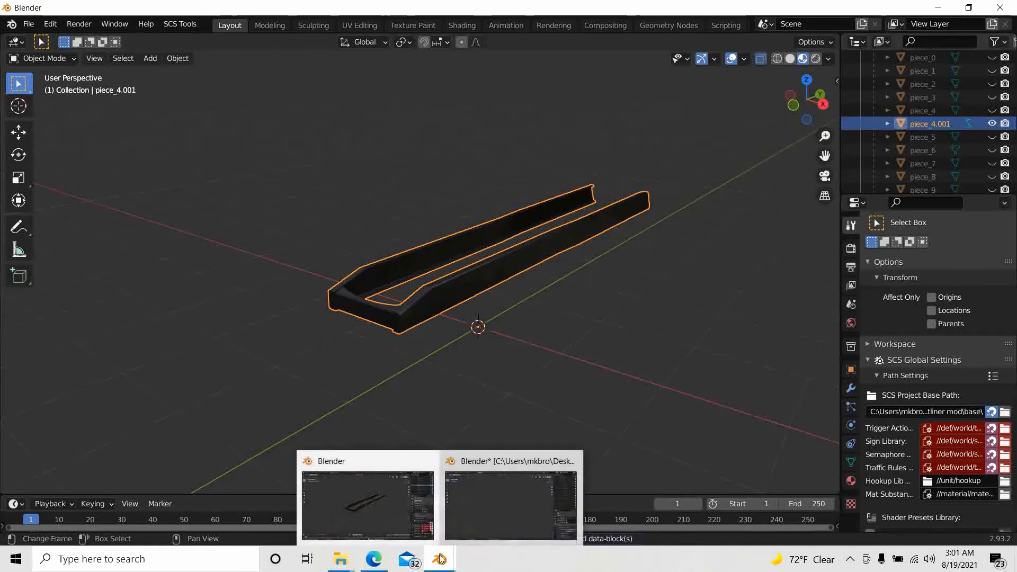
pyautogui.click(475, 501)
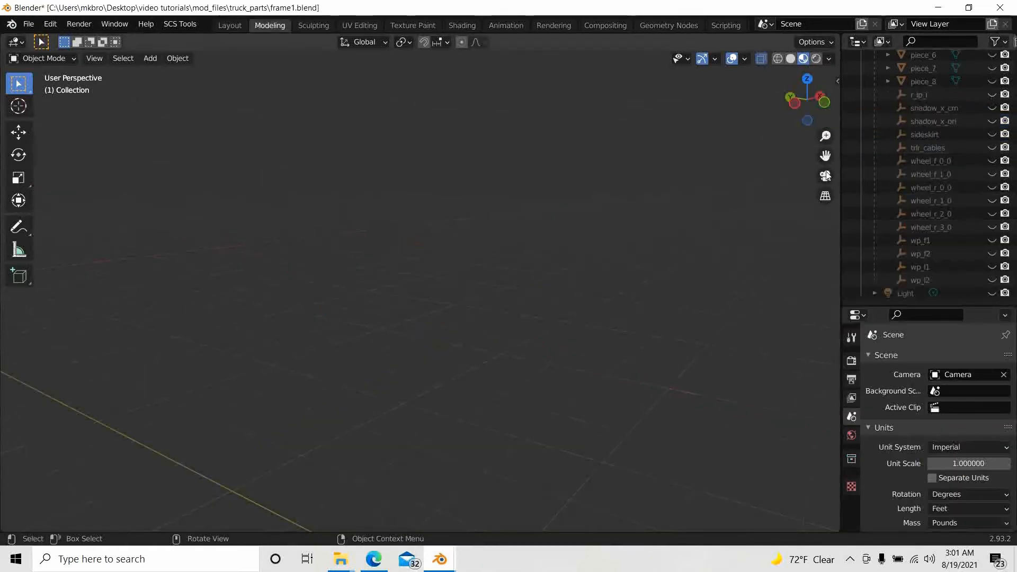
pyautogui.rightClick(854, 212)
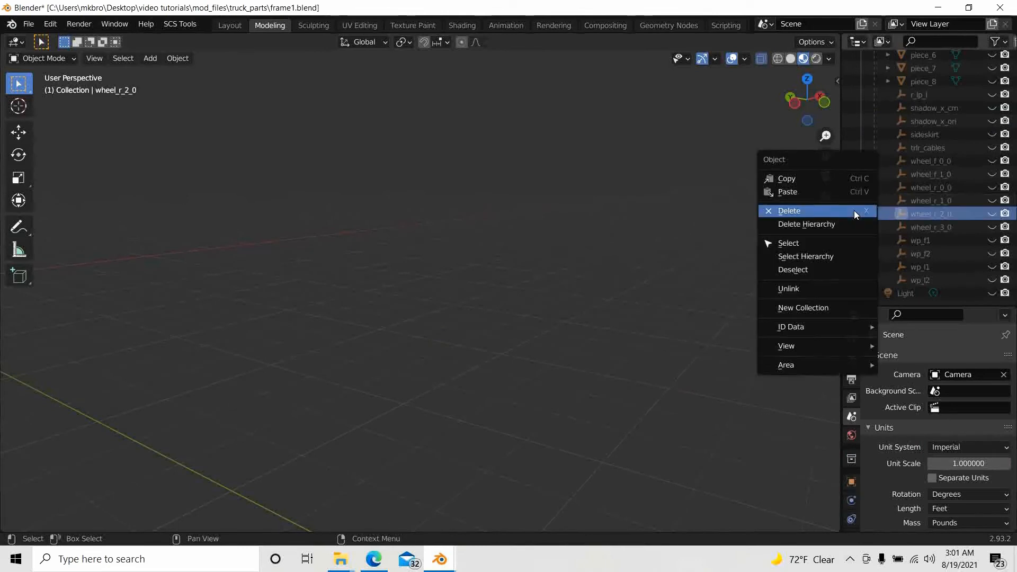
pyautogui.click(789, 190)
pyautogui.scroll(-1, 895, 227)
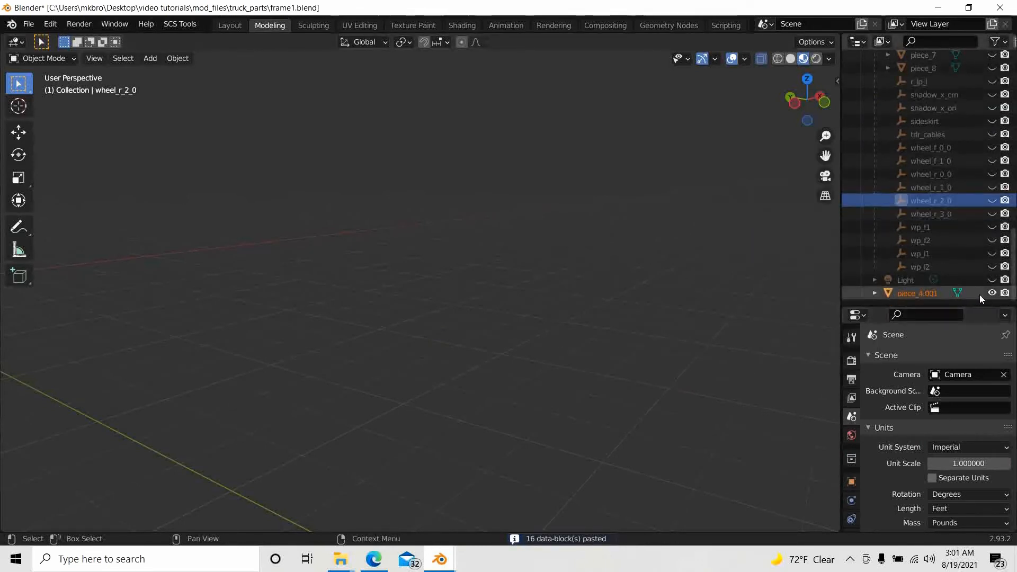
pyautogui.scroll(-4, 415, 332)
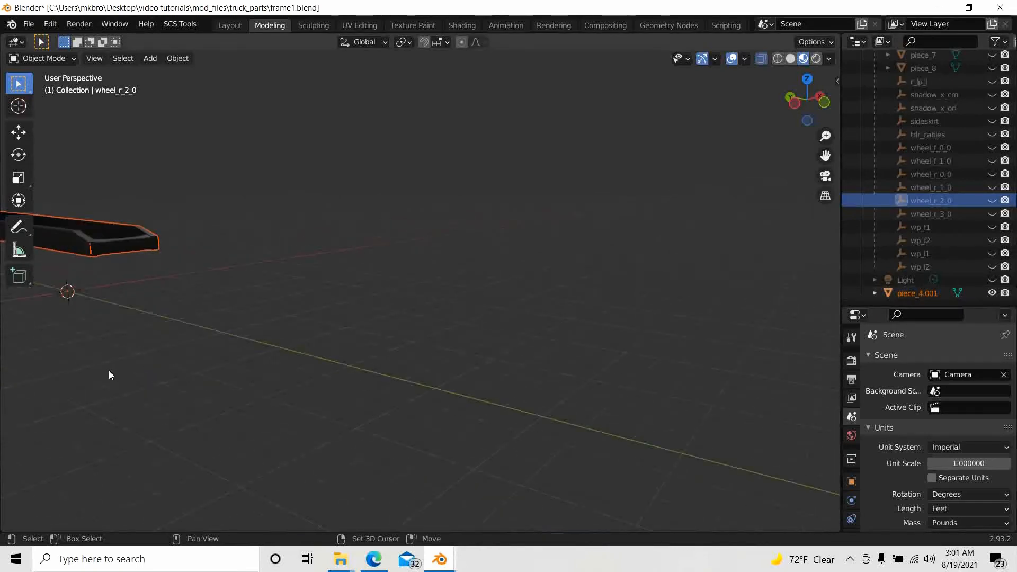
# - Inspect the pasted frame's rear crossmember, and open piece_4.001 in Edit Mode from the right orthographic view
pyautogui.moveTo(109, 375); pyautogui.dragTo(220, 171, button='middle')
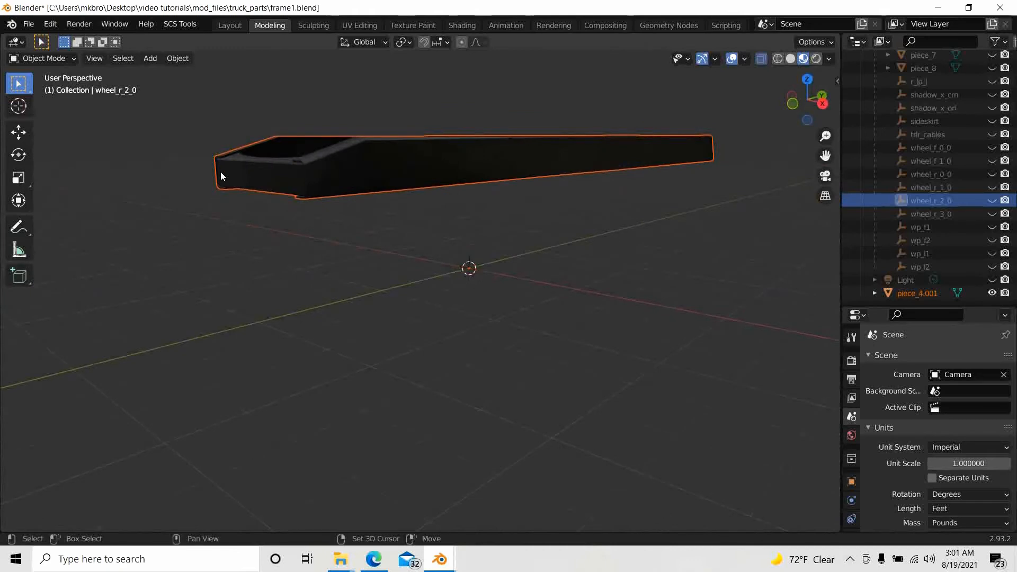
pyautogui.scroll(4, 318, 290)
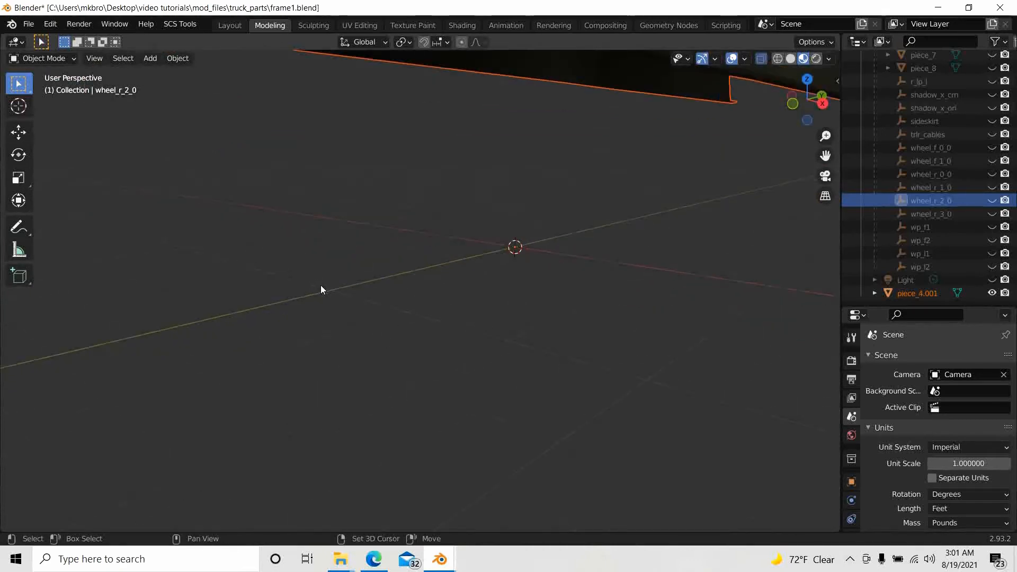
pyautogui.keyDown('shift'); pyautogui.moveTo(319, 286); pyautogui.dragTo(484, 320, button='middle'); pyautogui.keyUp('shift')
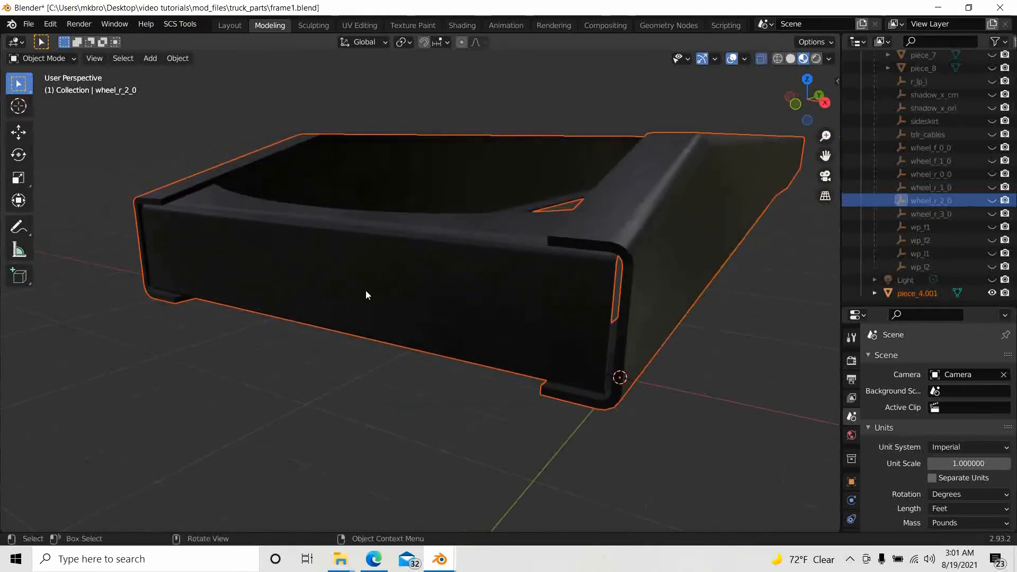
pyautogui.moveTo(365, 295)
pyautogui.mouseDown(button='middle')
pyautogui.moveTo(413, 304)
pyautogui.moveTo(415, 280)
pyautogui.moveTo(354, 293)
pyautogui.mouseUp(button='middle')
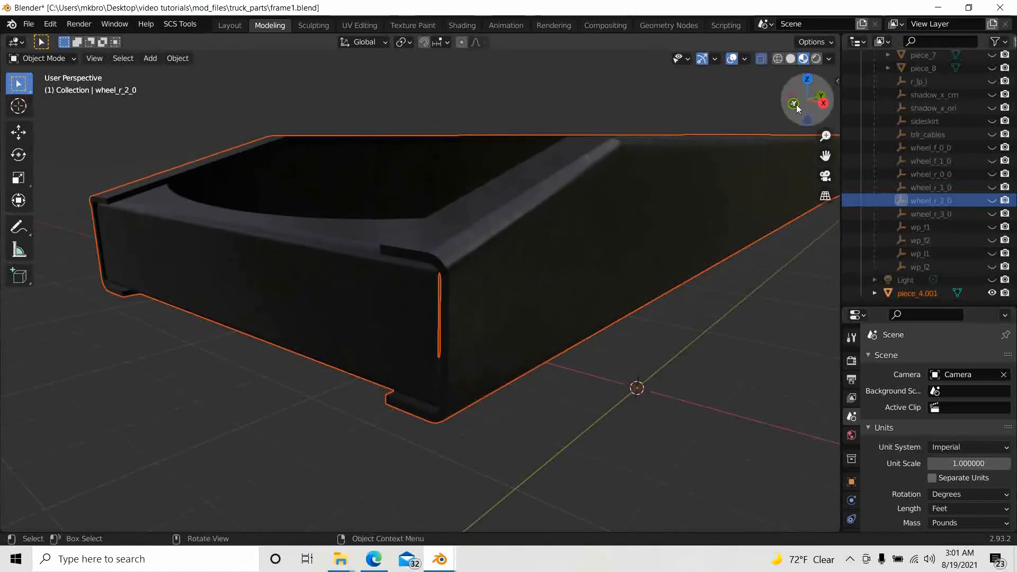
pyautogui.click(822, 102)
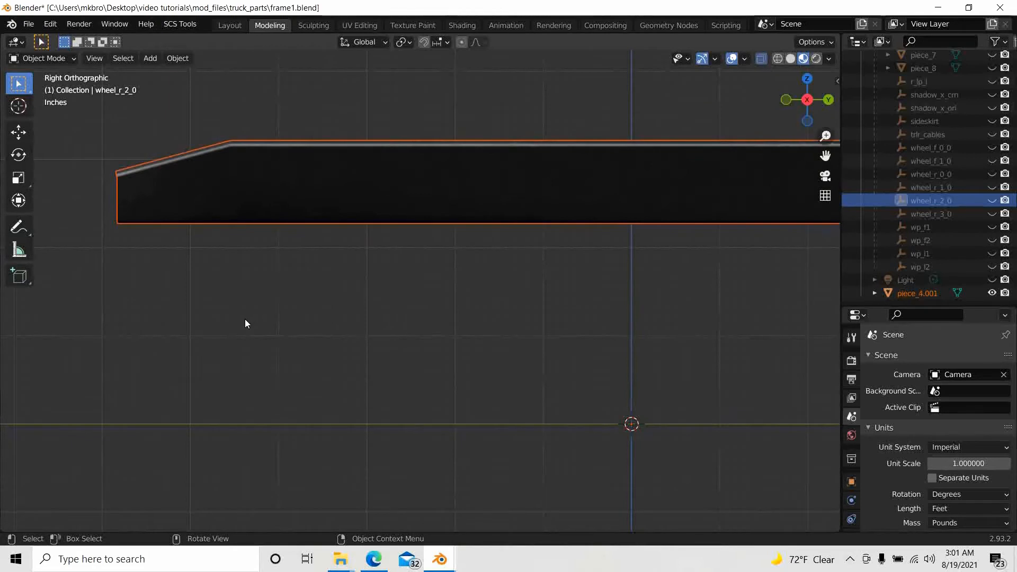
pyautogui.keyDown('shift'); pyautogui.moveTo(245, 319); pyautogui.dragTo(433, 330, button='middle'); pyautogui.keyUp('shift')
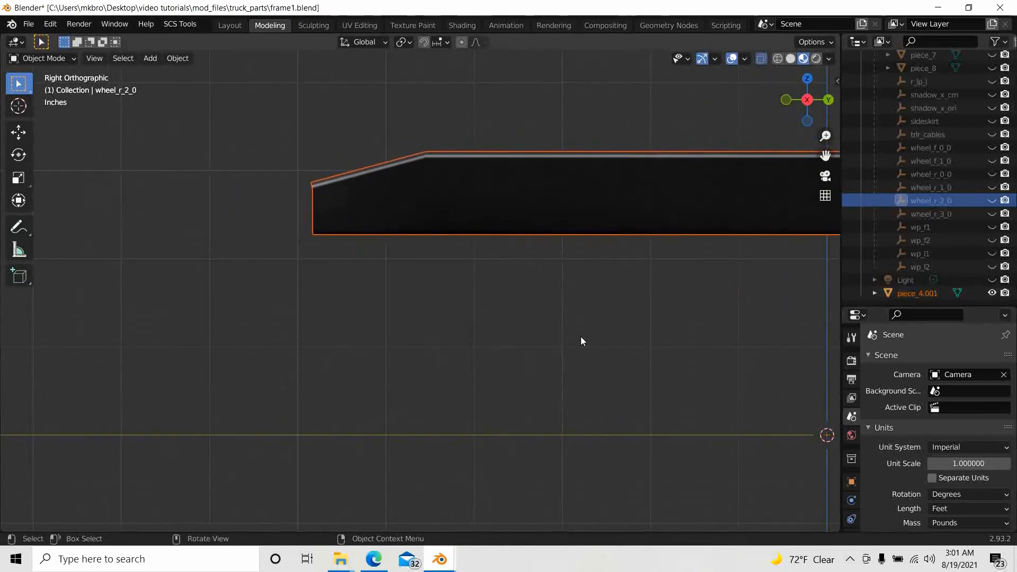
pyautogui.click(910, 294)
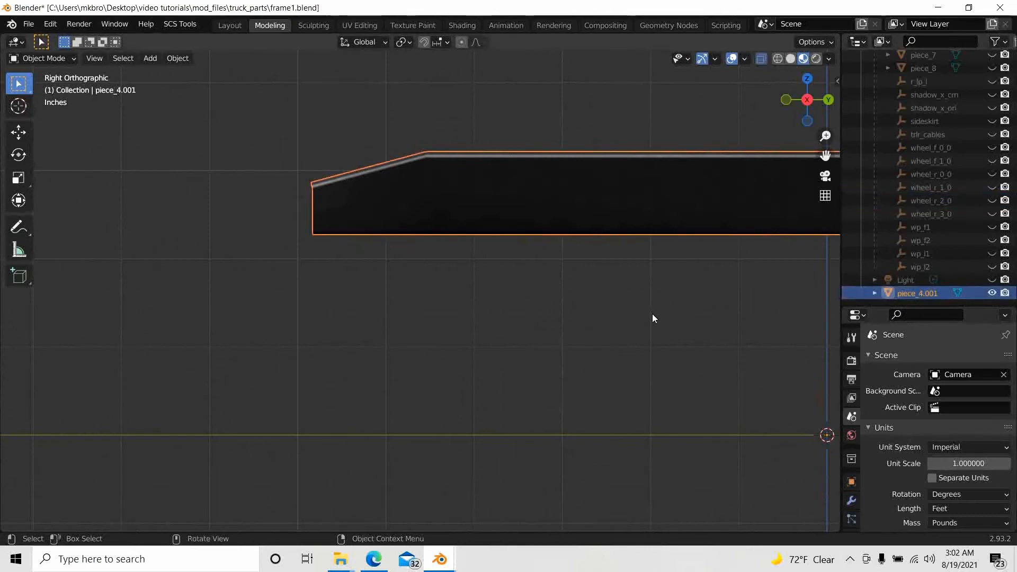
pyautogui.press('Tab')
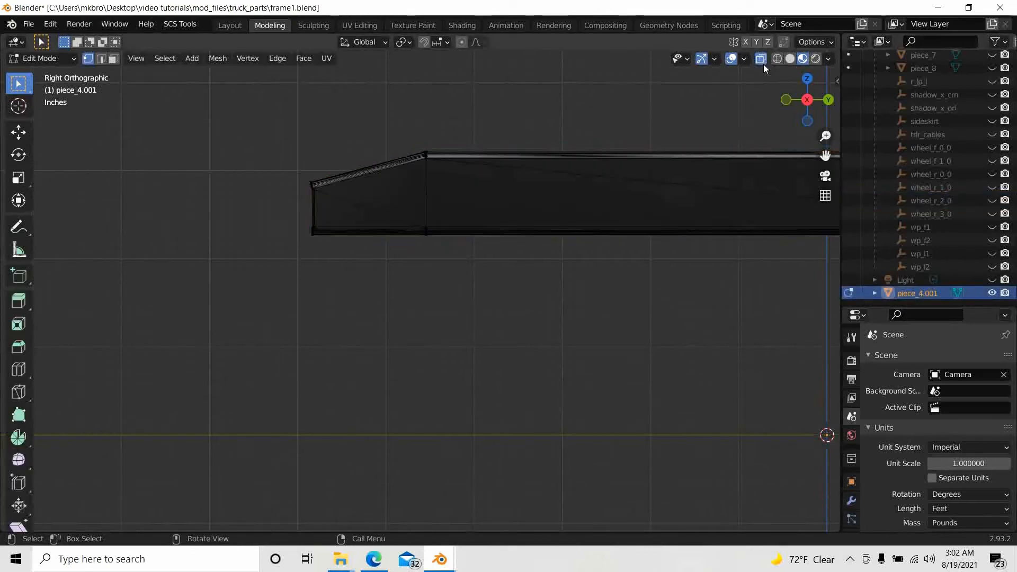
# - Examine the side profile of the frame rails from the crossmember end to the slanted opposite end
pyautogui.scroll(3, 288, 269)
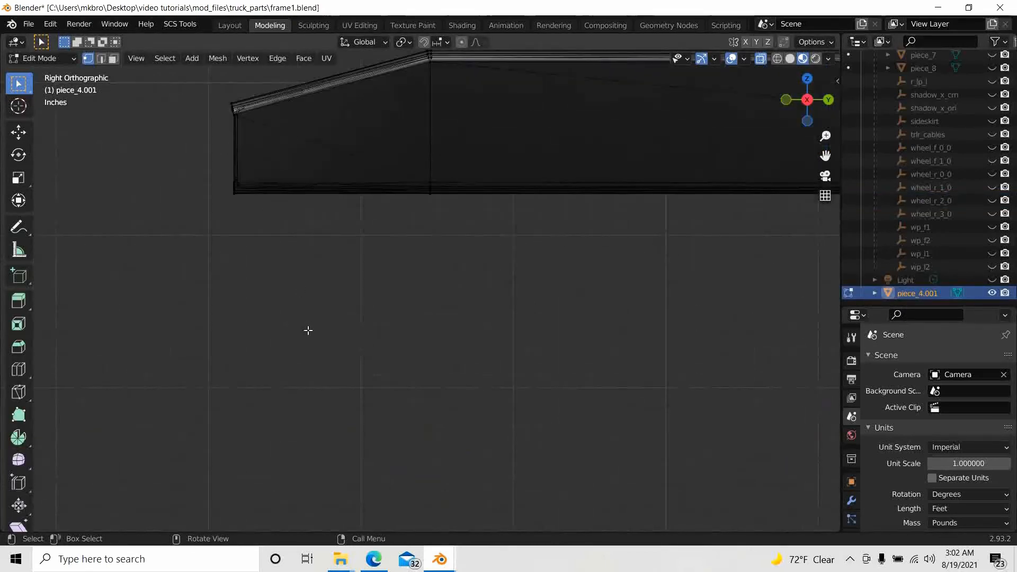
pyautogui.keyDown('shift'); pyautogui.moveTo(332, 346); pyautogui.dragTo(458, 411, button='middle'); pyautogui.keyUp('shift')
pyautogui.scroll(6, 360, 376)
pyautogui.keyDown('shift'); pyautogui.moveTo(358, 388); pyautogui.dragTo(469, 57, button='middle'); pyautogui.keyUp('shift')
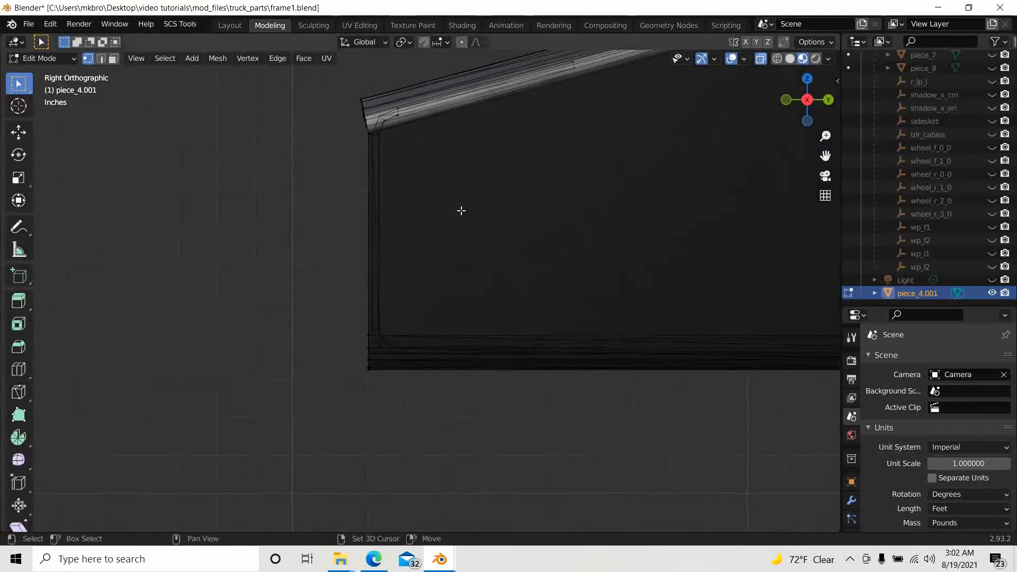
pyautogui.keyDown('shift'); pyautogui.moveTo(548, 234); pyautogui.dragTo(500, 286, button='middle'); pyautogui.keyUp('shift')
pyautogui.scroll(-6, 609, 230)
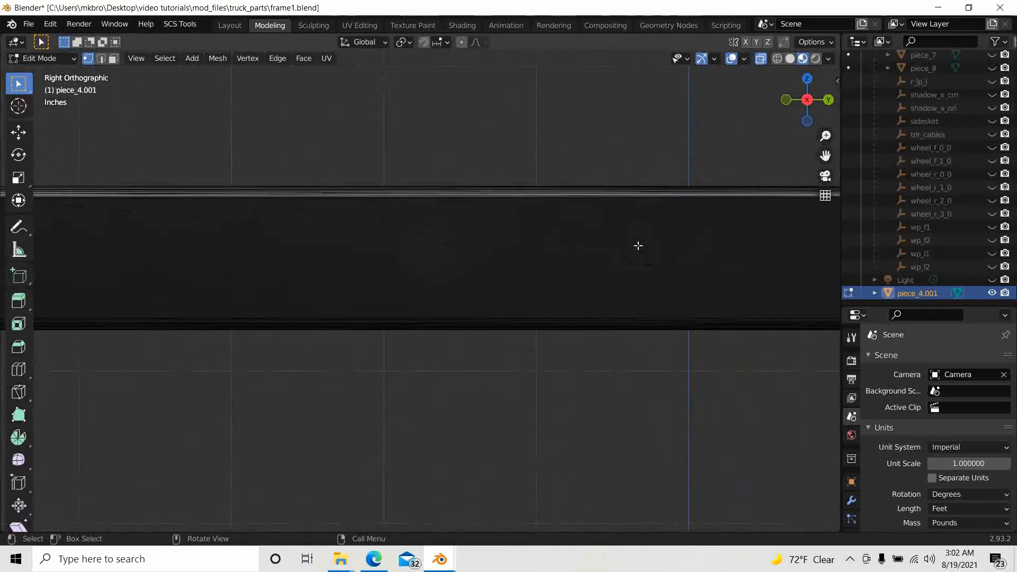
pyautogui.keyDown('shift'); pyautogui.moveTo(431, 254); pyautogui.dragTo(480, 255, button='middle'); pyautogui.keyUp('shift')
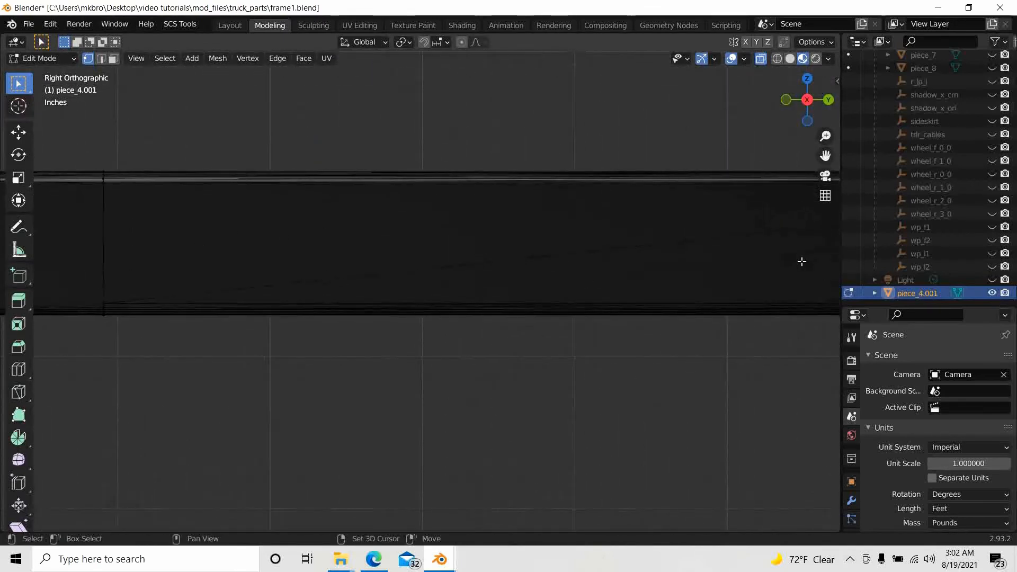
pyautogui.keyDown('shift'); pyautogui.moveTo(801, 261); pyautogui.dragTo(779, 213, button='middle'); pyautogui.keyUp('shift')
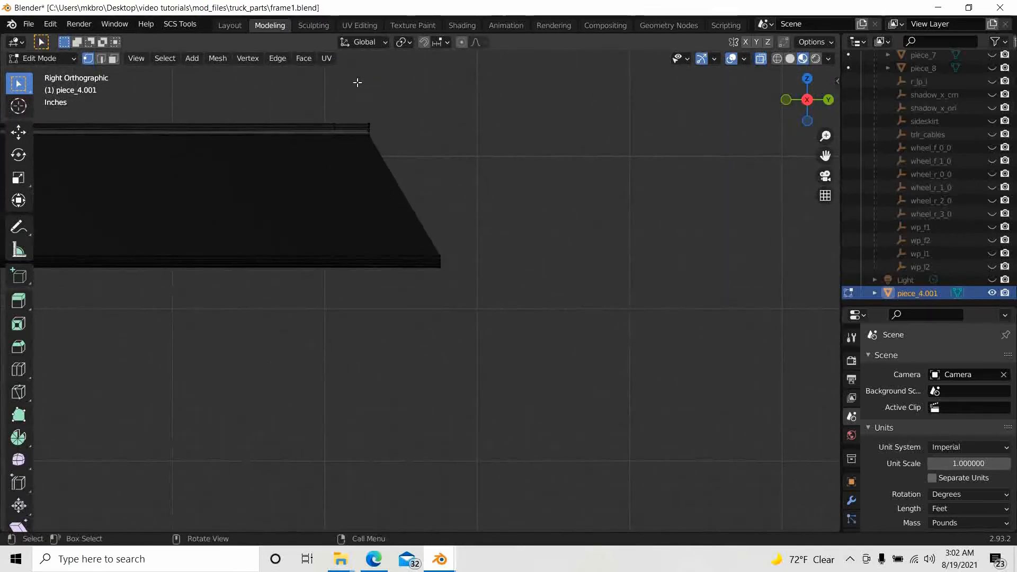
# - Select all geometry linked to the slanted rail ends, switch the viewport to Solid shading, and delete the selected vertices
pyautogui.moveTo(355, 102); pyautogui.dragTo(586, 370)
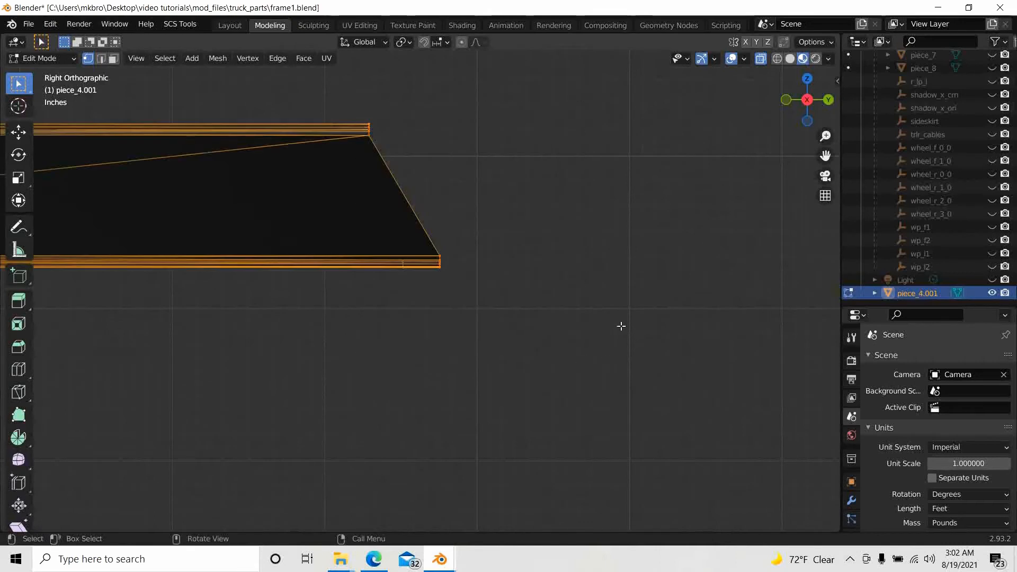
pyautogui.hotkey('ctrl', 'l')
pyautogui.scroll(-5, 501, 421)
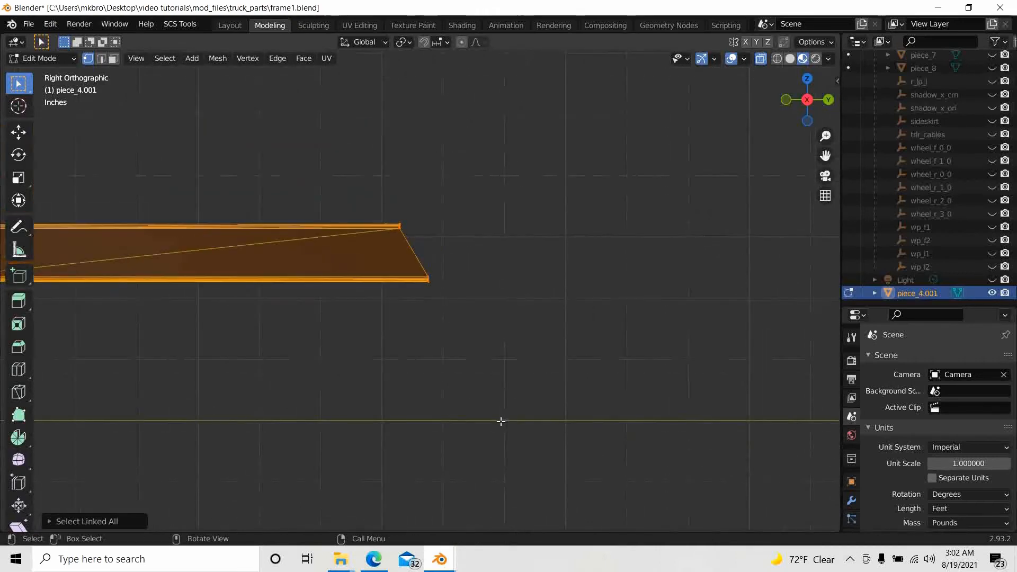
pyautogui.moveTo(475, 407)
pyautogui.keyDown('shift'); pyautogui.mouseDown(button='middle')
pyautogui.moveTo(726, 406)
pyautogui.moveTo(233, 406)
pyautogui.mouseUp(button='middle'); pyautogui.keyUp('shift')
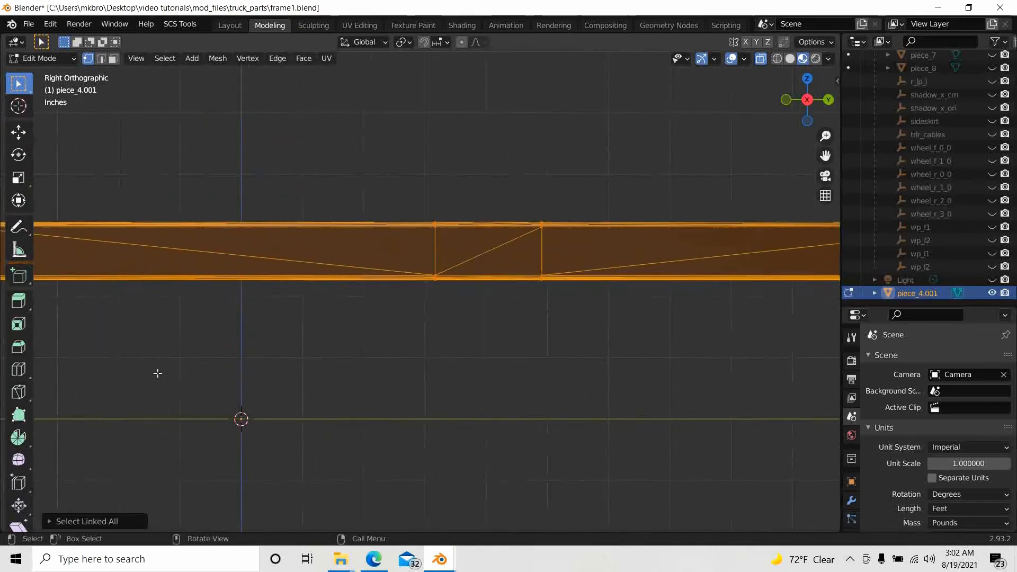
pyautogui.press('z')
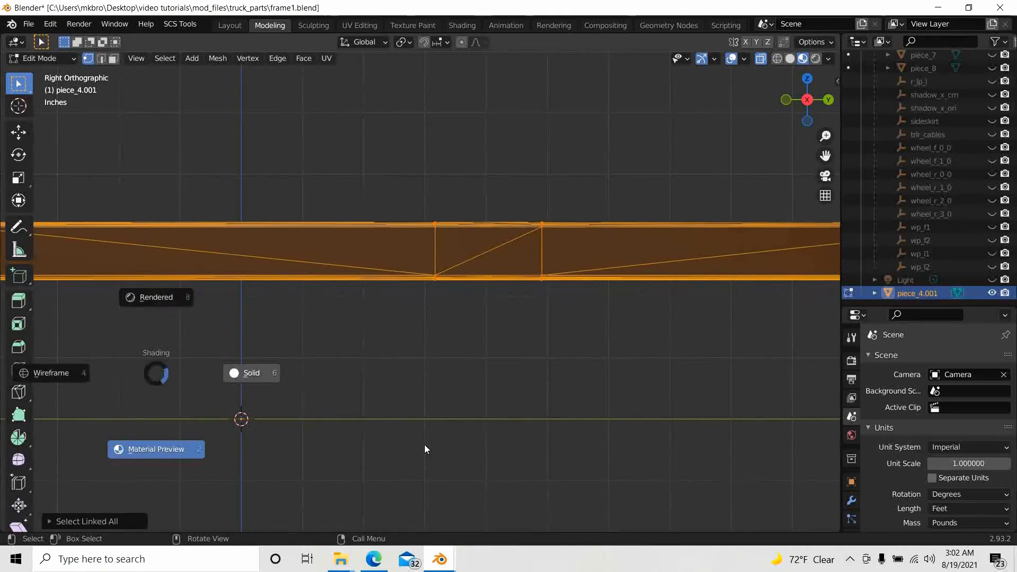
pyautogui.click(434, 458)
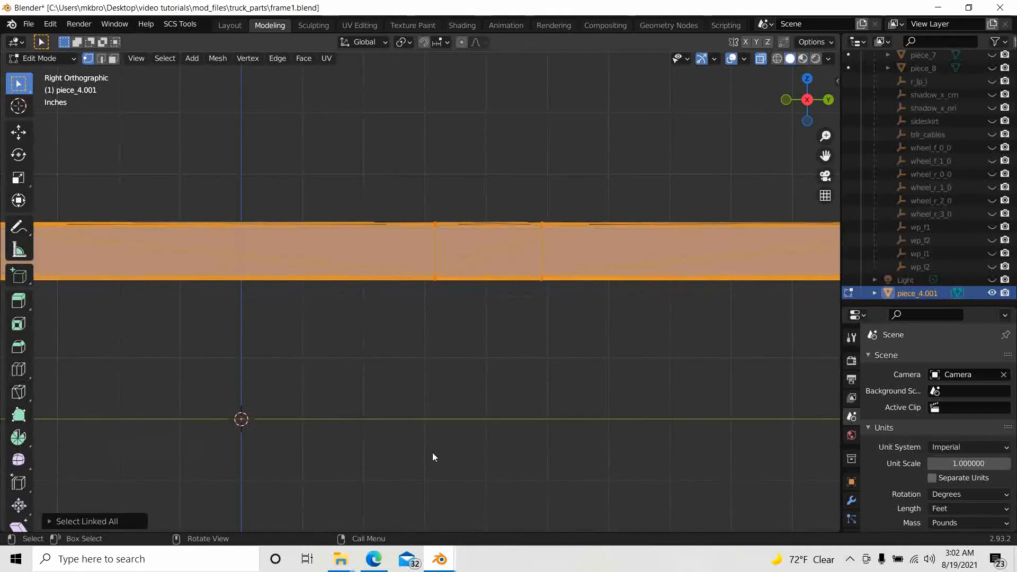
pyautogui.press('x')
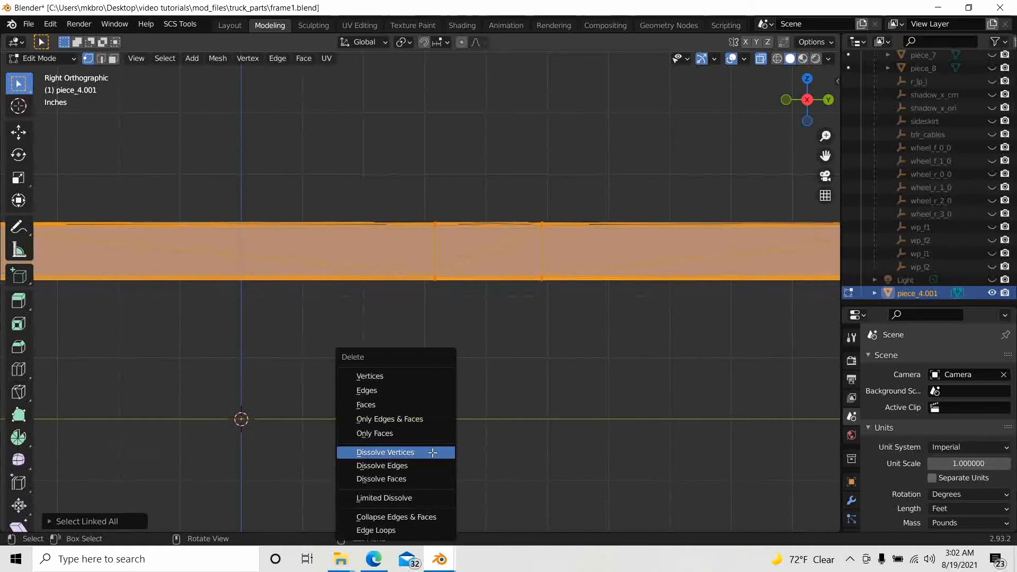
pyautogui.click(365, 376)
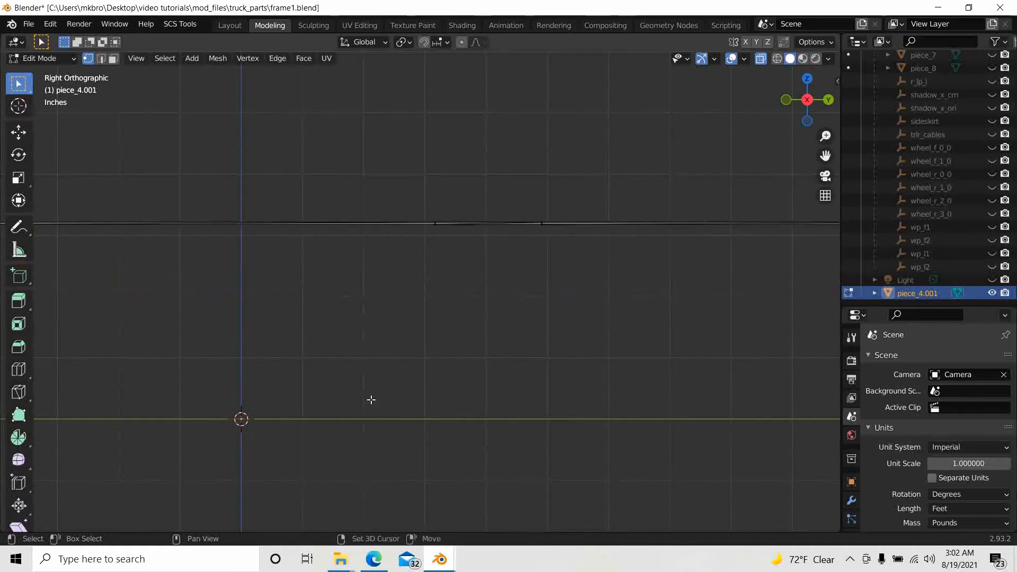
# - Delete the linked vertices of the long leftover upper strip on the side of the crossmember nearest the world origin
pyautogui.keyDown('shift'); pyautogui.moveTo(371, 400); pyautogui.dragTo(42, 458, button='middle'); pyautogui.keyUp('shift')
pyautogui.scroll(-5, 271, 424)
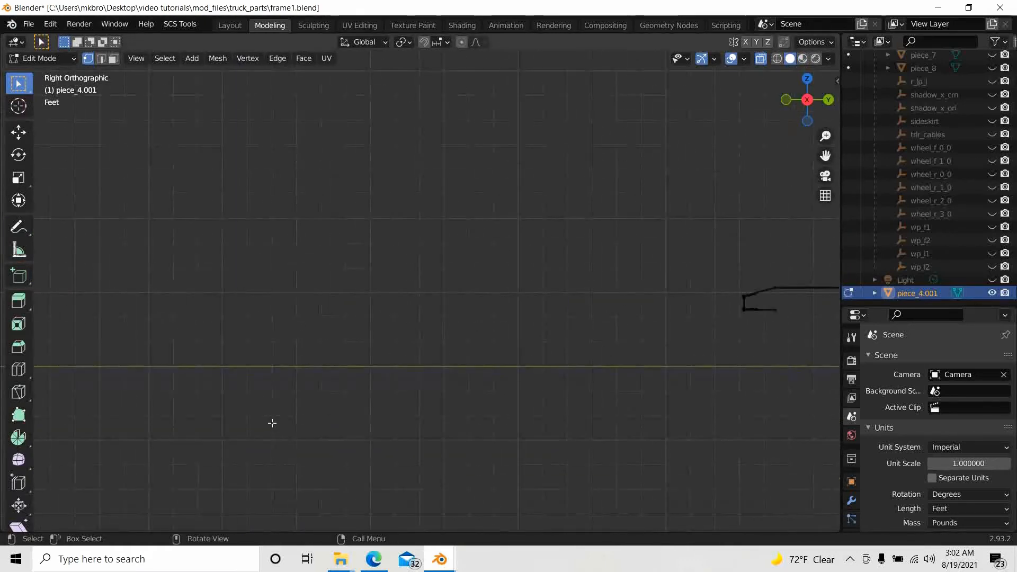
pyautogui.moveTo(373, 442)
pyautogui.keyDown('shift'); pyautogui.mouseDown(button='middle')
pyautogui.moveTo(193, 424)
pyautogui.moveTo(383, 452)
pyautogui.mouseUp(button='middle'); pyautogui.keyUp('shift')
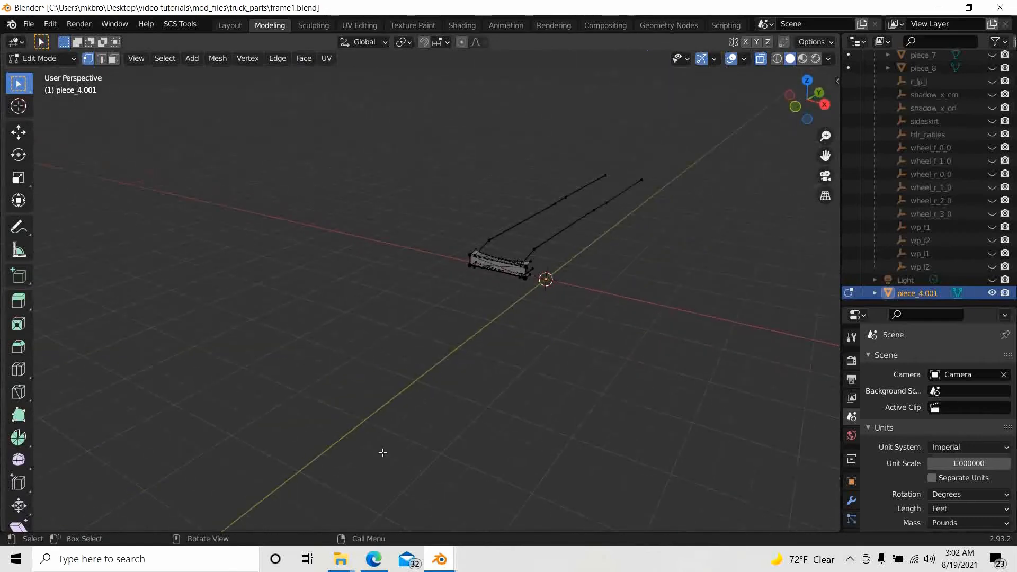
pyautogui.scroll(10, 534, 268)
pyautogui.keyDown('shift'); pyautogui.moveTo(631, 288); pyautogui.dragTo(789, 334, button='middle'); pyautogui.keyUp('shift')
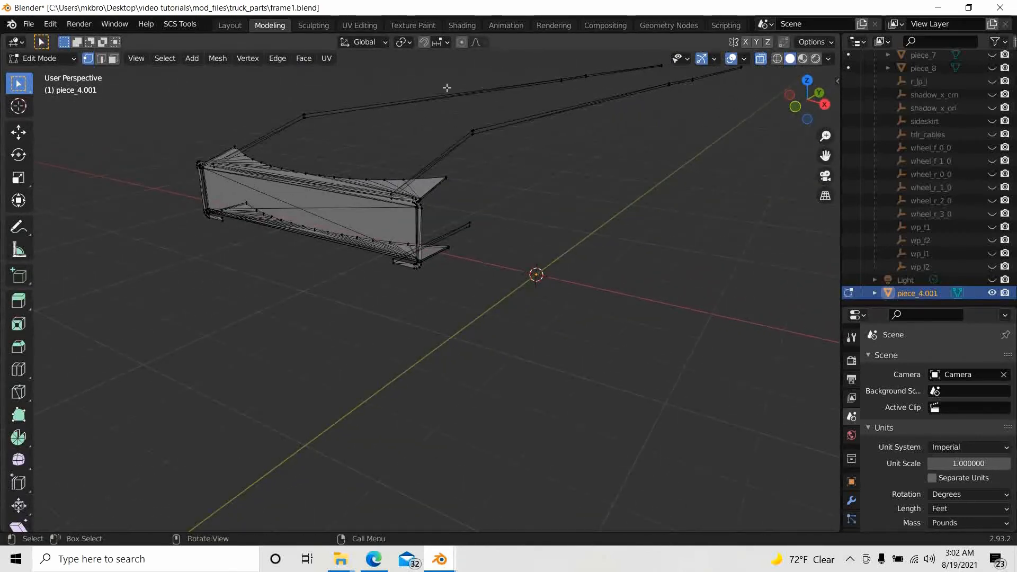
pyautogui.moveTo(444, 77); pyautogui.dragTo(510, 162)
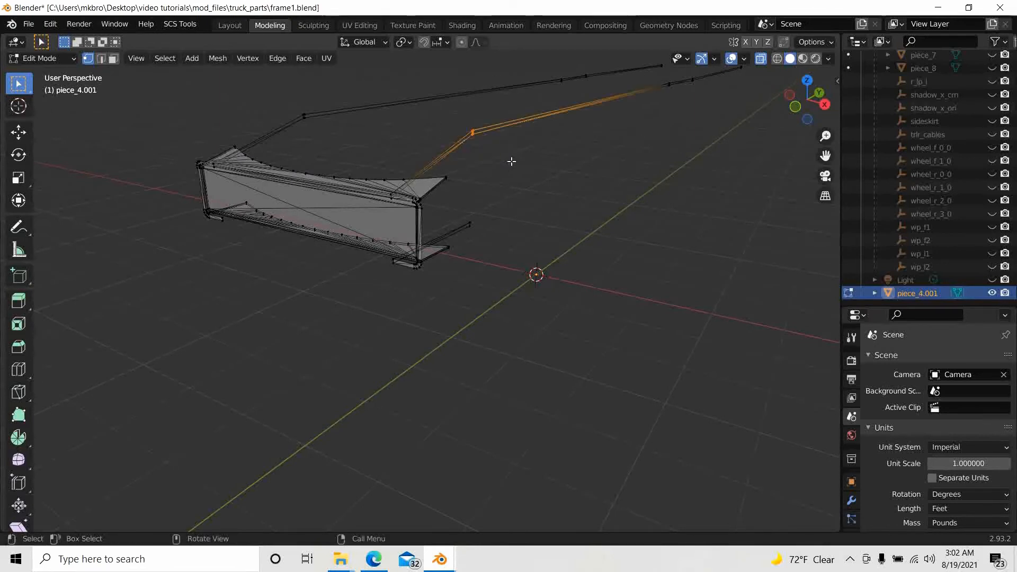
pyautogui.hotkey('ctrl', 'l')
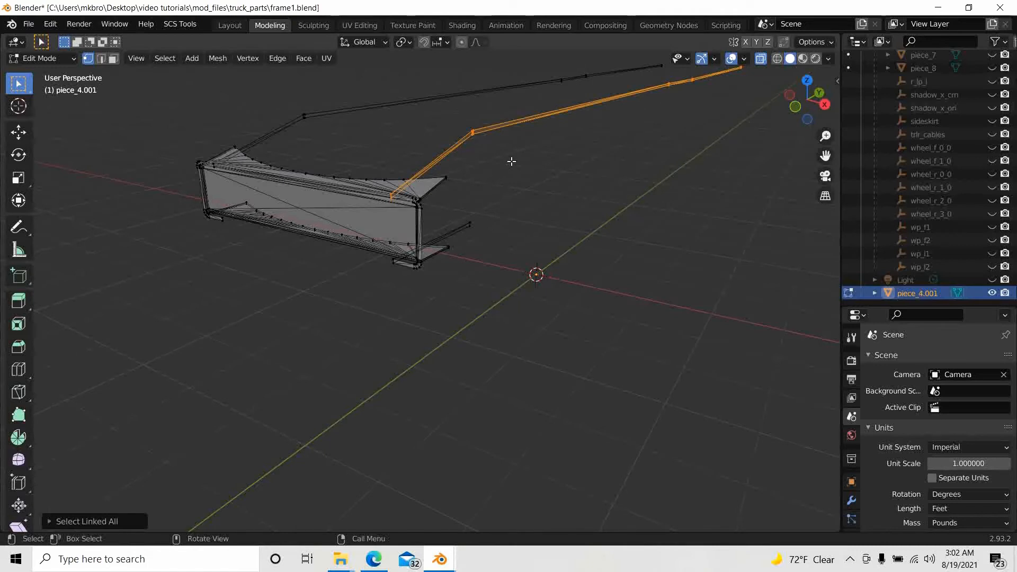
pyautogui.press('x')
pyautogui.click(512, 165)
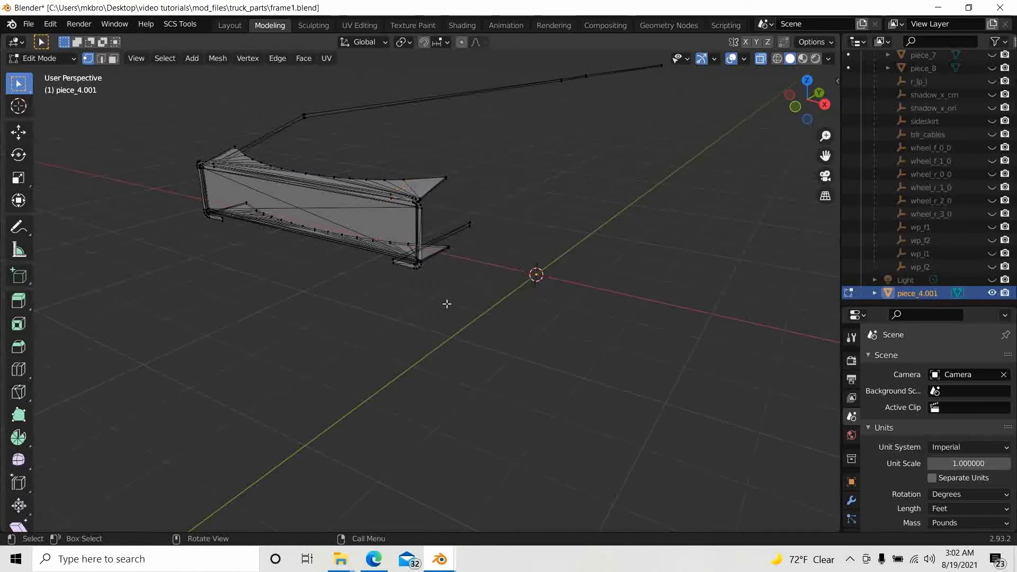
# - Delete the short leftover strip at the lower corner on the same side of the crossmember
pyautogui.moveTo(461, 203); pyautogui.dragTo(481, 246)
pyautogui.hotkey('ctrl', 'l')
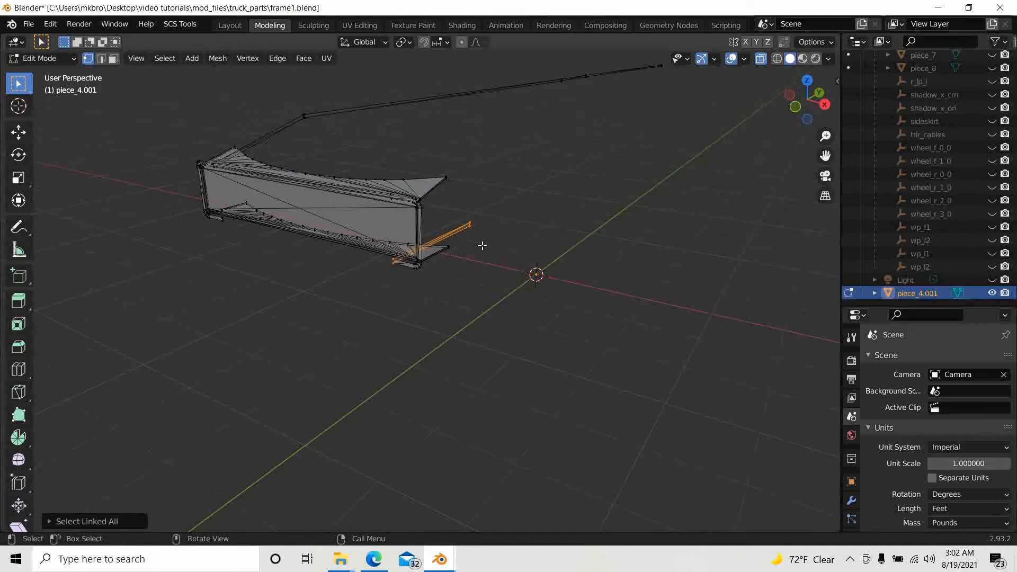
pyautogui.press('x')
pyautogui.click(459, 249)
# - Select all linked geometry of the remaining long strip on the other side of the crossmember
pyautogui.moveTo(610, 303); pyautogui.dragTo(610, 367, button='middle')
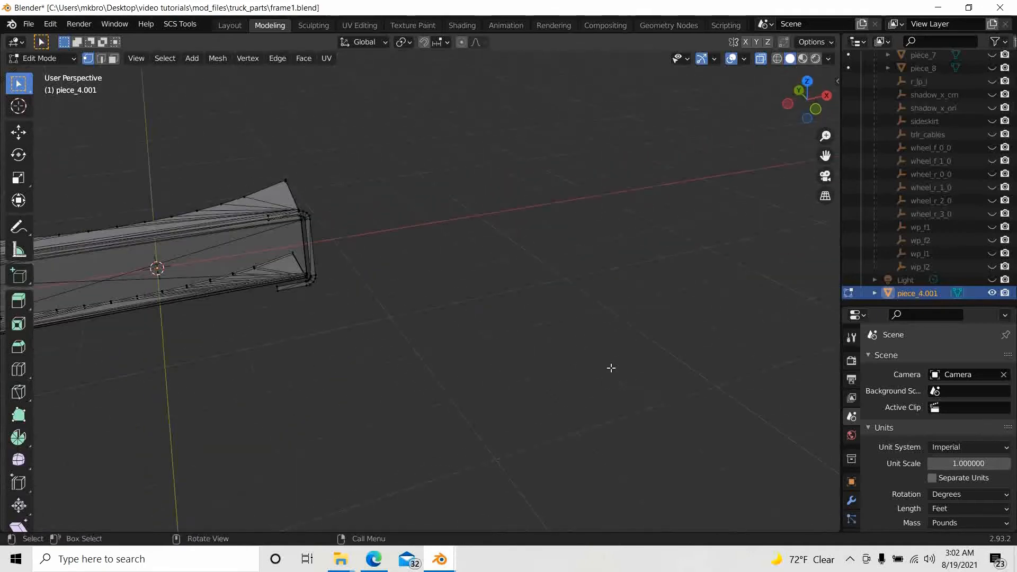
pyautogui.moveTo(285, 373); pyautogui.dragTo(819, 255, button='middle')
pyautogui.scroll(8, 519, 324)
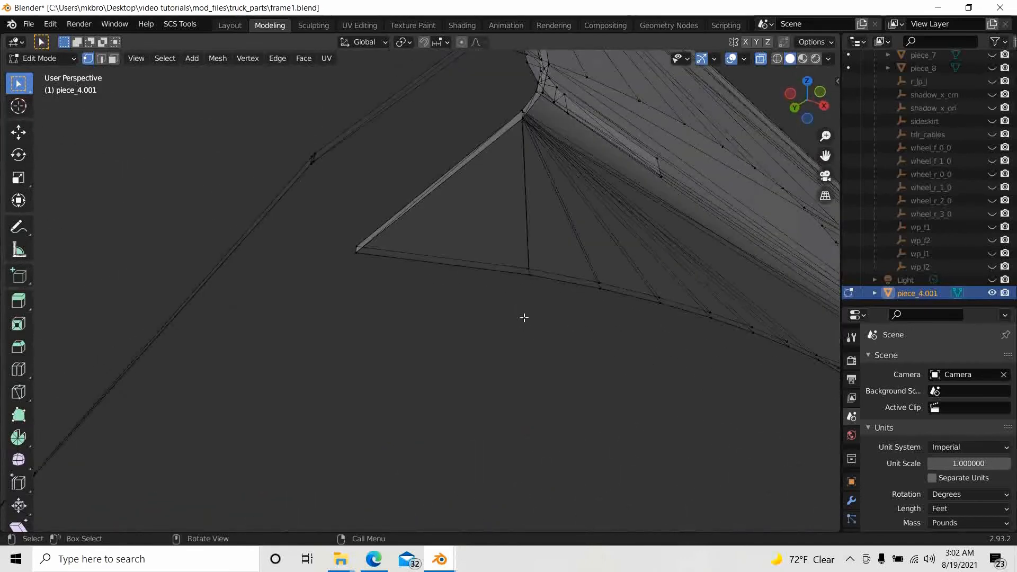
pyautogui.keyDown('shift'); pyautogui.moveTo(536, 325); pyautogui.dragTo(625, 517, button='middle'); pyautogui.keyUp('shift')
pyautogui.keyDown('alt'); pyautogui.click(339, 243); pyautogui.keyUp('alt')
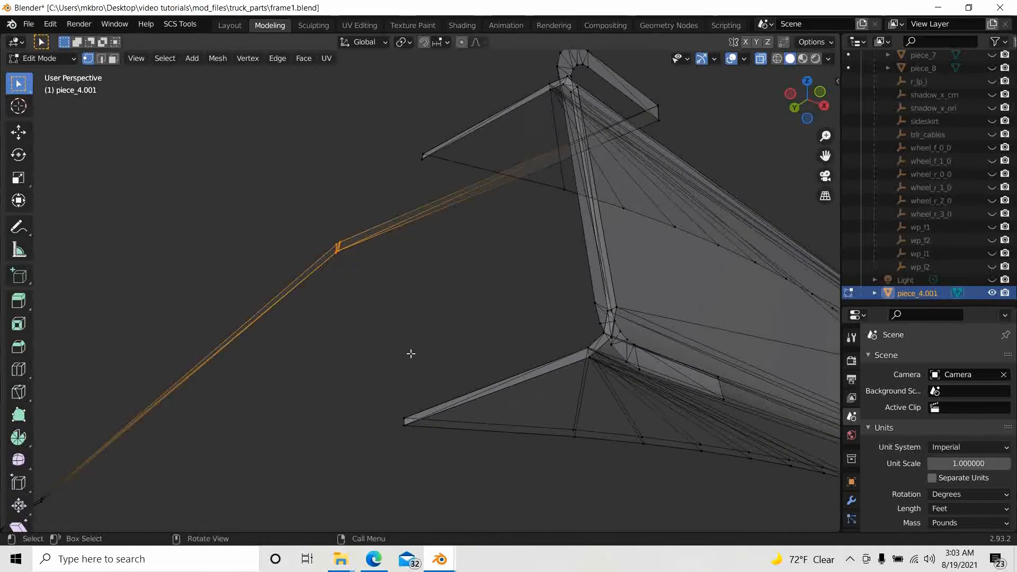
pyautogui.hotkey('ctrl', 'l')
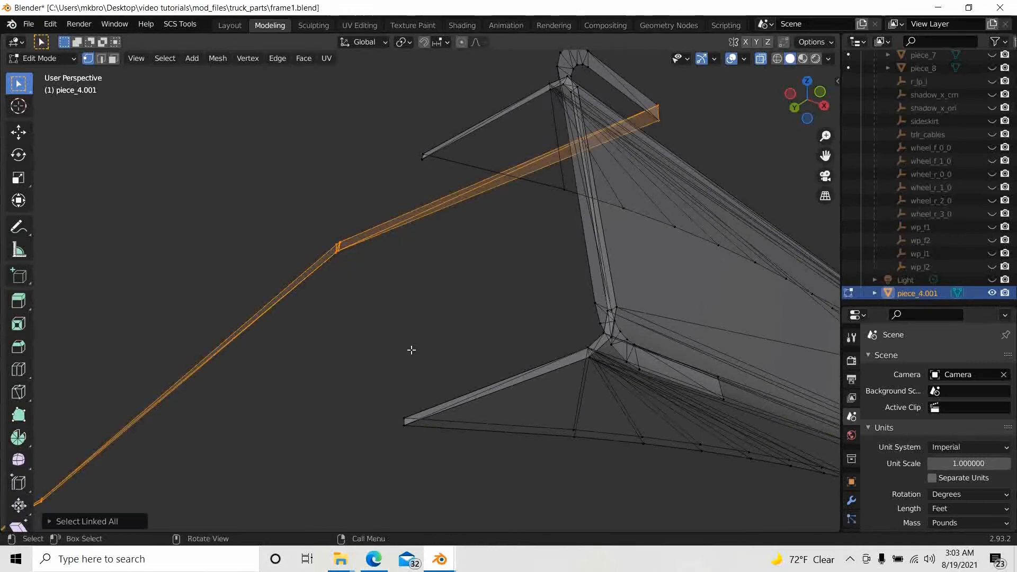
# - Delete the vertices of the selected loose strip and of the linked C-shaped strip outside the bracket's end edge
pyautogui.press('x')
pyautogui.click(413, 351)
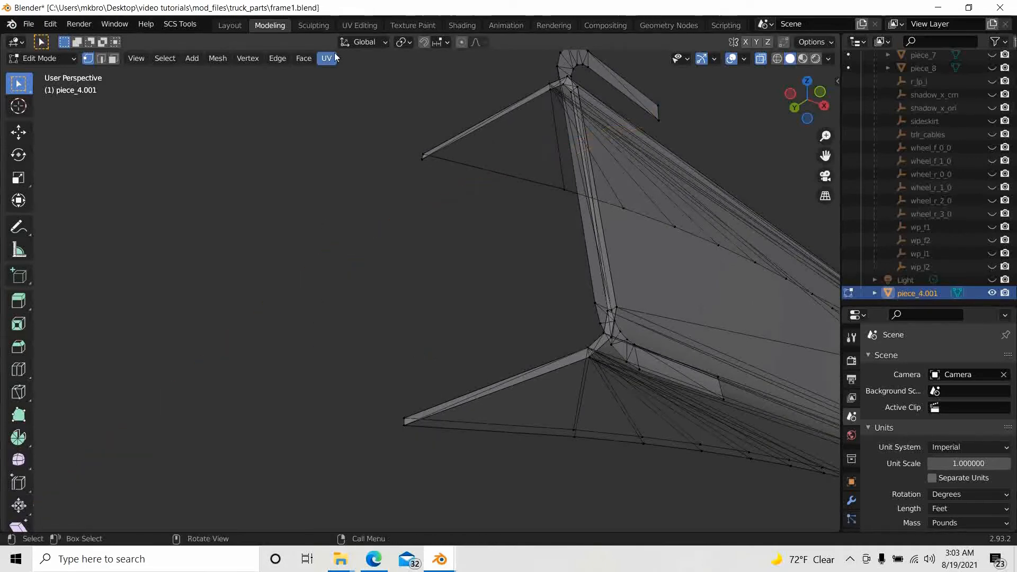
pyautogui.moveTo(594, 372); pyautogui.dragTo(388, 445, button='middle')
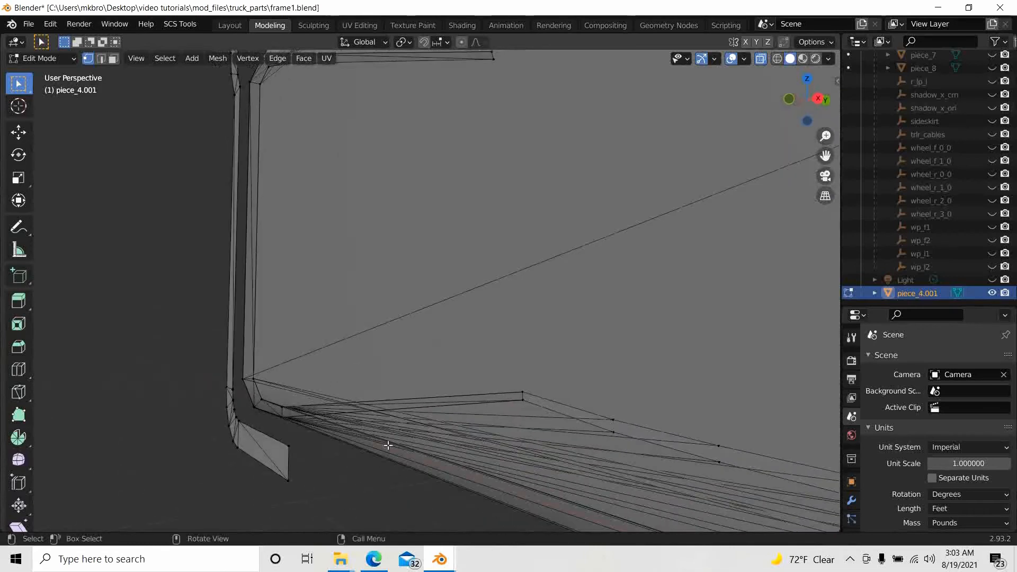
pyautogui.moveTo(258, 427); pyautogui.dragTo(296, 495)
pyautogui.hotkey('ctrl', 'l')
pyautogui.moveTo(345, 269); pyautogui.dragTo(348, 277, button='middle')
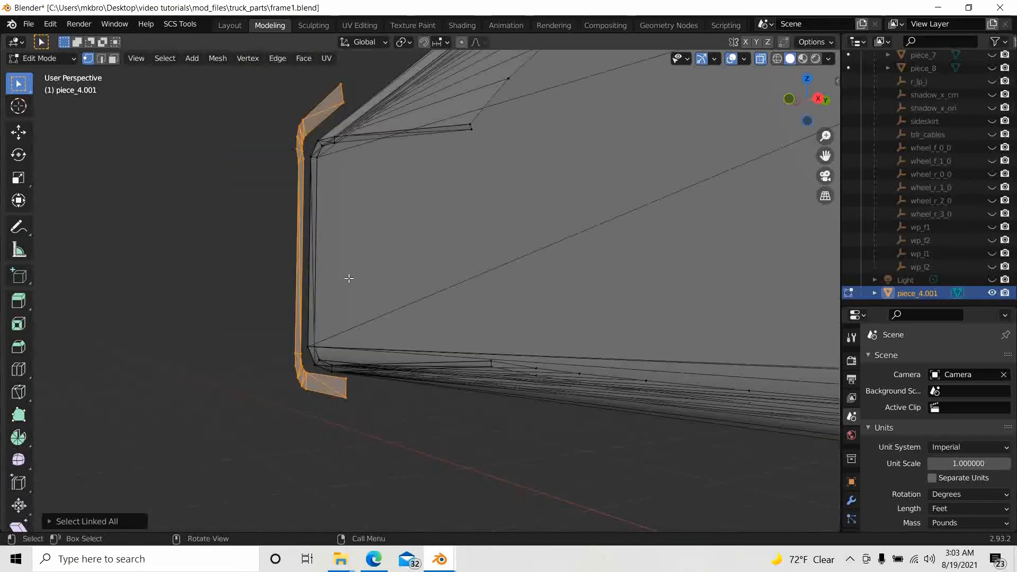
pyautogui.press('x')
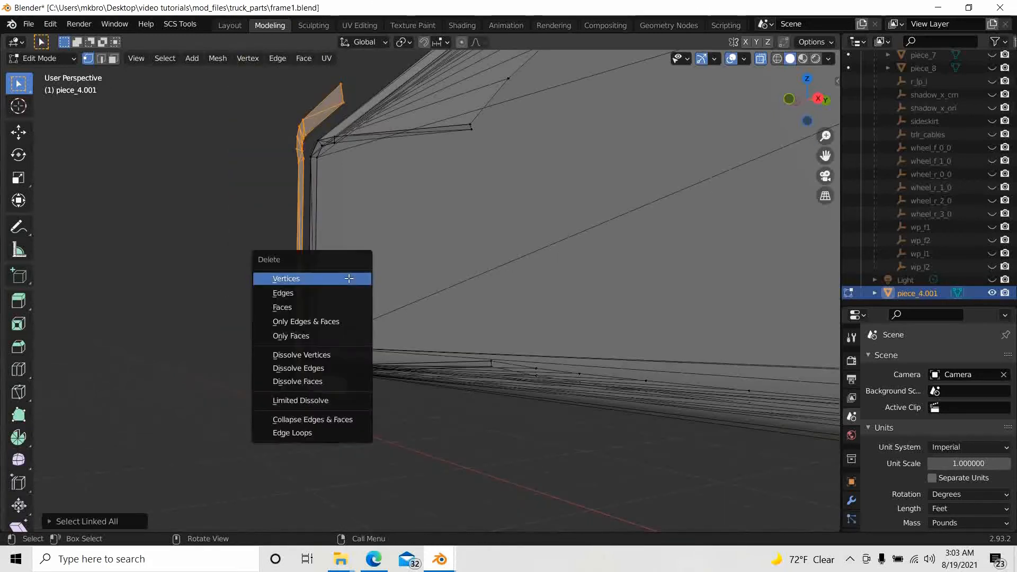
pyautogui.click(349, 278)
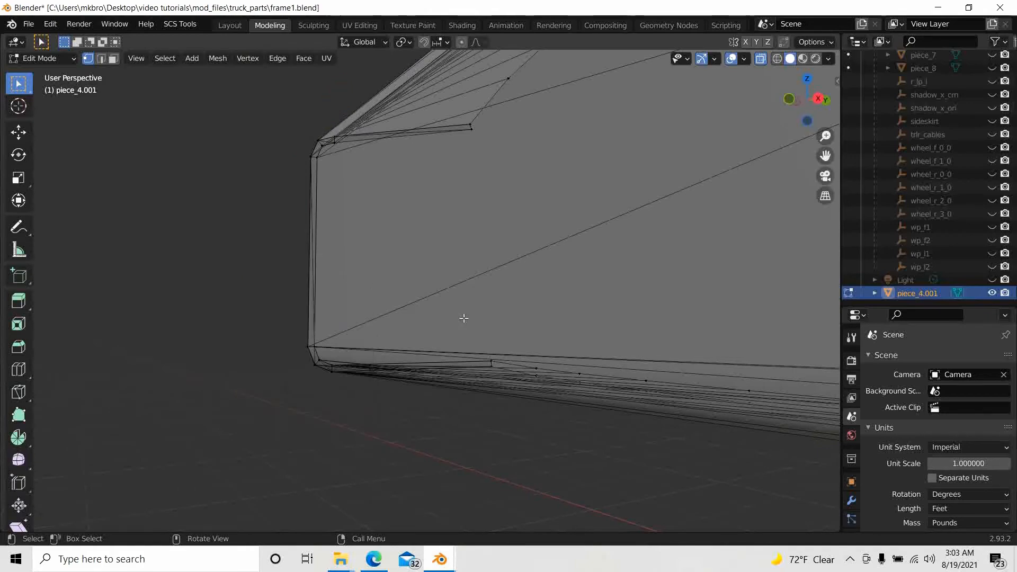
# - Select the remaining detached strip at the bracket's other end with all its linked geometry and delete its vertices
pyautogui.moveTo(463, 318); pyautogui.dragTo(359, 330, button='middle')
pyautogui.scroll(5, 425, 413)
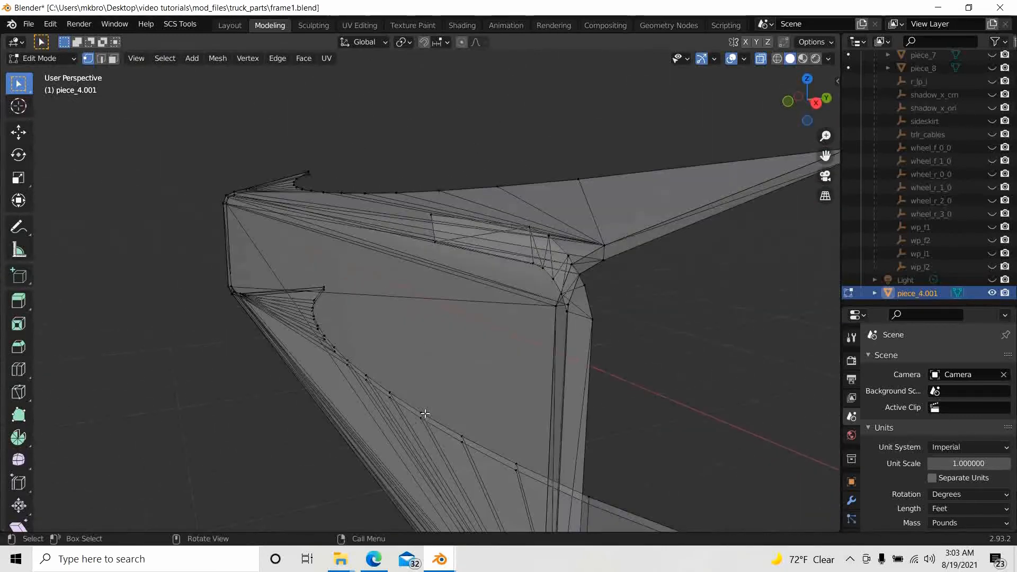
pyautogui.scroll(-8, 425, 414)
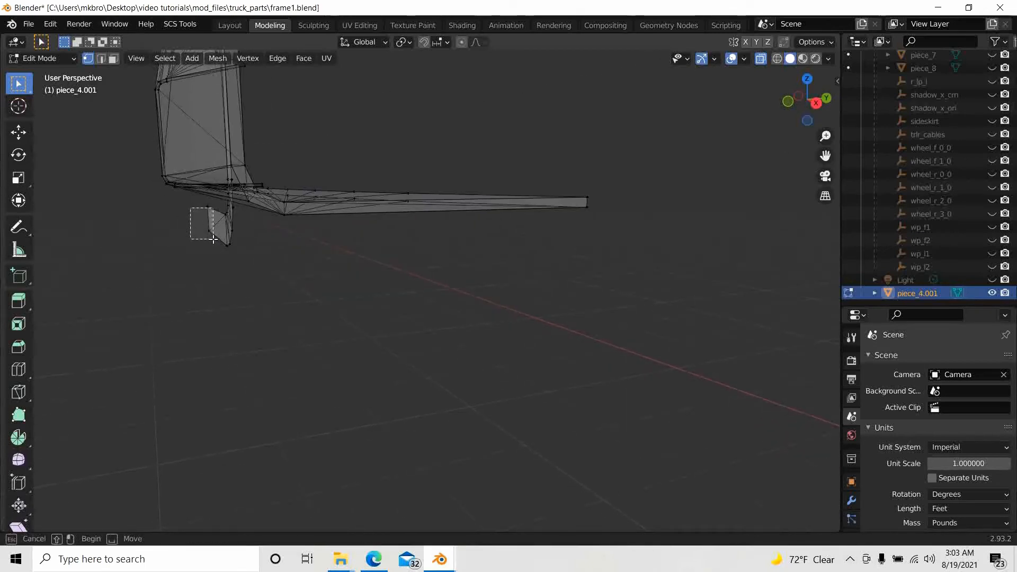
pyautogui.moveTo(213, 238); pyautogui.dragTo(205, 226)
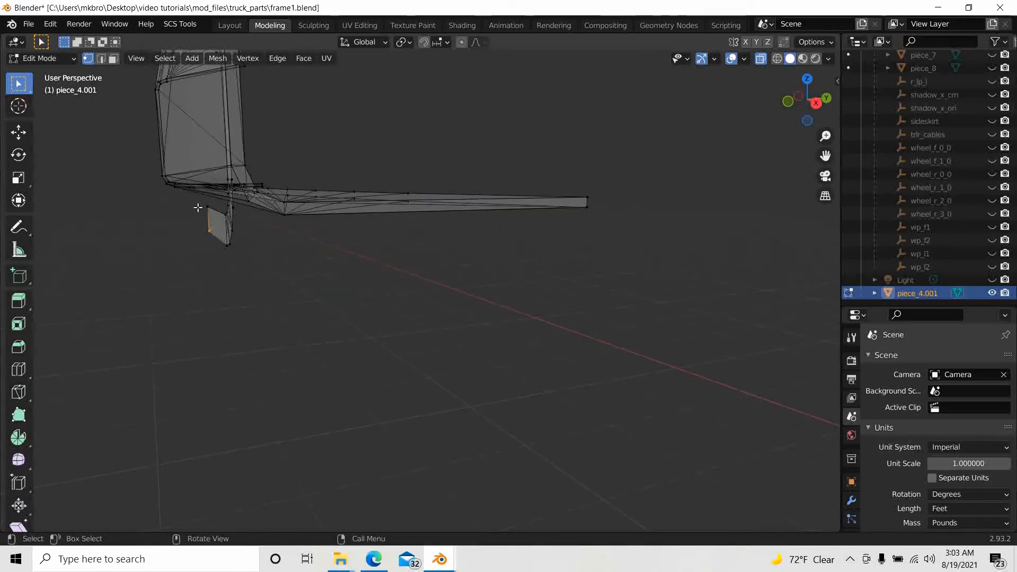
pyautogui.hotkey('ctrl', 'l')
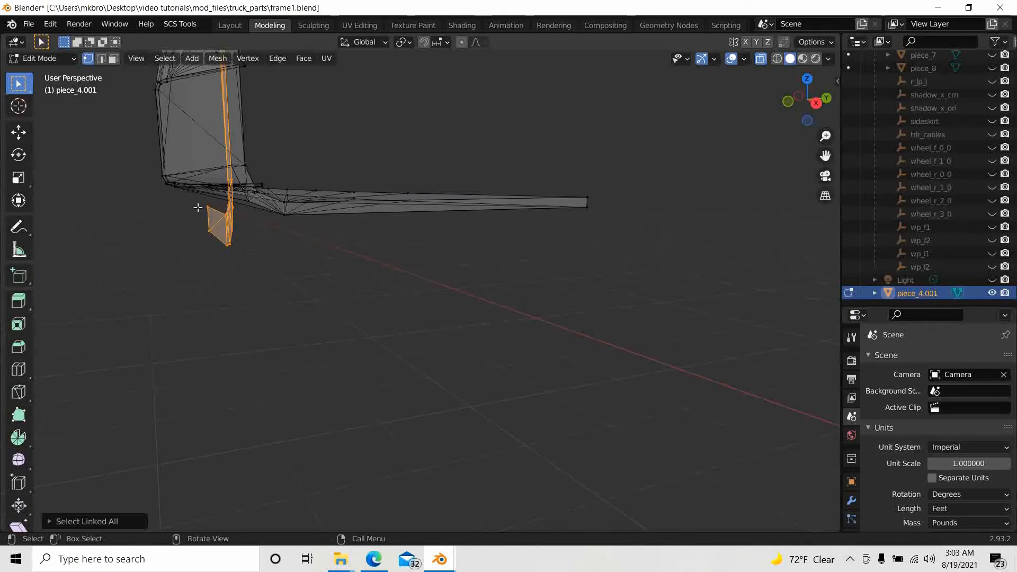
pyautogui.press('x')
pyautogui.click(198, 208)
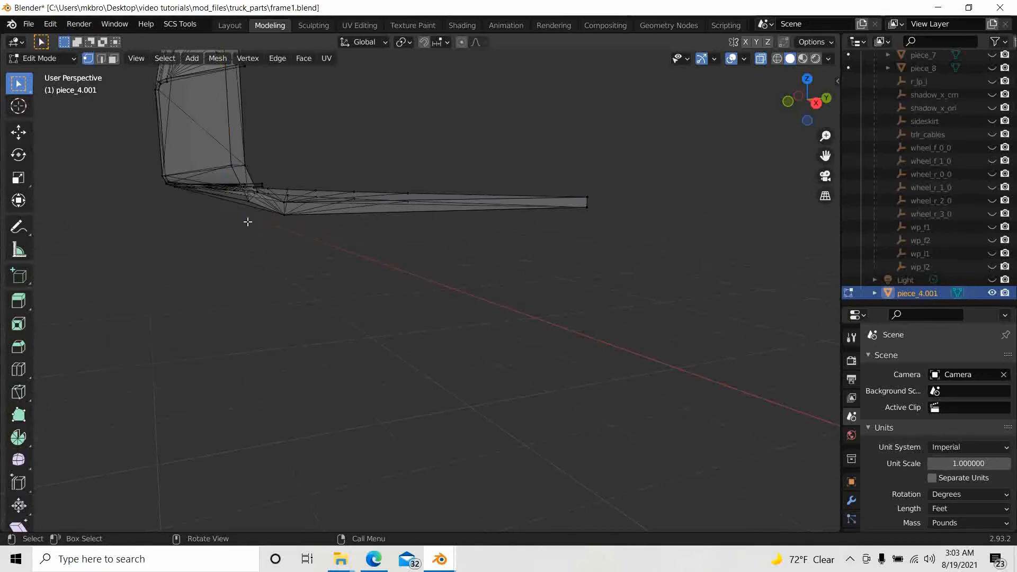
# - Switch the viewport to Material Preview shading and turn off X-ray to display the bracket as a solid
pyautogui.moveTo(247, 221); pyautogui.dragTo(277, 225, button='middle')
pyautogui.scroll(-5, 279, 224)
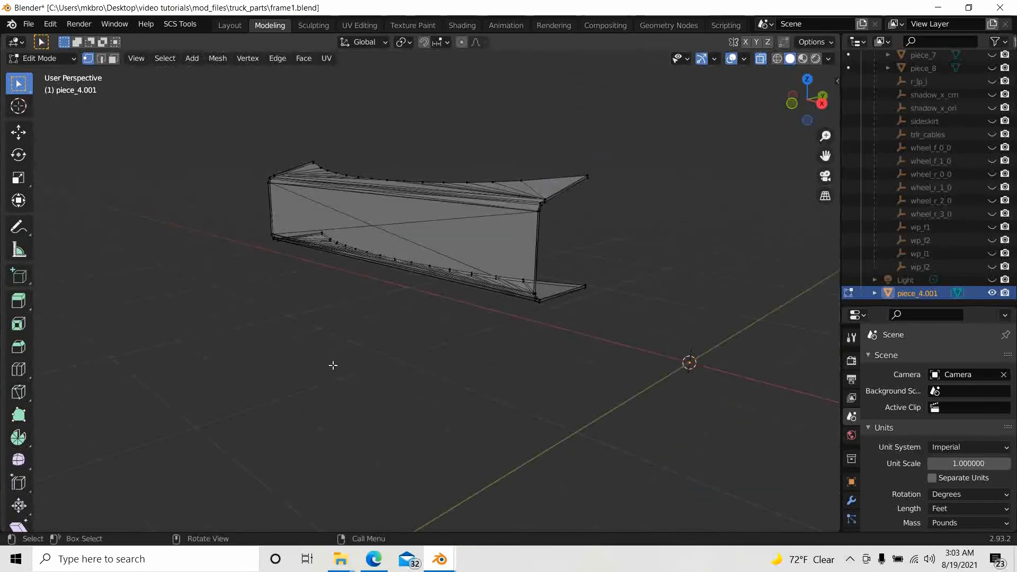
pyautogui.press('z')
pyautogui.click(304, 402)
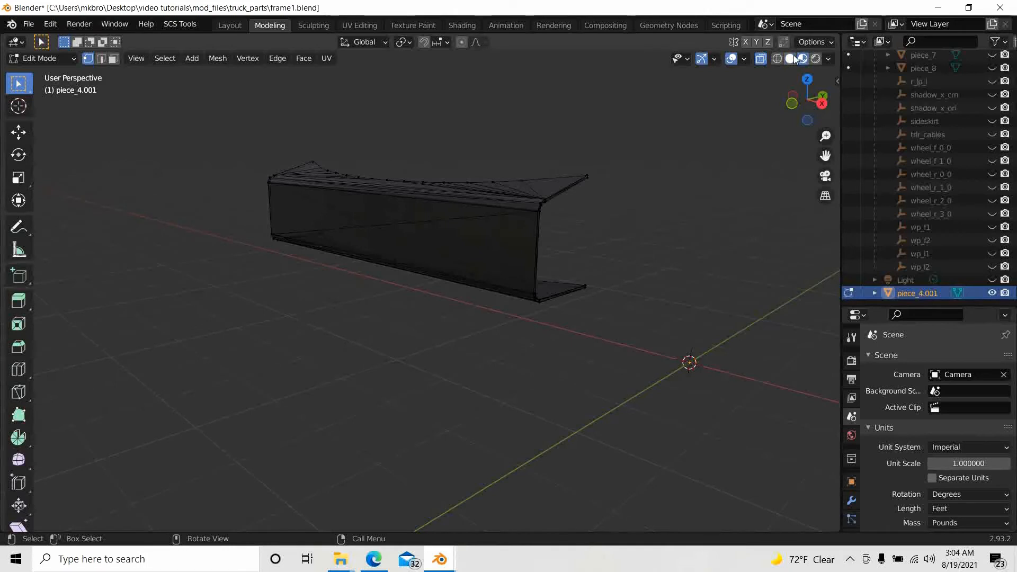
pyautogui.click(757, 60)
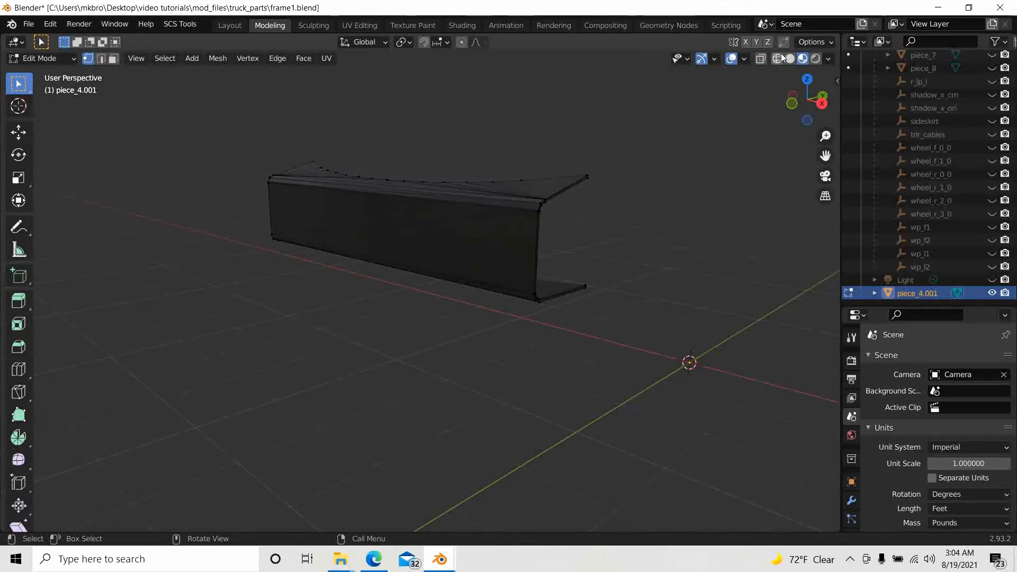
pyautogui.scroll(4, 522, 243)
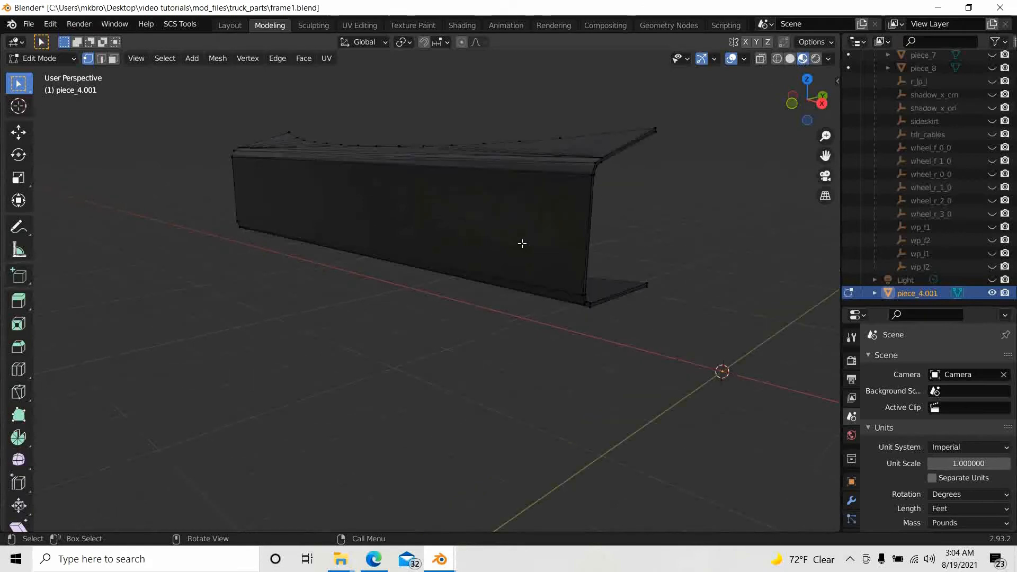
pyautogui.scroll(-2, 523, 242)
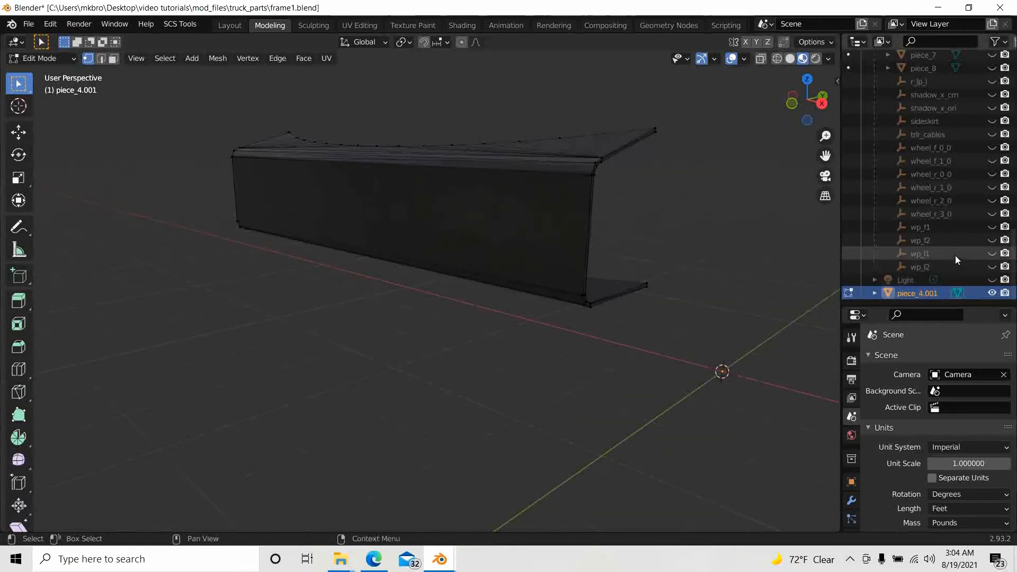
pyautogui.moveTo(630, 283); pyautogui.dragTo(611, 293, button='middle')
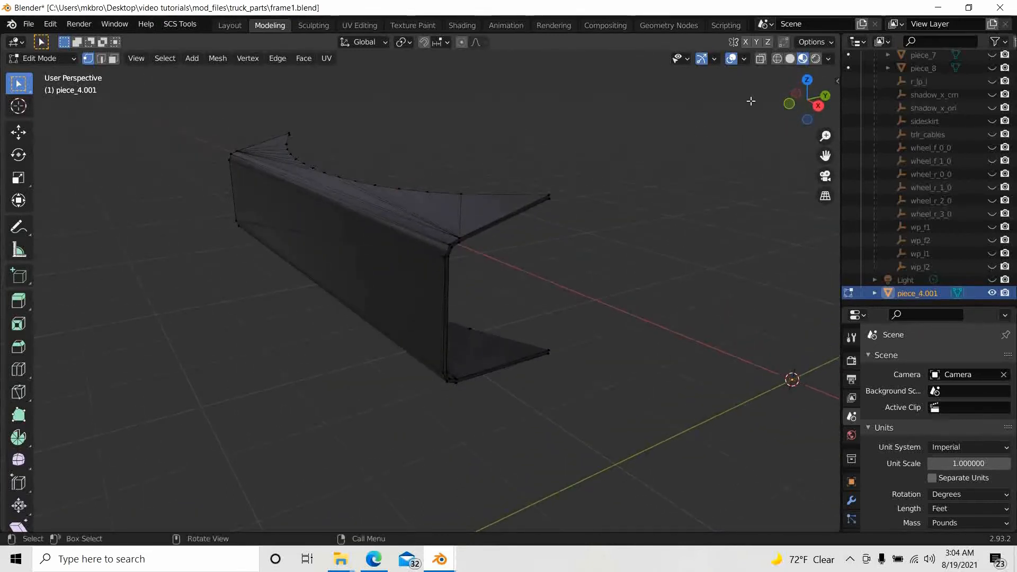
# - Unhide the frame rails piece_0.001, keeping piece_0.002 hidden
pyautogui.scroll(-3, 370, 331)
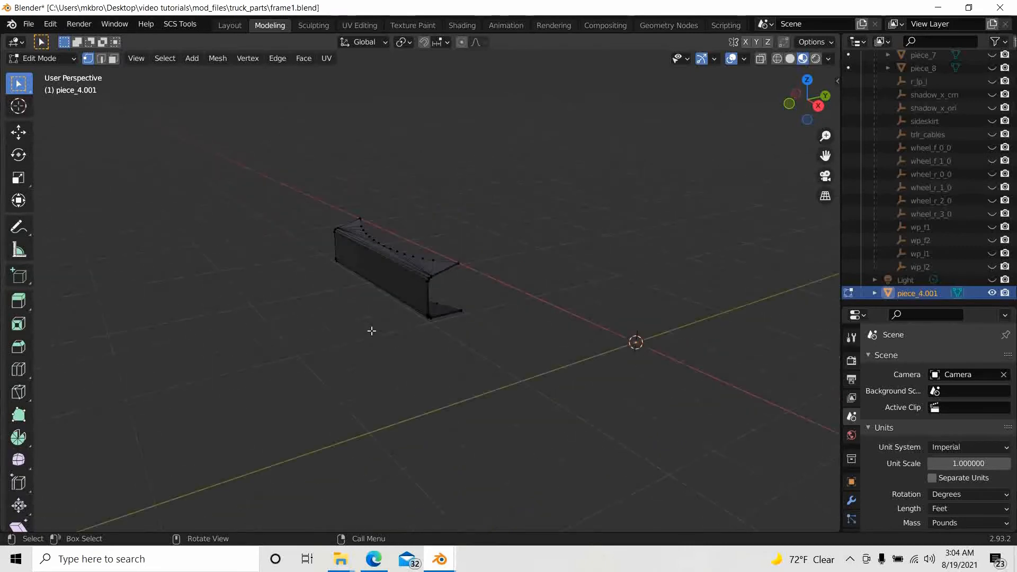
pyautogui.moveTo(370, 331); pyautogui.dragTo(332, 297, button='middle')
pyautogui.scroll(10, 971, 159)
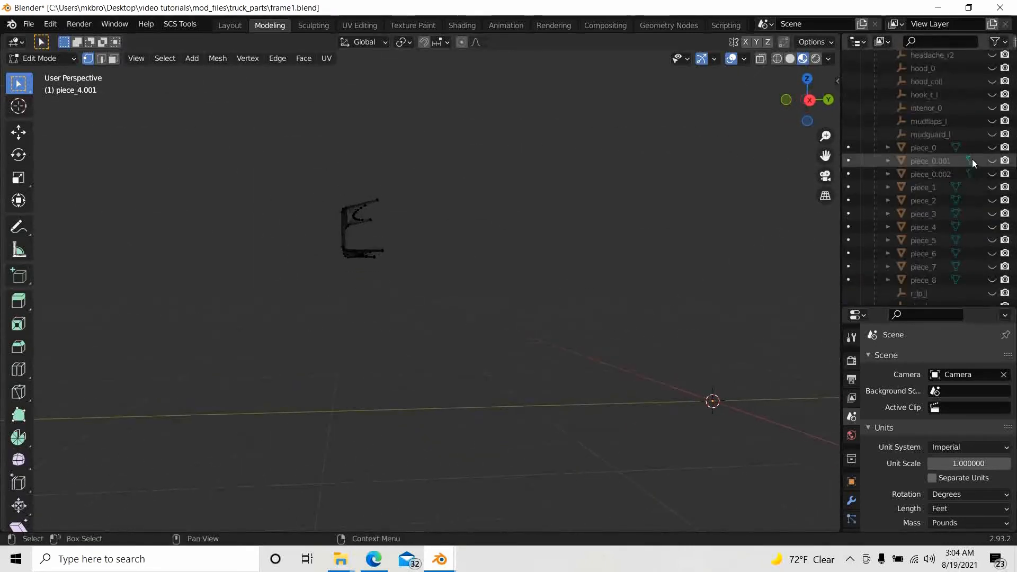
pyautogui.scroll(-4, 959, 157)
pyautogui.click(992, 174)
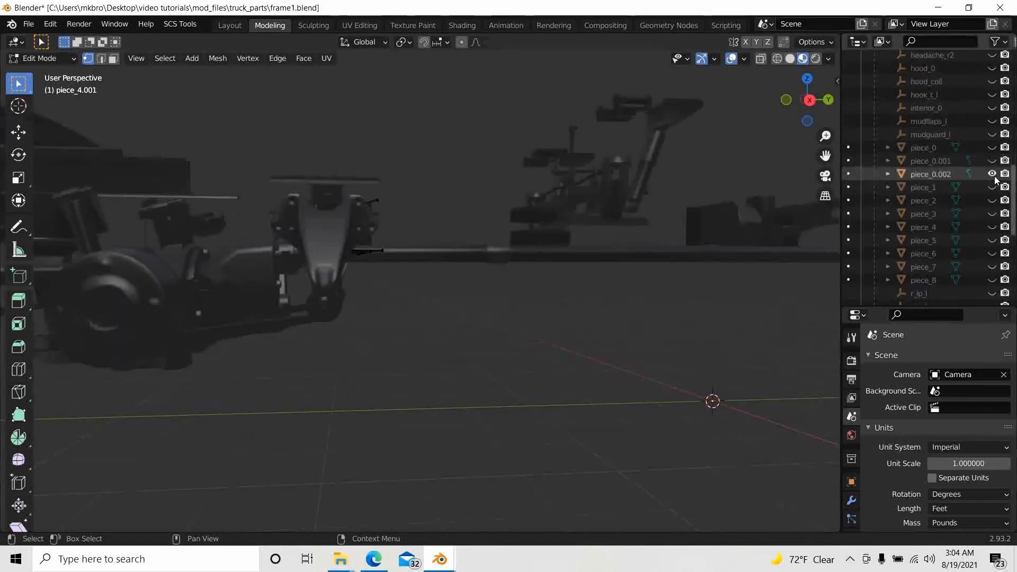
pyautogui.click(992, 174)
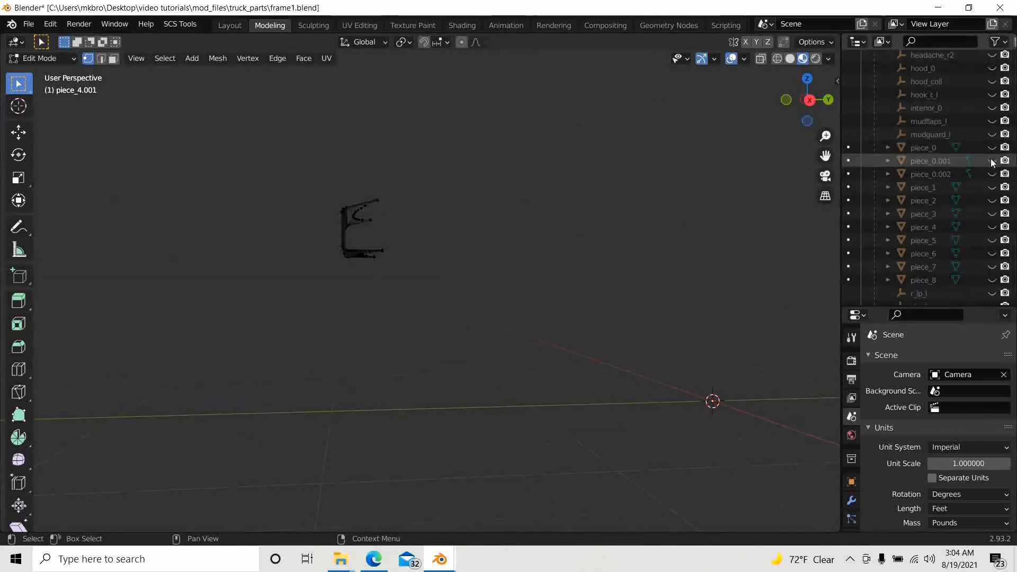
pyautogui.click(992, 161)
# - Examine the frame rails' ends and the bracket's position relative to the rails
pyautogui.scroll(-8, 473, 286)
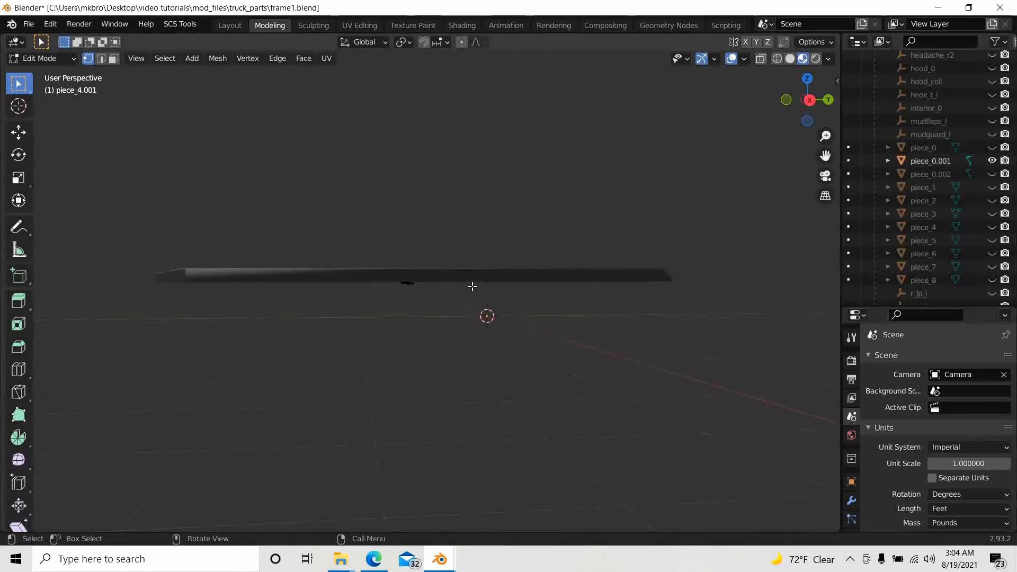
pyautogui.keyDown('shift'); pyautogui.moveTo(162, 350); pyautogui.dragTo(376, 404, button='middle'); pyautogui.keyUp('shift')
pyautogui.scroll(6, 438, 325)
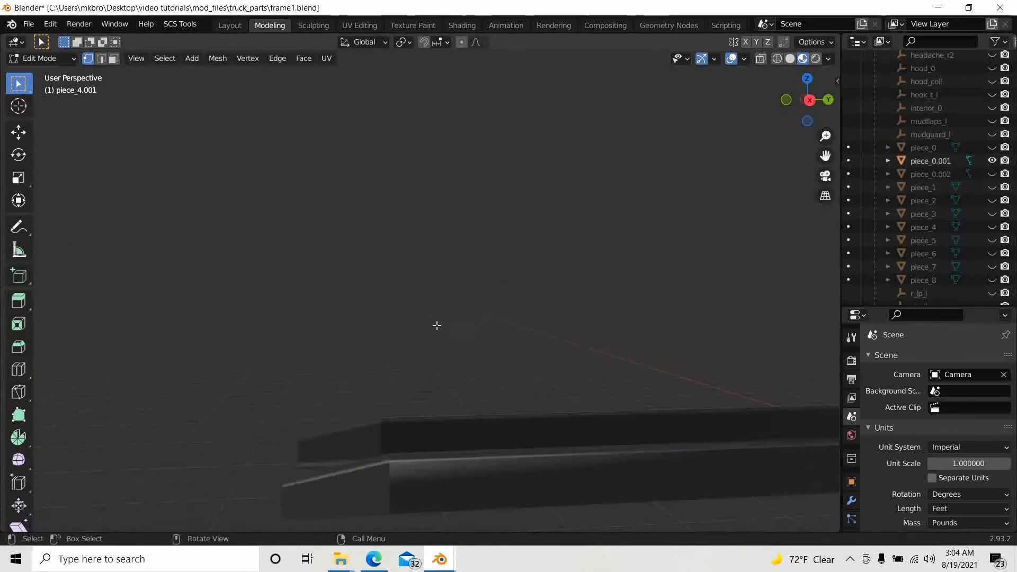
pyautogui.moveTo(430, 433); pyautogui.dragTo(611, 442, button='middle')
pyautogui.scroll(-3, 687, 450)
pyautogui.keyDown('shift'); pyautogui.moveTo(688, 450); pyautogui.dragTo(505, 450, button='middle'); pyautogui.keyUp('shift')
pyautogui.scroll(-5, 934, 185)
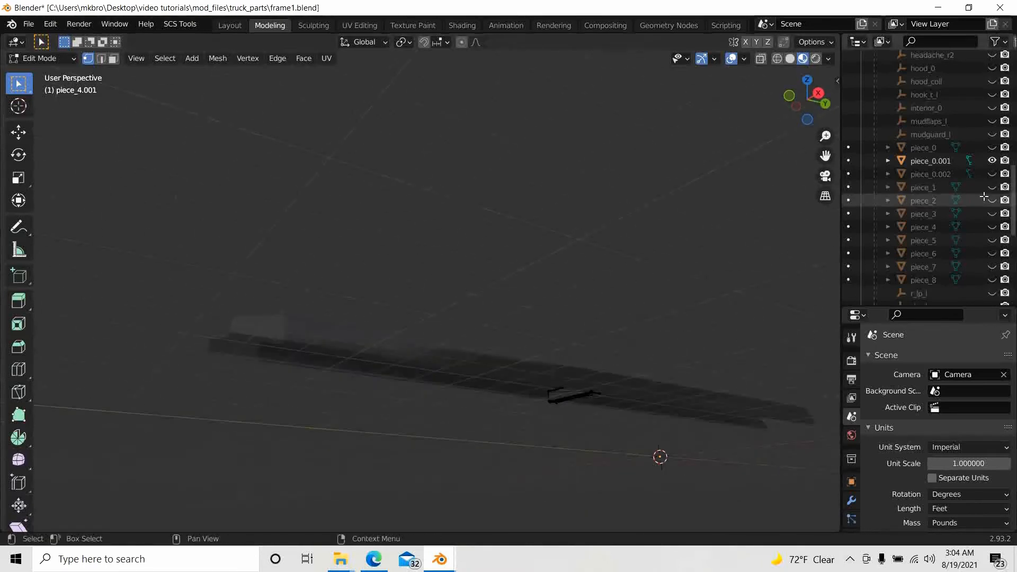
pyautogui.scroll(-5, 935, 186)
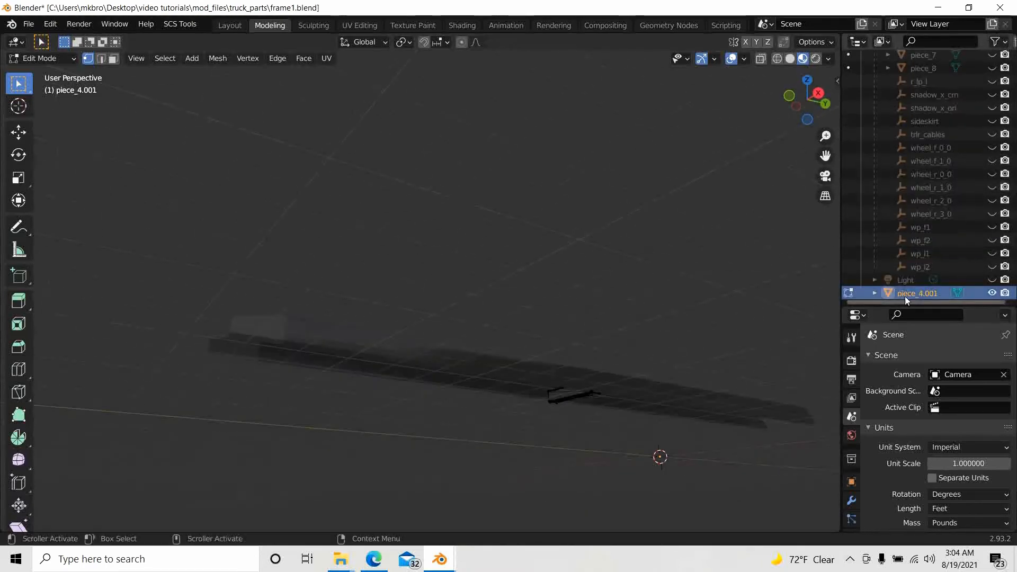
# - Select the visible vertices of the piece_4.001 bracket and align the view to Right Orthographic
pyautogui.moveTo(551, 313); pyautogui.dragTo(590, 308, button='middle')
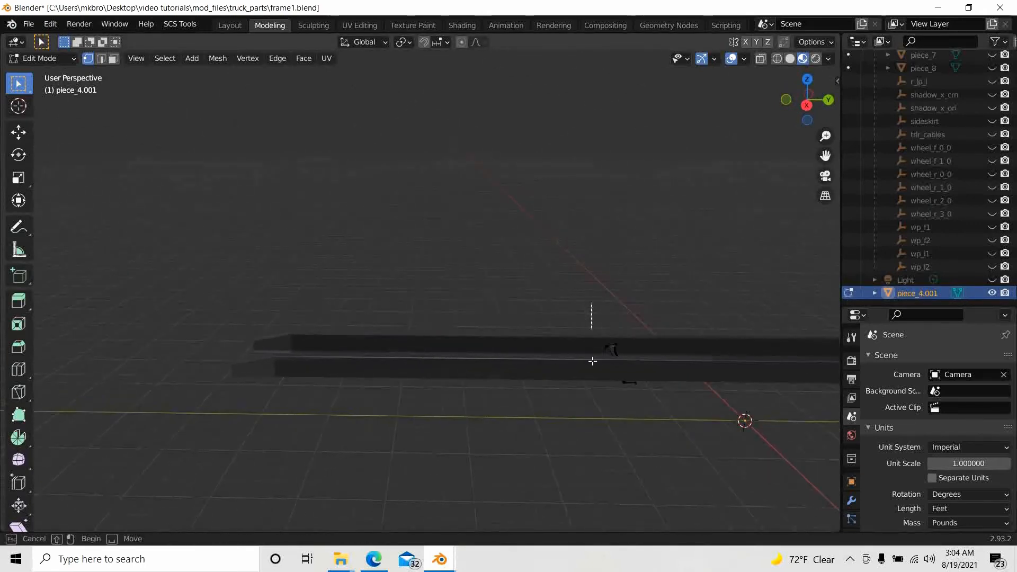
pyautogui.moveTo(590, 302); pyautogui.dragTo(658, 429)
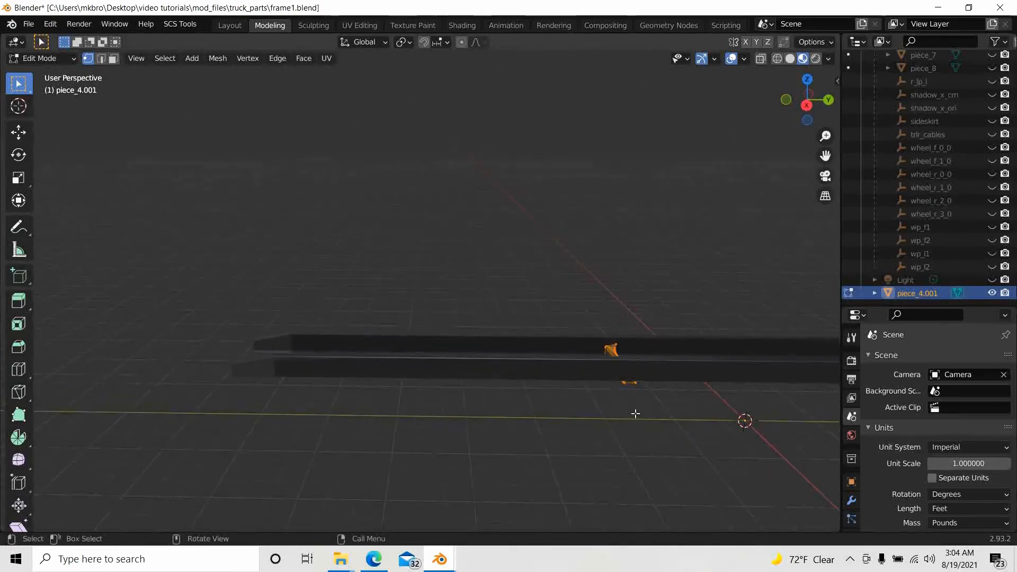
pyautogui.click(806, 105)
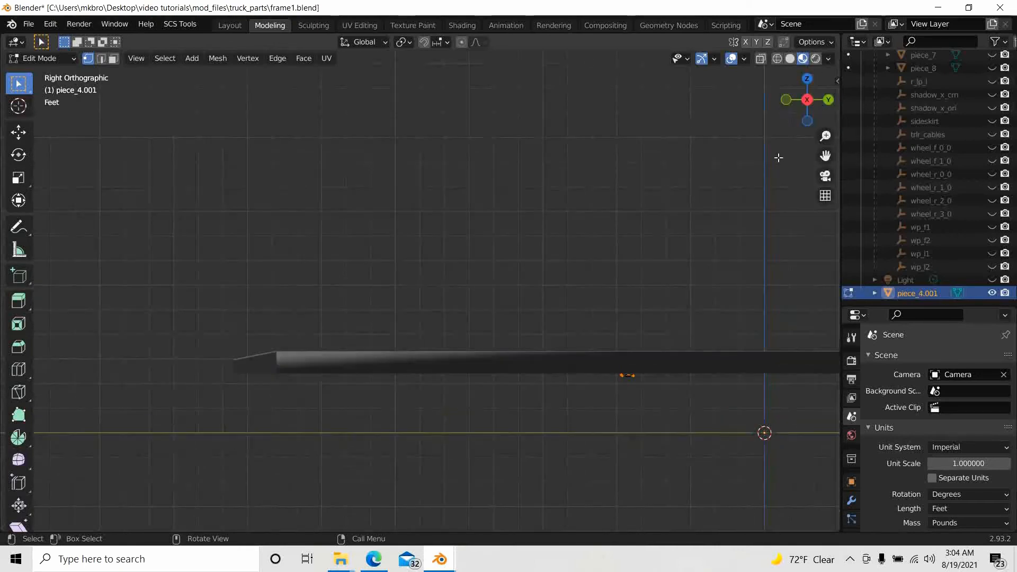
pyautogui.press('g')
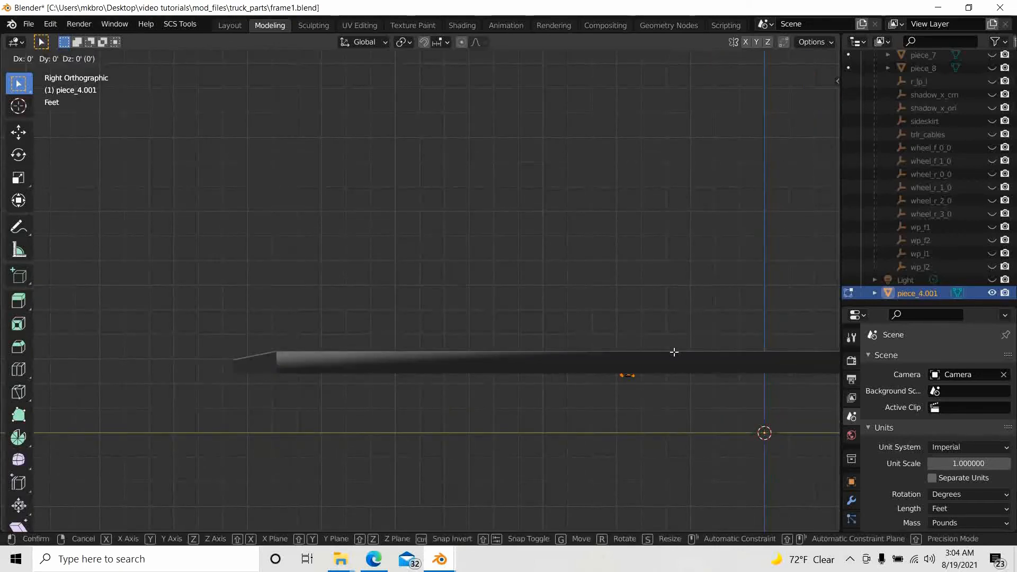
pyautogui.press('y')
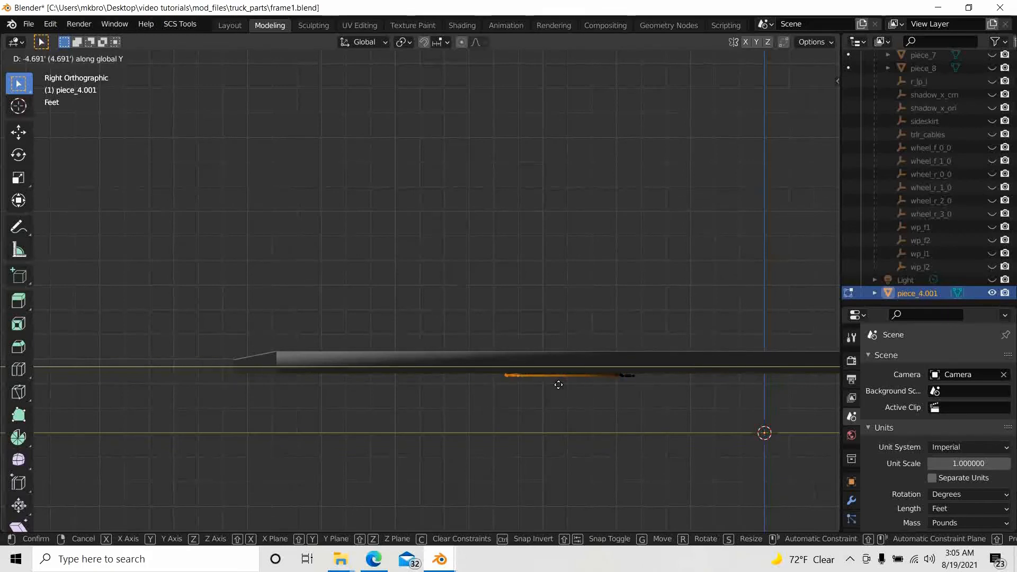
pyautogui.rightClick(585, 395)
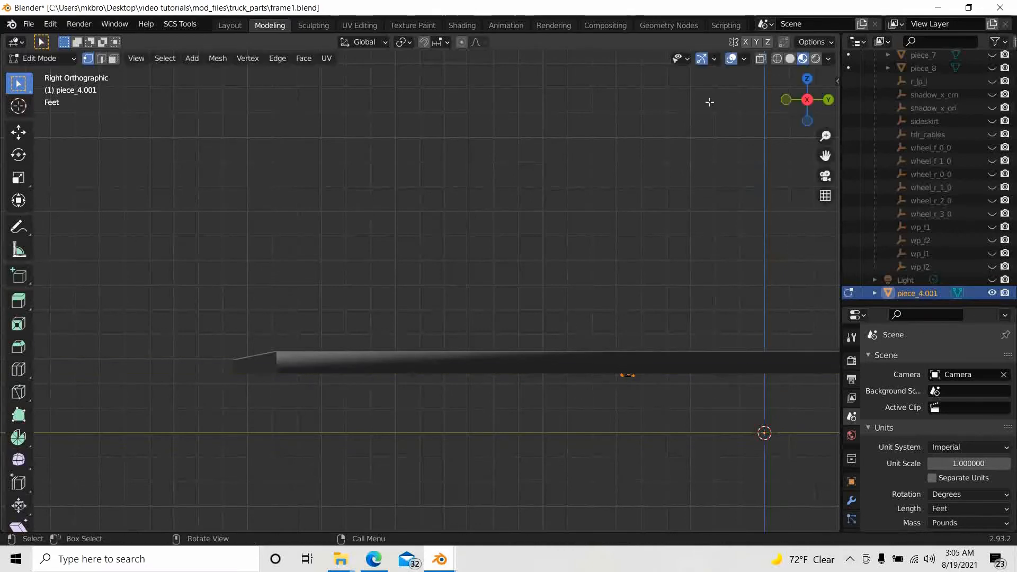
pyautogui.scroll(4, 636, 394)
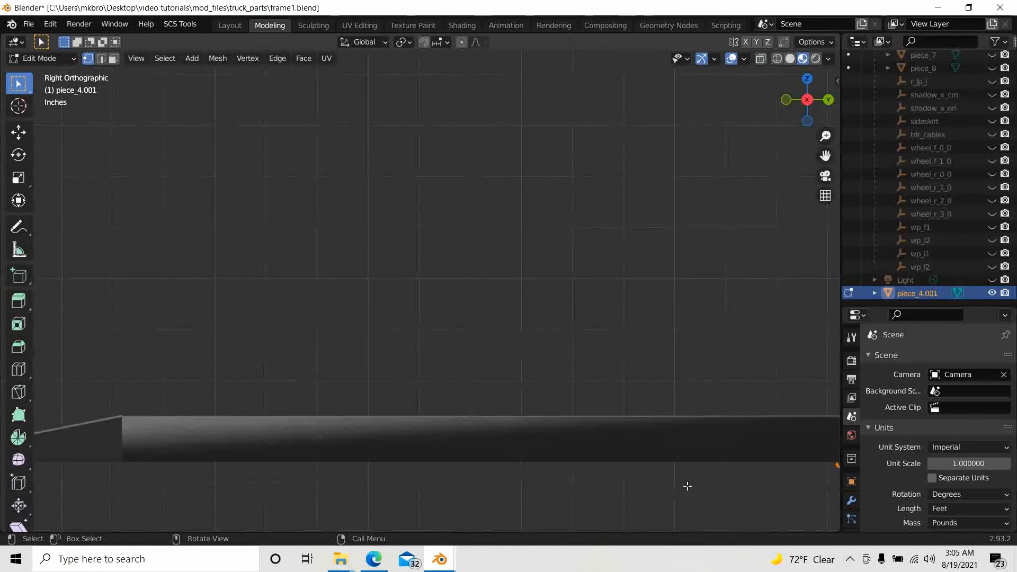
pyautogui.keyDown('shift'); pyautogui.moveTo(665, 471); pyautogui.dragTo(190, 218, button='middle'); pyautogui.keyUp('shift')
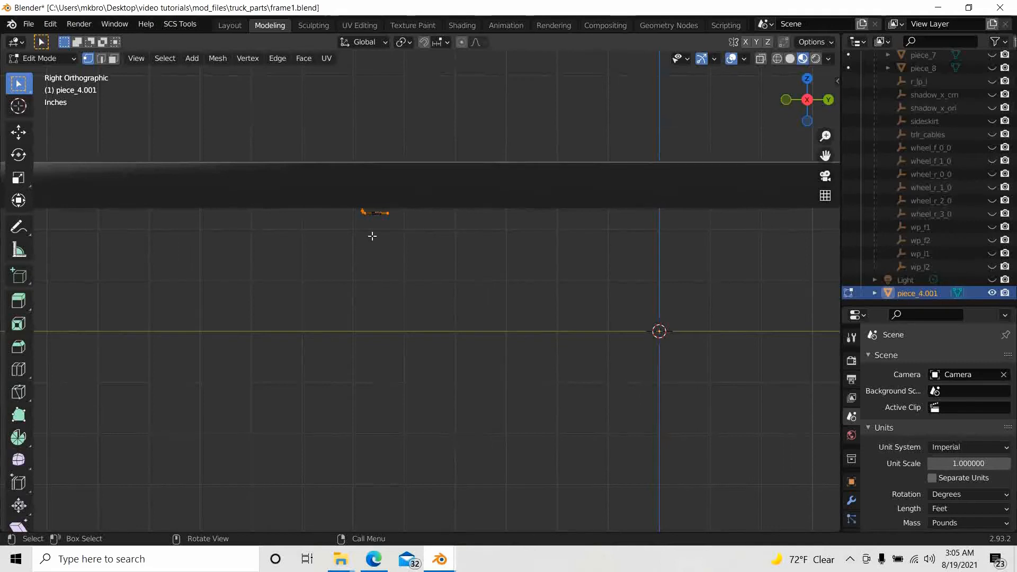
pyautogui.press('g')
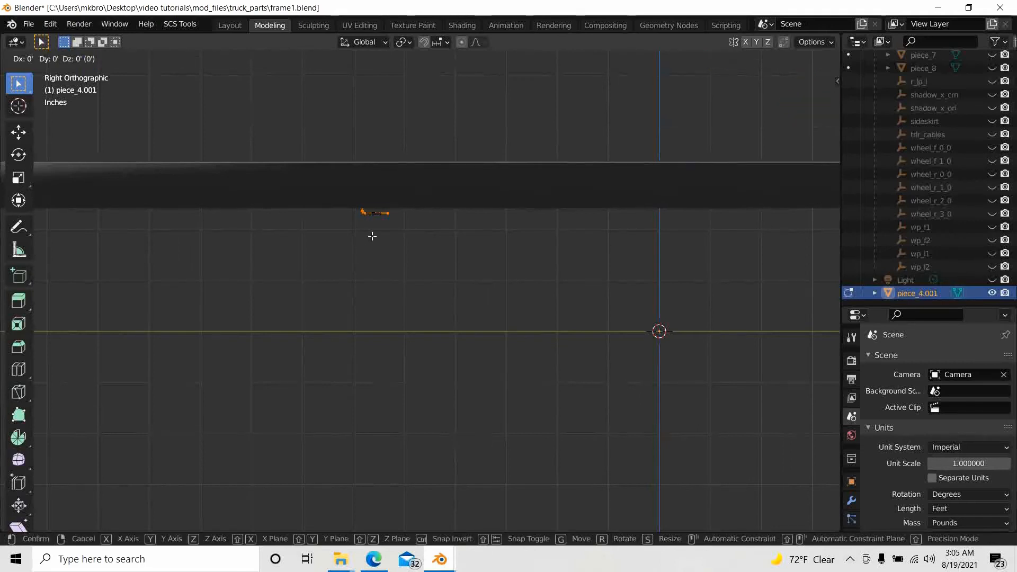
pyautogui.press('y')
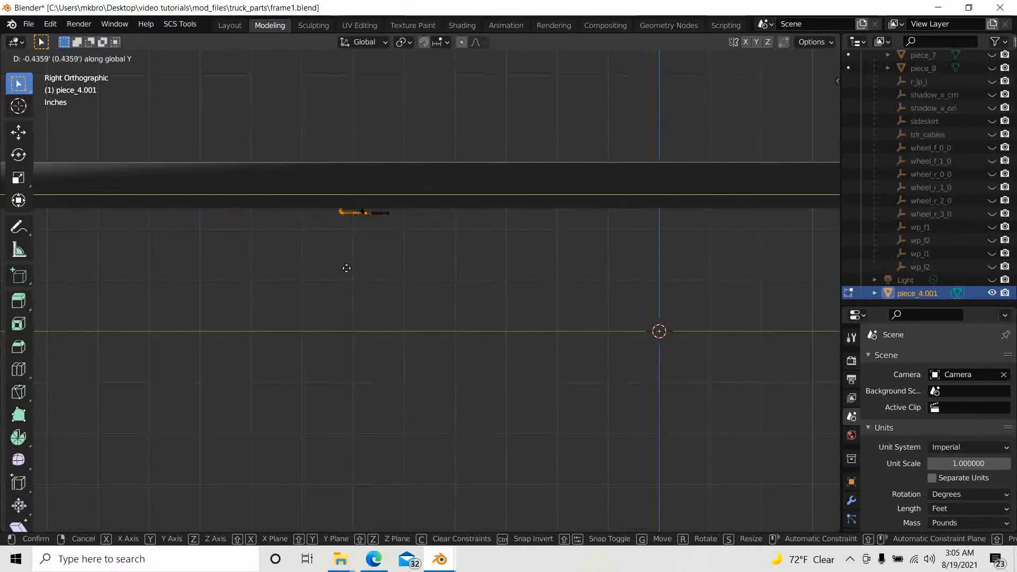
pyautogui.press('Escape')
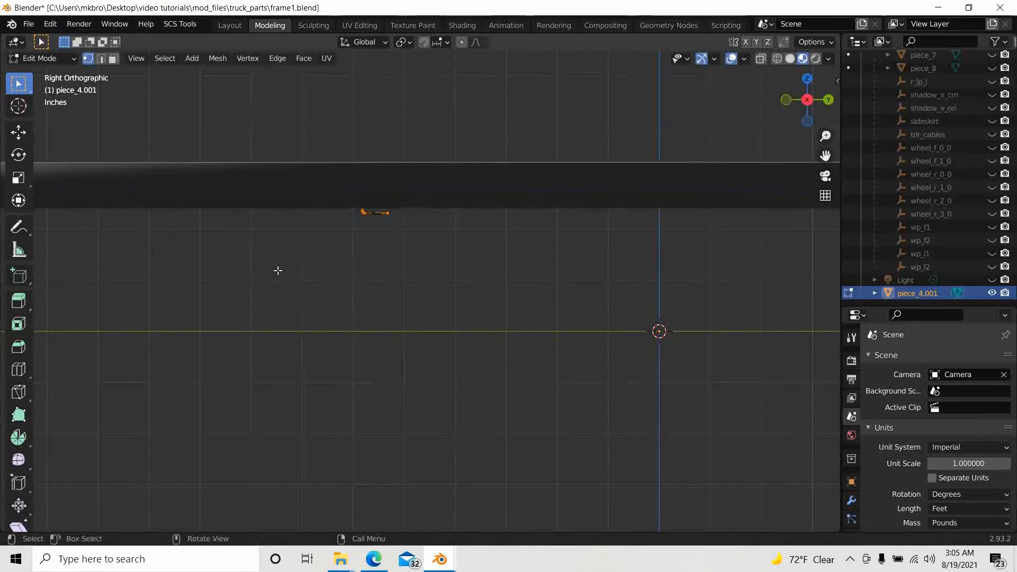
# - Turn on X-ray, select all of the bracket's vertices, and move them along Y to the tapered end of the frame rails
pyautogui.click(760, 60)
pyautogui.moveTo(340, 138)
pyautogui.mouseDown()
pyautogui.moveTo(415, 254)
pyautogui.moveTo(431, 255)
pyautogui.mouseUp()
pyautogui.scroll(-3, 373, 261)
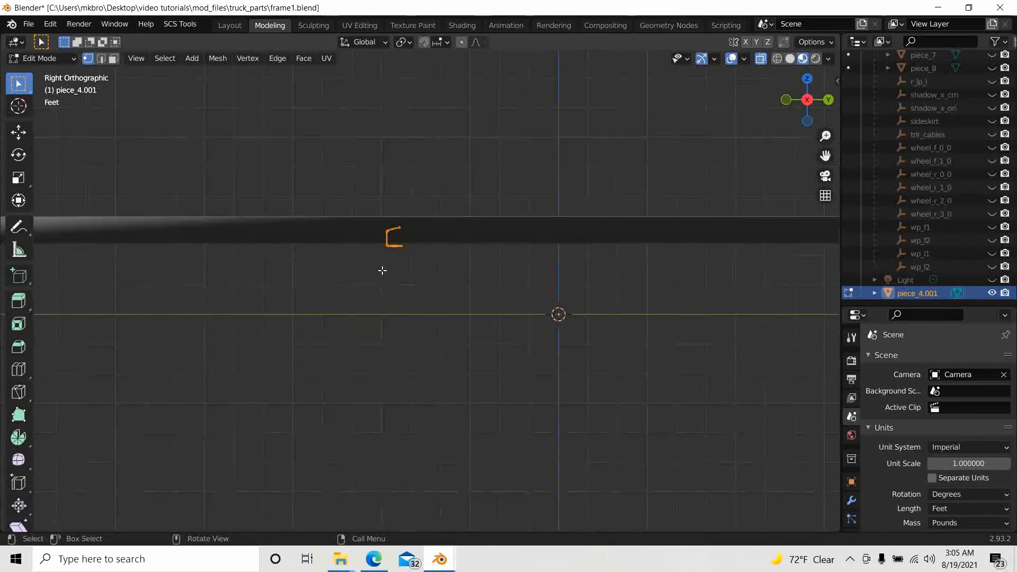
pyautogui.keyDown('shift'); pyautogui.moveTo(388, 268); pyautogui.dragTo(693, 275, button='middle'); pyautogui.keyUp('shift')
pyautogui.press('g')
pyautogui.press('y')
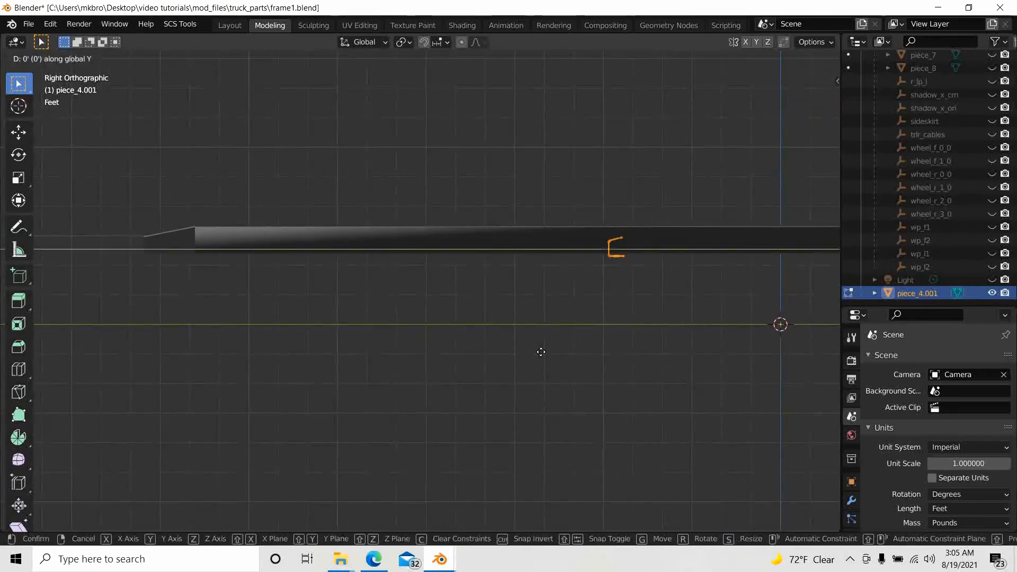
pyautogui.click(76, 331)
# - Raise the bracket about 0.12 ft along Z so its profile fits within the rails' tapered end in side view
pyautogui.moveTo(227, 338); pyautogui.dragTo(311, 345, button='middle')
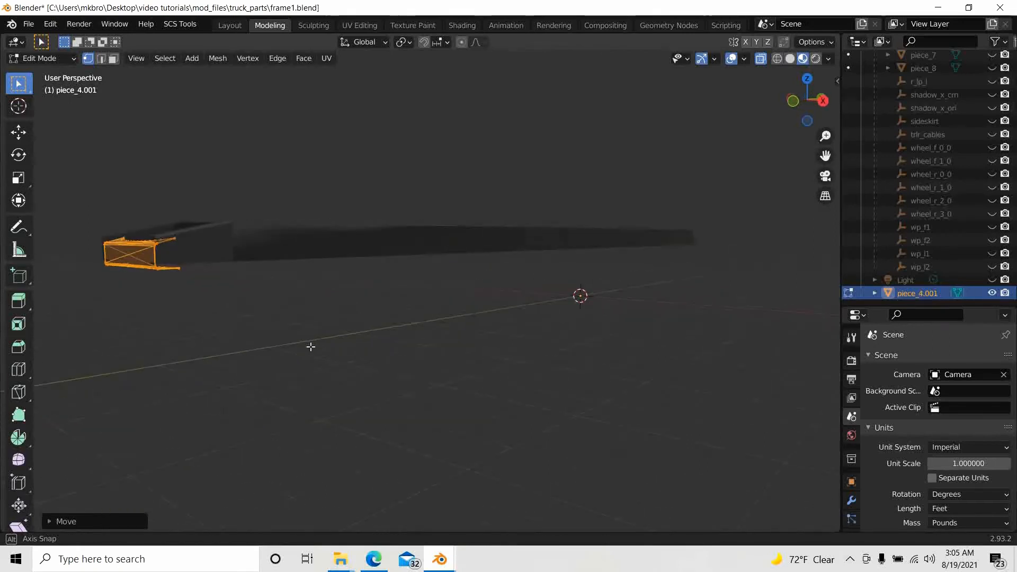
pyautogui.click(822, 99)
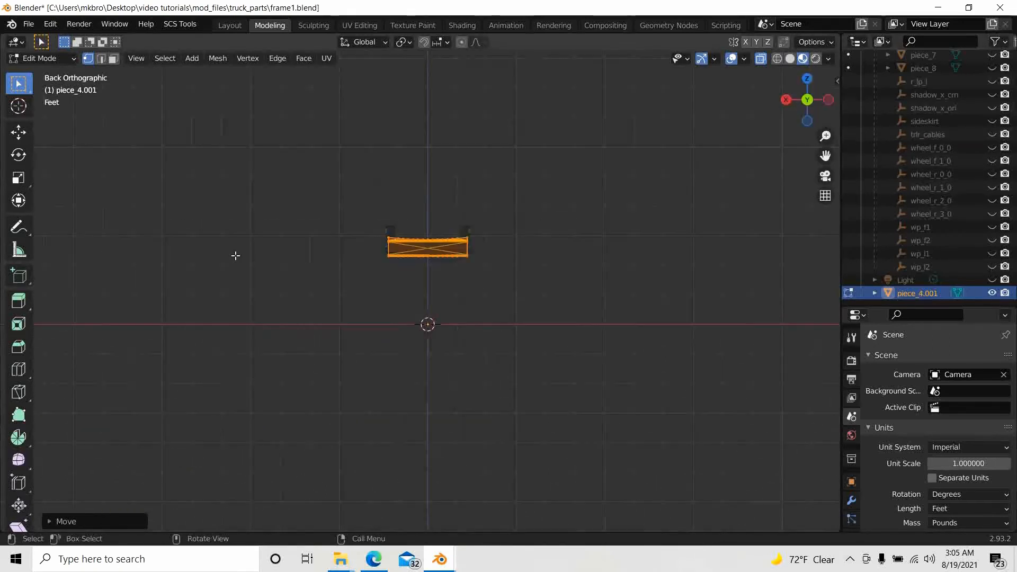
pyautogui.click(786, 101)
pyautogui.scroll(4, 122, 282)
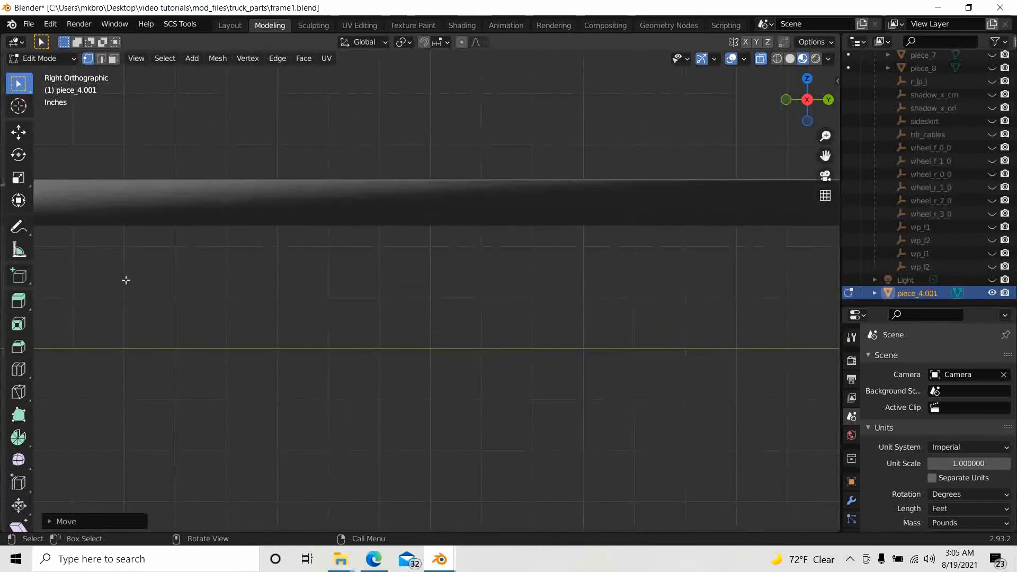
pyautogui.keyDown('shift'); pyautogui.moveTo(126, 280); pyautogui.dragTo(733, 309, button='middle'); pyautogui.keyUp('shift')
pyautogui.scroll(5, 521, 309)
pyautogui.keyDown('shift'); pyautogui.moveTo(603, 328); pyautogui.dragTo(386, 329, button='middle'); pyautogui.keyUp('shift')
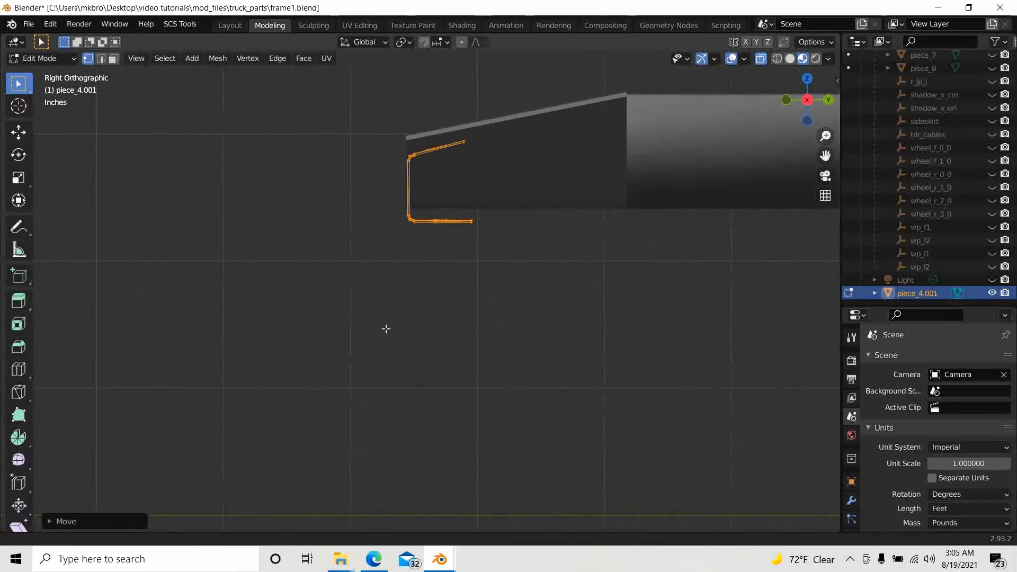
pyautogui.scroll(2, 463, 325)
pyautogui.keyDown('shift'); pyautogui.moveTo(467, 317); pyautogui.dragTo(409, 411, button='middle'); pyautogui.keyUp('shift')
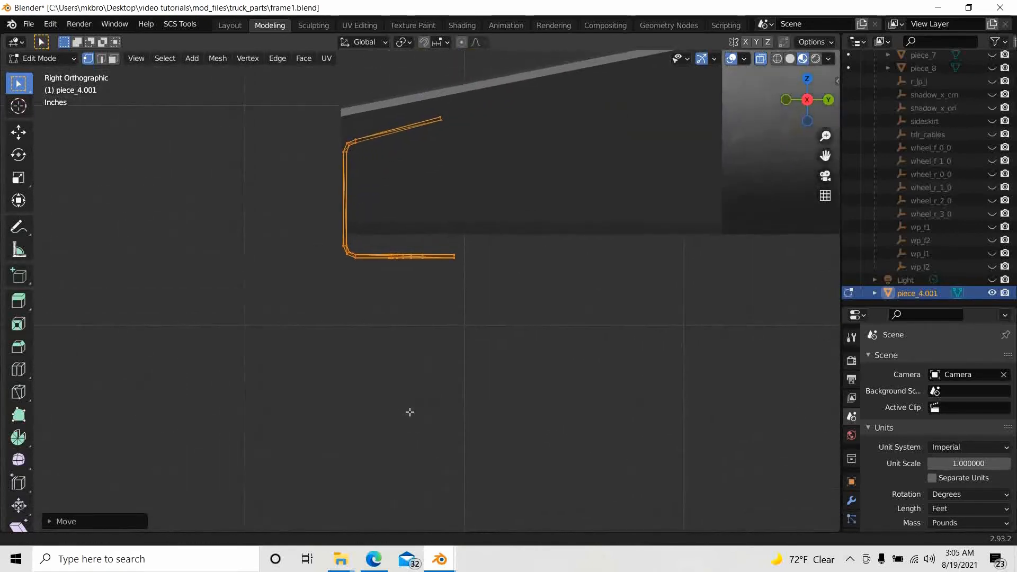
pyautogui.press('g')
pyautogui.press('z')
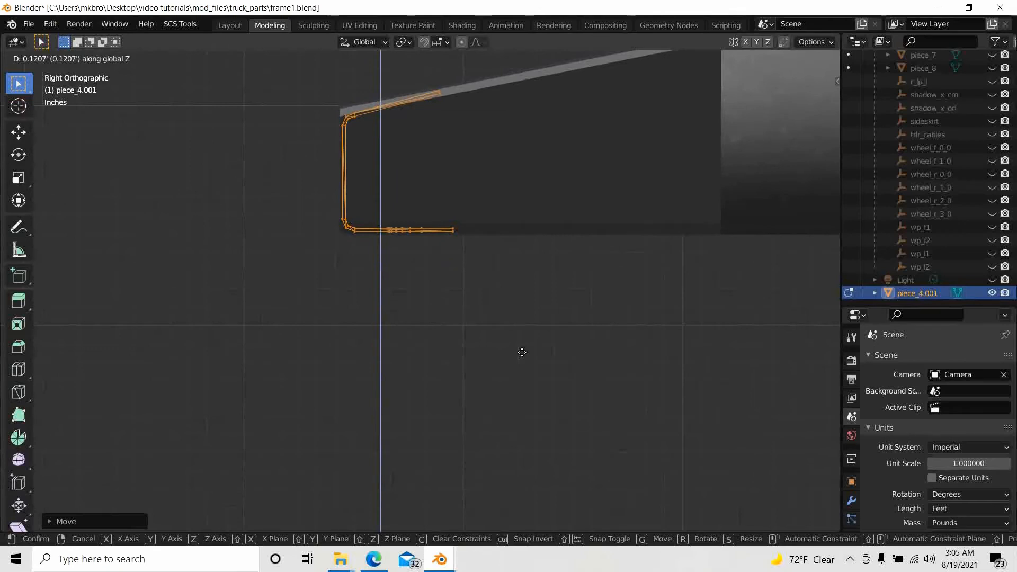
pyautogui.click(521, 352)
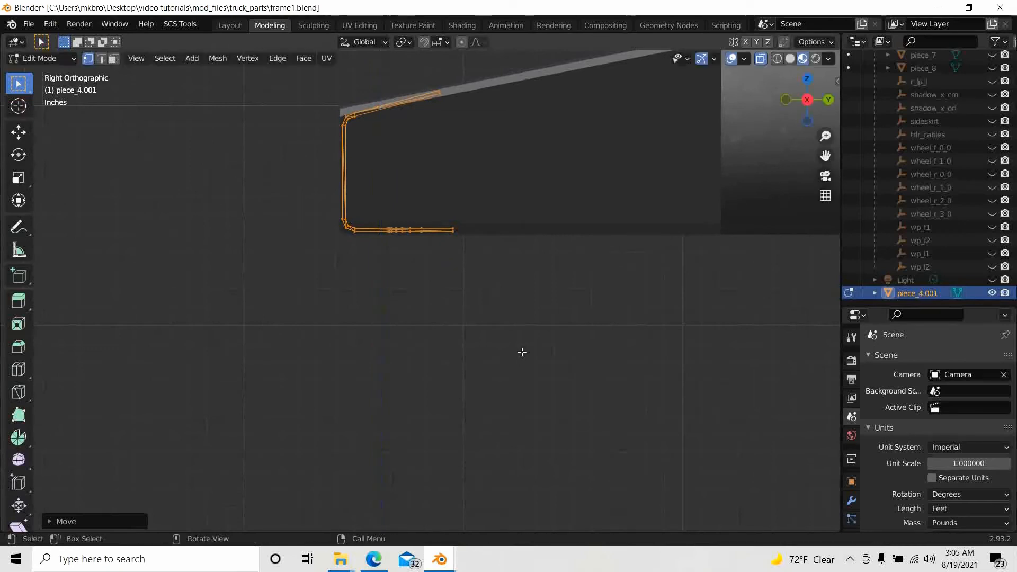
# - Nudge the bracket along Y until its back is flush with the rail ends, then return to Object Mode and deselect it
pyautogui.press('g')
pyautogui.press('y')
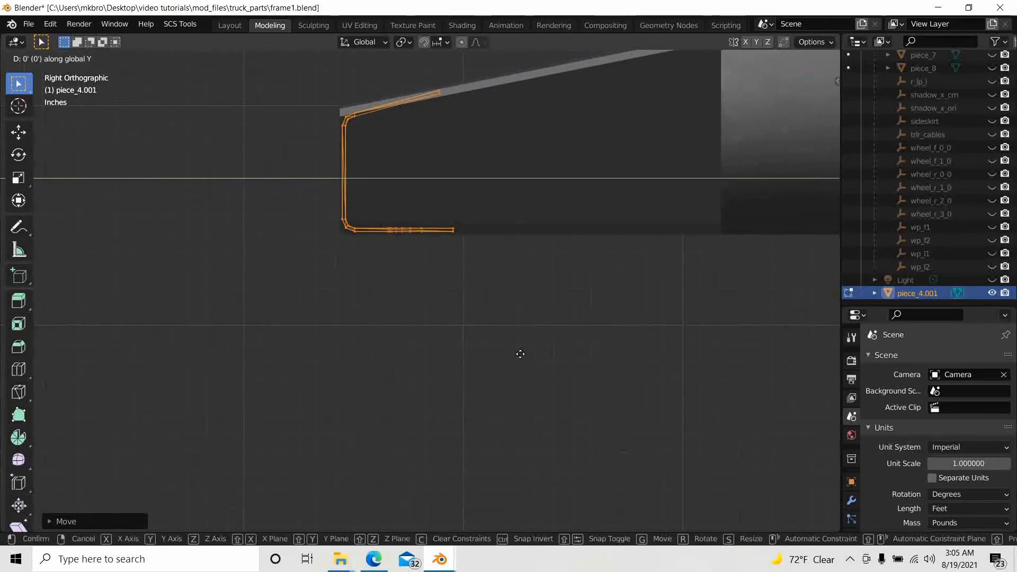
pyautogui.click(515, 354)
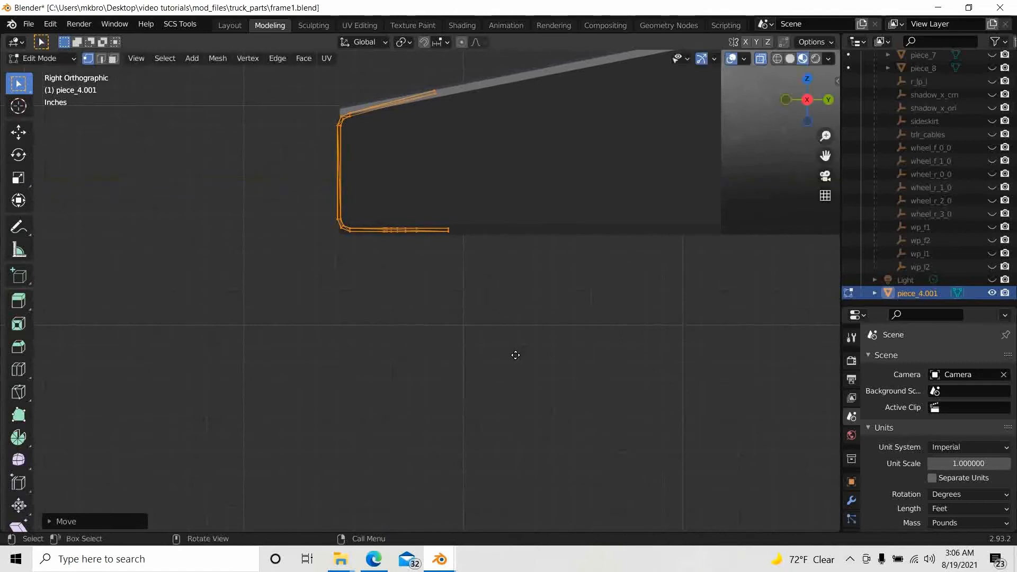
pyautogui.moveTo(515, 355); pyautogui.dragTo(682, 369, button='middle')
pyautogui.press('Tab')
pyautogui.click(658, 405)
# - In front view, scale the bracket's mesh along X by about 1.02 to close the side gaps between the rails, then return to Object Mode
pyautogui.scroll(4, 524, 316)
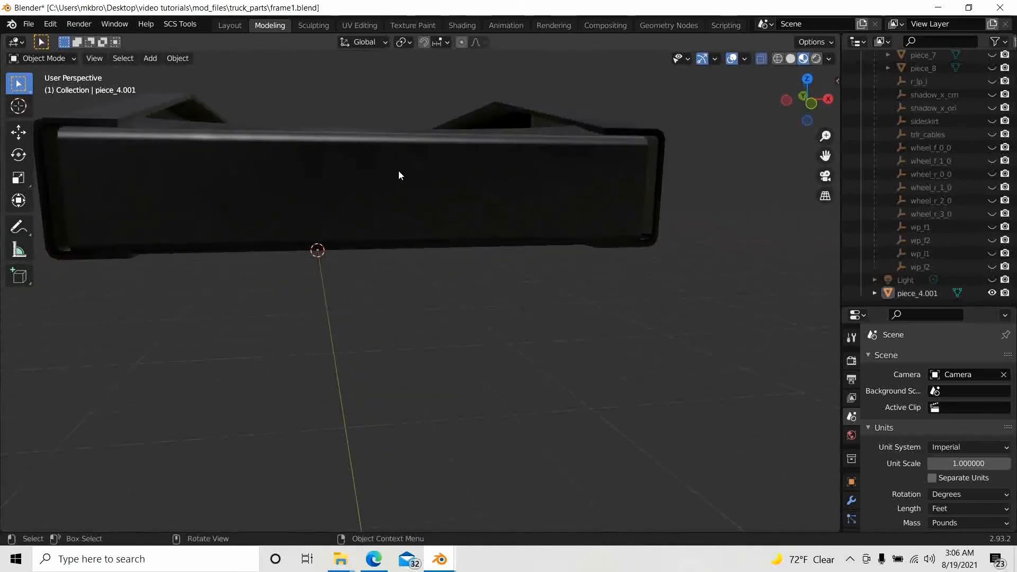
pyautogui.scroll(-2, 344, 233)
pyautogui.moveTo(362, 307); pyautogui.dragTo(354, 313, button='middle')
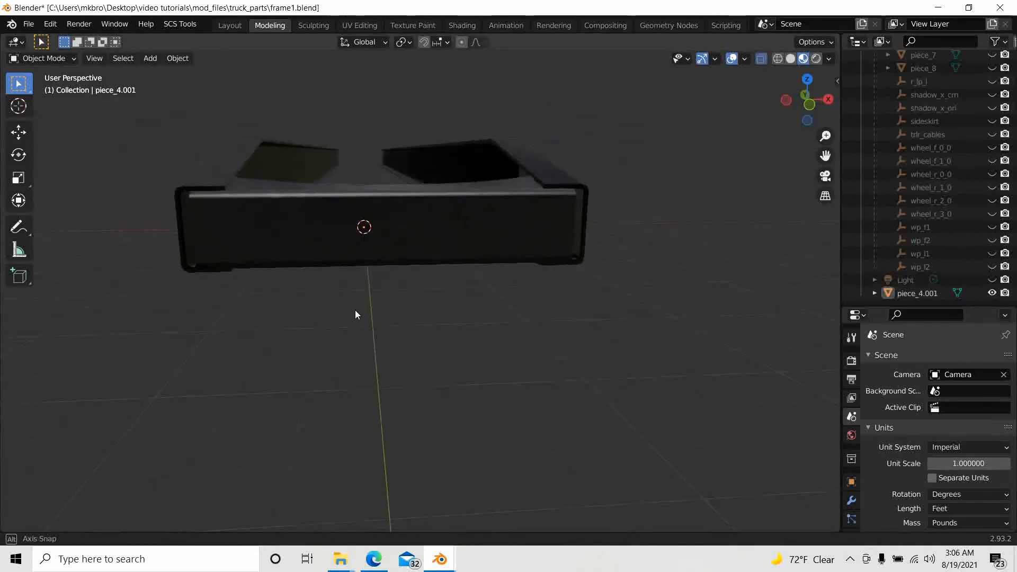
pyautogui.click(803, 103)
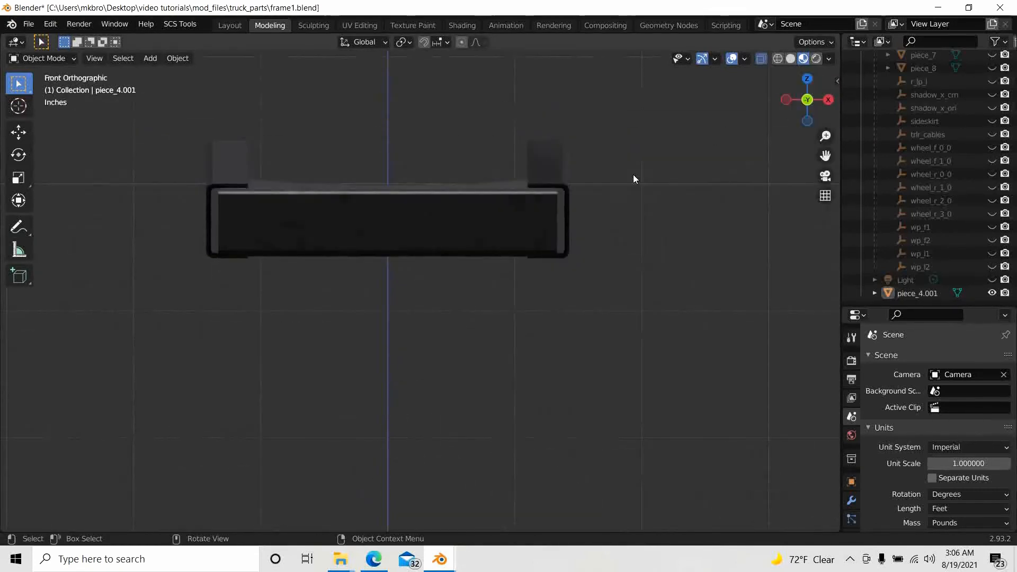
pyautogui.click(347, 224)
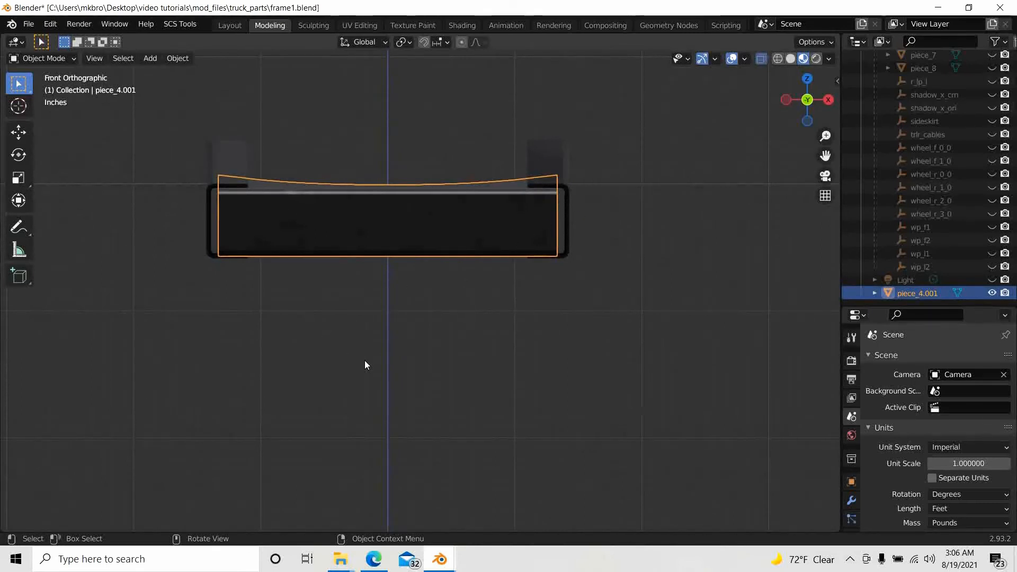
pyautogui.press('Tab')
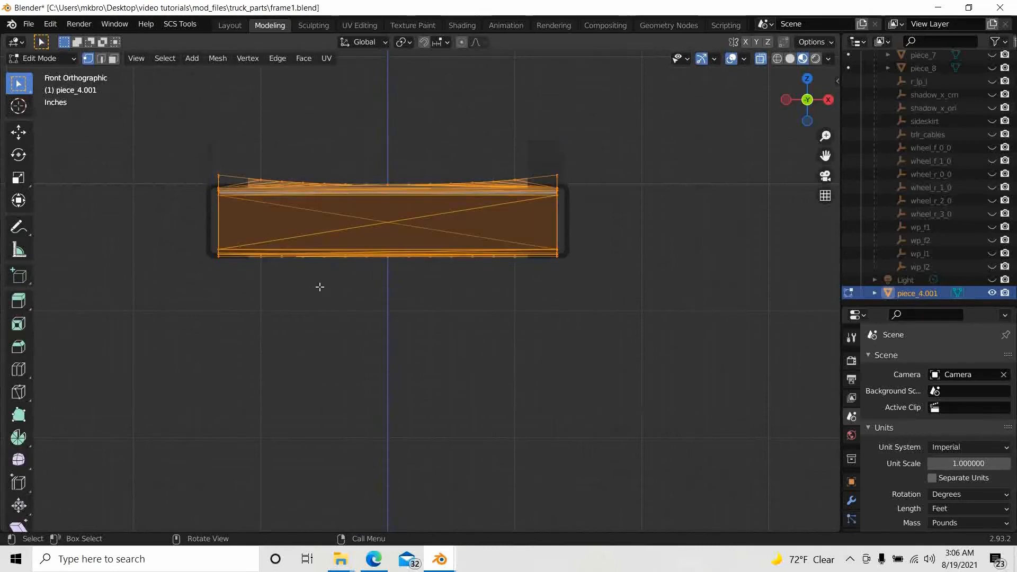
pyautogui.scroll(1, 325, 289)
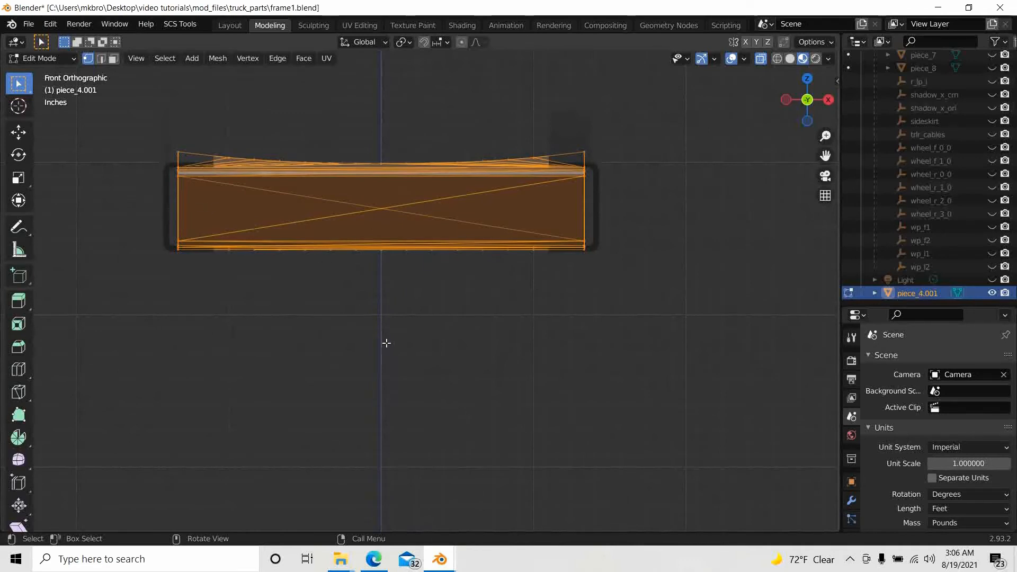
pyautogui.press('s')
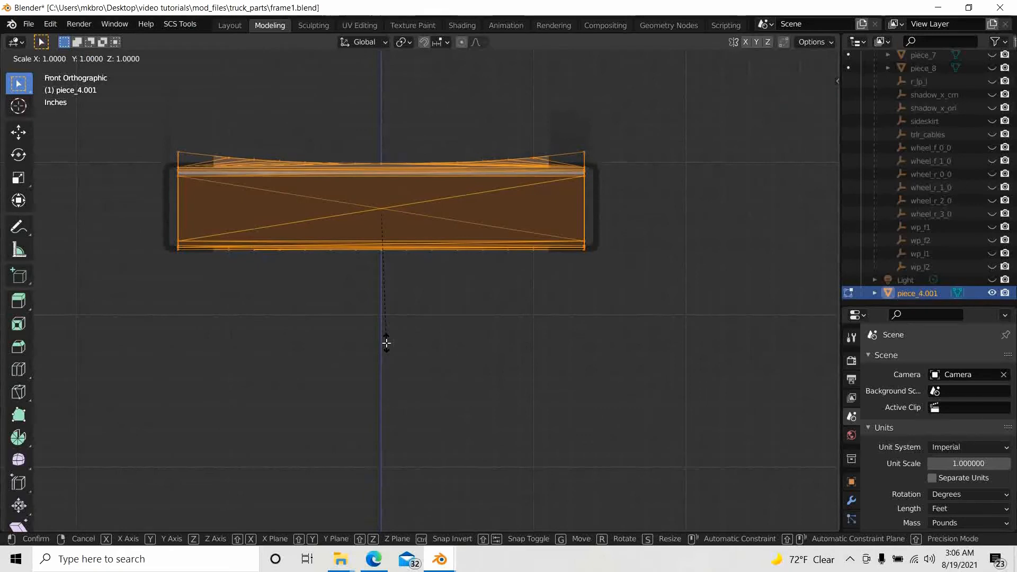
pyautogui.press('x')
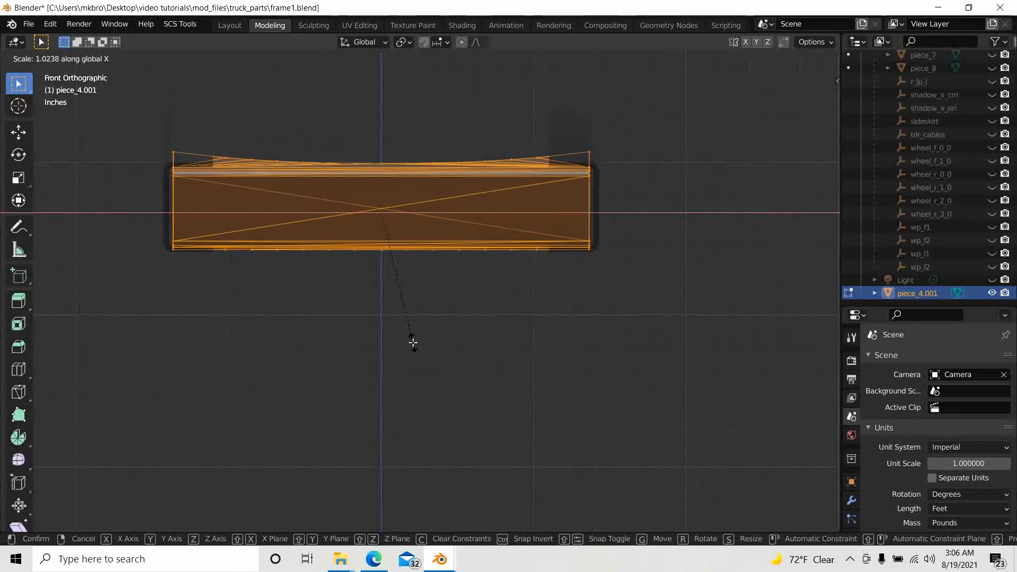
pyautogui.click(411, 343)
pyautogui.press('Tab')
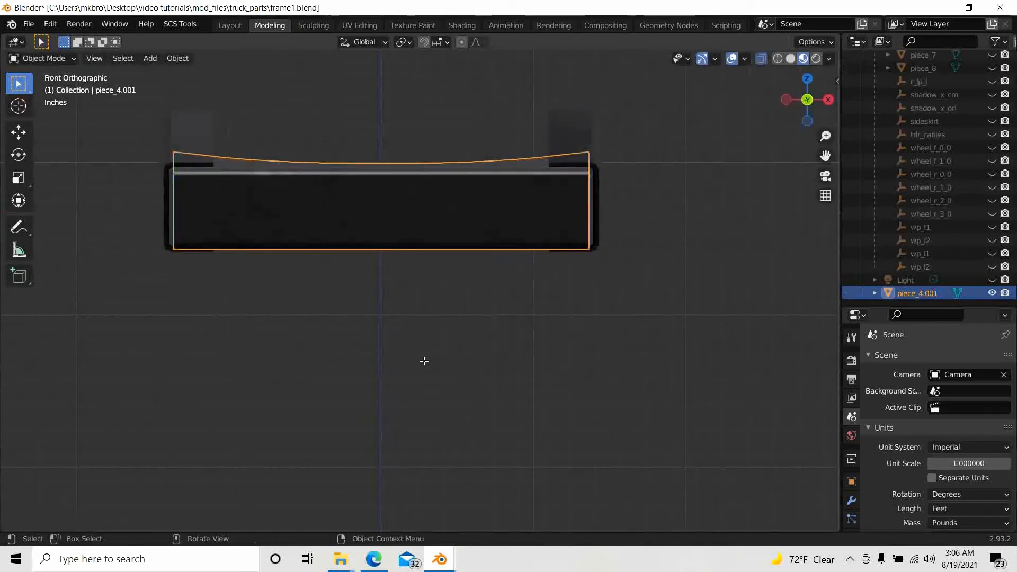
# - Examine the full length of the frame rails and the fitted end bracket from the side and in perspective
pyautogui.moveTo(446, 351); pyautogui.dragTo(386, 417, button='middle')
pyautogui.scroll(-1, 469, 383)
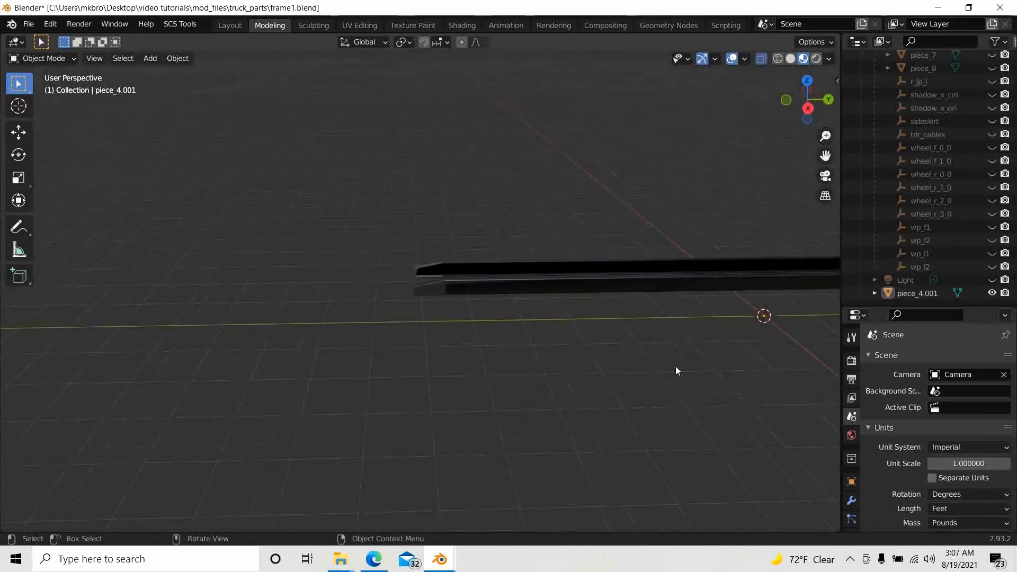
pyautogui.keyDown('shift'); pyautogui.moveTo(615, 384); pyautogui.dragTo(252, 284, button='middle'); pyautogui.keyUp('shift')
pyautogui.moveTo(383, 282)
pyautogui.mouseDown(button='middle')
pyautogui.moveTo(447, 295)
pyautogui.moveTo(399, 272)
pyautogui.mouseUp(button='middle')
pyautogui.scroll(2, 400, 272)
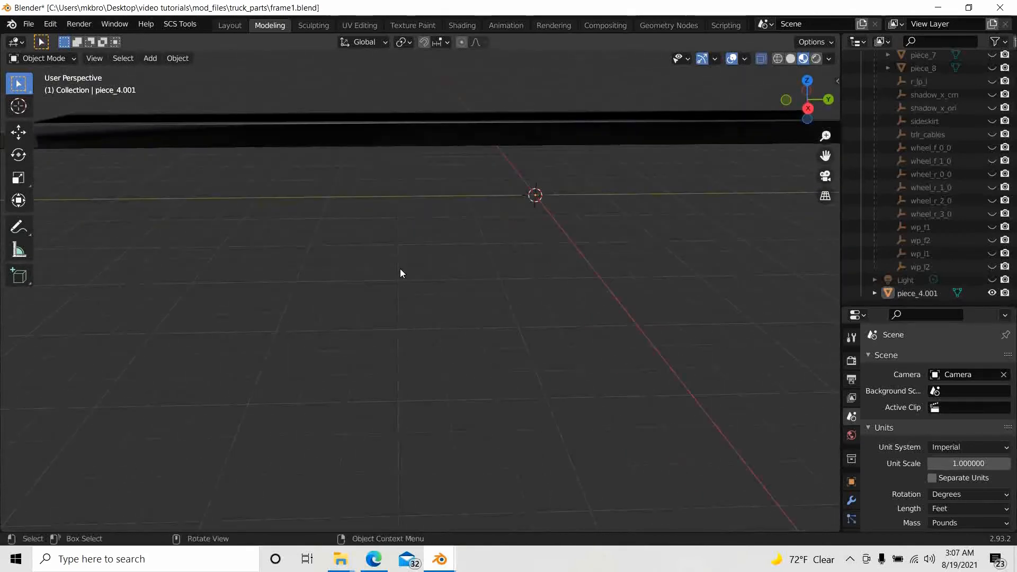
pyautogui.click(807, 108)
pyautogui.scroll(-2, 431, 171)
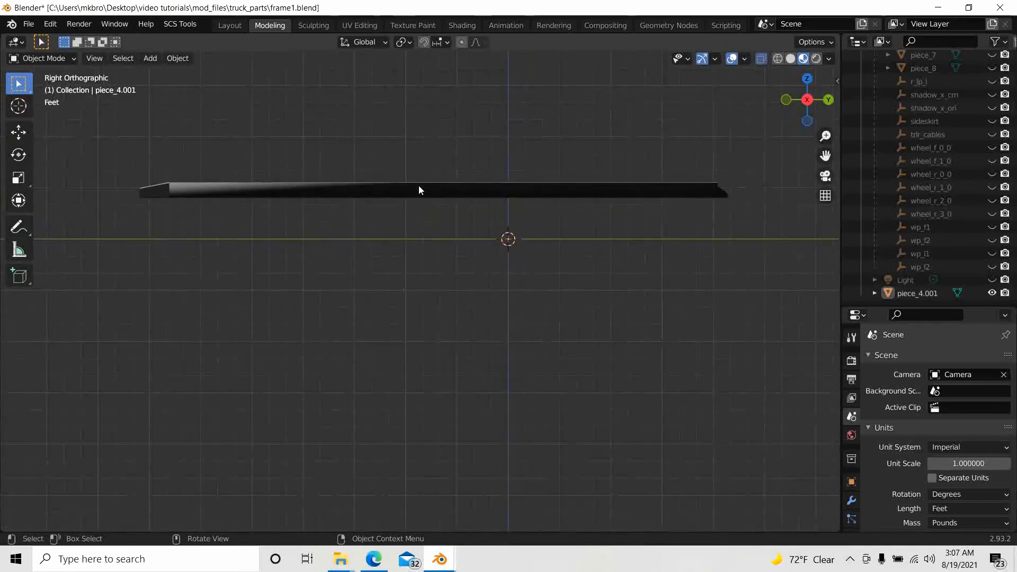
pyautogui.moveTo(417, 189); pyautogui.dragTo(516, 231, button='middle')
pyautogui.moveTo(314, 305); pyautogui.dragTo(356, 297, button='middle')
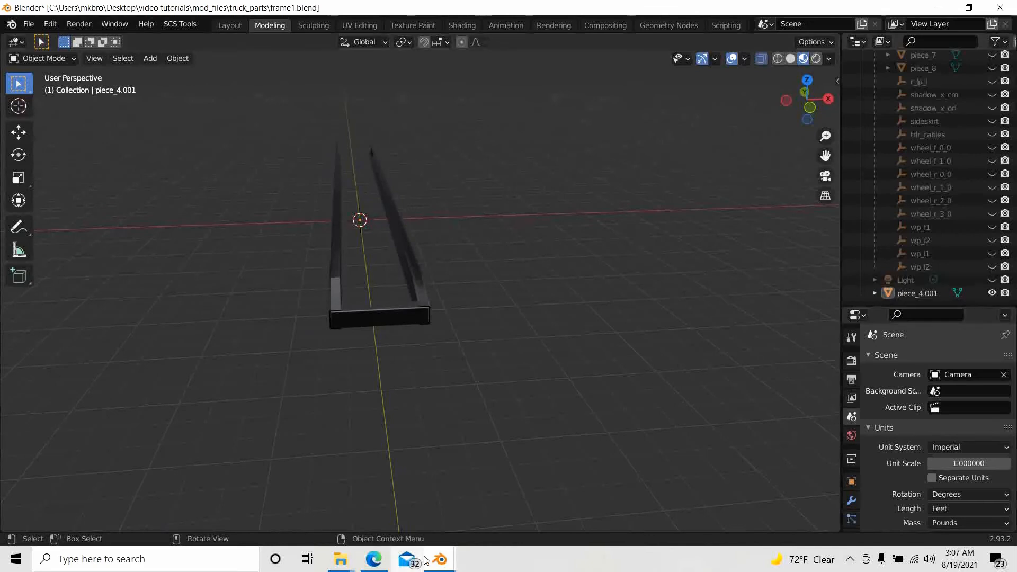
# - Switch to the other Blender window with the reference chassis and toggle piece_4.001 off and on to check what it contains
pyautogui.moveTo(440, 560)
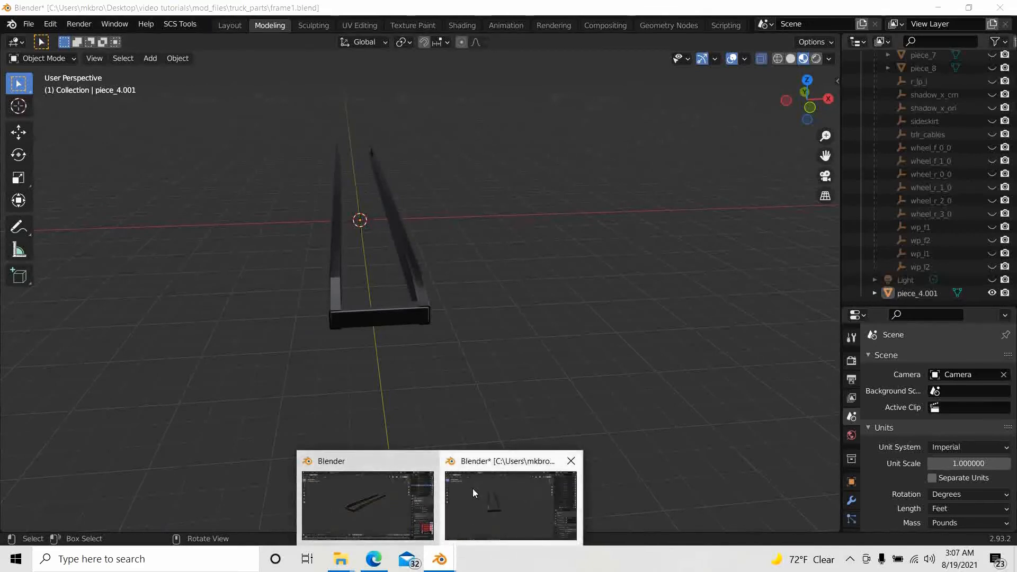
pyautogui.click(389, 500)
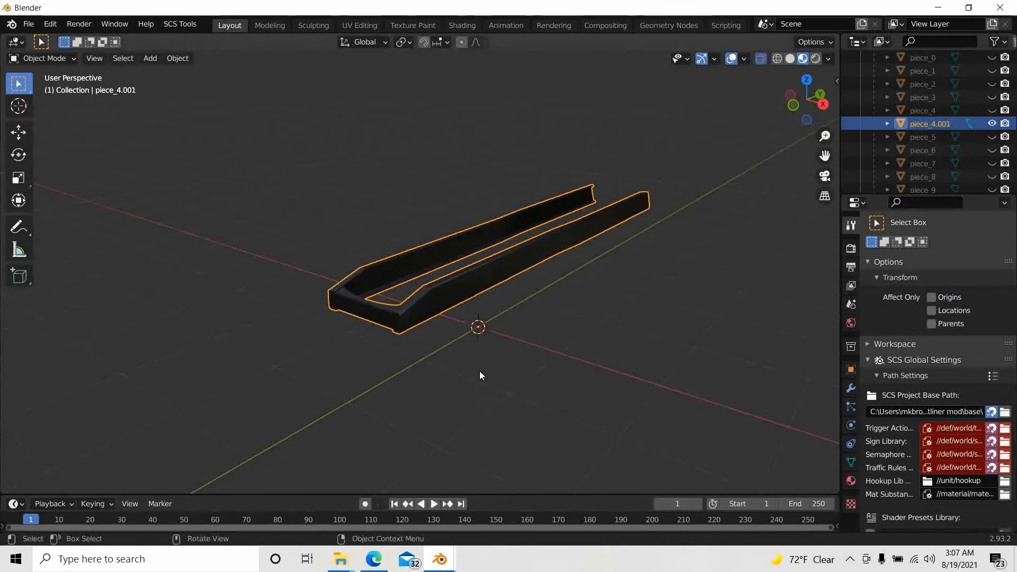
pyautogui.click(991, 124)
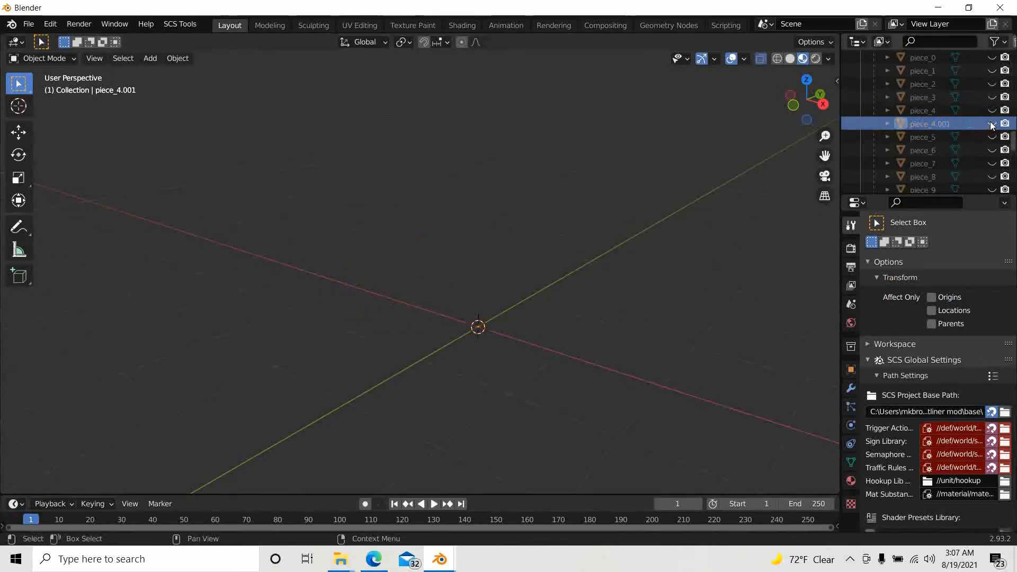
pyautogui.click(990, 124)
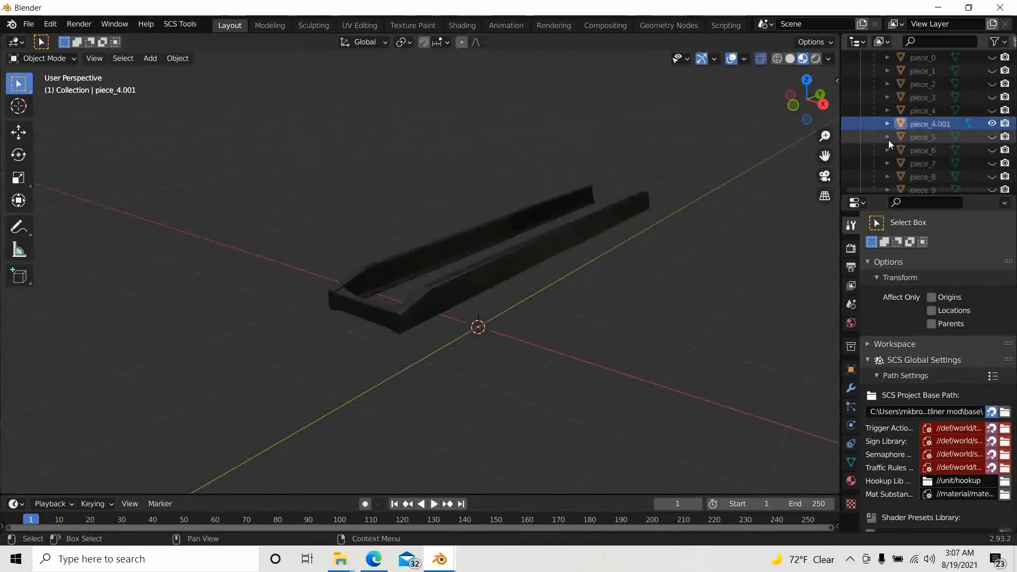
# - Unhide piece_1, piece_2, piece_3 and piece_4 of the reference chassis, keep piece_0 hidden, and select the piece_4.001 frame
pyautogui.scroll(3, 890, 143)
pyautogui.click(991, 142)
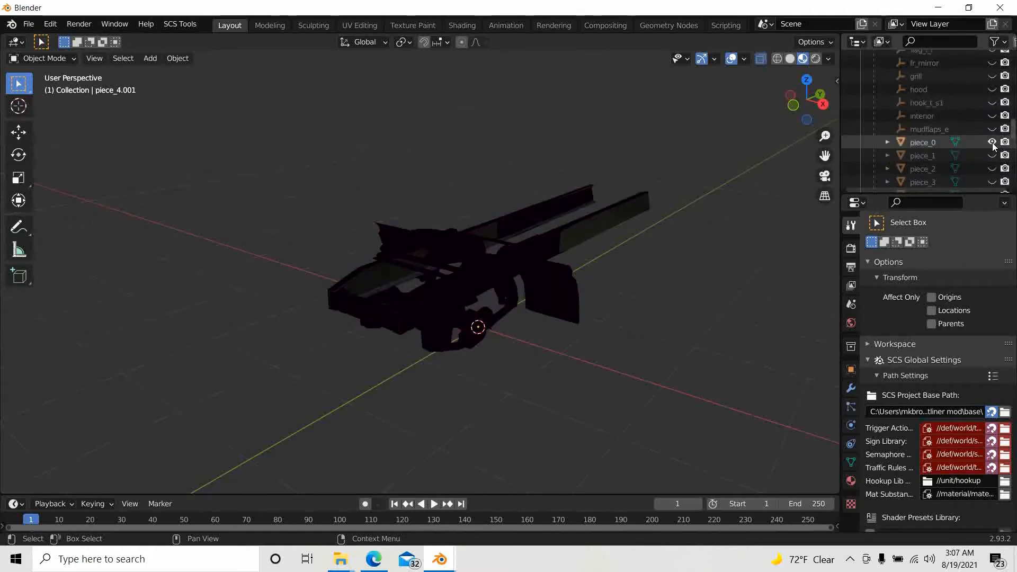
pyautogui.scroll(5, 416, 308)
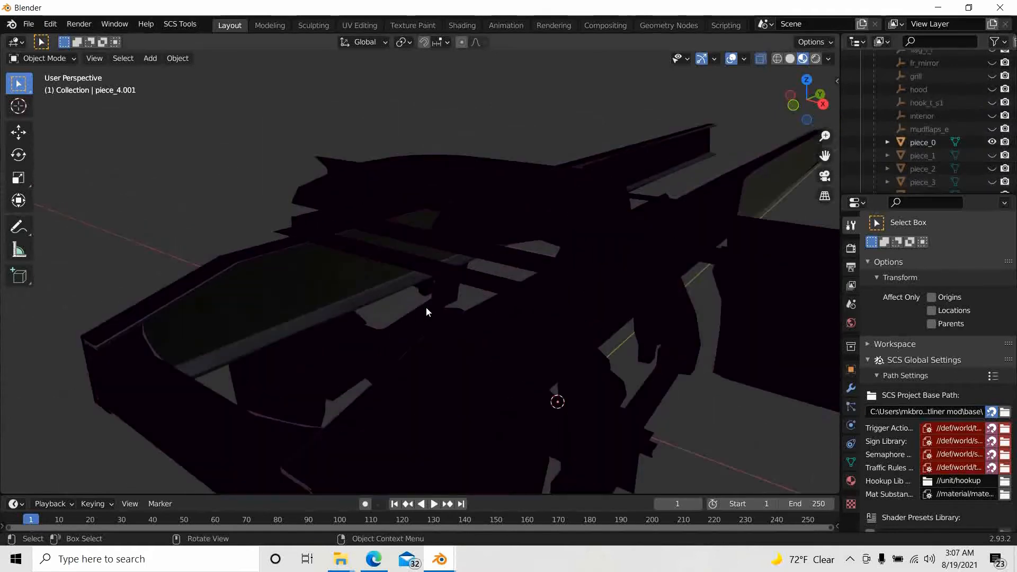
pyautogui.click(991, 143)
pyautogui.click(992, 155)
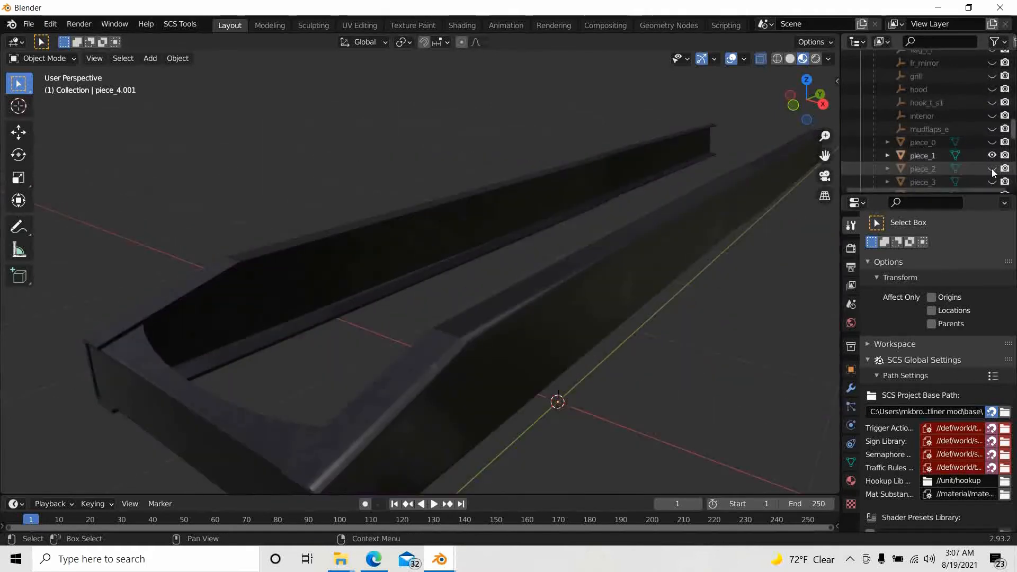
pyautogui.scroll(-2, 993, 172)
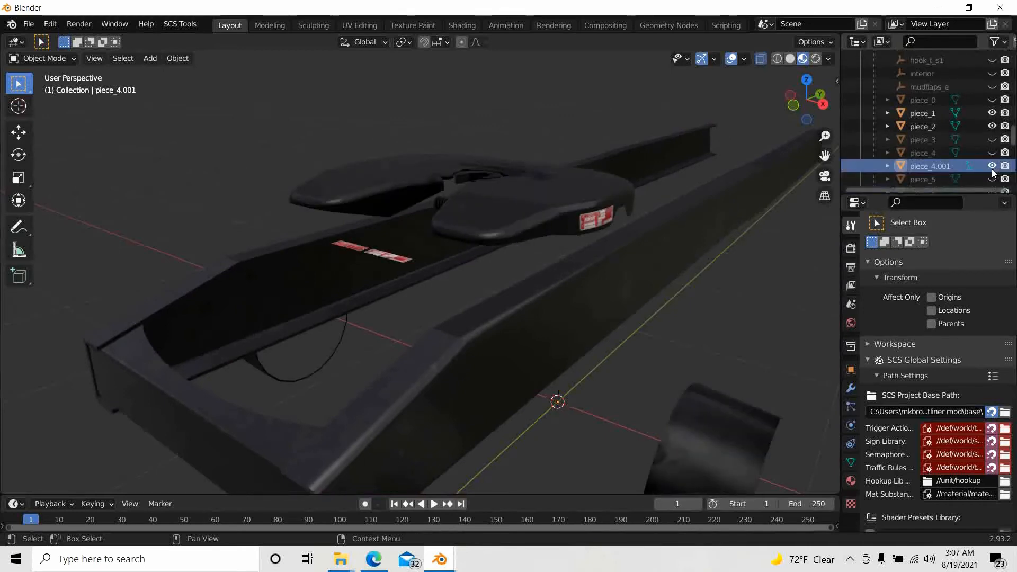
pyautogui.click(991, 139)
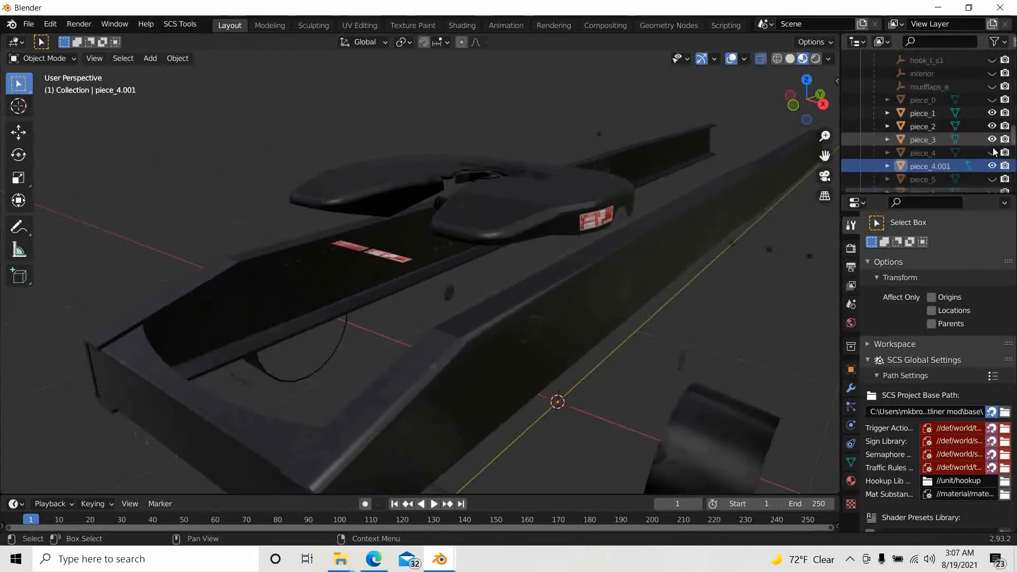
pyautogui.click(992, 153)
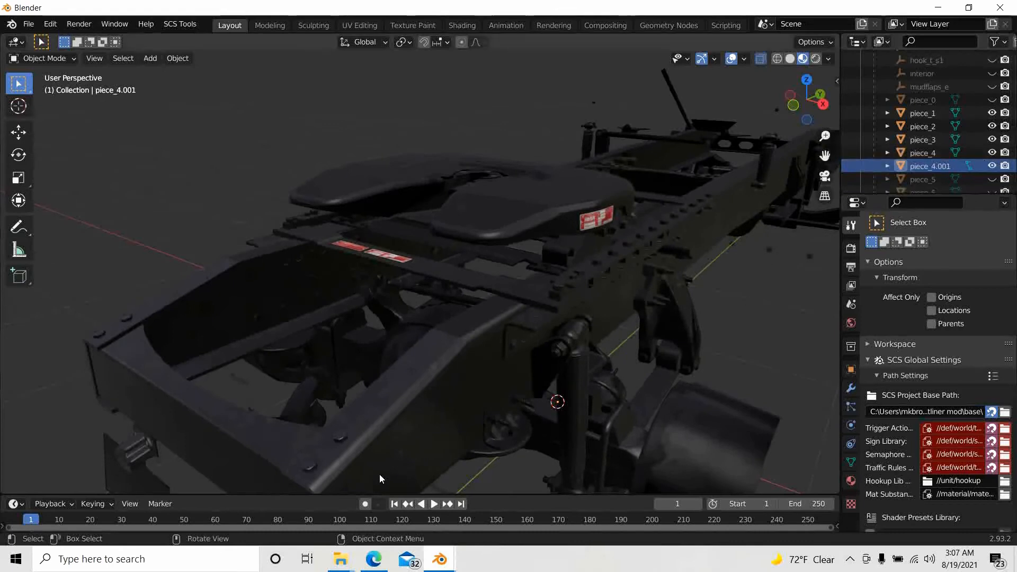
pyautogui.click(920, 169)
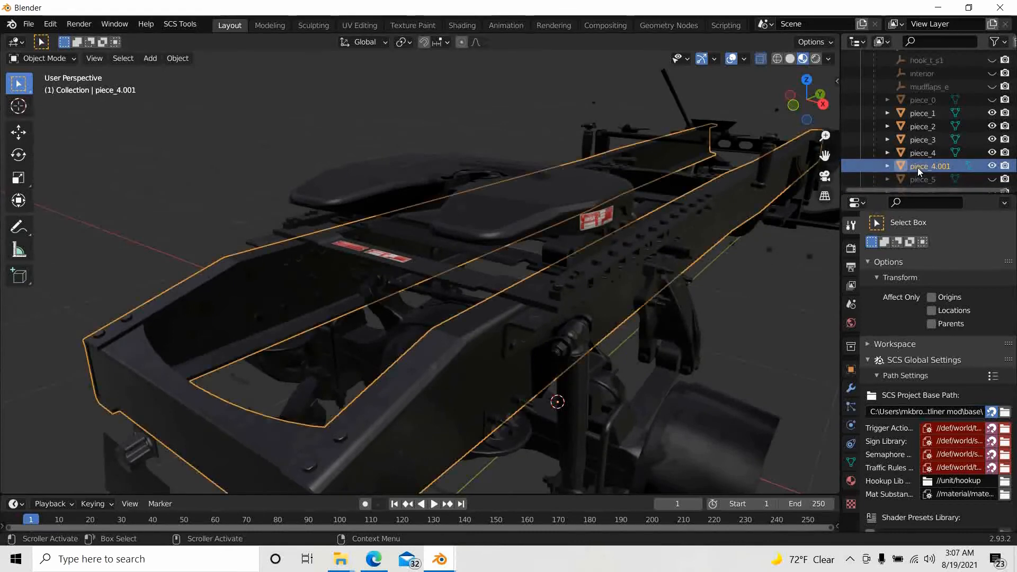
# - Hide piece_4.001 and toggle the visibility of piece_4 to check which chassis parts it contains
pyautogui.scroll(-1, 940, 174)
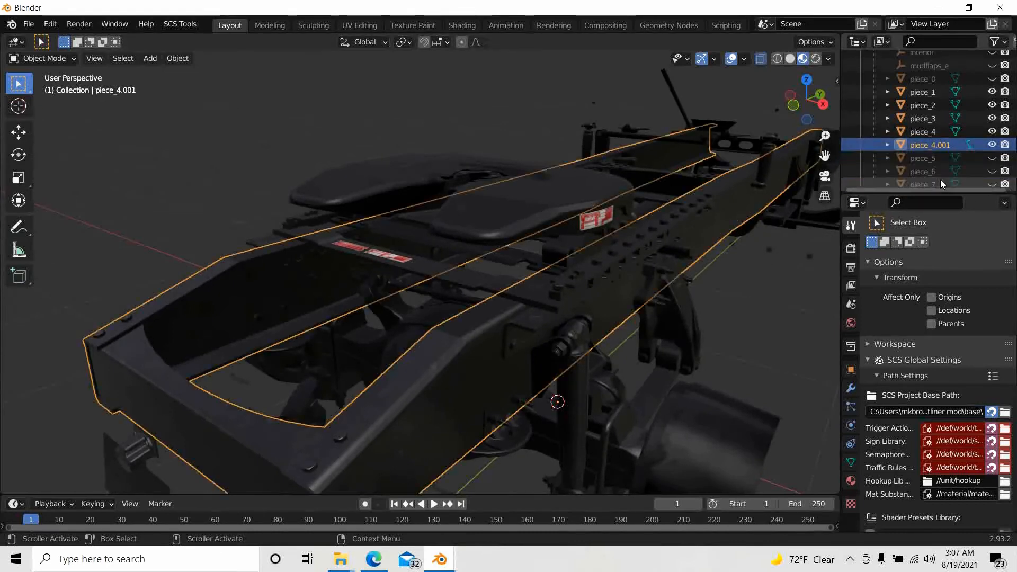
pyautogui.click(992, 145)
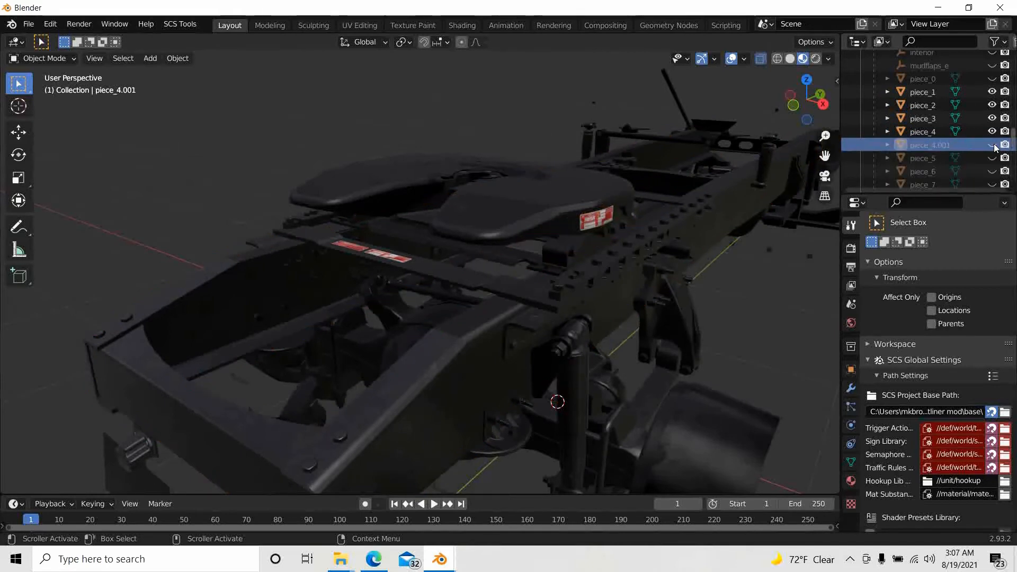
pyautogui.click(991, 132)
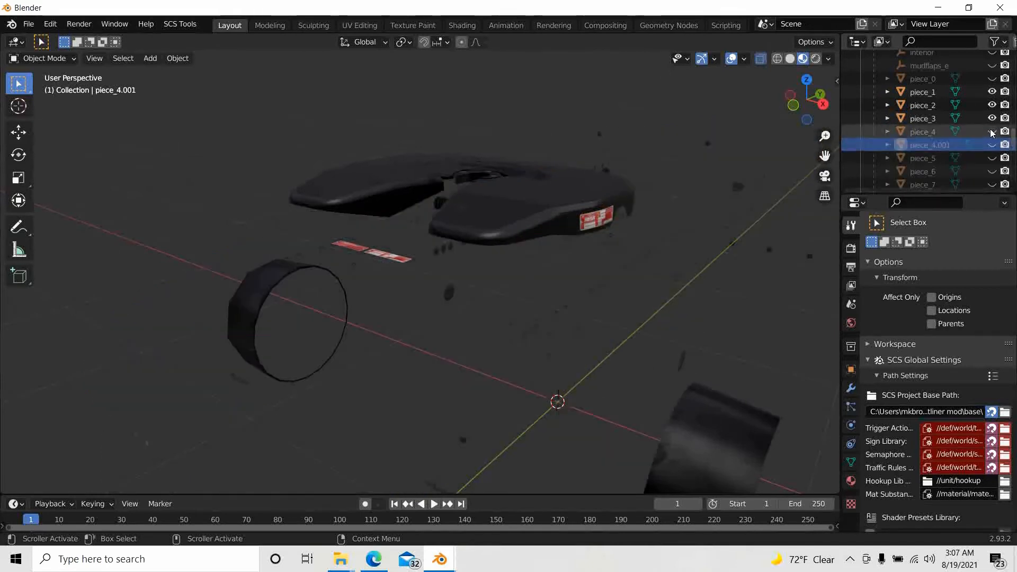
pyautogui.click(991, 132)
pyautogui.click(925, 134)
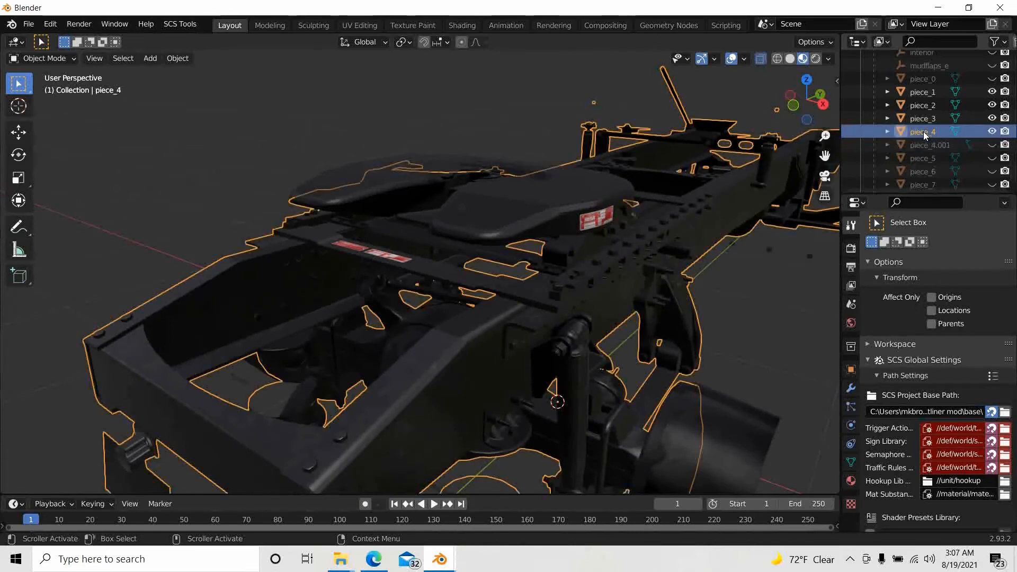
pyautogui.click(991, 132)
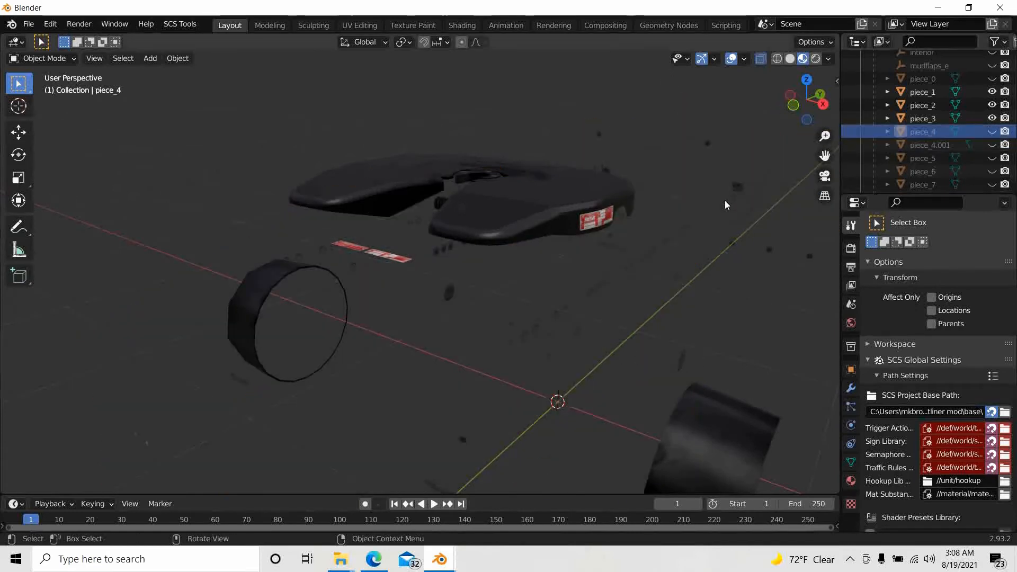
# - Highlight piece_3, piece_2 and piece_1 in turn, and toggle piece_4 to compare which chassis parts each contains, leaving it visible
pyautogui.click(928, 117)
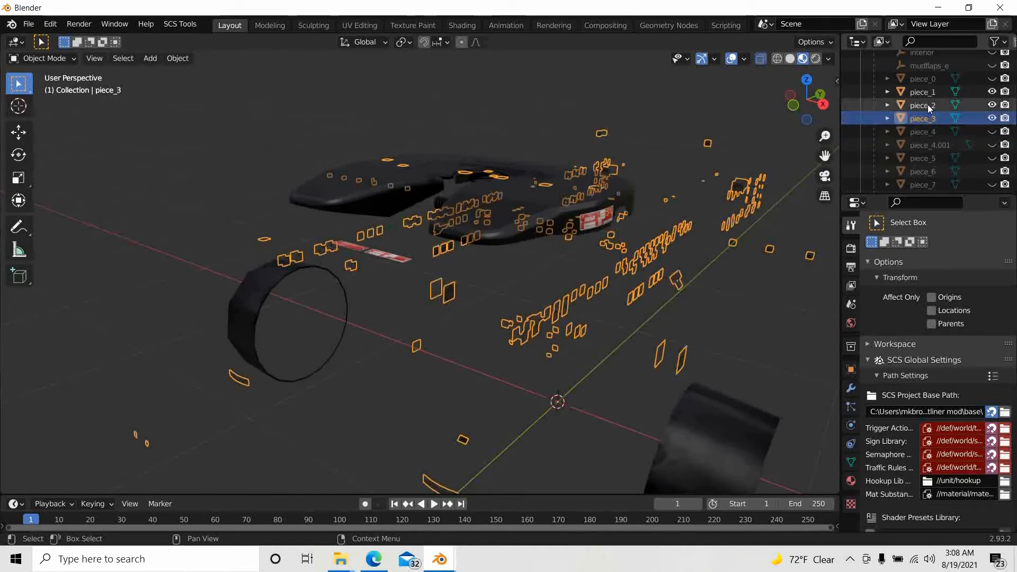
pyautogui.click(926, 105)
pyautogui.click(924, 93)
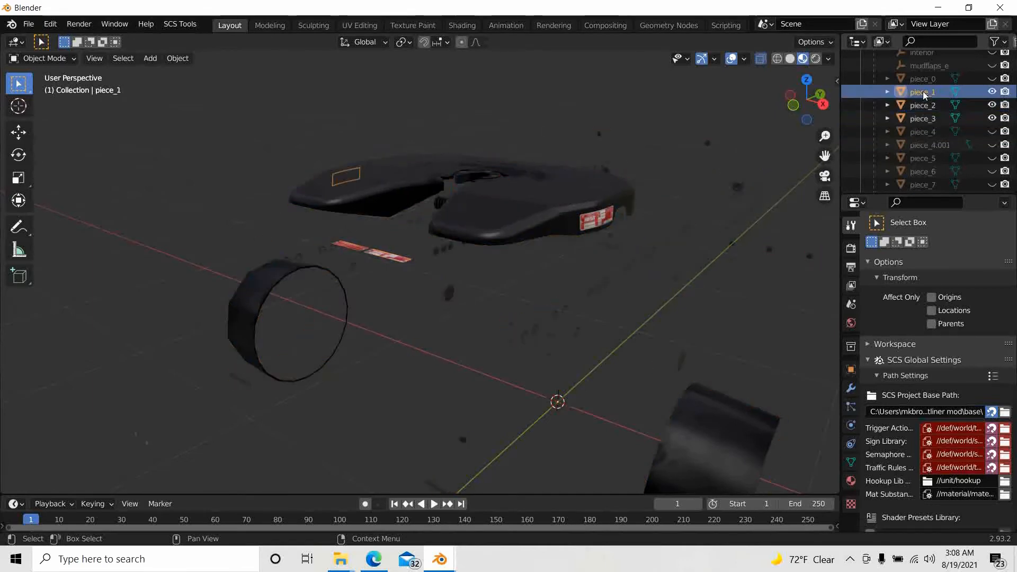
pyautogui.click(993, 132)
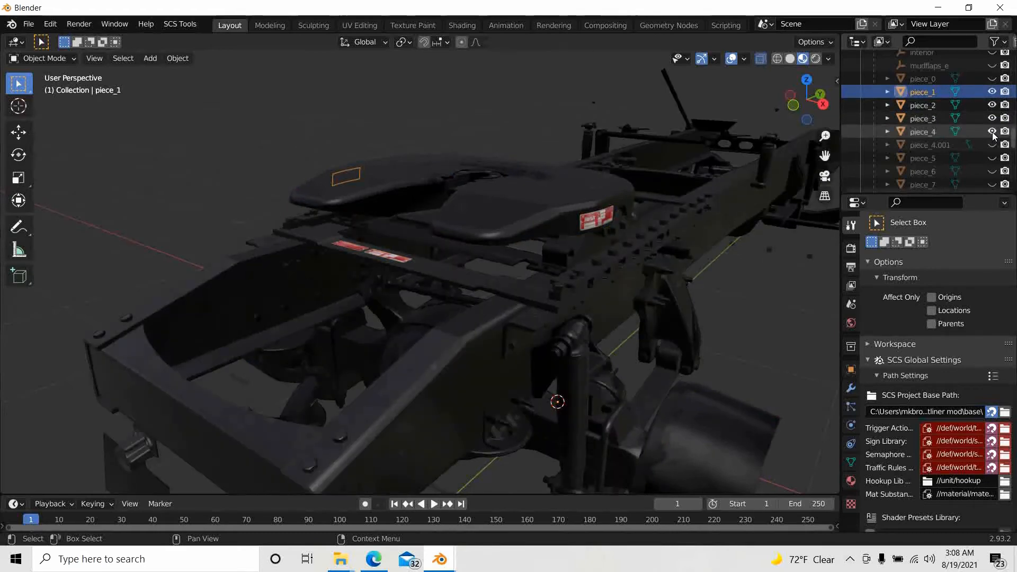
pyautogui.click(992, 132)
pyautogui.click(993, 132)
pyautogui.click(993, 132)
pyautogui.click(992, 132)
# - Select piece_4 of the reference chassis and enter Edit Mode near the frame's end crossmember
pyautogui.moveTo(582, 328); pyautogui.dragTo(532, 339, button='middle')
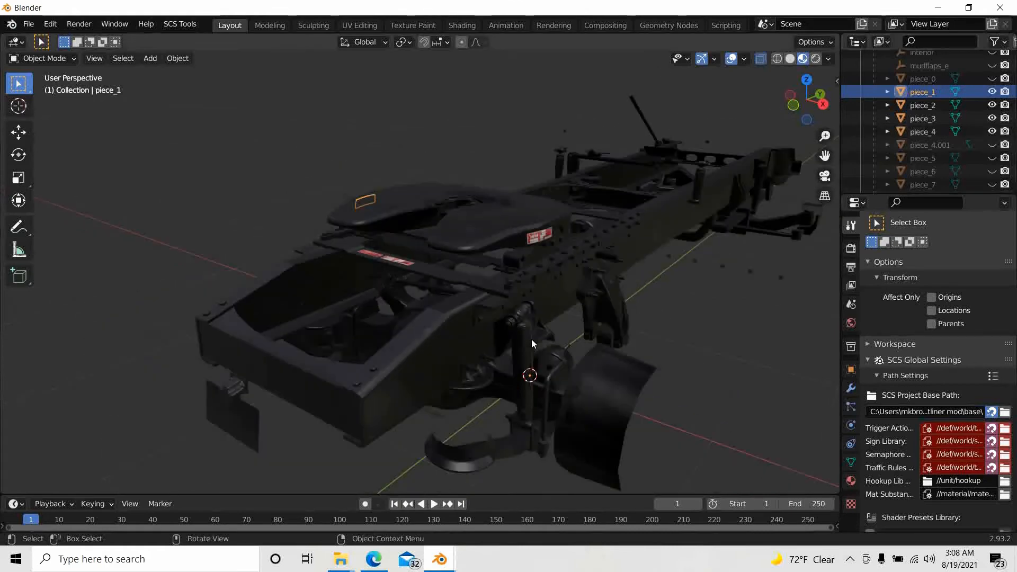
pyautogui.scroll(2, 446, 377)
pyautogui.scroll(4, 414, 381)
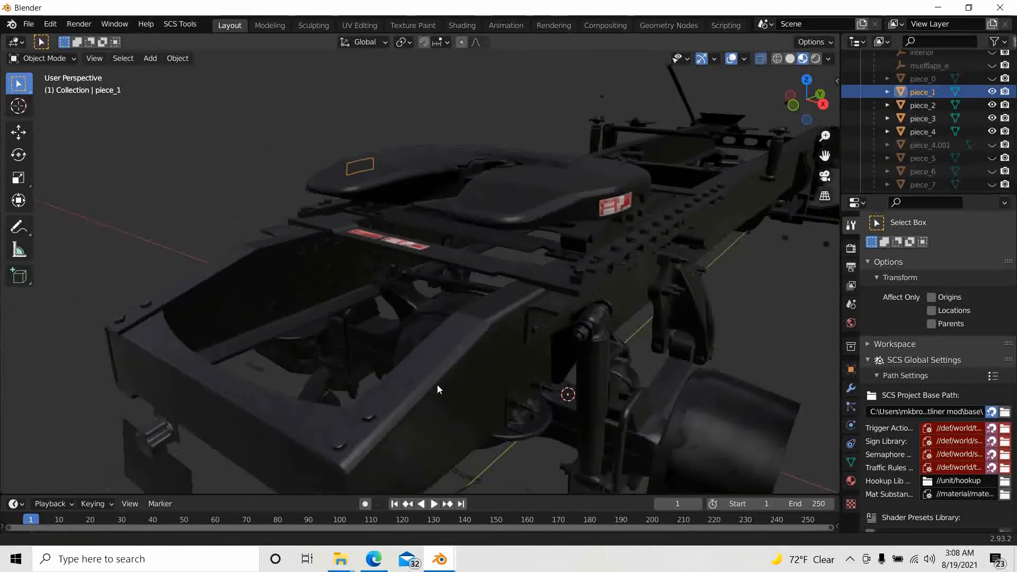
pyautogui.scroll(1, 459, 339)
pyautogui.click(512, 276)
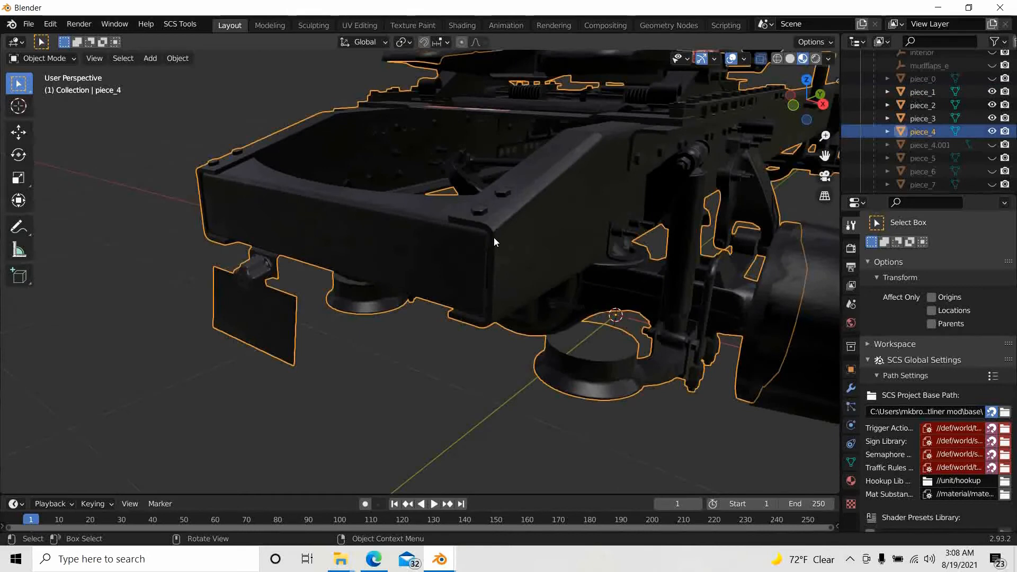
pyautogui.moveTo(463, 214); pyautogui.dragTo(469, 251, button='middle')
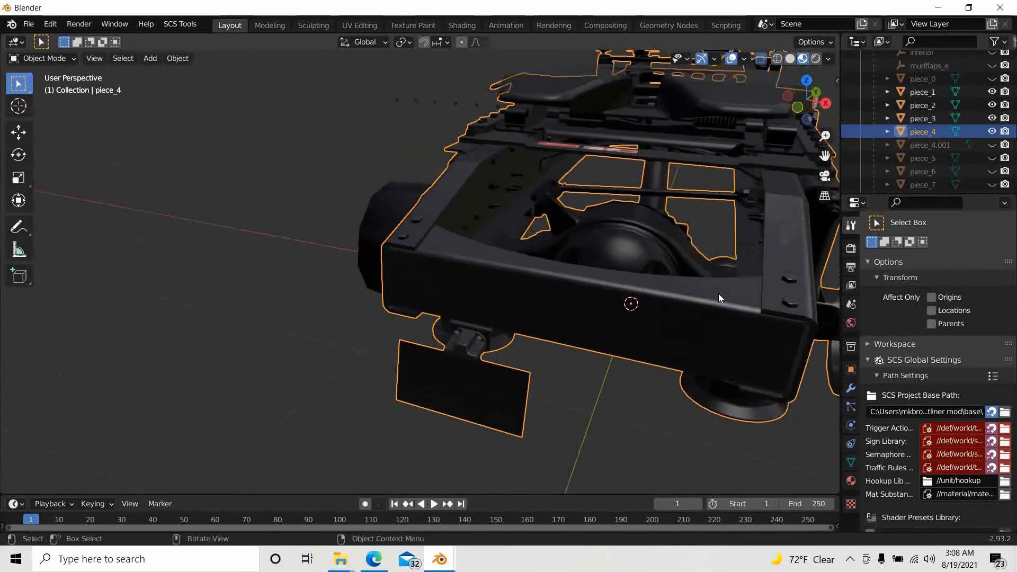
pyautogui.press('Tab')
# - Select all linked geometry of the bolt farther from the crossmember on the top of the frame rail
pyautogui.scroll(2, 719, 348)
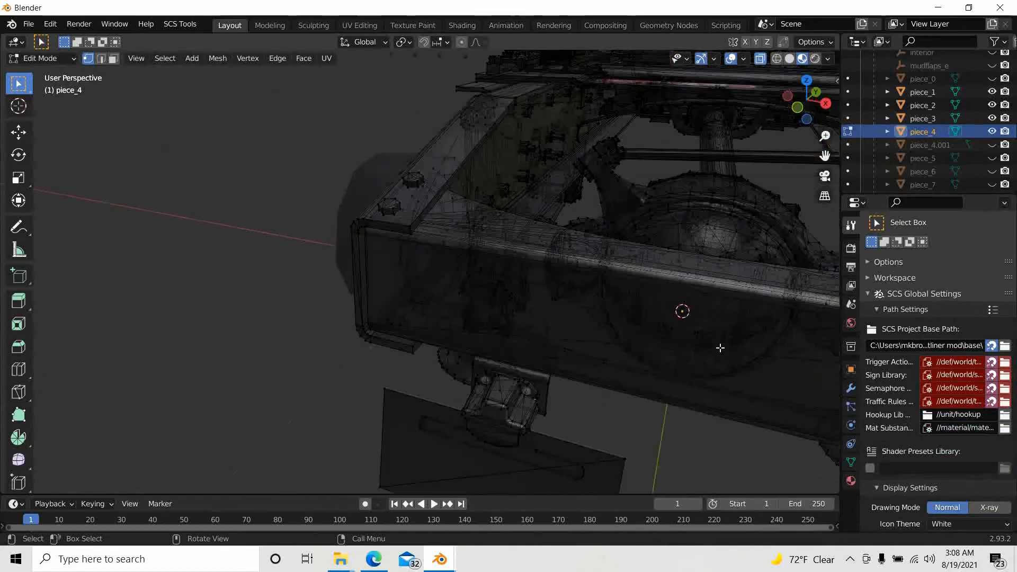
pyautogui.scroll(2, 719, 348)
pyautogui.moveTo(697, 349); pyautogui.dragTo(583, 352, button='middle')
pyautogui.scroll(2, 253, 290)
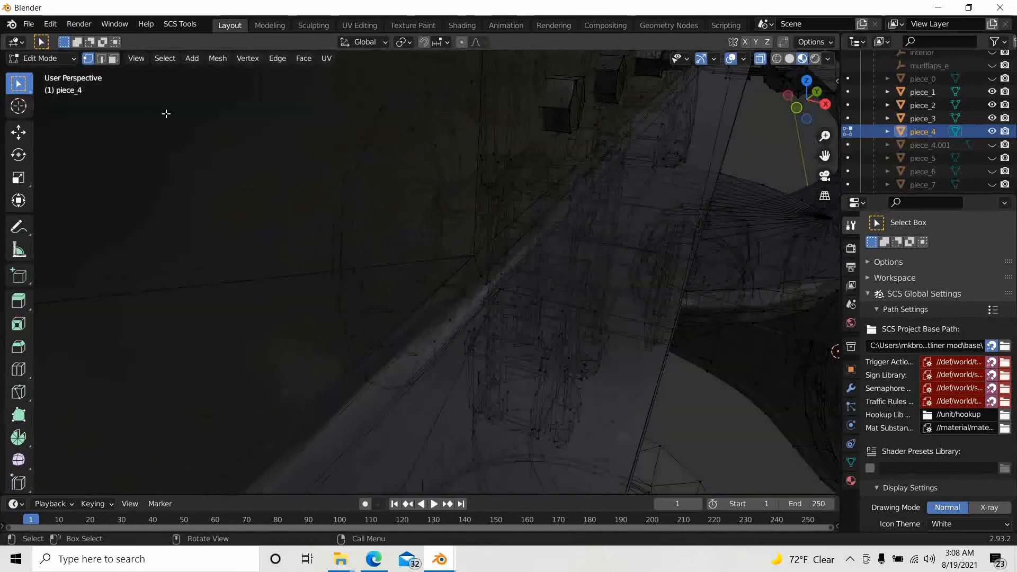
pyautogui.scroll(-3, 383, 317)
pyautogui.moveTo(383, 316); pyautogui.dragTo(324, 246, button='middle')
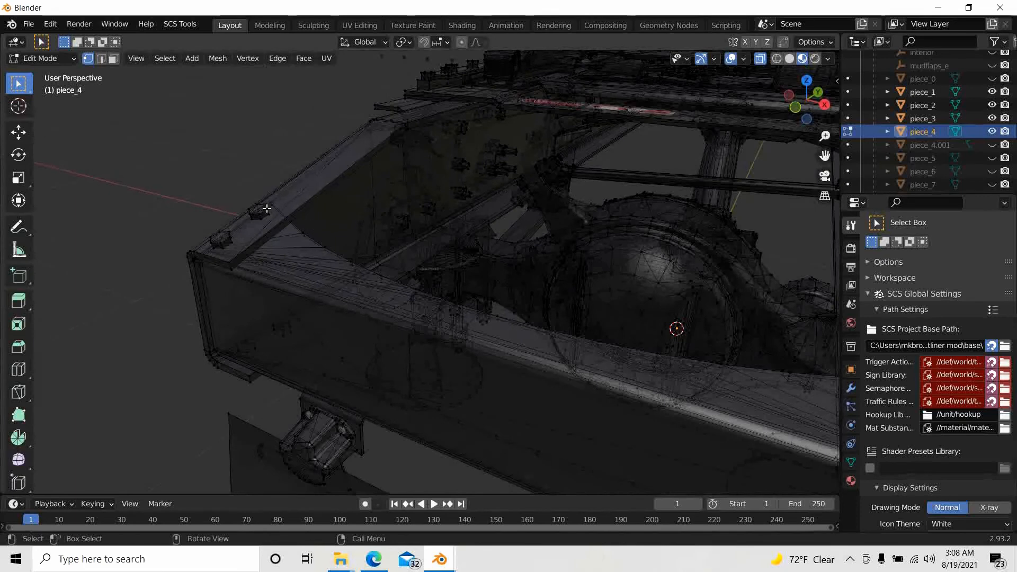
pyautogui.moveTo(237, 190); pyautogui.dragTo(269, 224)
pyautogui.hotkey('ctrl', 'l')
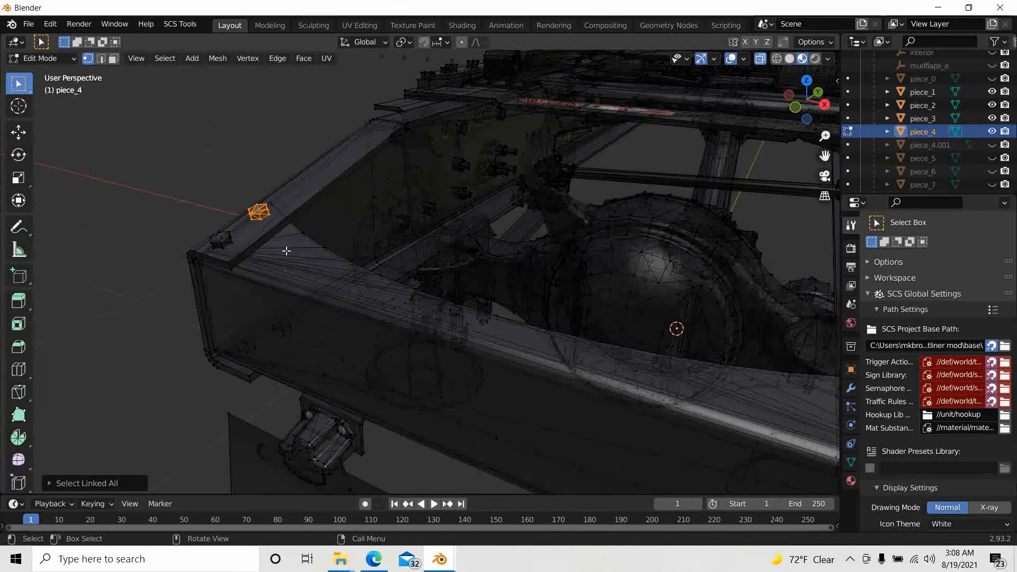
# - Duplicate the selected bolt in place and separate the copy into its own object
pyautogui.press('g')
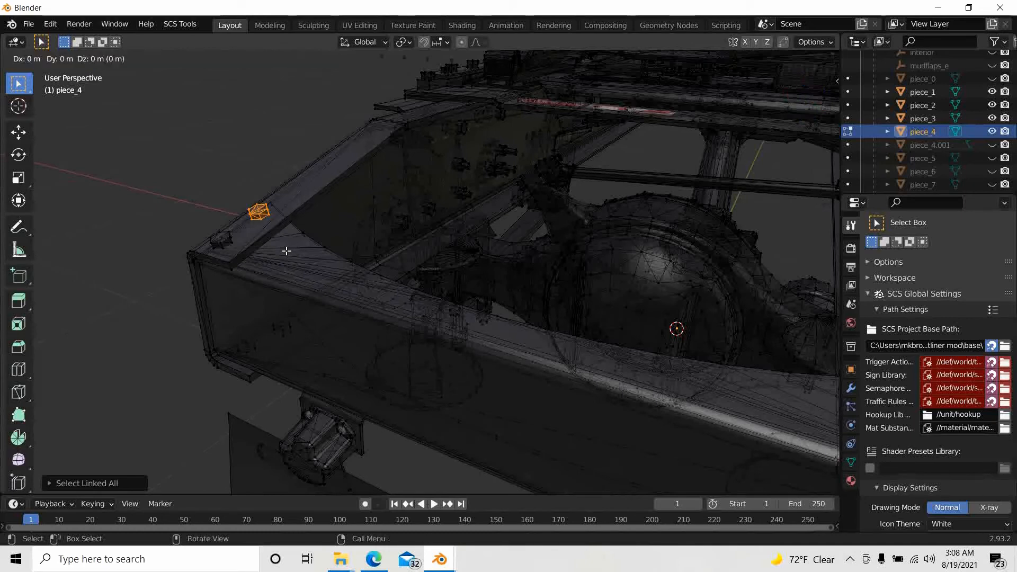
pyautogui.click(286, 251)
pyautogui.press('p')
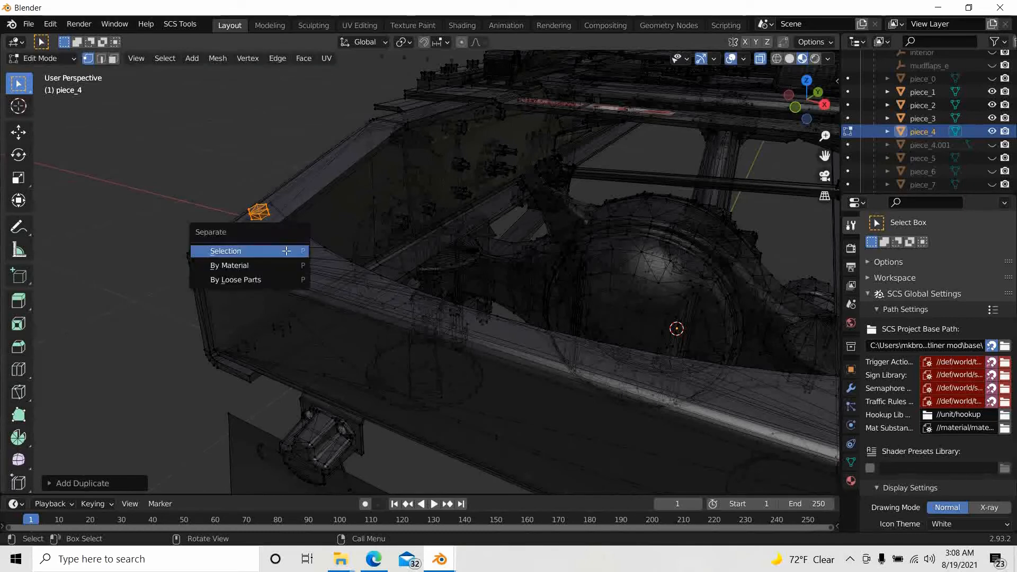
pyautogui.click(286, 251)
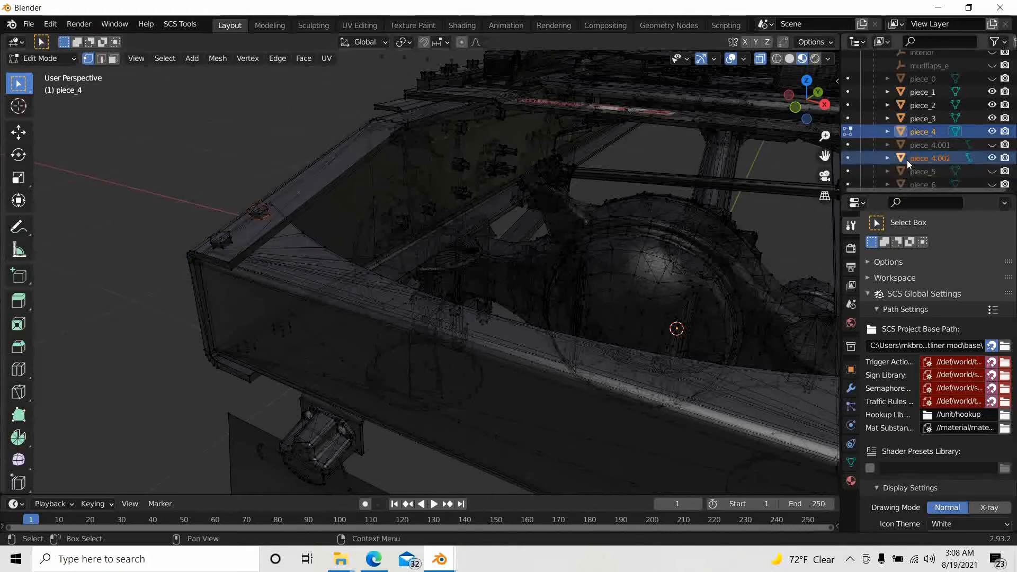
# - Return to Object Mode and copy the separated bolt object piece_4.002
pyautogui.click(924, 158)
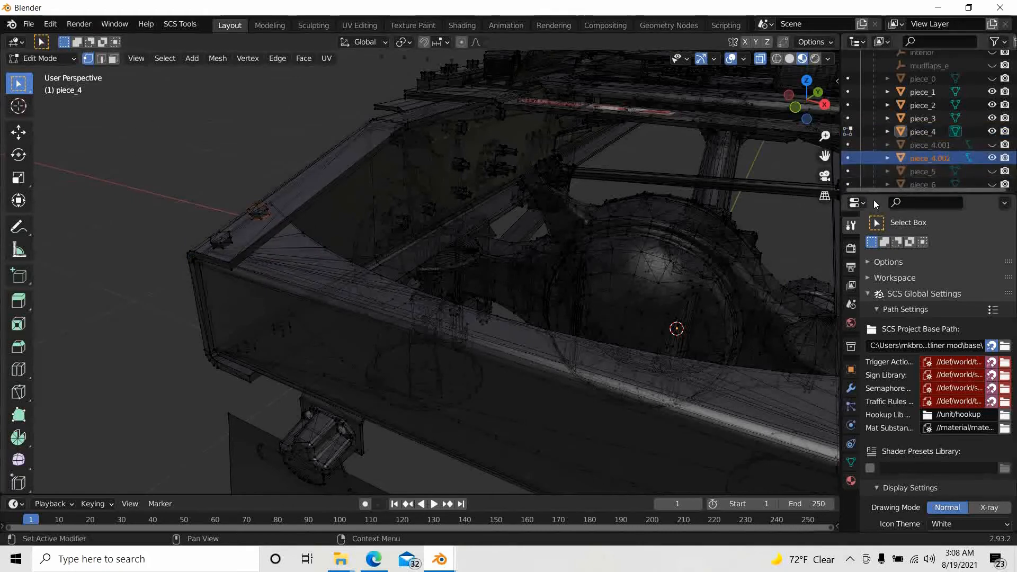
pyautogui.press('Tab')
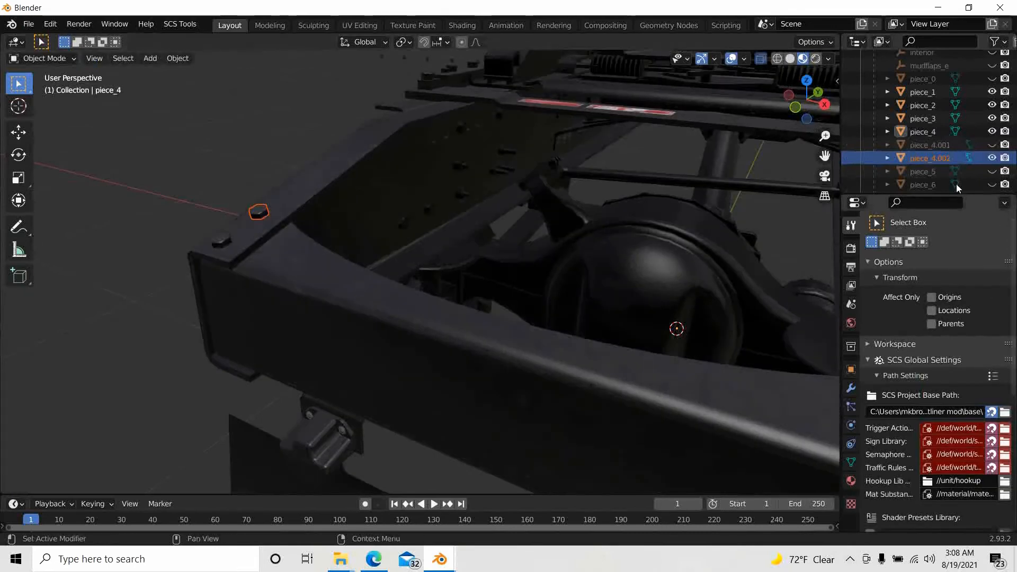
pyautogui.click(935, 156)
pyautogui.rightClick(863, 158)
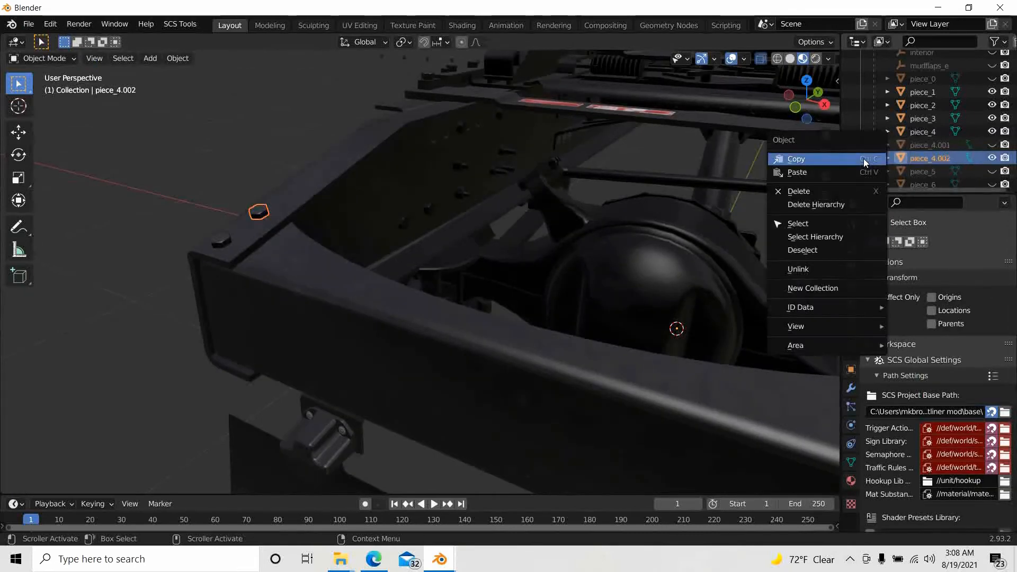
pyautogui.click(825, 158)
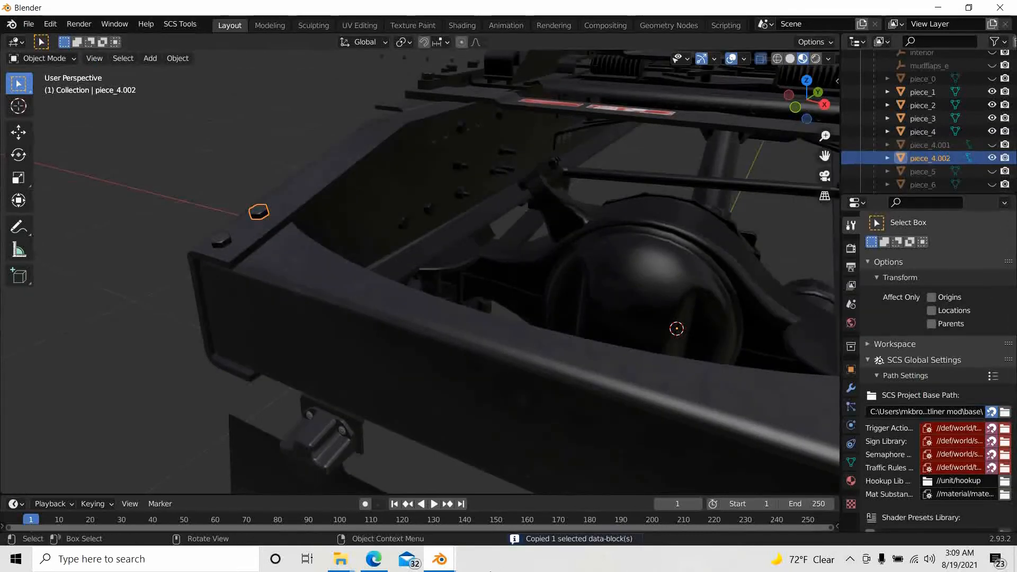
# - Switch to the Blender window with frame1.blend and paste the copied bolt into the scene
pyautogui.moveTo(442, 560)
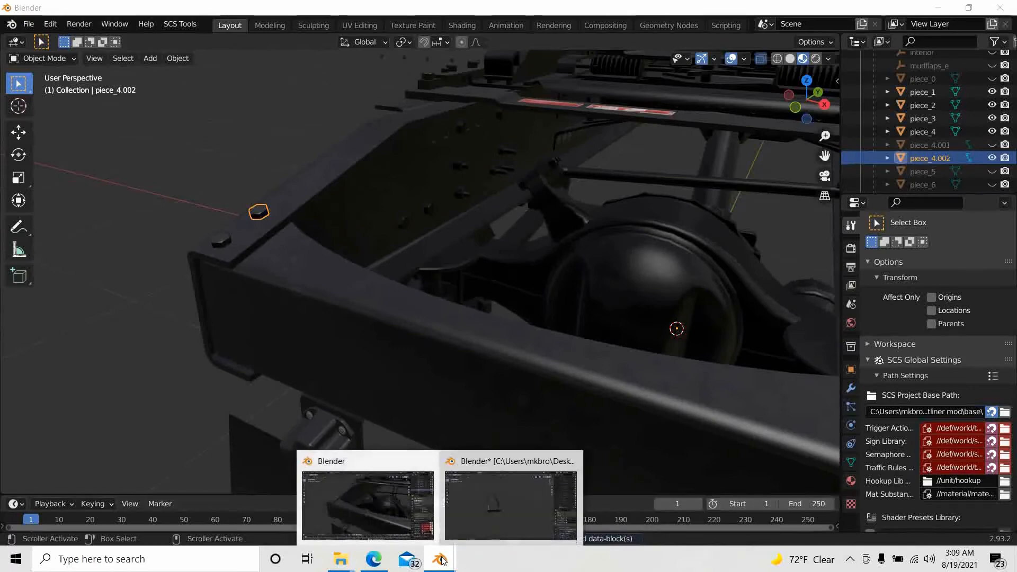
pyautogui.moveTo(500, 517)
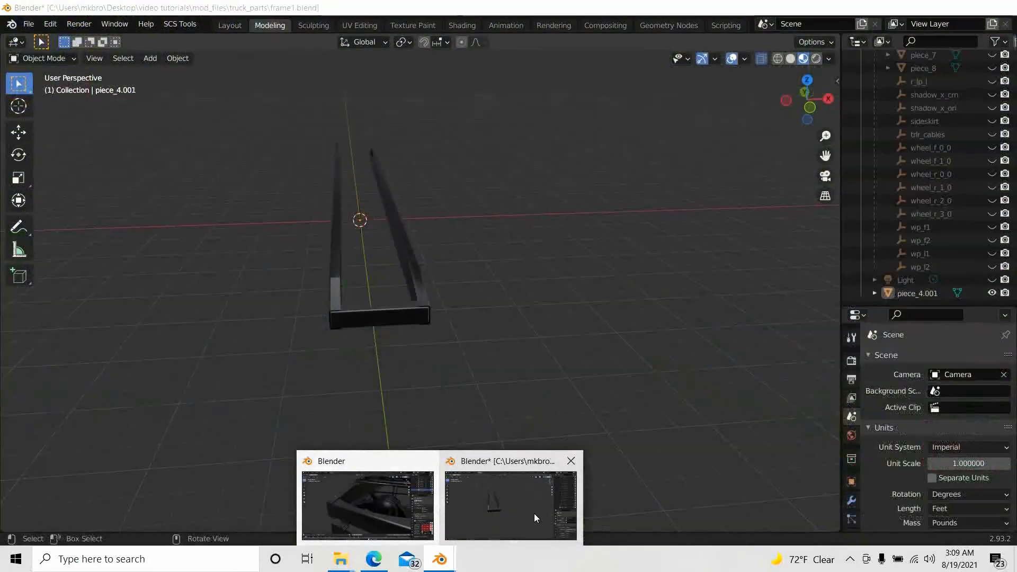
pyautogui.click(525, 510)
pyautogui.scroll(3, 275, 239)
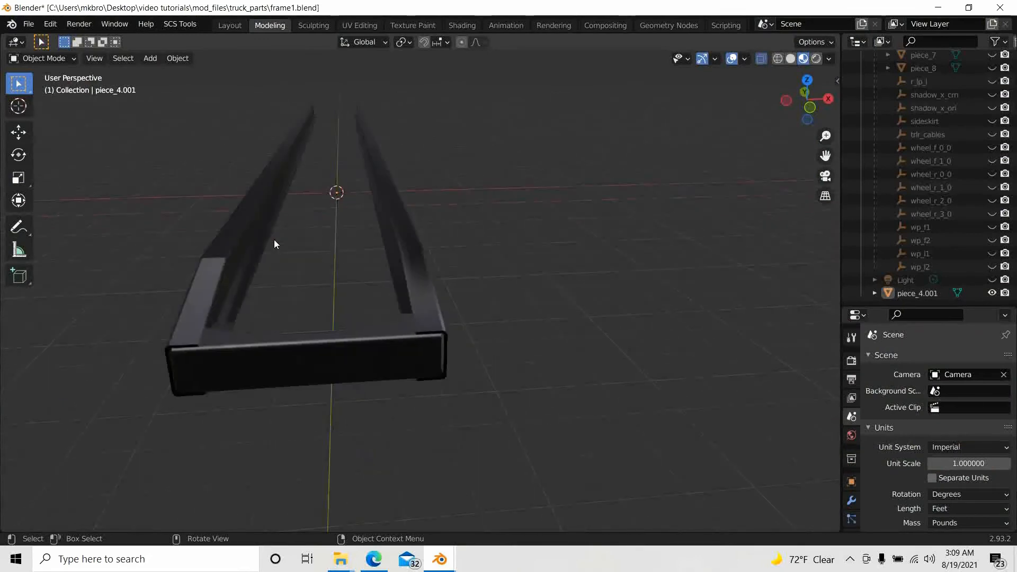
pyautogui.rightClick(860, 226)
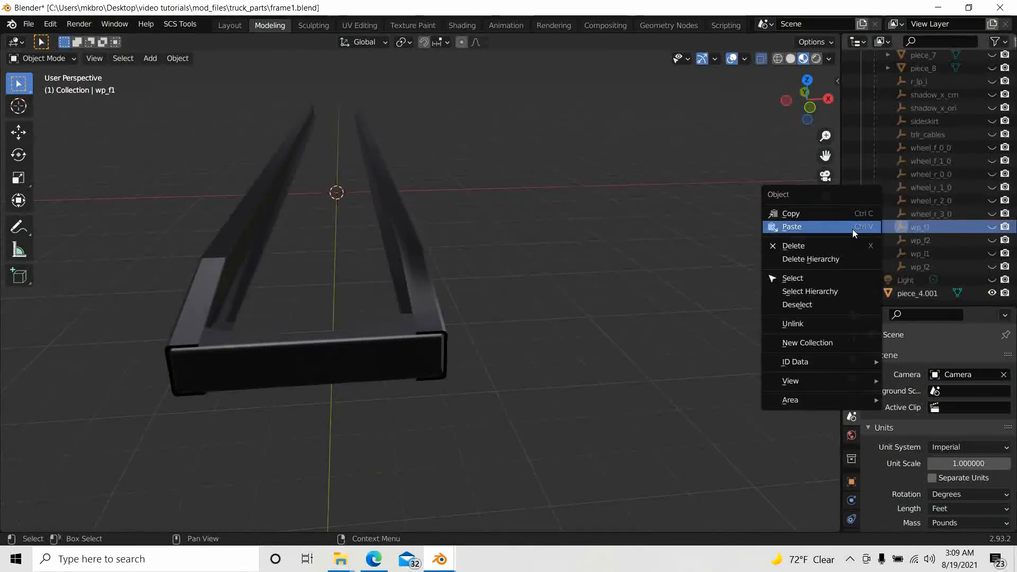
pyautogui.click(795, 228)
# - Select the pasted bolt piece_4.002 and move it about 15 ft along negative Y to the tapered ends of the frame rails
pyautogui.moveTo(469, 320); pyautogui.dragTo(625, 347, button='middle')
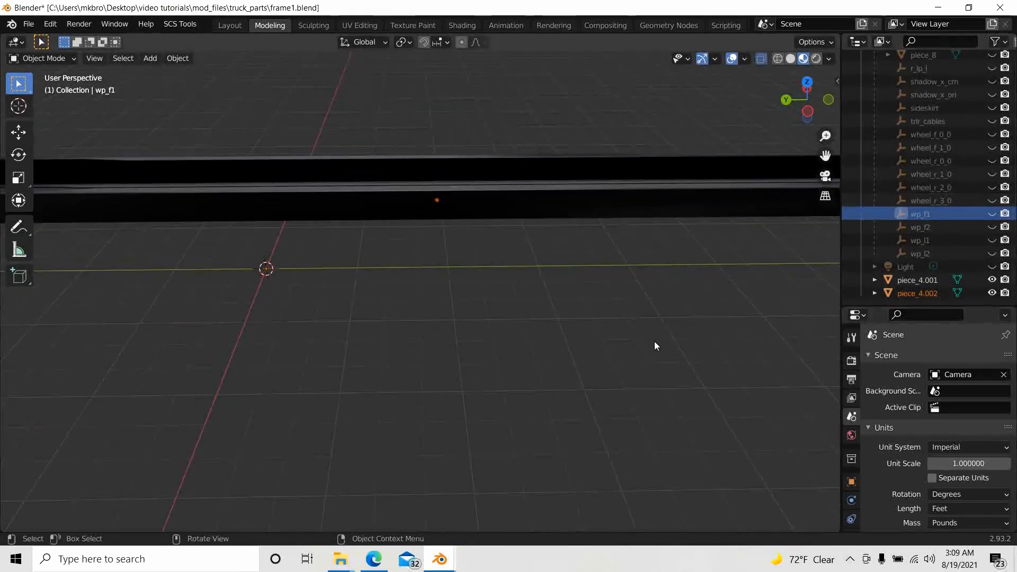
pyautogui.click(915, 292)
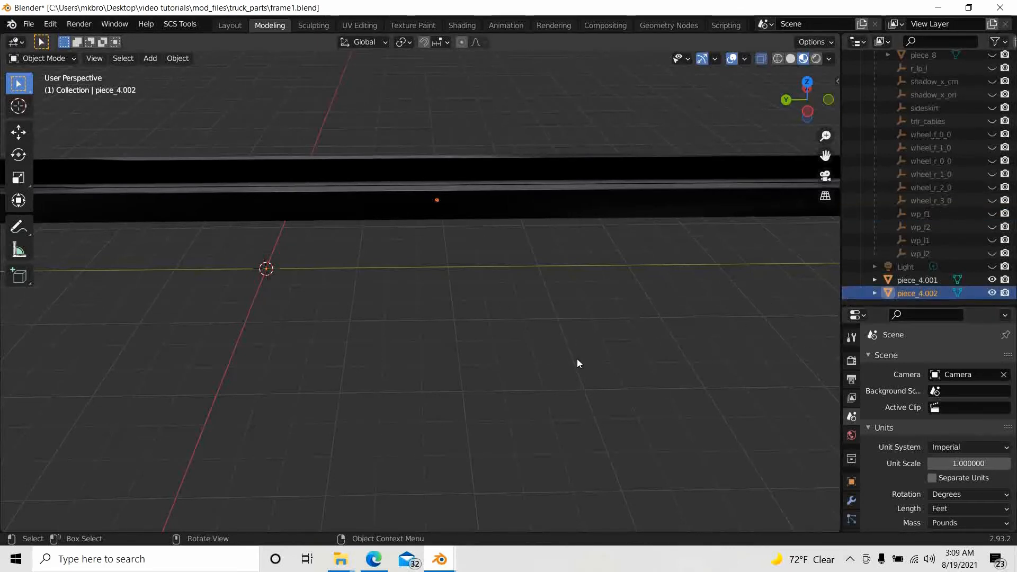
pyautogui.hotkey('alt', 'z')
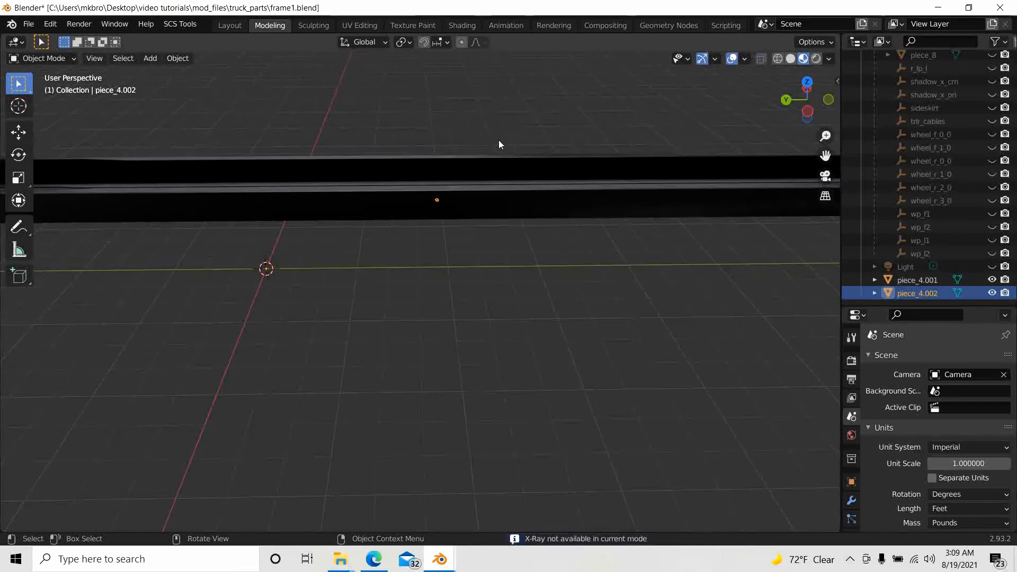
pyautogui.moveTo(414, 158); pyautogui.dragTo(471, 238)
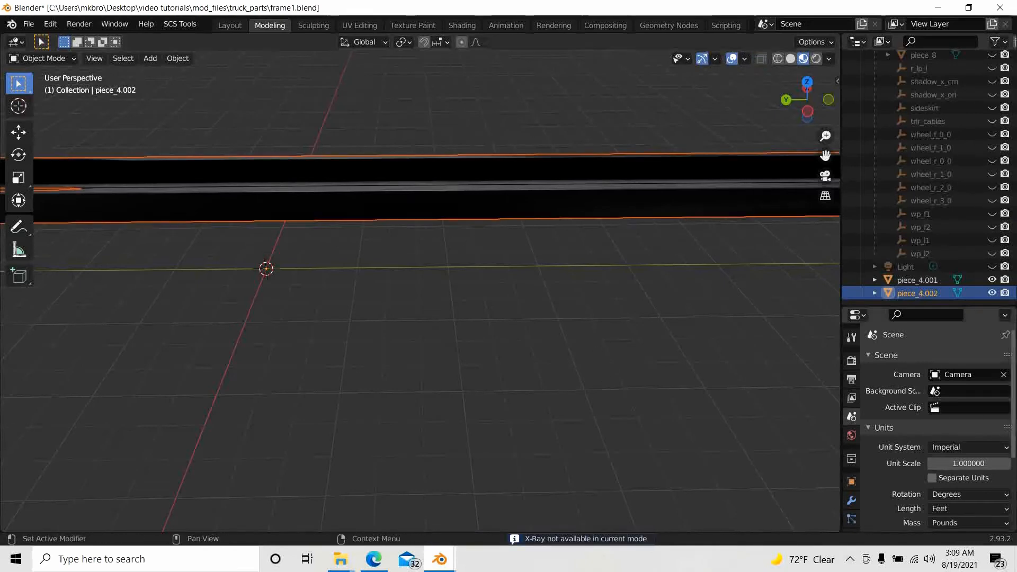
pyautogui.click(909, 292)
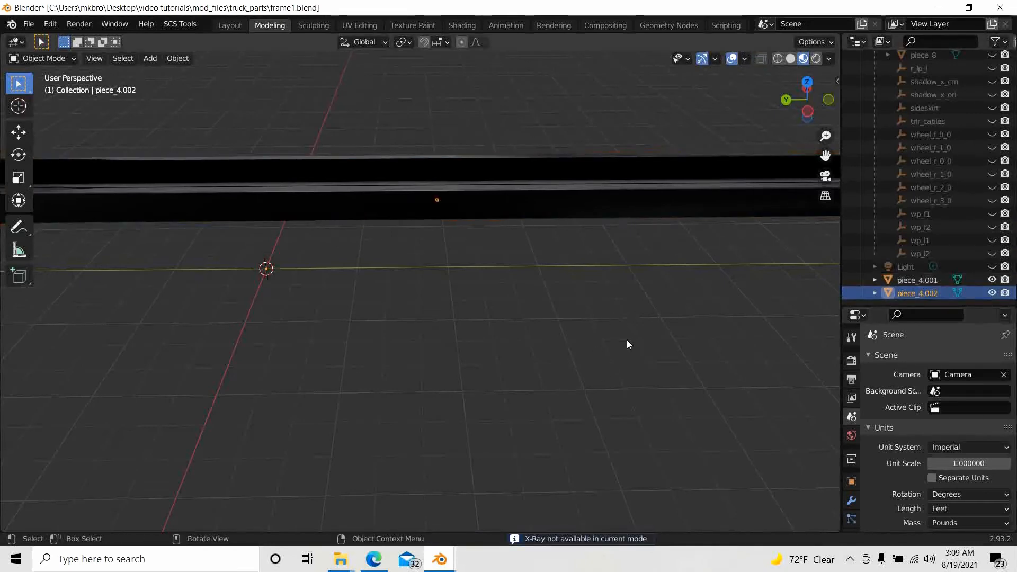
pyautogui.moveTo(627, 339); pyautogui.dragTo(376, 336, button='middle')
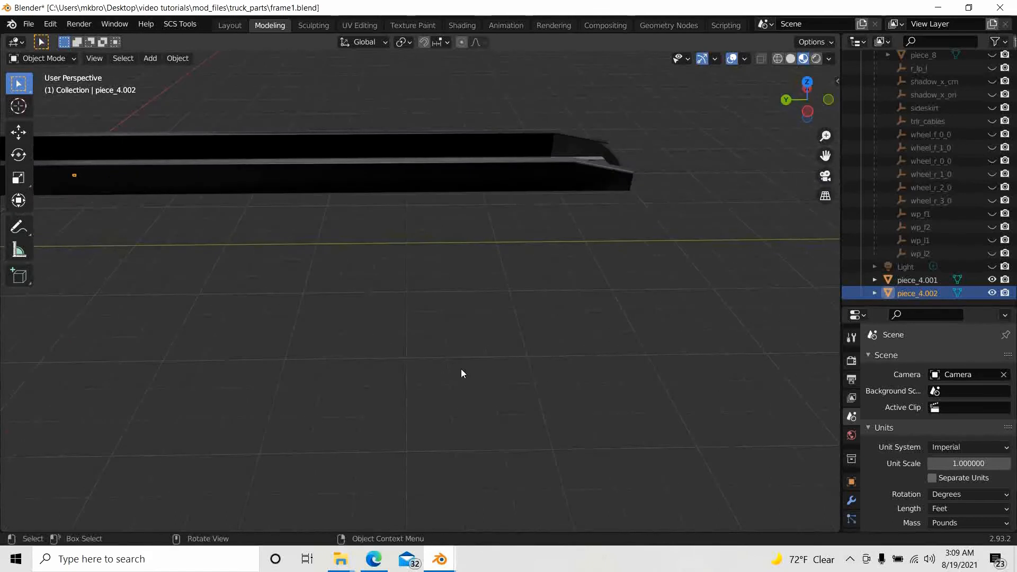
pyautogui.press('g')
pyautogui.press('y')
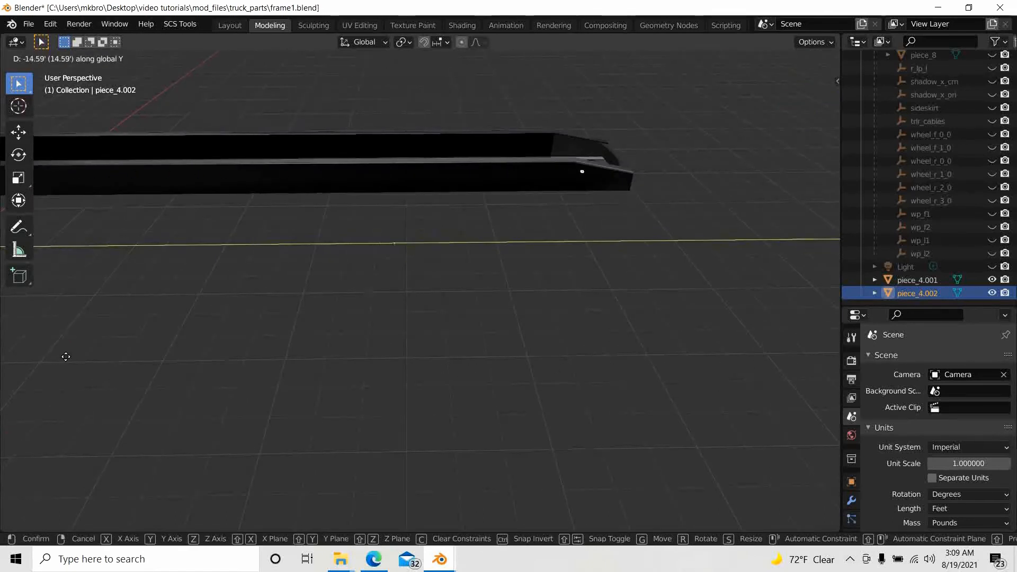
pyautogui.click(88, 352)
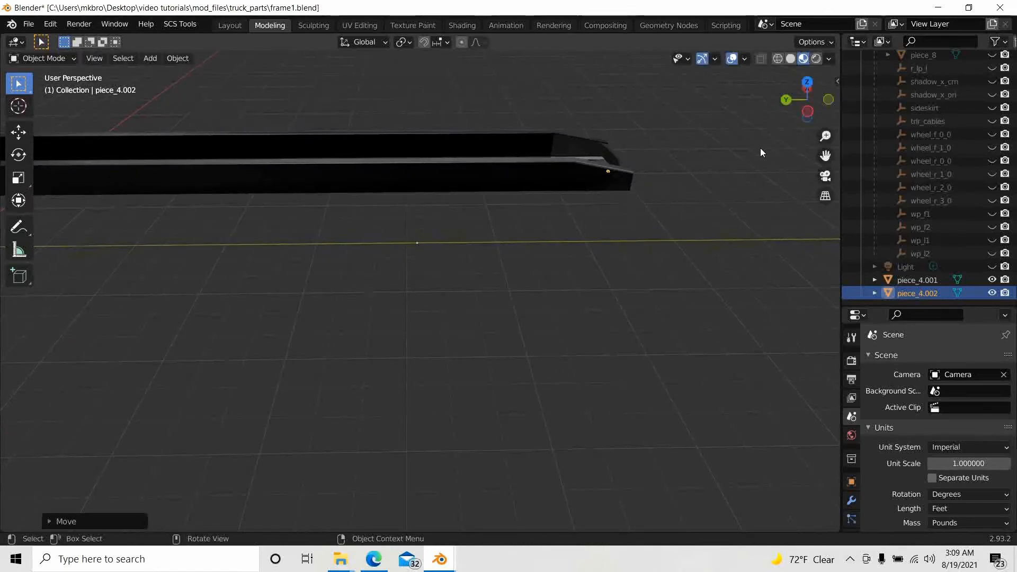
# - Move the bolt piece_4.002 along negative Y, closer to the end of the tapered frame rail
pyautogui.click(808, 88)
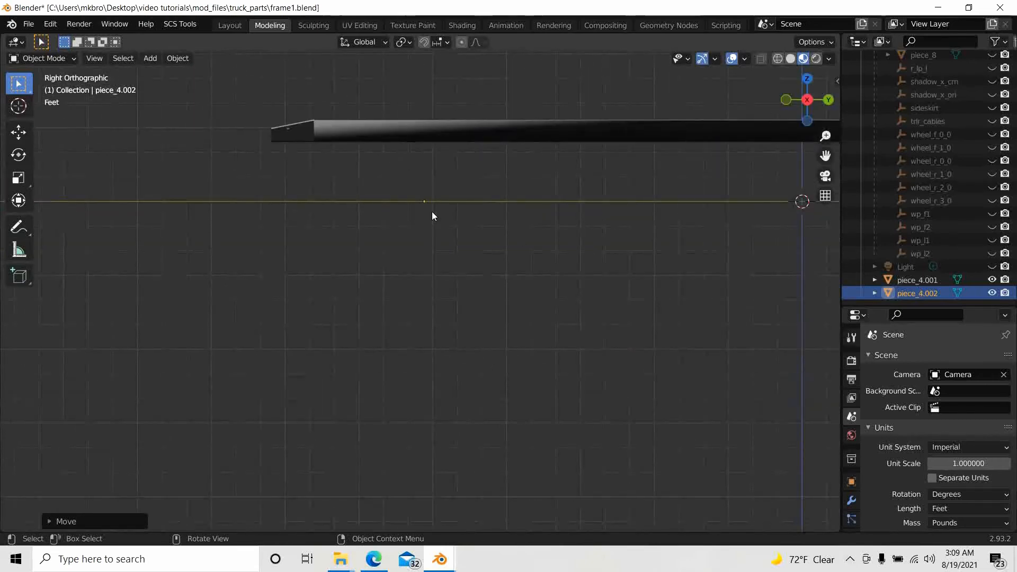
pyautogui.click(805, 81)
pyautogui.scroll(3, 294, 459)
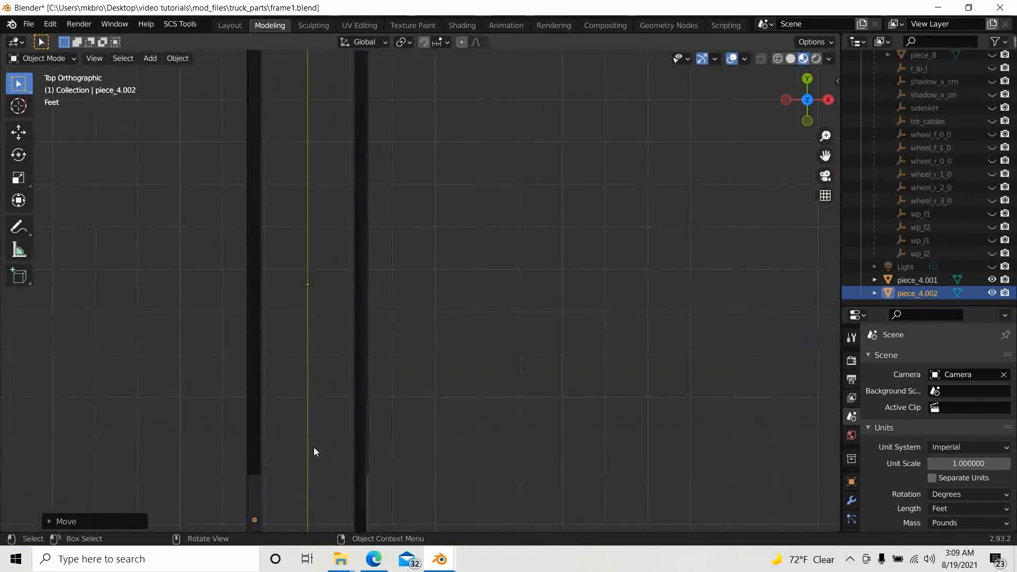
pyautogui.scroll(-4, 373, 479)
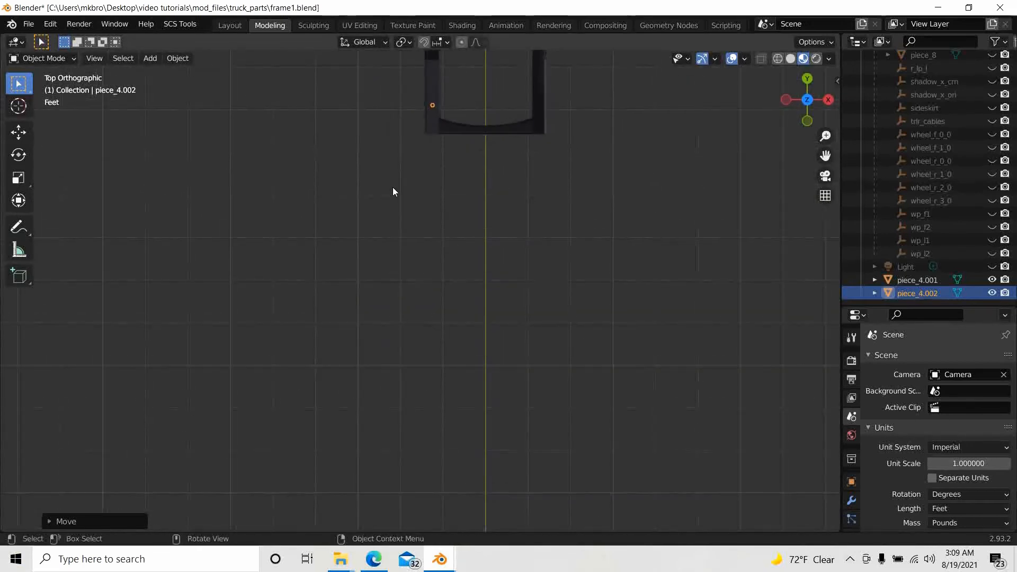
pyautogui.scroll(6, 402, 193)
pyautogui.keyDown('shift'); pyautogui.moveTo(463, 128); pyautogui.dragTo(448, 452, button='middle'); pyautogui.keyUp('shift')
pyautogui.scroll(5, 458, 404)
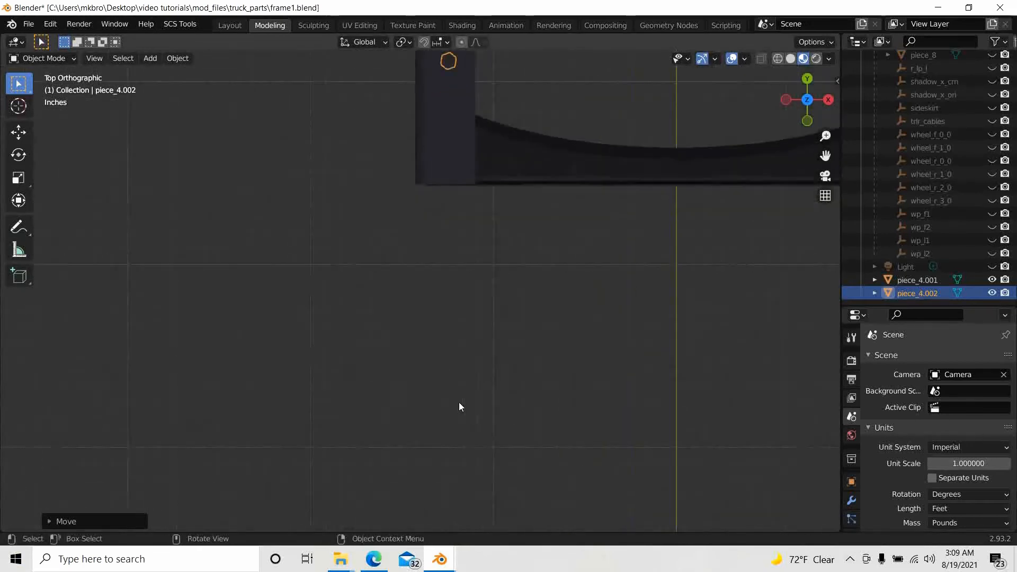
pyautogui.keyDown('shift'); pyautogui.moveTo(464, 398); pyautogui.dragTo(468, 90, button='middle'); pyautogui.keyUp('shift')
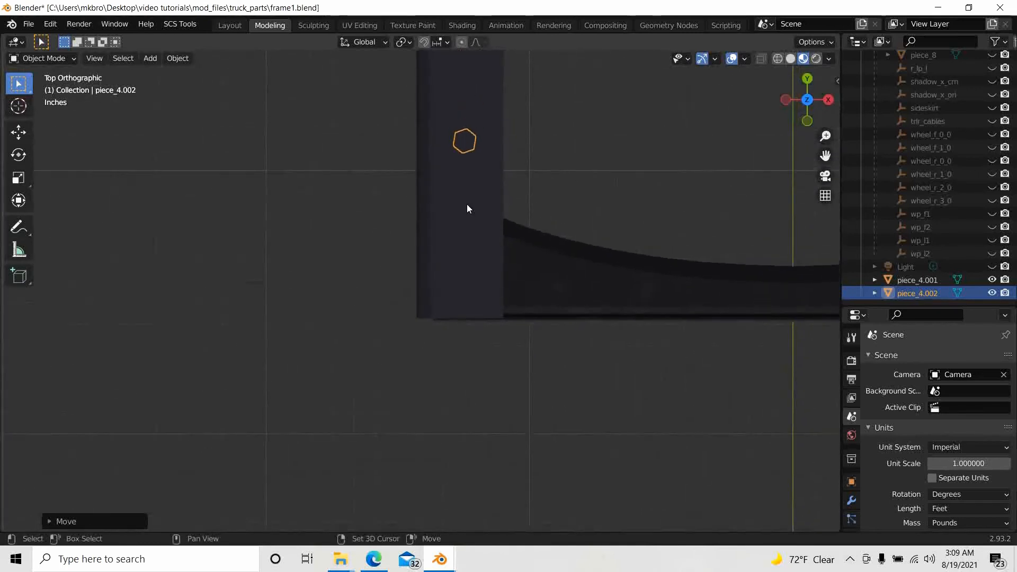
pyautogui.scroll(4, 471, 223)
pyautogui.keyDown('shift'); pyautogui.moveTo(472, 224); pyautogui.dragTo(472, 377, button='middle'); pyautogui.keyUp('shift')
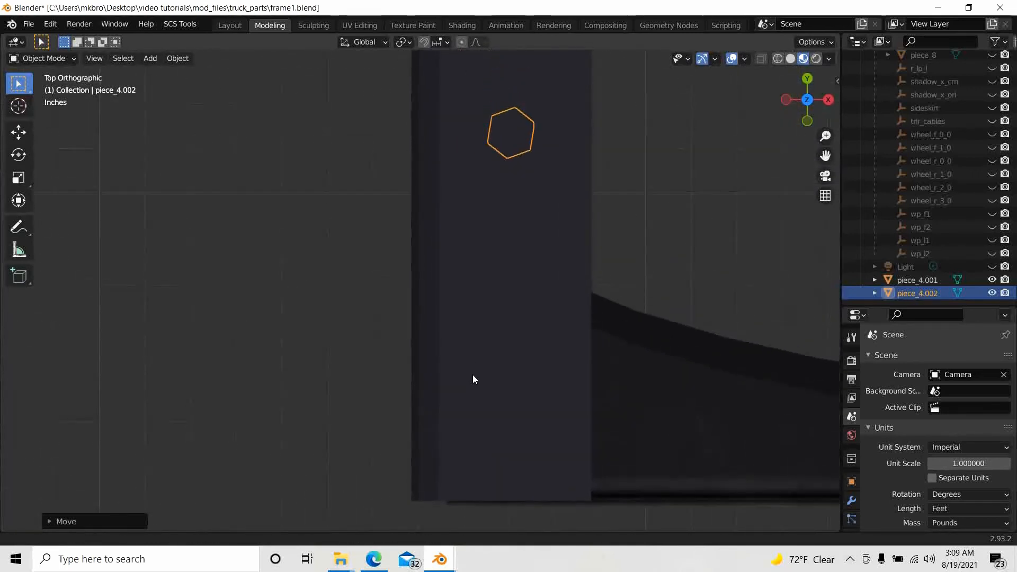
pyautogui.press('g')
pyautogui.press('y')
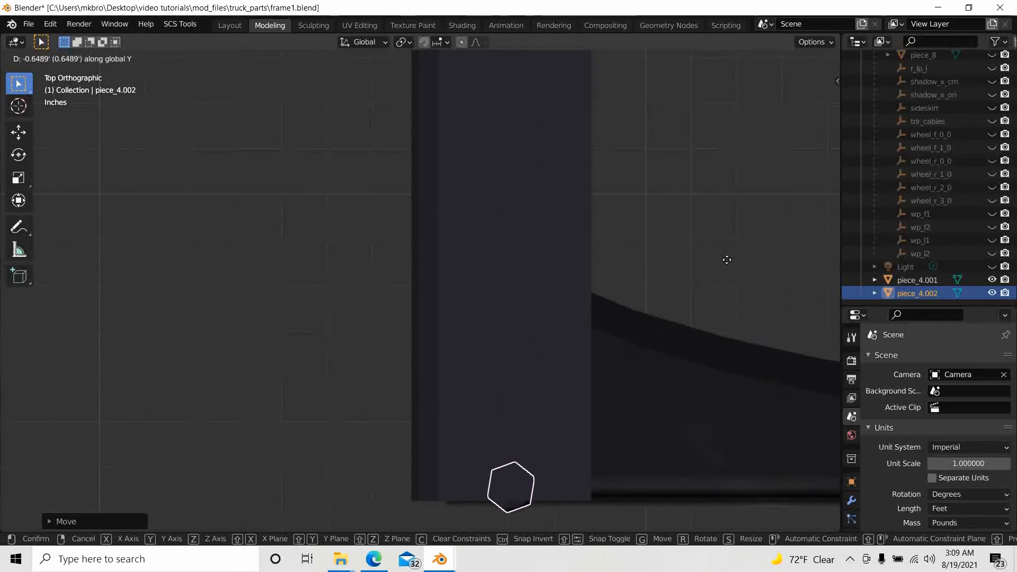
pyautogui.click(726, 111)
# - In Edit Mode, select the bolt's whole mesh and raise it about 0.114 ft along Z, just above the rail's sloped flange
pyautogui.moveTo(642, 347); pyautogui.dragTo(665, 375, button='middle')
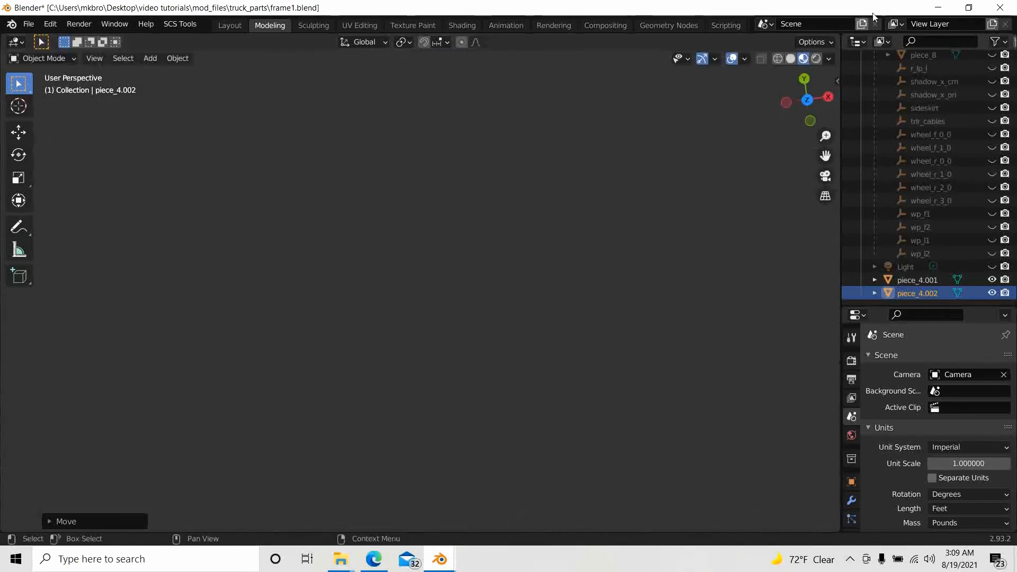
pyautogui.click(787, 103)
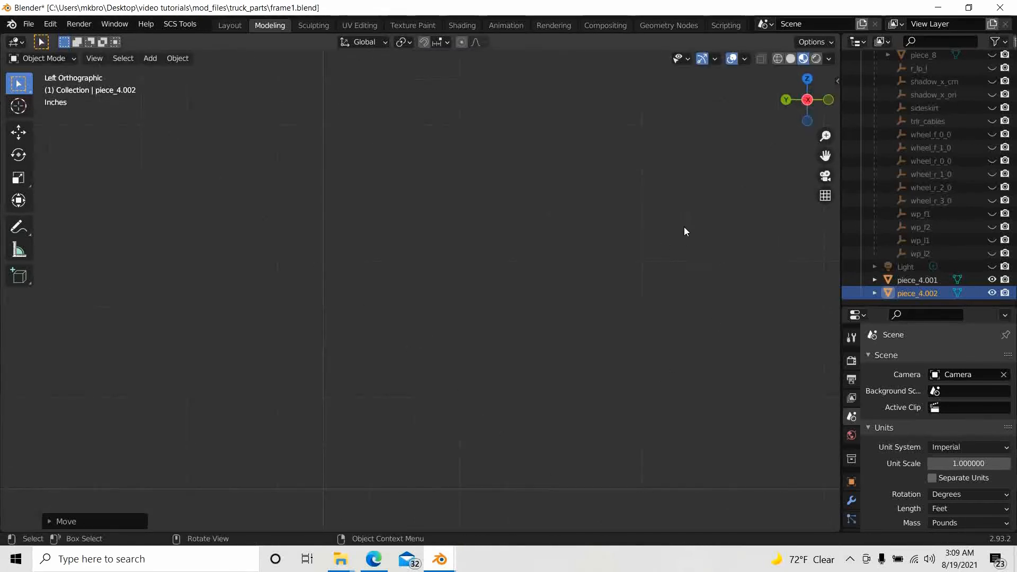
pyautogui.scroll(-3, 694, 264)
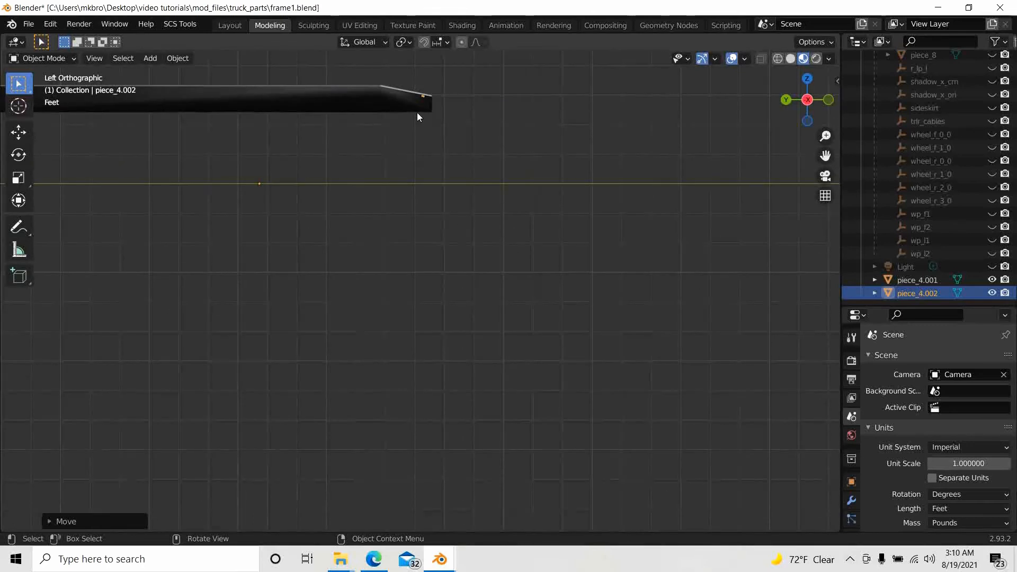
pyautogui.keyDown('shift'); pyautogui.moveTo(412, 116); pyautogui.dragTo(361, 346, button='middle'); pyautogui.keyUp('shift')
pyautogui.scroll(3, 438, 199)
pyautogui.scroll(3, 456, 297)
pyautogui.scroll(3, 433, 268)
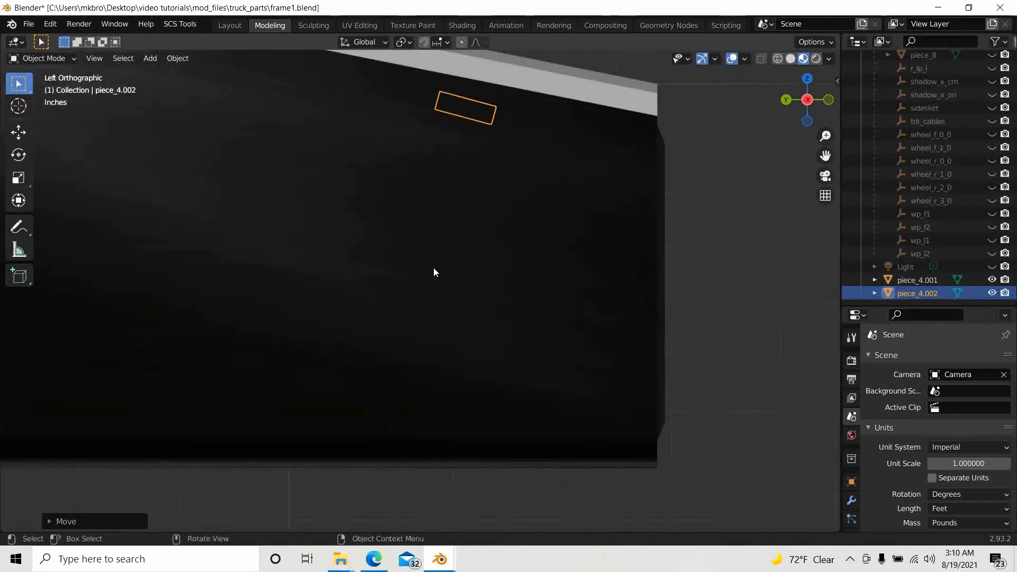
pyautogui.keyDown('shift'); pyautogui.moveTo(433, 267); pyautogui.dragTo(419, 404, button='middle'); pyautogui.keyUp('shift')
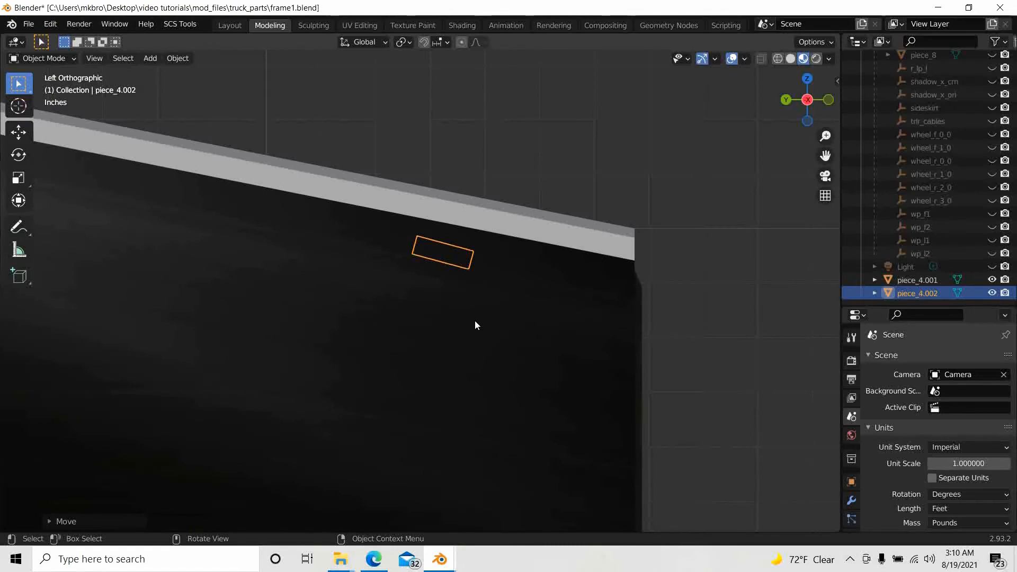
pyautogui.press('Tab')
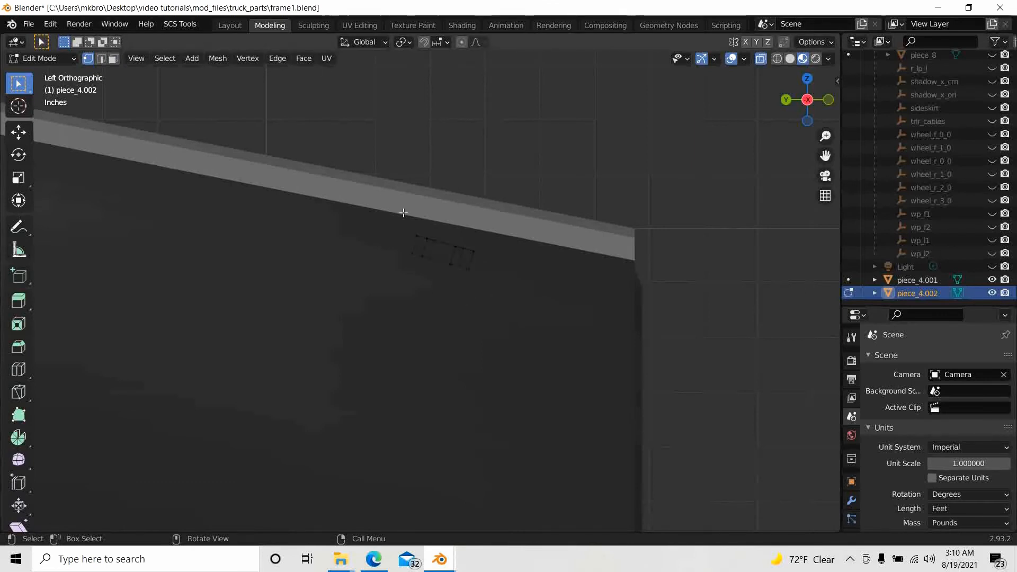
pyautogui.moveTo(403, 223); pyautogui.dragTo(502, 292)
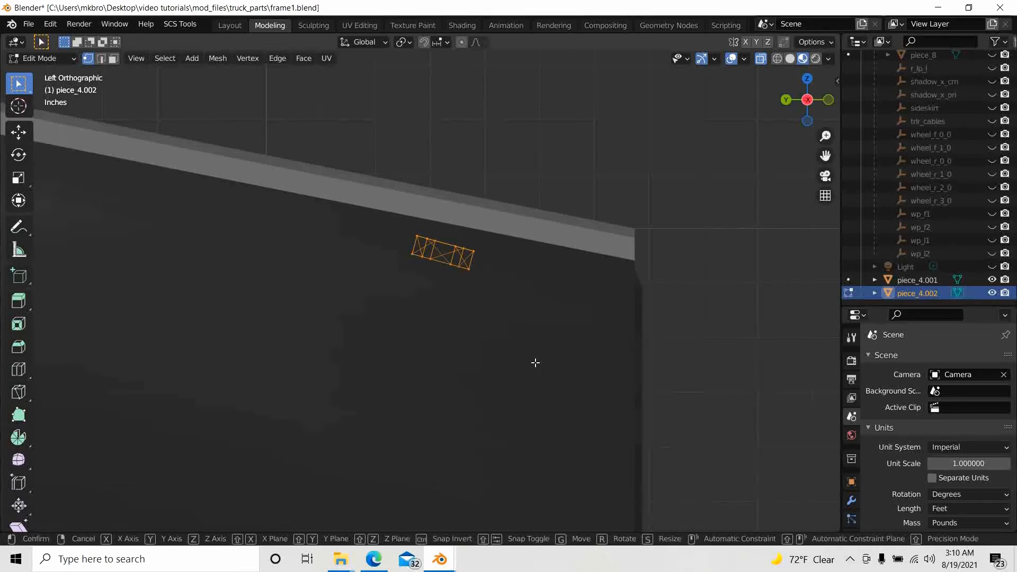
pyautogui.press('g')
pyautogui.press('z')
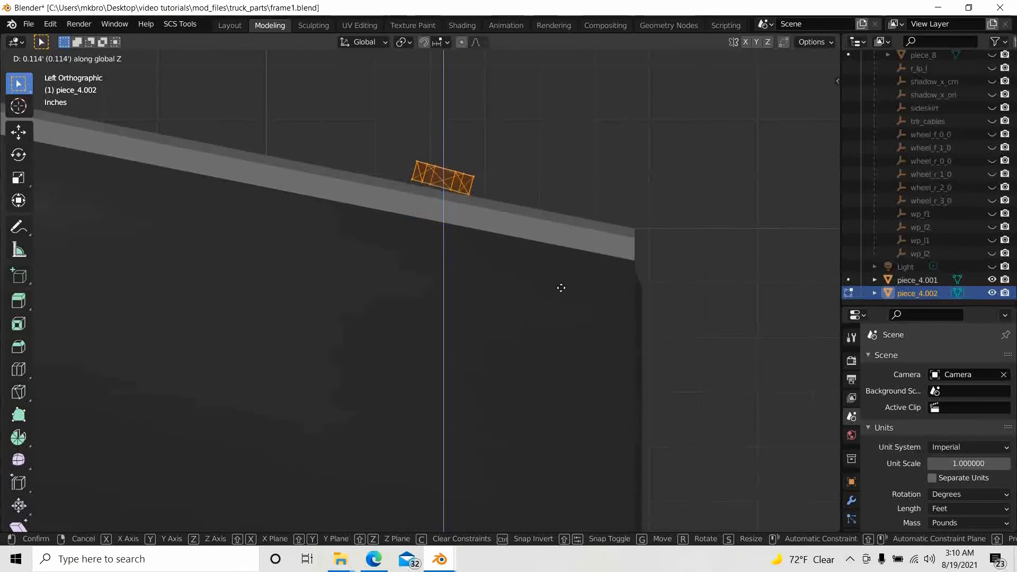
pyautogui.click(560, 286)
# - Rotate the bolt mesh about -3 degrees around the global X axis to match the slope of the rail
pyautogui.scroll(4, 484, 283)
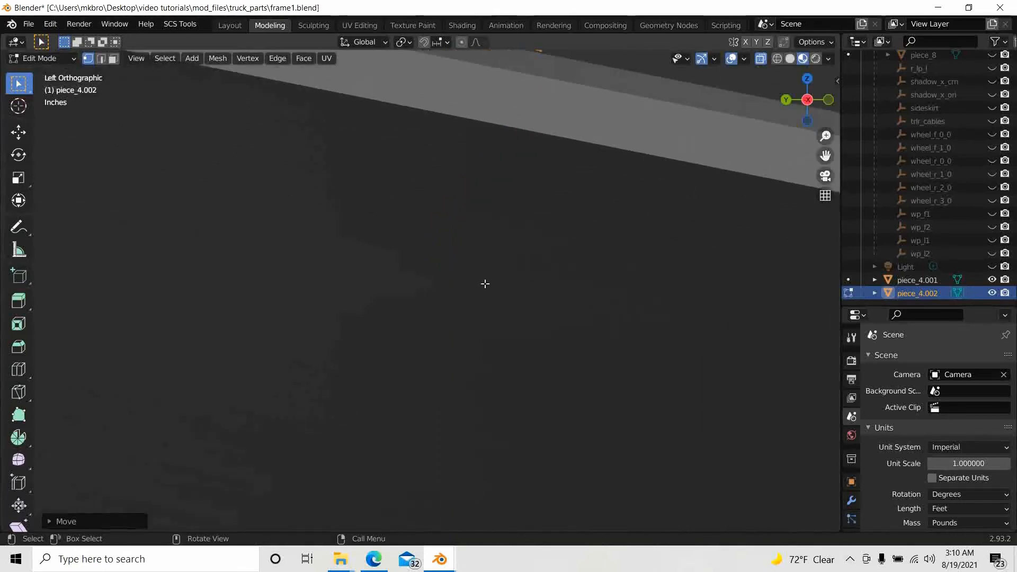
pyautogui.keyDown('shift'); pyautogui.moveTo(485, 284); pyautogui.dragTo(475, 487, button='middle'); pyautogui.keyUp('shift')
pyautogui.scroll(3, 461, 291)
pyautogui.keyDown('shift'); pyautogui.moveTo(463, 287); pyautogui.dragTo(436, 356, button='middle'); pyautogui.keyUp('shift')
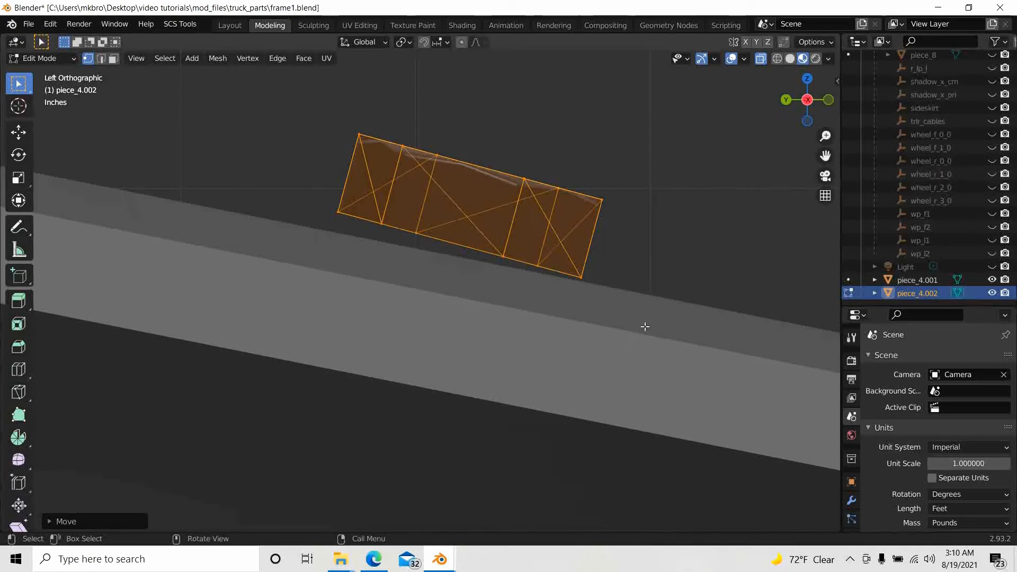
pyautogui.press('r')
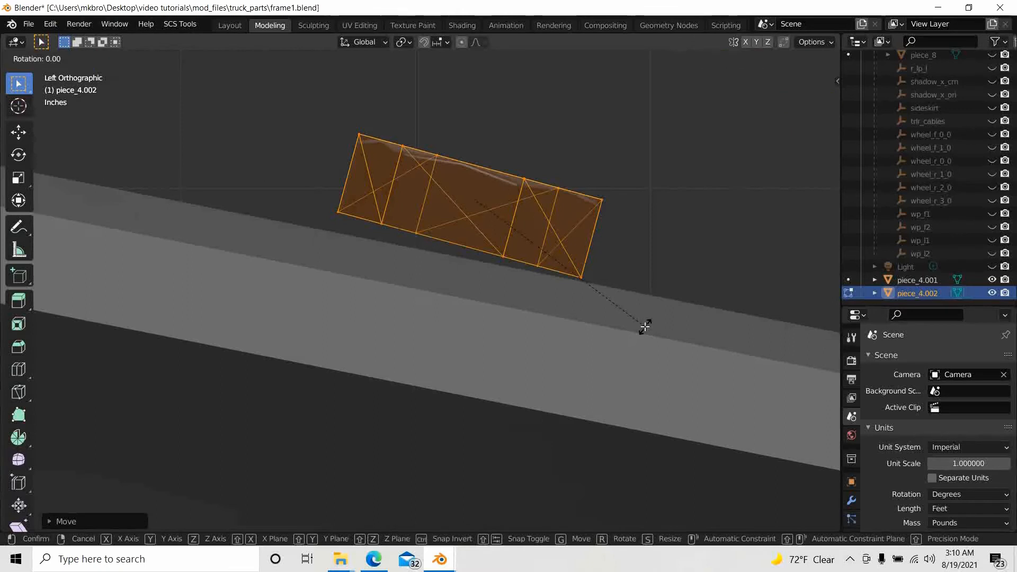
pyautogui.press('x')
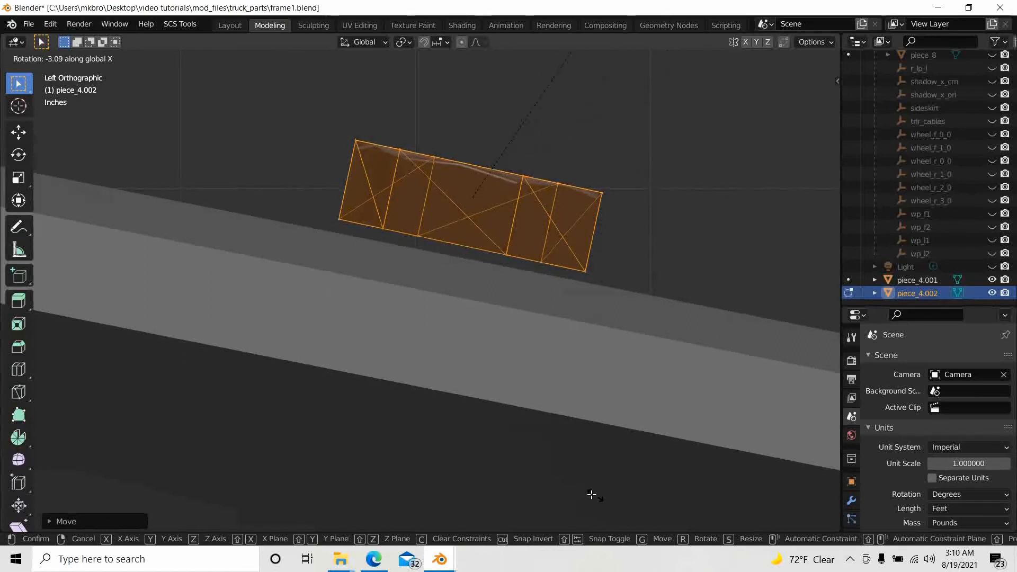
pyautogui.click(570, 480)
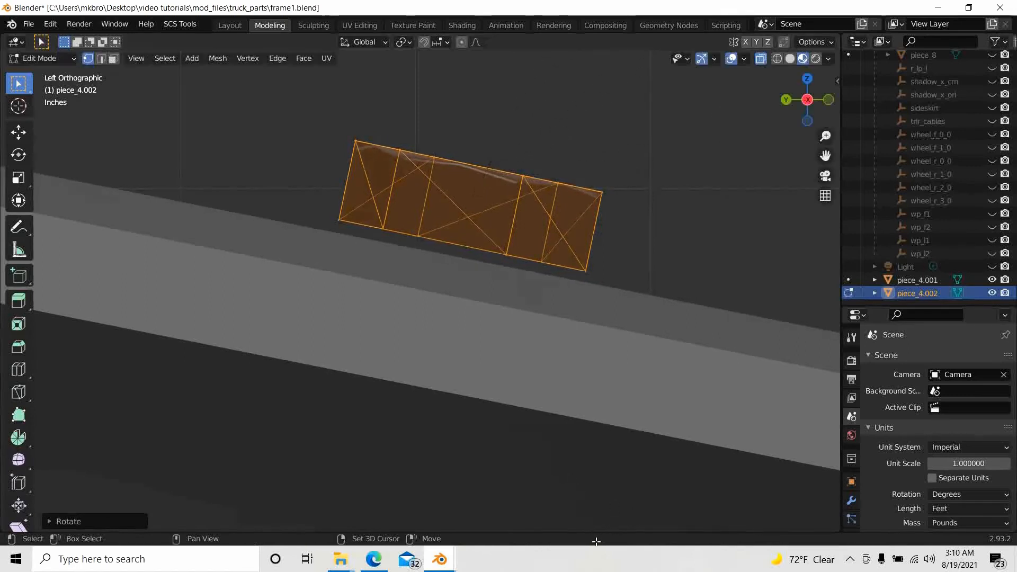
# - Lower the bolt mesh slightly along Z until it sits on the sloped flange, and check its seating
pyautogui.press('g')
pyautogui.press('z')
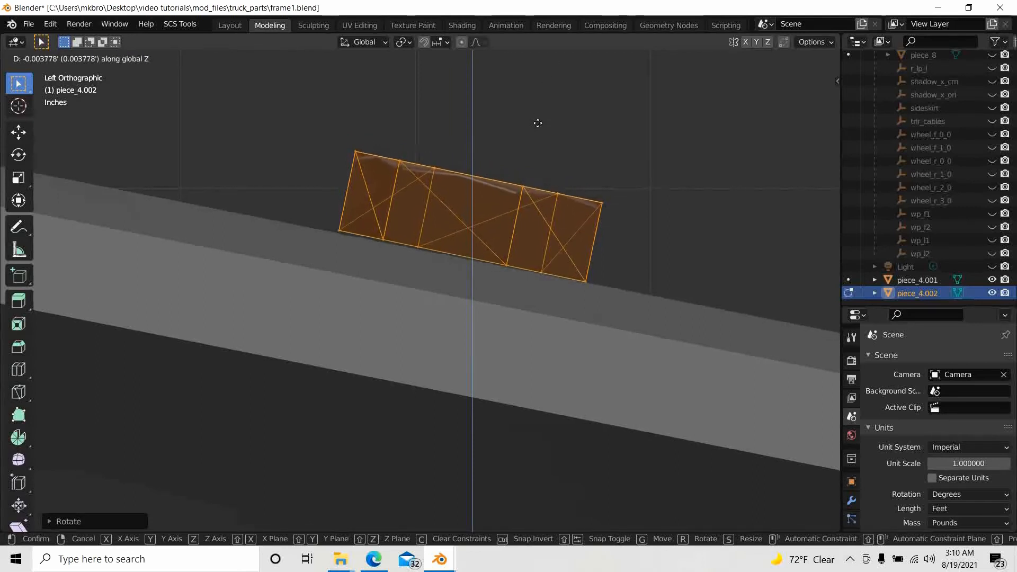
pyautogui.click(537, 147)
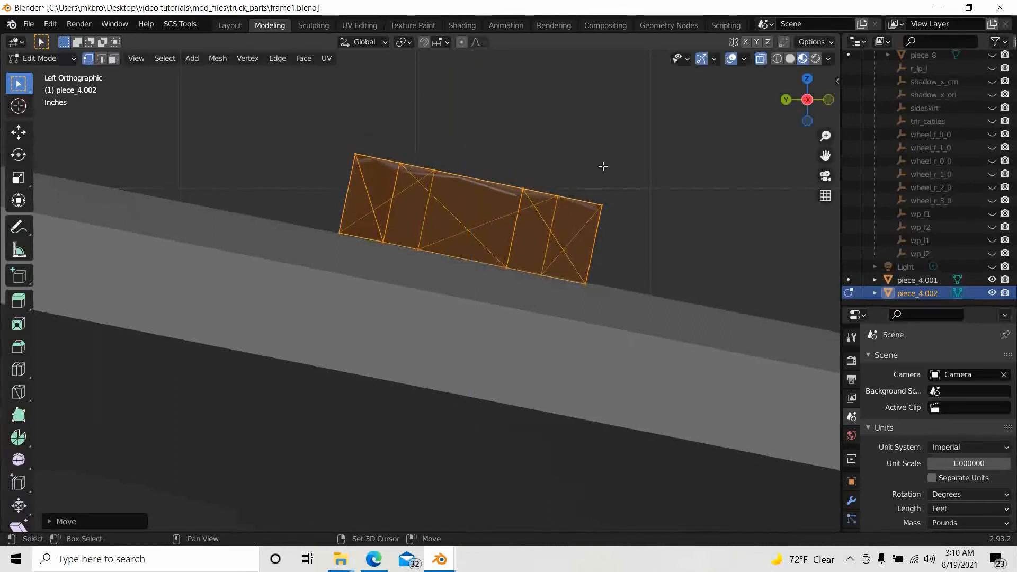
pyautogui.scroll(-5, 626, 248)
pyautogui.moveTo(621, 308); pyautogui.dragTo(472, 379, button='middle')
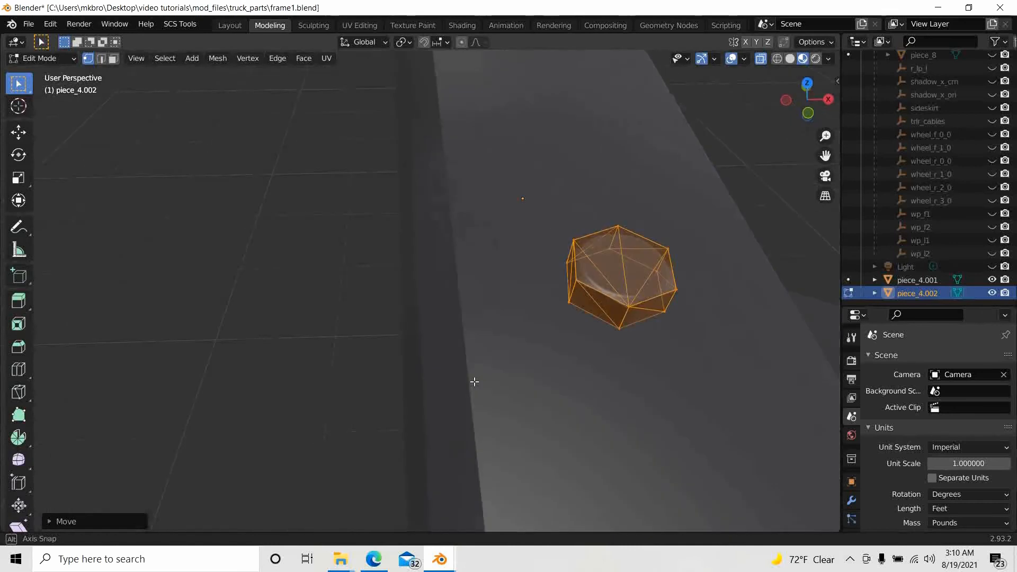
pyautogui.scroll(-3, 656, 386)
pyautogui.moveTo(655, 386); pyautogui.dragTo(573, 373, button='middle')
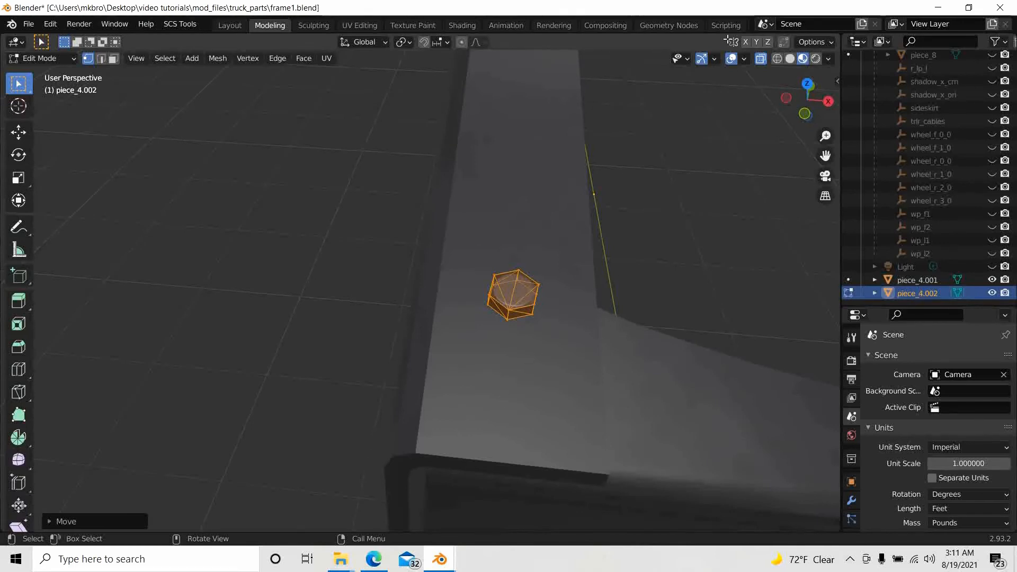
# - Duplicate the bolt along negative Y toward the rail's end and lower the copy along Z toward the sloped flange
pyautogui.click(787, 98)
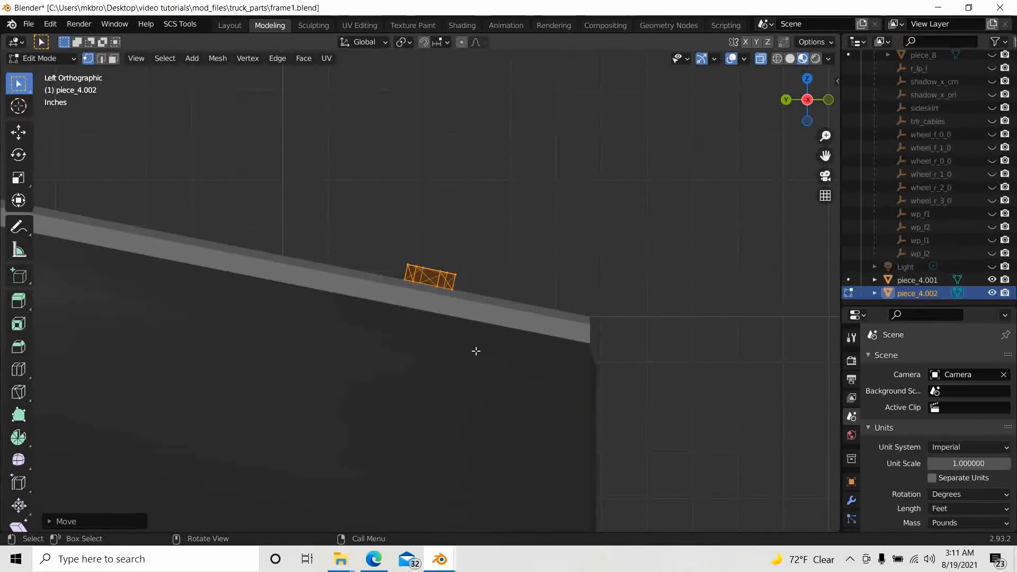
pyautogui.press('g')
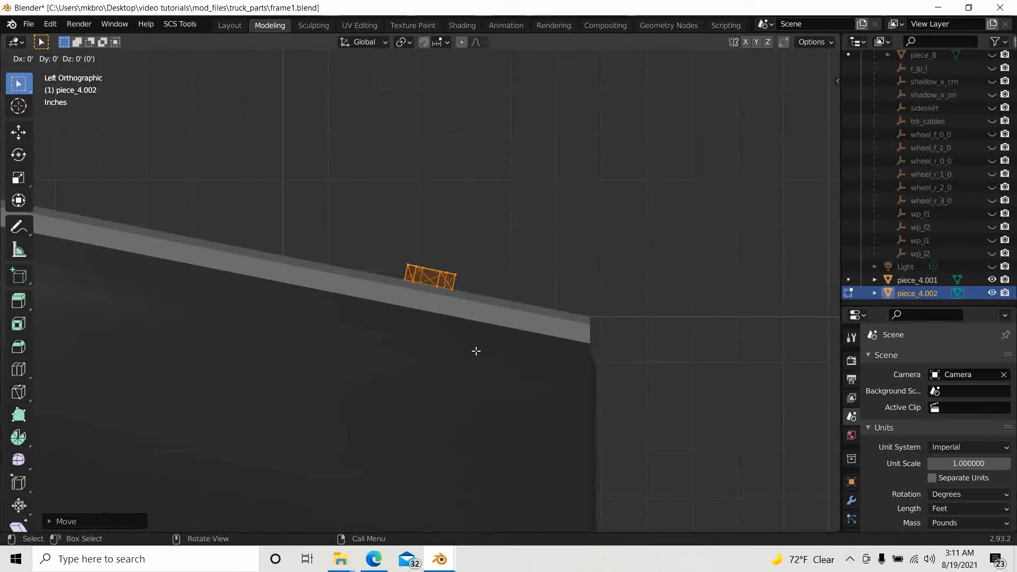
pyautogui.press('y')
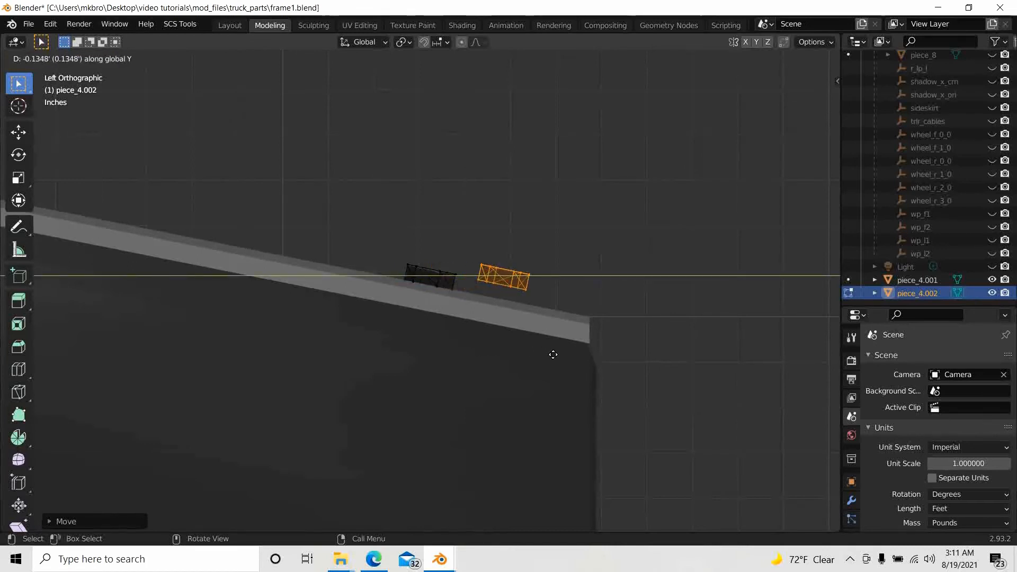
pyautogui.click(597, 359)
pyautogui.press('g')
pyautogui.press('z')
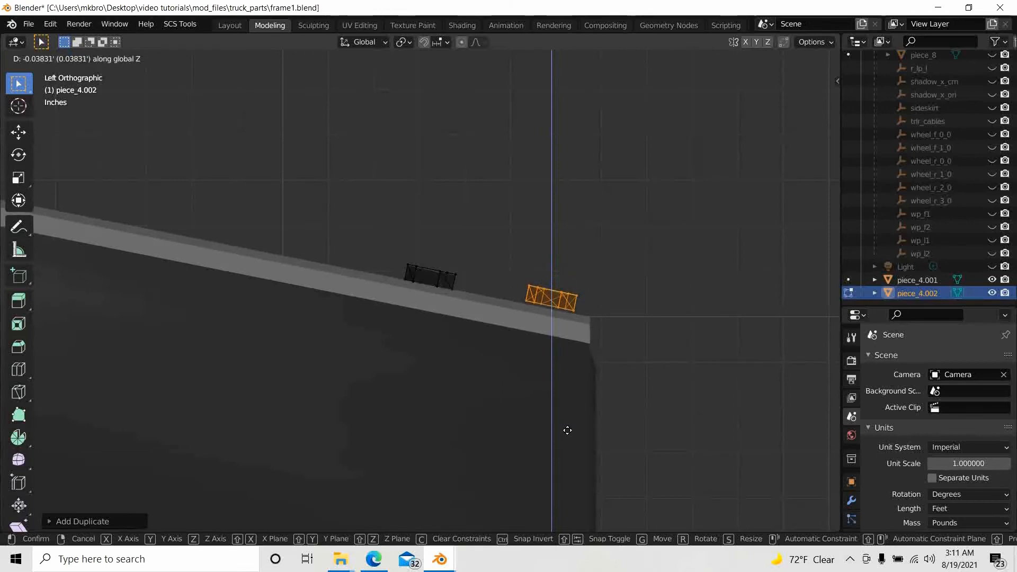
pyautogui.click(699, 384)
# - Fine-tune the duplicated bolt's height along Z so it rests flush on the sloped flange
pyautogui.scroll(5, 534, 333)
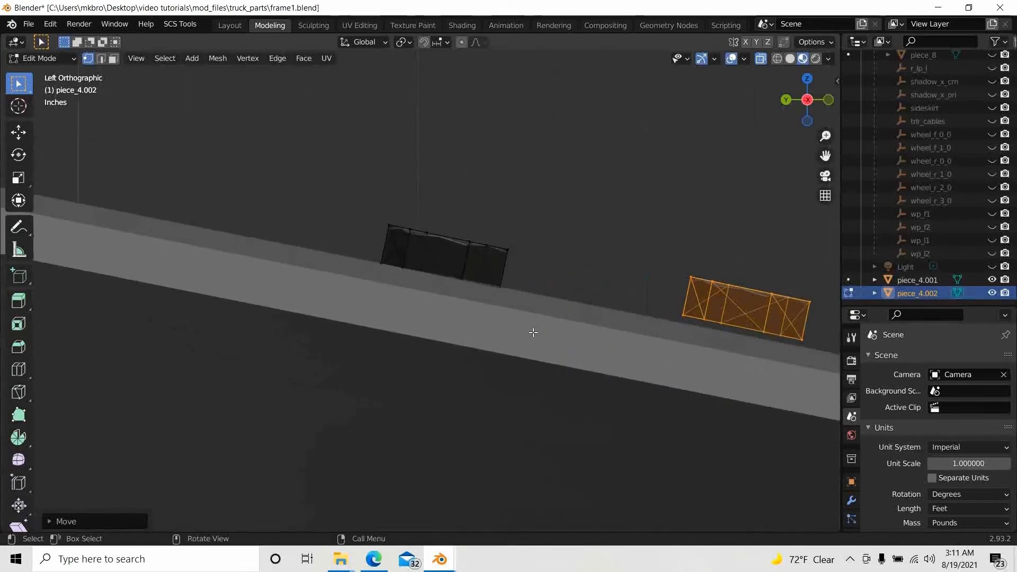
pyautogui.keyDown('shift'); pyautogui.moveTo(508, 330); pyautogui.dragTo(238, 265, button='middle'); pyautogui.keyUp('shift')
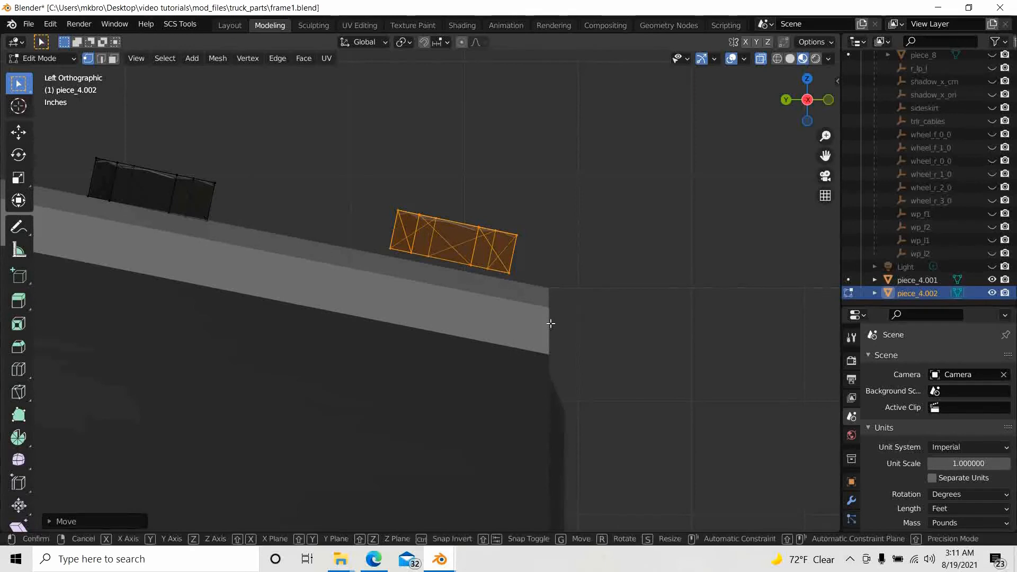
pyautogui.press('g')
pyautogui.press('z')
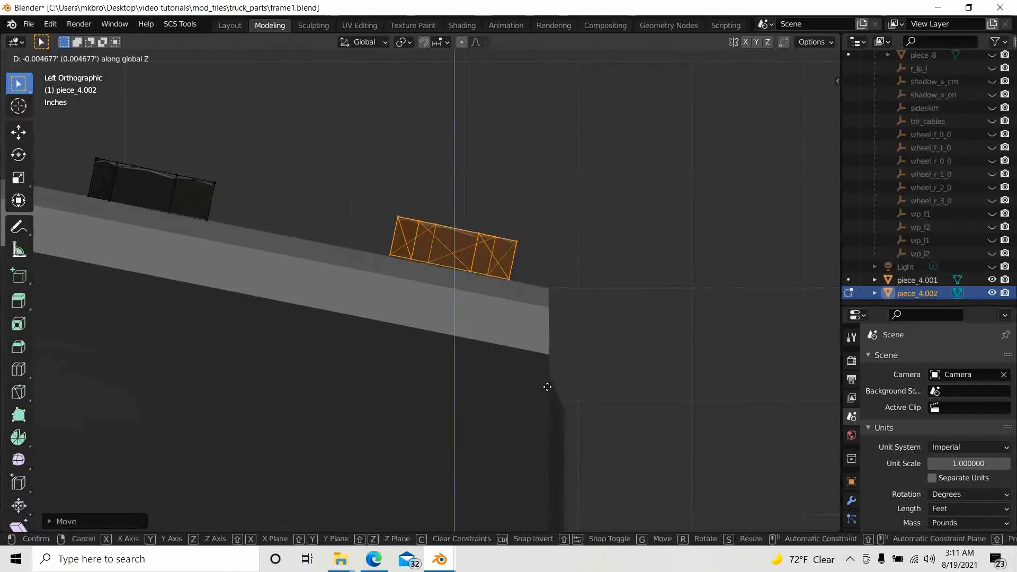
pyautogui.click(543, 412)
pyautogui.scroll(-3, 604, 345)
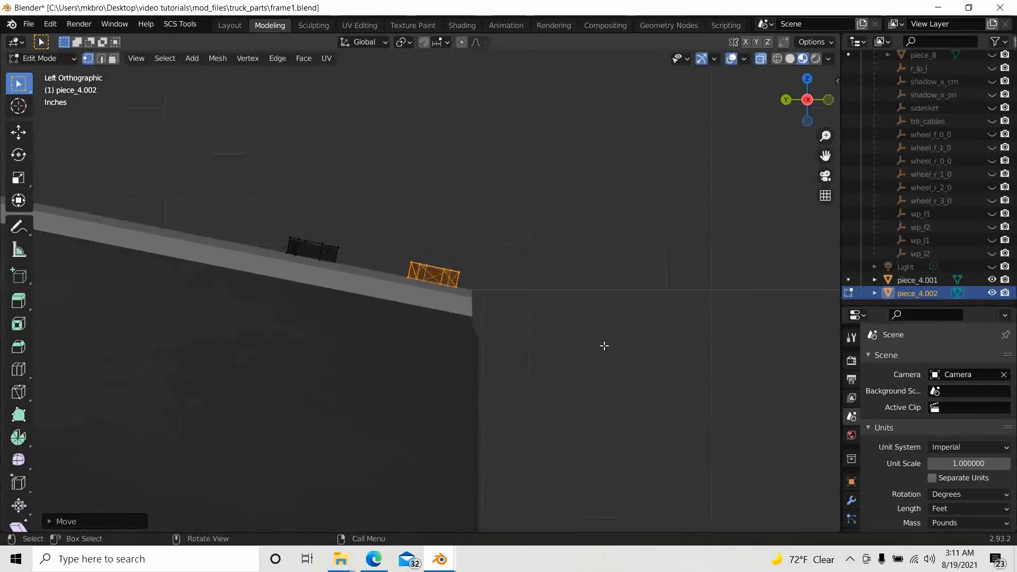
# - Select both bolts on the sloped flange and duplicate them about 2.503 ft along global X onto the opposite rail, then leave Edit Mode
pyautogui.moveTo(603, 345); pyautogui.dragTo(422, 408, button='middle')
pyautogui.scroll(-4, 618, 390)
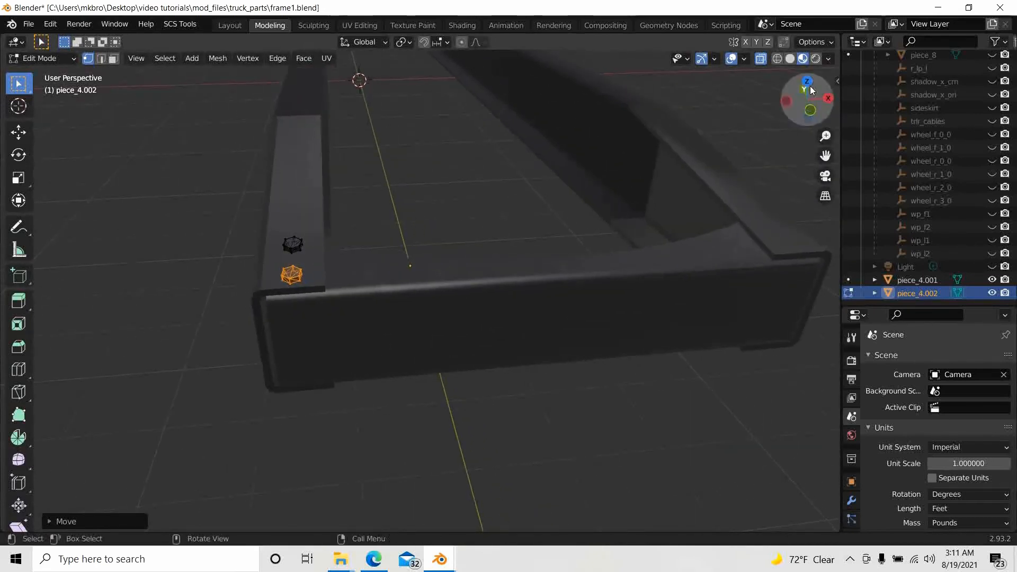
pyautogui.click(809, 109)
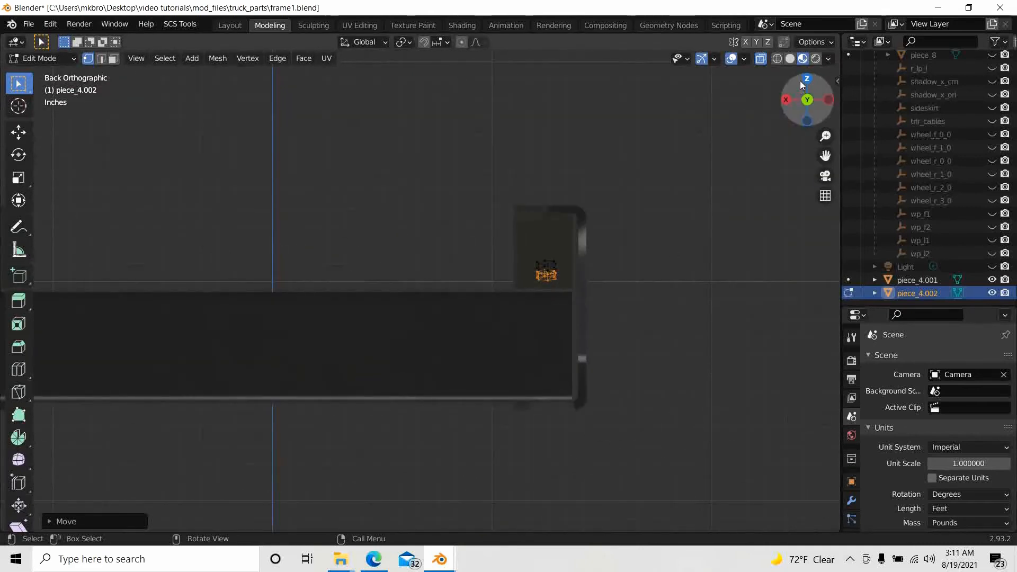
pyautogui.click(808, 121)
pyautogui.keyDown('shift'); pyautogui.moveTo(465, 367); pyautogui.dragTo(365, 245, button='middle'); pyautogui.keyUp('shift')
pyautogui.moveTo(175, 159); pyautogui.dragTo(234, 298)
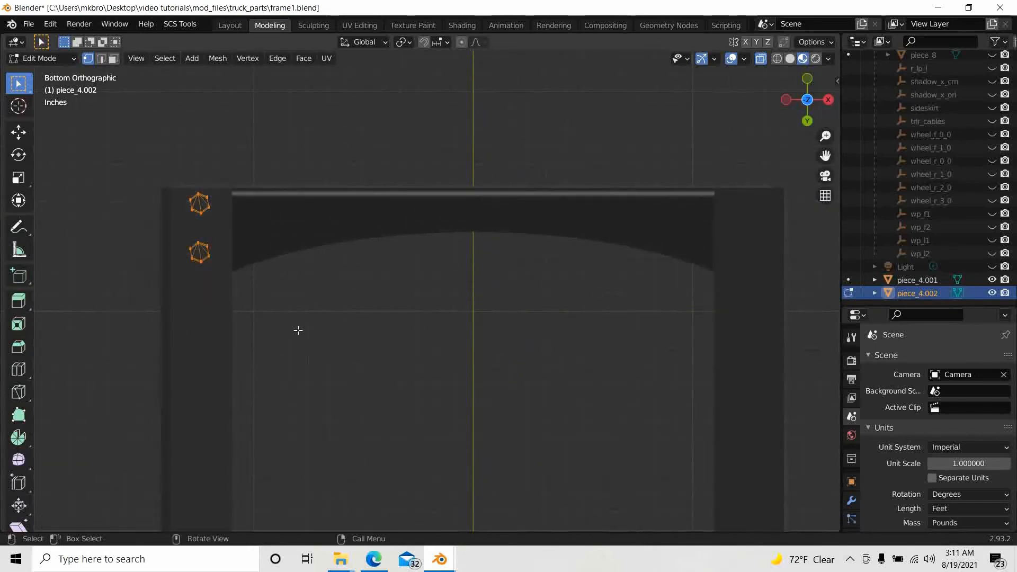
pyautogui.press('g')
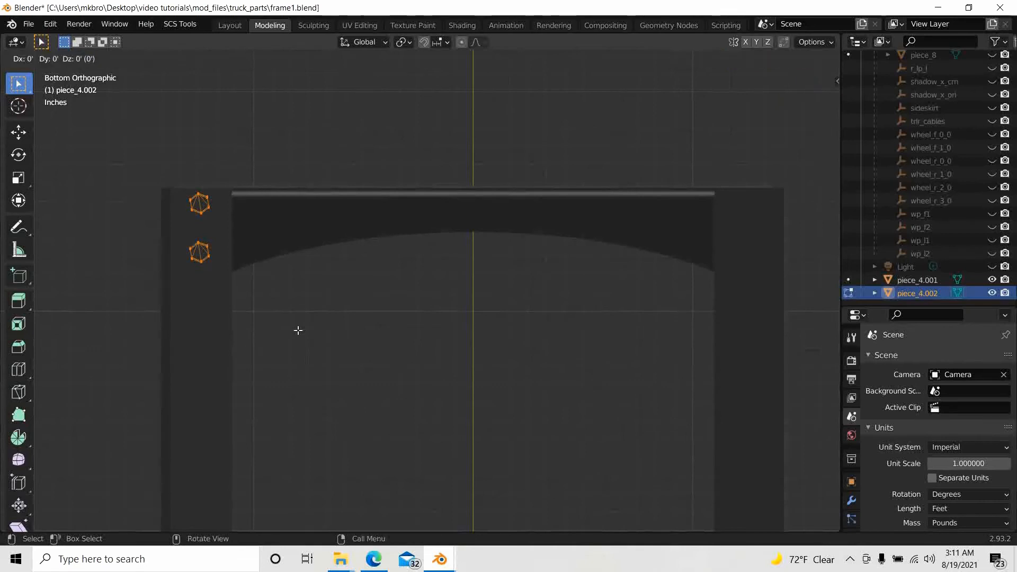
pyautogui.press('x')
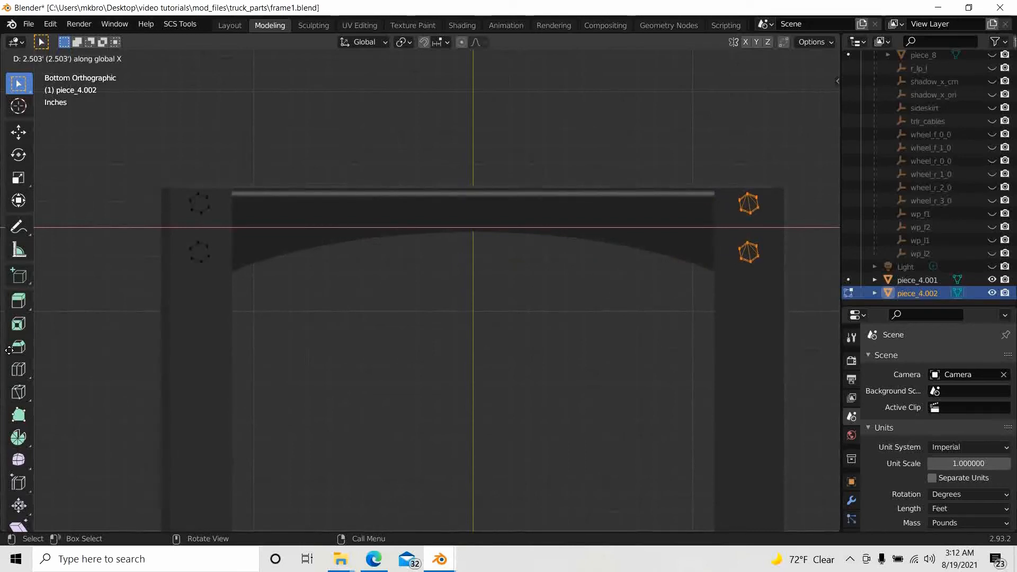
pyautogui.click(9, 350)
pyautogui.scroll(-2, 431, 283)
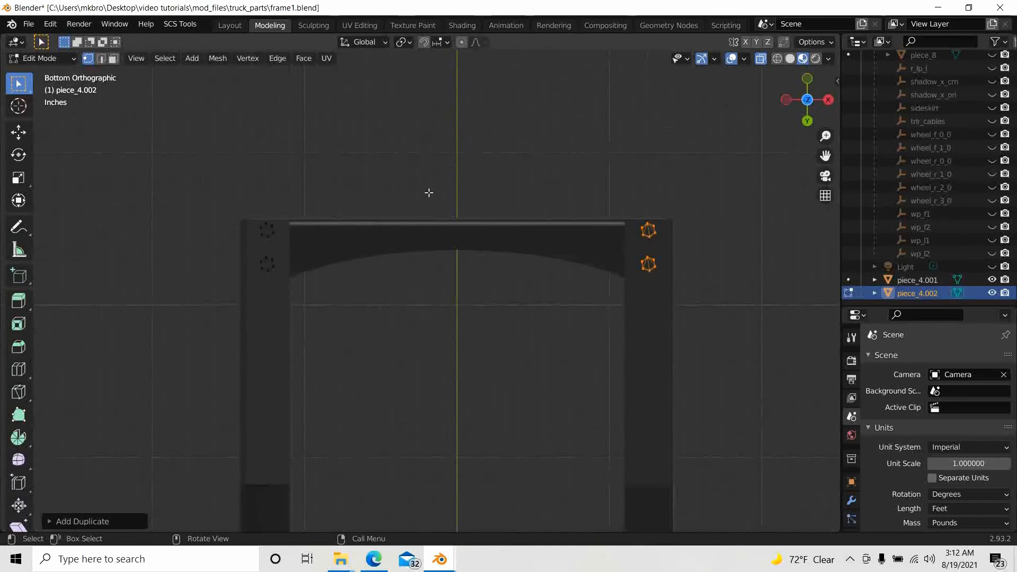
pyautogui.press('Tab')
# - Inspect the bolts on both rails and the frame's end from the rear, above and side
pyautogui.moveTo(513, 317); pyautogui.dragTo(476, 493, button='middle')
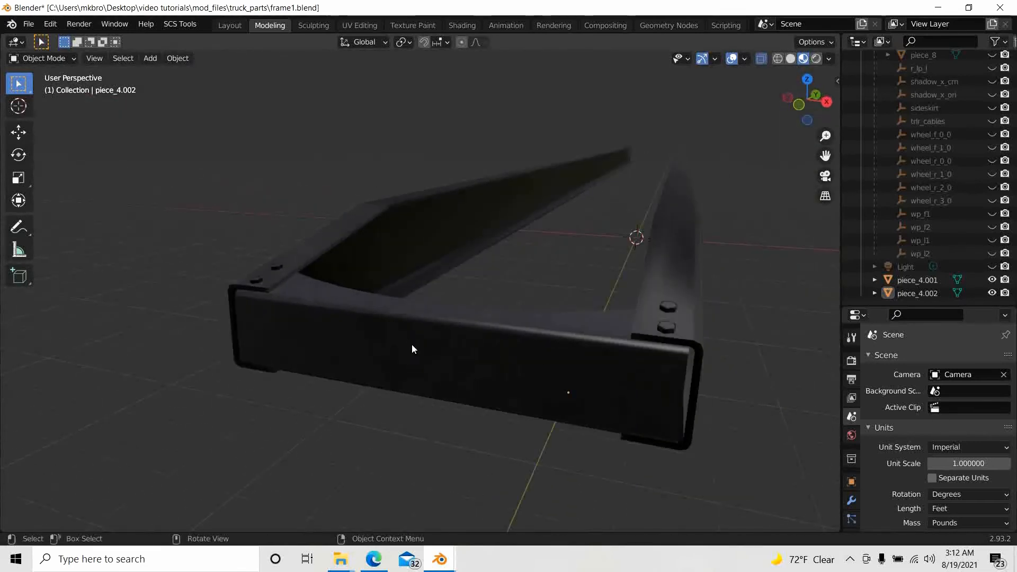
pyautogui.moveTo(412, 344); pyautogui.dragTo(399, 362, button='middle')
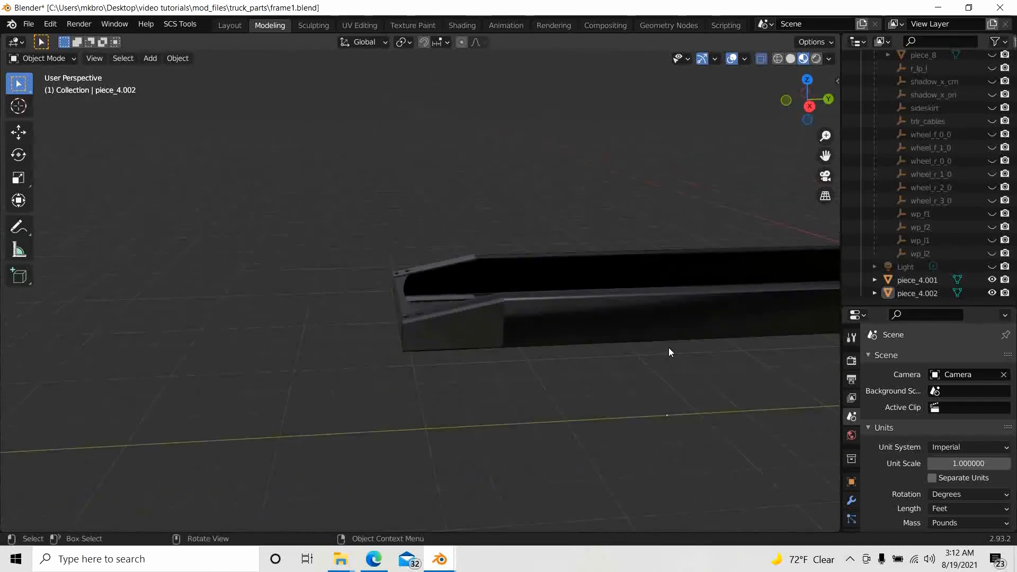
pyautogui.moveTo(668, 352); pyautogui.dragTo(370, 360, button='middle')
pyautogui.scroll(3, 356, 386)
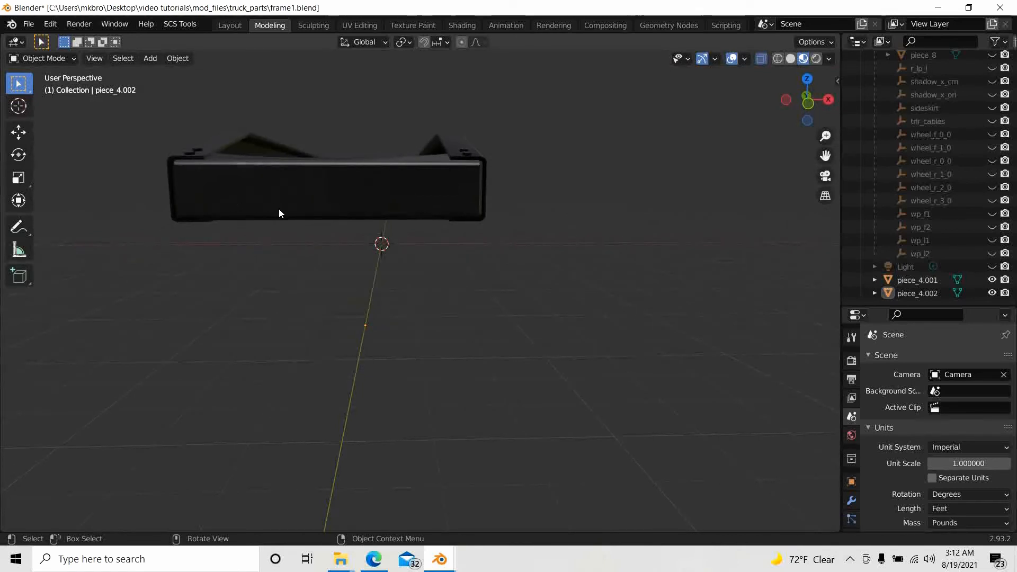
pyautogui.moveTo(269, 207); pyautogui.dragTo(393, 209, button='middle')
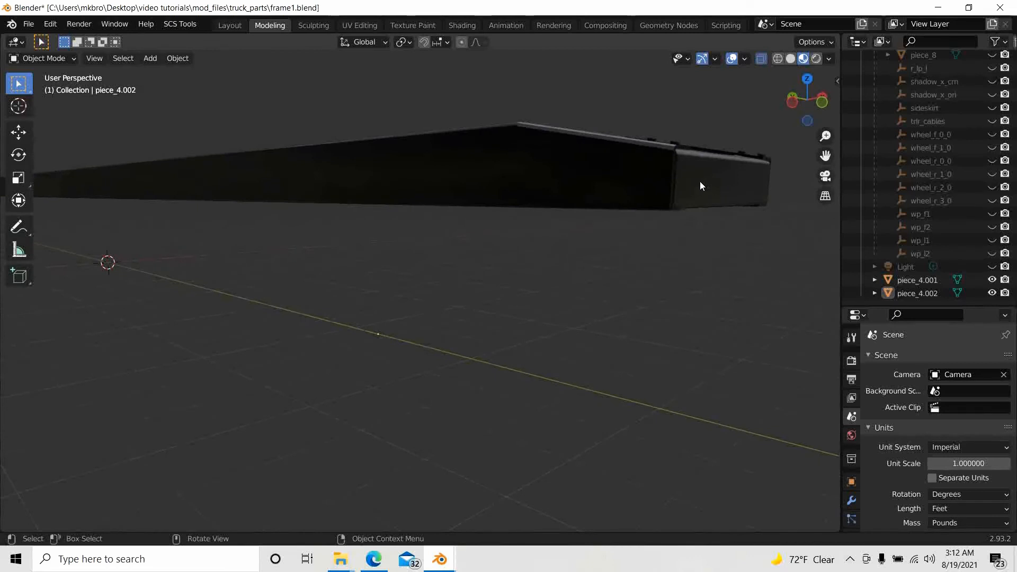
# - Switch to the Blender window with the reference truck and open piece_4 in Edit Mode with X-ray display
pyautogui.click(440, 560)
pyautogui.click(524, 501)
pyautogui.click(439, 559)
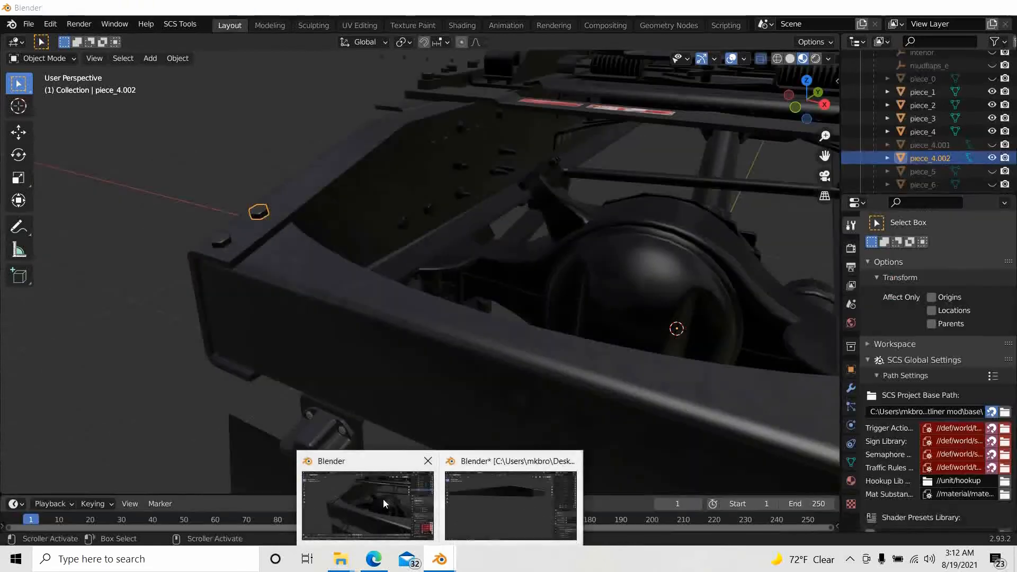
pyautogui.click(383, 499)
pyautogui.moveTo(349, 393); pyautogui.dragTo(303, 355, button='middle')
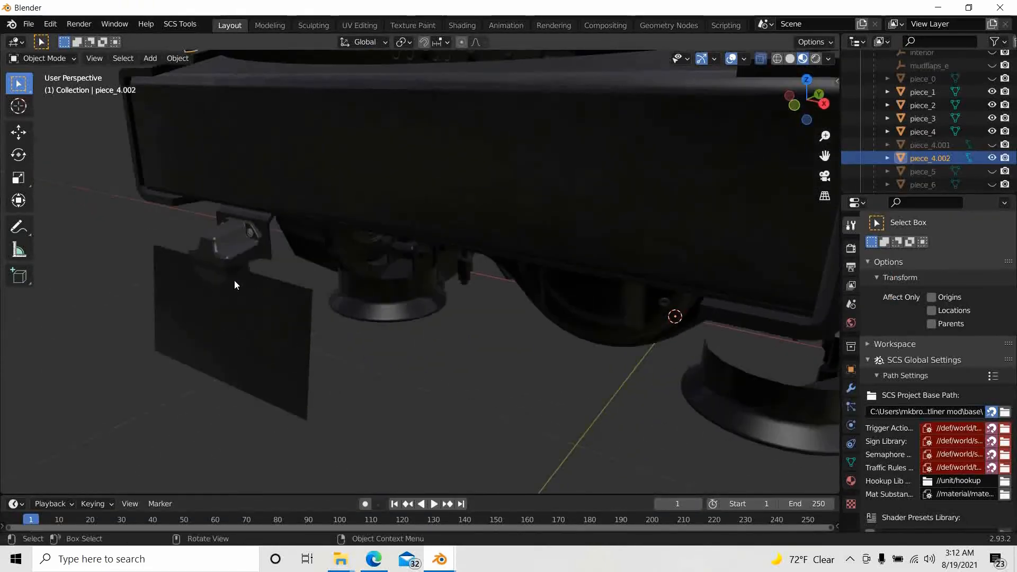
pyautogui.click(225, 253)
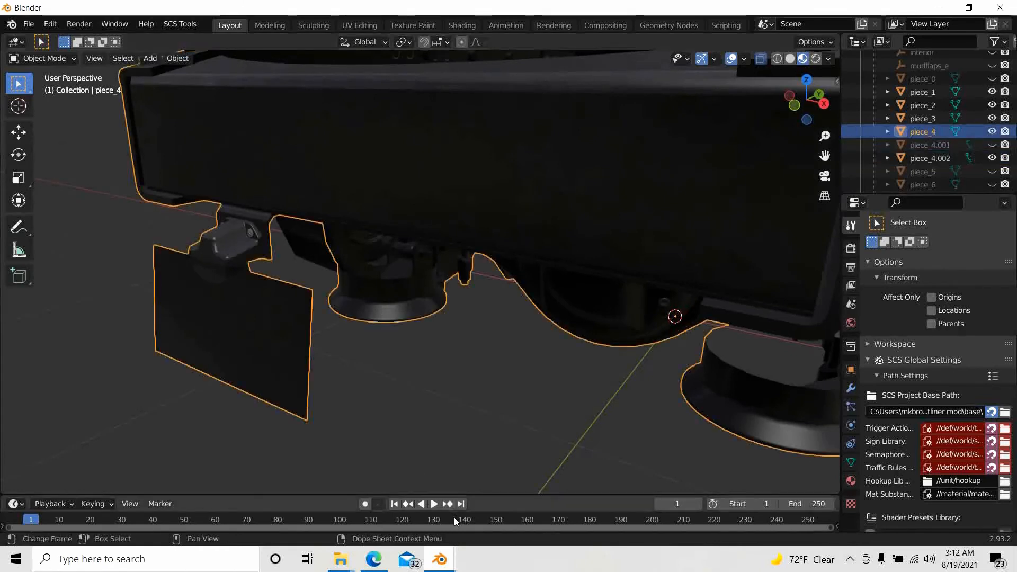
pyautogui.hotkey('alt', 'z')
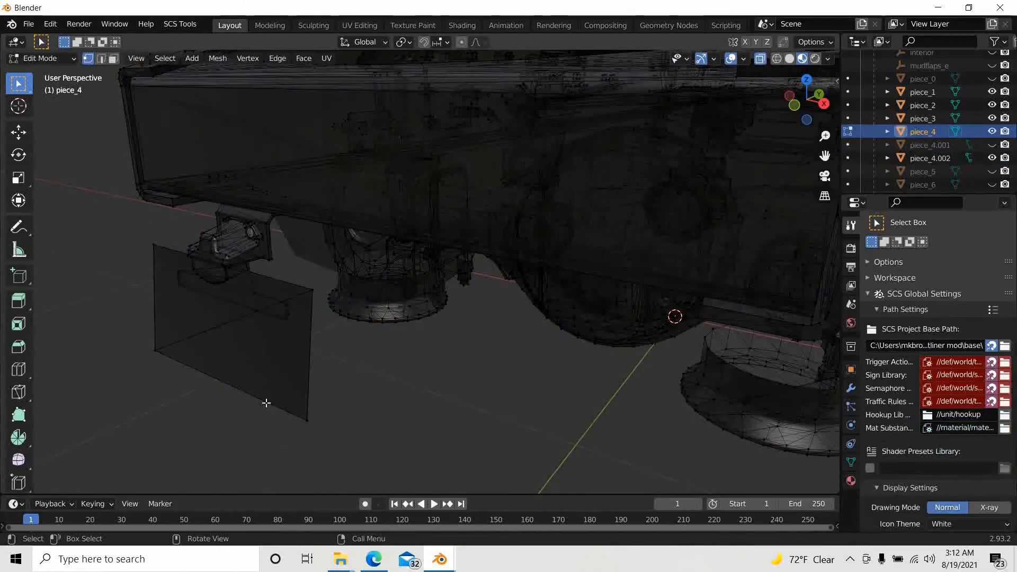
pyautogui.press('Tab')
# - Select the licence plate holder below the frame's end together with all its linked geometry, working in the right orthographic view
pyautogui.scroll(-3, 278, 417)
pyautogui.moveTo(277, 417); pyautogui.dragTo(264, 417, button='middle')
pyautogui.click(822, 104)
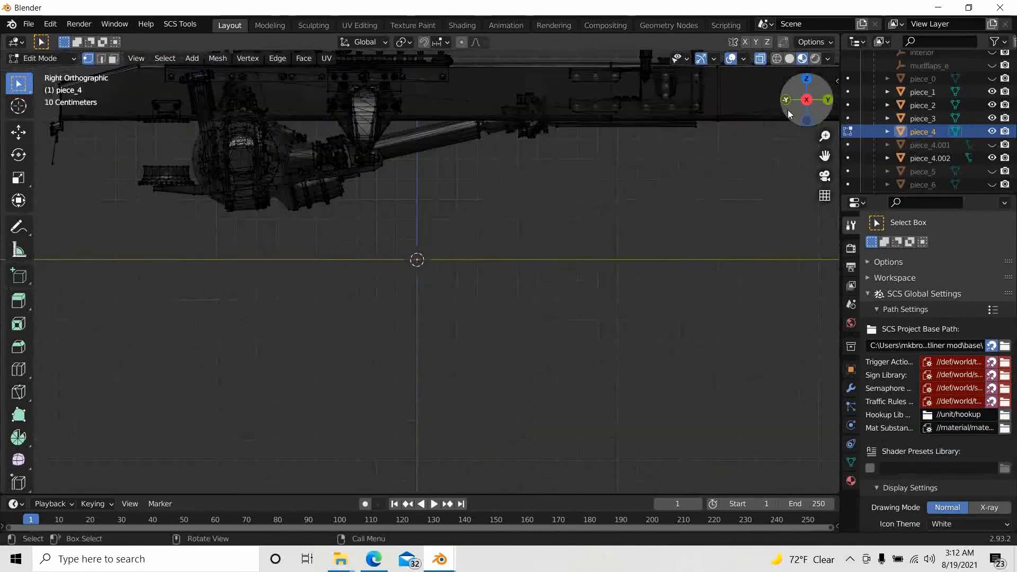
pyautogui.keyDown('shift'); pyautogui.moveTo(269, 411); pyautogui.dragTo(574, 471, button='middle'); pyautogui.keyUp('shift')
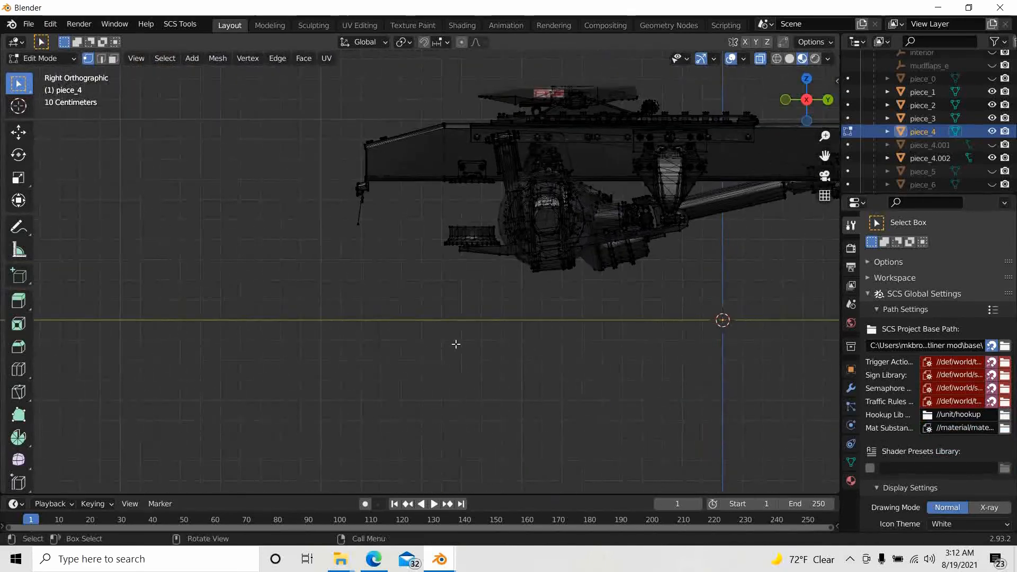
pyautogui.scroll(6, 301, 255)
pyautogui.keyDown('shift'); pyautogui.moveTo(309, 217); pyautogui.dragTo(397, 464, button='middle'); pyautogui.keyUp('shift')
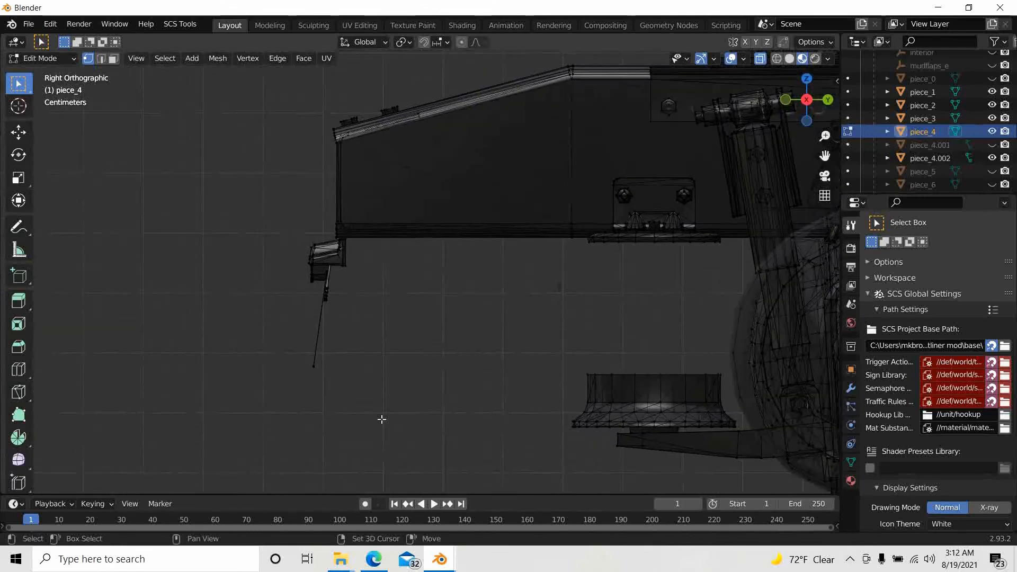
pyautogui.scroll(6, 369, 390)
pyautogui.keyDown('shift'); pyautogui.moveTo(373, 393); pyautogui.dragTo(506, 291, button='middle'); pyautogui.keyUp('shift')
pyautogui.moveTo(200, 99); pyautogui.dragTo(333, 251)
pyautogui.hotkey('ctrl', 'l')
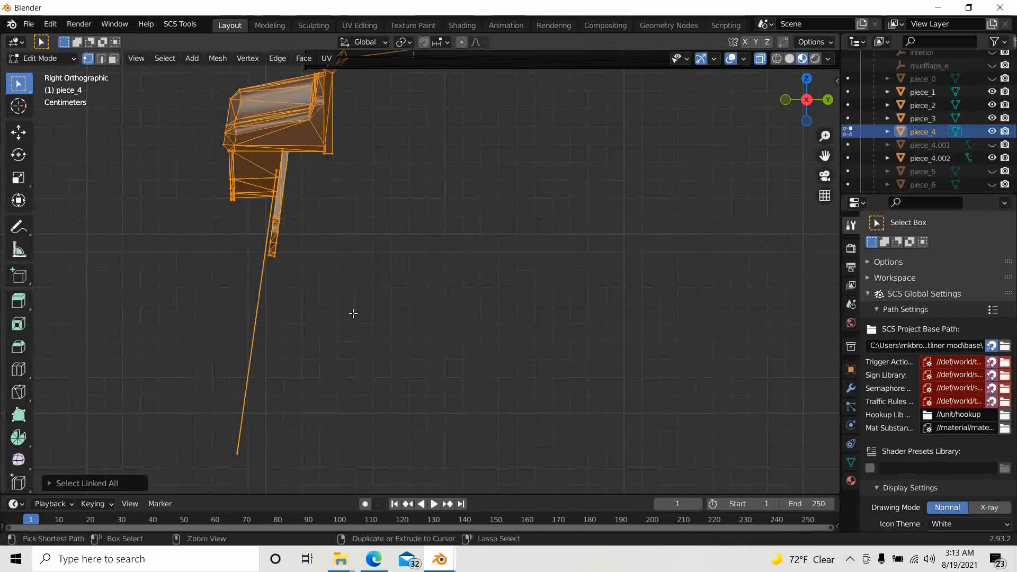
pyautogui.keyDown('shift'); pyautogui.moveTo(317, 311); pyautogui.dragTo(306, 390, button='middle'); pyautogui.keyUp('shift')
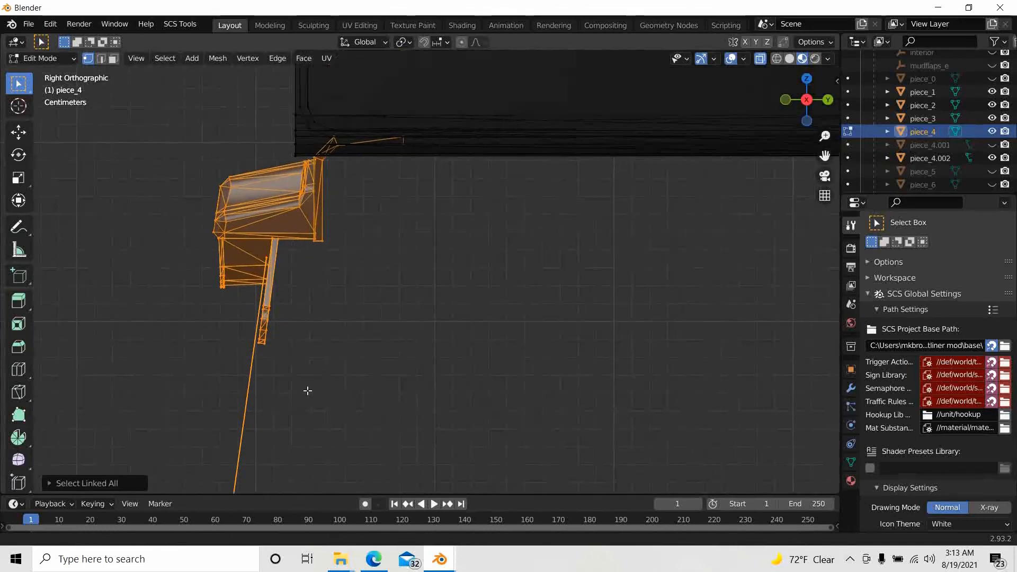
# - Examine the selected plate holder and its mounting bracket up close from below for any unselected faces
pyautogui.scroll(5, 404, 191)
pyautogui.keyDown('shift'); pyautogui.moveTo(344, 143); pyautogui.dragTo(324, 447, button='middle'); pyautogui.keyUp('shift')
pyautogui.scroll(4, 297, 379)
pyautogui.keyDown('shift'); pyautogui.moveTo(302, 380); pyautogui.dragTo(417, 298, button='middle'); pyautogui.keyUp('shift')
pyautogui.moveTo(466, 349); pyautogui.dragTo(450, 385, button='middle')
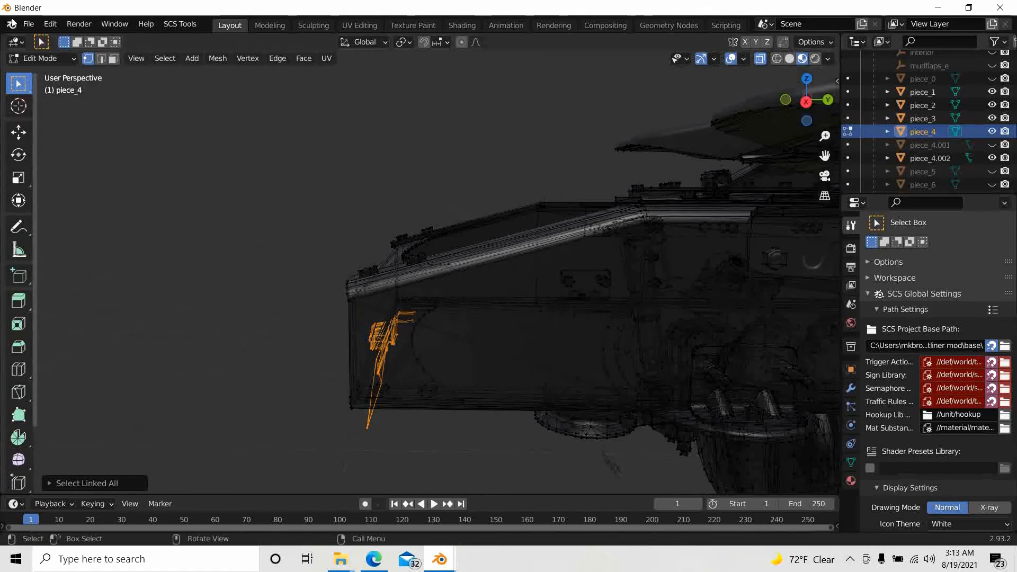
pyautogui.click(112, 59)
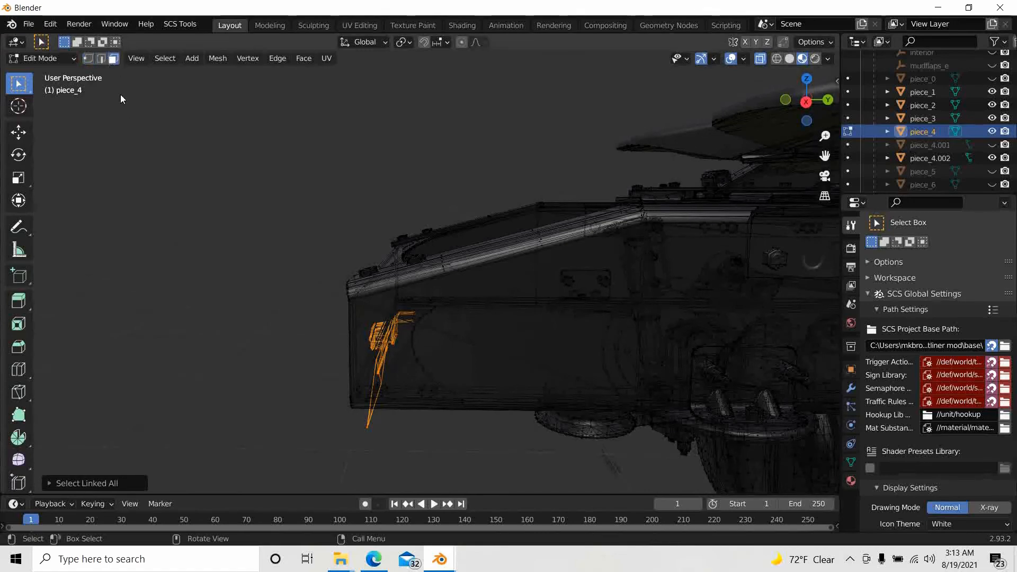
pyautogui.moveTo(332, 304); pyautogui.dragTo(297, 275, button='middle')
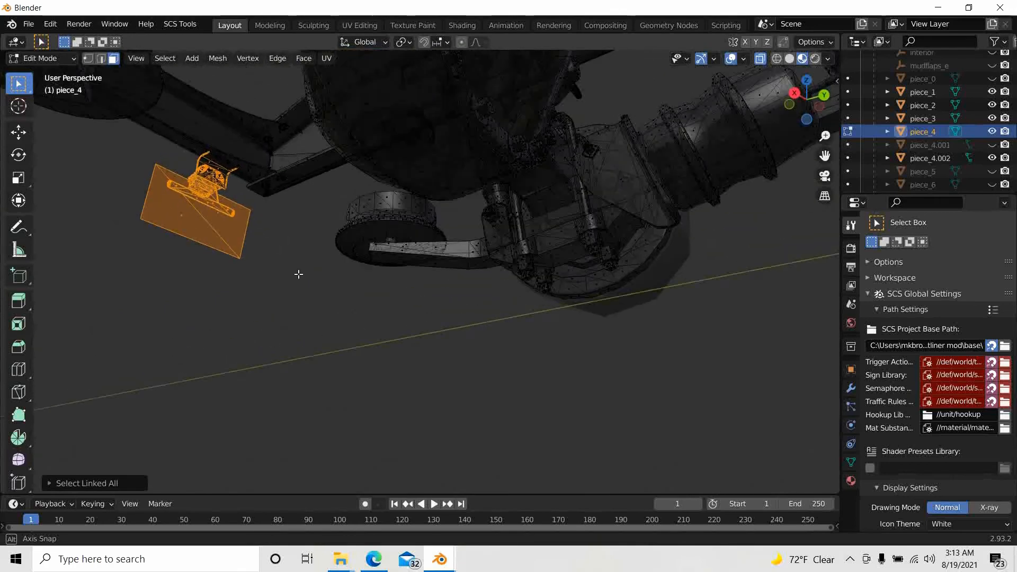
pyautogui.scroll(6, 205, 179)
pyautogui.moveTo(182, 230); pyautogui.dragTo(379, 285, button='middle')
pyautogui.scroll(1, 331, 188)
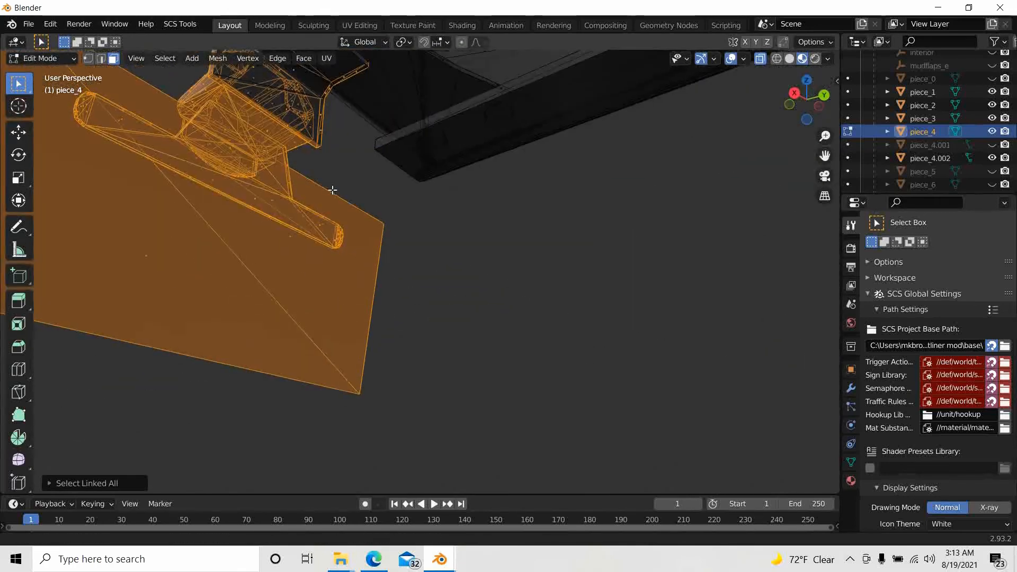
pyautogui.keyDown('shift'); pyautogui.moveTo(331, 190); pyautogui.dragTo(340, 256, button='middle'); pyautogui.keyUp('shift')
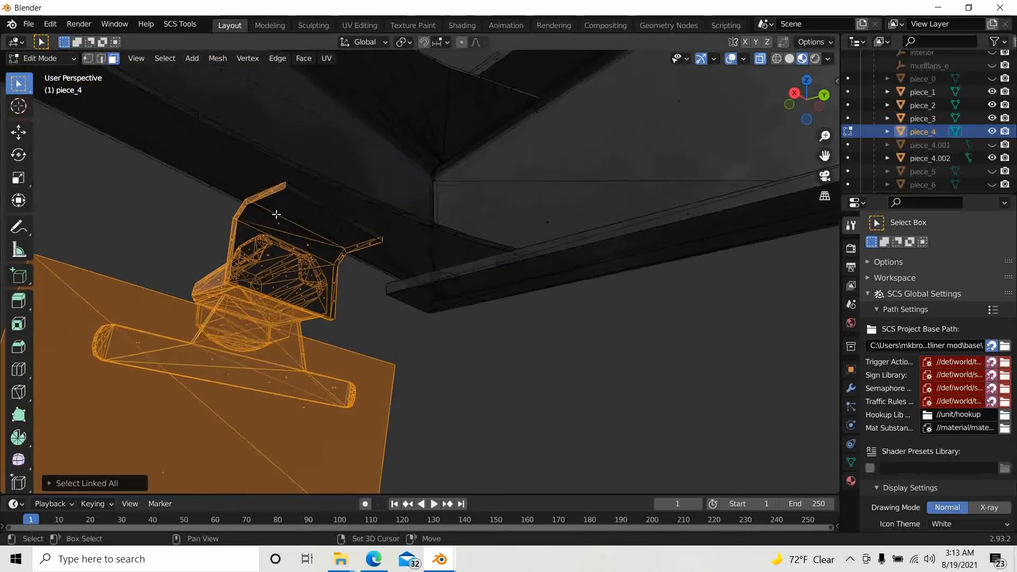
# - Add the mounting bracket's unselected flange and front surfaces to the plate holder selection by extending it to linked geometry
pyautogui.click(88, 58)
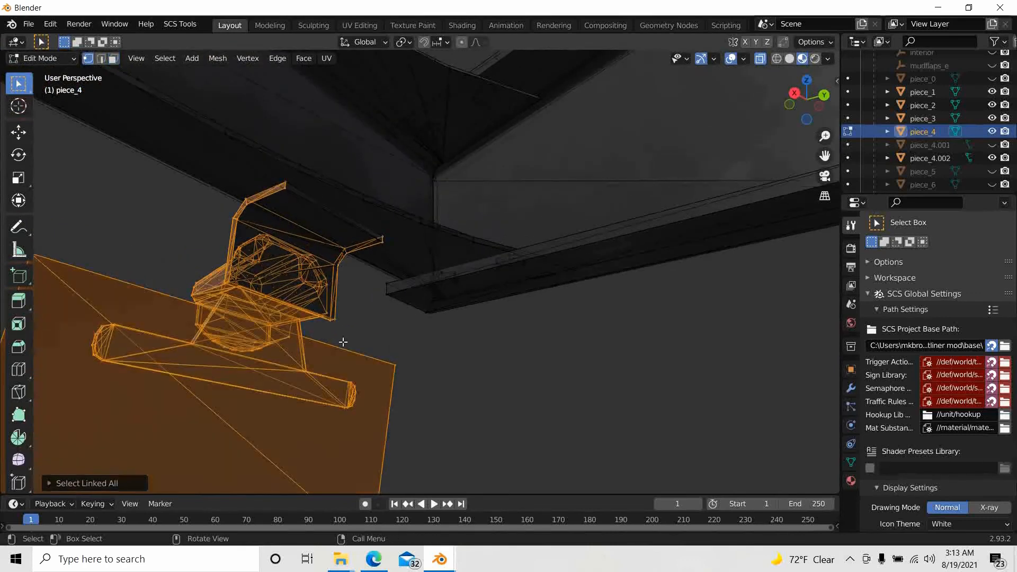
pyautogui.scroll(2, 343, 342)
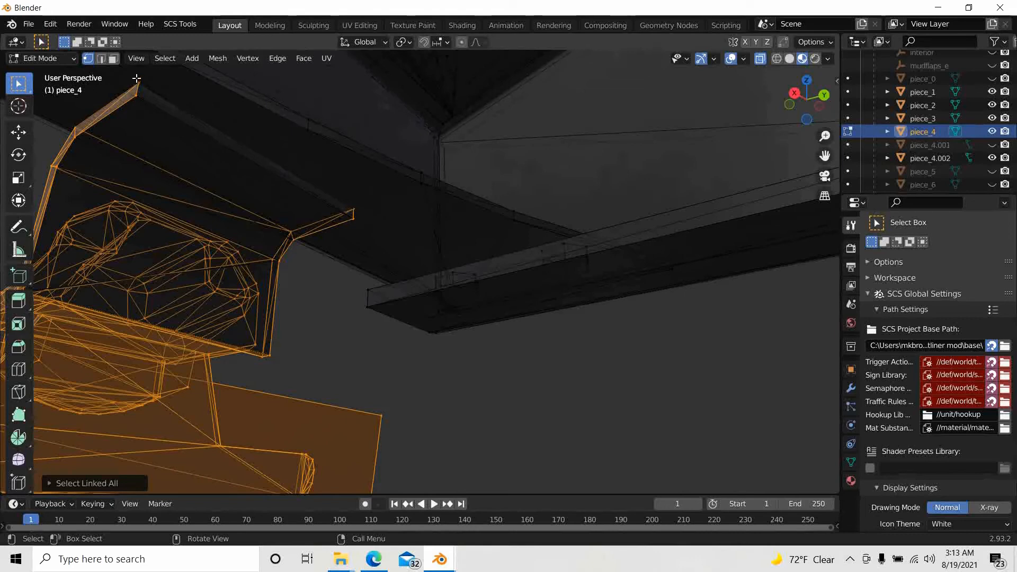
pyautogui.keyDown('shift'); pyautogui.click(141, 106); pyautogui.keyUp('shift')
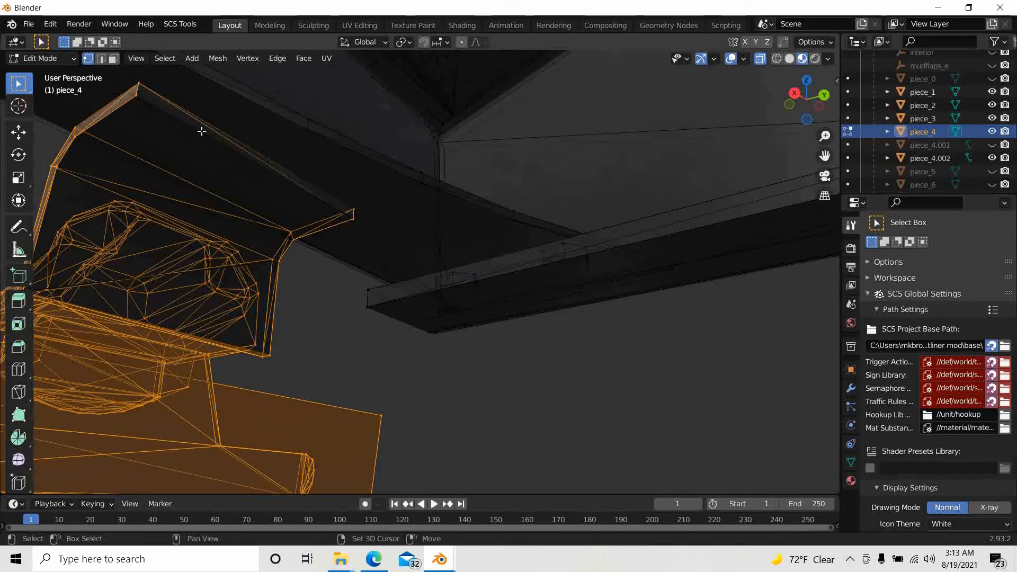
pyautogui.hotkey('ctrl', 'l')
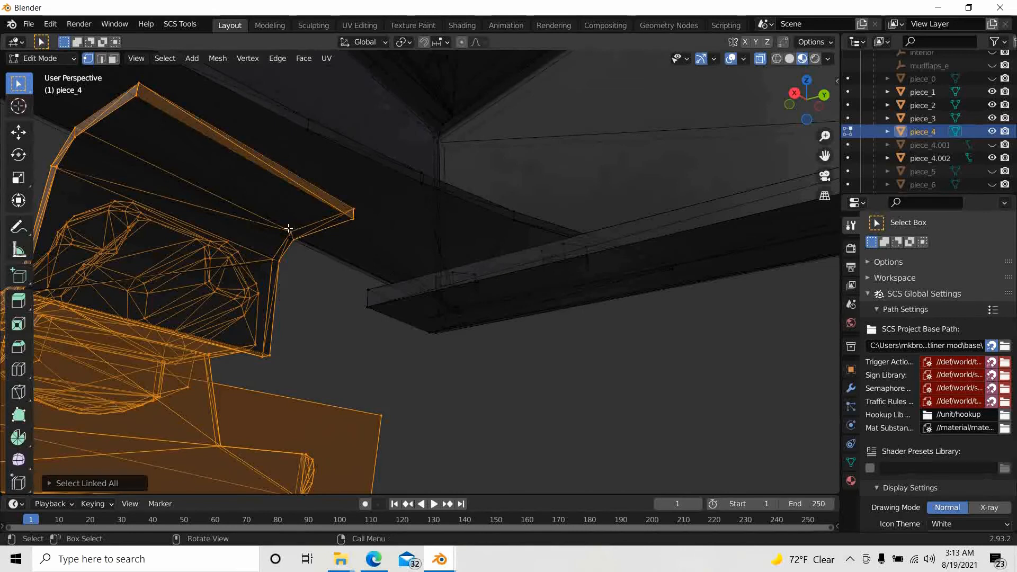
pyautogui.moveTo(285, 226); pyautogui.dragTo(297, 246)
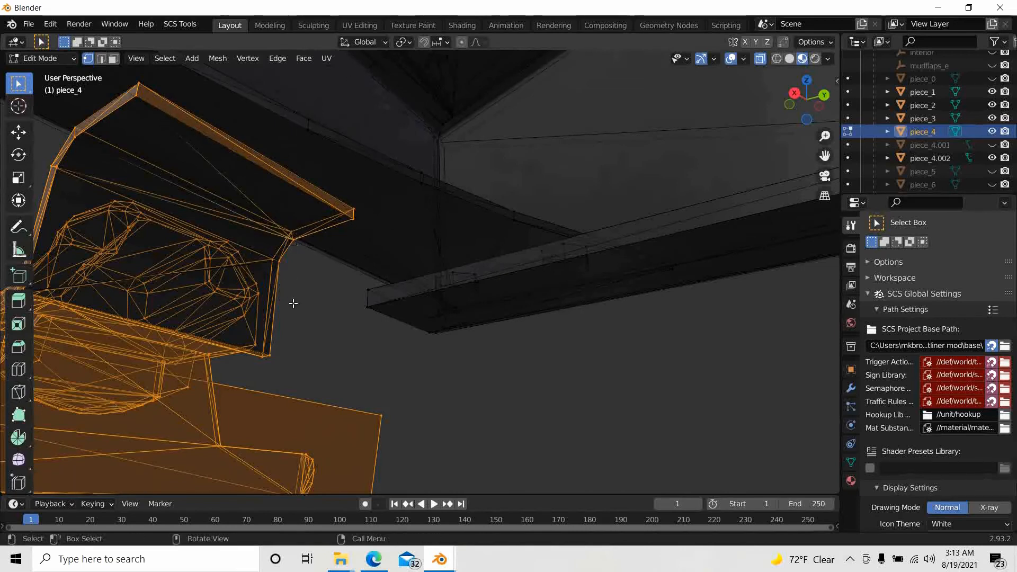
pyautogui.hotkey('ctrl', 'l')
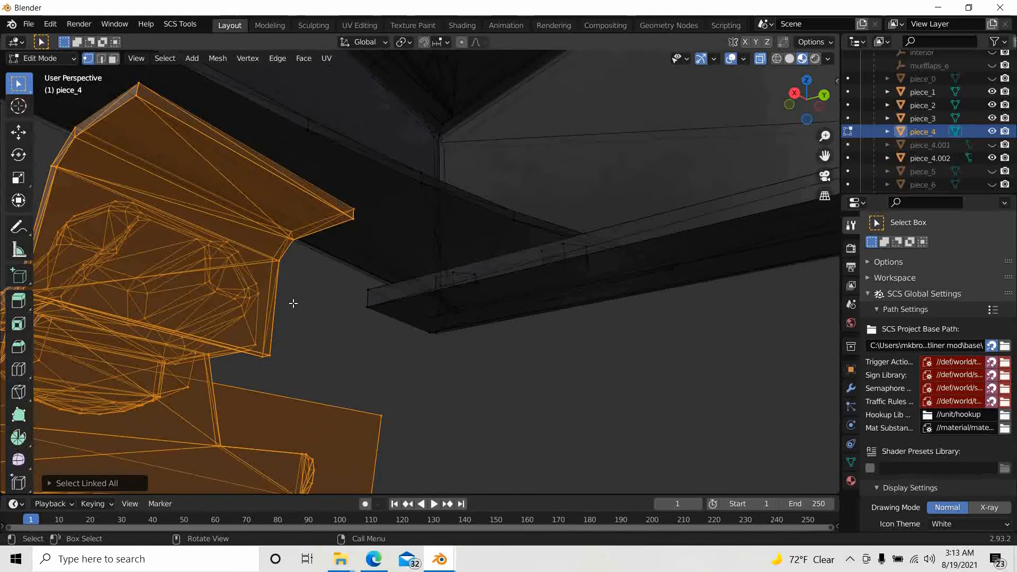
pyautogui.moveTo(293, 303); pyautogui.dragTo(294, 246, button='middle')
pyautogui.keyDown('shift'); pyautogui.moveTo(284, 223); pyautogui.dragTo(356, 276); pyautogui.keyUp('shift')
pyautogui.moveTo(356, 276); pyautogui.dragTo(386, 457, button='middle')
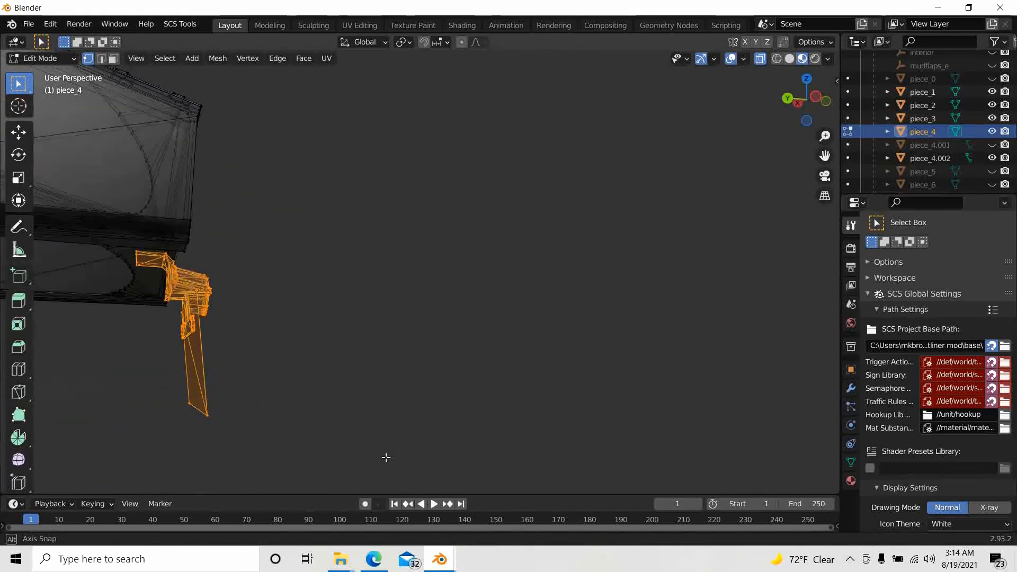
# - Duplicate the selected plate holder faces in place and separate the copy by selection into its own object
pyautogui.click(113, 60)
pyautogui.moveTo(310, 407); pyautogui.dragTo(109, 346, button='middle')
pyautogui.moveTo(433, 333); pyautogui.dragTo(577, 390, button='middle')
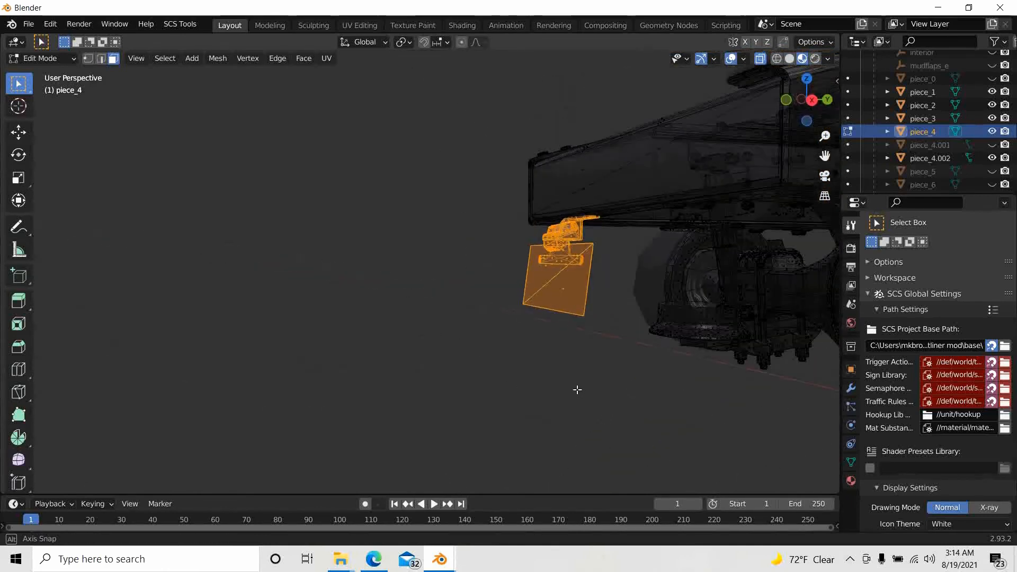
pyautogui.hotkey('shift', 'd')
pyautogui.rightClick(332, 333)
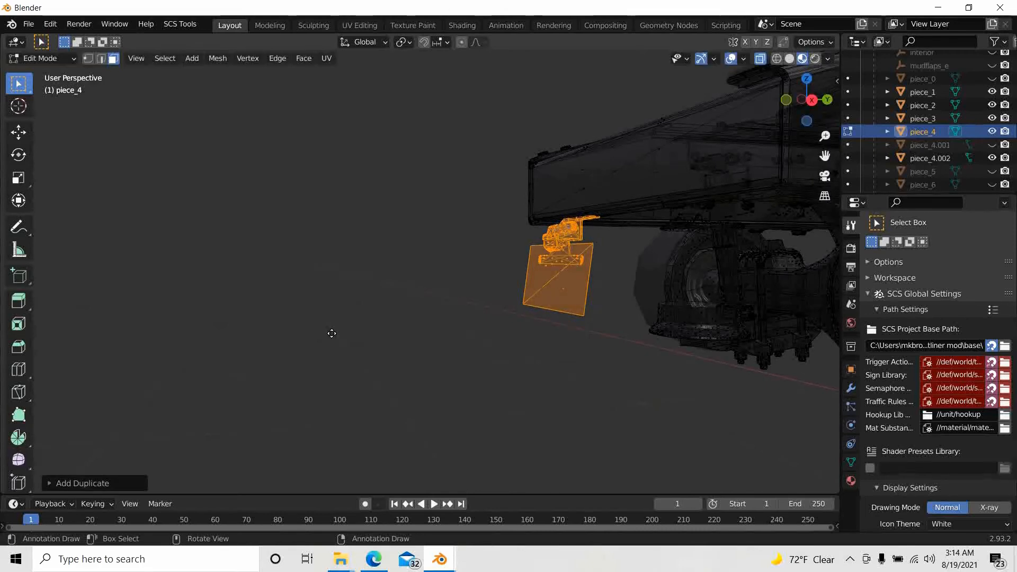
pyautogui.press('p')
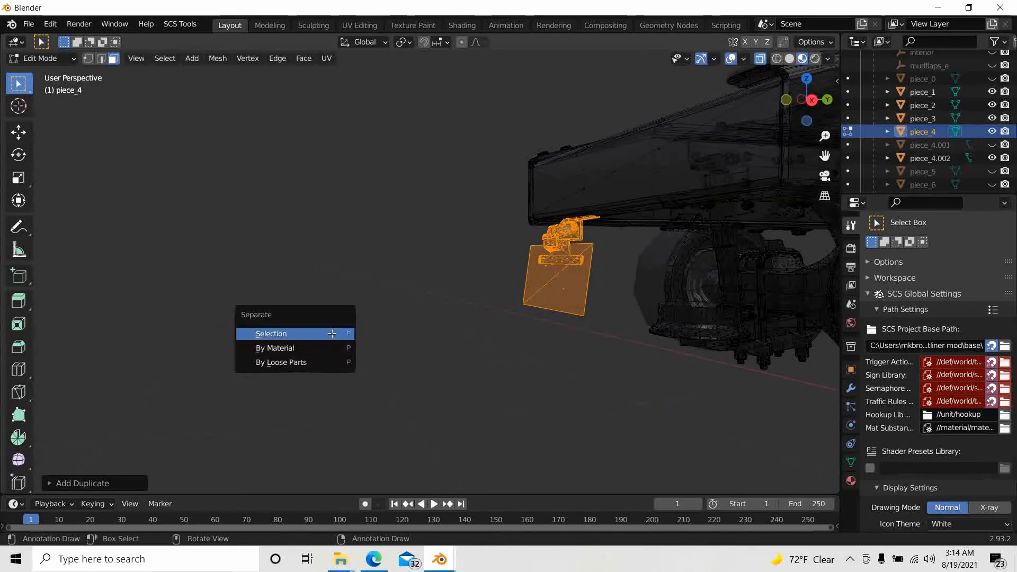
pyautogui.click(297, 333)
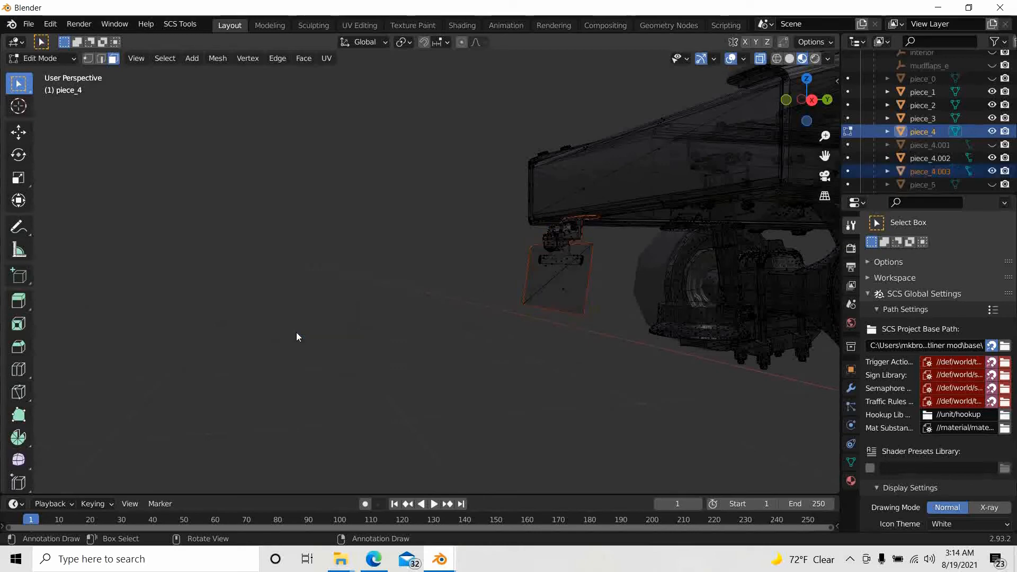
# - Return to Object Mode and copy the separated licence plate holder object, piece_4.003
pyautogui.press('Tab')
pyautogui.click(424, 316)
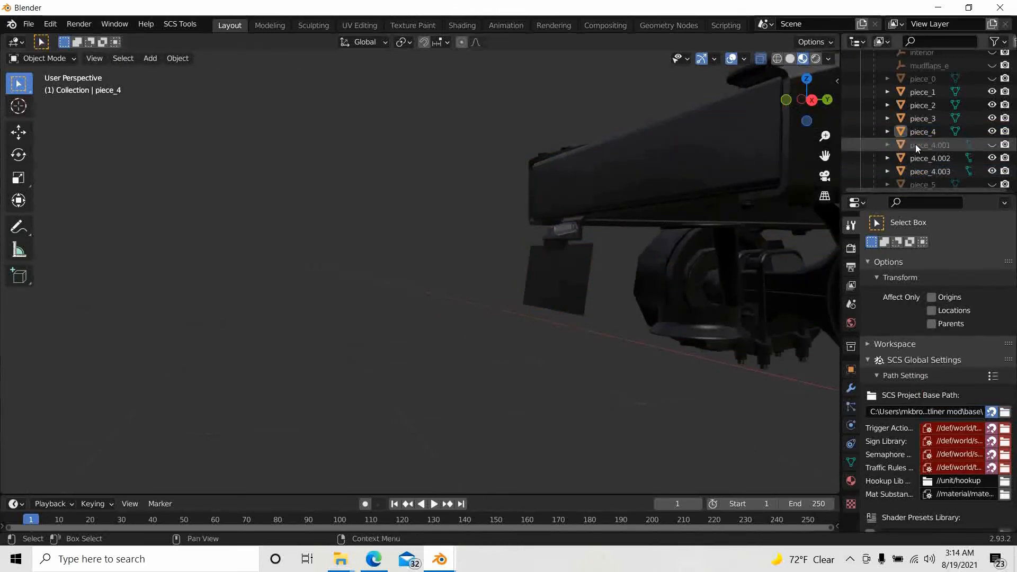
pyautogui.click(925, 171)
pyautogui.rightClick(918, 173)
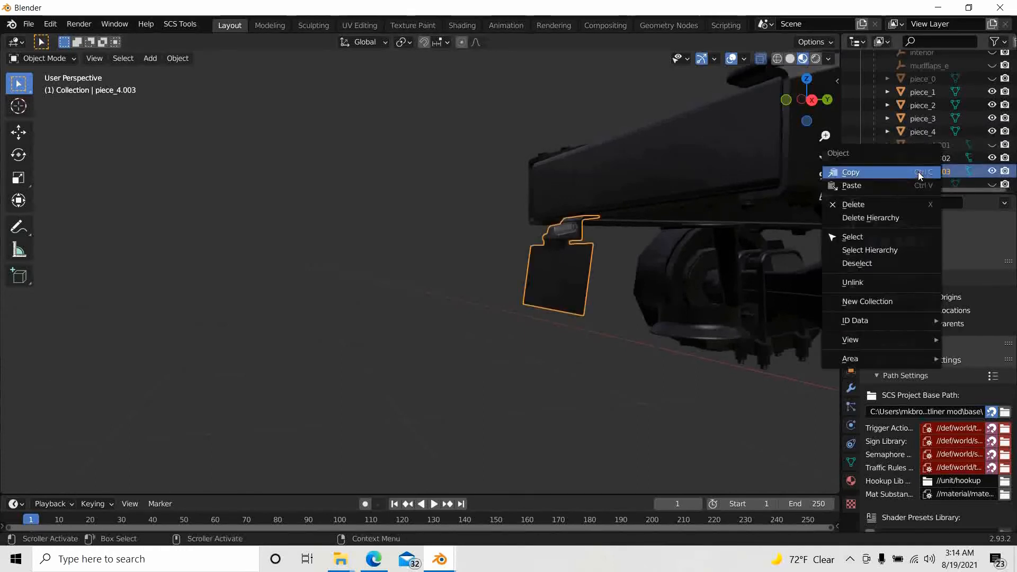
pyautogui.click(866, 172)
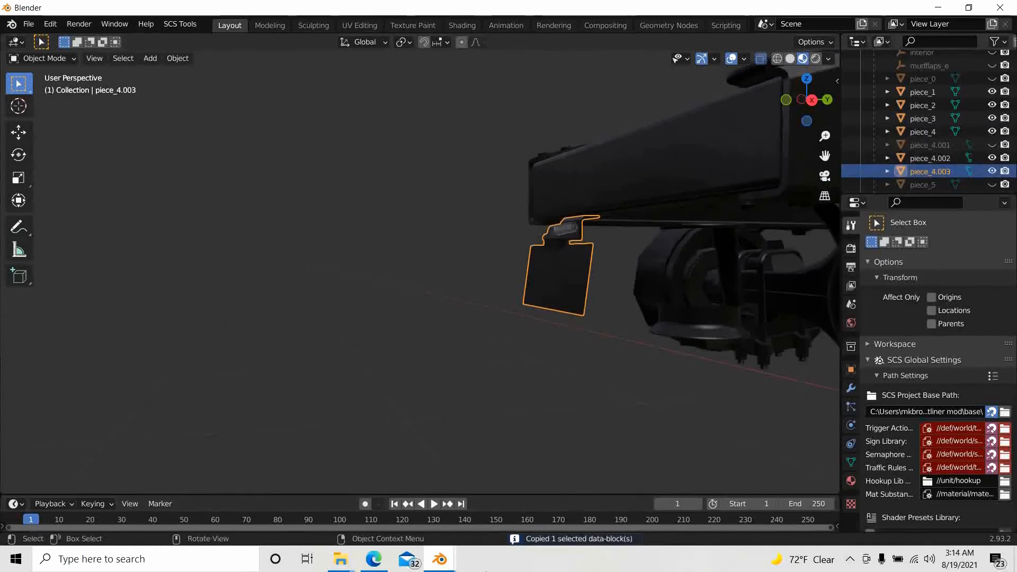
# - Switch to the Blender window with frame1.blend and paste the copied plate holder into the scene
pyautogui.moveTo(440, 559)
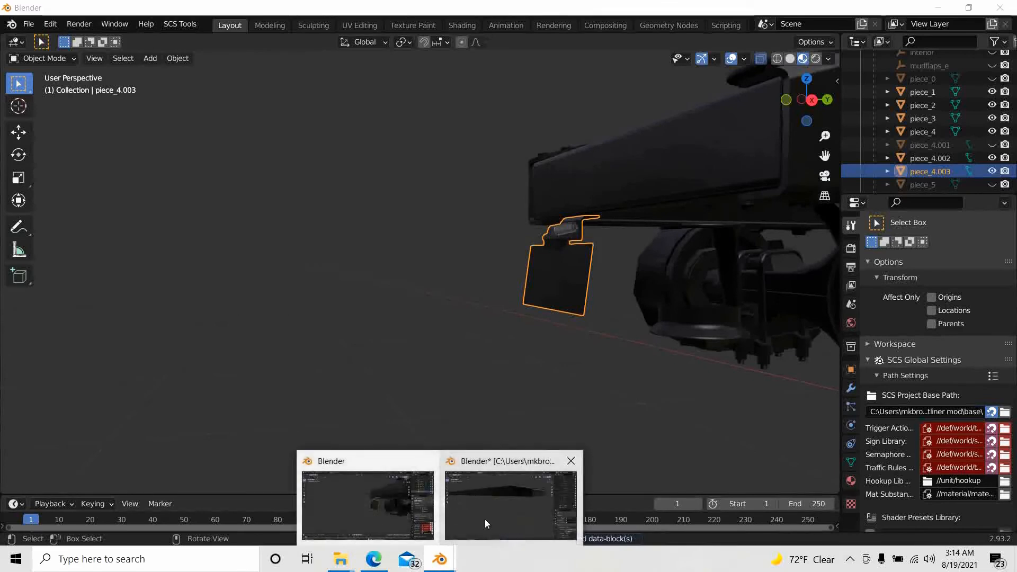
pyautogui.click(484, 519)
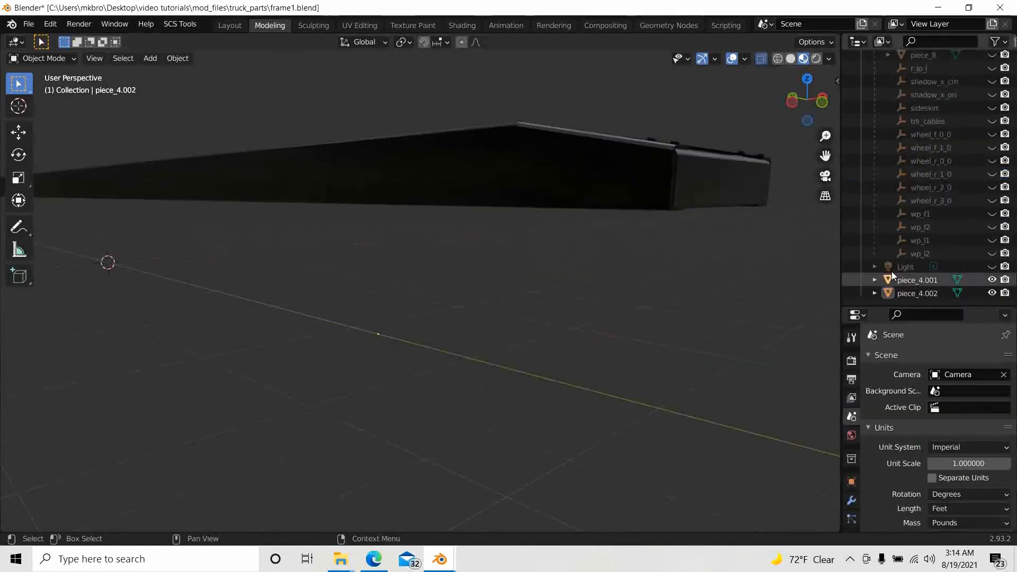
pyautogui.rightClick(851, 270)
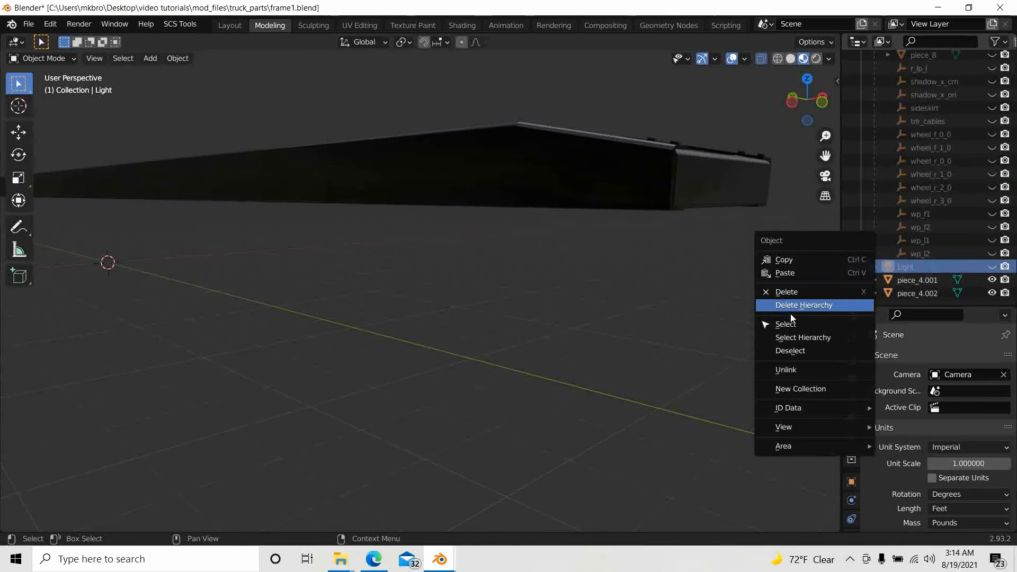
pyautogui.click(790, 274)
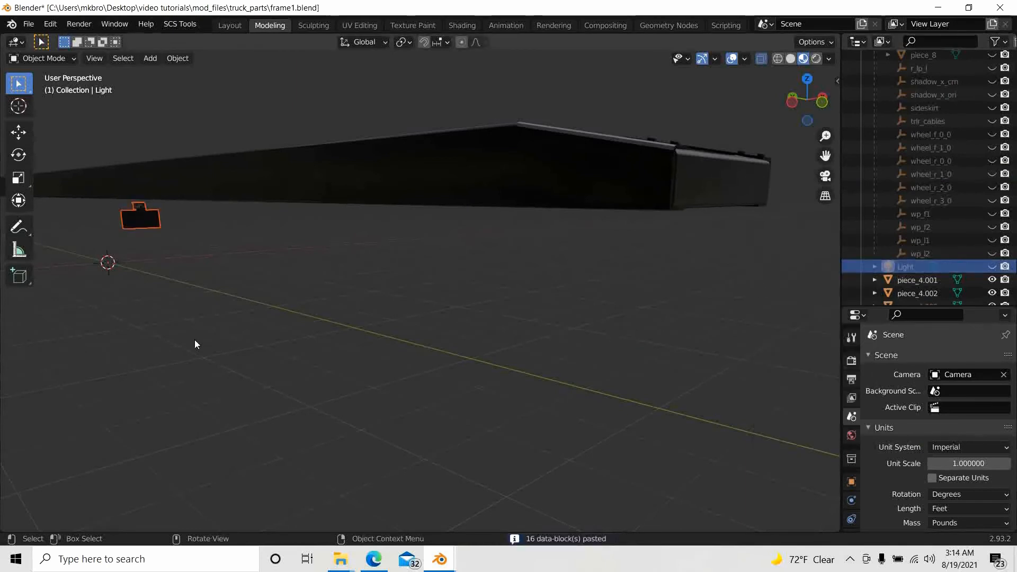
pyautogui.scroll(-1, 943, 281)
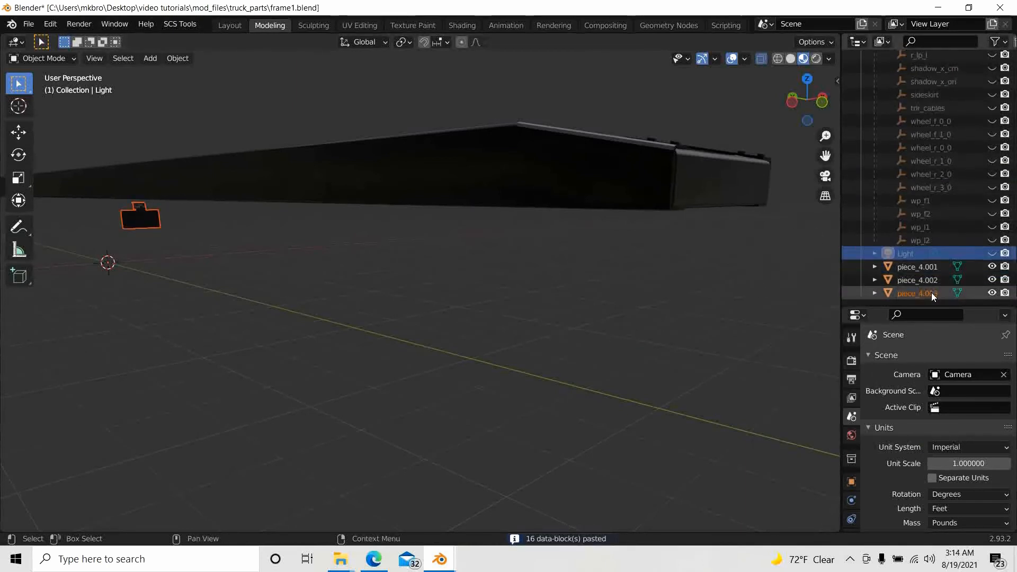
# - Move the pasted plate holder about -15.62 ft along the global Y axis, to the frame's end
pyautogui.click(931, 292)
pyautogui.press('g')
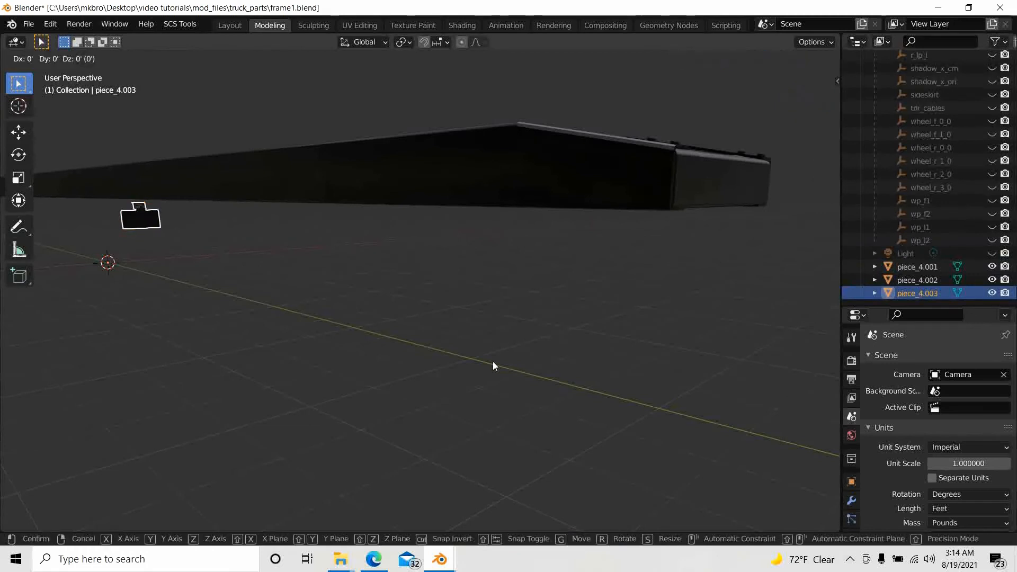
pyautogui.press('y')
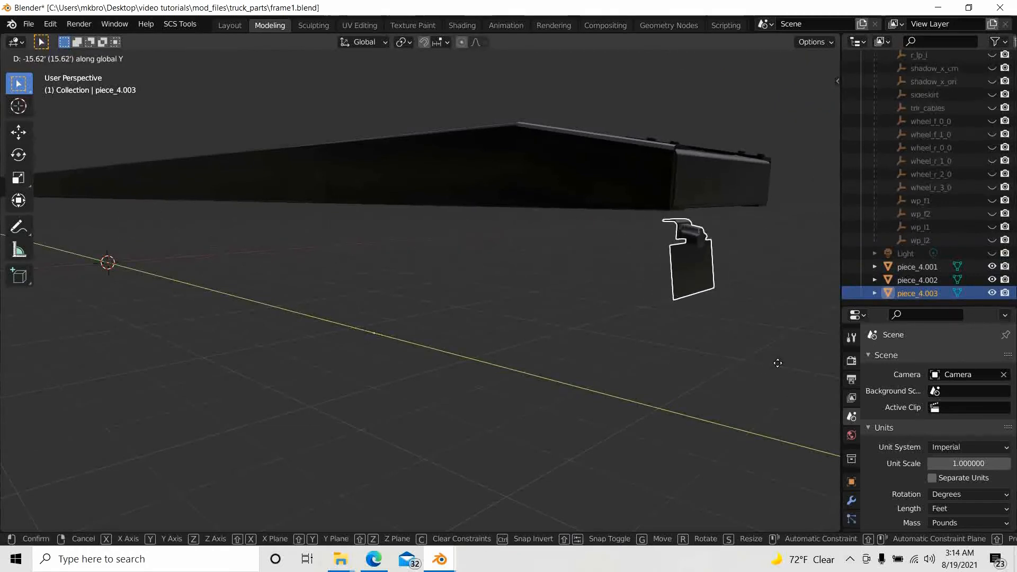
pyautogui.click(777, 364)
# - In the left orthographic view, raise the plate holder along Z until its bracket meets the underside of the frame
pyautogui.click(793, 105)
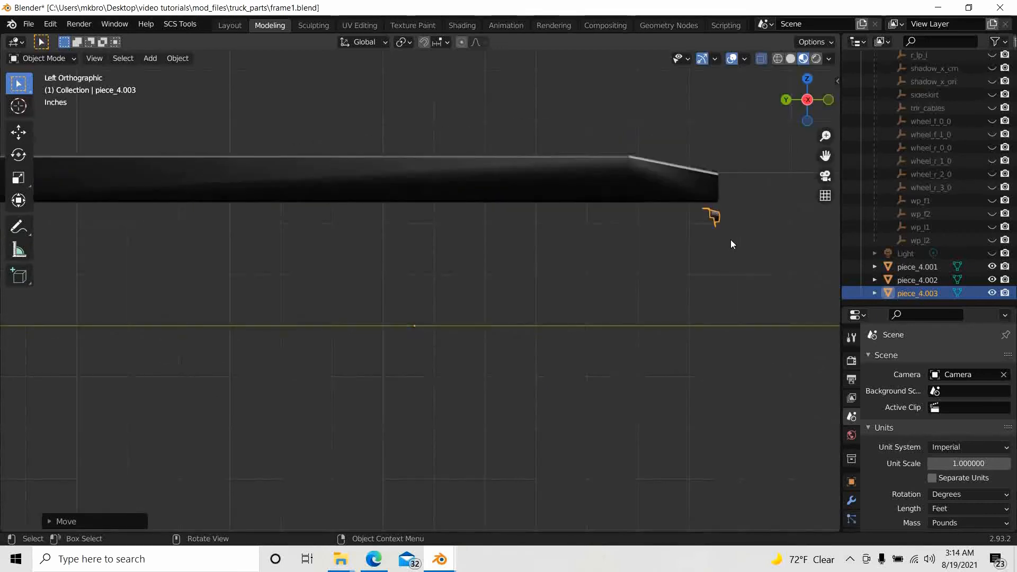
pyautogui.keyDown('shift'); pyautogui.moveTo(563, 325); pyautogui.dragTo(492, 324, button='middle'); pyautogui.keyUp('shift')
pyautogui.scroll(5, 526, 306)
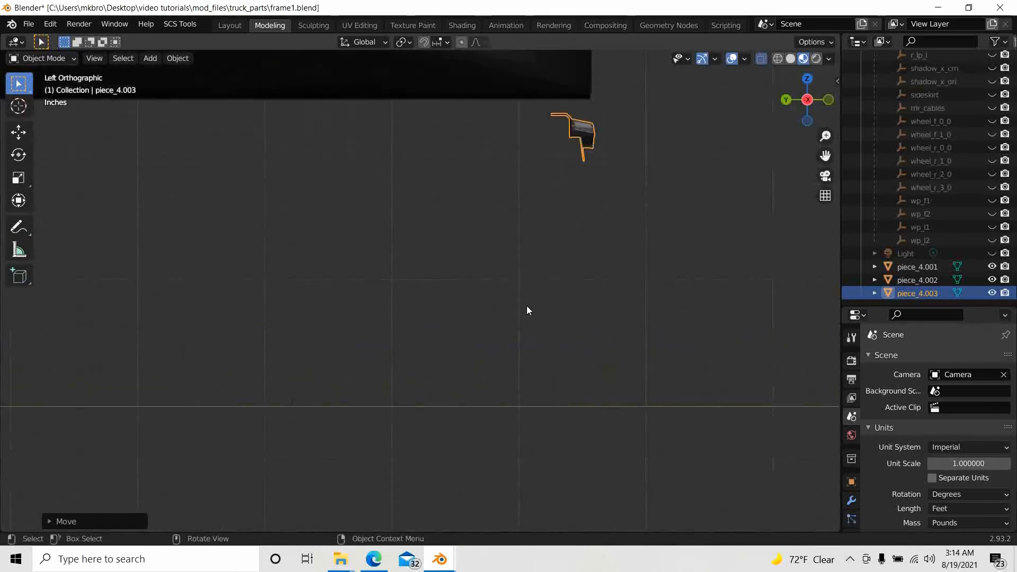
pyautogui.keyDown('shift'); pyautogui.moveTo(547, 298); pyautogui.dragTo(412, 328, button='middle'); pyautogui.keyUp('shift')
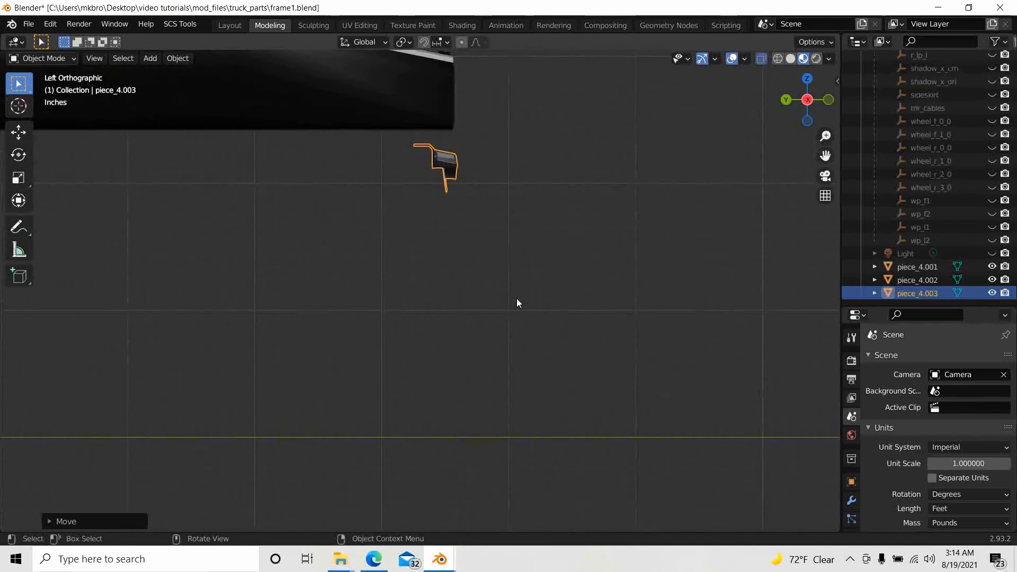
pyautogui.press('g')
pyautogui.press('z')
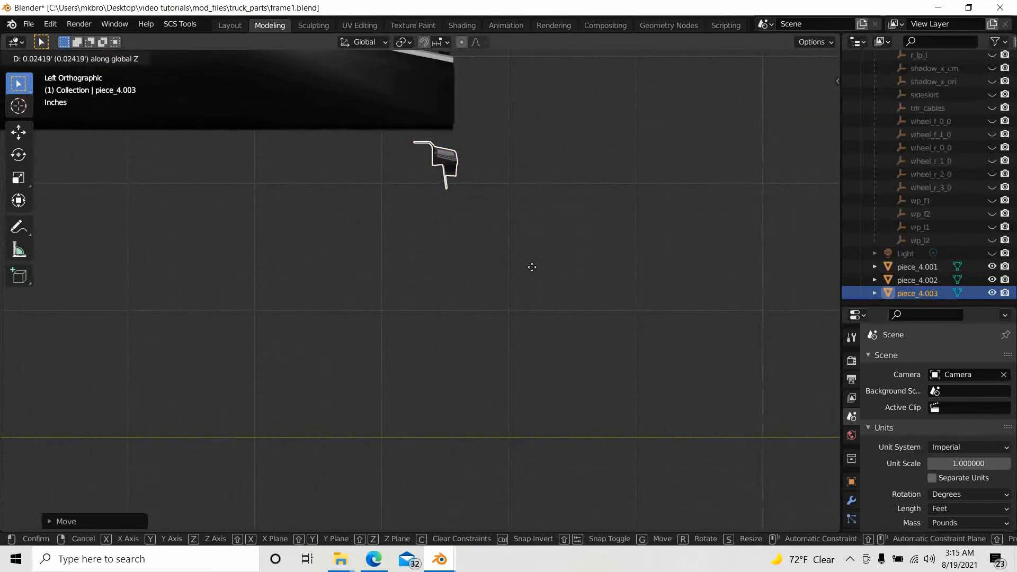
pyautogui.click(582, 116)
# - Shift the plate holder about -0.18 ft along Y so its bracket sits at the frame's end edge, then deselect it
pyautogui.press('g')
pyautogui.press('y')
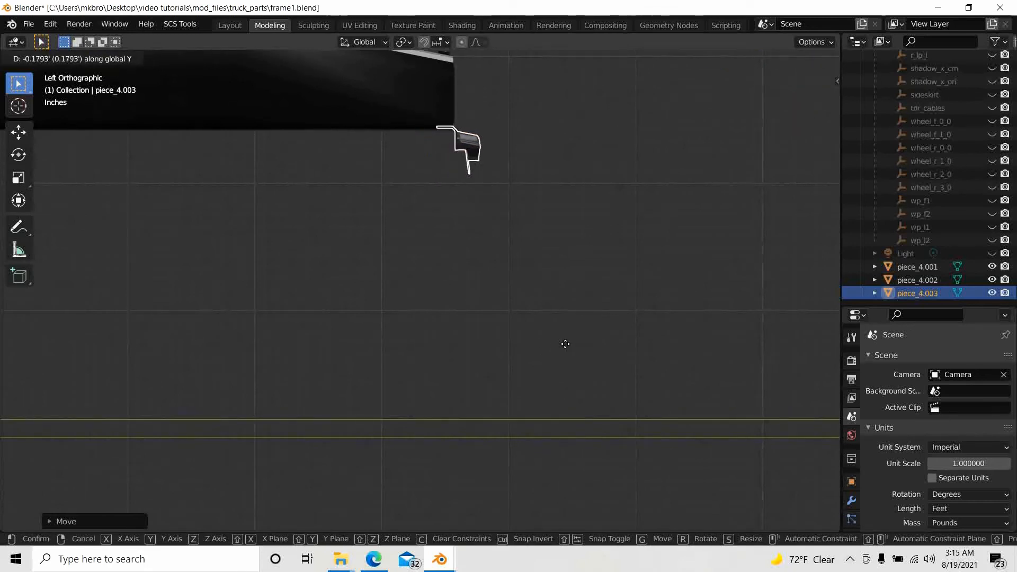
pyautogui.click(566, 344)
pyautogui.moveTo(566, 344); pyautogui.dragTo(493, 381, button='middle')
pyautogui.click(470, 383)
pyautogui.scroll(-4, 438, 371)
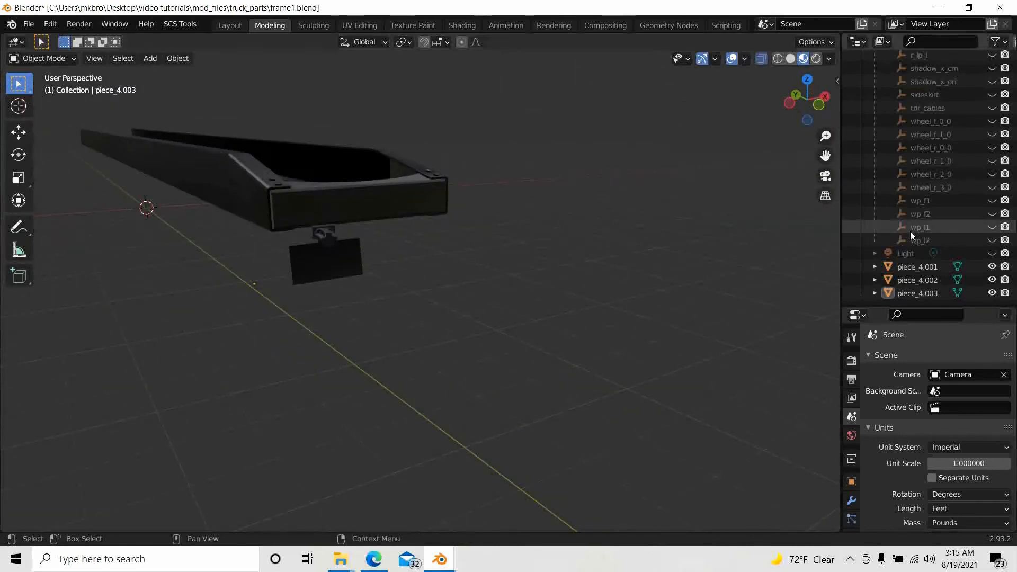
# - Select the plate holder and unhide the chs_6x4_l root object
pyautogui.click(329, 271)
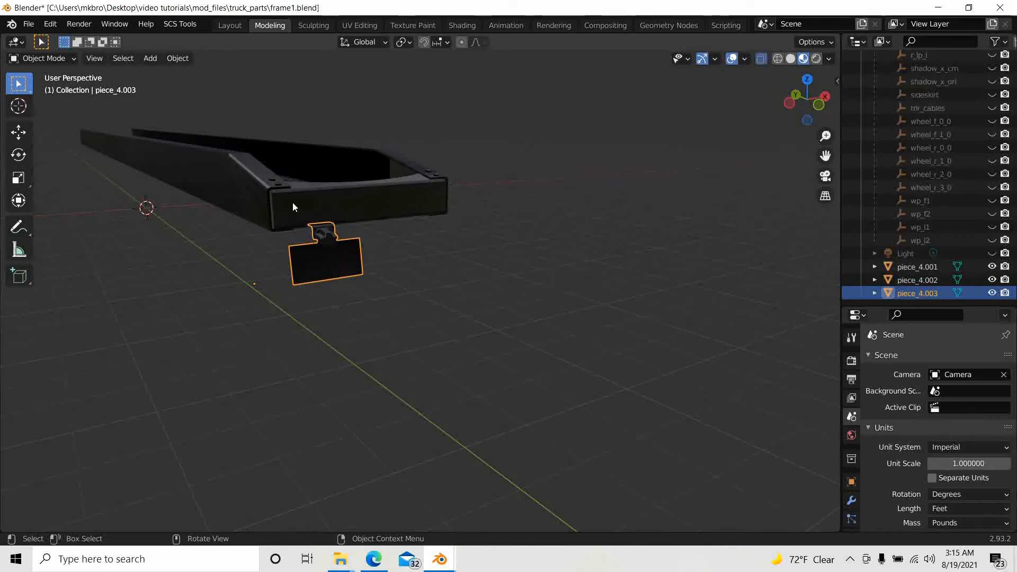
pyautogui.scroll(2, 310, 263)
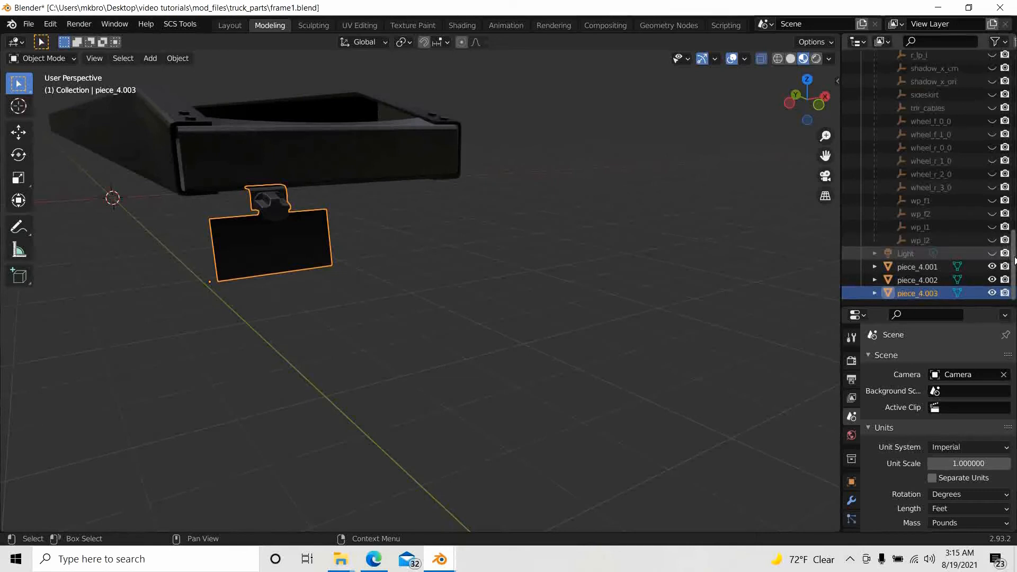
pyautogui.scroll(15, 1014, 259)
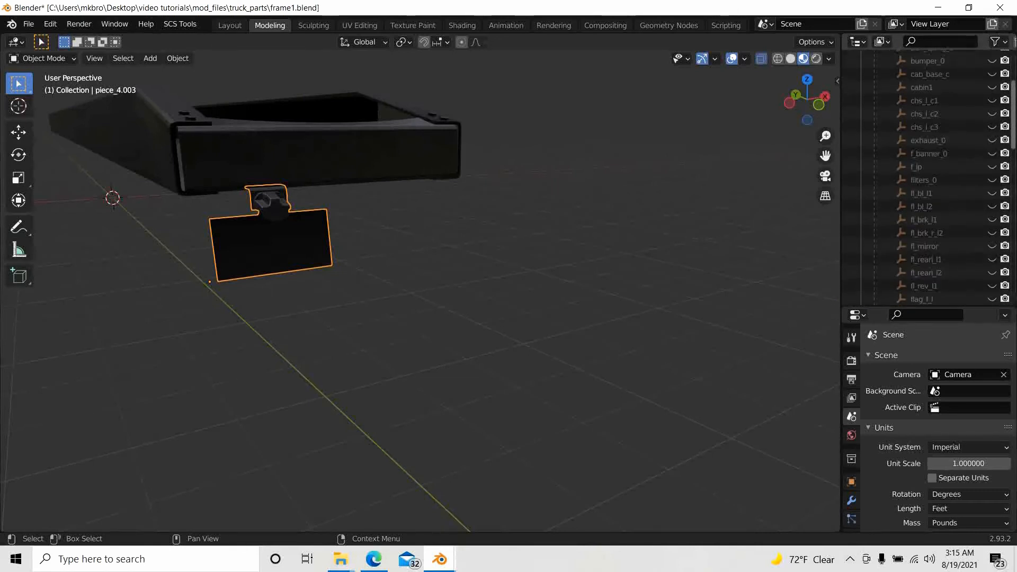
pyautogui.scroll(5, 927, 180)
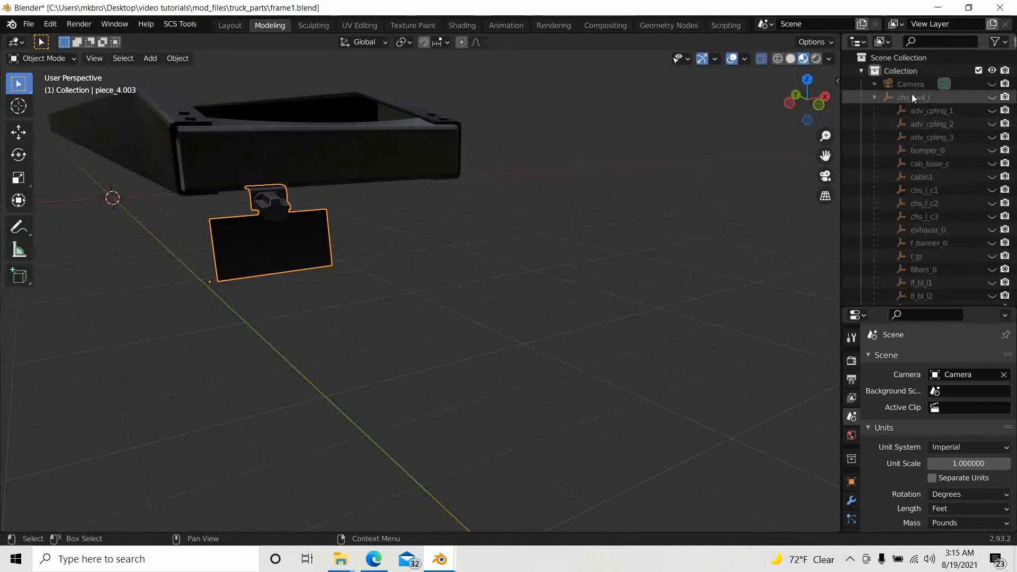
pyautogui.click(990, 97)
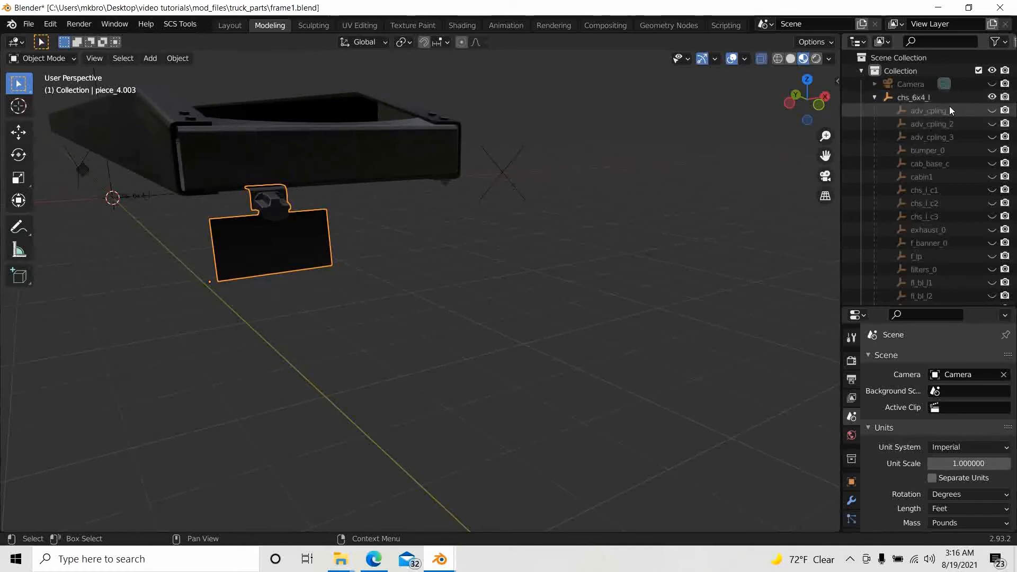
# - Examine the locators and pieces listed under chs_6x4_l and the loose piece_4 objects outside its hierarchy
pyautogui.scroll(-15, 945, 149)
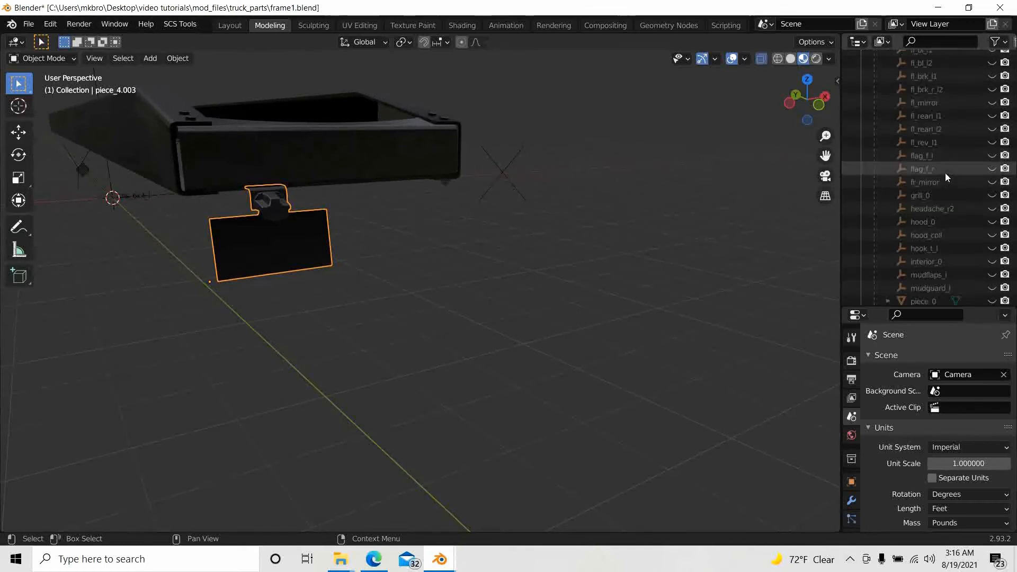
pyautogui.scroll(-5, 944, 173)
pyautogui.scroll(12, 942, 176)
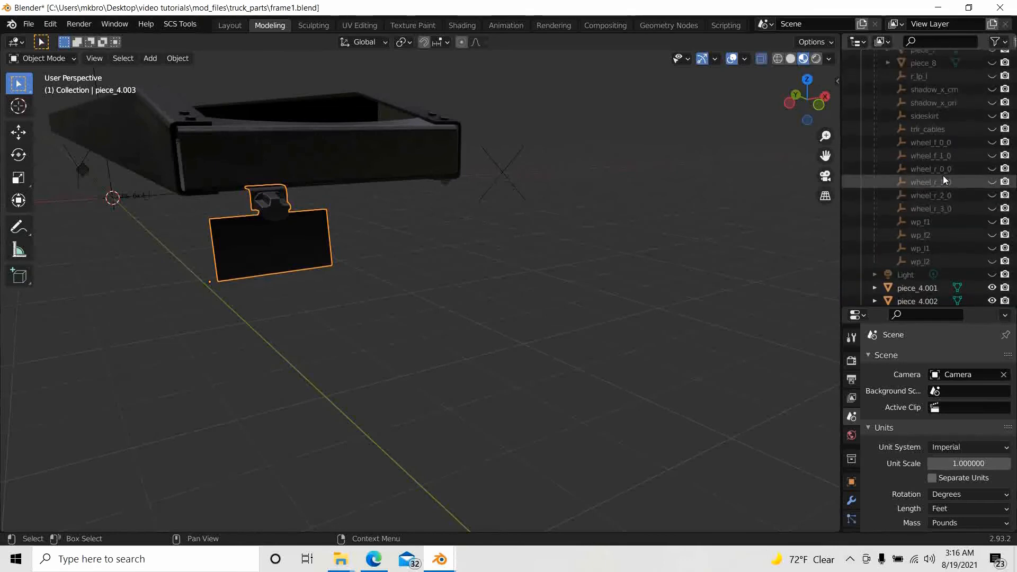
pyautogui.scroll(10, 942, 176)
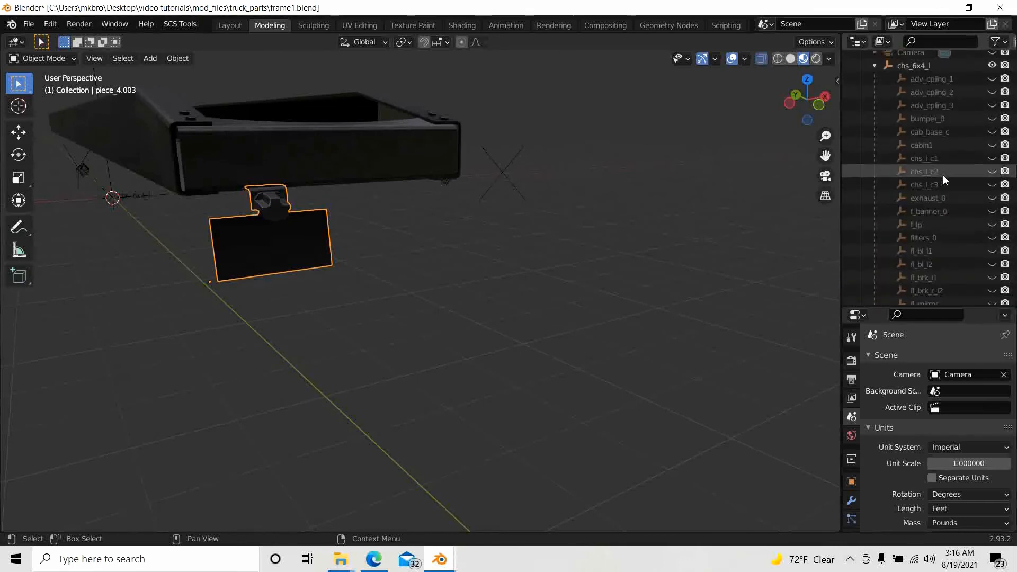
pyautogui.scroll(-16, 942, 175)
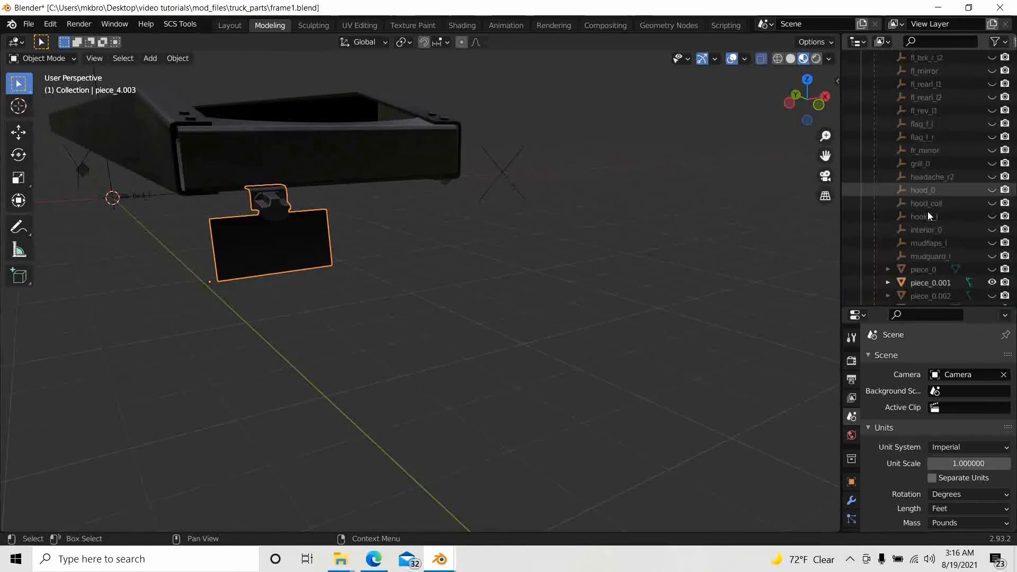
pyautogui.scroll(-3, 923, 218)
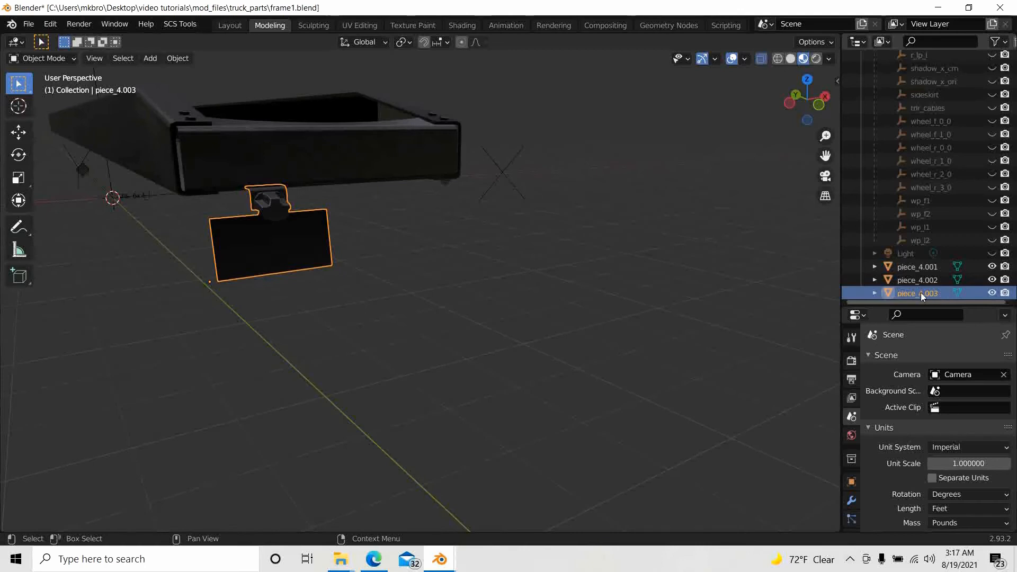
# - Add an SCS root object for the selected plate holder
pyautogui.click(174, 24)
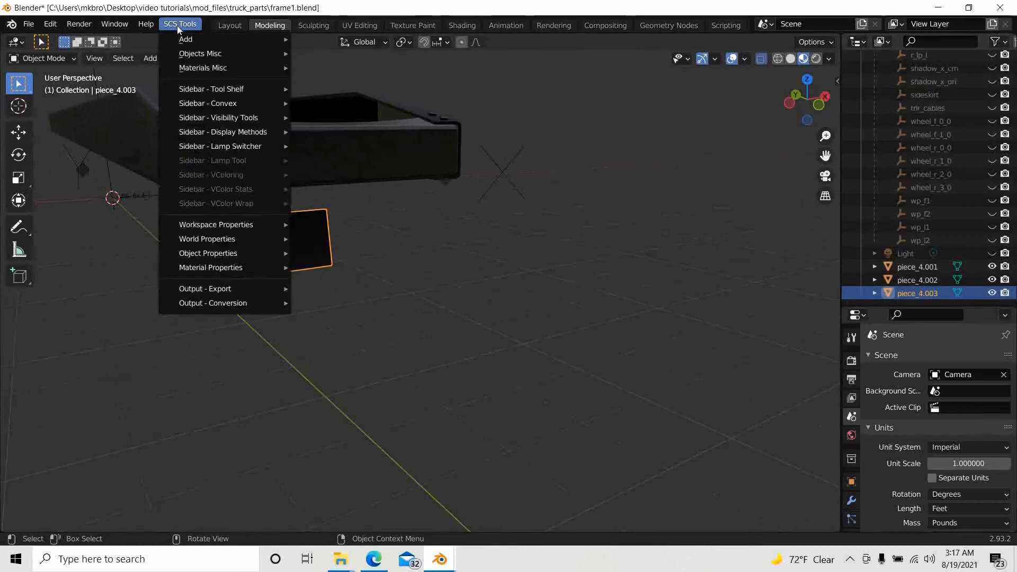
pyautogui.moveTo(186, 39)
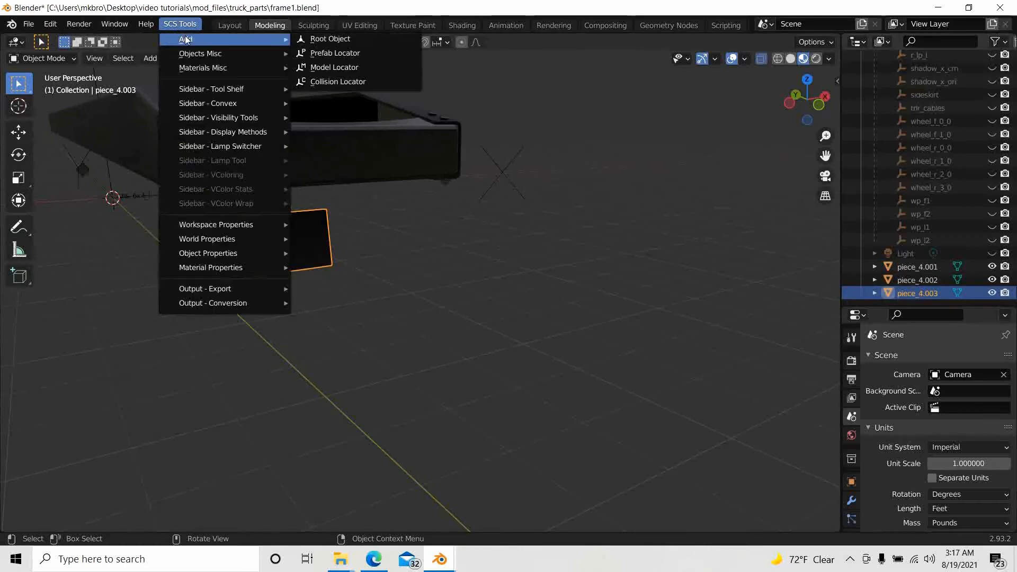
pyautogui.click(320, 39)
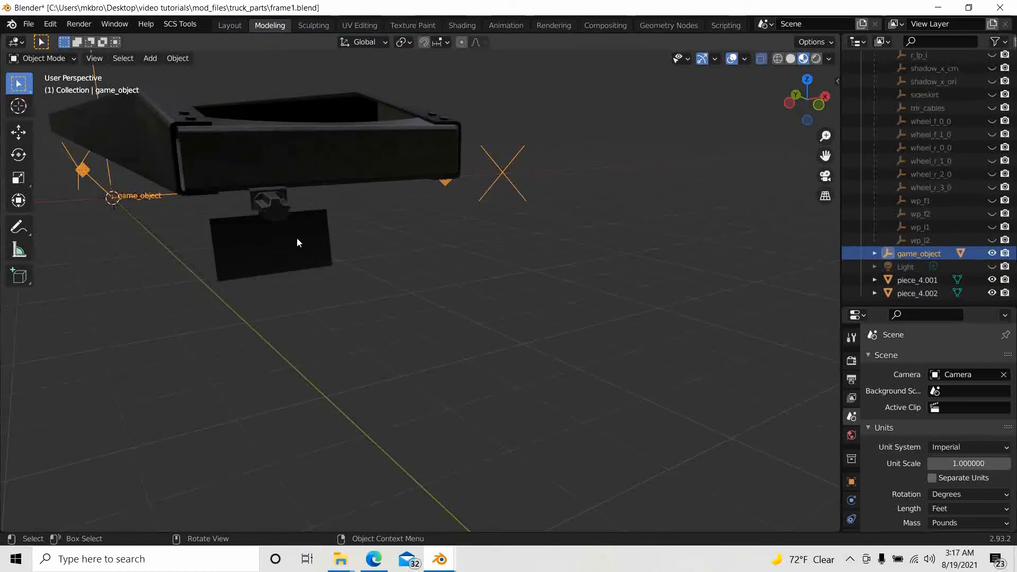
# - Examine the new root object's axes and origin in relation to the frame and plate holder
pyautogui.moveTo(344, 345); pyautogui.dragTo(461, 374, button='middle')
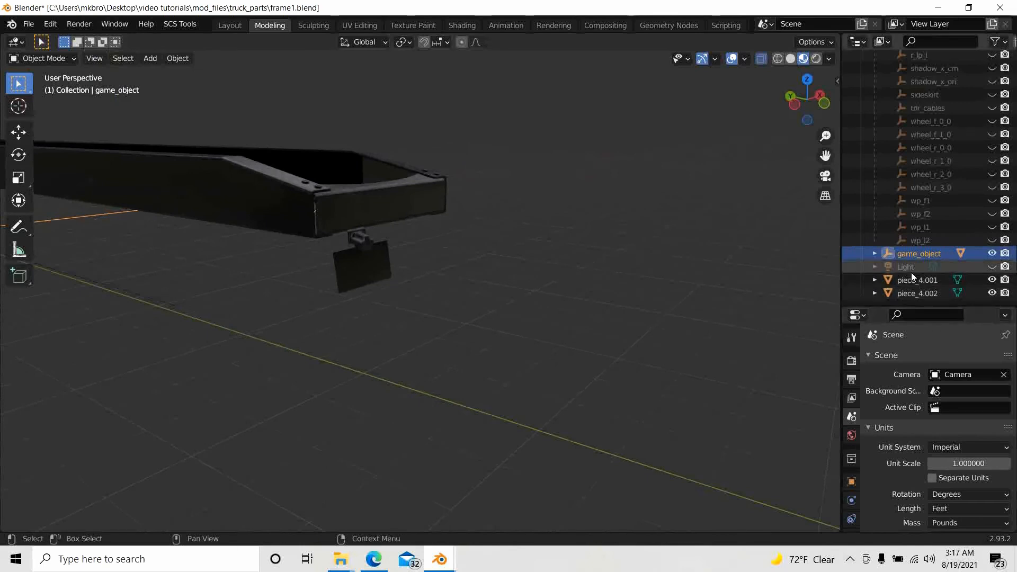
pyautogui.moveTo(301, 352); pyautogui.dragTo(341, 354, button='middle')
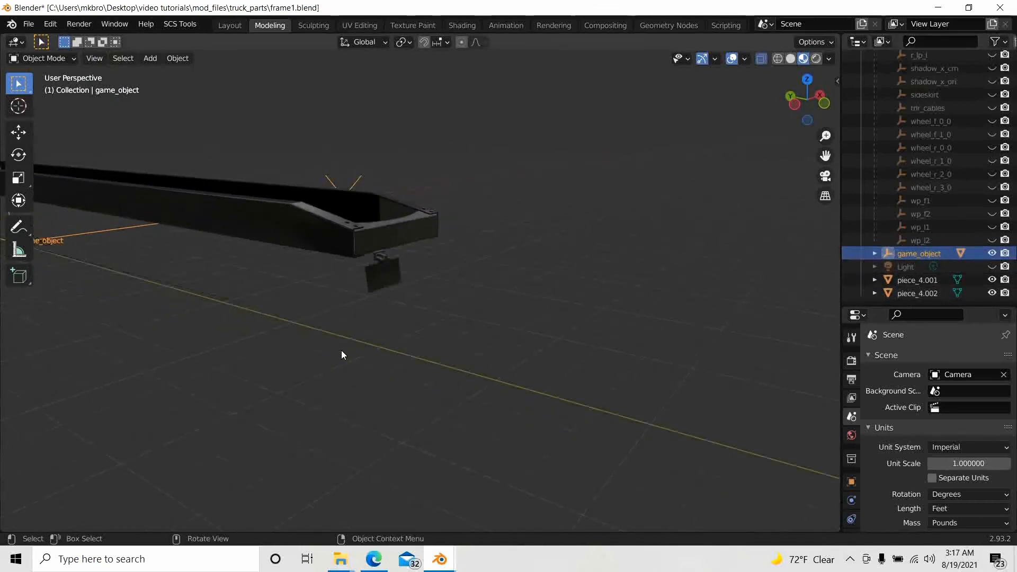
pyautogui.moveTo(75, 417); pyautogui.dragTo(119, 350, button='middle')
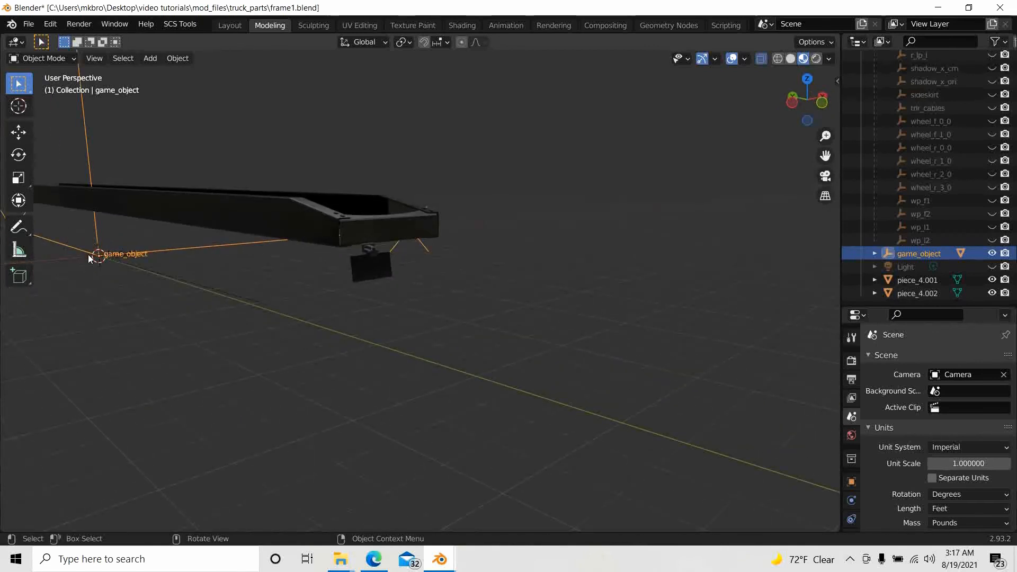
pyautogui.scroll(-2, 266, 345)
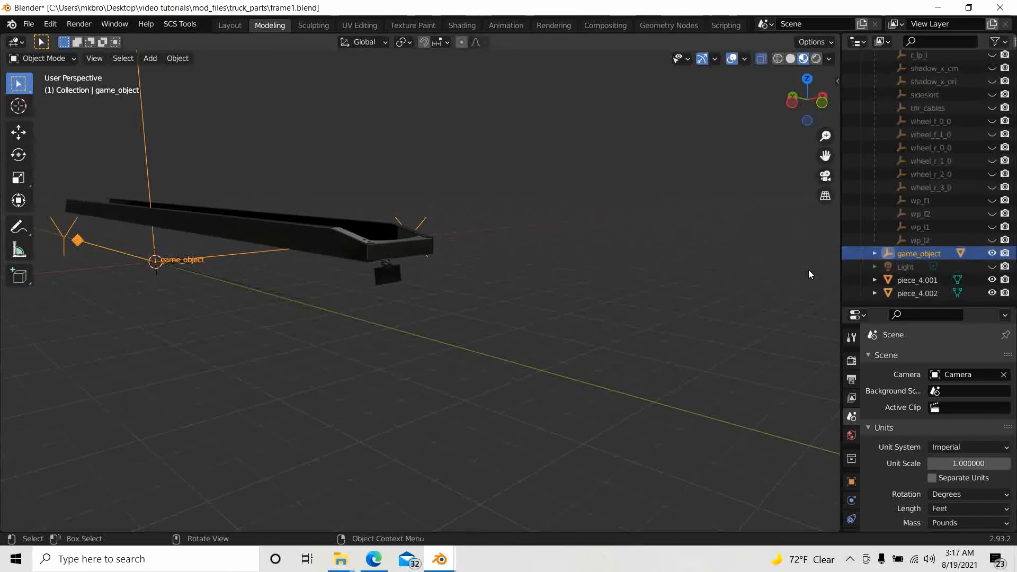
pyautogui.scroll(2, 136, 306)
pyautogui.scroll(1, 137, 301)
pyautogui.keyDown('shift'); pyautogui.moveTo(138, 331); pyautogui.dragTo(574, 288, button='middle'); pyautogui.keyUp('shift')
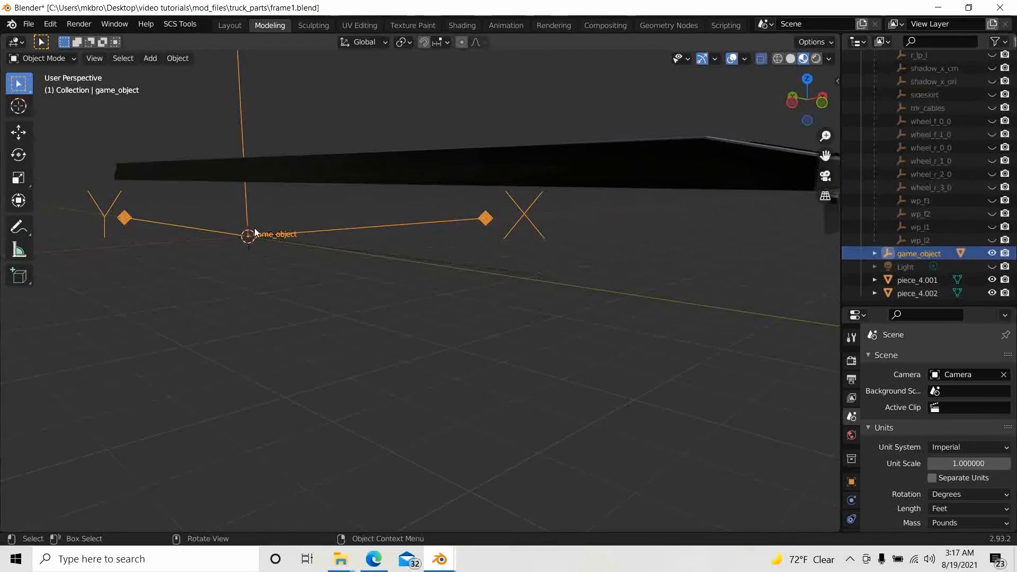
pyautogui.moveTo(305, 290); pyautogui.dragTo(352, 311, button='middle')
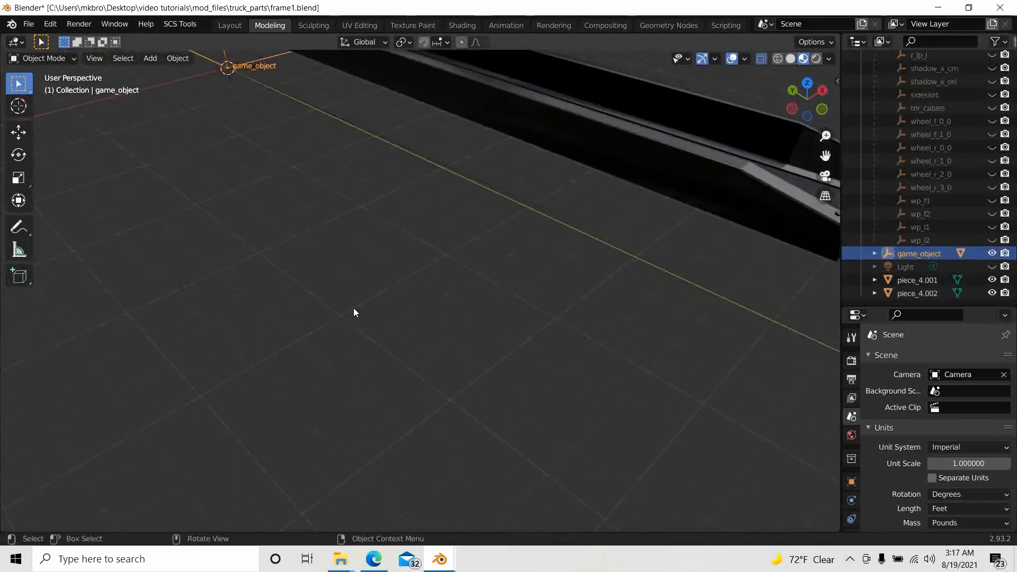
# - Inspect the game_object root's alignment with the frame from a top view and in perspective
pyautogui.click(806, 81)
pyautogui.scroll(-5, 652, 212)
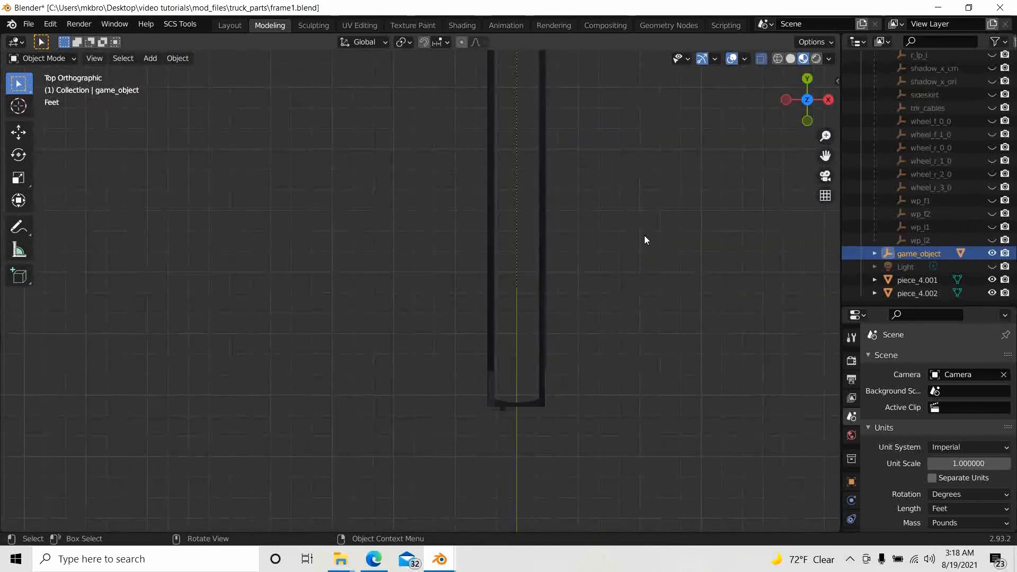
pyautogui.keyDown('shift'); pyautogui.moveTo(603, 236); pyautogui.dragTo(494, 520, button='middle'); pyautogui.keyUp('shift')
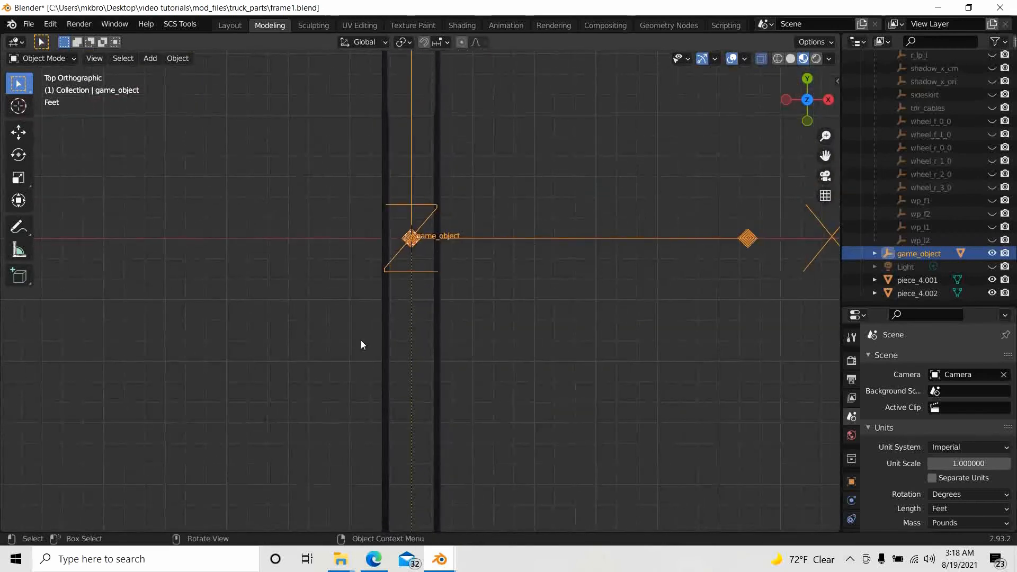
pyautogui.moveTo(510, 325); pyautogui.dragTo(646, 233, button='middle')
pyautogui.keyDown('shift'); pyautogui.moveTo(598, 355); pyautogui.dragTo(361, 318, button='middle'); pyautogui.keyUp('shift')
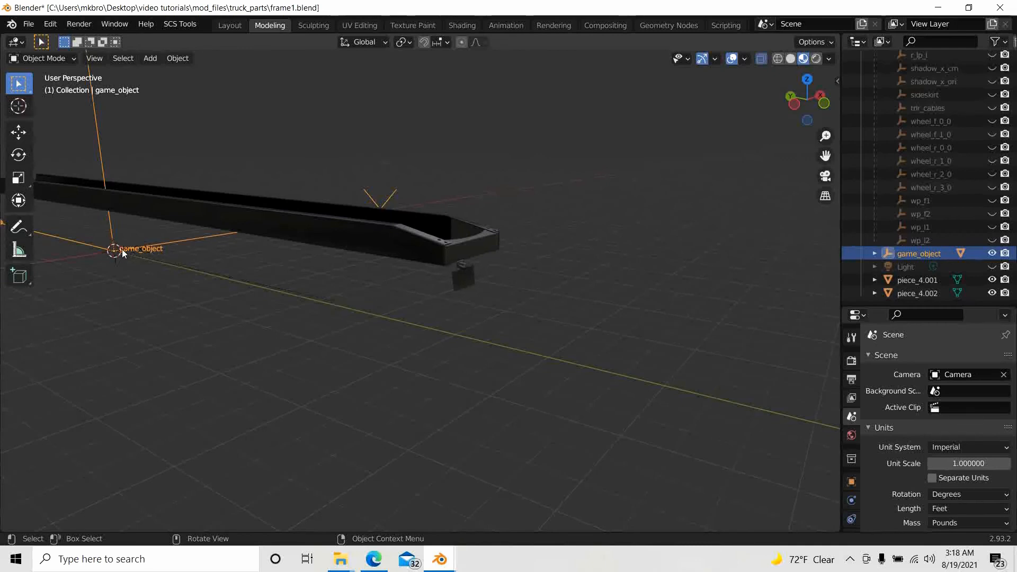
# - Select the chs_6x4_l root and compare its origin with the game_object root's origin
pyautogui.scroll(15, 905, 170)
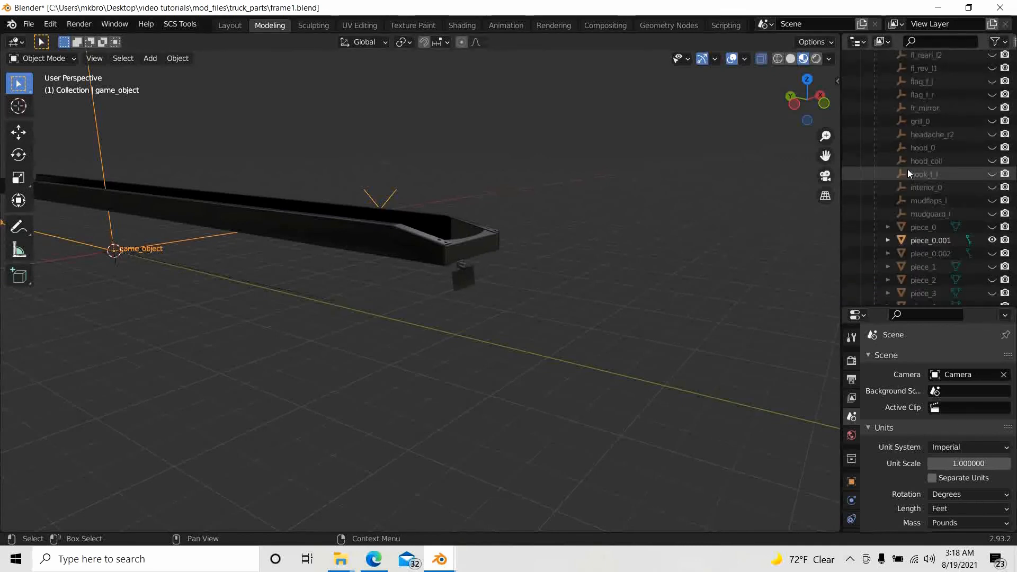
pyautogui.scroll(10, 907, 170)
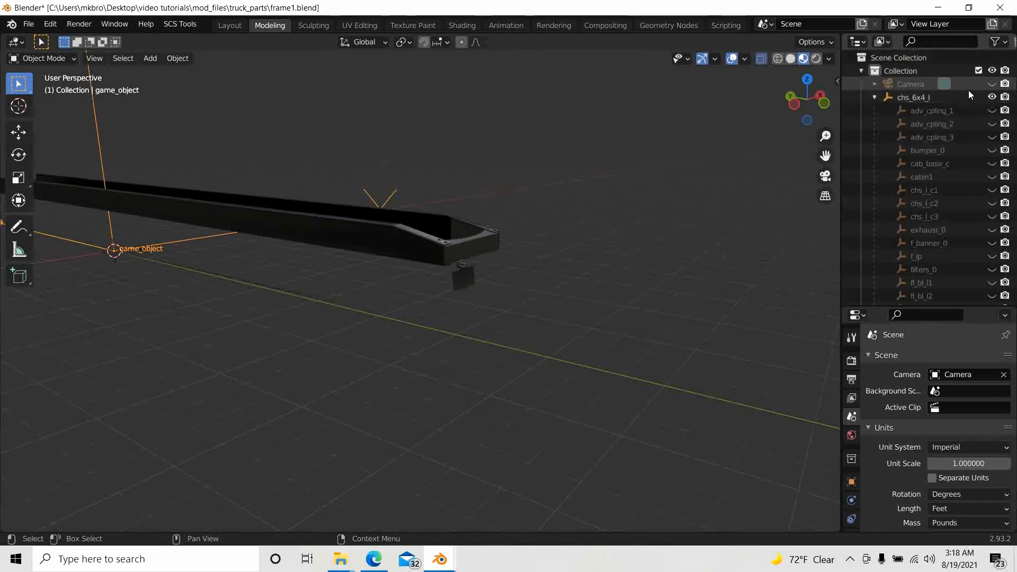
pyautogui.click(907, 96)
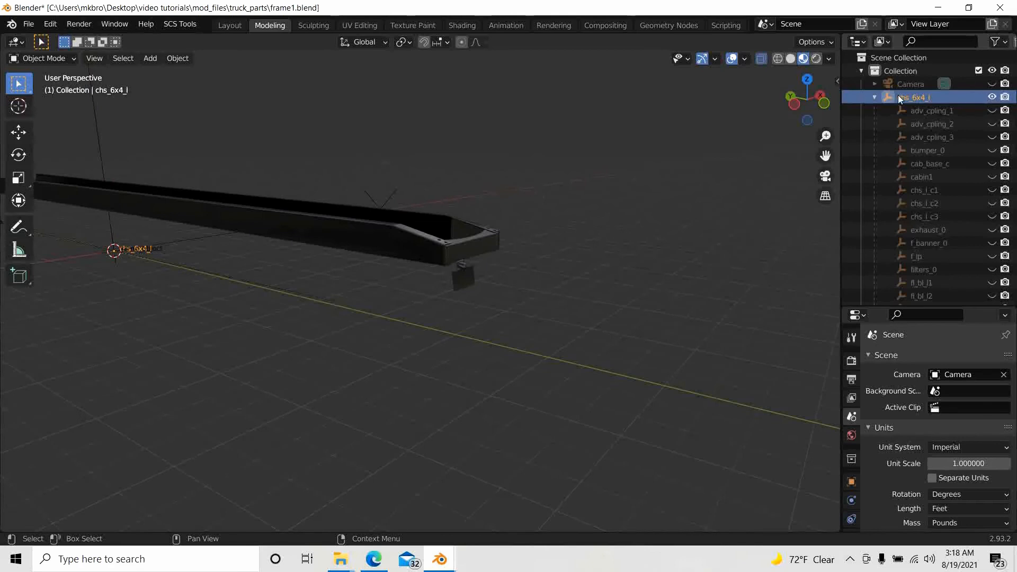
pyautogui.scroll(5, 129, 301)
pyautogui.scroll(2, 127, 300)
pyautogui.keyDown('shift'); pyautogui.moveTo(151, 332); pyautogui.dragTo(650, 367, button='middle'); pyautogui.keyUp('shift')
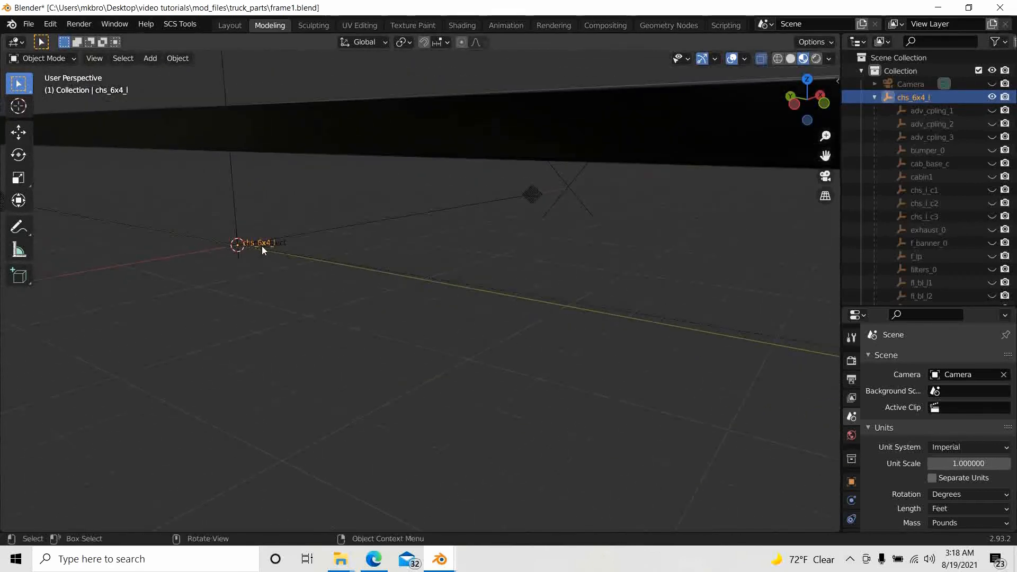
pyautogui.scroll(2, 247, 260)
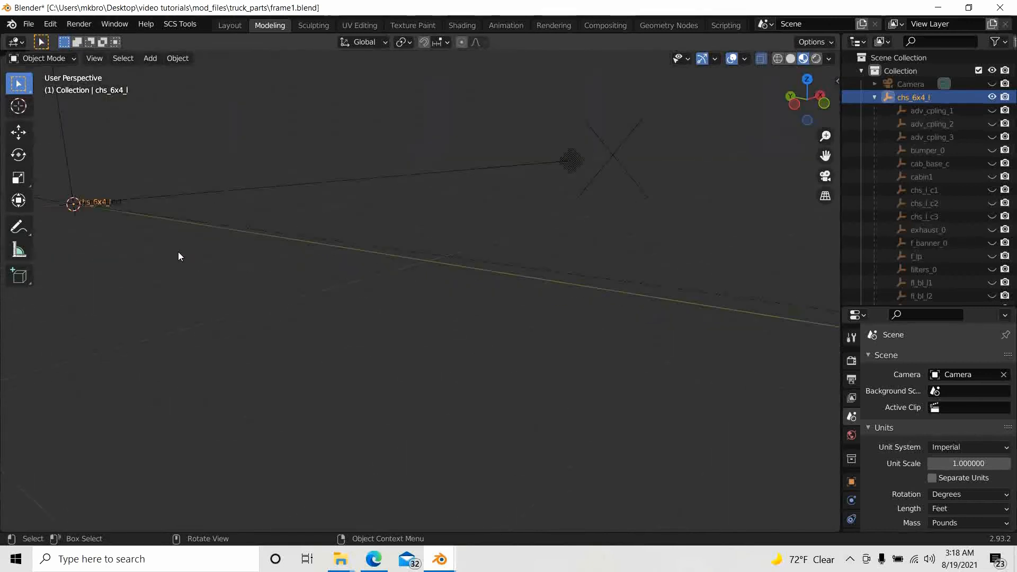
pyautogui.scroll(-2, 158, 253)
pyautogui.keyDown('shift'); pyautogui.moveTo(175, 299); pyautogui.dragTo(317, 310, button='middle'); pyautogui.keyUp('shift')
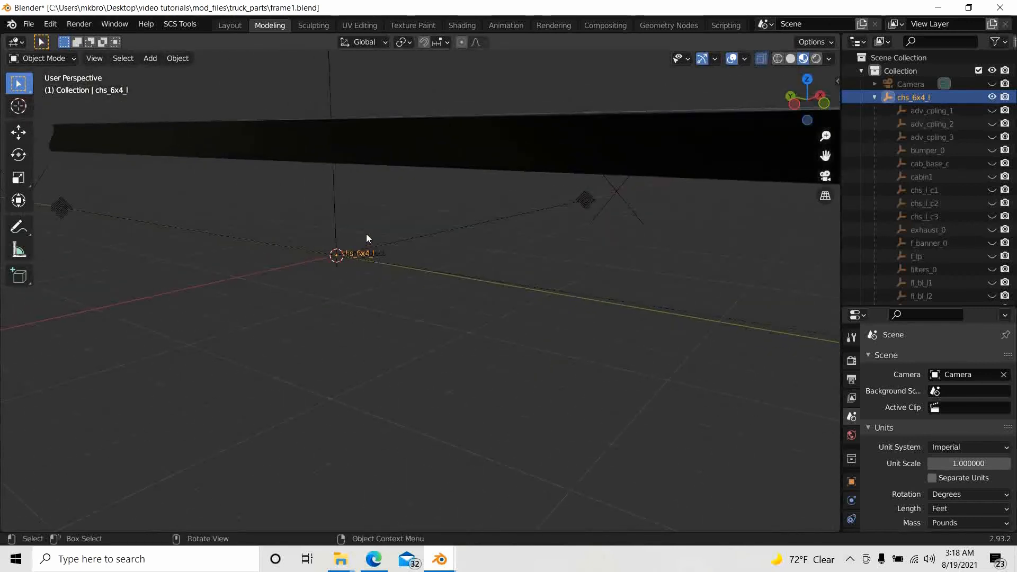
pyautogui.click(430, 236)
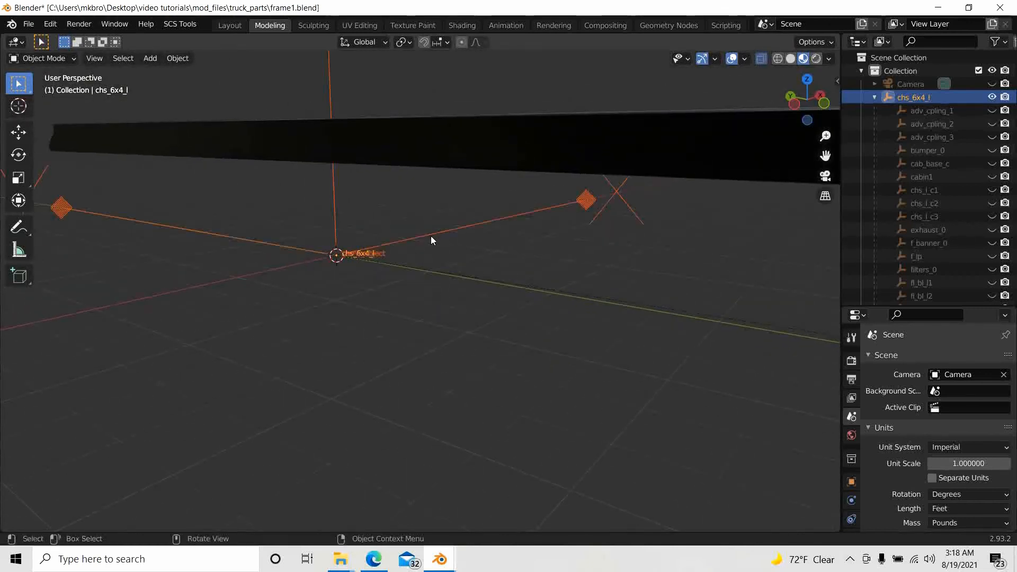
pyautogui.click(378, 307)
pyautogui.moveTo(424, 335); pyautogui.dragTo(539, 366, button='middle')
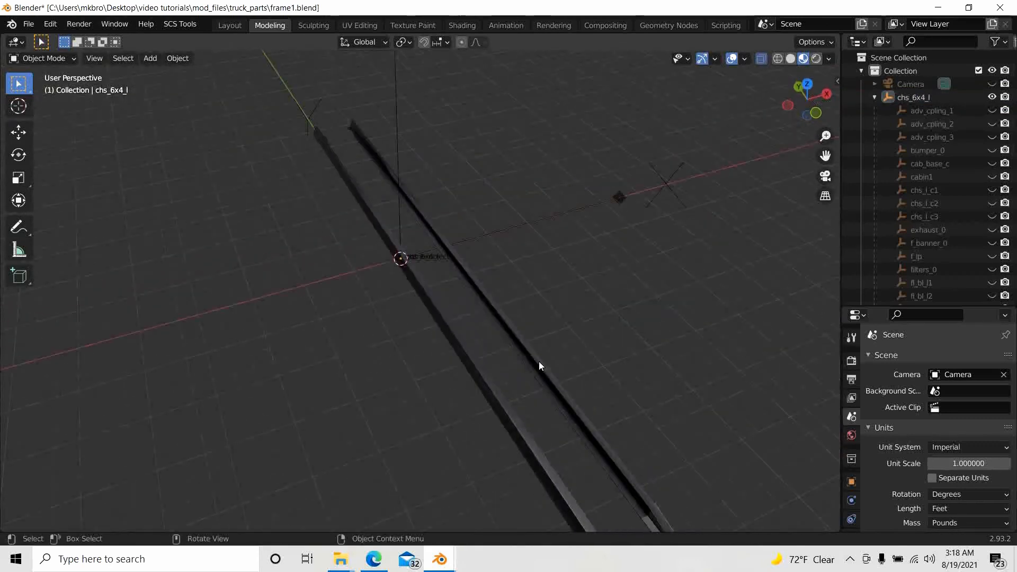
pyautogui.moveTo(580, 405); pyautogui.dragTo(452, 436, button='middle')
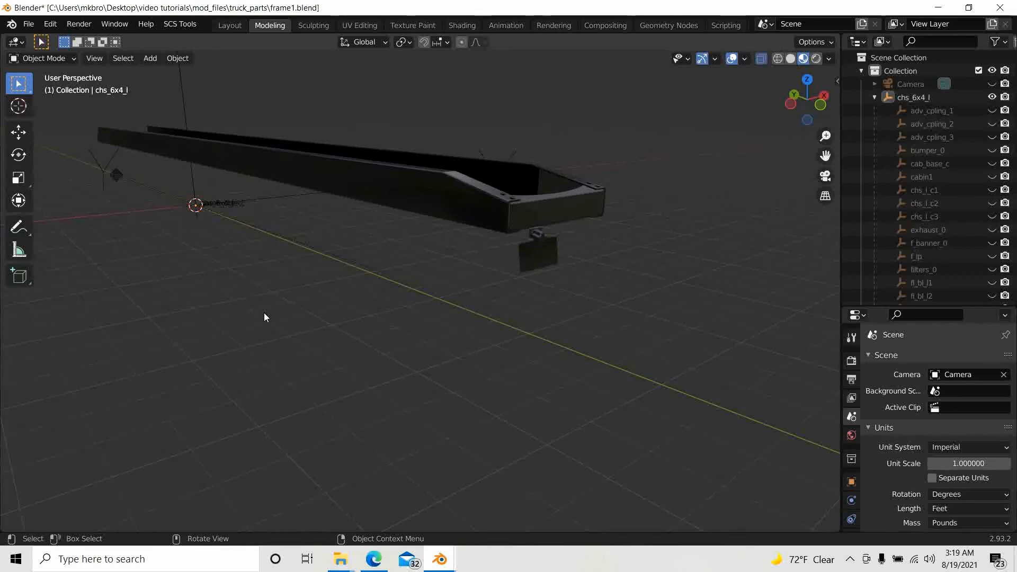
# - Rename the game_object root as lic_plate
pyautogui.scroll(-10, 919, 192)
pyautogui.scroll(-10, 923, 228)
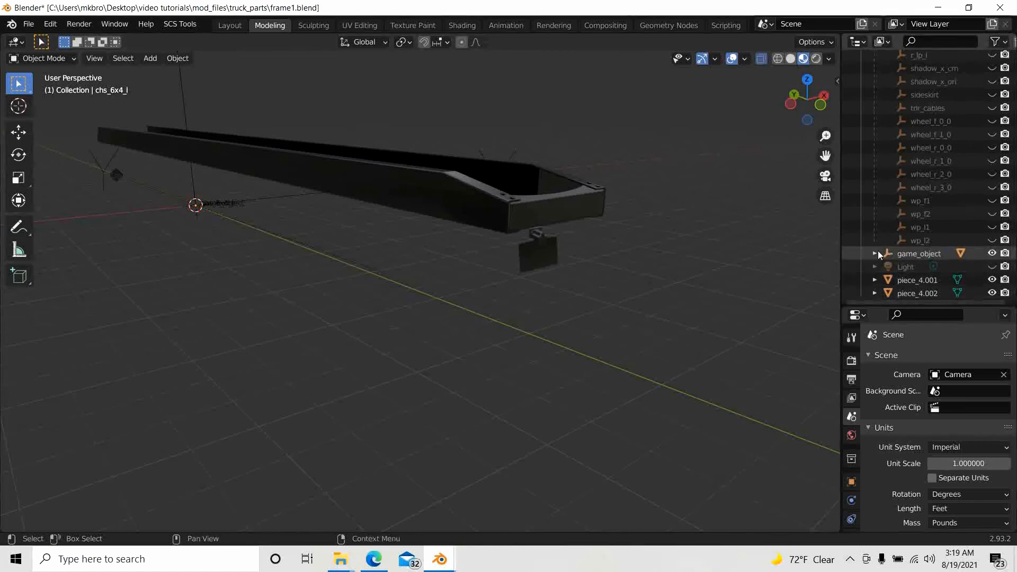
pyautogui.doubleClick(914, 255)
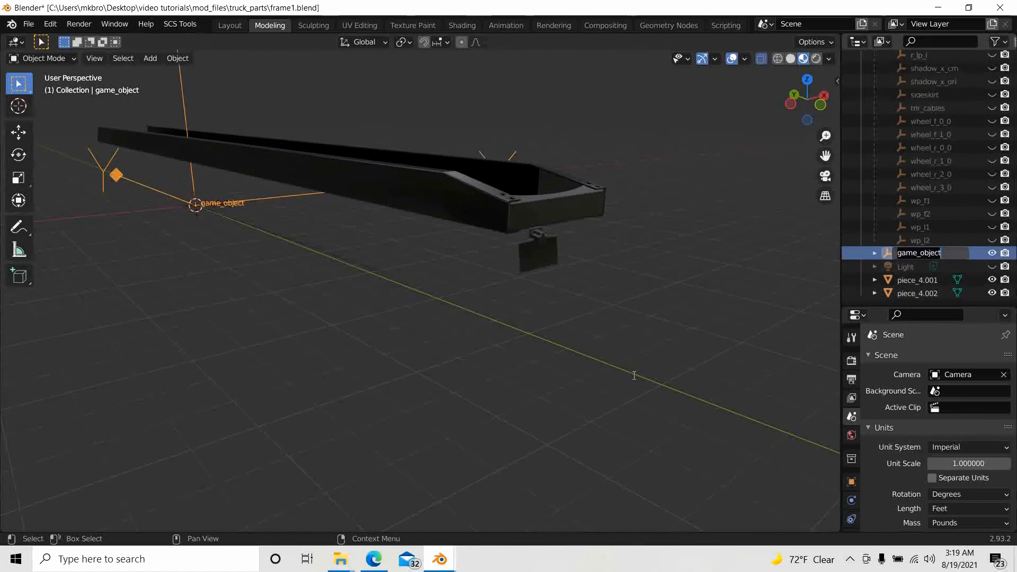
pyautogui.write('lic_p')
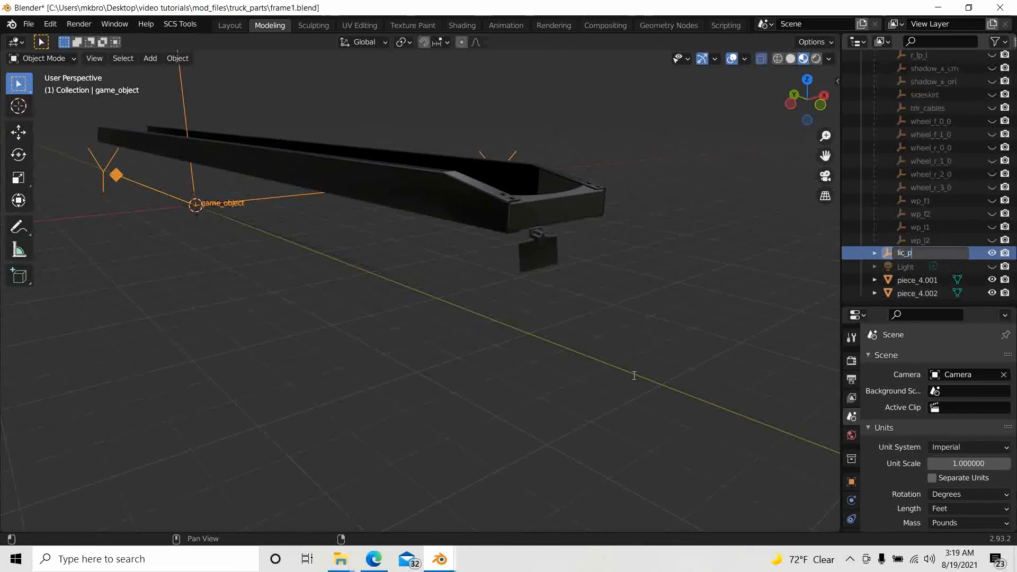
pyautogui.write('late')
pyautogui.press('Return')
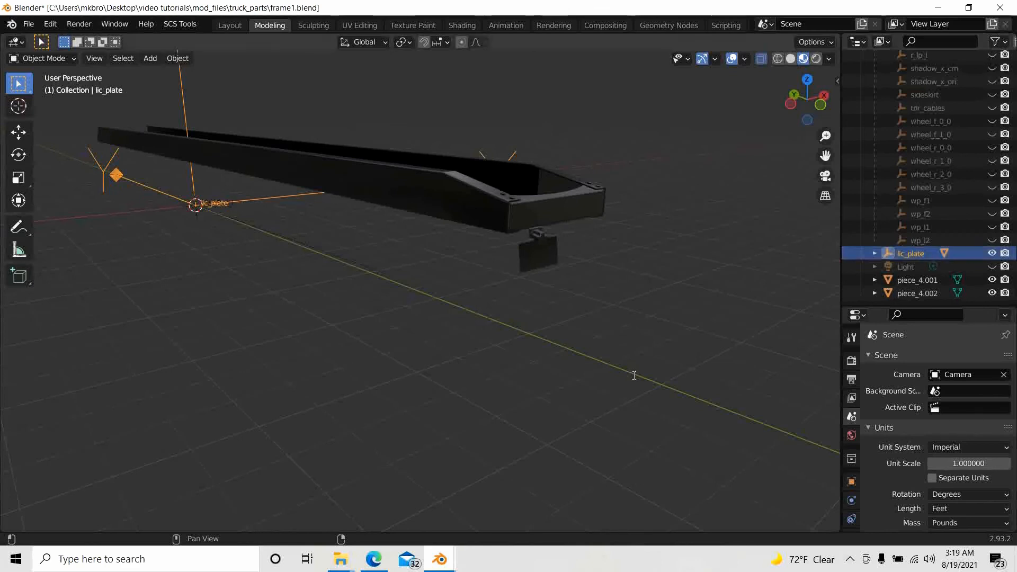
# - Expand the lic_plate root and toggle the visibility of piece_4.003 to check which part it holds
pyautogui.click(875, 254)
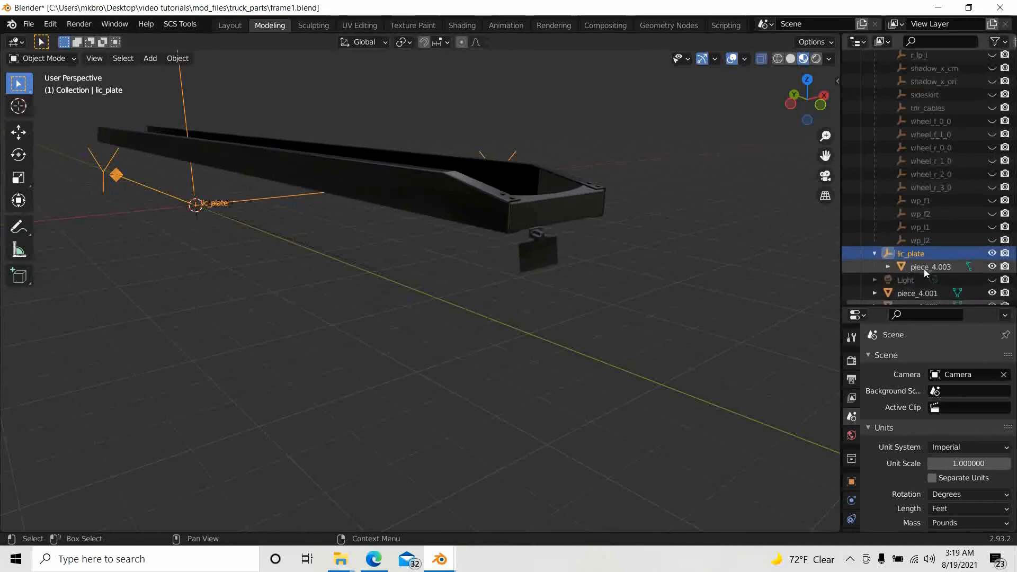
pyautogui.click(991, 266)
pyautogui.click(992, 266)
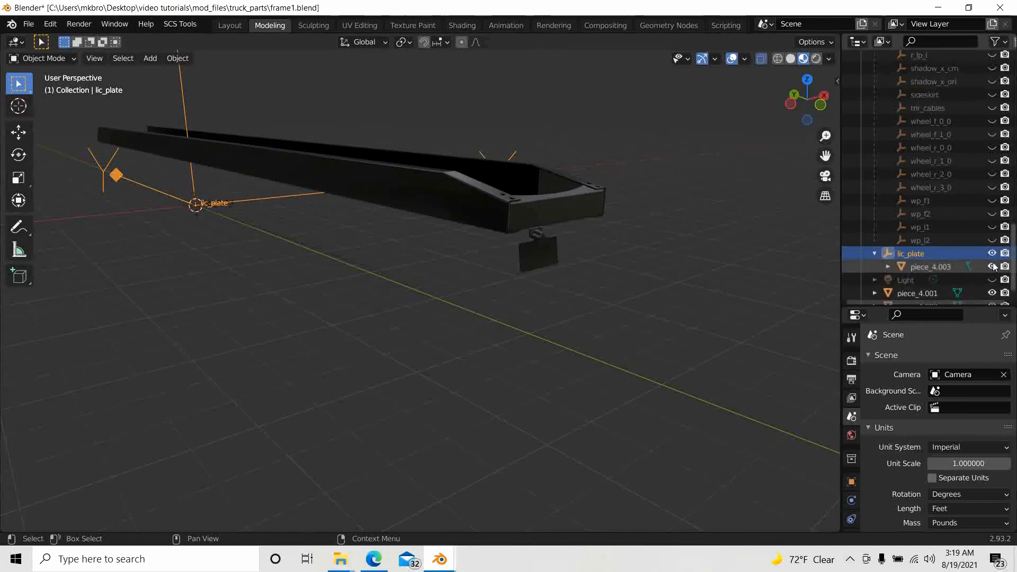
pyautogui.click(992, 266)
pyautogui.click(992, 266)
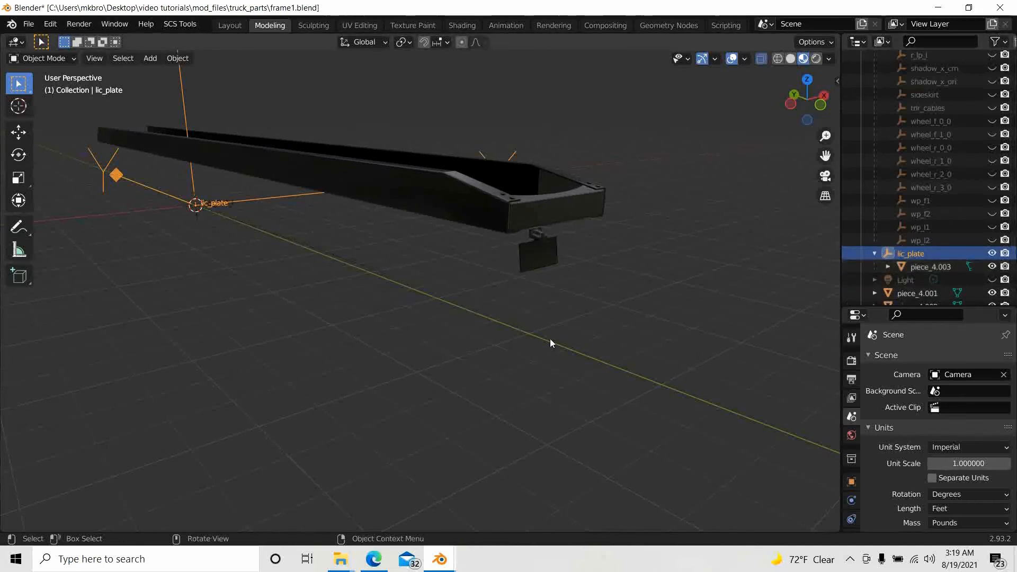
pyautogui.scroll(-1, 917, 239)
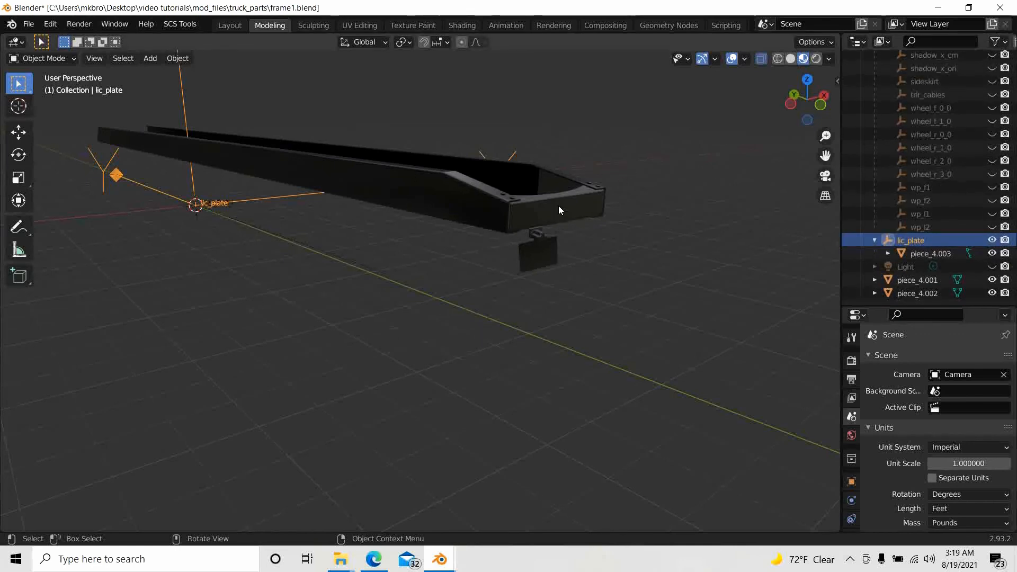
# - Identify piece_4.002 by toggling its visibility and join it into piece_4.001, the crossmember at the frame's end
pyautogui.click(535, 209)
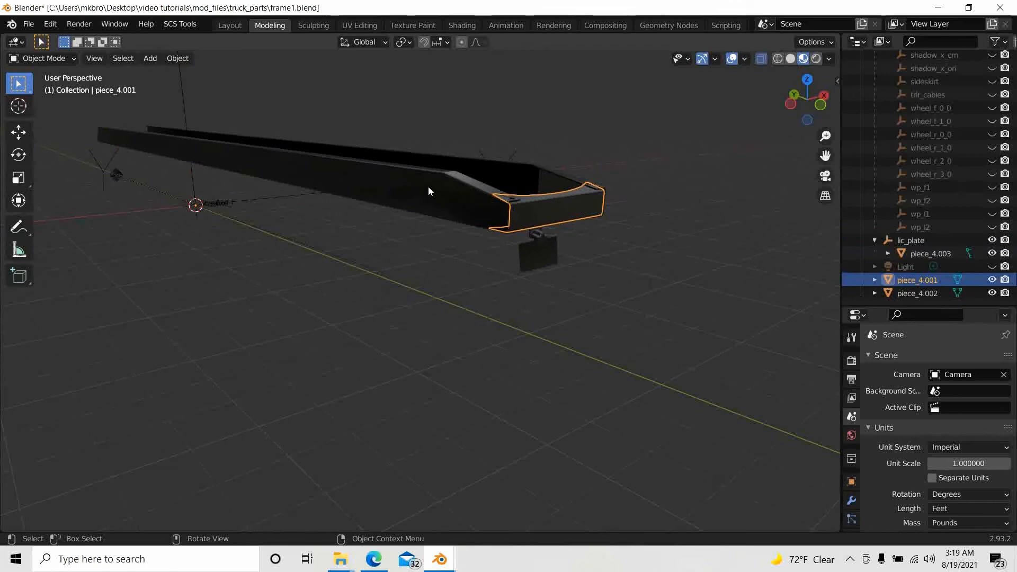
pyautogui.moveTo(473, 260); pyautogui.dragTo(444, 266, button='middle')
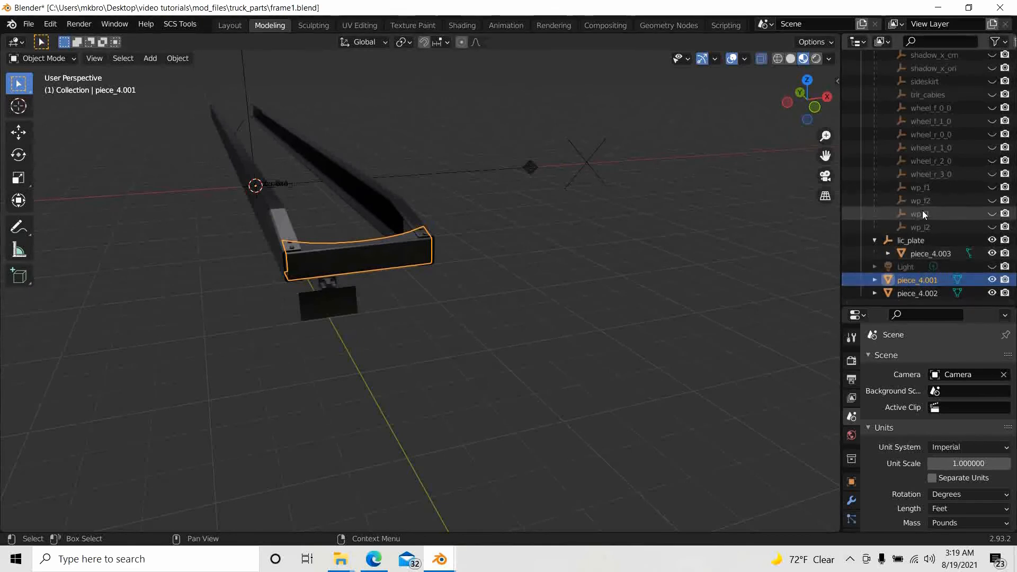
pyautogui.click(990, 293)
pyautogui.click(991, 293)
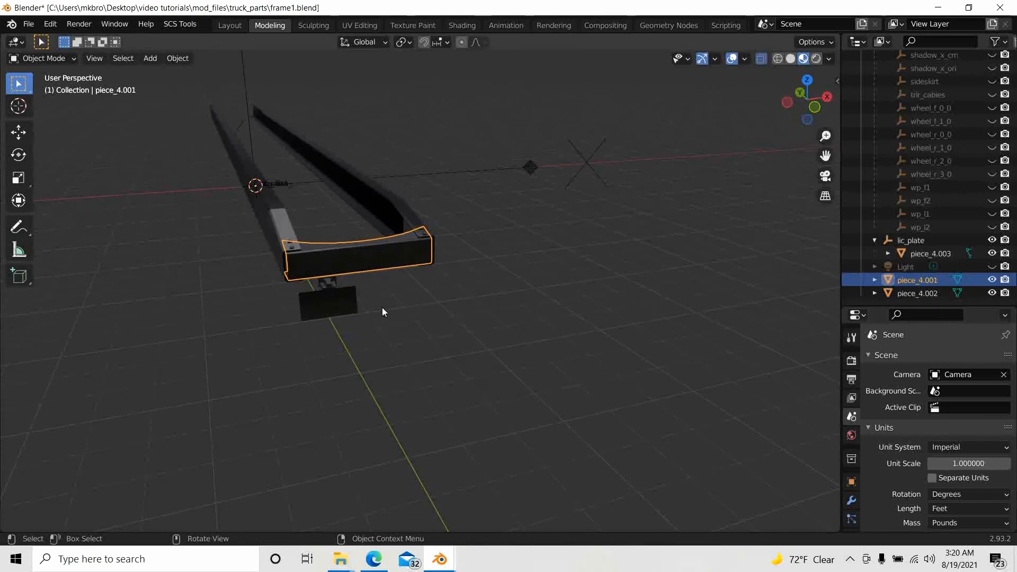
pyautogui.scroll(3, 358, 288)
pyautogui.scroll(-2, 394, 307)
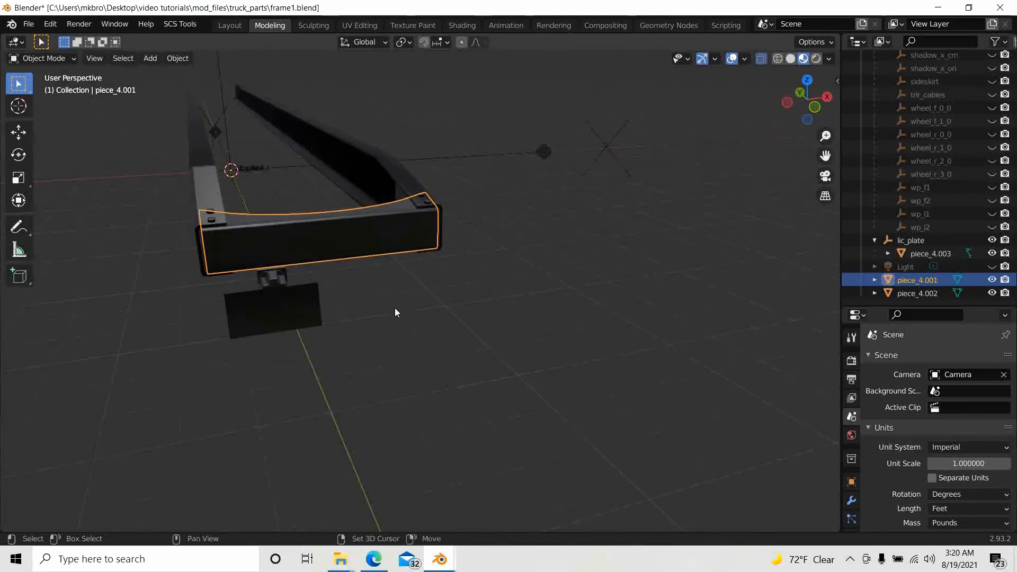
pyautogui.keyDown('shift'); pyautogui.moveTo(395, 307); pyautogui.dragTo(456, 303, button='middle'); pyautogui.keyUp('shift')
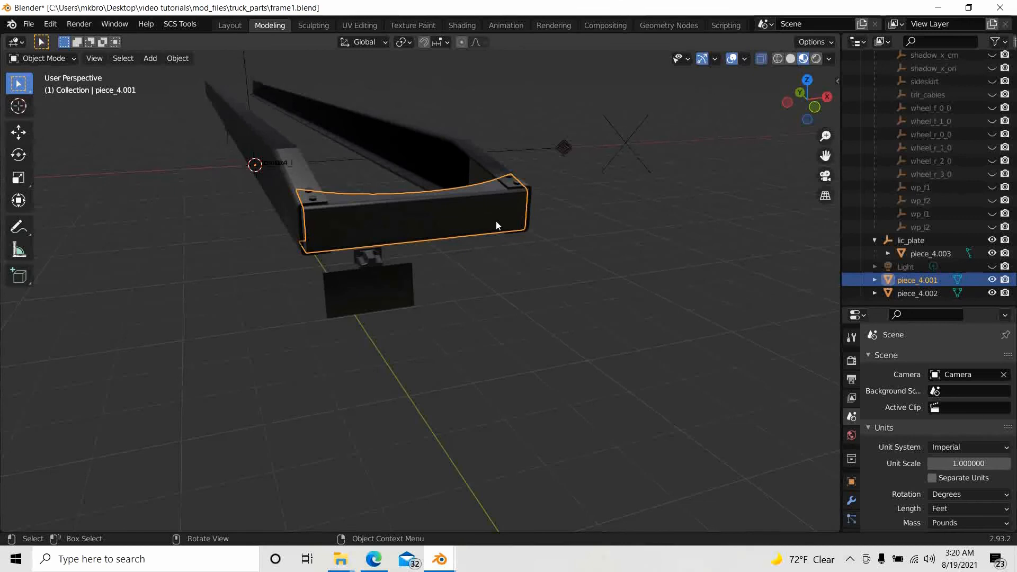
pyautogui.keyDown('shift'); pyautogui.click(905, 293); pyautogui.keyUp('shift')
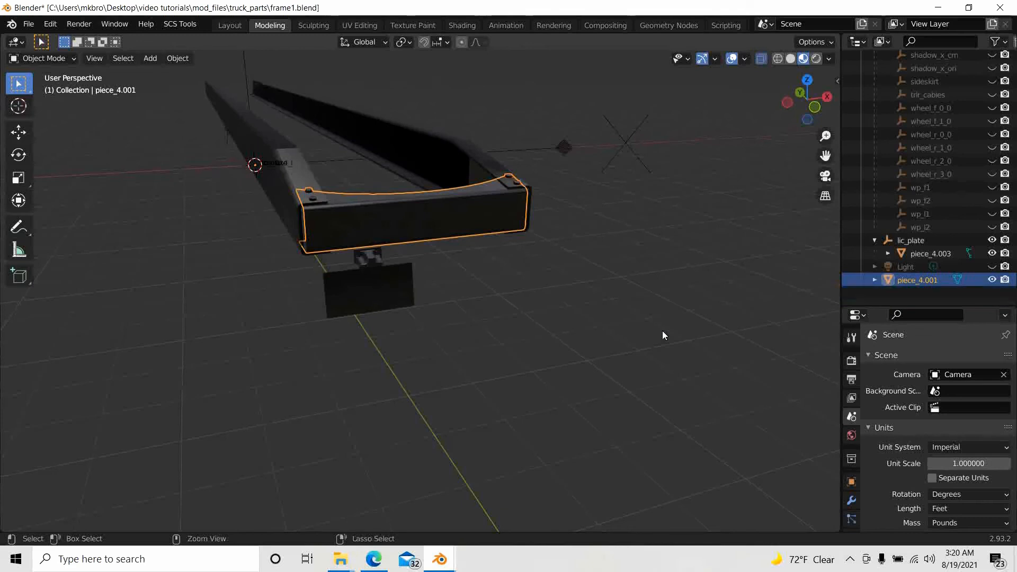
pyautogui.hotkey('ctrl', 'j')
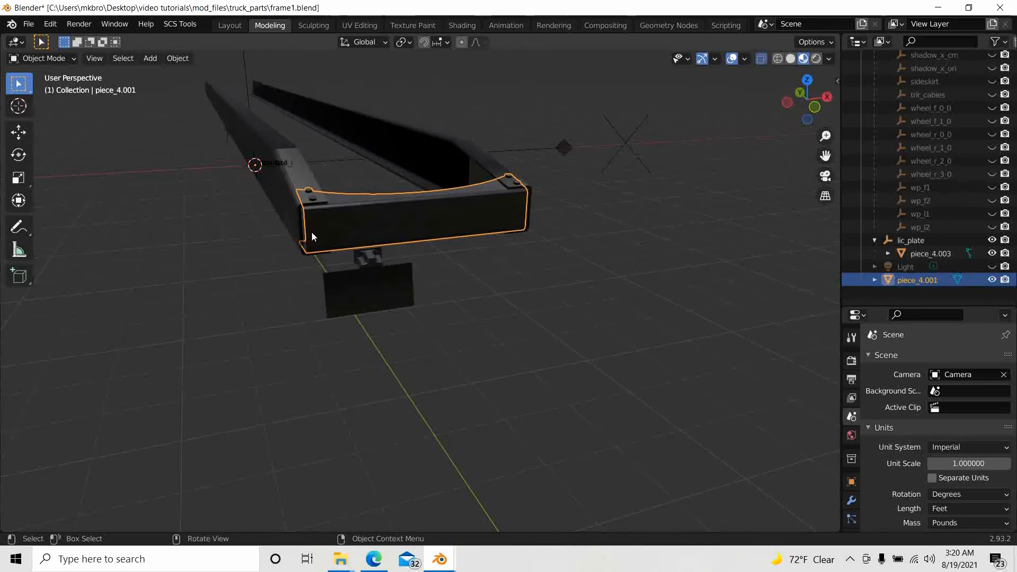
# - Toggle the visibility of the joined piece_4.001 and inspect which parts of the frame's end belong to it
pyautogui.scroll(1, 922, 286)
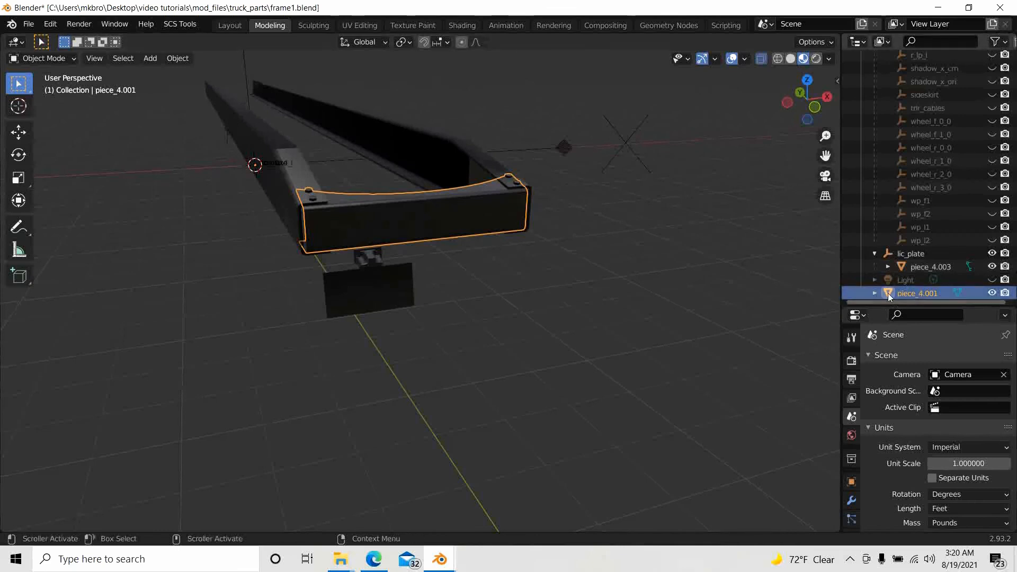
pyautogui.click(992, 293)
pyautogui.click(992, 292)
pyautogui.click(991, 293)
pyautogui.click(992, 293)
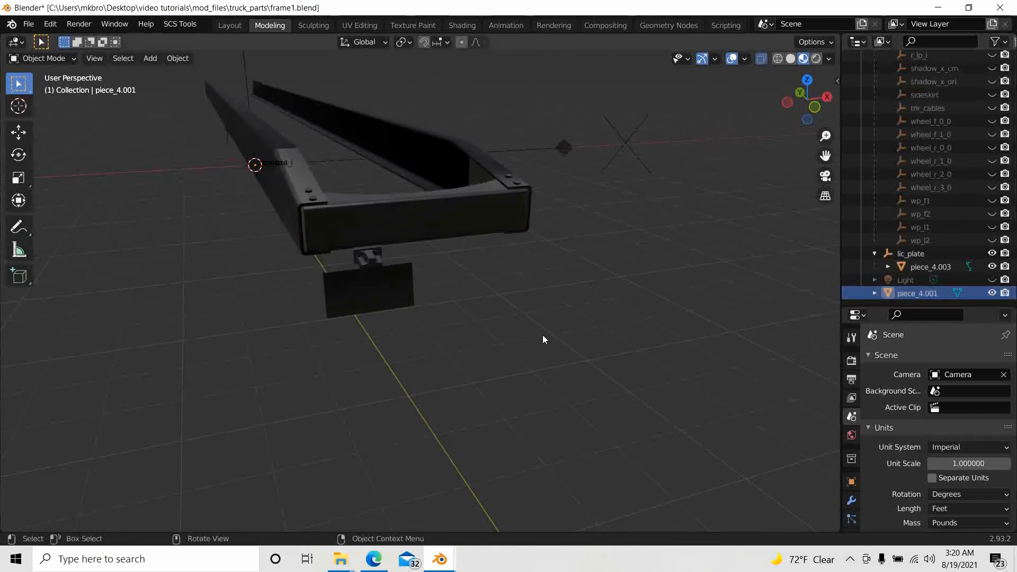
pyautogui.scroll(-1, 543, 335)
pyautogui.scroll(2, 542, 335)
pyautogui.scroll(-3, 548, 332)
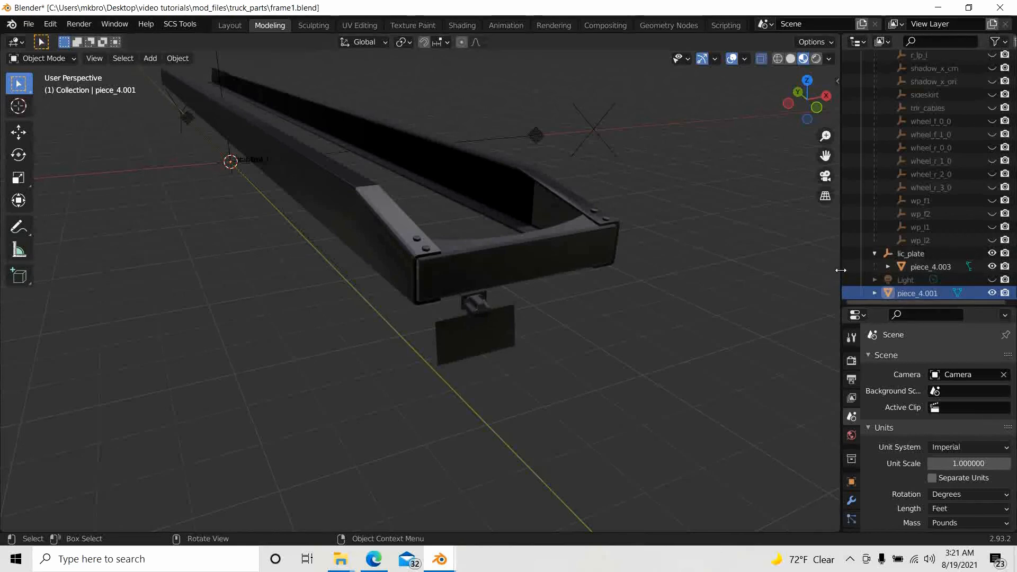
# - Parent the joined crossmember piece_4.001 to the chs_6x4_l root object
pyautogui.moveTo(841, 270); pyautogui.dragTo(830, 272)
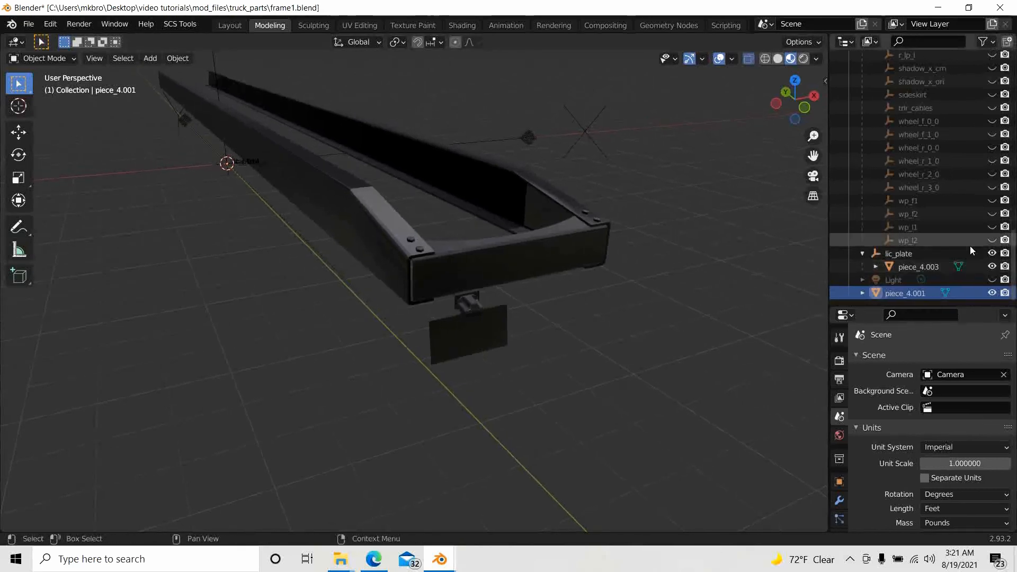
pyautogui.scroll(5, 1000, 183)
pyautogui.scroll(8, 1000, 183)
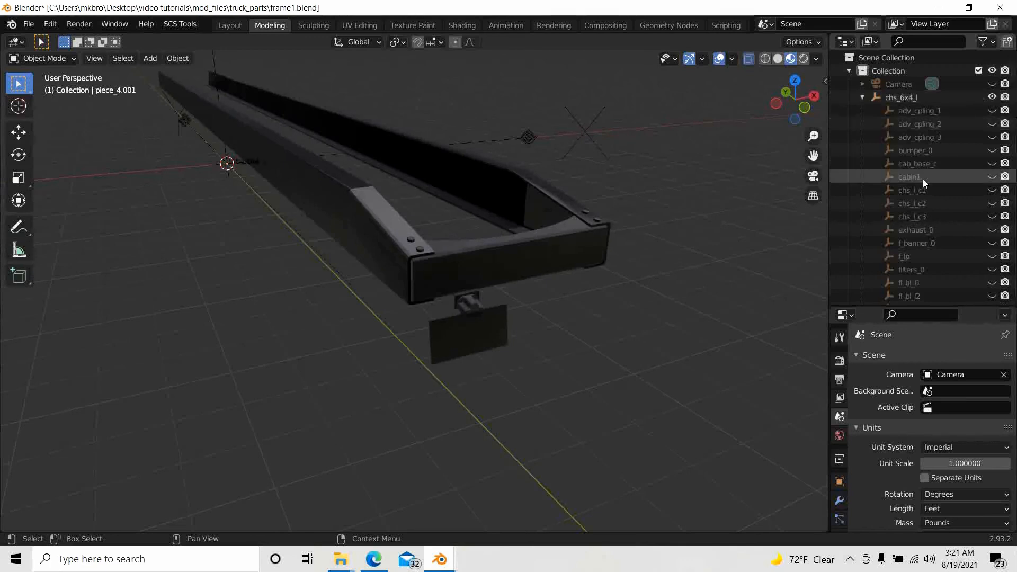
pyautogui.scroll(-10, 924, 192)
pyautogui.scroll(-10, 927, 201)
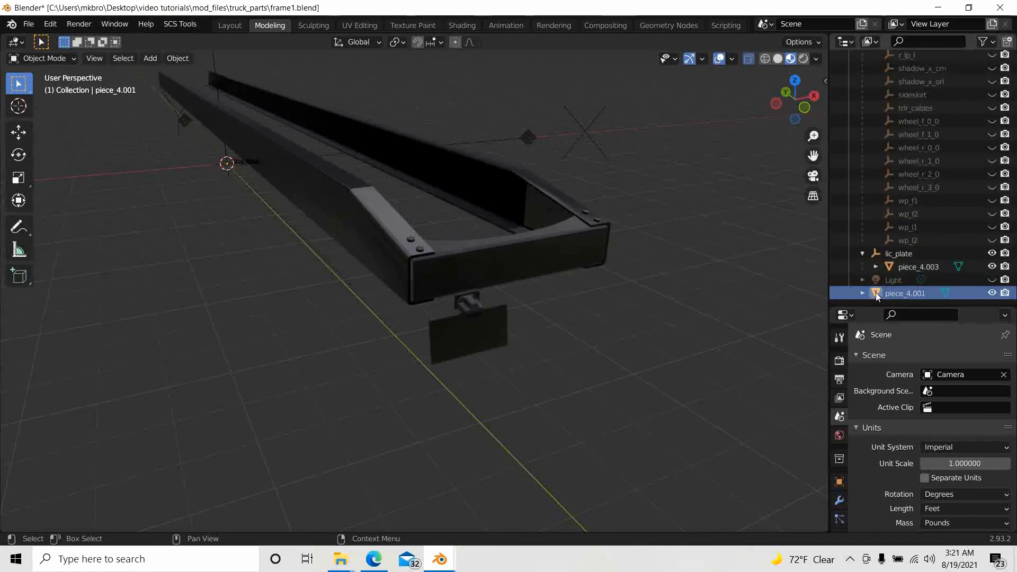
pyautogui.moveTo(876, 292); pyautogui.dragTo(876, 98)
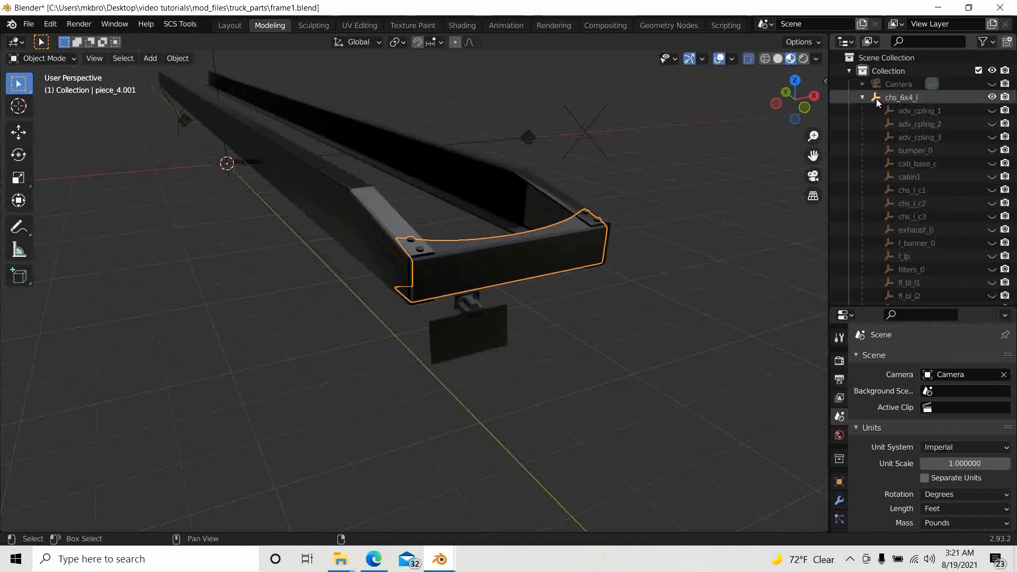
pyautogui.scroll(-5, 927, 201)
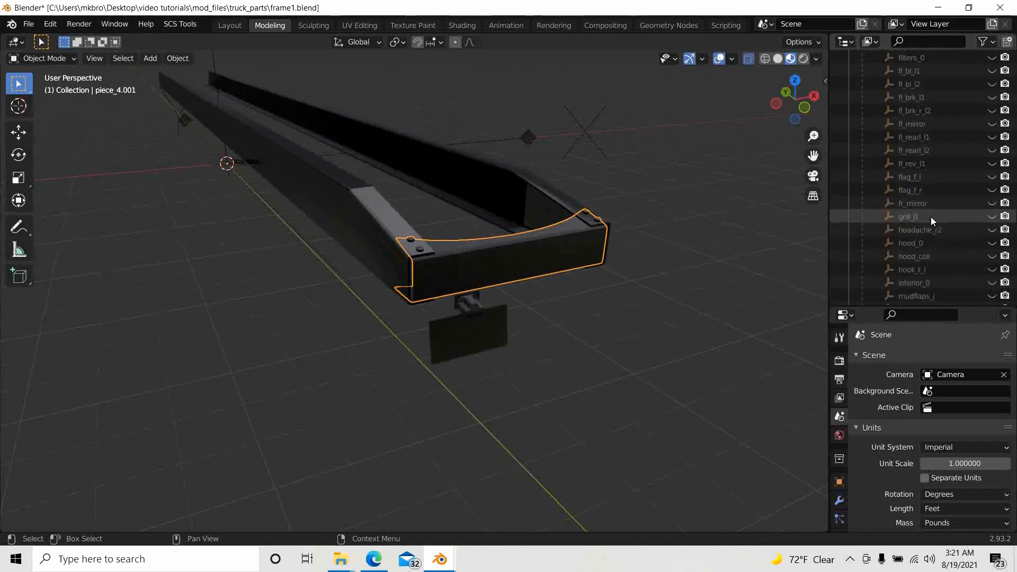
# - Check where piece_4.001 sits in the chs_6x4_l hierarchy and toggle its visibility to confirm which part it is
pyautogui.scroll(-5, 930, 217)
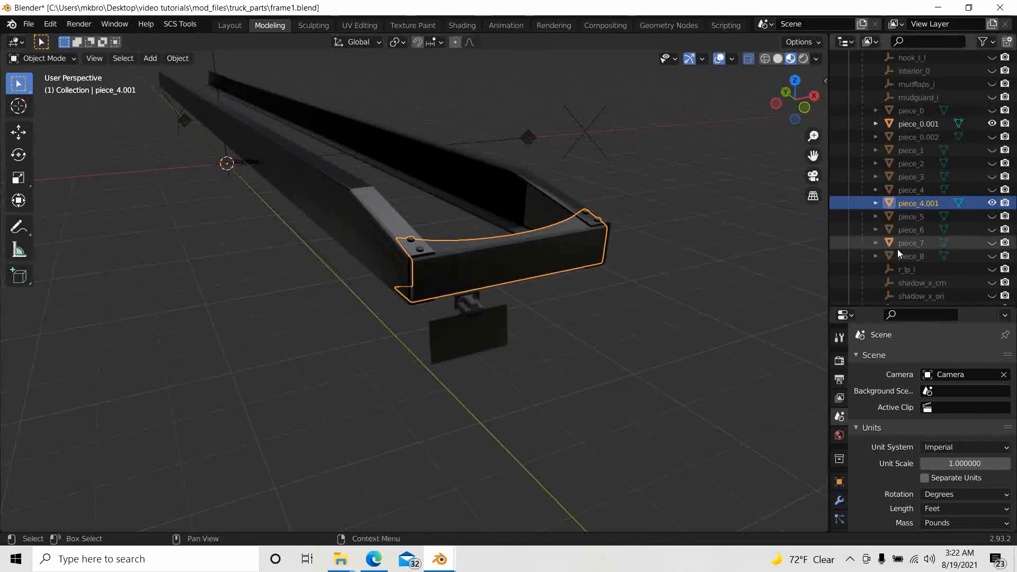
pyautogui.scroll(2, 919, 222)
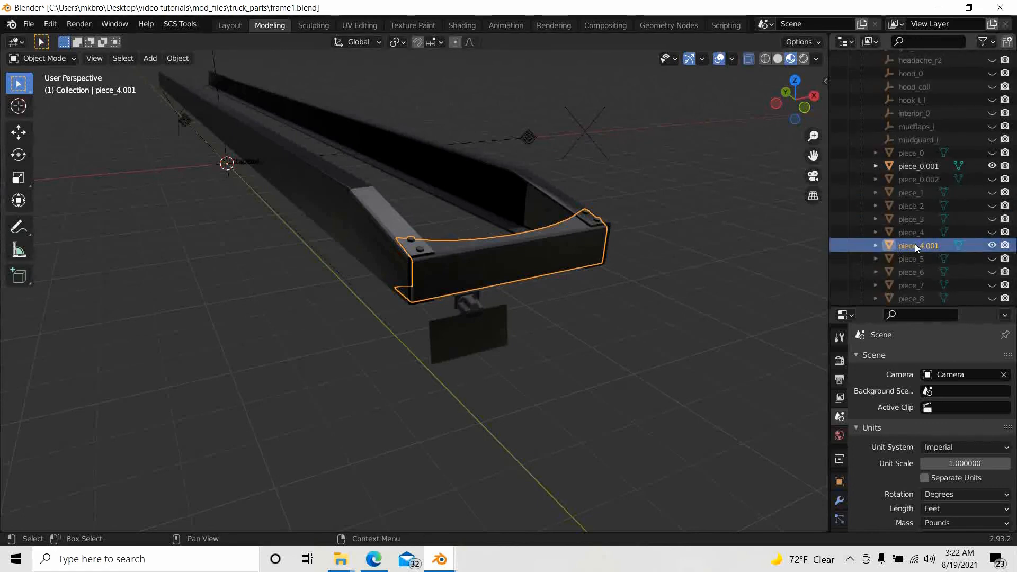
pyautogui.scroll(10, 914, 244)
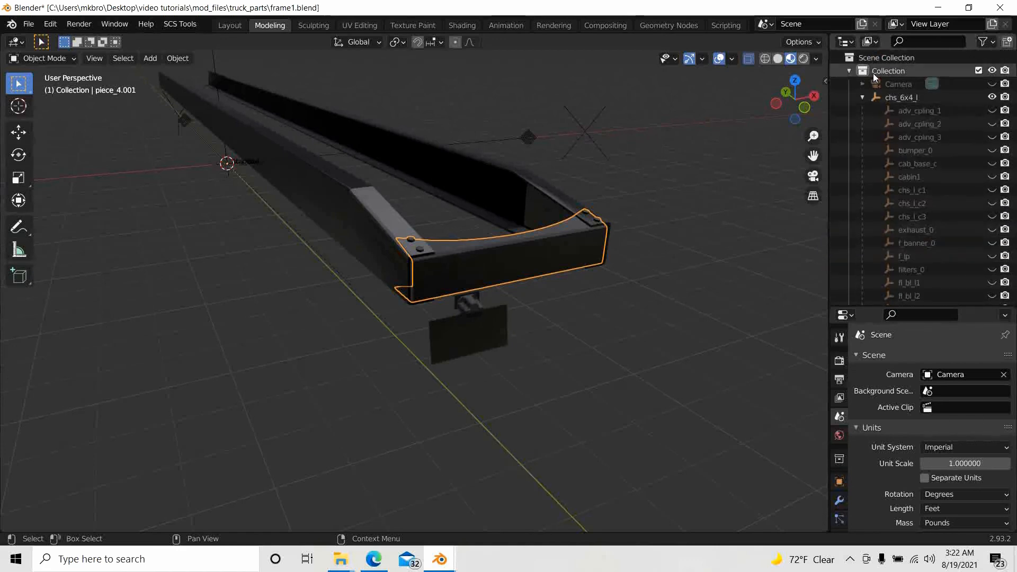
pyautogui.scroll(-12, 930, 238)
pyautogui.scroll(-5, 934, 245)
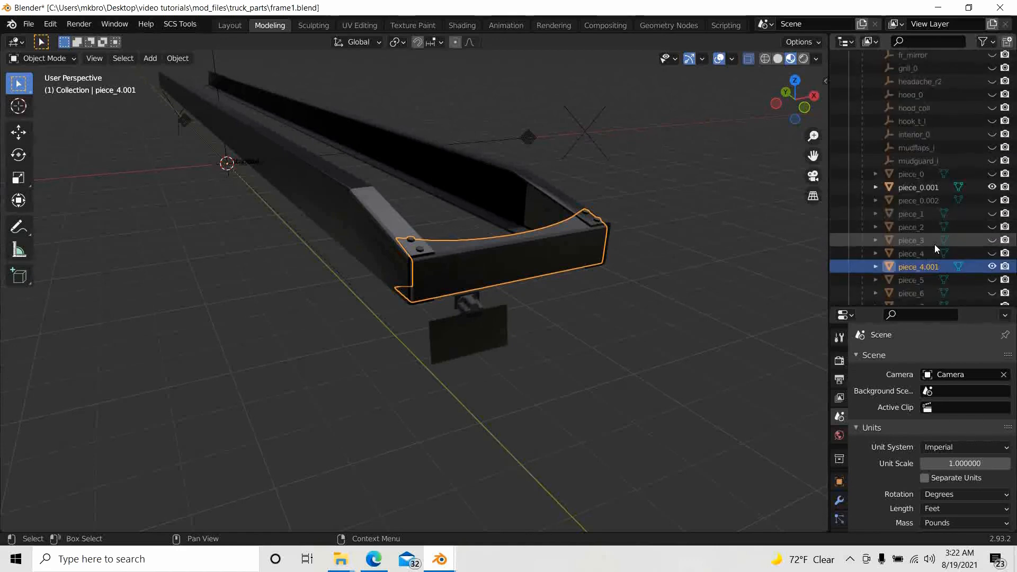
pyautogui.scroll(-4, 917, 234)
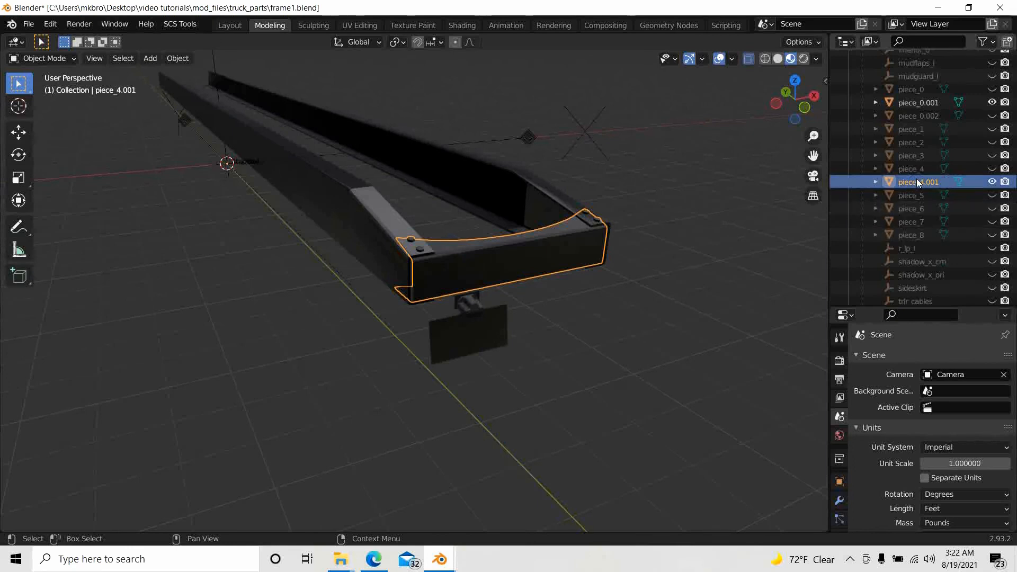
pyautogui.click(991, 182)
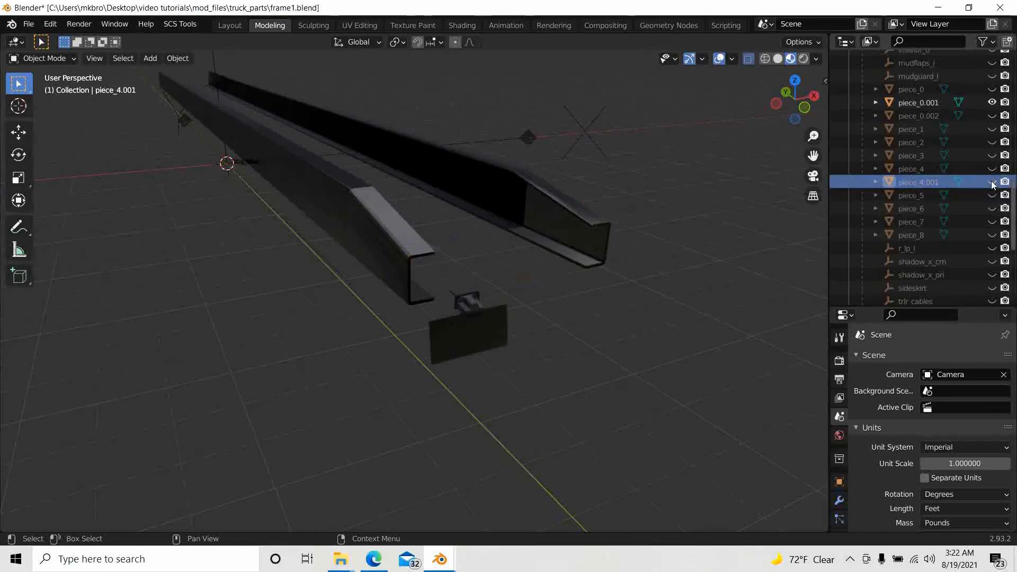
pyautogui.click(992, 182)
pyautogui.scroll(3, 572, 259)
pyautogui.scroll(-3, 573, 259)
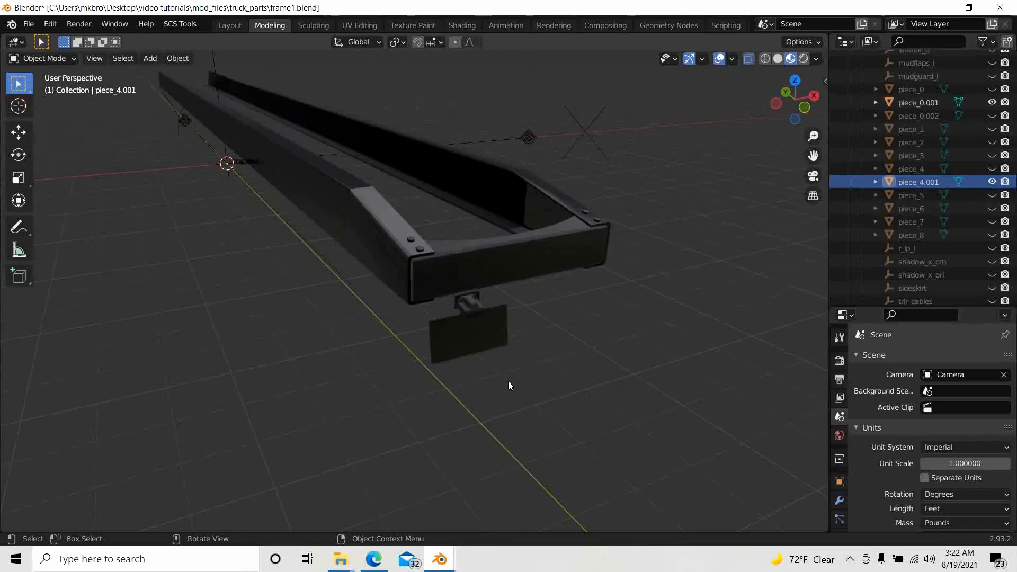
# - Inspect the assembled frame from both ends, including the crossmember and the licence plate bracket
pyautogui.scroll(3, 635, 374)
pyautogui.scroll(-2, 932, 204)
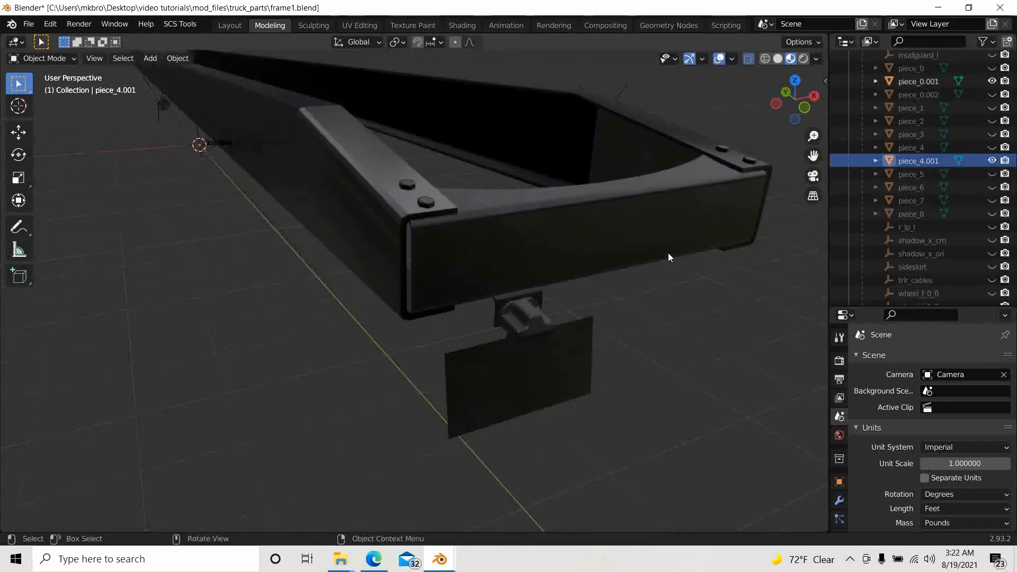
pyautogui.moveTo(668, 258); pyautogui.dragTo(683, 317, button='middle')
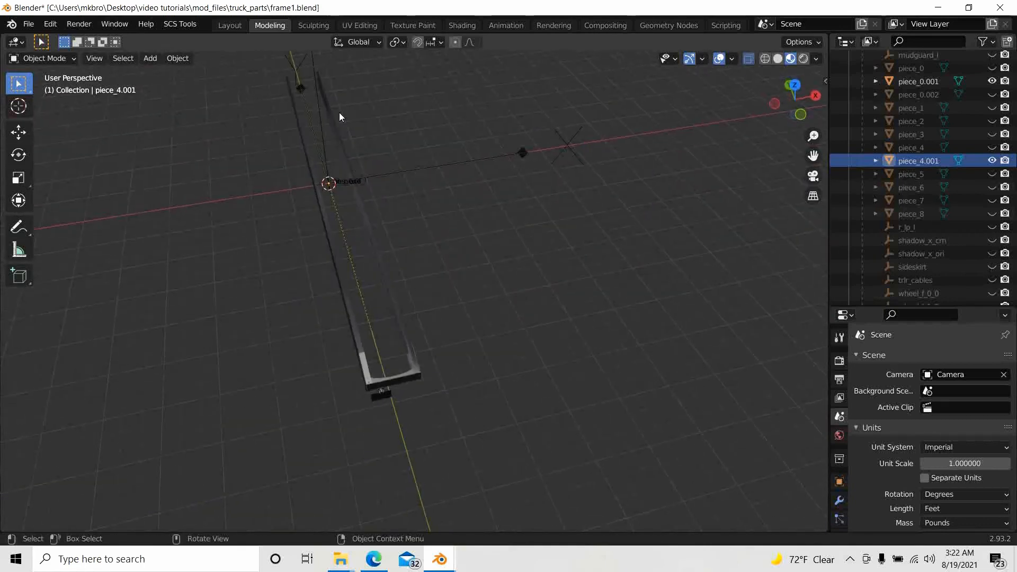
pyautogui.moveTo(350, 256); pyautogui.dragTo(457, 333, button='middle')
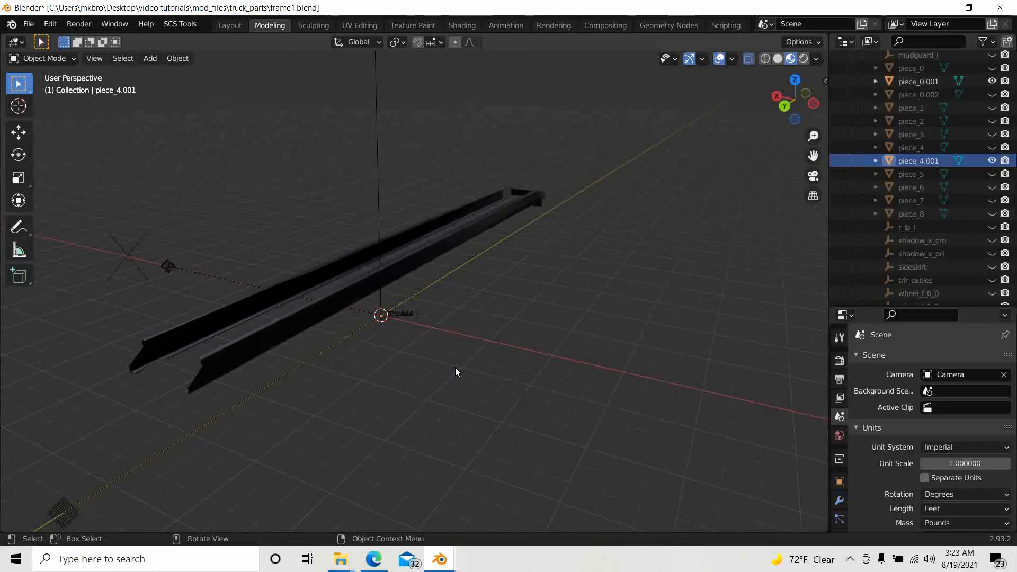
pyautogui.moveTo(449, 379); pyautogui.dragTo(430, 389, button='middle')
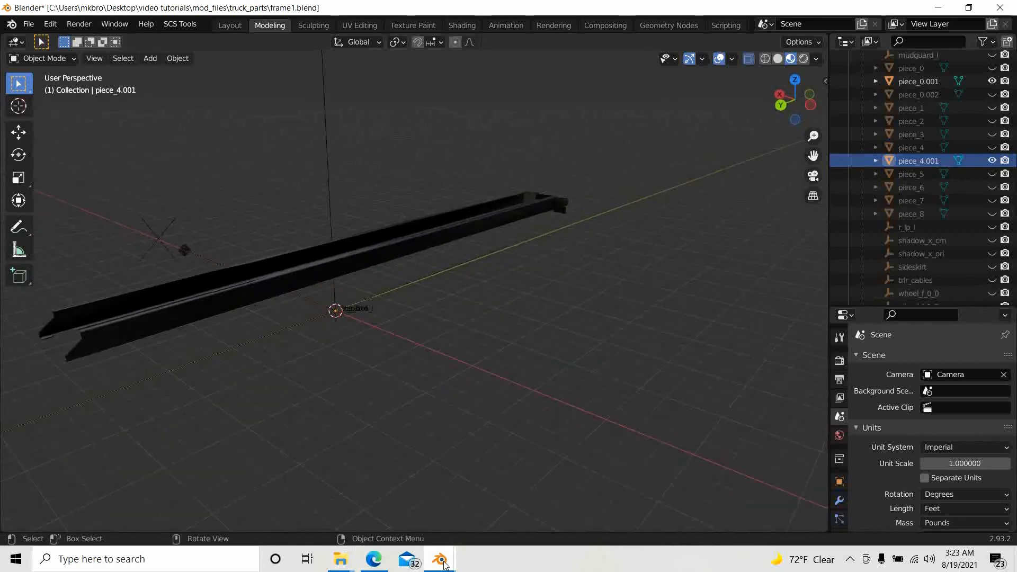
# - Switch to the other Blender window with the stock chassis and start a new General file without saving the changes
pyautogui.moveTo(443, 565)
pyautogui.click(377, 501)
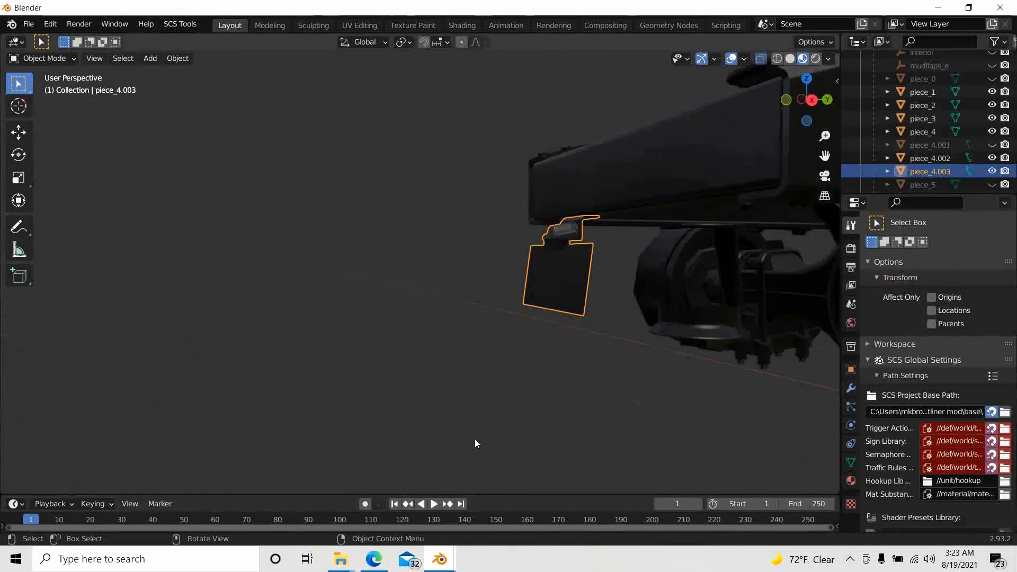
pyautogui.scroll(-5, 476, 440)
pyautogui.moveTo(486, 434); pyautogui.dragTo(461, 392, button='middle')
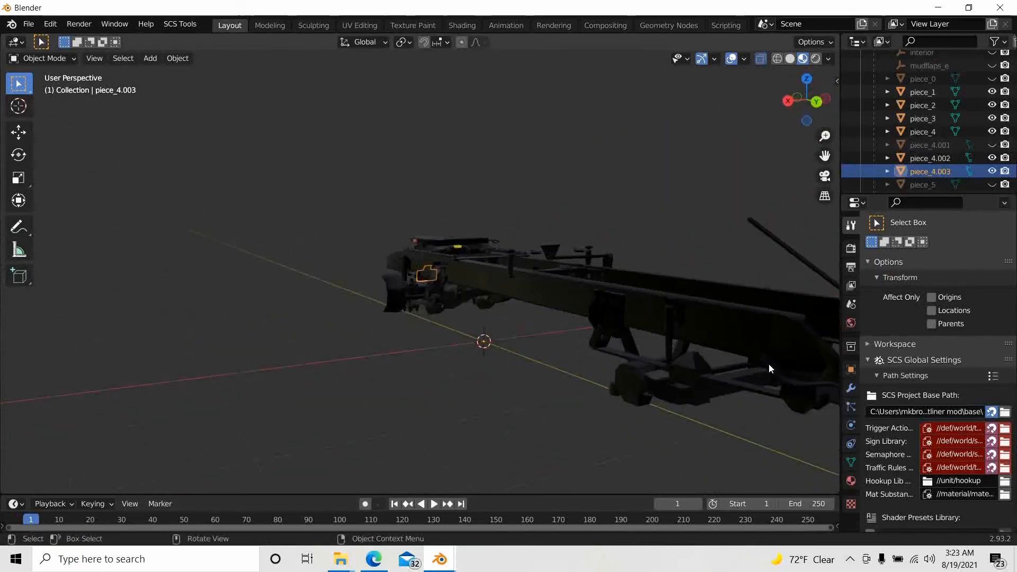
pyautogui.scroll(-2, 431, 249)
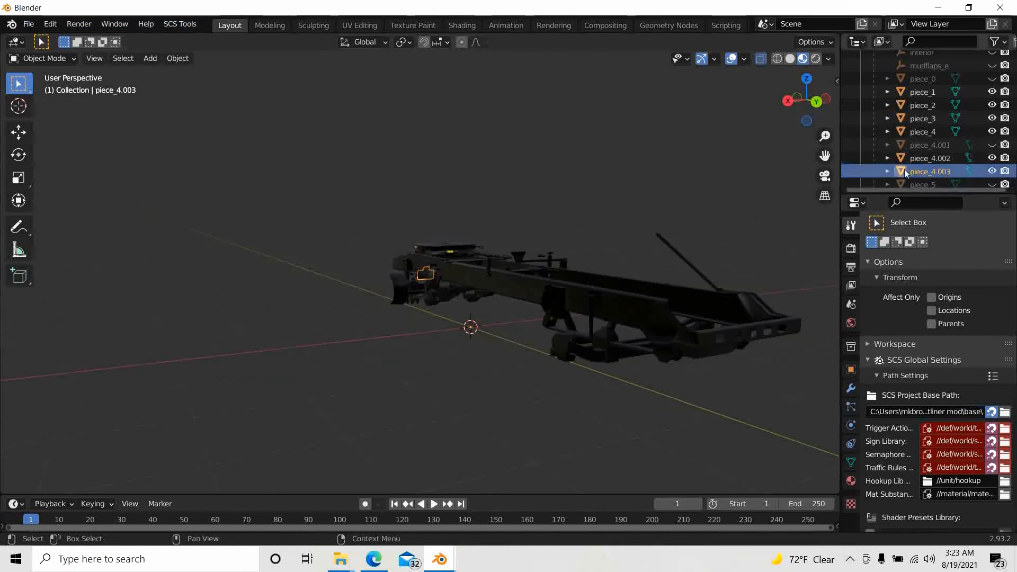
pyautogui.click(24, 24)
pyautogui.moveTo(44, 42)
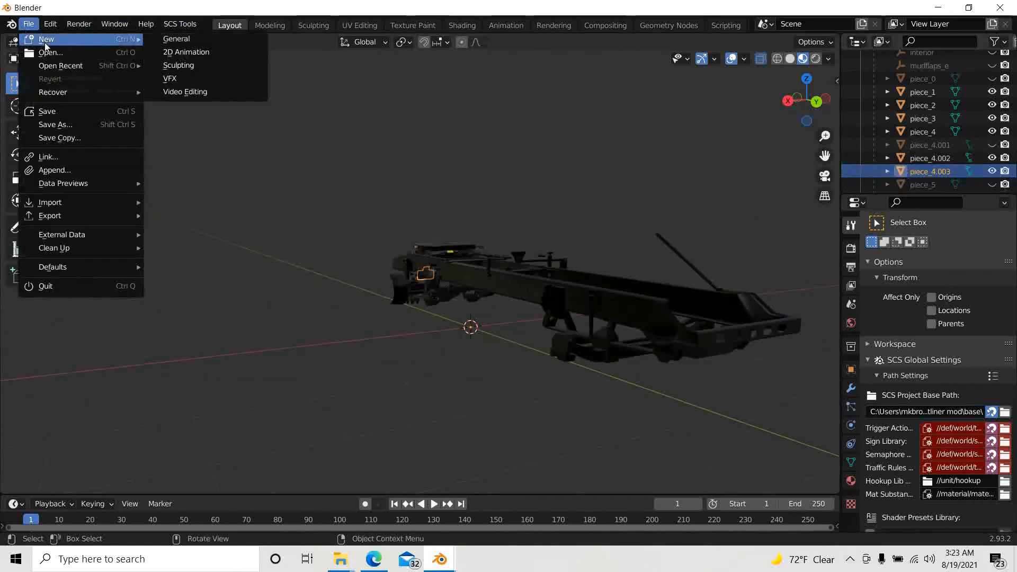
pyautogui.click(206, 40)
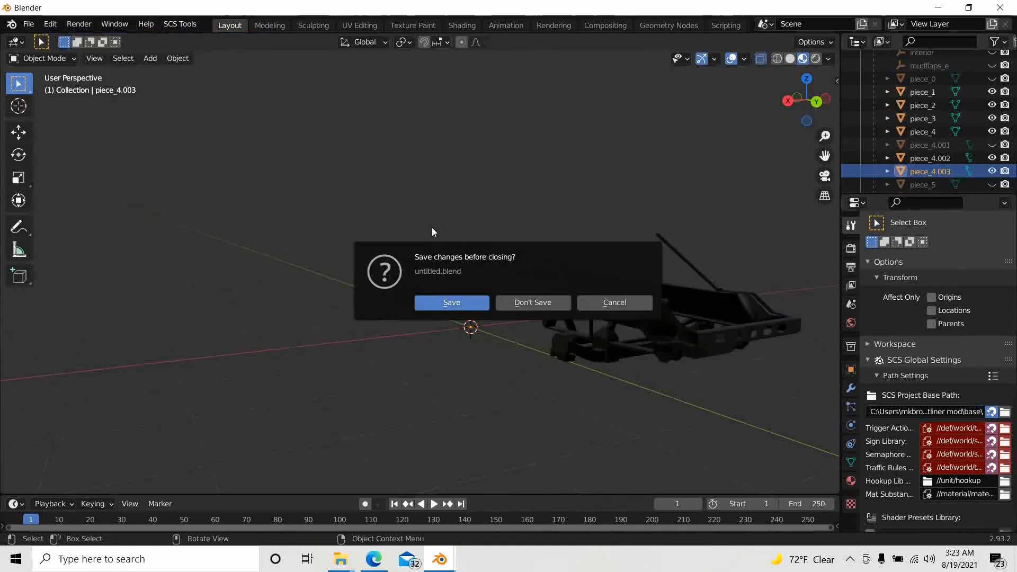
pyautogui.click(534, 306)
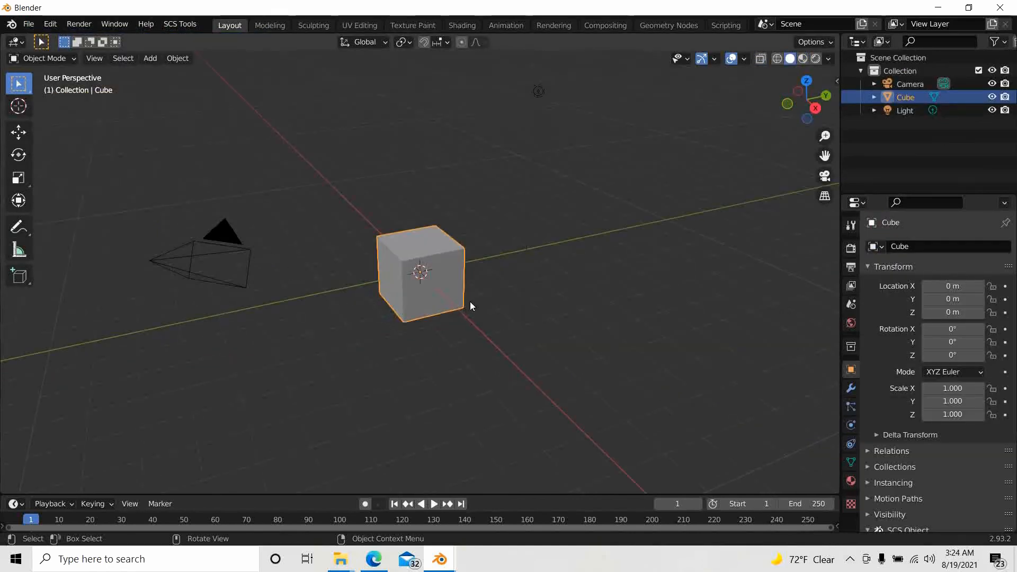
# - Delete the default cube and import legacy_6x4.pim from the recent chassis folder as an SCS game object
pyautogui.press('Delete')
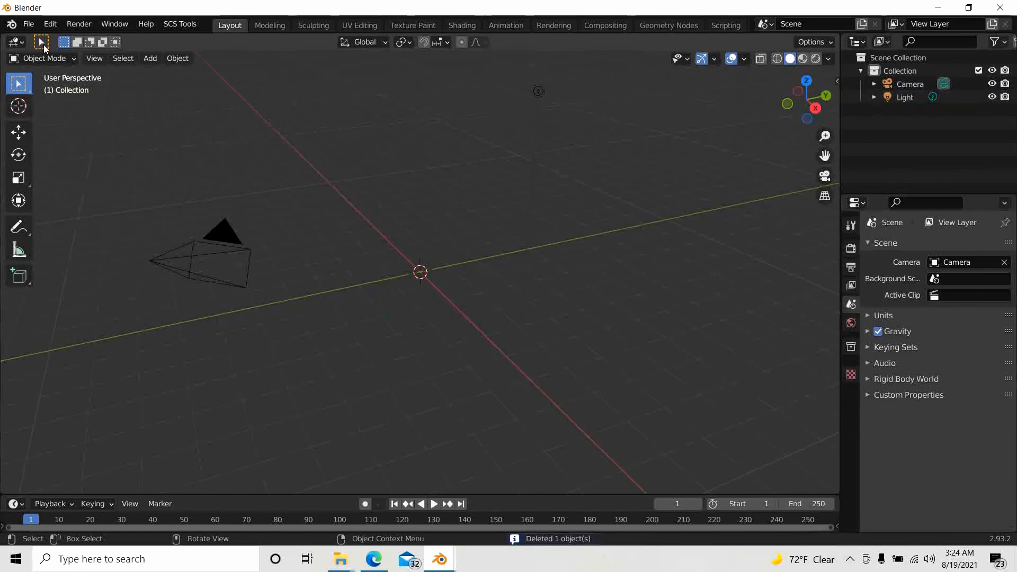
pyautogui.click(29, 27)
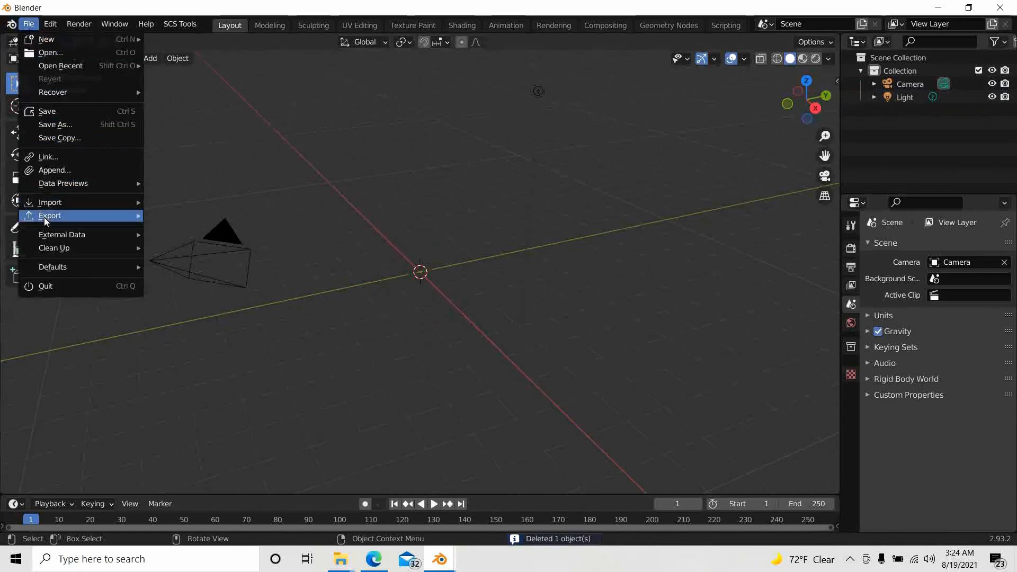
pyautogui.moveTo(54, 201)
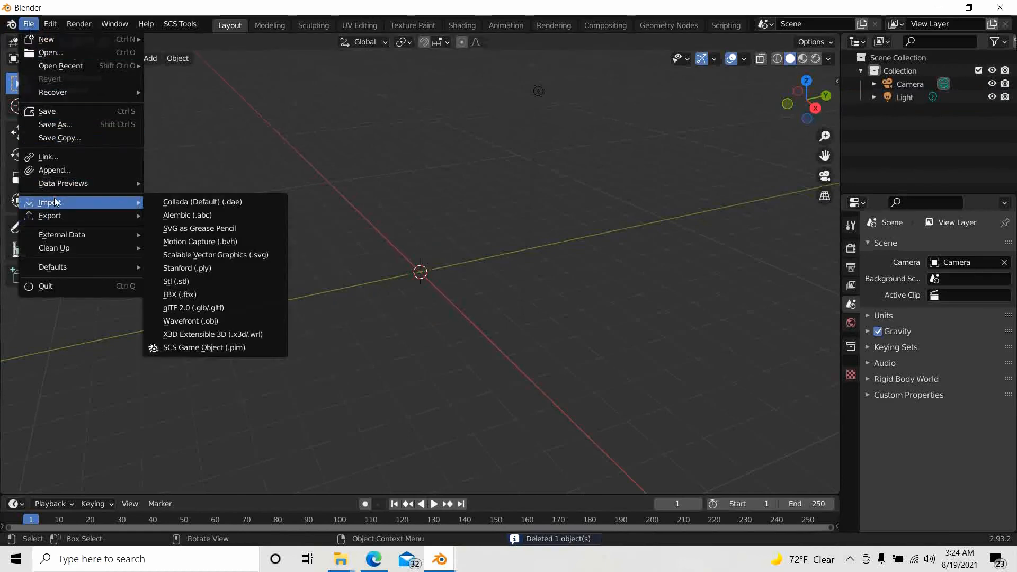
pyautogui.click(215, 347)
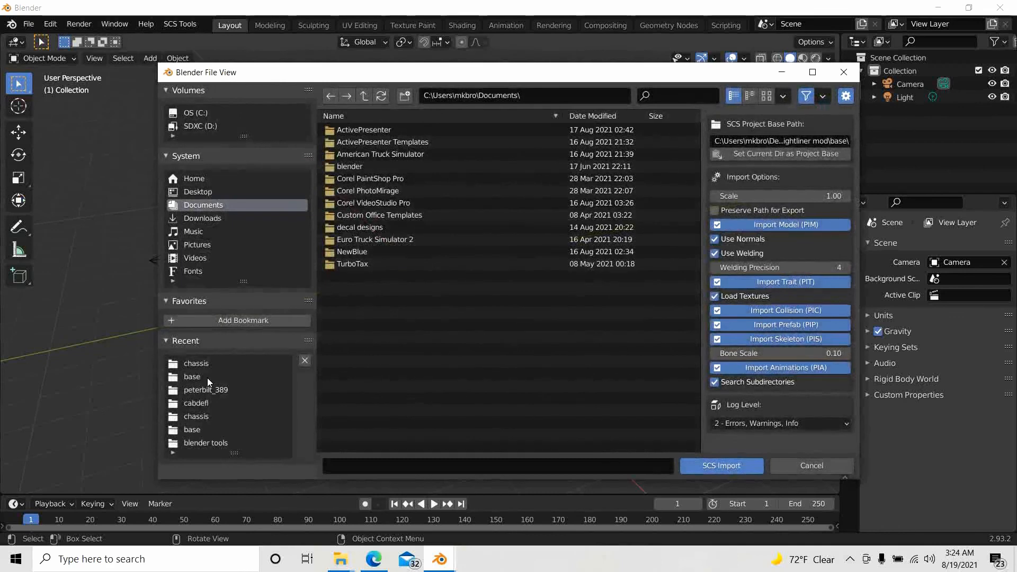
pyautogui.click(198, 366)
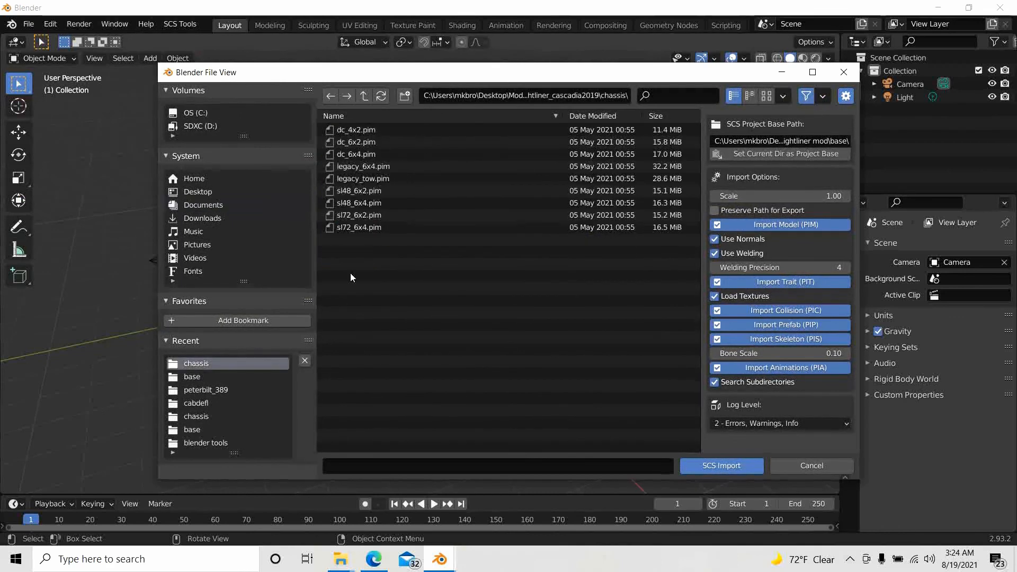
pyautogui.click(357, 166)
pyautogui.click(707, 465)
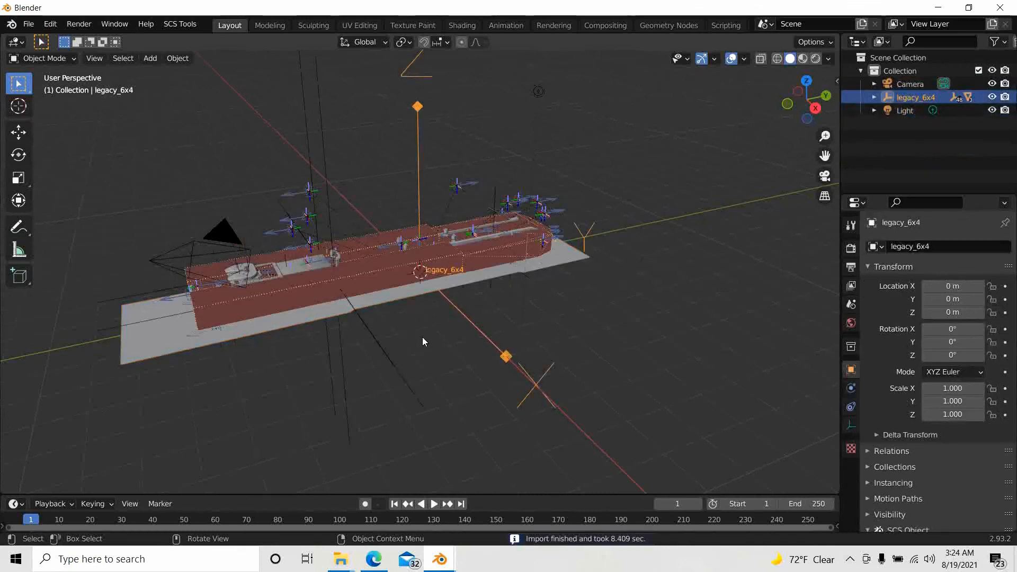
# - Show only the mesh models with the global SCS visibility tools and set the viewport shading to Material Preview
pyautogui.moveTo(421, 336); pyautogui.dragTo(339, 201, button='middle')
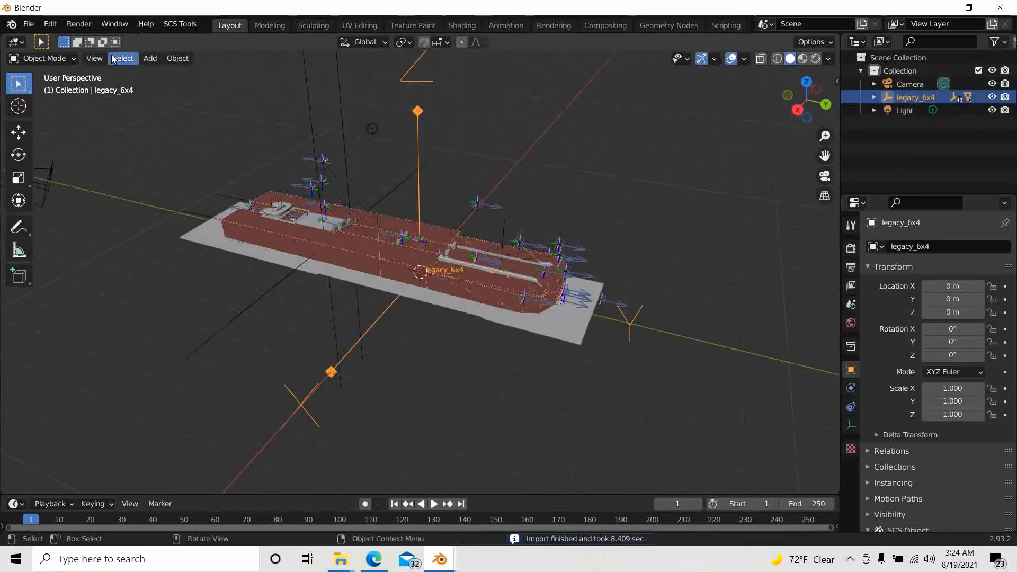
pyautogui.click(179, 24)
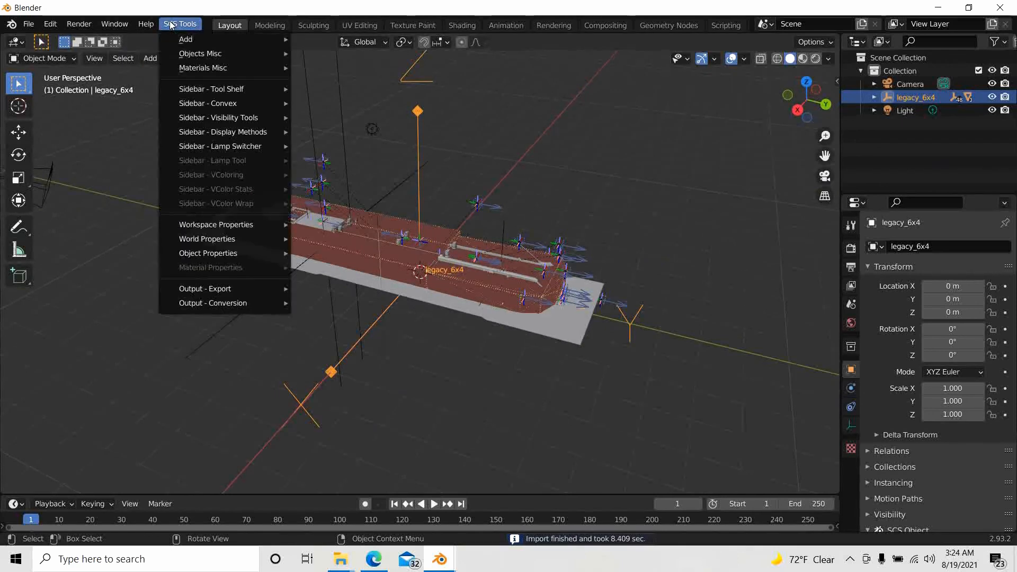
pyautogui.moveTo(208, 125)
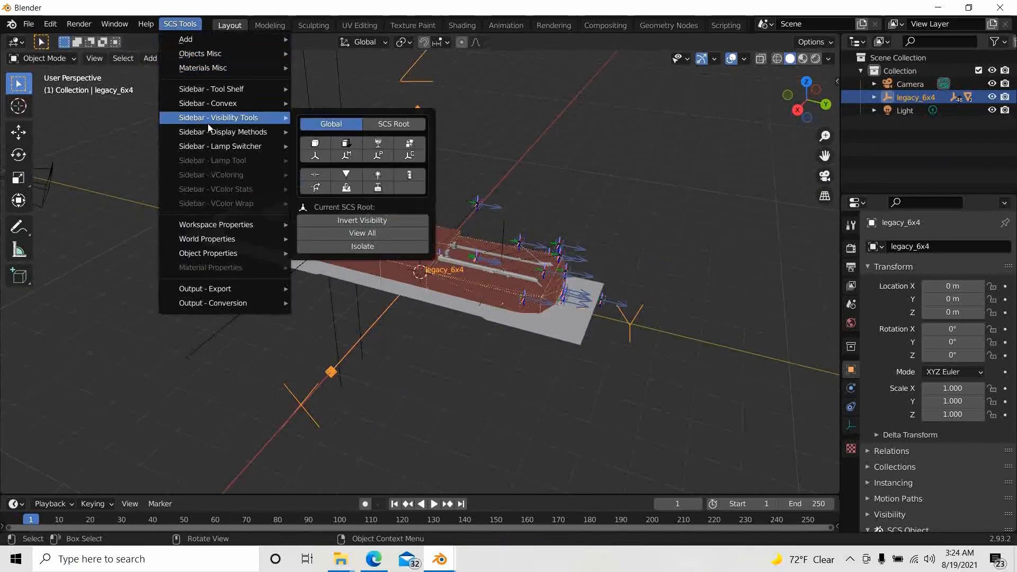
pyautogui.click(323, 141)
pyautogui.press('z')
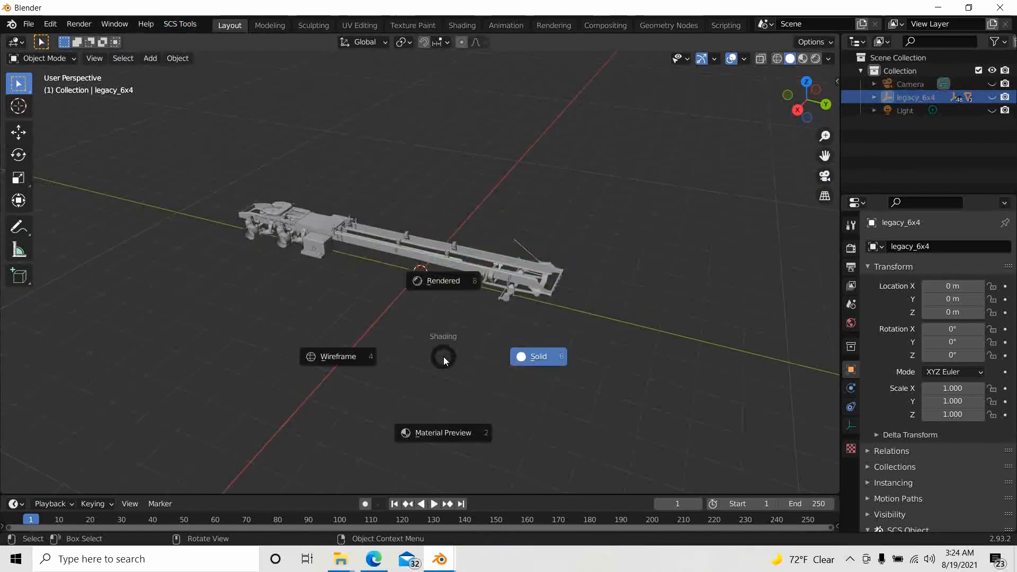
pyautogui.click(446, 433)
# - Examine the imported legacy_6x4 chassis from the side, the rear and above
pyautogui.scroll(4, 409, 369)
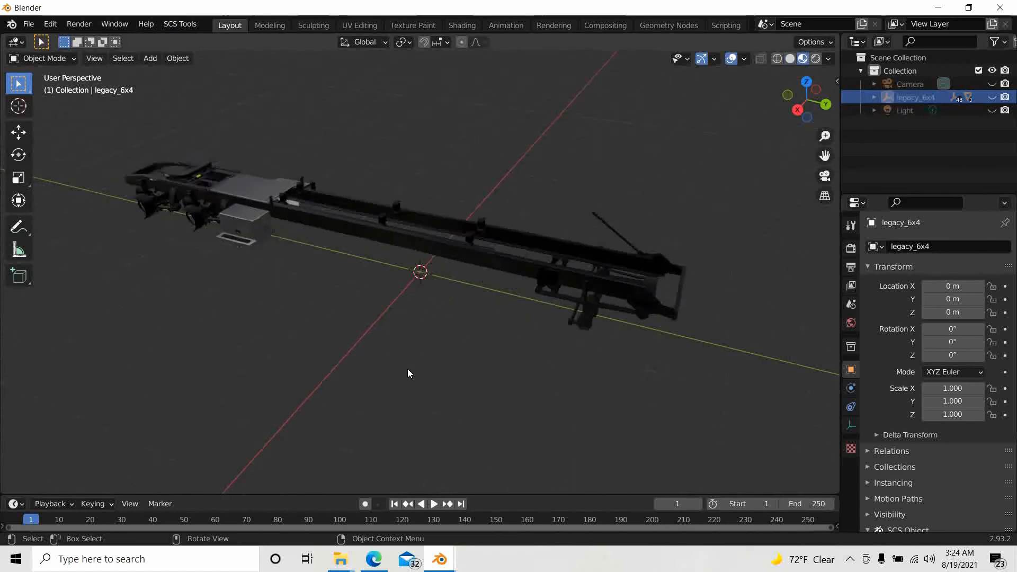
pyautogui.keyDown('shift'); pyautogui.moveTo(414, 372); pyautogui.dragTo(507, 400, button='middle'); pyautogui.keyUp('shift')
pyautogui.scroll(4, 347, 370)
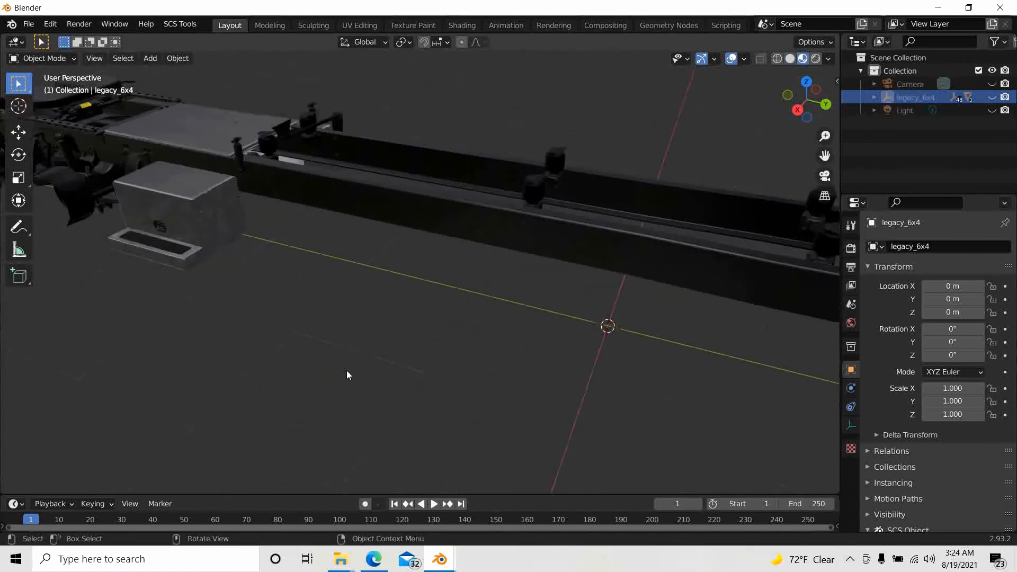
pyautogui.moveTo(367, 372); pyautogui.dragTo(552, 337, button='middle')
pyautogui.scroll(-4, 407, 341)
pyautogui.scroll(-3, 407, 344)
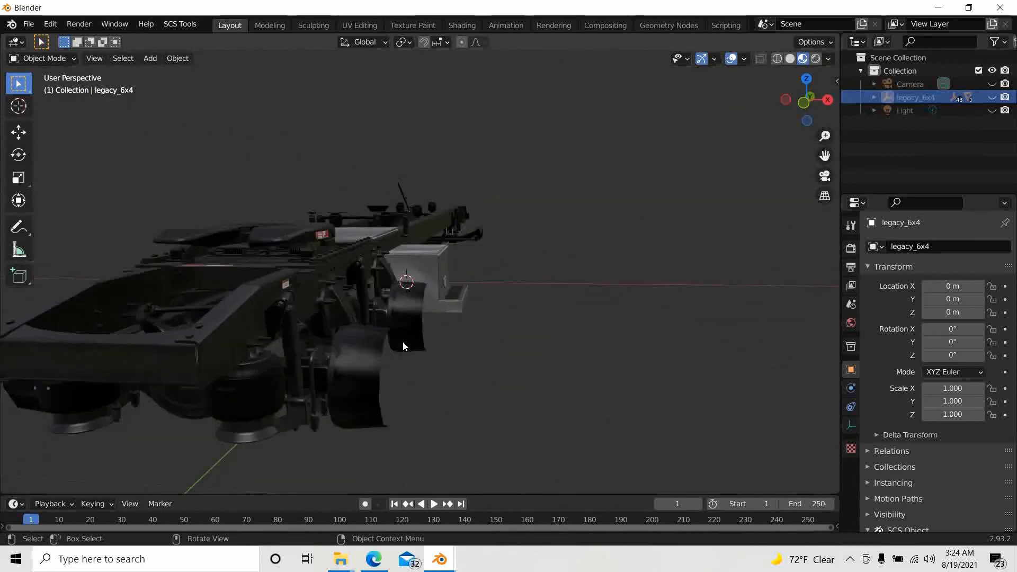
pyautogui.moveTo(401, 344); pyautogui.dragTo(227, 325, button='middle')
pyautogui.moveTo(183, 300); pyautogui.dragTo(208, 402, button='middle')
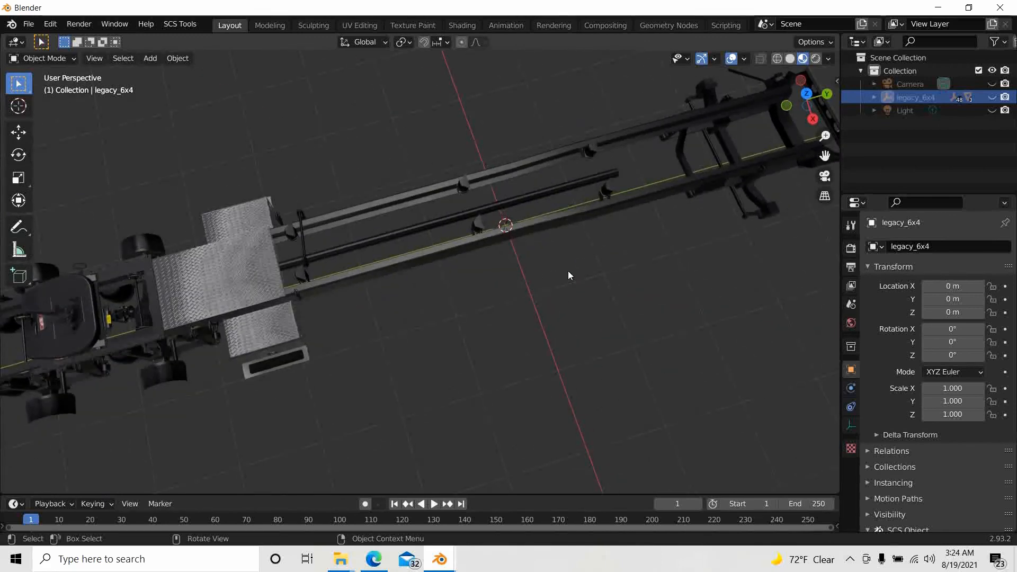
pyautogui.scroll(-2, 582, 254)
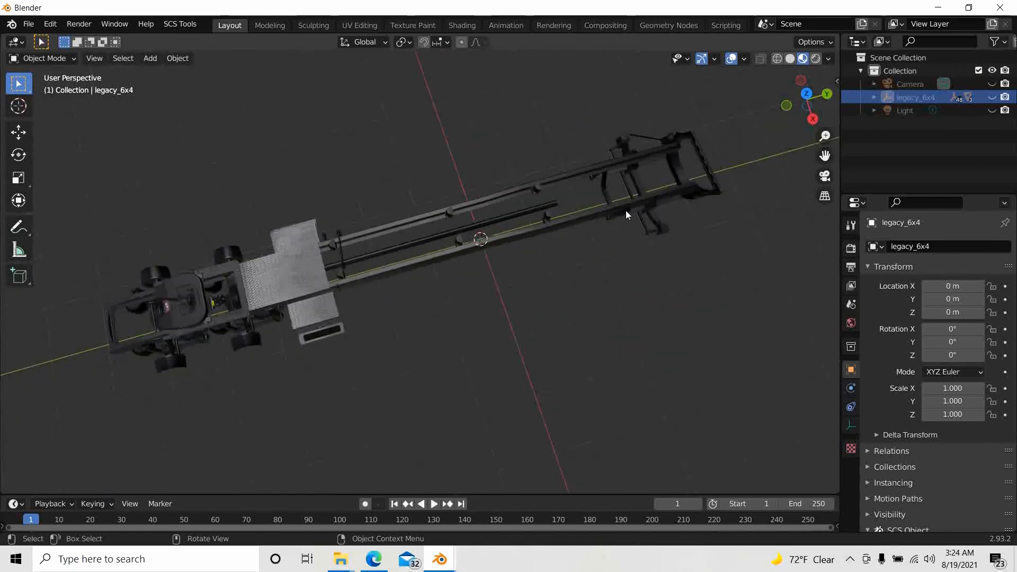
# - Hide piece_10, the deck plate and side step mesh behind the fifth wheel, under legacy_6x4 in the viewport
pyautogui.click(299, 277)
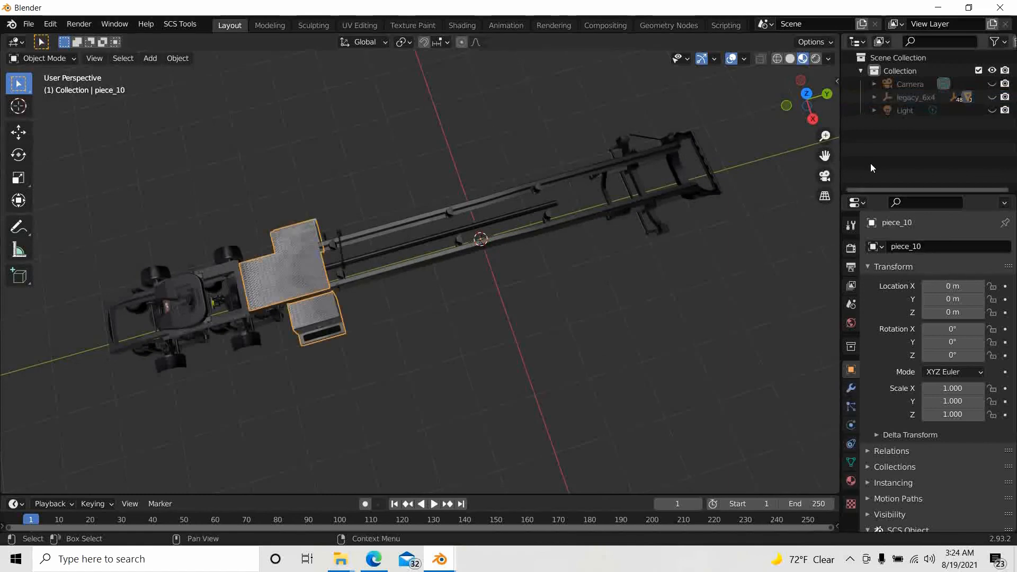
pyautogui.click(875, 96)
pyautogui.scroll(-6, 954, 145)
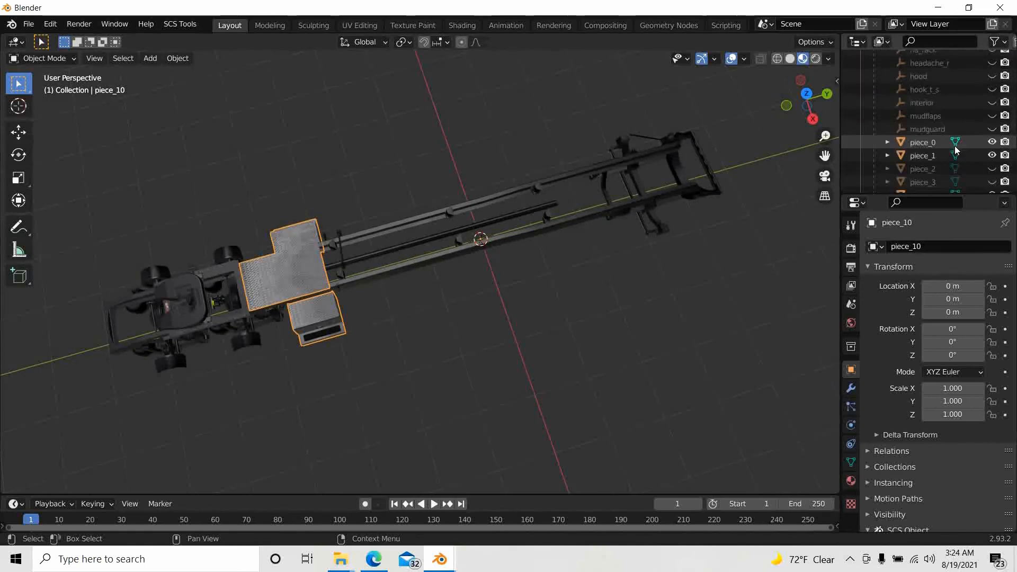
pyautogui.scroll(-8, 955, 150)
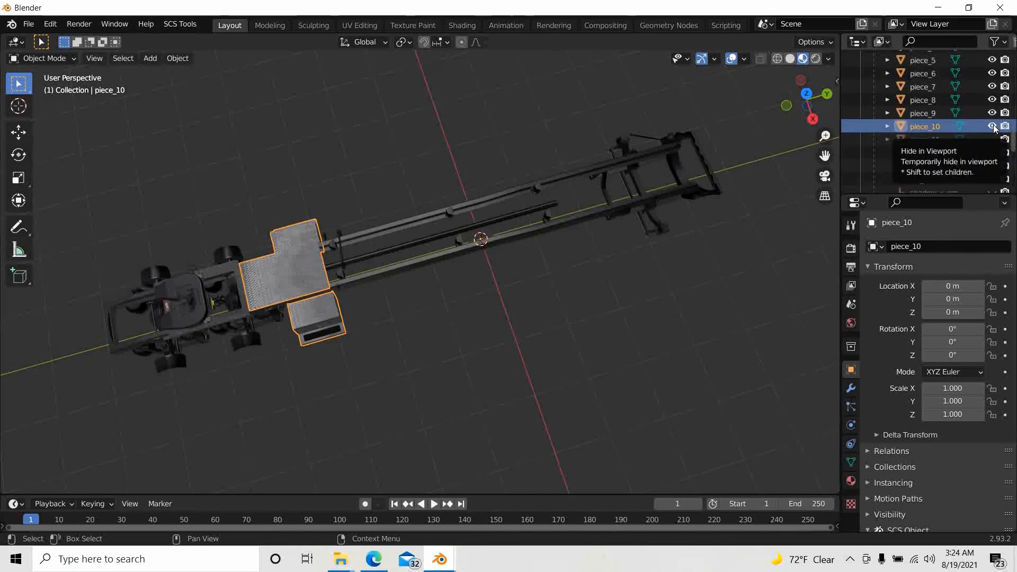
pyautogui.click(992, 126)
# - Examine the exposed frame rails, crossmembers, fifth wheel and rear suspension of the legacy_6x4 chassis up close
pyautogui.moveTo(290, 329); pyautogui.dragTo(325, 287, button='middle')
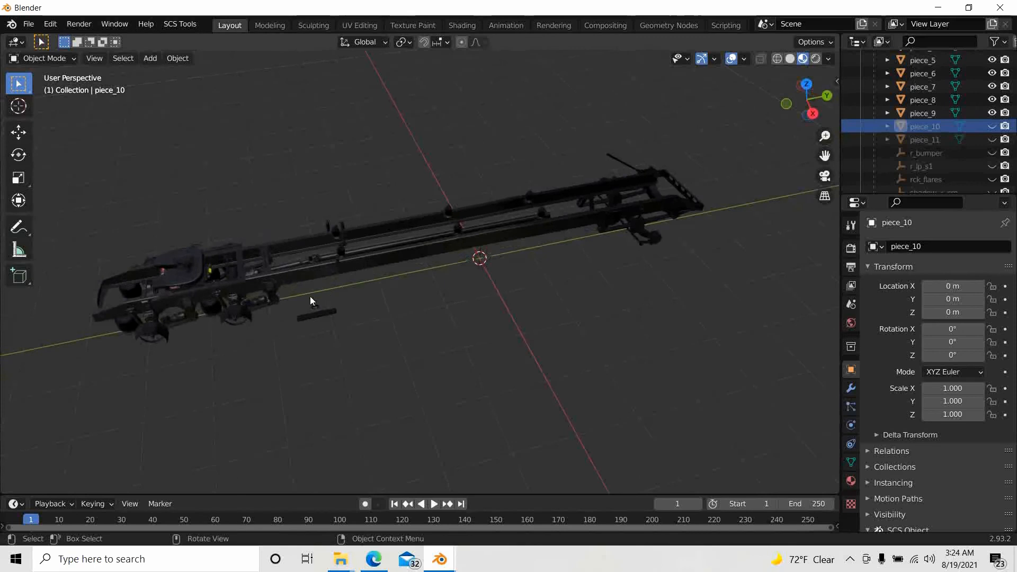
pyautogui.scroll(2, 286, 282)
pyautogui.scroll(3, 285, 278)
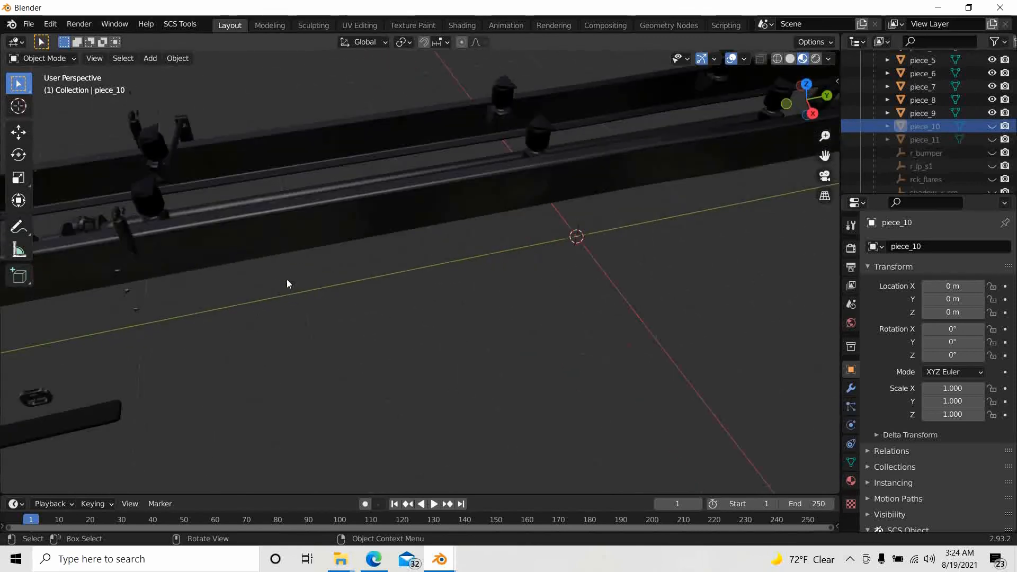
pyautogui.moveTo(287, 279); pyautogui.dragTo(380, 263, button='middle')
pyautogui.keyDown('shift'); pyautogui.moveTo(225, 309); pyautogui.dragTo(351, 214, button='middle'); pyautogui.keyUp('shift')
pyautogui.scroll(-2, 319, 299)
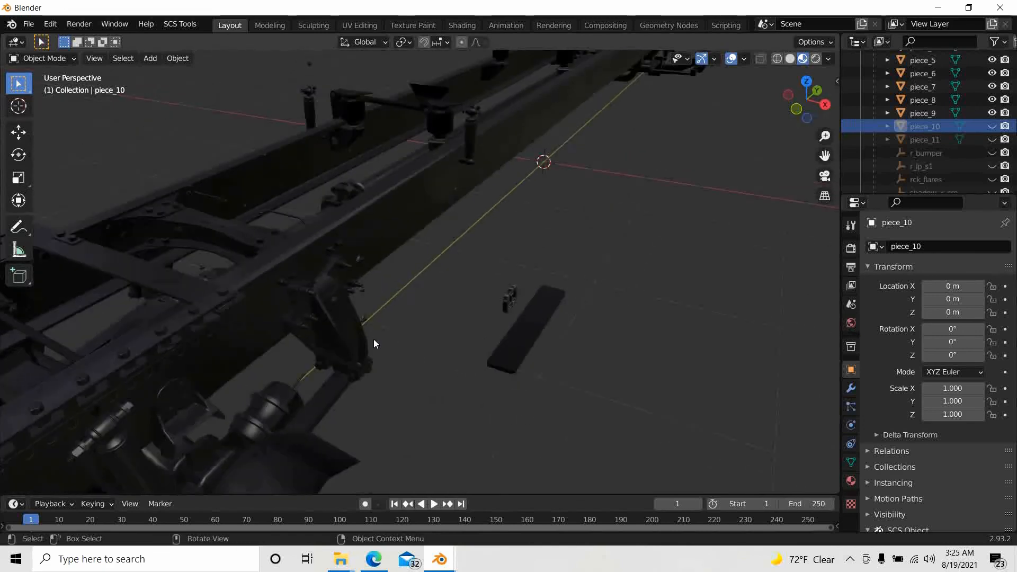
pyautogui.scroll(-2, 360, 360)
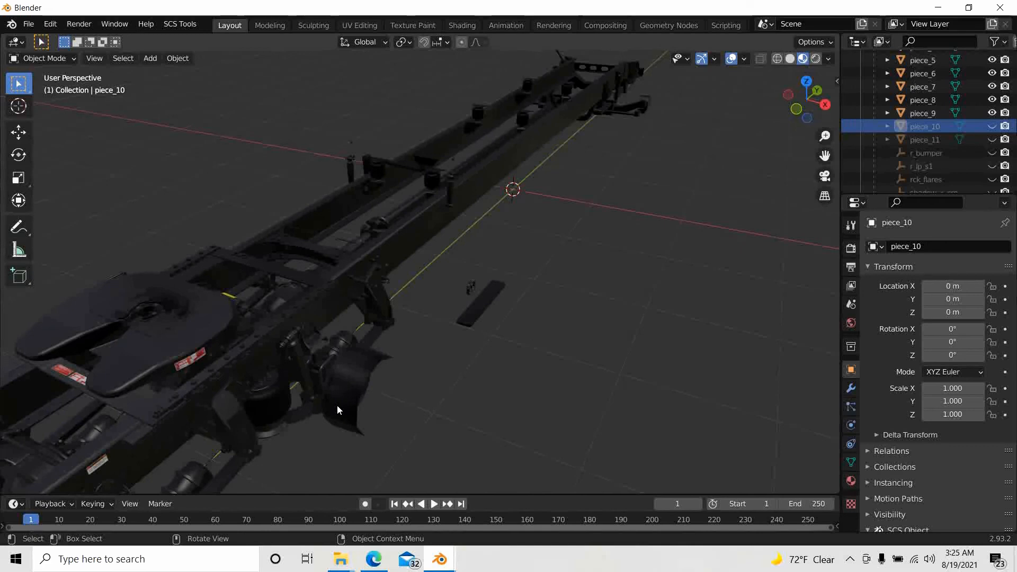
pyautogui.scroll(2, 270, 407)
pyautogui.scroll(-2, 268, 404)
pyautogui.moveTo(269, 401); pyautogui.dragTo(302, 368, button='middle')
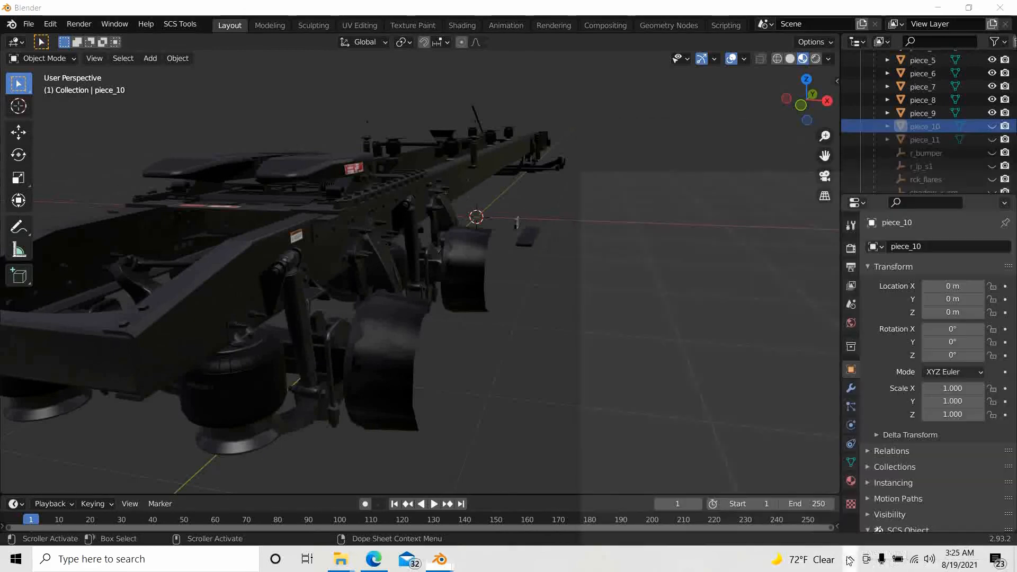
pyautogui.click(849, 559)
pyautogui.click(876, 506)
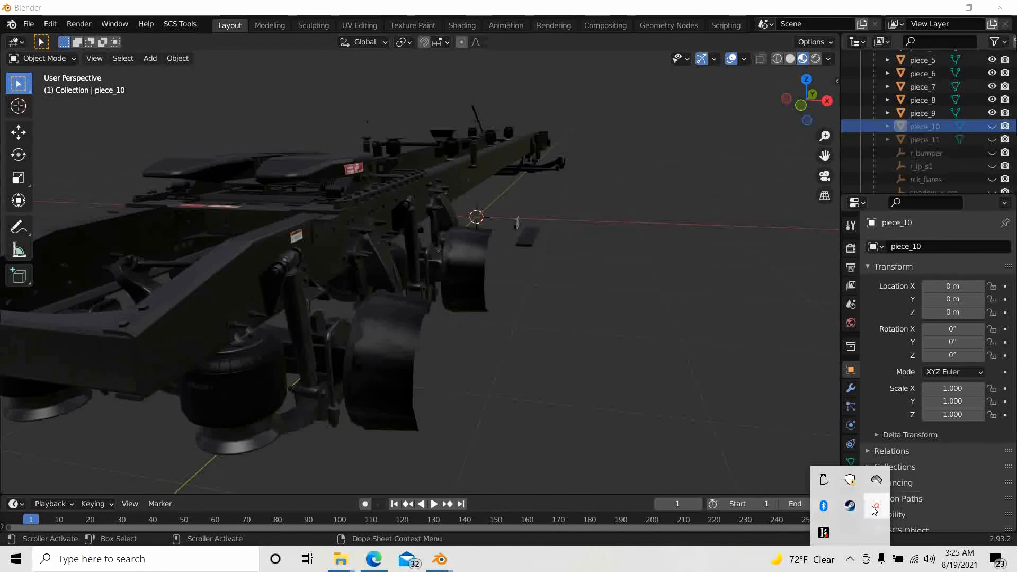